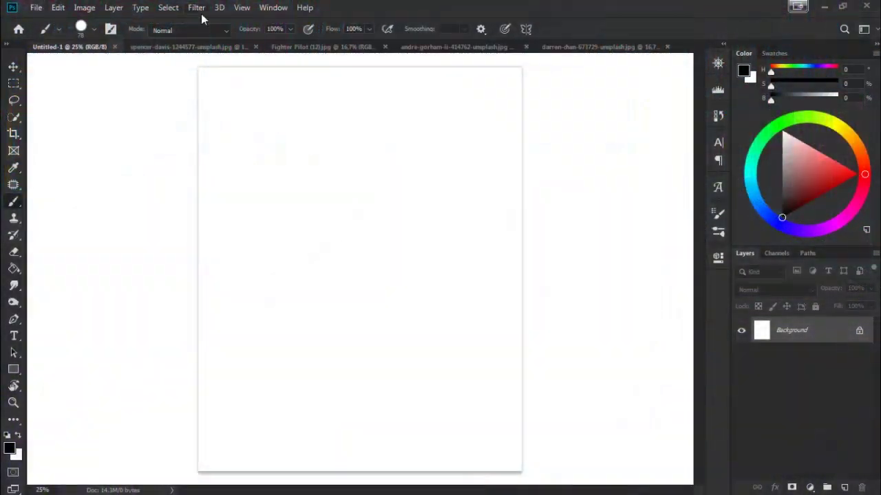
# Step: Add a 2-column, 2-row guide layout to the blank canvas, then switch to the car photo
pyautogui.click(241, 8)
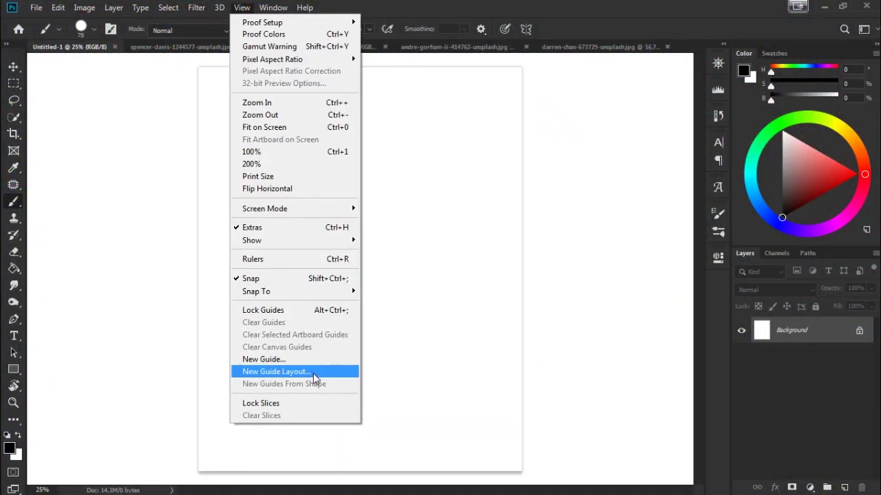
pyautogui.click(313, 375)
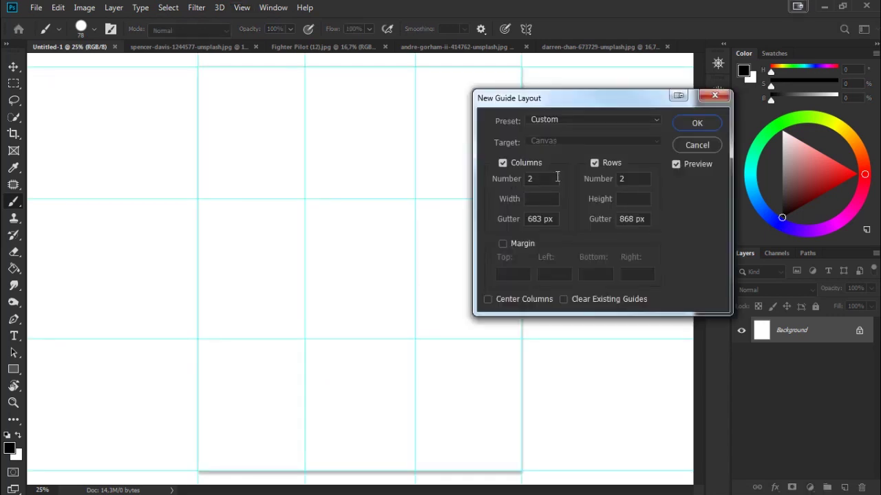
pyautogui.click(694, 126)
pyautogui.hotkey('ctrl', 'Tab')
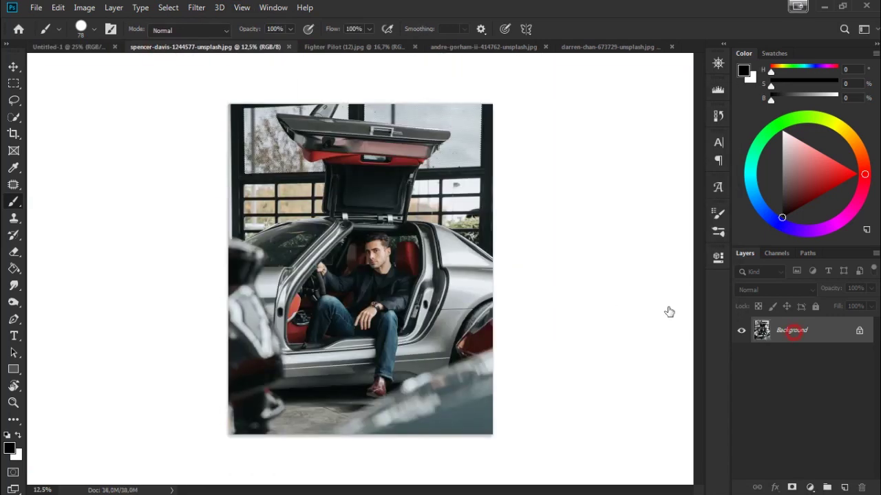
# Step: Copy the car photo into Untitled-1 and convert the new layer to a smart object
pyautogui.moveTo(668, 312); pyautogui.dragTo(450, 232)
pyautogui.rightClick(816, 324)
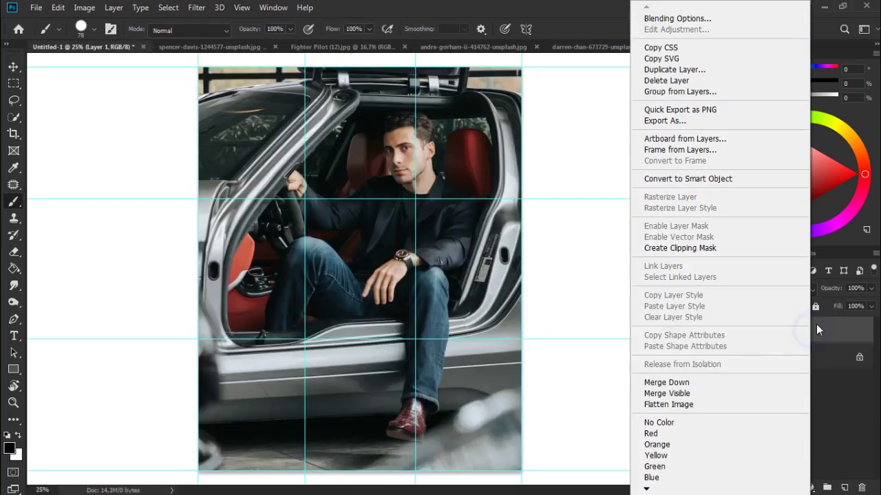
pyautogui.click(661, 179)
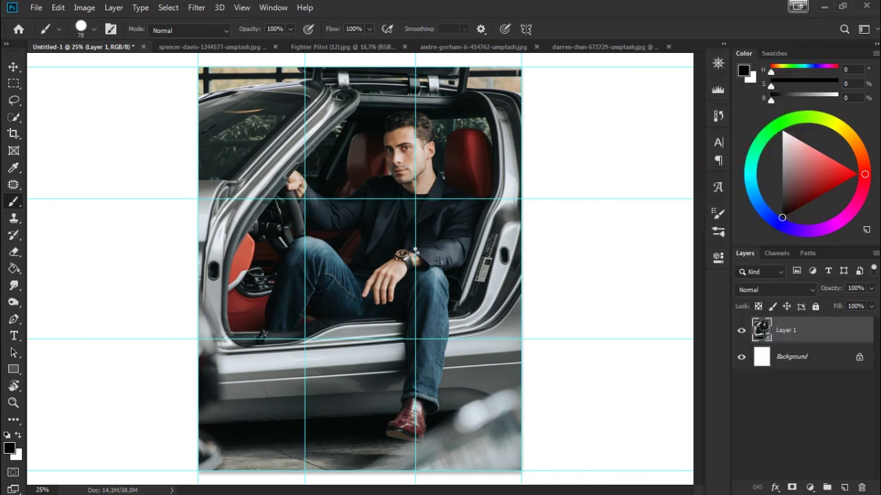
# Step: Scale the car layer to 61.37% to fit, close the car photo, and show Fighter Pilot
pyautogui.hotkey('ctrl', 't')
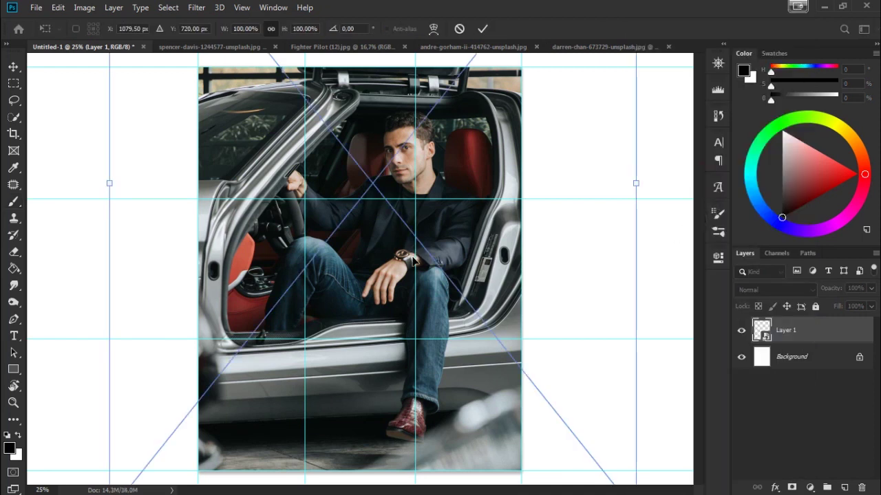
pyautogui.hotkey('ctrl', '0')
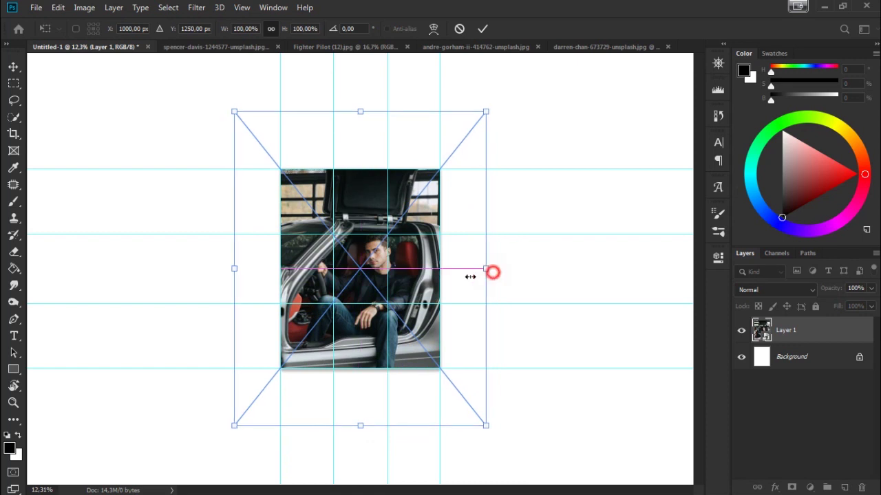
pyautogui.moveTo(492, 271); pyautogui.dragTo(448, 277)
pyautogui.click(482, 28)
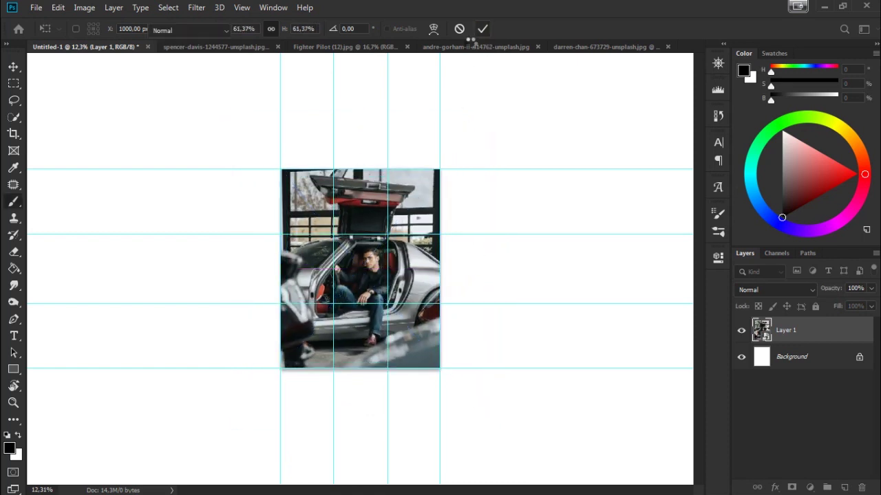
pyautogui.click(277, 47)
pyautogui.click(221, 47)
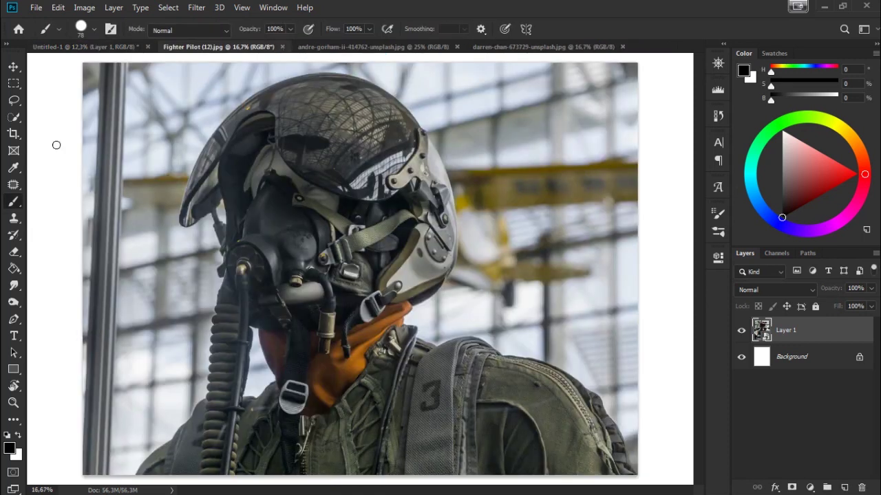
# Step: Lasso a loose selection around the pilot's helmet and shoulders, then return to Untitled-1
pyautogui.press('l')
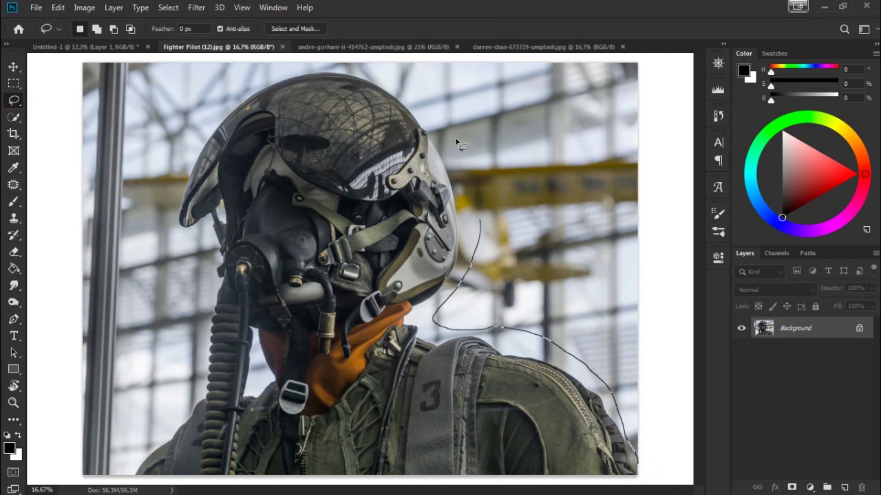
pyautogui.moveTo(359, 65); pyautogui.dragTo(187, 133)
pyautogui.moveTo(195, 401)
pyautogui.mouseDown()
pyautogui.moveTo(134, 479)
pyautogui.moveTo(213, 492)
pyautogui.mouseUp()
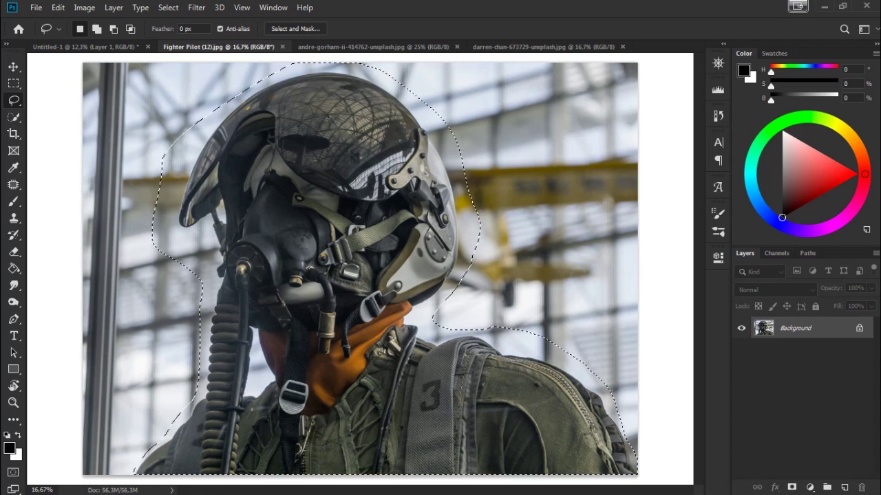
pyautogui.click(131, 46)
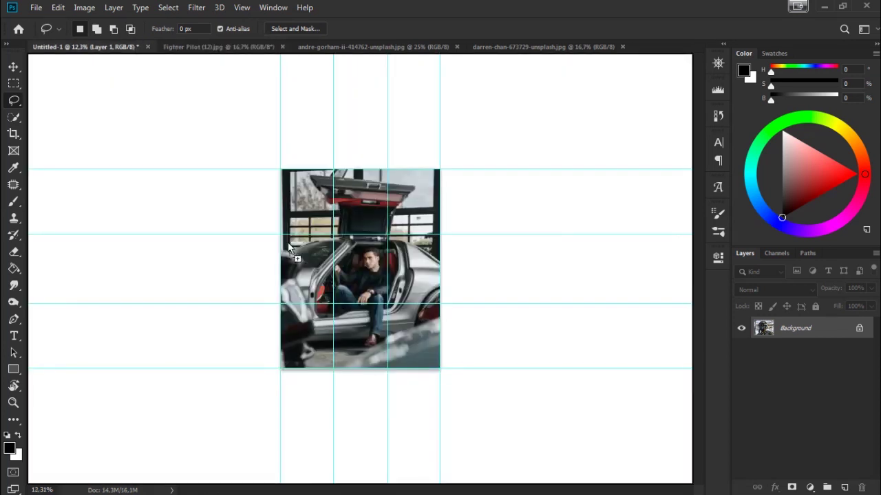
# Step: Convert the pasted helmet Layer 2 to a smart object and shrink it toward head size
pyautogui.rightClick(806, 330)
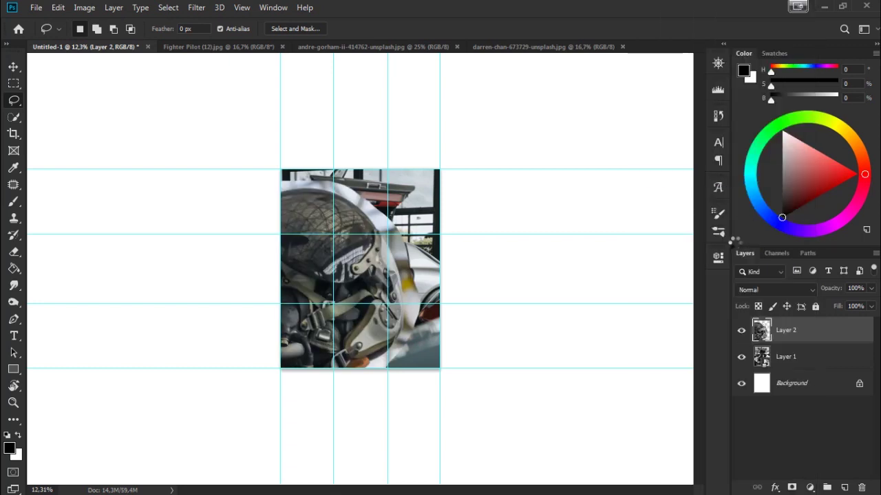
pyautogui.hotkey('ctrl', 't')
pyautogui.moveTo(536, 336)
pyautogui.mouseDown()
pyautogui.moveTo(403, 321)
pyautogui.moveTo(402, 236)
pyautogui.mouseUp()
pyautogui.hotkey('ctrl', '+')
pyautogui.hotkey('ctrl', '+')
pyautogui.moveTo(521, 228)
pyautogui.mouseDown()
pyautogui.moveTo(430, 228)
pyautogui.moveTo(403, 262)
pyautogui.mouseUp()
pyautogui.hotkey('ctrl', '+')
pyautogui.hotkey('ctrl', '+')
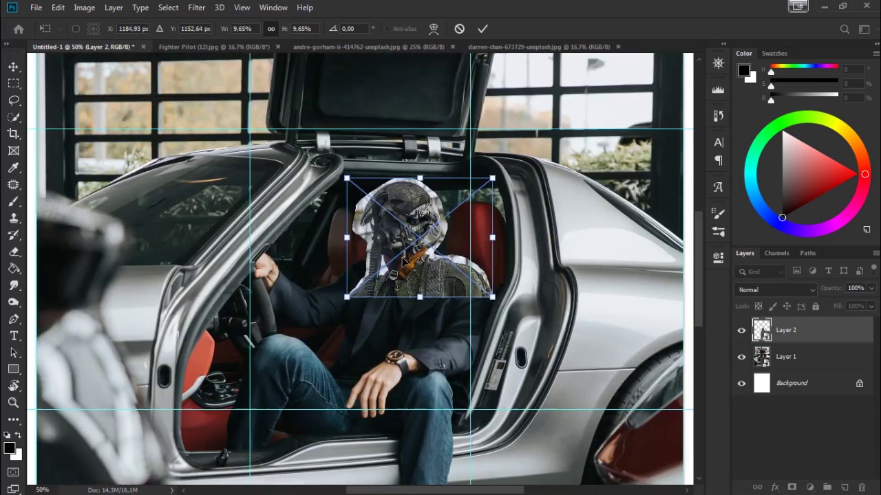
pyautogui.hotkey('ctrl', '+')
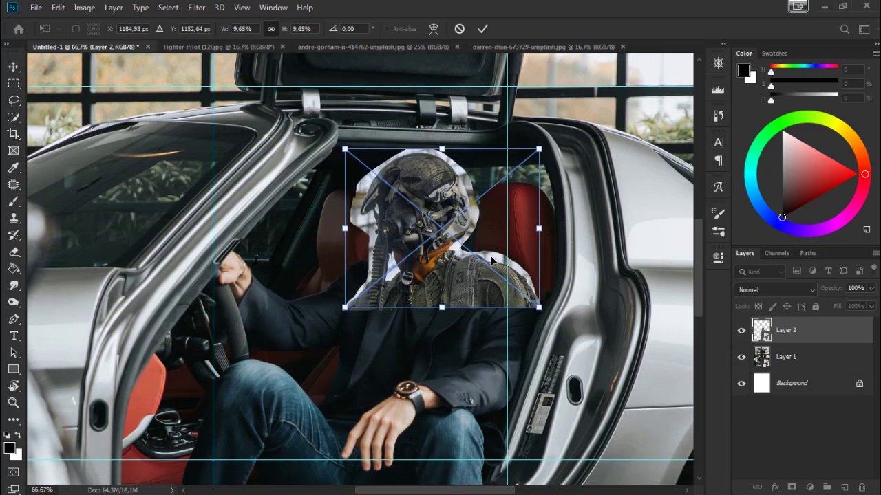
# Step: Align the helmet over the man's head at 10.39% using temporary opacity, then close Fighter Pilot
pyautogui.moveTo(491, 258); pyautogui.dragTo(494, 258)
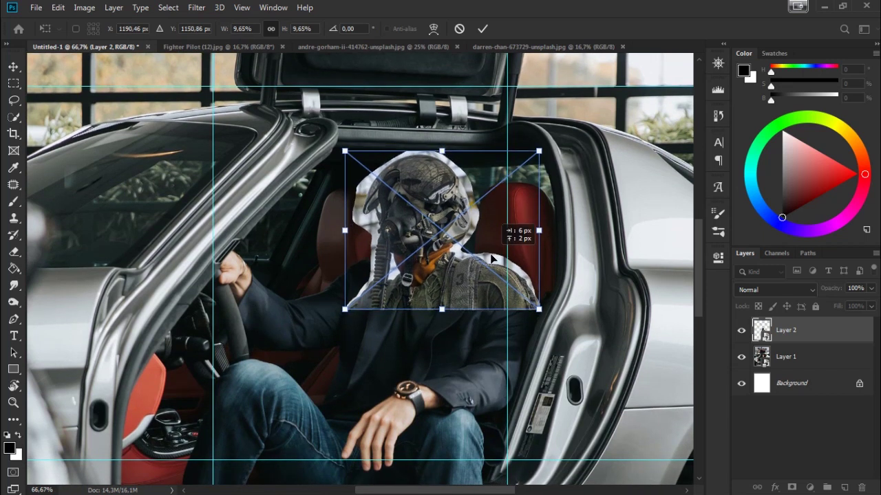
pyautogui.moveTo(814, 295); pyautogui.dragTo(766, 294)
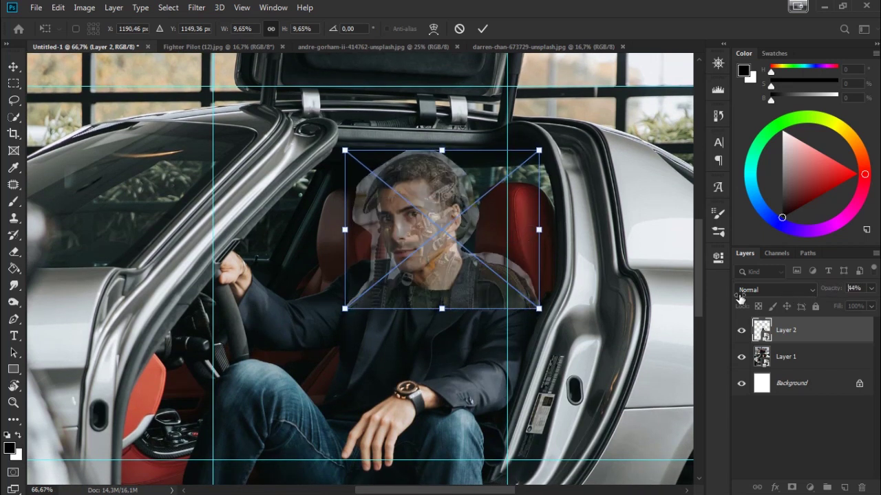
pyautogui.press('Return')
pyautogui.moveTo(441, 309); pyautogui.dragTo(442, 321)
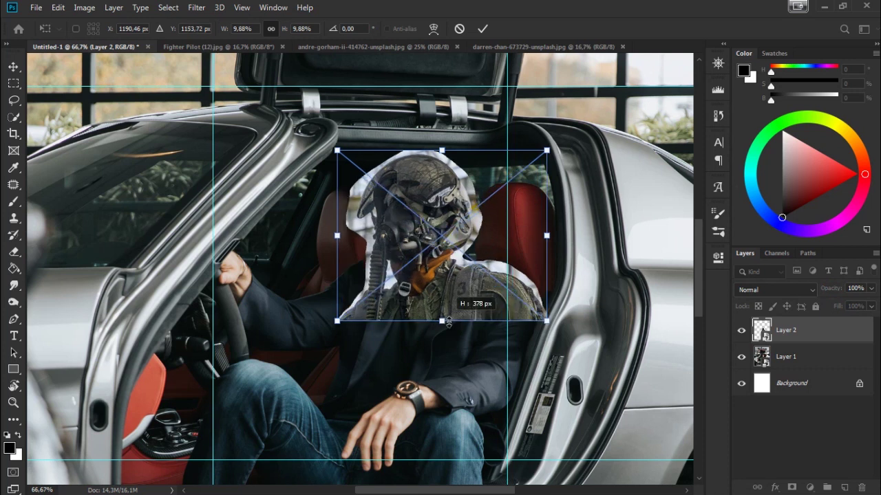
pyautogui.moveTo(778, 292); pyautogui.dragTo(830, 294)
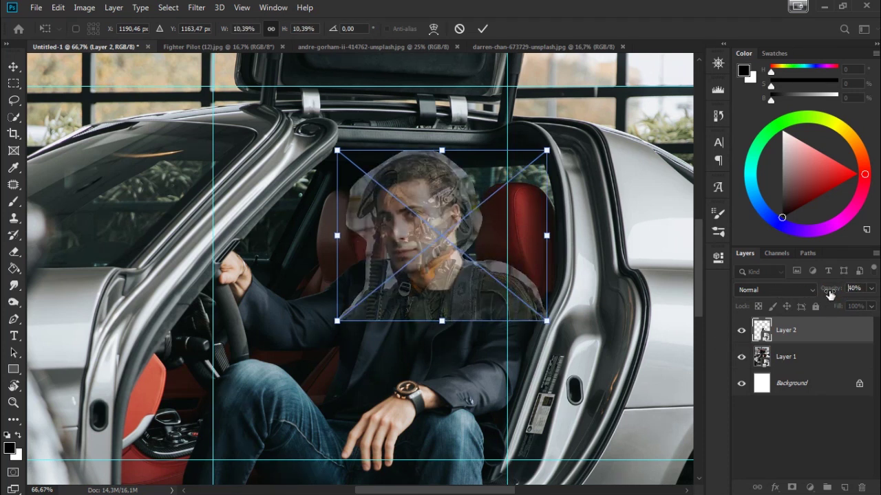
pyautogui.write('100')
pyautogui.press('Return')
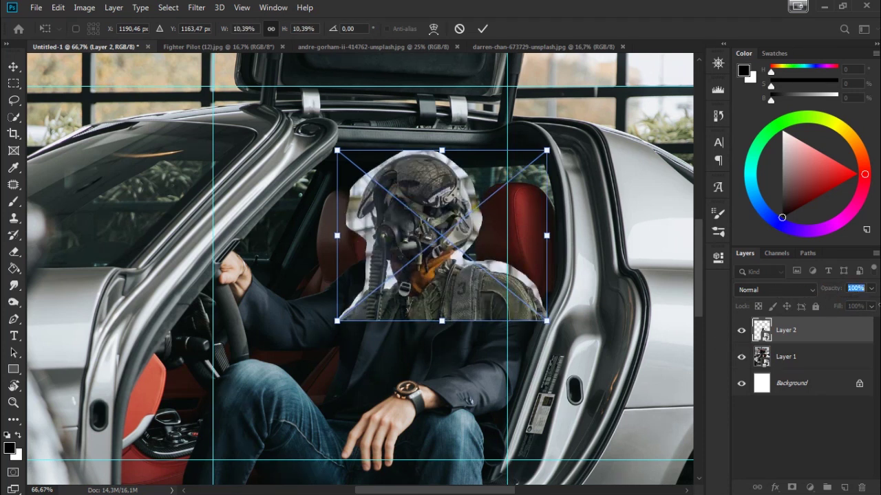
pyautogui.click(484, 30)
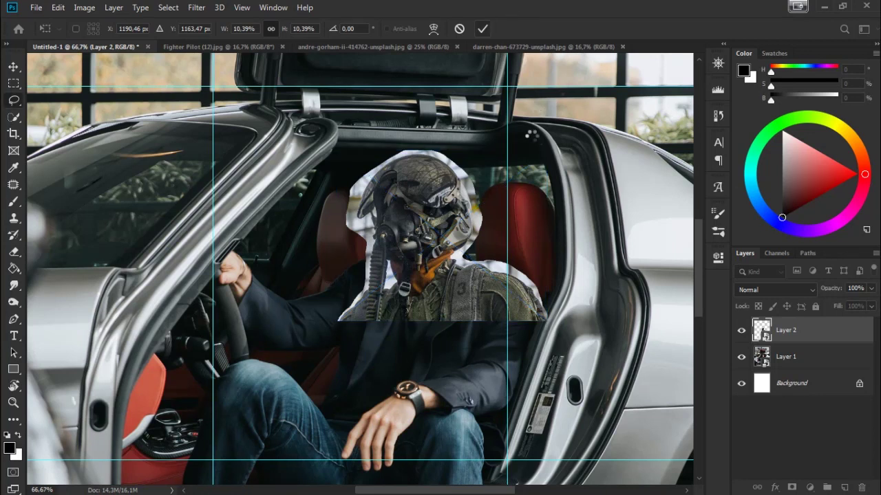
pyautogui.press('l')
pyautogui.click(282, 47)
pyautogui.scroll(1, 488, 258)
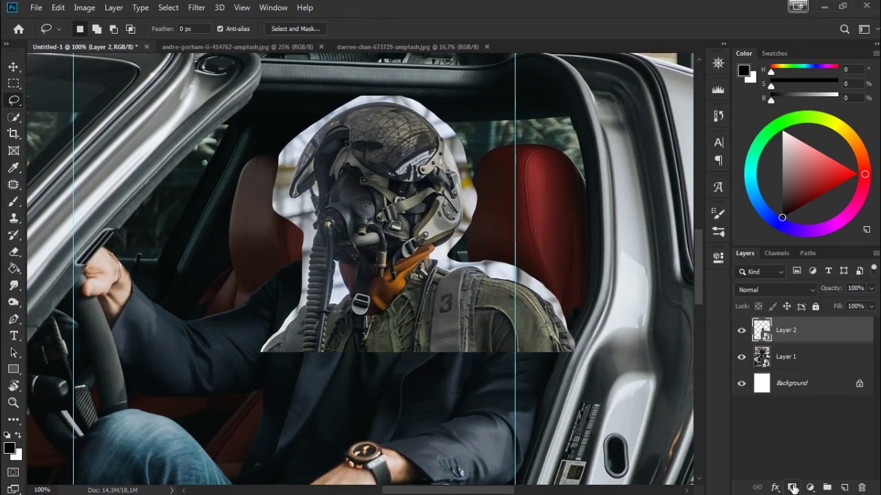
# Step: Add a layer mask to Layer 2 and zoom in on the pilot's right shoulder
pyautogui.click(792, 488)
pyautogui.press('p')
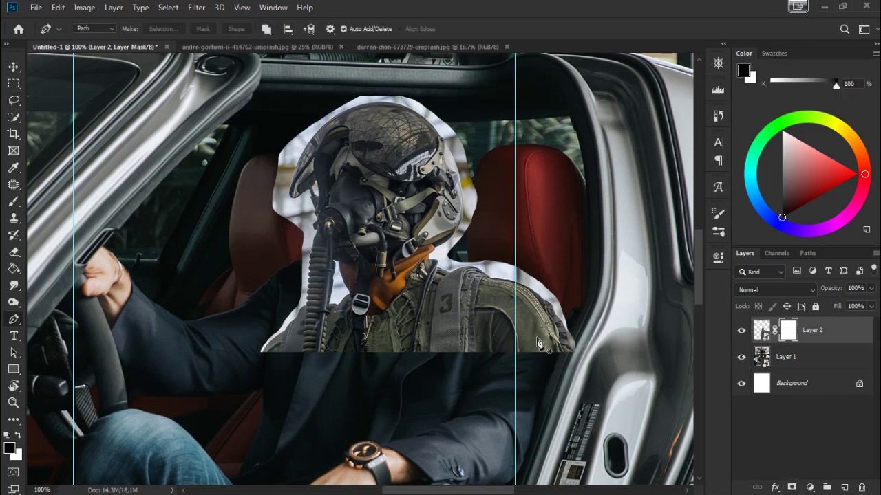
pyautogui.hotkey('ctrl', '+')
pyautogui.click(741, 330)
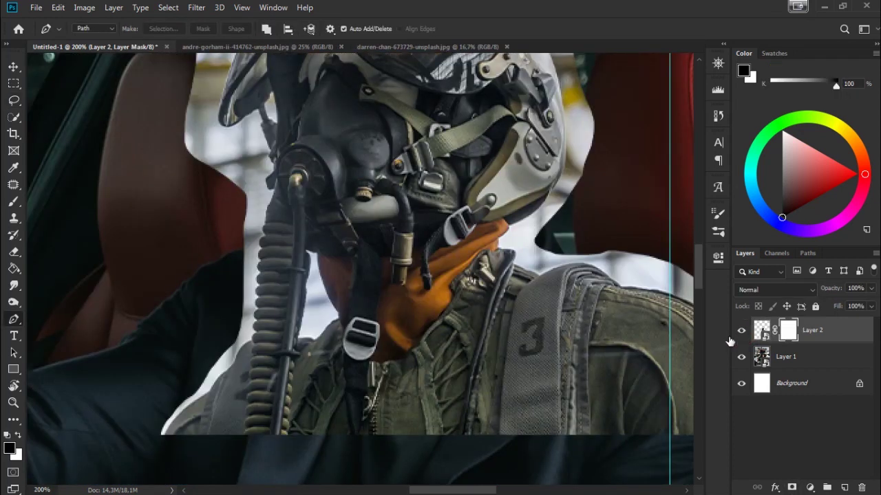
pyautogui.moveTo(545, 353); pyautogui.dragTo(421, 370)
# Step: With a size-69 brush, mask out the shoulder edge over the red seat and the jacket
pyautogui.press('b')
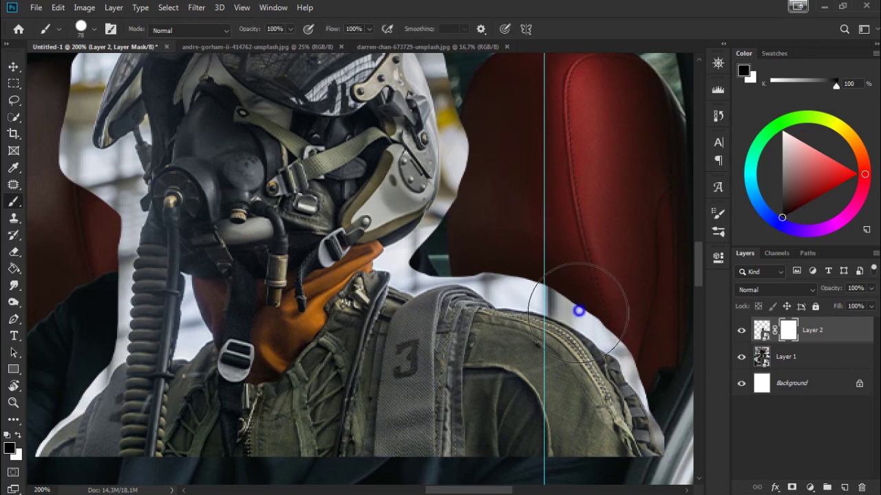
pyautogui.rightClick(582, 292)
pyautogui.moveTo(677, 316); pyautogui.dragTo(672, 316)
pyautogui.moveTo(551, 275); pyautogui.dragTo(550, 327)
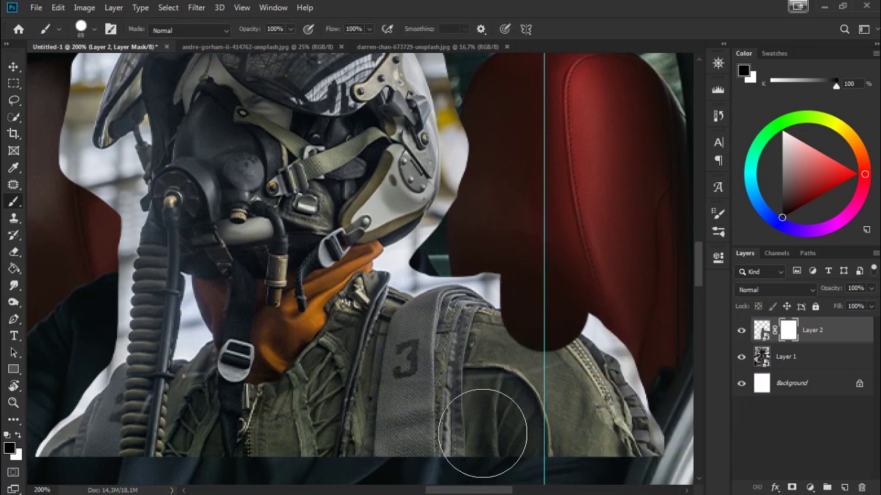
pyautogui.moveTo(432, 374); pyautogui.dragTo(481, 261)
pyautogui.moveTo(494, 205); pyautogui.dragTo(575, 305)
# Step: With a size-29 brush, clean the mask around the neck, collar and white background
pyautogui.rightClick(591, 289)
pyautogui.moveTo(672, 317); pyautogui.dragTo(639, 317)
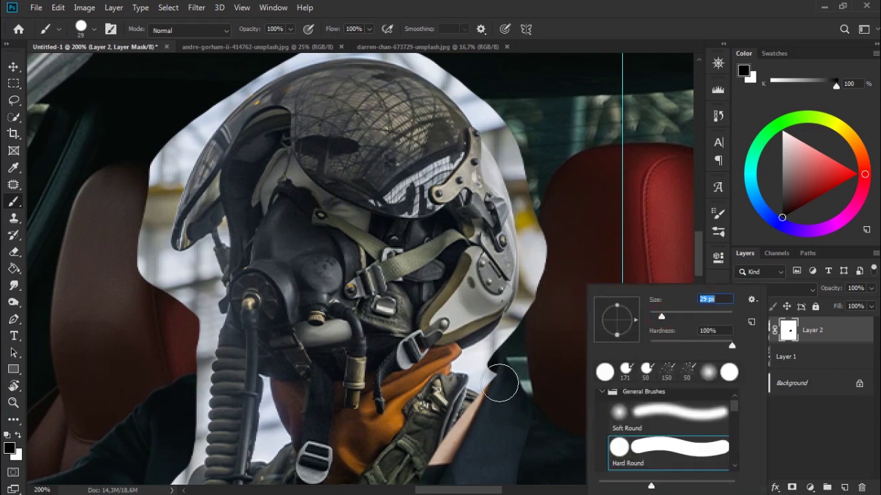
pyautogui.press('Return')
pyautogui.moveTo(482, 390); pyautogui.dragTo(521, 328)
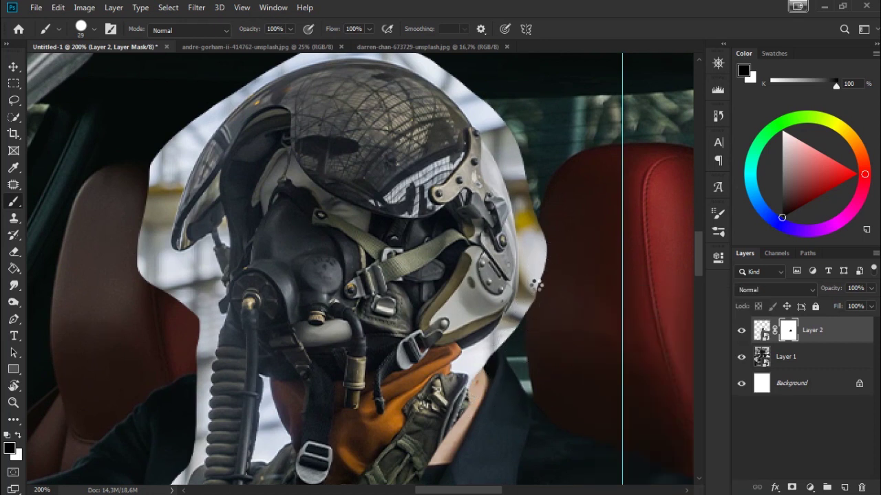
pyautogui.moveTo(475, 399); pyautogui.dragTo(566, 266)
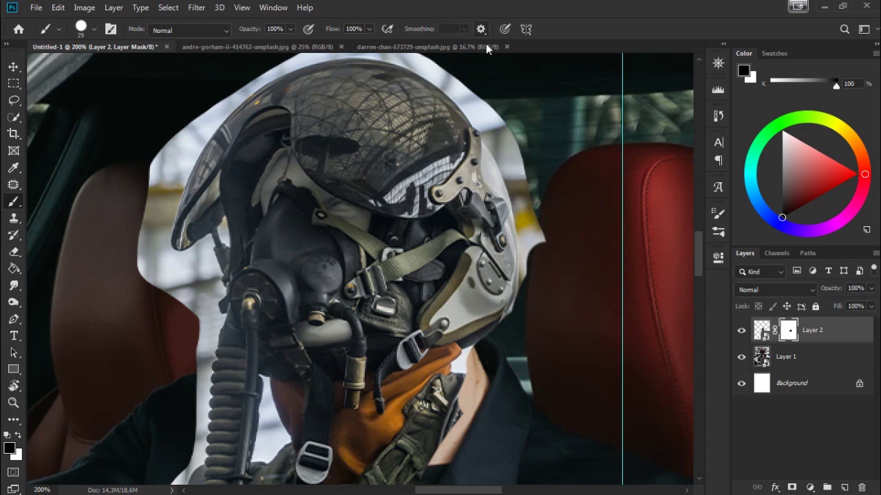
pyautogui.click(13, 319)
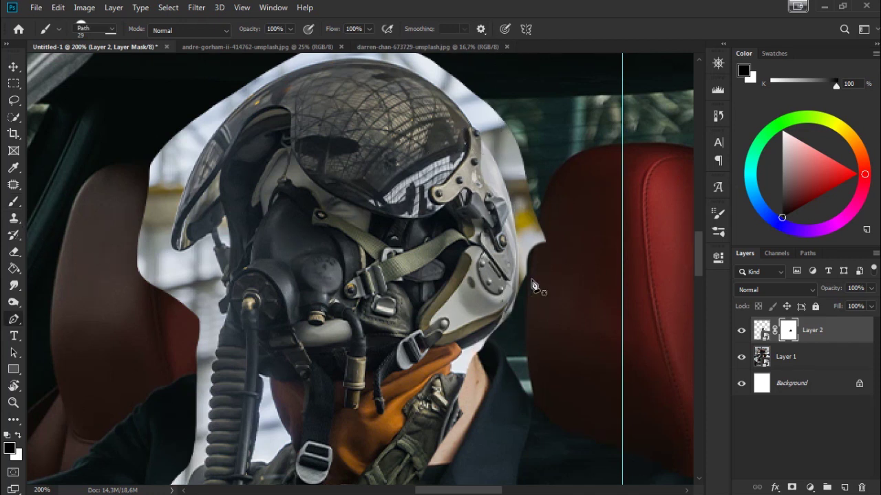
# Step: Start the pen path at the orange collar and curve it over the helmet's top
pyautogui.scroll(1, 502, 369)
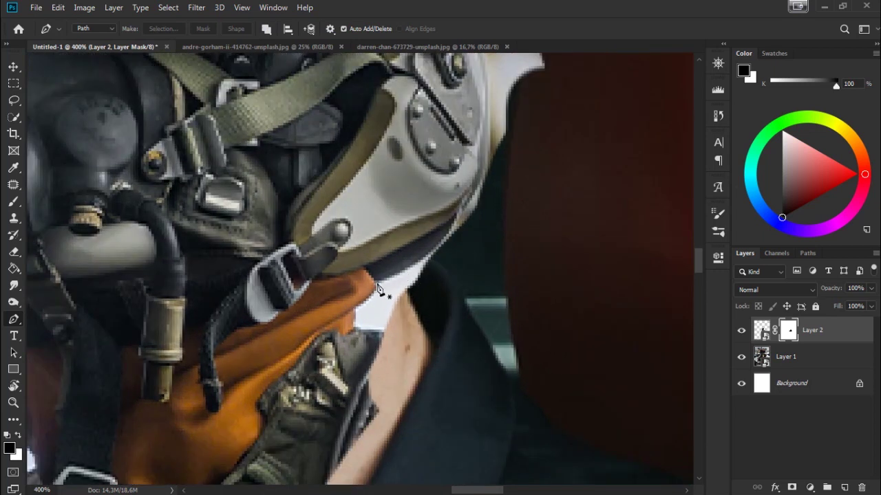
pyautogui.click(376, 283)
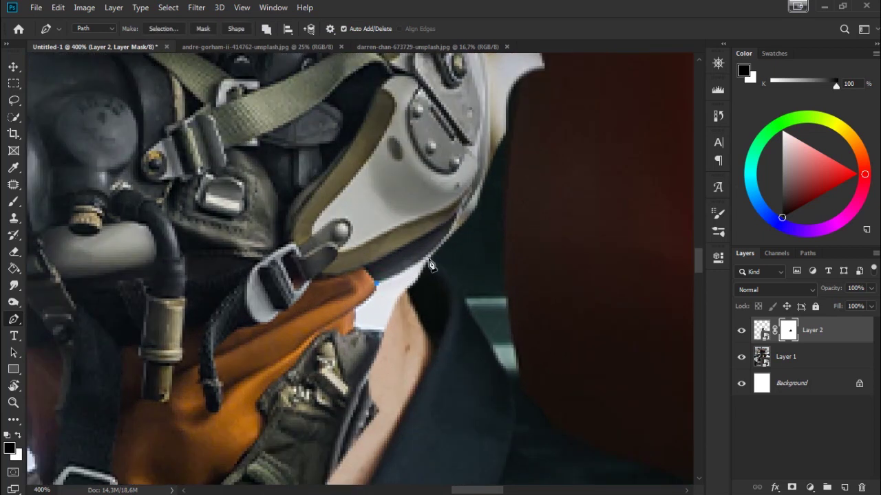
pyautogui.moveTo(444, 246); pyautogui.dragTo(447, 239)
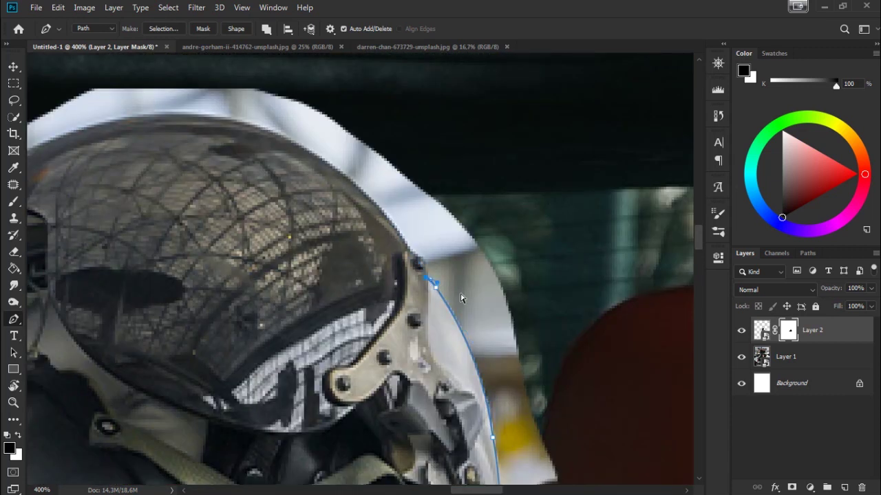
pyautogui.click(409, 249)
pyautogui.click(329, 166)
pyautogui.click(300, 147)
pyautogui.moveTo(133, 117); pyautogui.dragTo(29, 128)
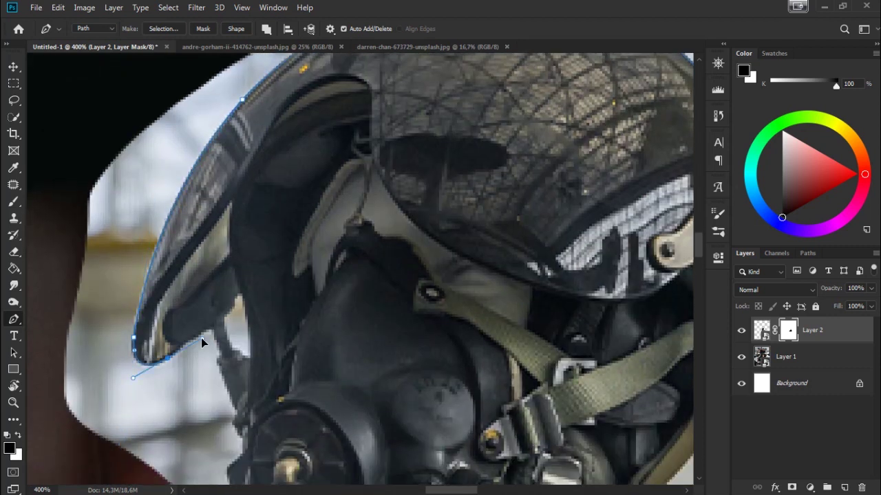
# Step: Trace the path down the visor edge and the breathing hose's ridged edge
pyautogui.moveTo(213, 331); pyautogui.dragTo(229, 365)
pyautogui.moveTo(323, 399); pyautogui.dragTo(378, 240)
pyautogui.click(289, 303)
pyautogui.moveTo(296, 337); pyautogui.dragTo(369, 103)
pyautogui.click(363, 138)
pyautogui.click(363, 200)
pyautogui.click(352, 216)
pyautogui.click(349, 241)
pyautogui.click(346, 291)
pyautogui.click(343, 315)
pyautogui.click(339, 364)
pyautogui.moveTo(341, 383)
pyautogui.mouseDown()
pyautogui.moveTo(352, 390)
pyautogui.moveTo(378, 288)
pyautogui.mouseUp()
# Step: Extend the path across the hose bottom and up its right edge
pyautogui.click(385, 331)
pyautogui.click(380, 353)
pyautogui.click(376, 373)
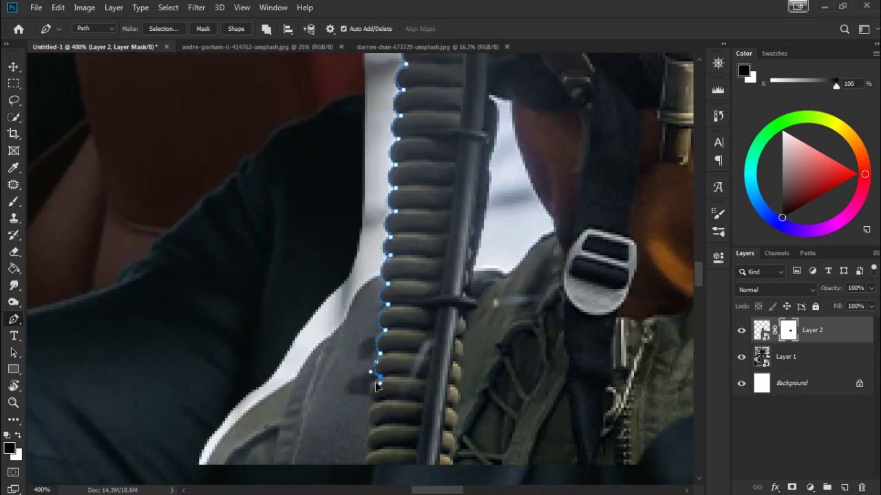
pyautogui.click(375, 427)
pyautogui.click(367, 470)
pyautogui.click(452, 470)
pyautogui.click(454, 439)
pyautogui.click(454, 412)
pyautogui.click(457, 384)
pyautogui.moveTo(463, 314); pyautogui.dragTo(416, 374)
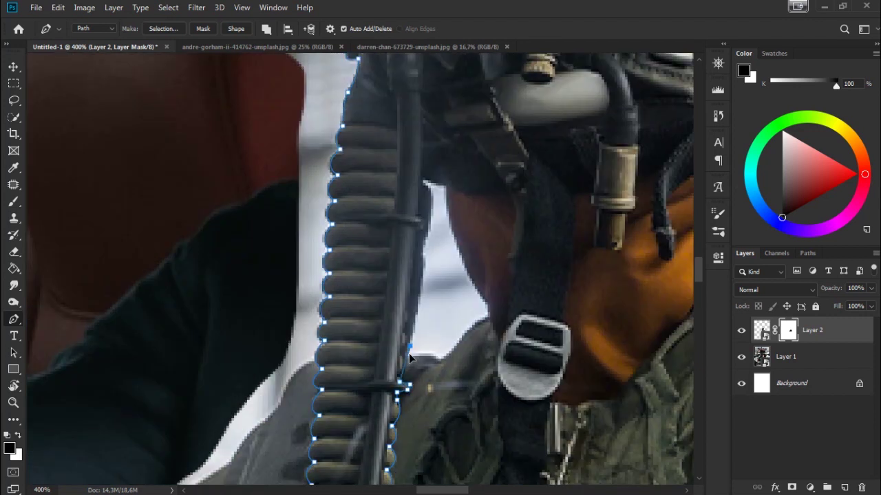
pyautogui.click(426, 234)
# Step: Trace the path around the strap below the buckle
pyautogui.click(486, 297)
pyautogui.click(499, 339)
pyautogui.moveTo(499, 375); pyautogui.dragTo(317, 289)
pyautogui.click(319, 349)
pyautogui.click(357, 389)
pyautogui.click(366, 315)
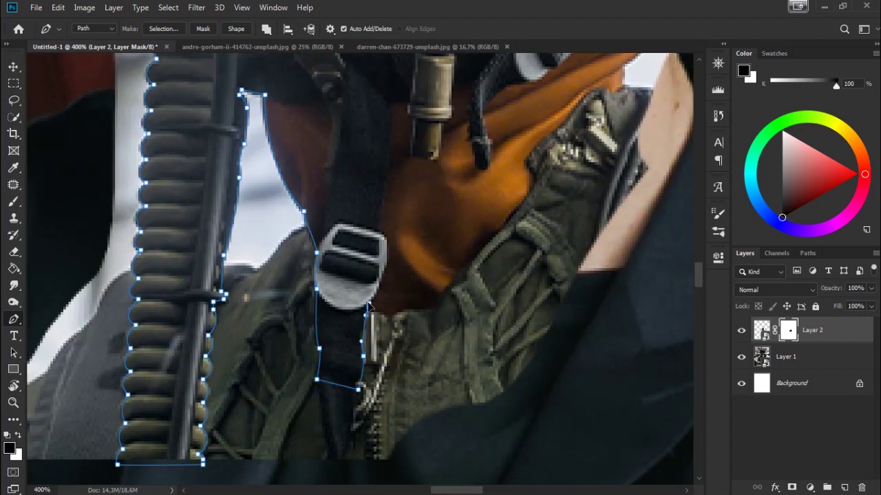
pyautogui.moveTo(385, 254); pyautogui.dragTo(316, 338)
pyautogui.click(326, 397)
pyautogui.click(370, 397)
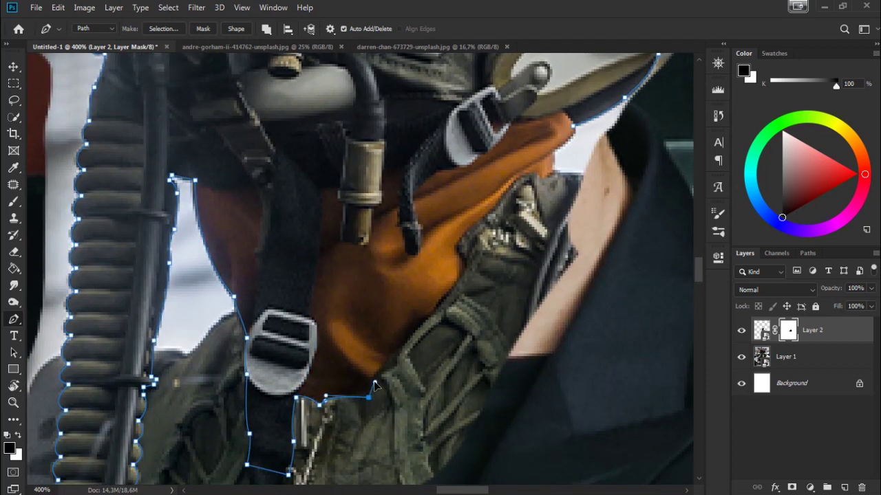
# Step: Trace up the strap and collar edge, closing the path on its first anchor
pyautogui.click(395, 358)
pyautogui.click(433, 312)
pyautogui.click(464, 269)
pyautogui.click(456, 249)
pyautogui.click(460, 234)
pyautogui.click(478, 224)
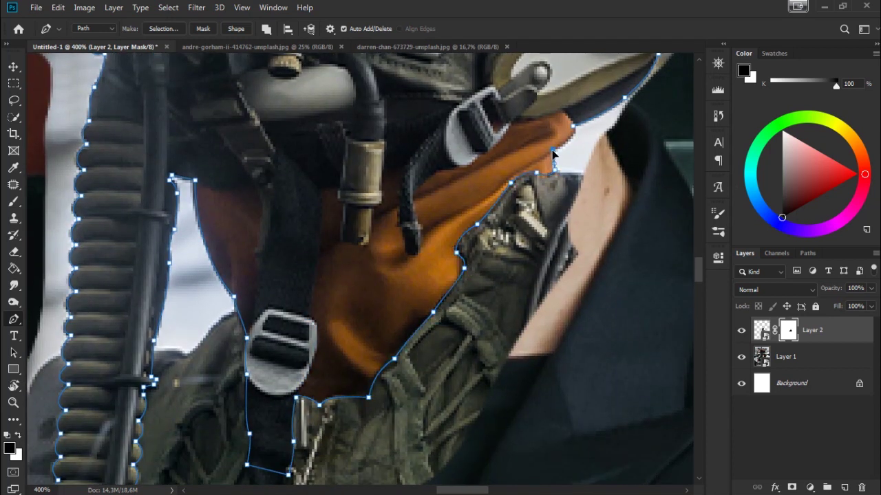
pyautogui.moveTo(571, 128); pyautogui.dragTo(561, 121)
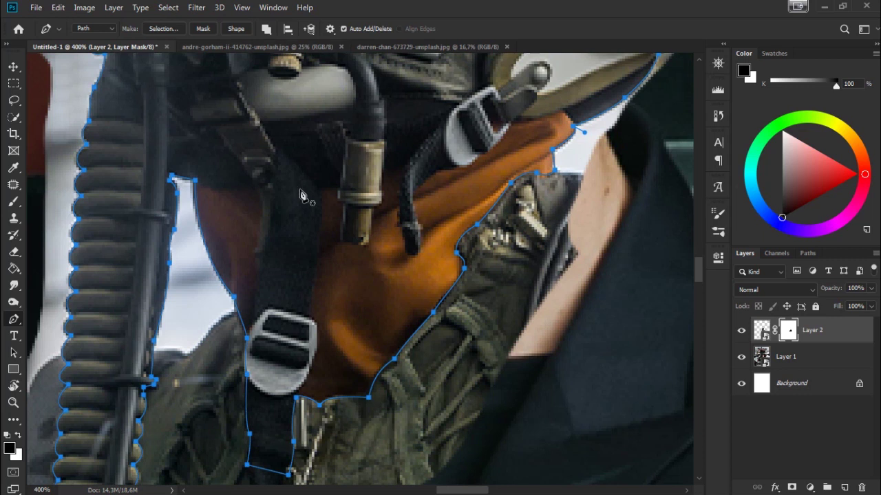
# Step: Open the Make Selection options, cancel them, and zoom out to view the whole path
pyautogui.click(163, 28)
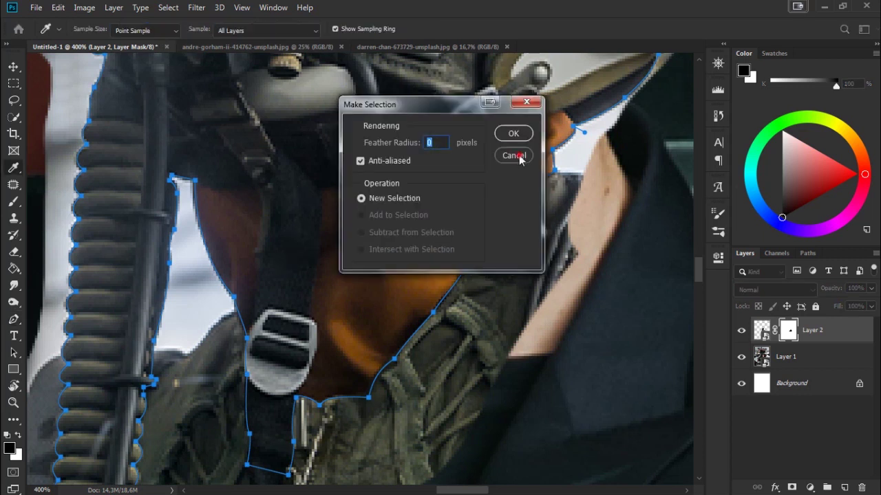
pyautogui.click(515, 155)
pyautogui.hotkey('ctrl', '-')
pyautogui.hotkey('ctrl', '-')
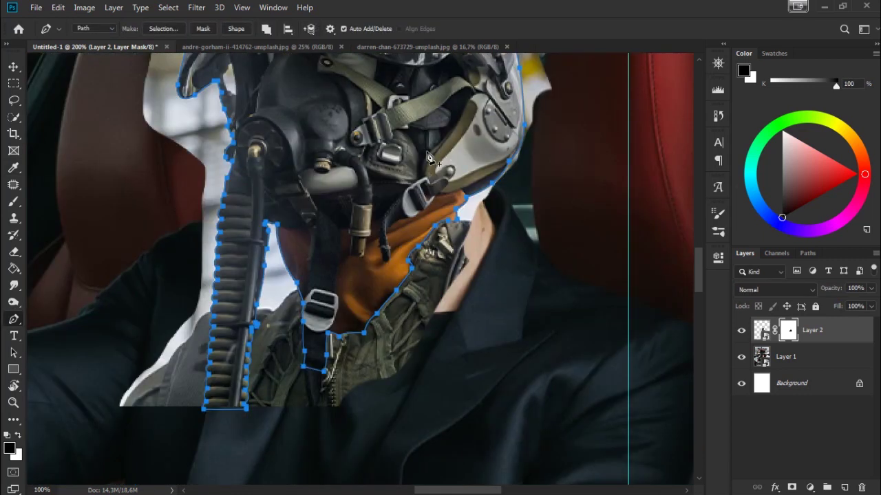
# Step: Load the traced helmet path as a selection
pyautogui.hotkey('ctrl', '-')
pyautogui.click(267, 29)
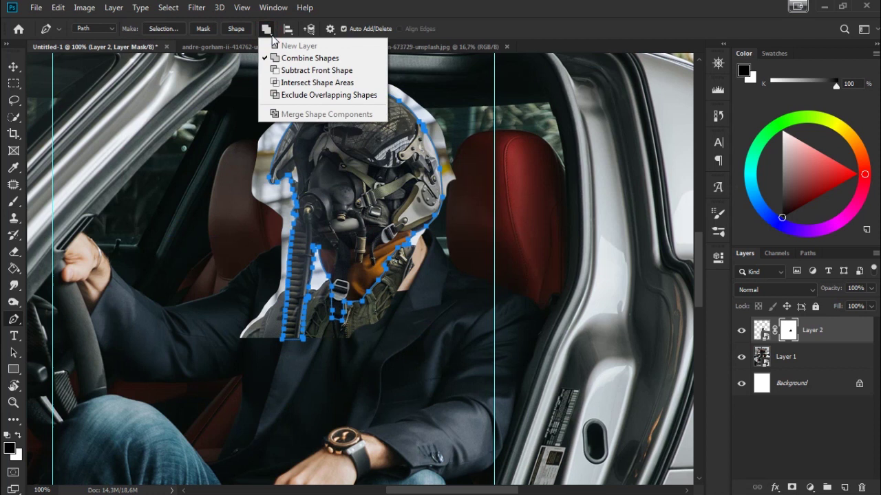
pyautogui.click(344, 70)
pyautogui.click(156, 31)
pyautogui.click(517, 135)
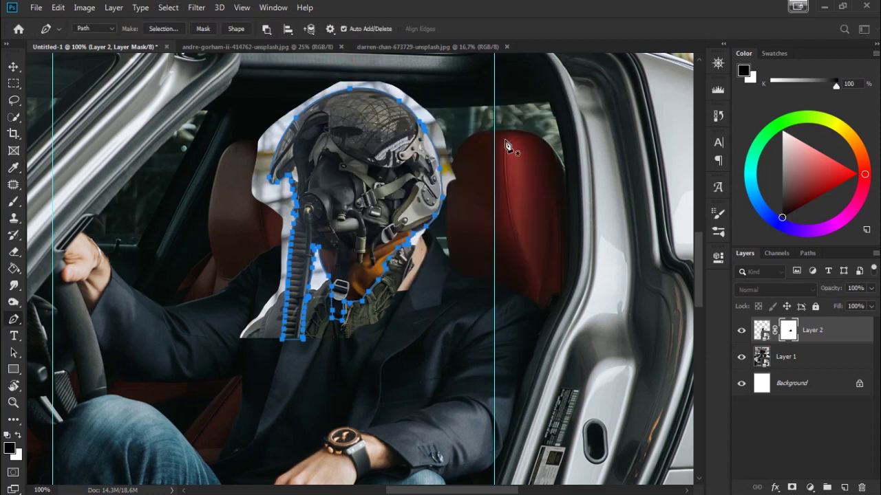
# Step: Paint black on Layer 2's mask to hide the leftover white, then deselect
pyautogui.press('b')
pyautogui.rightClick(441, 224)
pyautogui.moveTo(568, 262); pyautogui.dragTo(569, 262)
pyautogui.moveTo(453, 138)
pyautogui.mouseDown()
pyautogui.moveTo(305, 334)
pyautogui.moveTo(330, 268)
pyautogui.moveTo(305, 176)
pyautogui.mouseUp()
pyautogui.hotkey('ctrl', 'd')
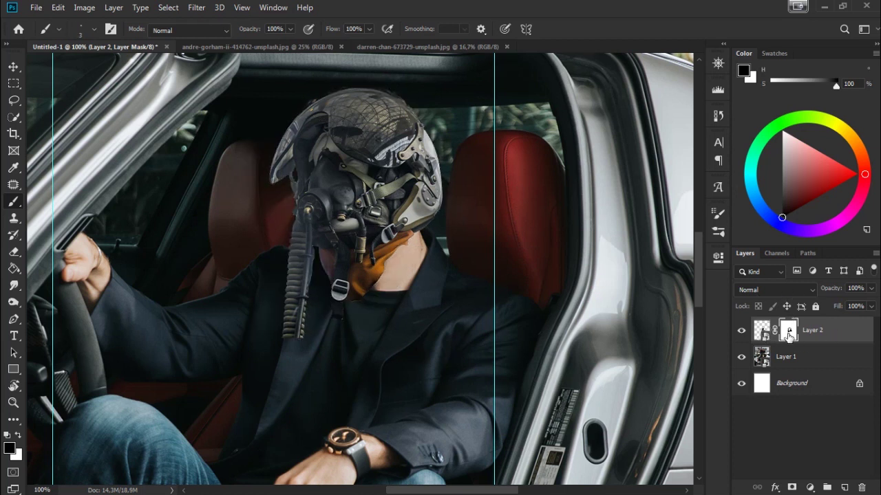
# Step: Target the helmet layer's pixels and attempt a warp transform
pyautogui.click(761, 330)
pyautogui.hotkey('ctrl', 't')
pyautogui.click(565, 30)
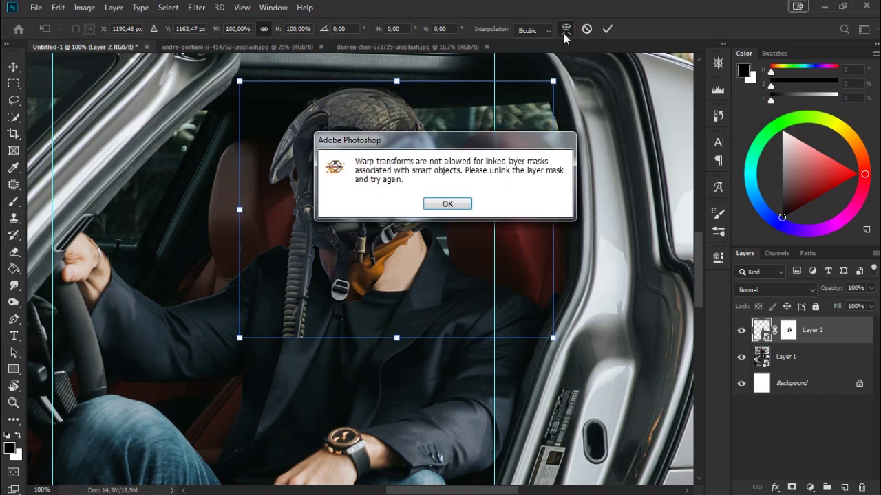
# Step: Dismiss the warp warning, cancel the transform, and add a new Layer 3 for Clone Stamp
pyautogui.click(448, 202)
pyautogui.click(586, 29)
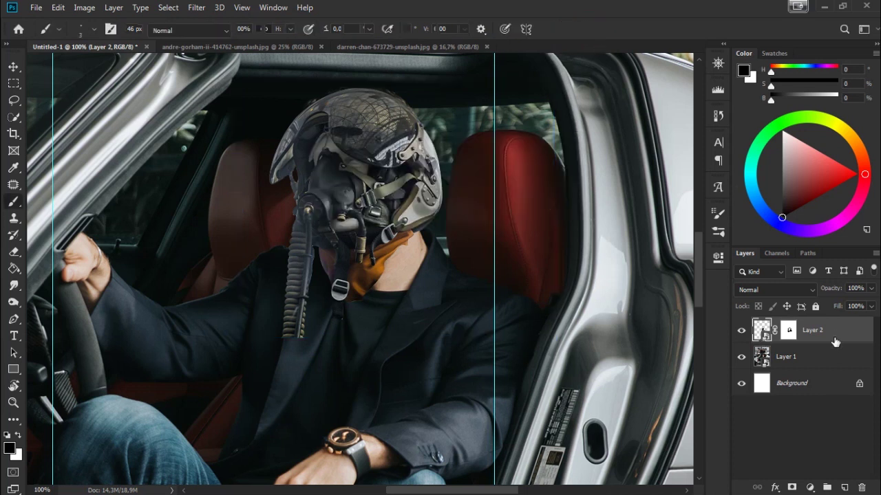
pyautogui.click(844, 487)
pyautogui.click(15, 219)
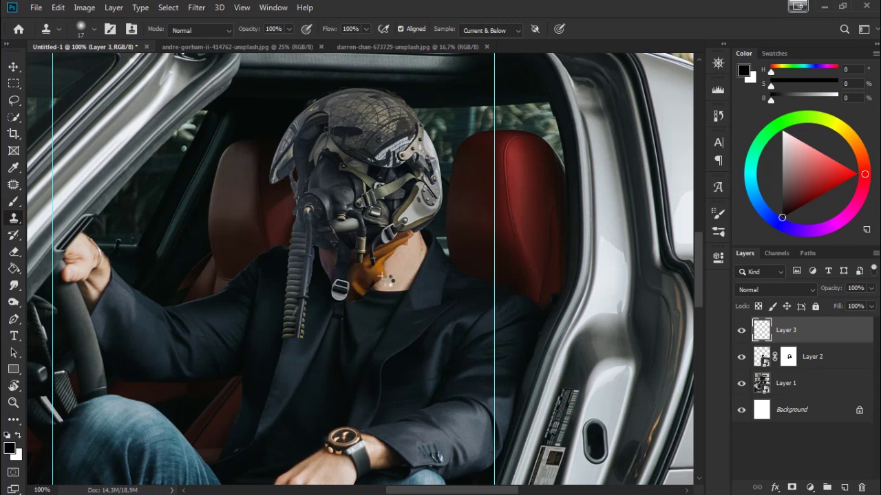
# Step: Enlarge the cloned orange collar patch over the man's neck
pyautogui.hotkey('ctrl', 't')
pyautogui.click(565, 29)
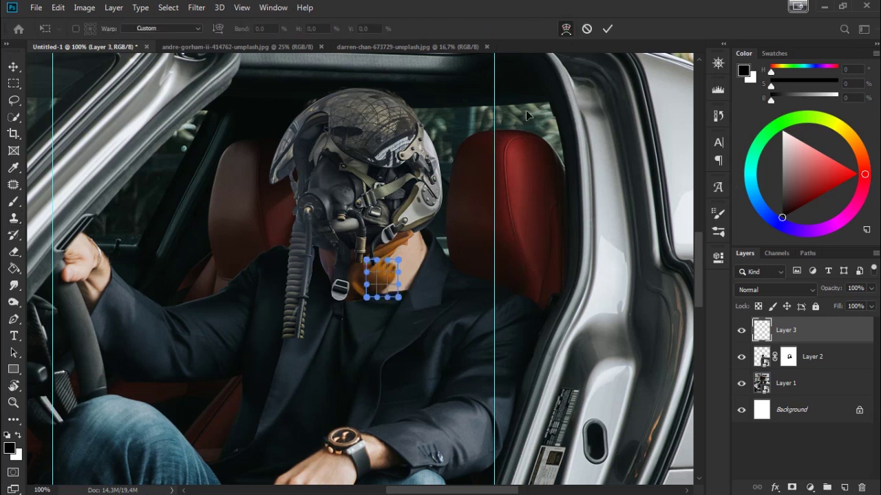
pyautogui.click(566, 28)
pyautogui.moveTo(397, 259); pyautogui.dragTo(427, 236)
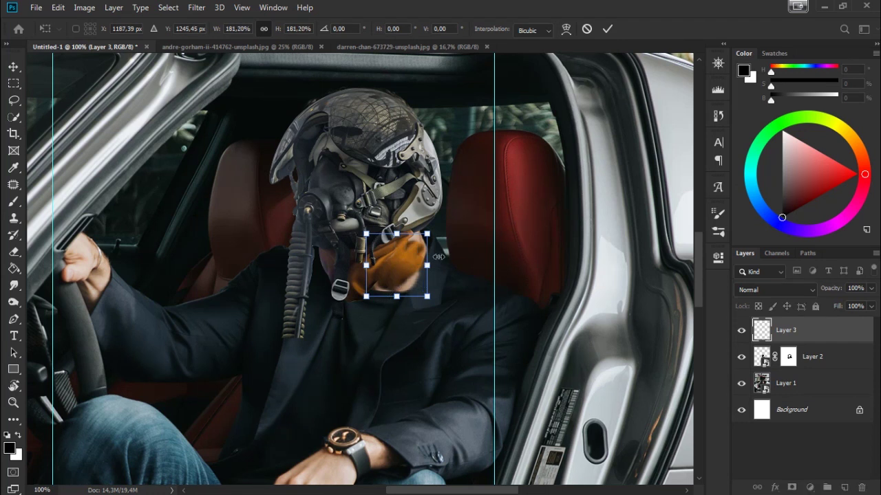
# Step: Warp the orange patch to fit the neck, commit it, and add a mask to Layer 3
pyautogui.click(565, 29)
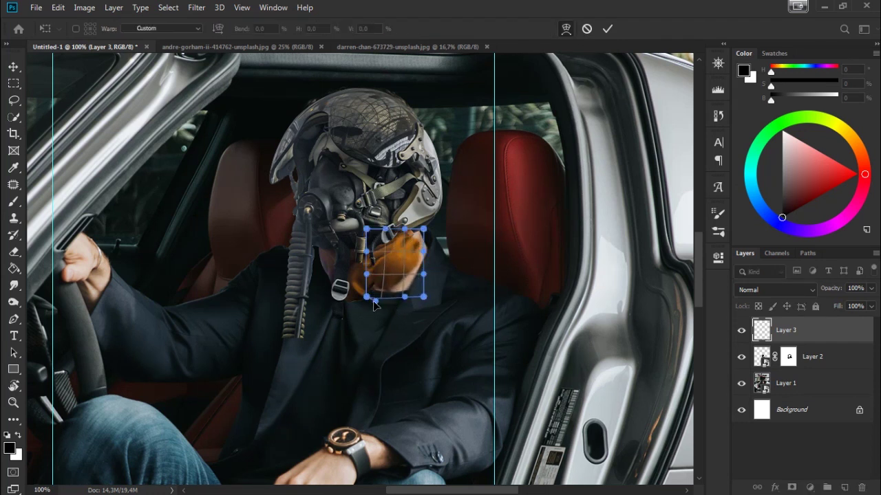
pyautogui.moveTo(421, 297); pyautogui.dragTo(427, 250)
pyautogui.press('s')
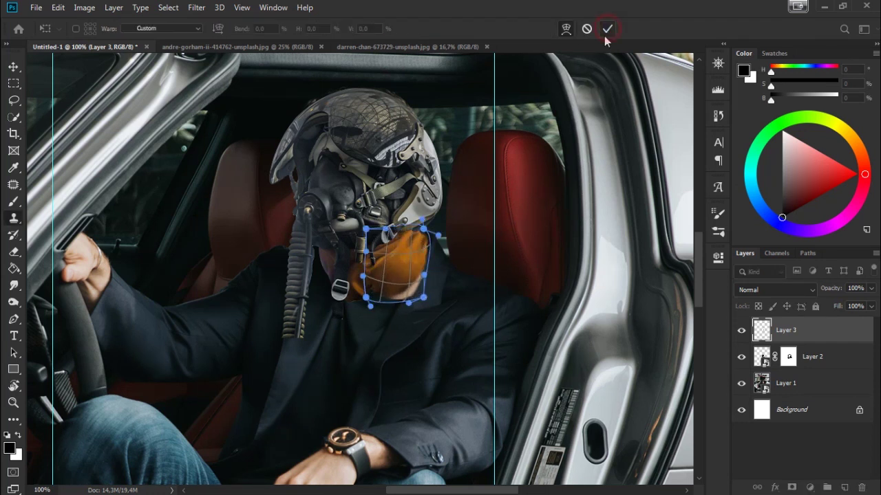
pyautogui.click(607, 28)
pyautogui.click(793, 488)
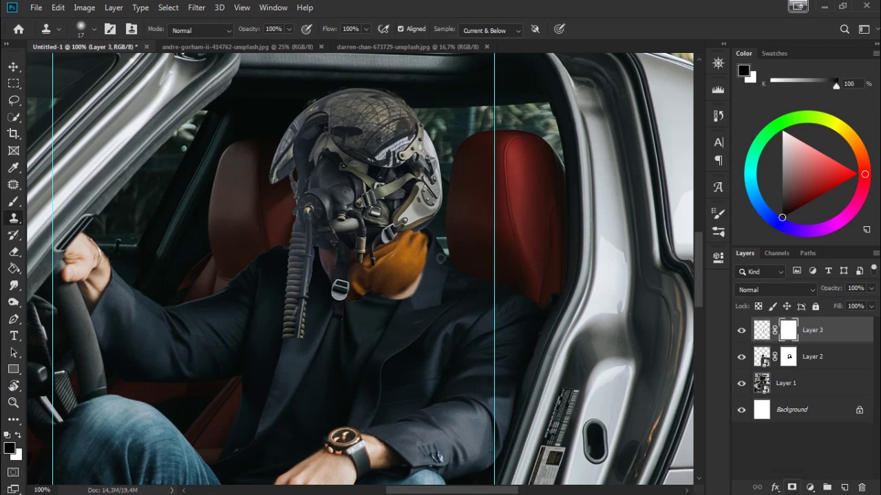
# Step: Switch to a 10 px brush painting white and zoom in on the collar
pyautogui.press('b')
pyautogui.rightClick(445, 253)
pyautogui.write('10')
pyautogui.press('Return')
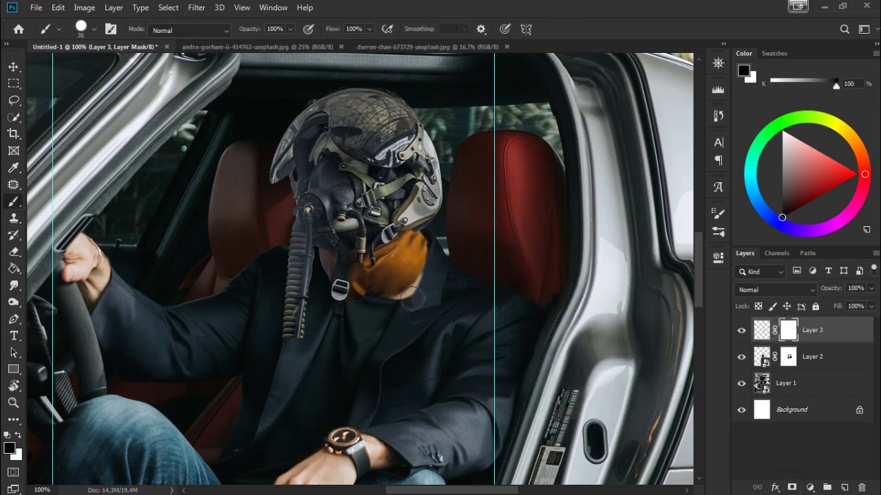
pyautogui.press('x')
pyautogui.hotkey('ctrl', '+')
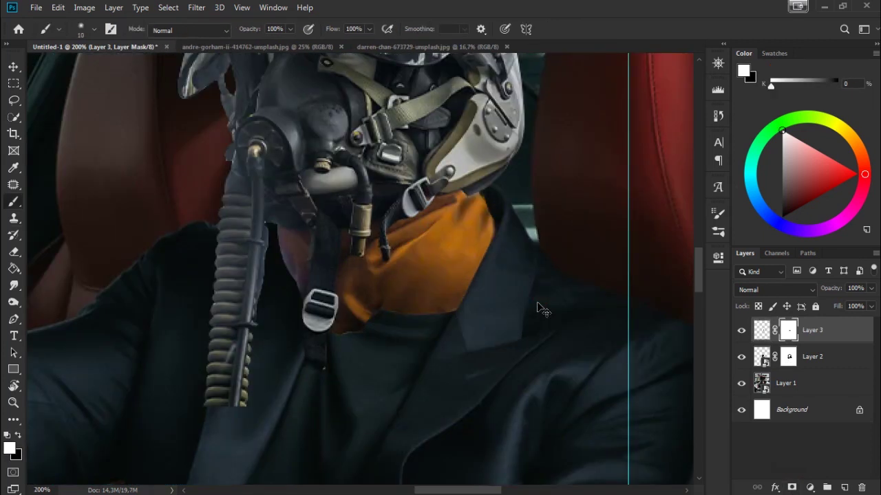
# Step: Add a new layer clipped to the orange collar patch and set a 6 px, 1% flow white brush
pyautogui.click(844, 487)
pyautogui.rightClick(838, 330)
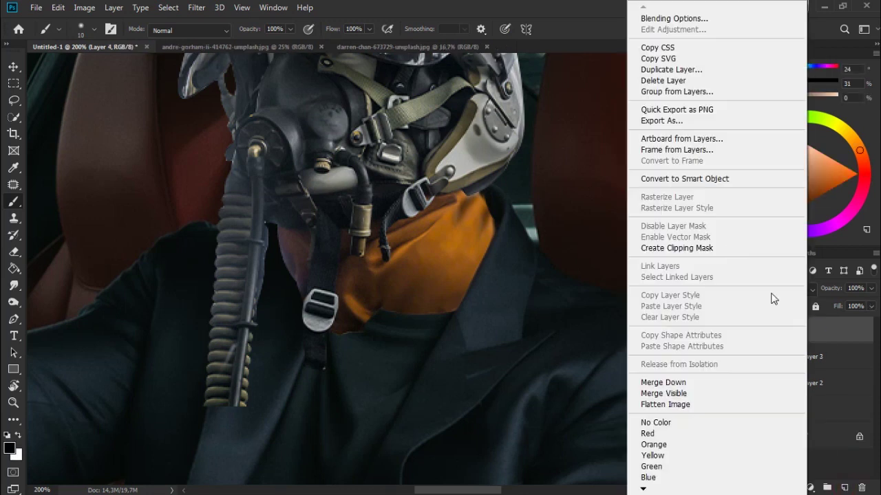
pyautogui.click(724, 250)
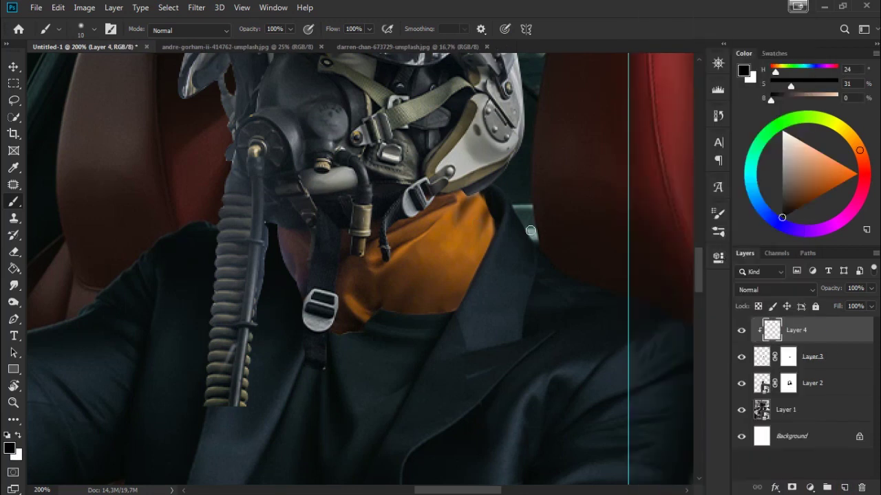
pyautogui.click(354, 29)
pyautogui.write('25')
pyautogui.press('Down')
pyautogui.rightClick(547, 249)
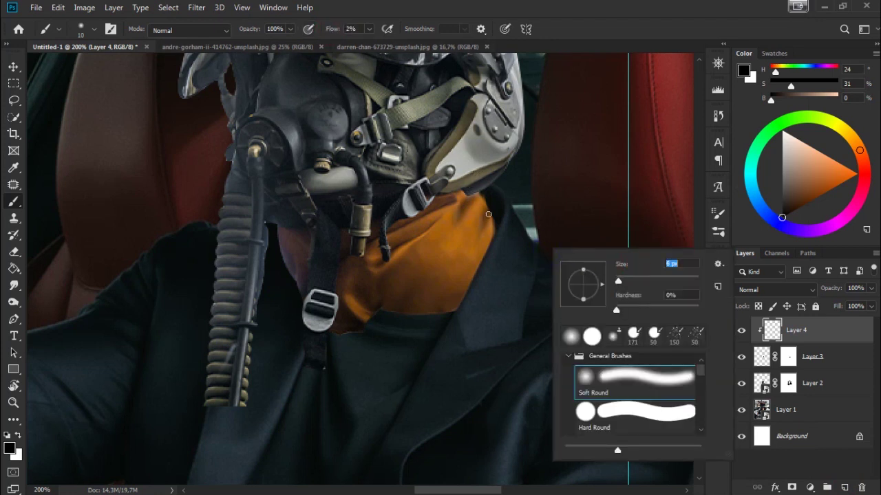
pyautogui.click(488, 220)
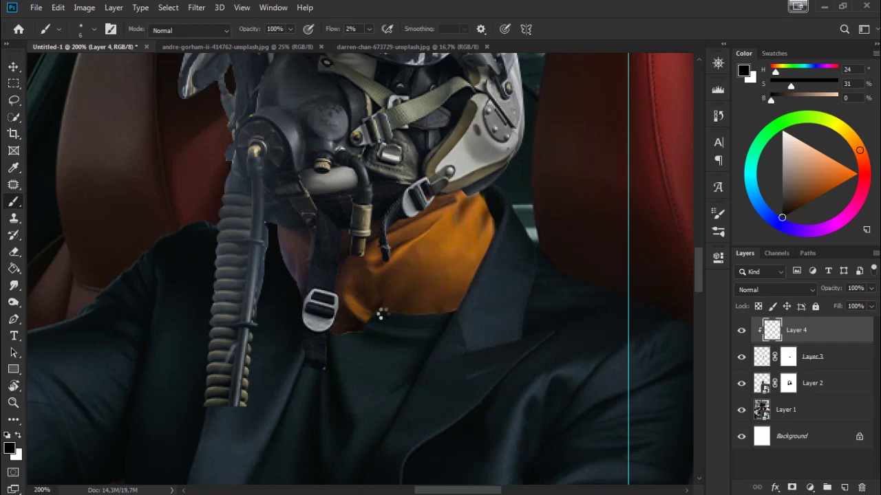
pyautogui.press('x')
# Step: Set the new layer's blend mode to Overlay, check the figure, and select Layers 2–4
pyautogui.click(745, 291)
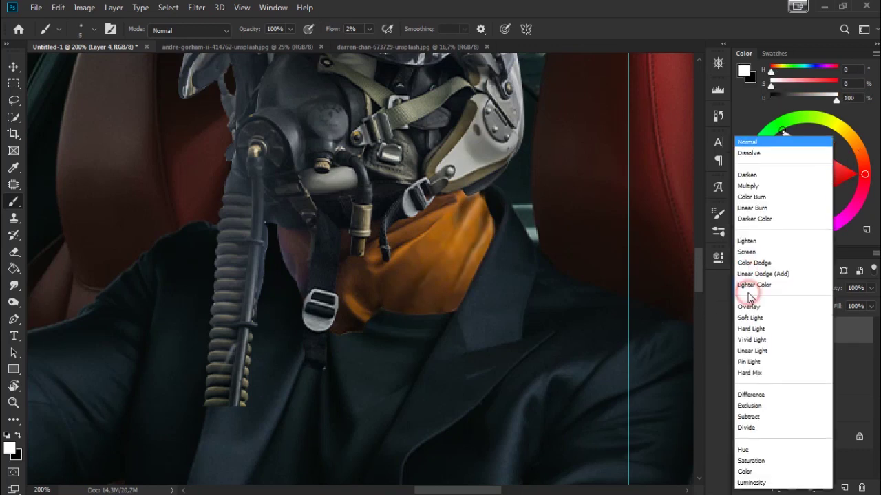
pyautogui.click(747, 308)
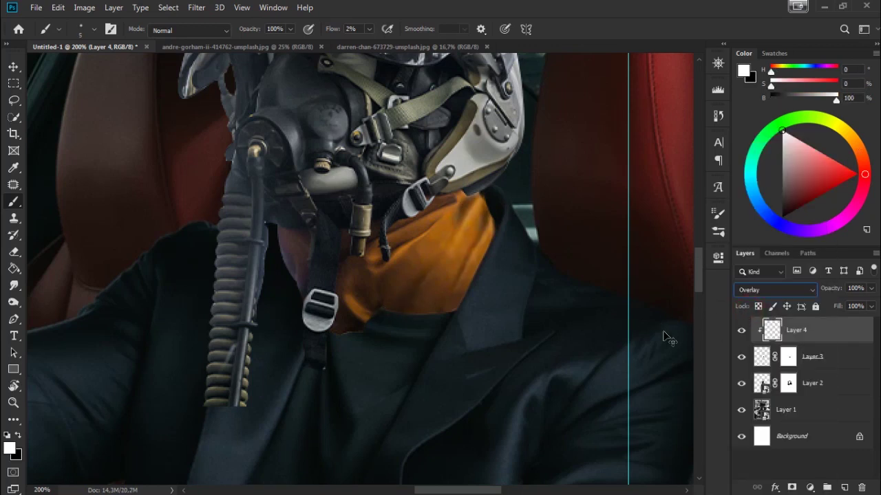
pyautogui.hotkey('ctrl', '-')
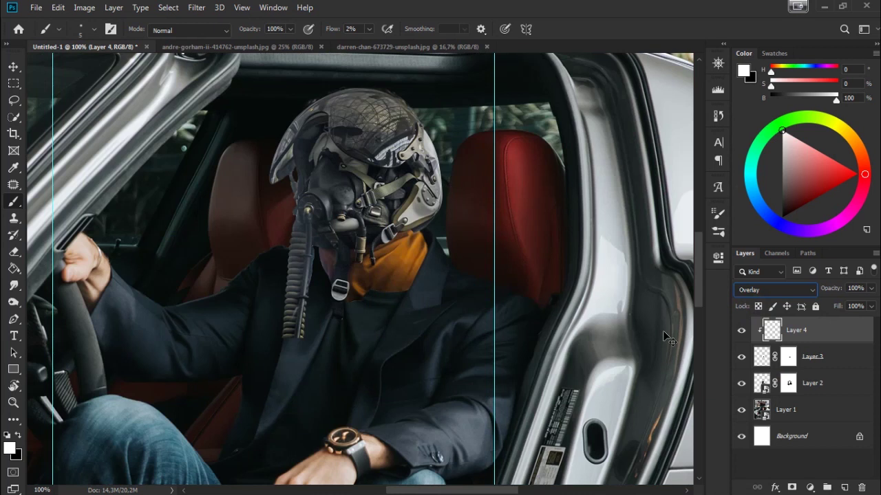
pyautogui.hotkey('ctrl', '-')
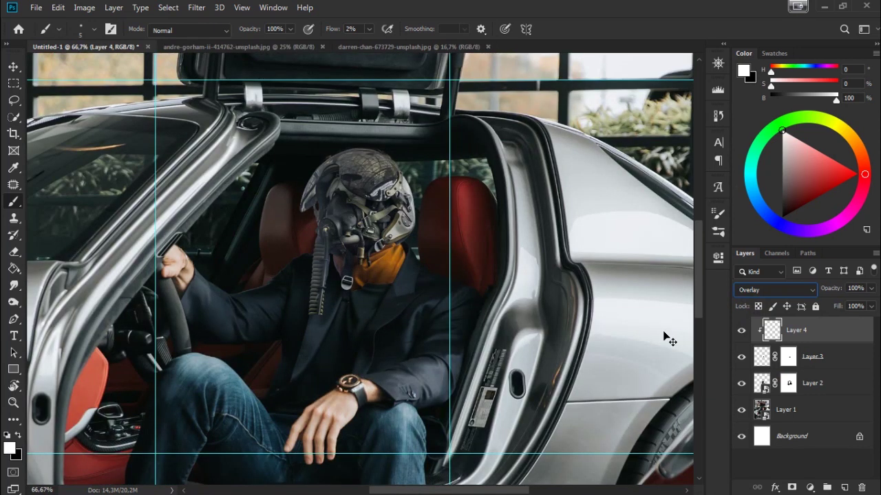
pyautogui.hotkey('ctrl', '+')
pyautogui.hotkey('ctrl', '+')
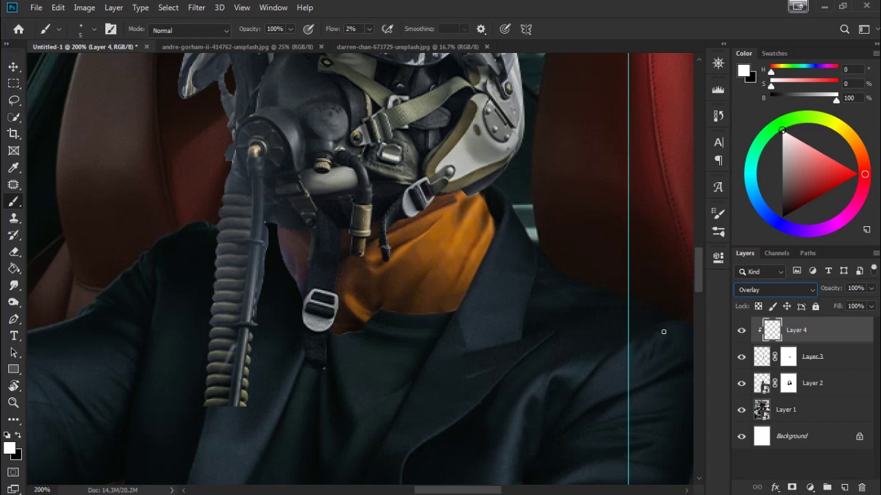
pyautogui.keyDown('shift'); pyautogui.click(831, 385); pyautogui.keyUp('shift')
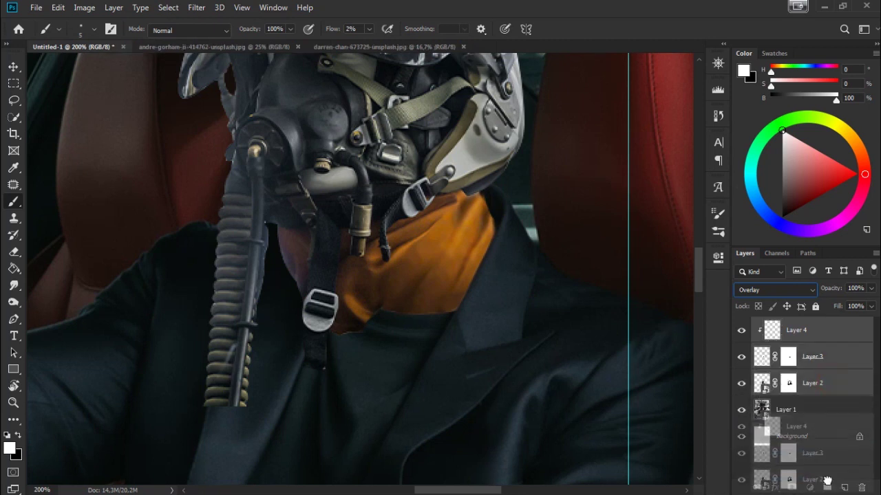
# Step: Group Layers 2, 3 and 4 into Group 1 and target Layer 2's mask
pyautogui.moveTo(832, 385); pyautogui.dragTo(826, 487)
pyautogui.click(757, 328)
pyautogui.click(823, 400)
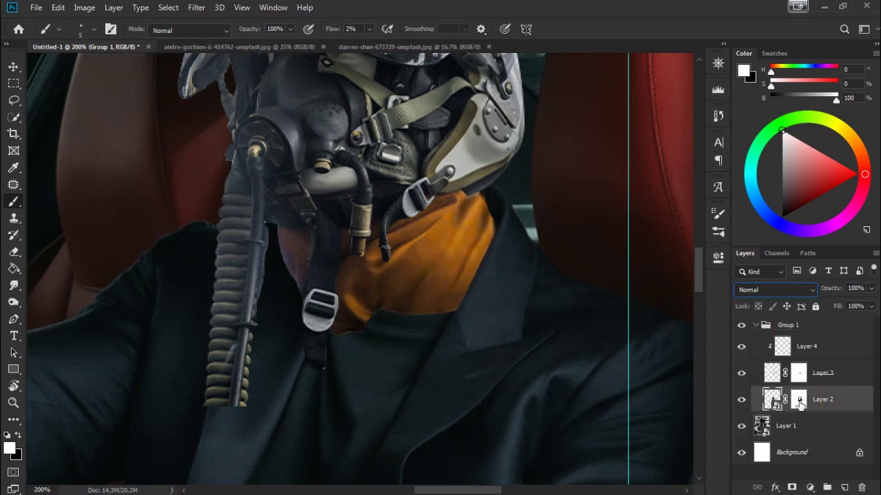
# Step: Paint black with a 26 px Hard Round brush at 100% flow over the neck between strap and hose
pyautogui.rightClick(392, 328)
pyautogui.click(477, 448)
pyautogui.write('26')
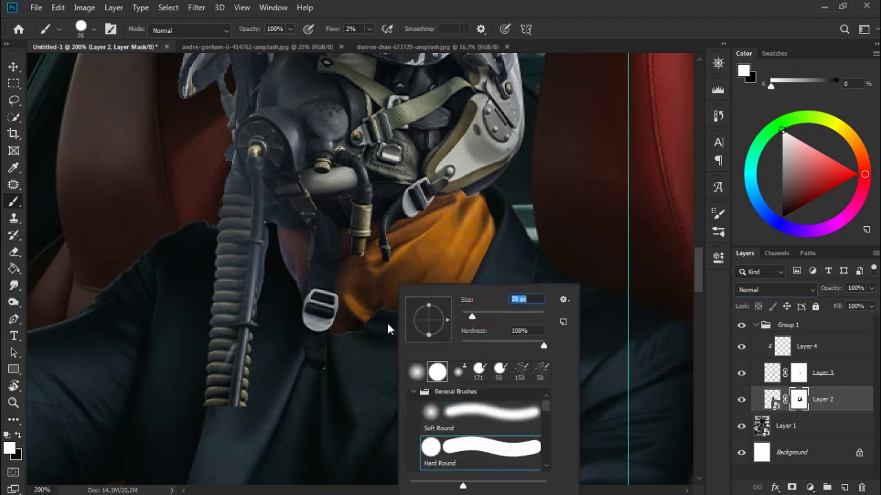
pyautogui.click(530, 94)
pyautogui.press('x')
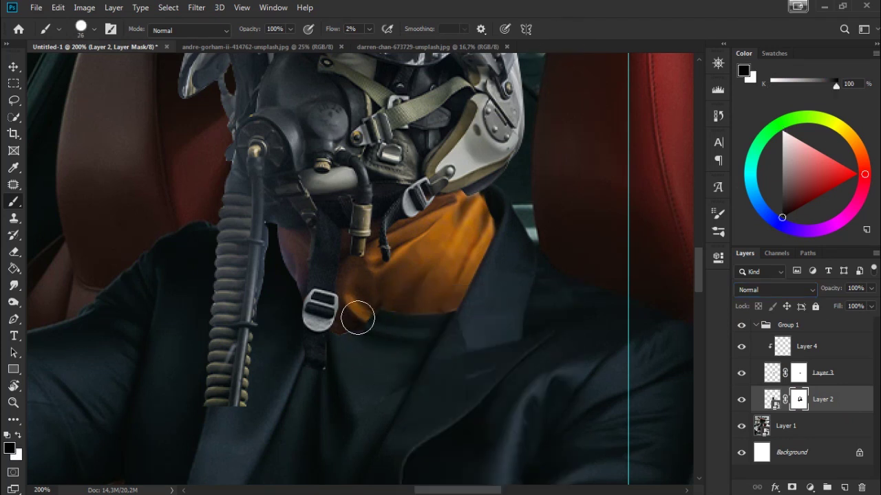
pyautogui.moveTo(291, 255); pyautogui.dragTo(281, 261)
pyautogui.hotkey('shift', '0')
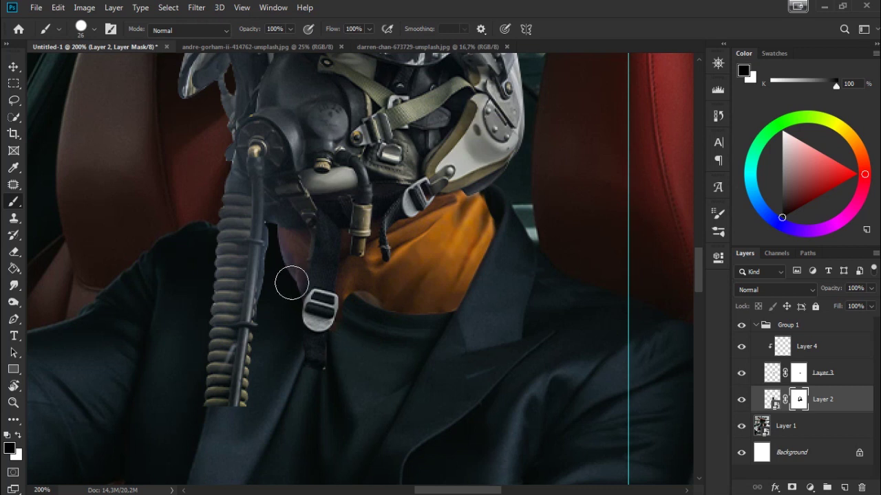
pyautogui.moveTo(292, 280); pyautogui.dragTo(275, 265)
# Step: Reset to a 10 px white brush and toggle Layer 2's visibility to check the masking
pyautogui.press('x')
pyautogui.press('[')
pyautogui.press('[')
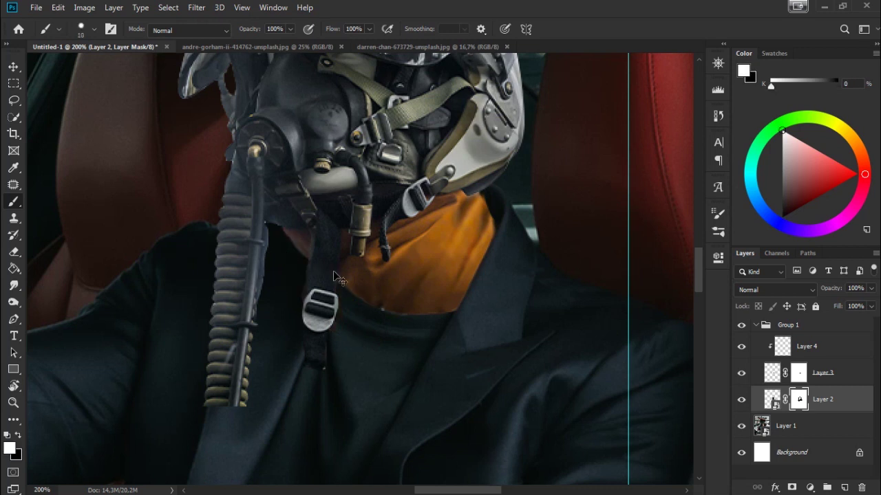
pyautogui.hotkey('ctrl', '-')
pyautogui.hotkey('ctrl', '+')
pyautogui.click(742, 400)
pyautogui.click(741, 401)
pyautogui.click(743, 404)
pyautogui.click(788, 378)
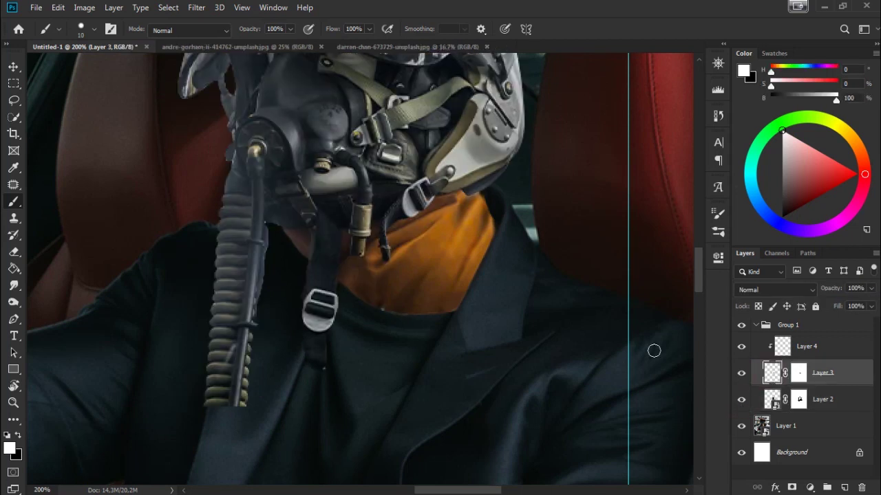
# Step: Stretch Layer 3's orange neck piece downward and tilt it about -3.6°
pyautogui.keyDown('alt'); pyautogui.click(398, 304); pyautogui.keyUp('alt')
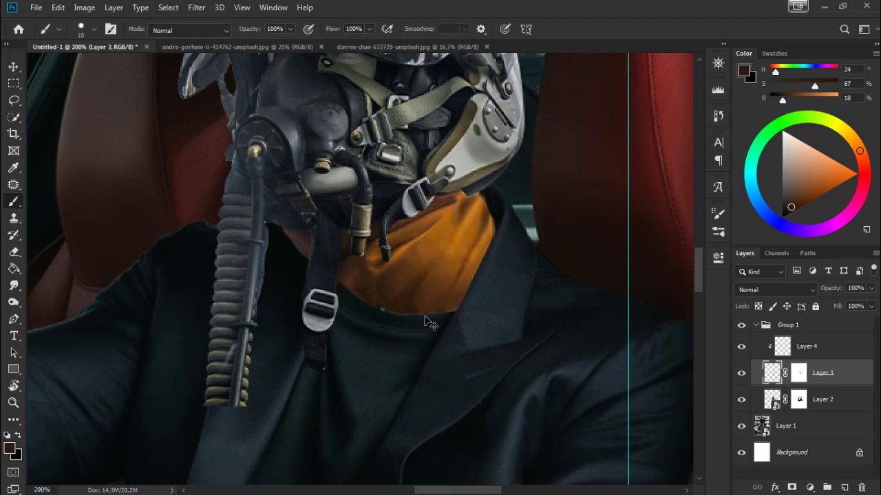
pyautogui.click(741, 374)
pyautogui.hotkey('ctrl', 't')
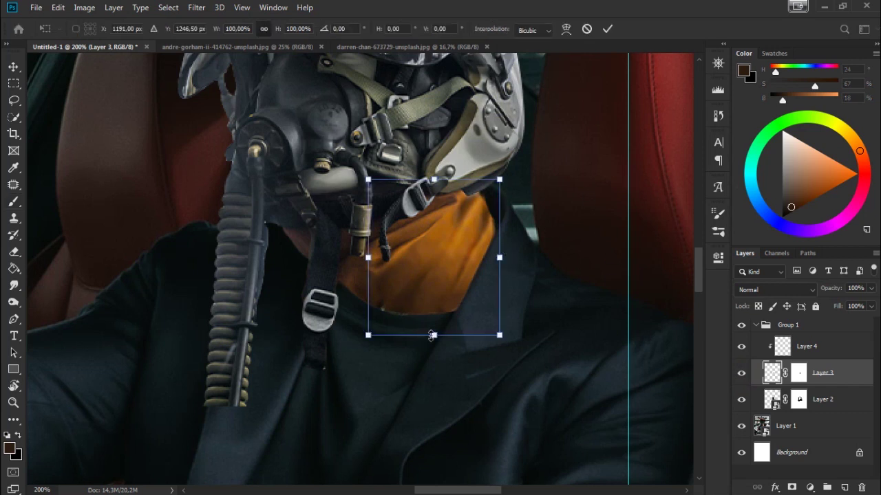
pyautogui.moveTo(433, 336); pyautogui.dragTo(430, 336)
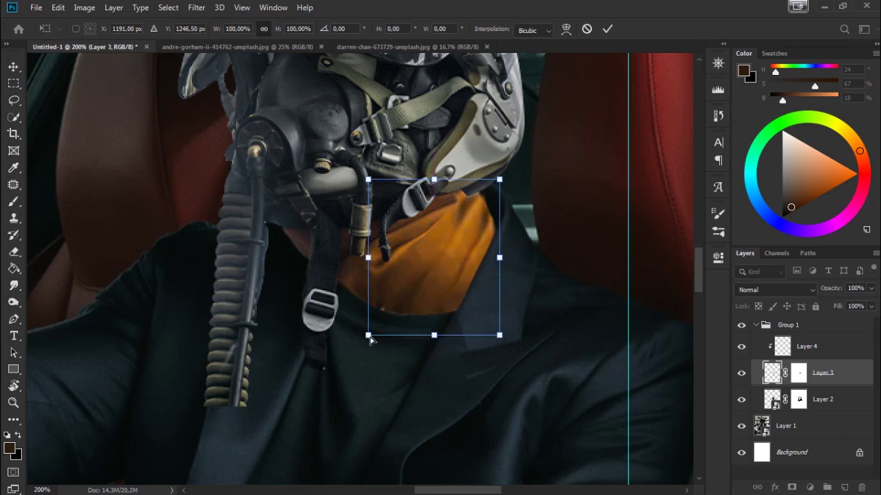
pyautogui.moveTo(368, 337); pyautogui.dragTo(365, 342)
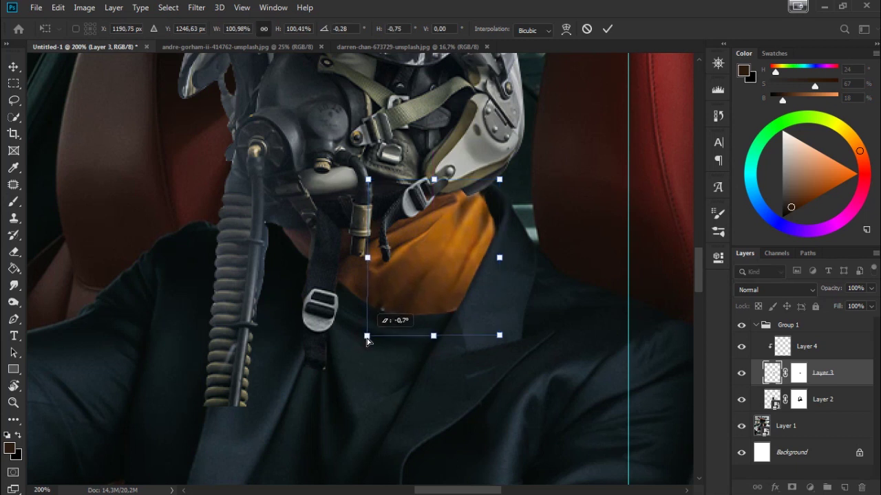
pyautogui.moveTo(366, 343); pyautogui.dragTo(365, 344)
pyautogui.click(607, 30)
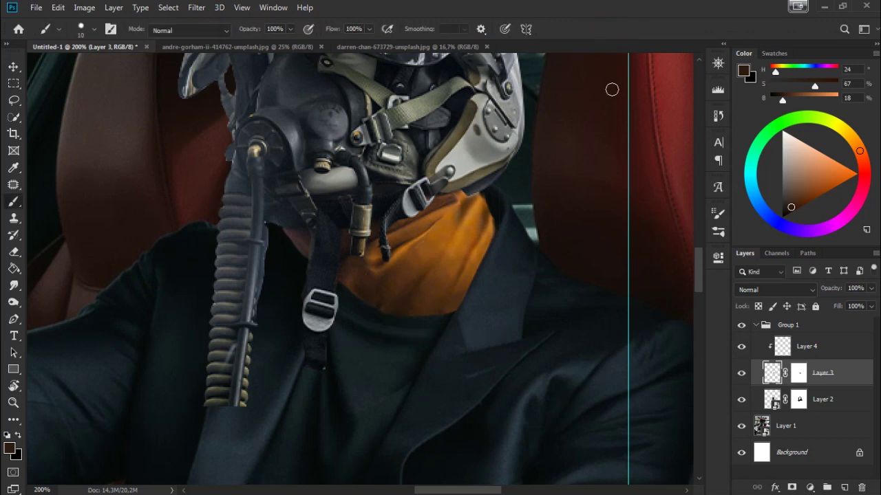
# Step: Mask the shirt edge below the orange collar on Layer 3, then set a 7 px white brush
pyautogui.click(799, 375)
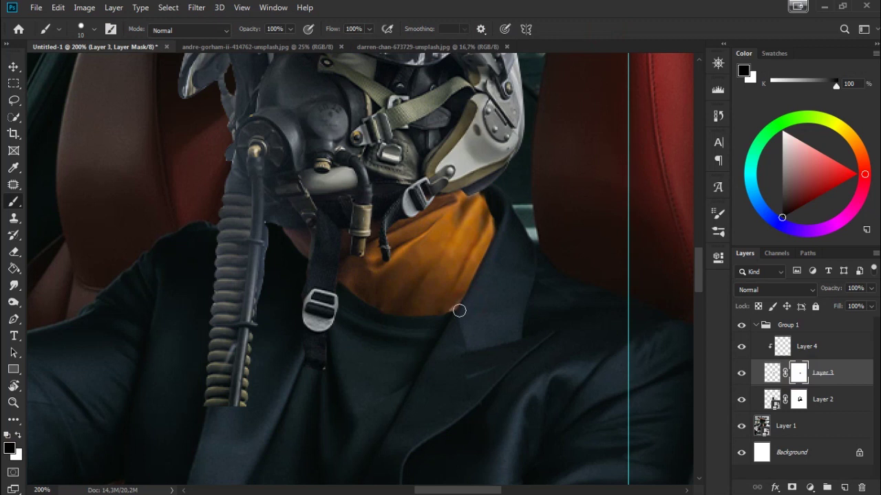
pyautogui.moveTo(419, 319); pyautogui.dragTo(377, 317)
pyautogui.press('x')
pyautogui.rightClick(526, 303)
pyautogui.moveTo(605, 300); pyautogui.dragTo(594, 300)
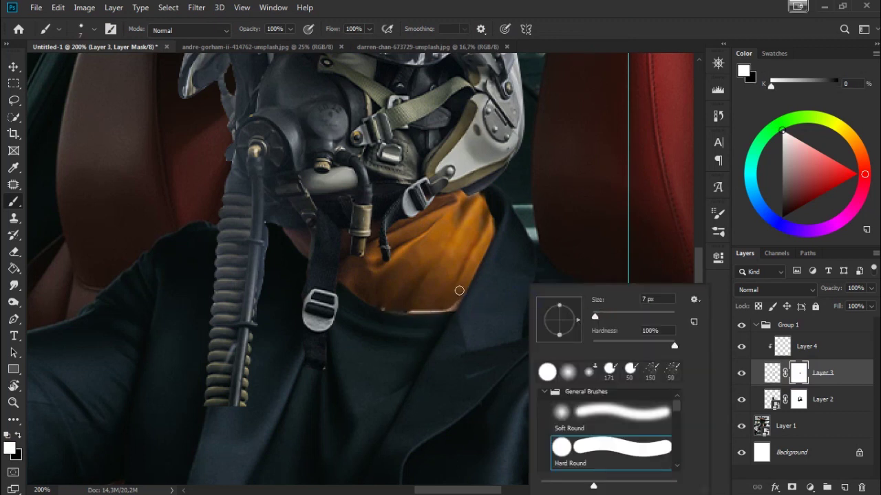
pyautogui.click(456, 300)
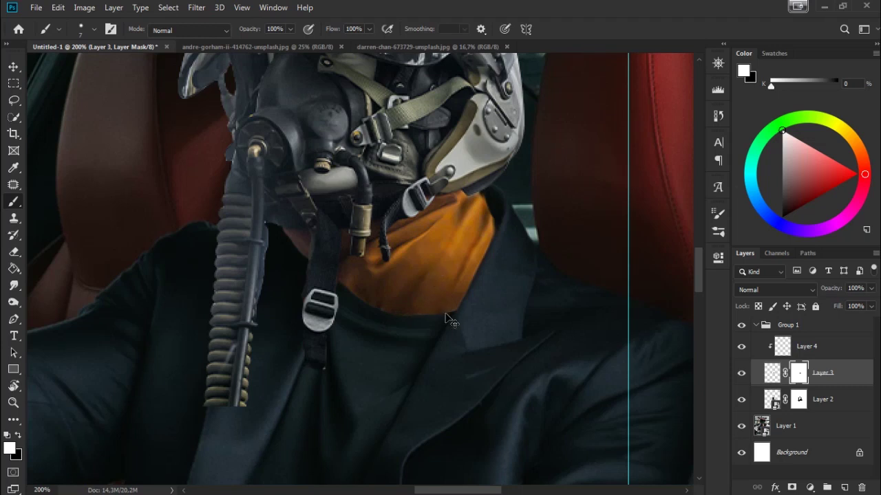
pyautogui.hotkey('ctrl', '-')
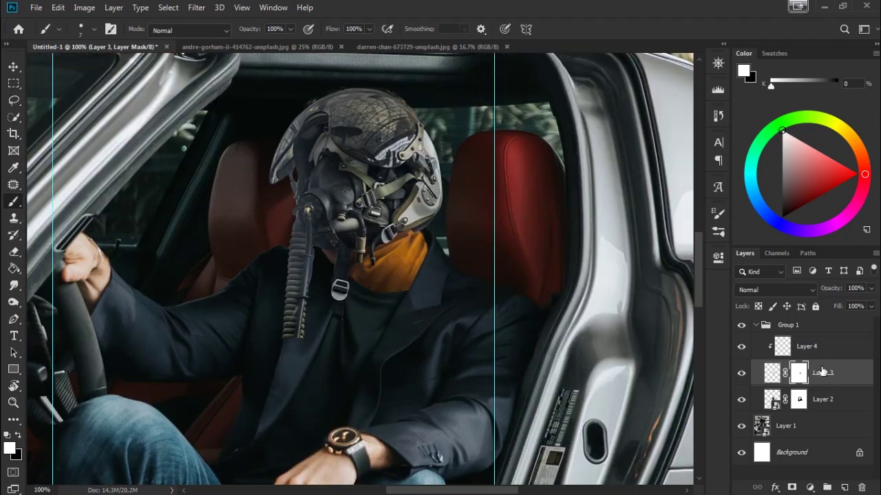
pyautogui.click(845, 489)
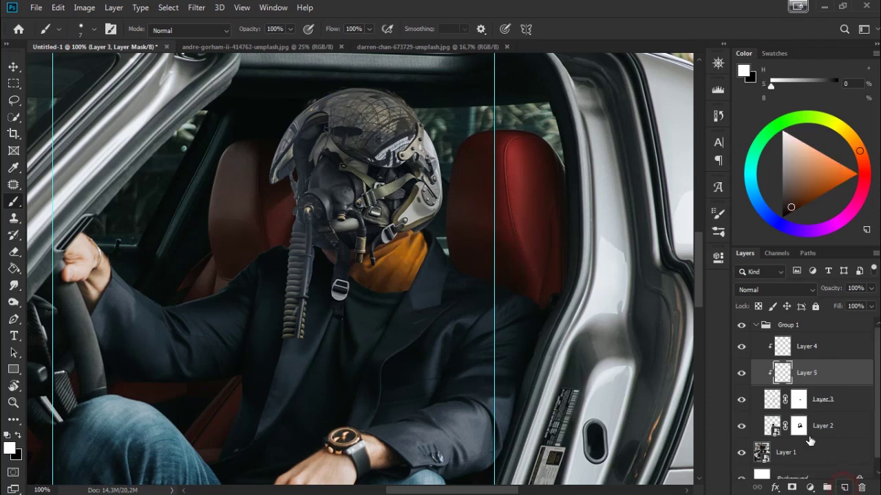
# Step: Shade the orange neck darker on Layer 5 with a soft round black brush at low flow
pyautogui.click(7, 436)
pyautogui.rightClick(494, 282)
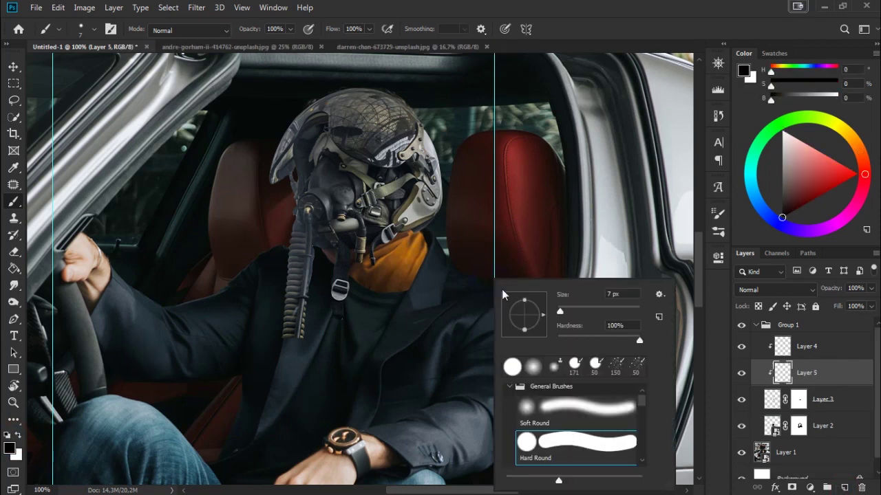
pyautogui.click(577, 411)
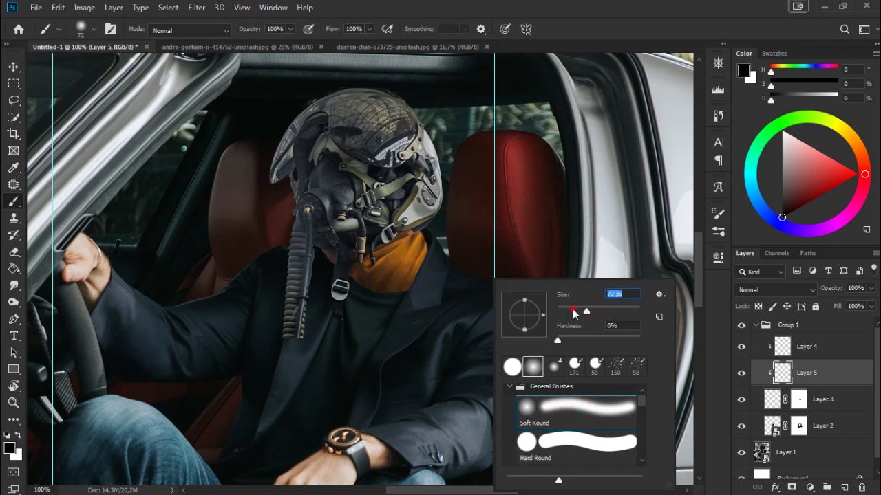
pyautogui.press('Return')
pyautogui.hotkey('shift', '0')
pyautogui.hotkey('shift', '1')
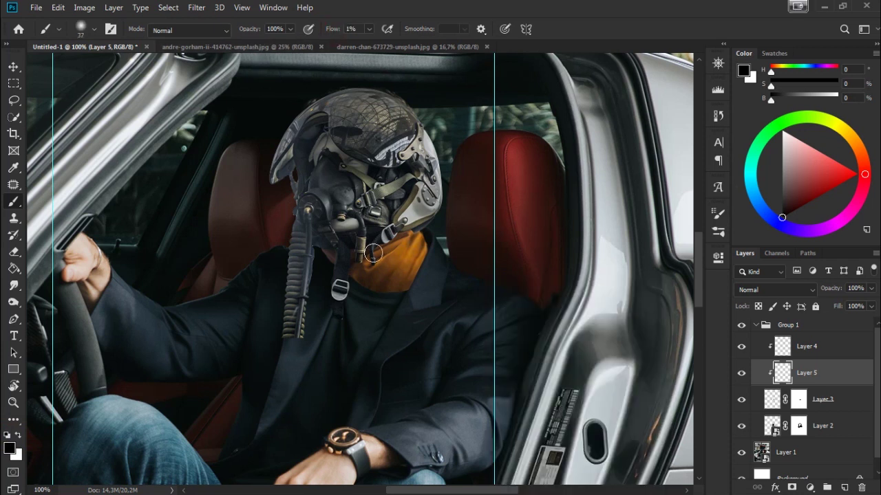
pyautogui.moveTo(402, 261)
pyautogui.mouseDown()
pyautogui.moveTo(434, 253)
pyautogui.moveTo(403, 287)
pyautogui.moveTo(433, 247)
pyautogui.moveTo(413, 289)
pyautogui.mouseUp()
pyautogui.press('[')
pyautogui.press('[')
pyautogui.press('[')
pyautogui.hotkey('shift', '6')
pyautogui.hotkey('shift', '1')
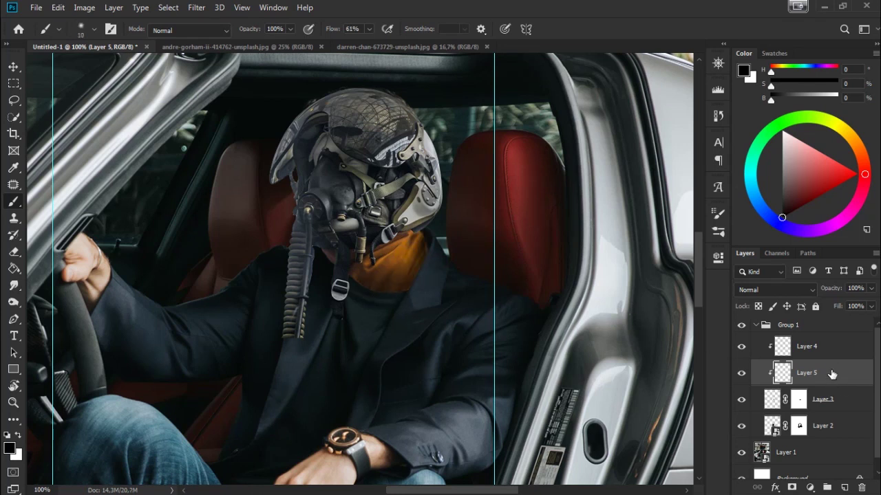
# Step: Move Layer 5 above Layer 4, compare its shading, and fit the whole image in view
pyautogui.moveTo(831, 373); pyautogui.dragTo(828, 342)
pyautogui.click(741, 350)
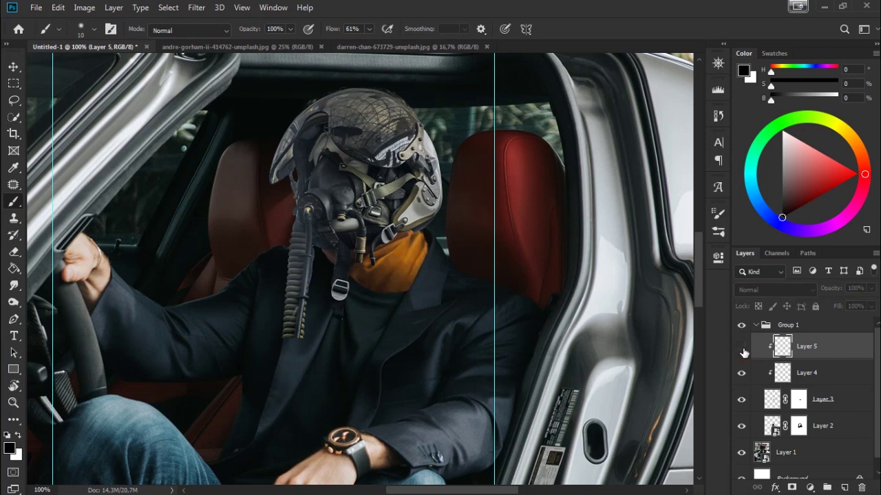
pyautogui.click(742, 350)
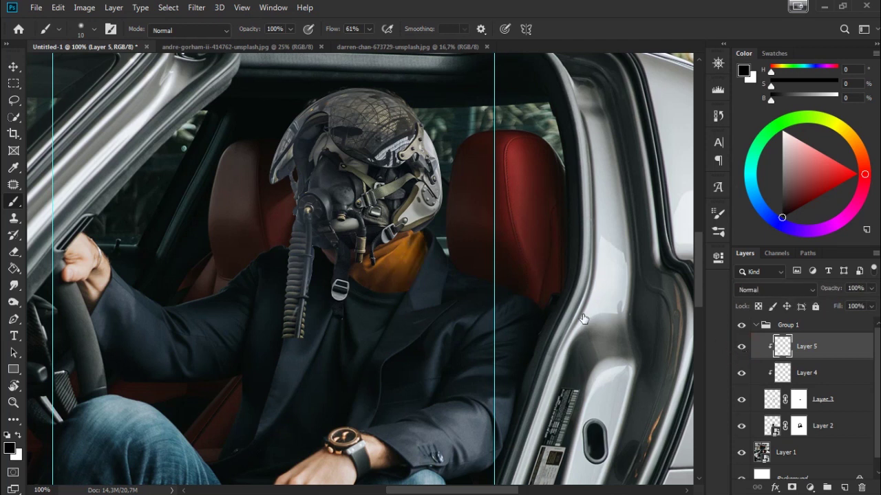
pyautogui.hotkey('ctrl', '-')
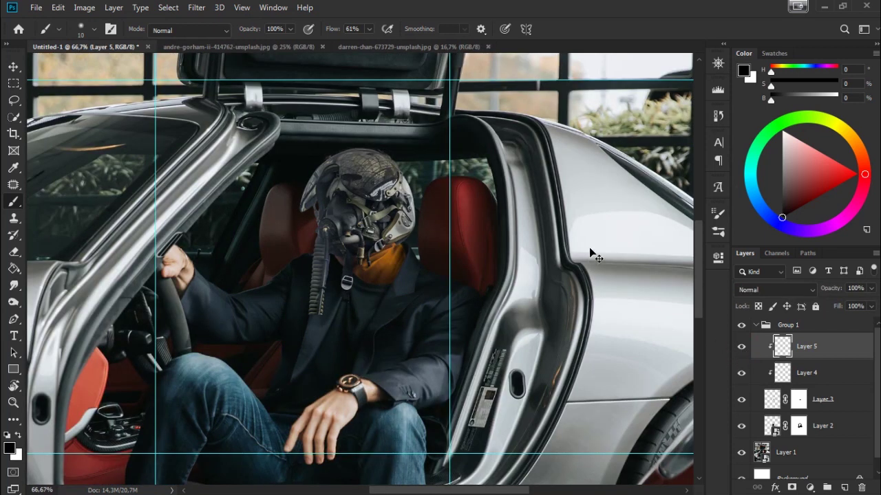
pyautogui.hotkey('ctrl', '-')
pyautogui.moveTo(580, 246); pyautogui.dragTo(586, 279)
pyautogui.hotkey('ctrl', '0')
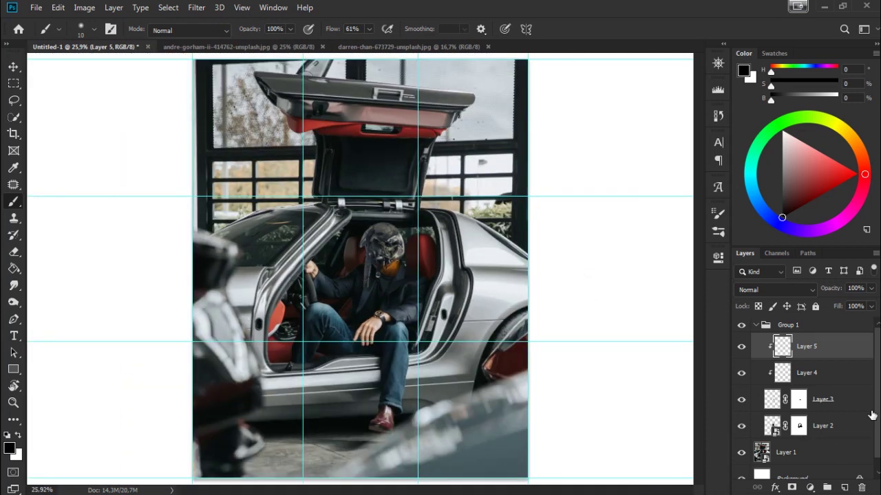
pyautogui.click(826, 455)
# Step: Hide the guides, pick the Pen tool's path combine option, and bring the car's rear into view
pyautogui.hotkey('ctrl', ';')
pyautogui.press('p')
pyautogui.click(266, 29)
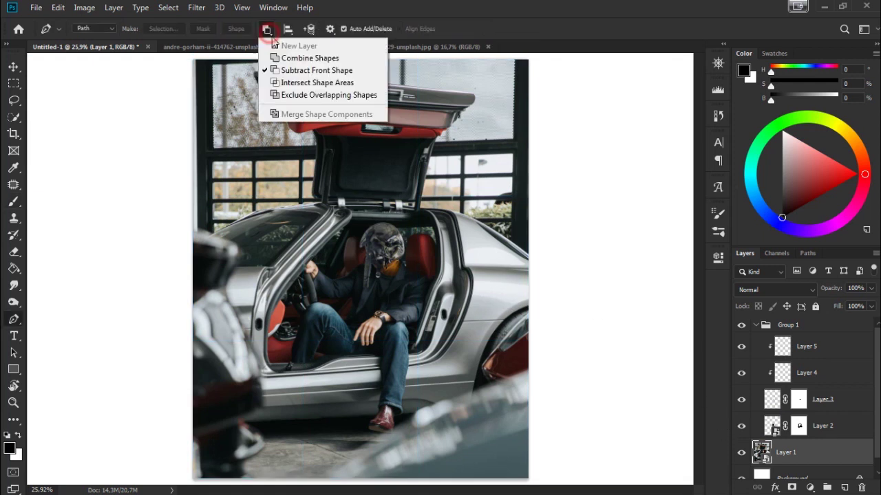
pyautogui.click(300, 58)
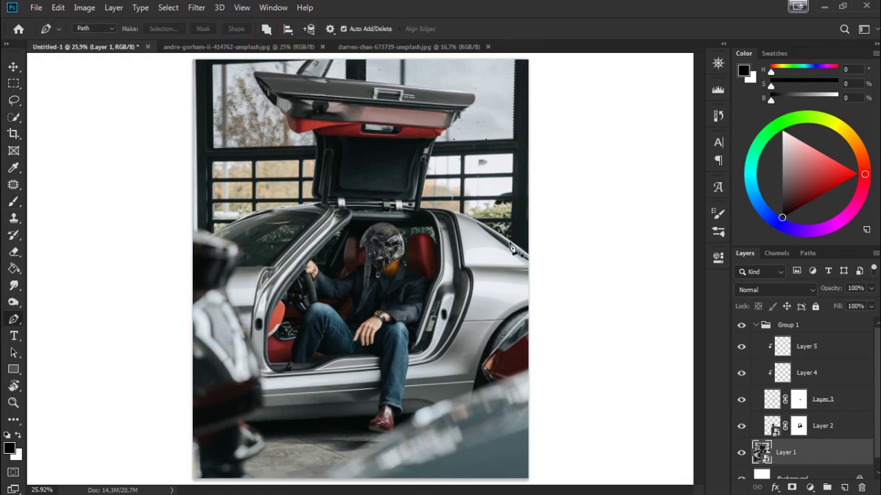
pyautogui.scroll(1, 517, 252)
pyautogui.hscroll(1, 521, 257)
pyautogui.scroll(1, 424, 284)
pyautogui.scroll(1, 424, 284)
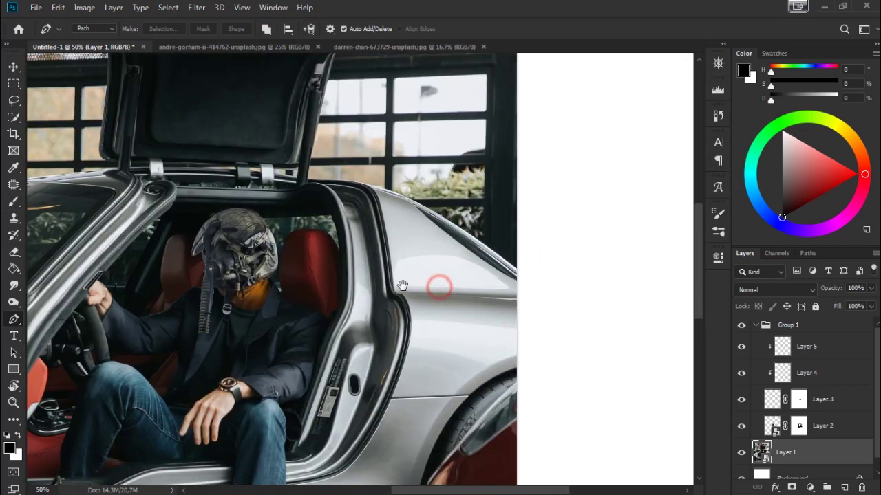
pyautogui.scroll(1, 441, 286)
pyautogui.scroll(1, 412, 289)
pyautogui.scroll(1, 454, 282)
pyautogui.moveTo(461, 273)
pyautogui.mouseDown()
pyautogui.moveTo(452, 318)
pyautogui.moveTo(344, 319)
pyautogui.mouseUp()
pyautogui.scroll(2, 452, 319)
# Step: Trace path anchors along the car's rear edge, red door edge and upper metal bracket
pyautogui.click(428, 335)
pyautogui.click(295, 236)
pyautogui.click(177, 153)
pyautogui.scroll(-1, 177, 153)
pyautogui.click(313, 302)
pyautogui.moveTo(329, 229); pyautogui.dragTo(316, 385)
pyautogui.moveTo(317, 207); pyautogui.dragTo(323, 344)
pyautogui.click(330, 227)
pyautogui.click(372, 184)
pyautogui.click(424, 157)
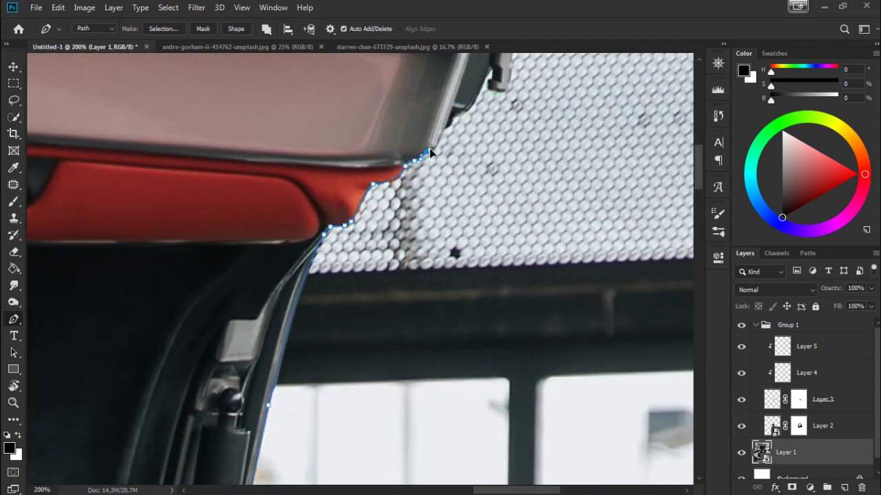
pyautogui.moveTo(427, 148); pyautogui.dragTo(300, 366)
pyautogui.click(360, 290)
pyautogui.click(379, 309)
pyautogui.click(380, 258)
pyautogui.moveTo(385, 269); pyautogui.dragTo(371, 299)
pyautogui.click(398, 283)
pyautogui.click(401, 264)
# Step: Continue the path along the grille, lower bumper and roof edge, then bring up Make Selection
pyautogui.scroll(3, 448, 245)
pyautogui.hscroll(-3, 74, 230)
pyautogui.hscroll(-5, 226, 252)
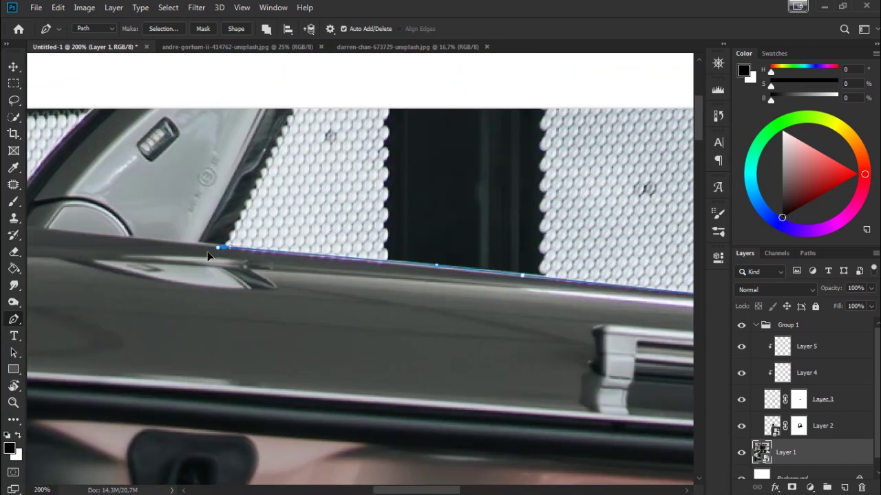
pyautogui.hscroll(-5, 226, 251)
pyautogui.hscroll(-3, 147, 344)
pyautogui.hscroll(-5, 148, 344)
pyautogui.click(222, 278)
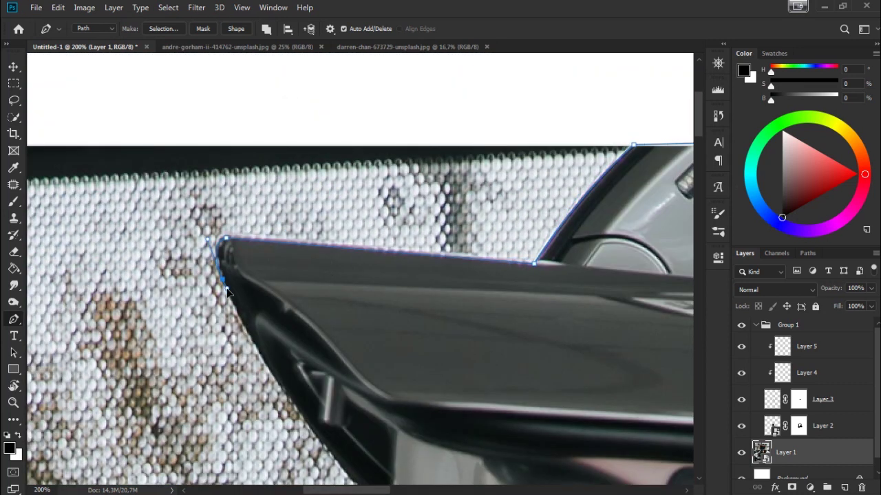
pyautogui.scroll(-5, 393, 374)
pyautogui.scroll(-5, 358, 396)
pyautogui.click(322, 310)
pyautogui.moveTo(383, 436); pyautogui.dragTo(403, 444)
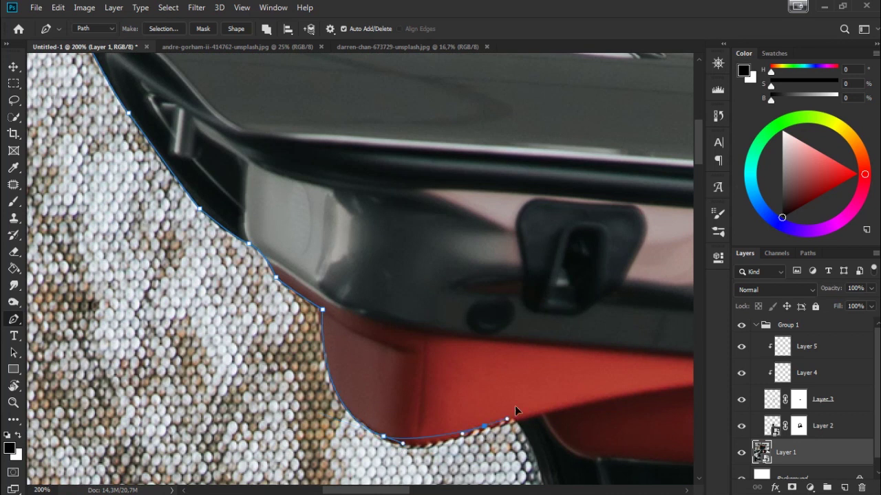
pyautogui.scroll(-5, 483, 434)
pyautogui.scroll(-5, 413, 378)
pyautogui.scroll(-3, 309, 344)
pyautogui.hscroll(-3, 206, 316)
pyautogui.click(173, 309)
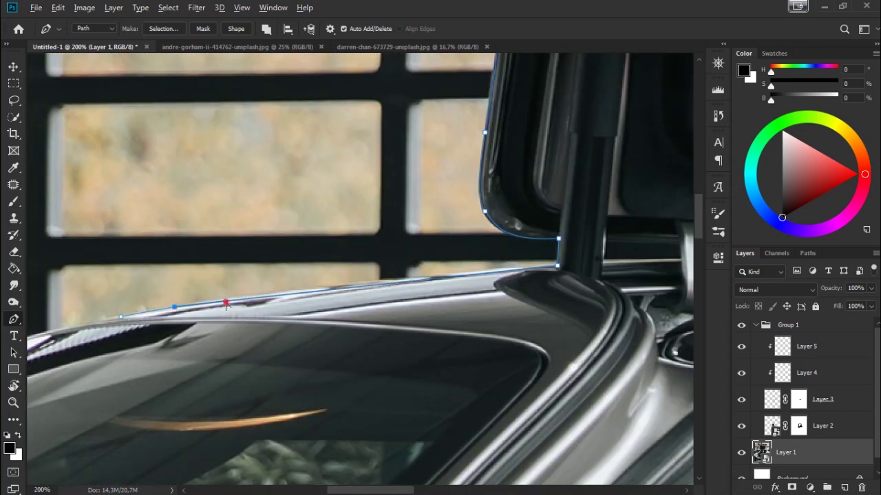
pyautogui.scroll(-3, 206, 310)
pyautogui.scroll(-3, 224, 427)
pyautogui.hscroll(5, 225, 427)
pyautogui.hscroll(-5, 484, 231)
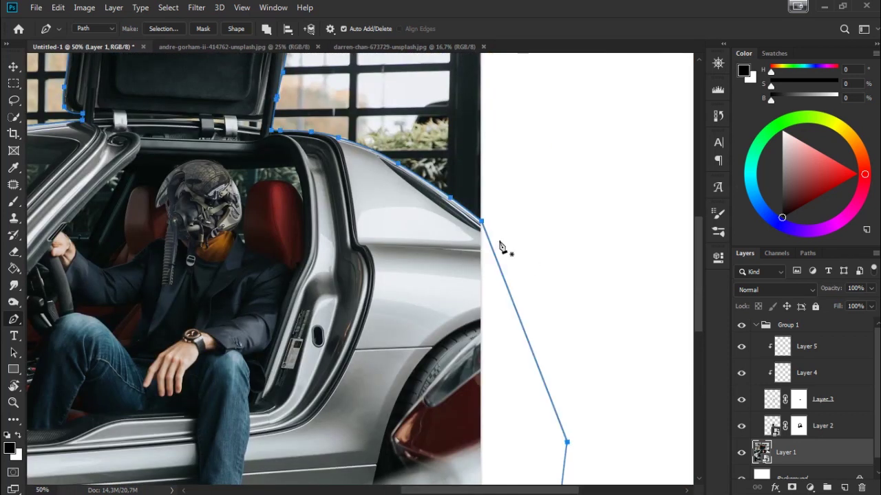
pyautogui.click(177, 29)
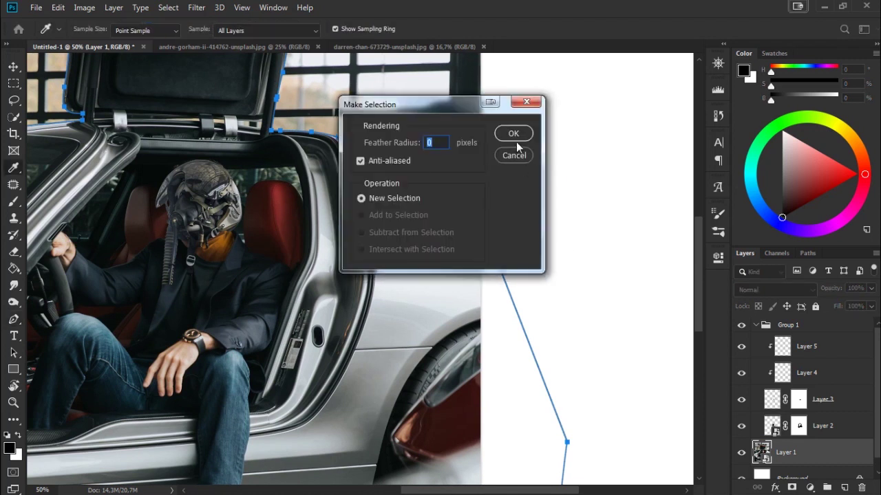
# Step: Convert the car path to a 0 px feather selection and add it as Layer 1's mask
pyautogui.click(514, 133)
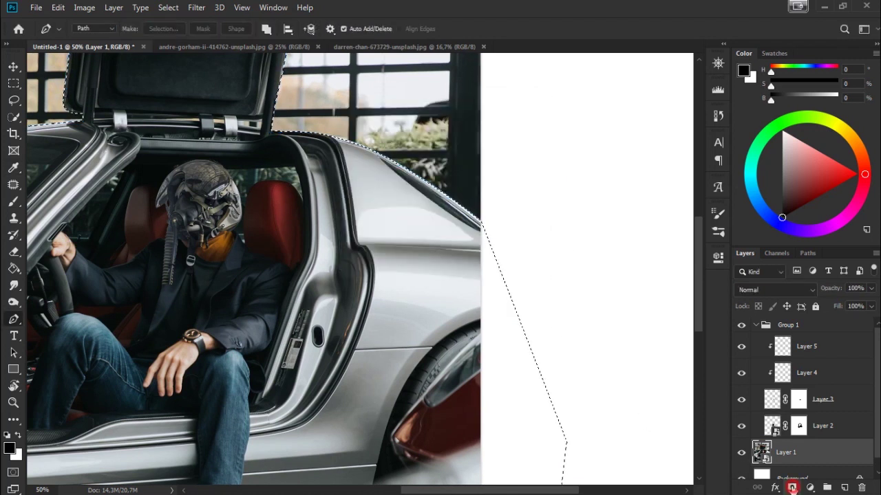
pyautogui.click(791, 487)
pyautogui.moveTo(510, 232)
pyautogui.mouseDown()
pyautogui.moveTo(620, 278)
pyautogui.moveTo(588, 271)
pyautogui.mouseUp()
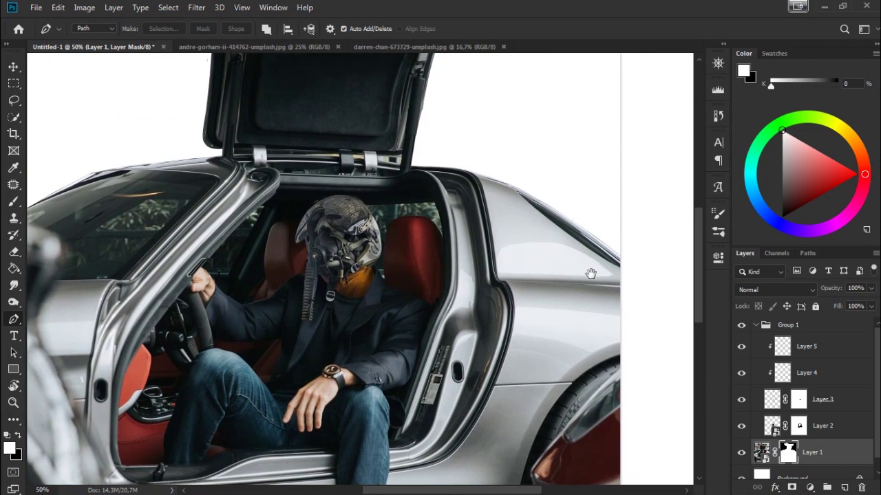
pyautogui.scroll(1, 396, 238)
pyautogui.scroll(1, 397, 237)
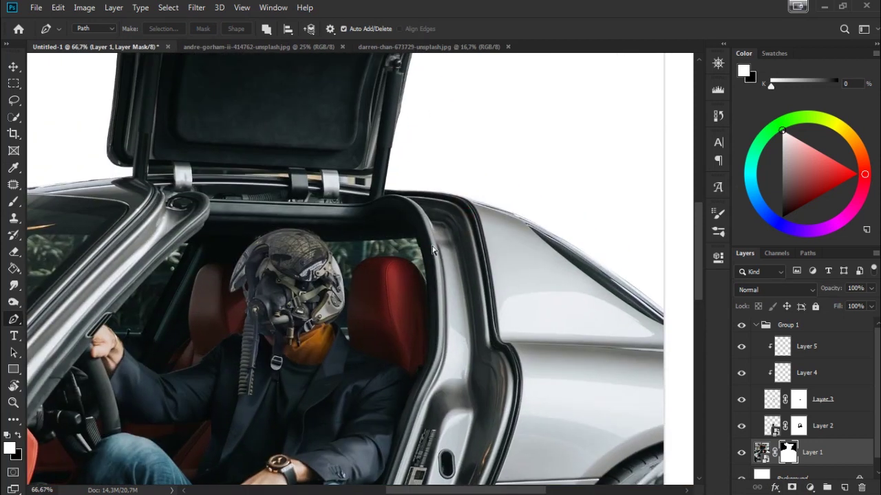
pyautogui.scroll(1, 396, 237)
pyautogui.scroll(-1, 495, 245)
pyautogui.scroll(1, 454, 254)
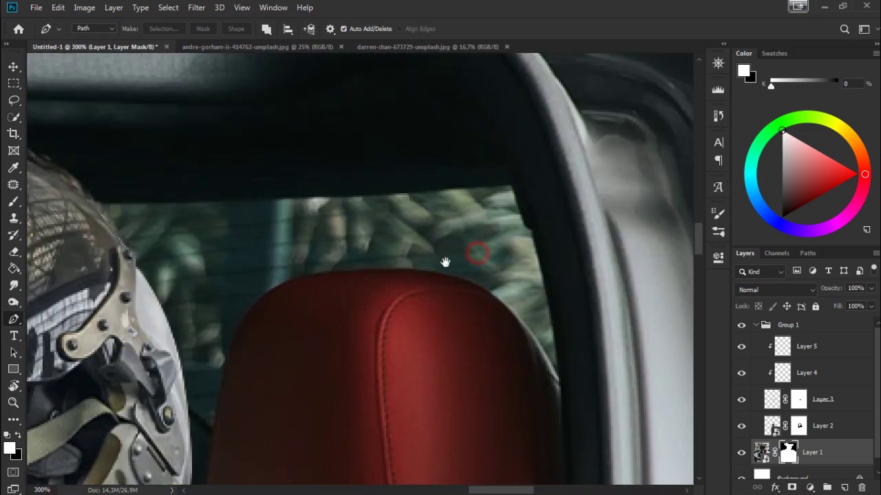
pyautogui.scroll(1, 445, 257)
pyautogui.click(470, 201)
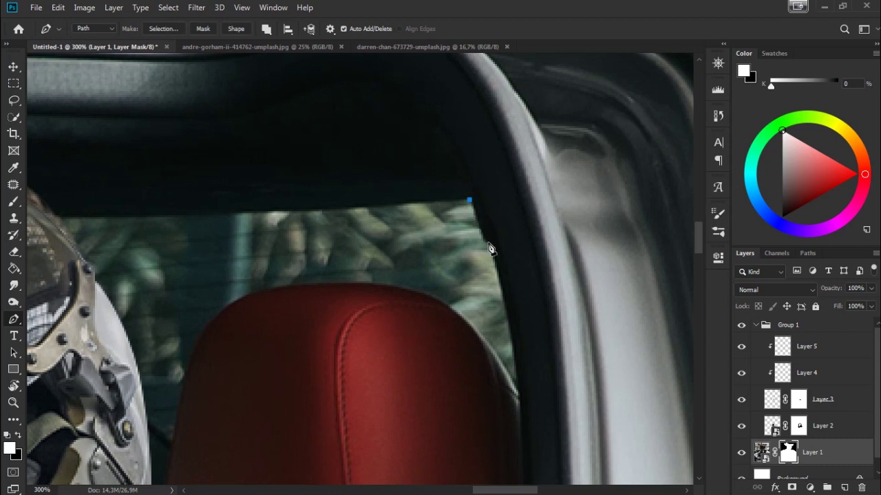
# Step: Restart the rear-window path and trace it from the top corner around the red seat's edge
pyautogui.hotkey('ctrl', 'z')
pyautogui.click(471, 202)
pyautogui.moveTo(491, 245); pyautogui.dragTo(500, 247)
pyautogui.moveTo(519, 395); pyautogui.dragTo(503, 413)
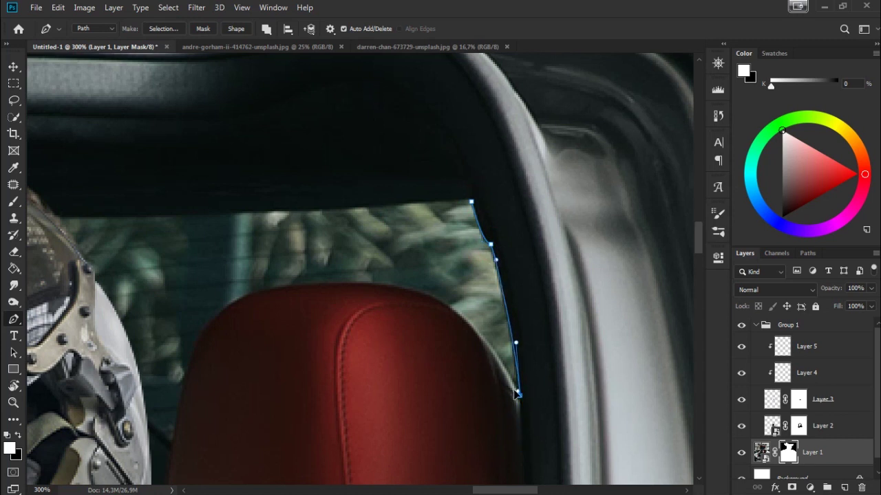
pyautogui.moveTo(441, 303); pyautogui.dragTo(398, 284)
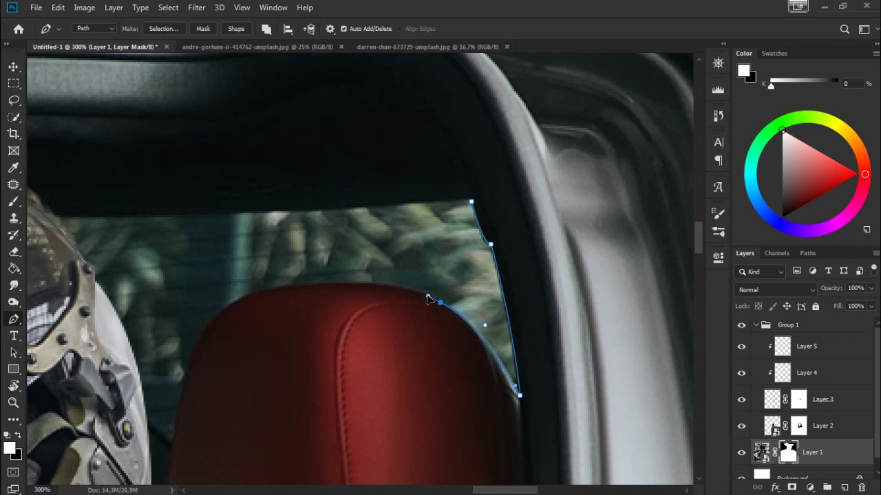
pyautogui.moveTo(302, 284)
pyautogui.mouseDown()
pyautogui.moveTo(213, 294)
pyautogui.moveTo(286, 289)
pyautogui.mouseUp()
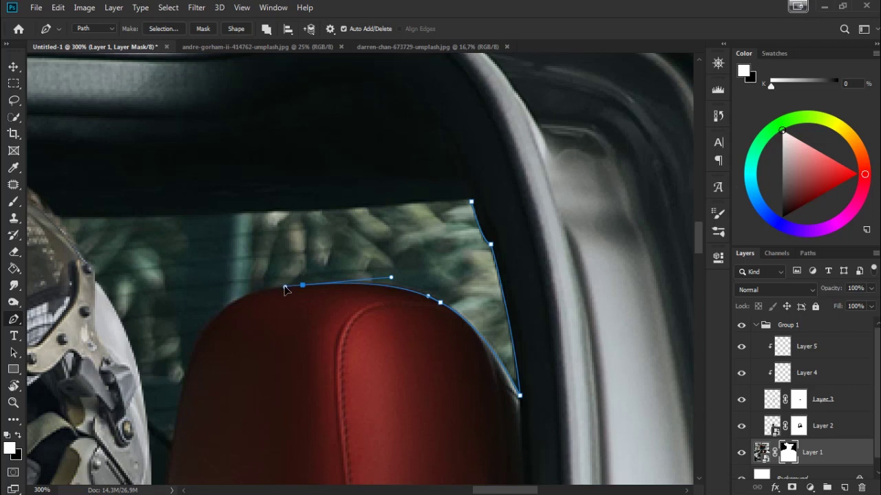
pyautogui.moveTo(184, 387)
pyautogui.mouseDown()
pyautogui.moveTo(180, 475)
pyautogui.moveTo(168, 473)
pyautogui.moveTo(182, 393)
pyautogui.mouseUp()
pyautogui.click(172, 426)
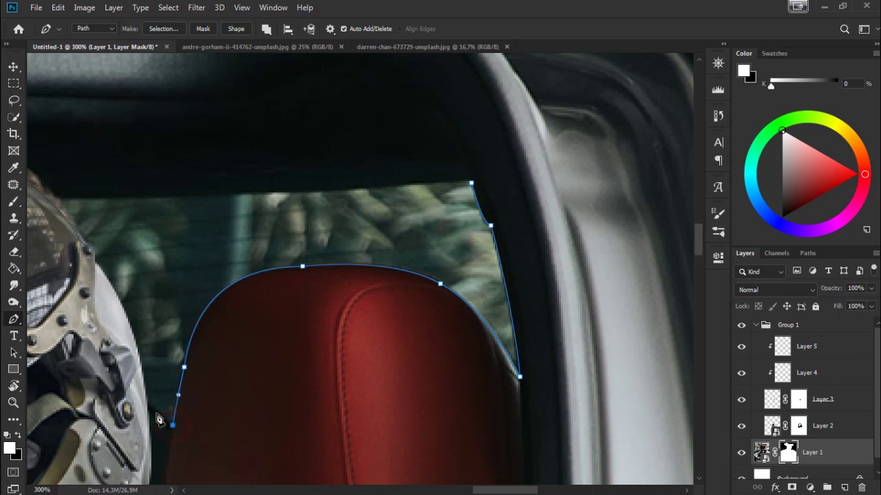
pyautogui.click(146, 402)
# Step: Finish the path along the helmet edge and close it at the starting corner
pyautogui.hscroll(-3, 206, 344)
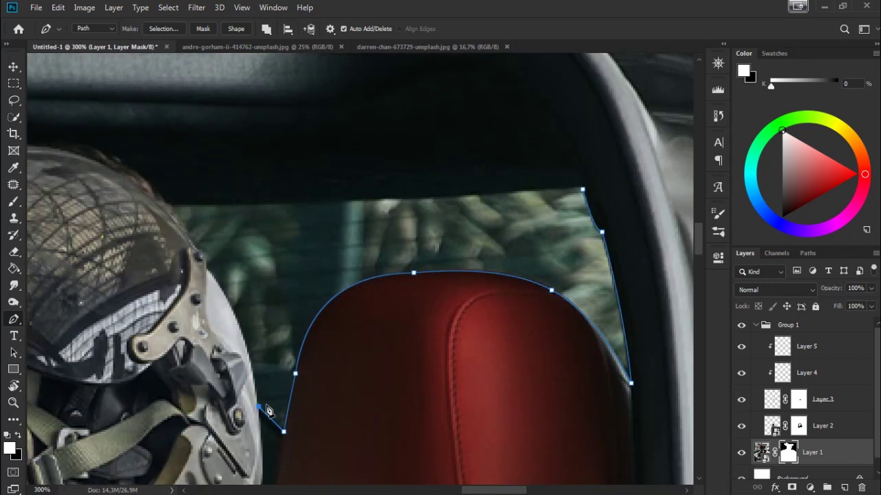
pyautogui.moveTo(259, 408); pyautogui.dragTo(258, 404)
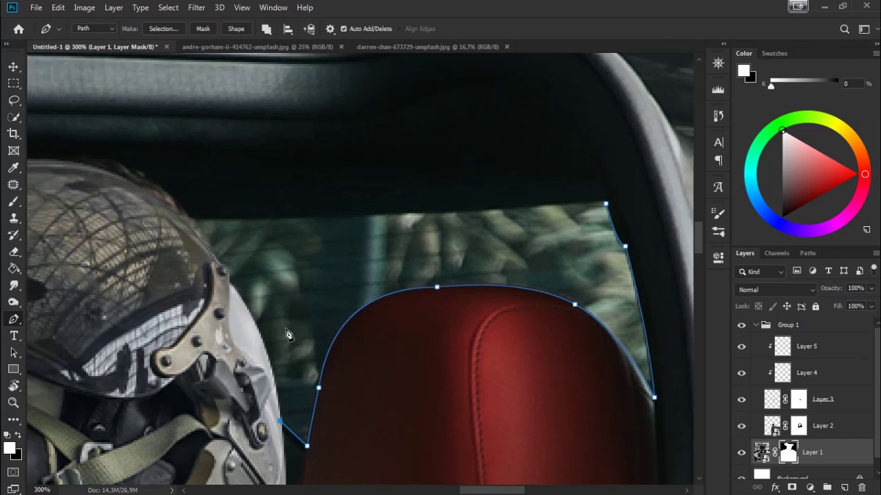
pyautogui.moveTo(263, 326); pyautogui.dragTo(287, 340)
pyautogui.click(150, 207)
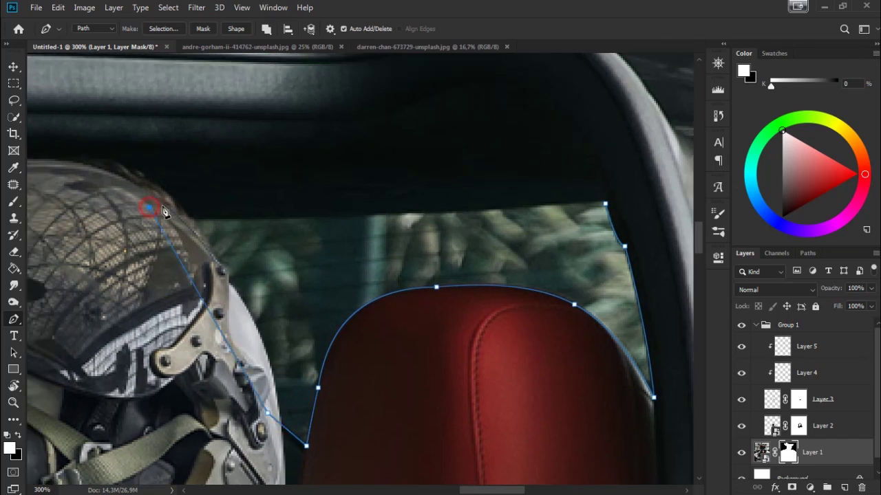
pyautogui.moveTo(205, 219); pyautogui.dragTo(228, 218)
pyautogui.click(605, 204)
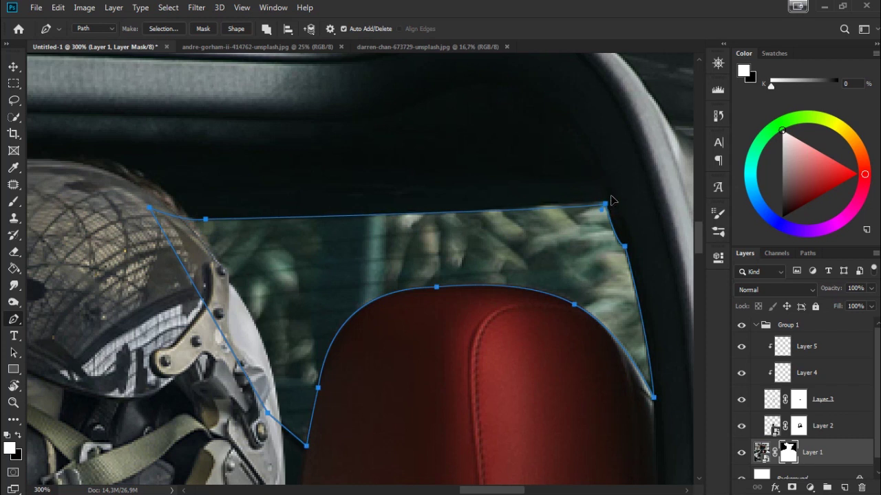
pyautogui.hotkey('ctrl', 'z')
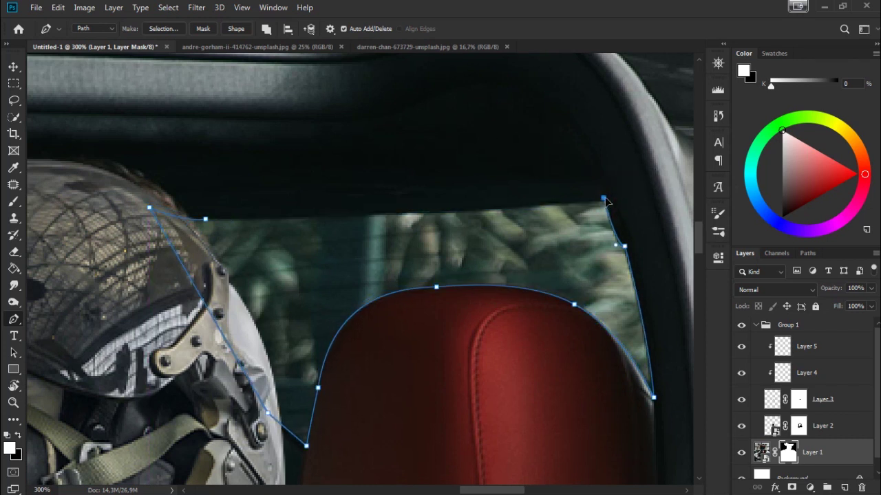
pyautogui.click(604, 200)
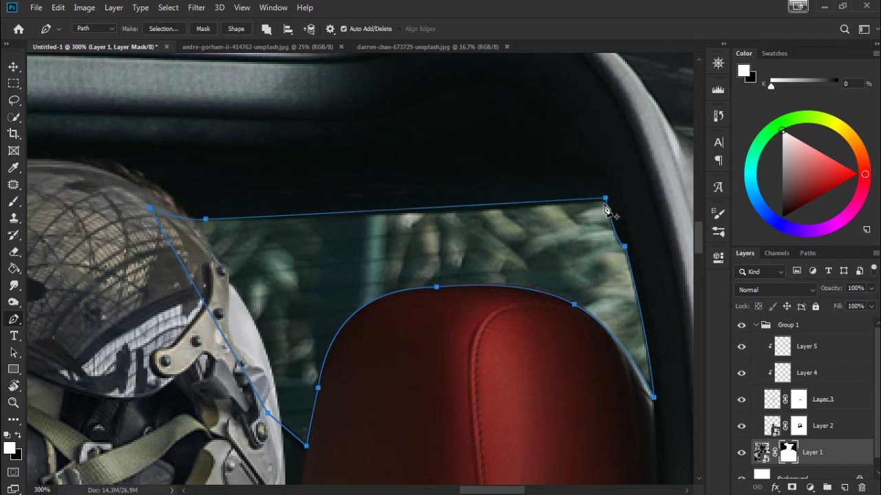
pyautogui.moveTo(607, 209); pyautogui.dragTo(615, 191)
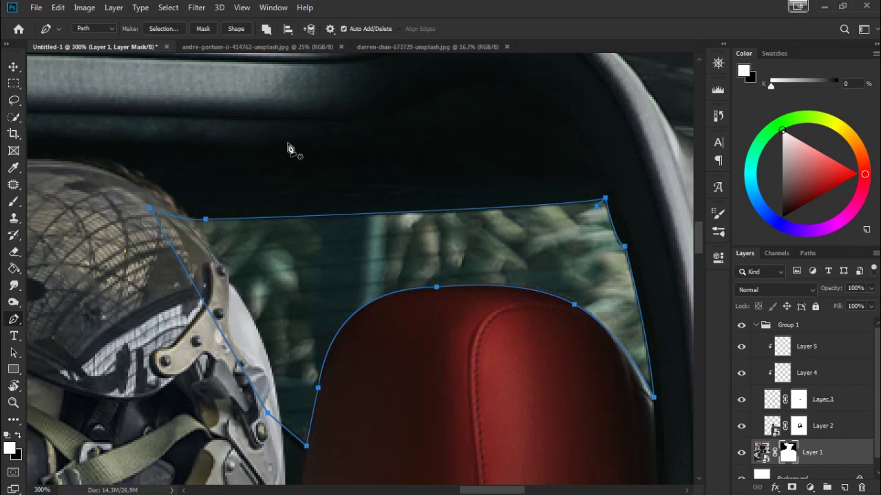
# Step: Make the path a selection and paint it black on the mask with a 117 px hard brush
pyautogui.click(172, 29)
pyautogui.click(513, 132)
pyautogui.press('b')
pyautogui.press('x')
pyautogui.rightClick(473, 236)
pyautogui.moveTo(546, 266); pyautogui.dragTo(584, 266)
pyautogui.click(571, 398)
pyautogui.moveTo(333, 28); pyautogui.dragTo(401, 61)
pyautogui.moveTo(537, 220)
pyautogui.mouseDown()
pyautogui.moveTo(609, 344)
pyautogui.moveTo(197, 275)
pyautogui.moveTo(445, 232)
pyautogui.moveTo(439, 246)
pyautogui.mouseUp()
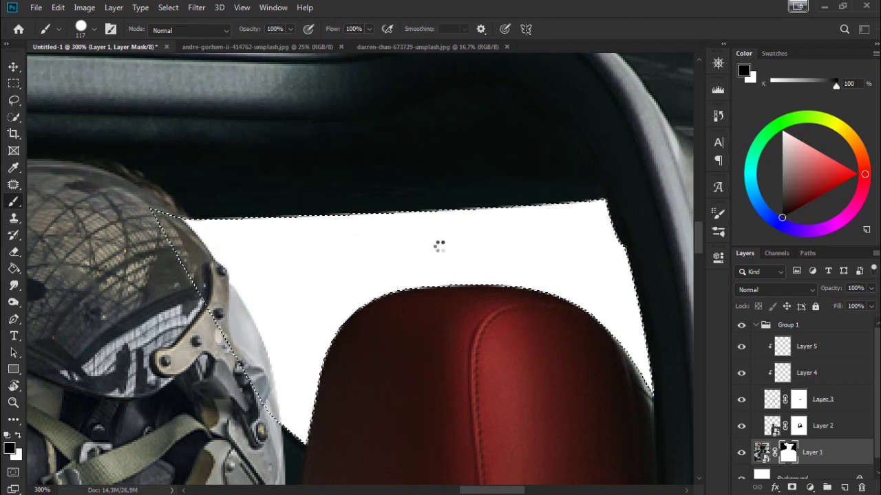
# Step: Deselect and zoom in on the left door window's upper edge
pyautogui.hotkey('ctrl', 'd')
pyautogui.hotkey('ctrl', '-')
pyautogui.hotkey('ctrl', '-')
pyautogui.hotkey('ctrl', '-')
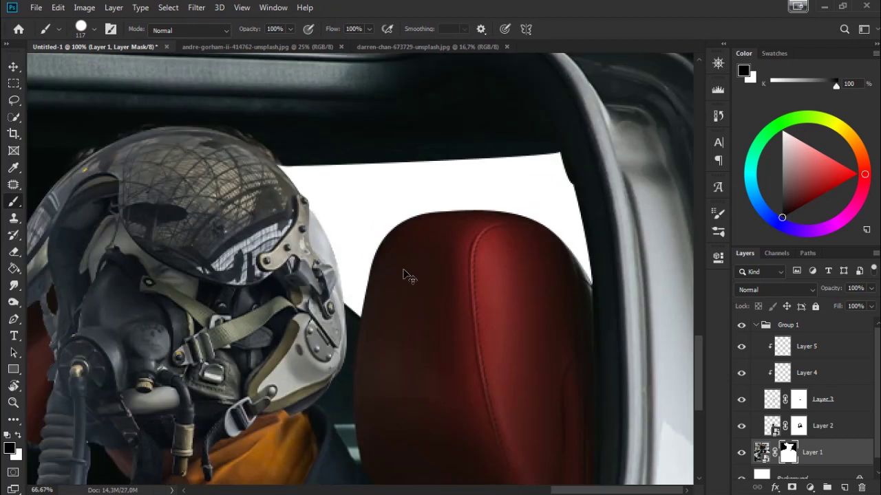
pyautogui.hotkey('ctrl', '-')
pyautogui.hotkey('ctrl', '+')
pyautogui.hotkey('ctrl', '+')
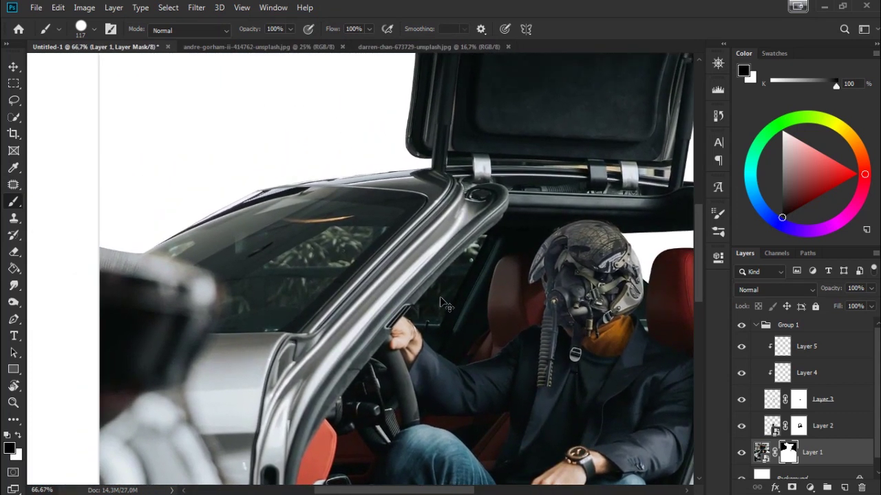
pyautogui.hotkey('ctrl', '+')
pyautogui.moveTo(354, 294)
pyautogui.mouseDown()
pyautogui.moveTo(444, 227)
pyautogui.moveTo(556, 267)
pyautogui.mouseUp()
pyautogui.scroll(1, 543, 266)
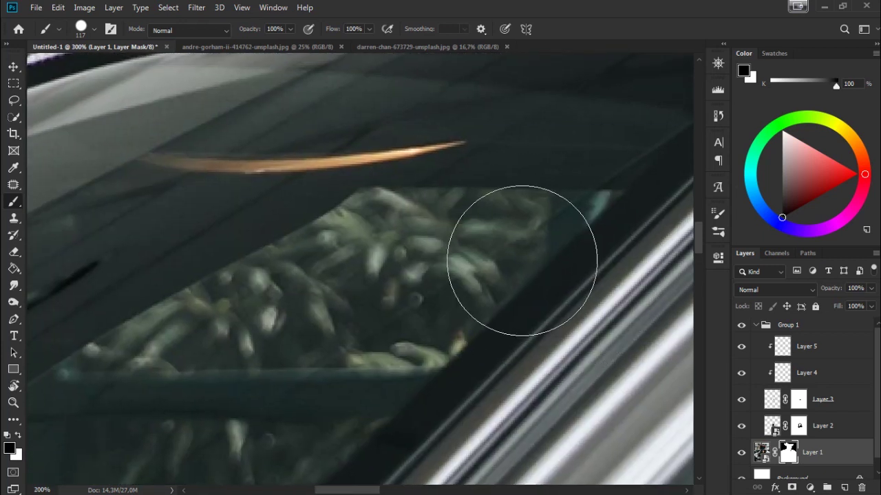
# Step: Start a Pen path at the side door window's corner, undoing misplaced points
pyautogui.scroll(2, 471, 246)
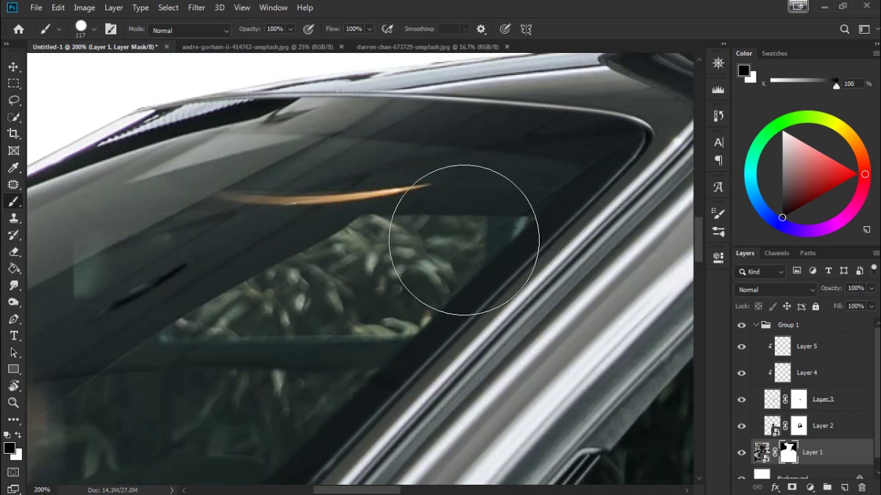
pyautogui.press('p')
pyautogui.click(539, 217)
pyautogui.click(415, 336)
pyautogui.click(151, 340)
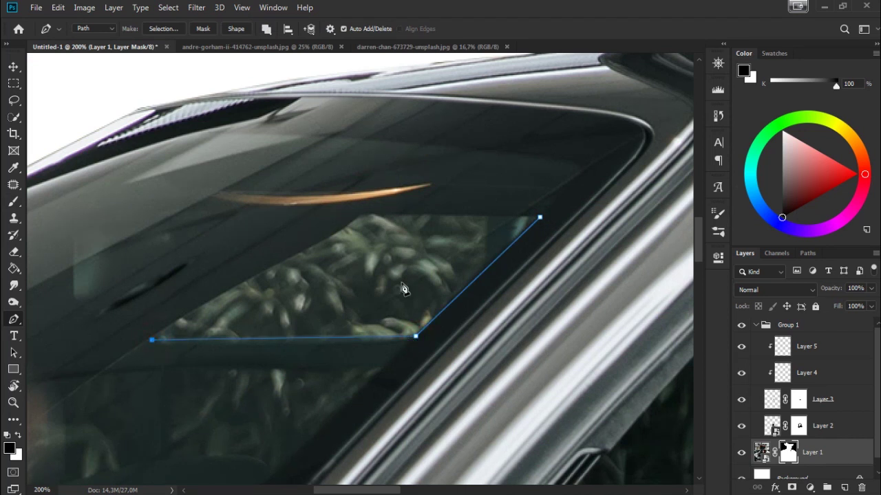
pyautogui.click(361, 214)
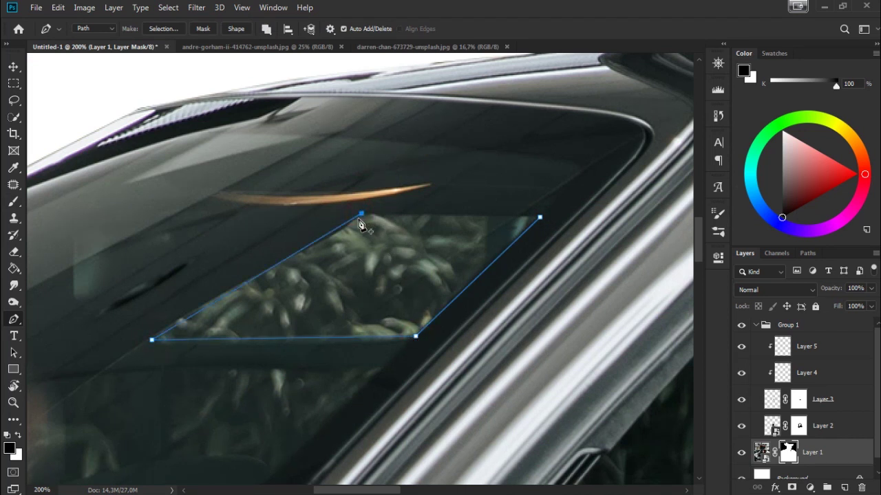
pyautogui.hotkey('ctrl', 'z')
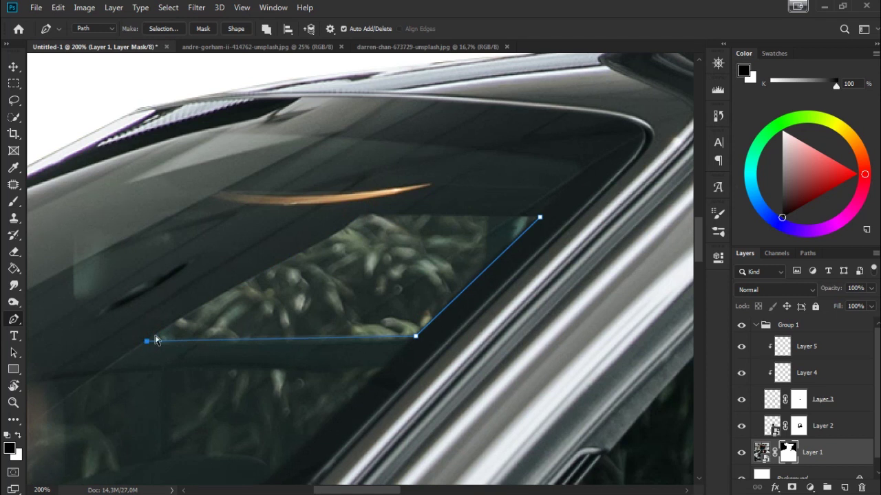
pyautogui.hotkey('ctrl', 'z')
pyautogui.moveTo(403, 344); pyautogui.dragTo(462, 253)
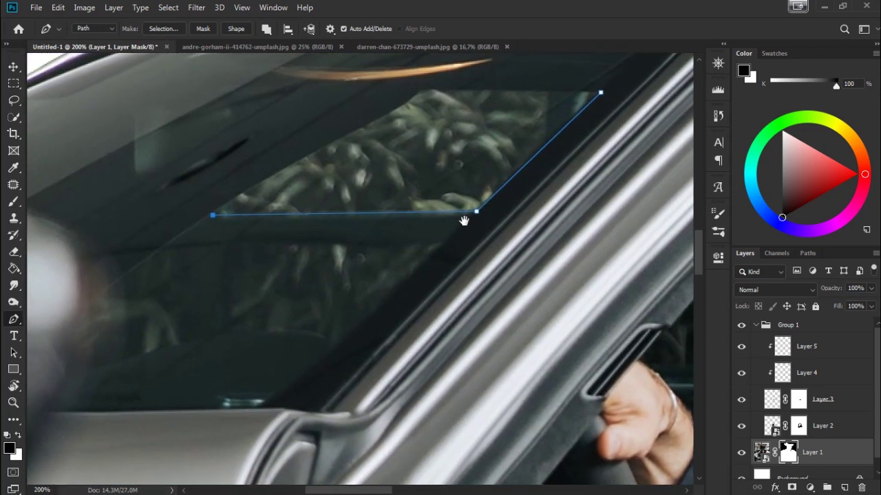
pyautogui.hotkey('ctrl', 'z')
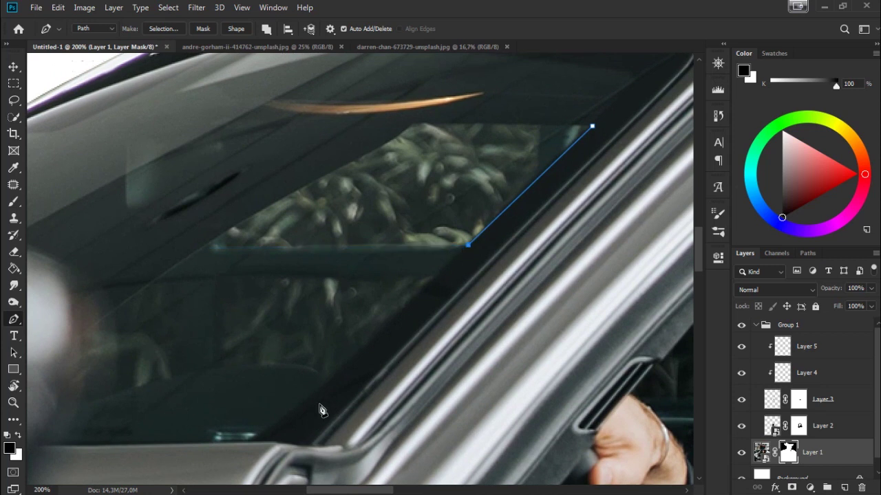
pyautogui.hotkey('ctrl', 'z')
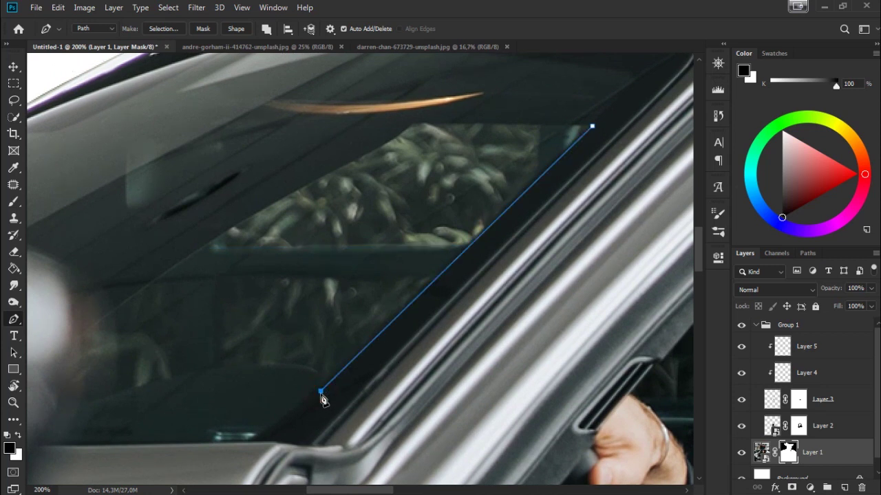
# Step: Trace the path down the door pillar, along the lower edge and over the window top
pyautogui.click(325, 386)
pyautogui.moveTo(324, 393); pyautogui.dragTo(321, 392)
pyautogui.moveTo(250, 367); pyautogui.dragTo(204, 372)
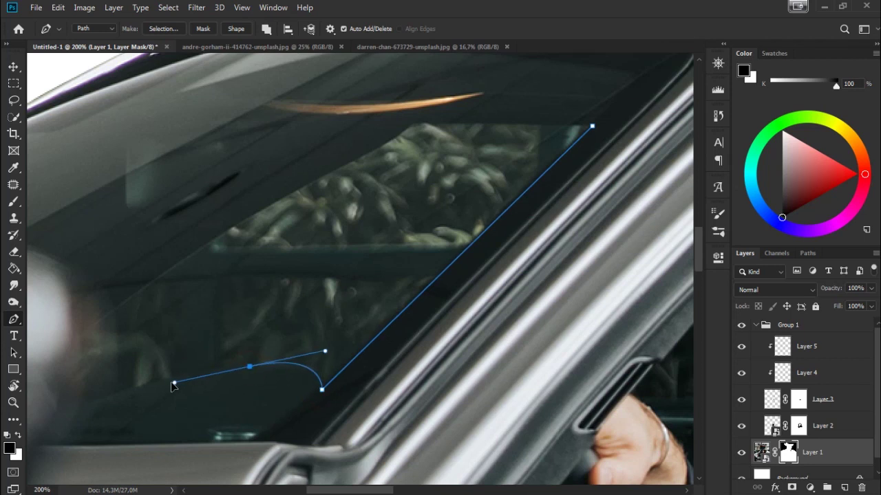
pyautogui.moveTo(305, 299); pyautogui.dragTo(434, 247)
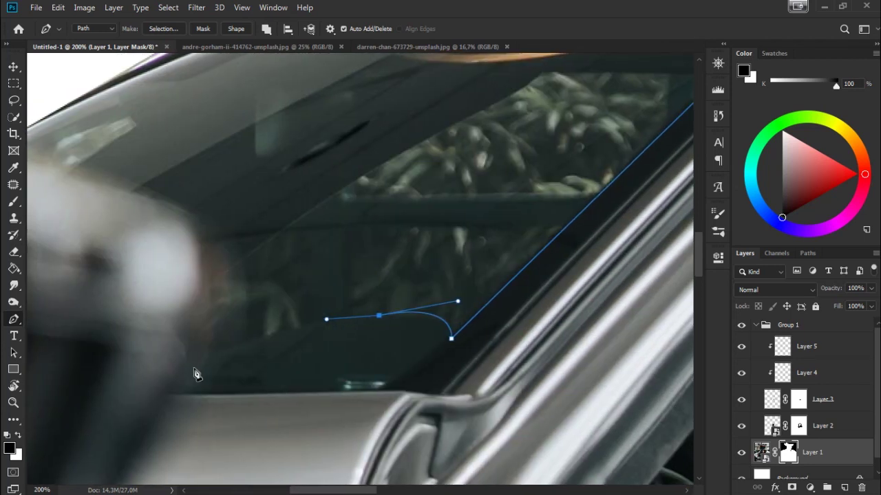
pyautogui.click(183, 362)
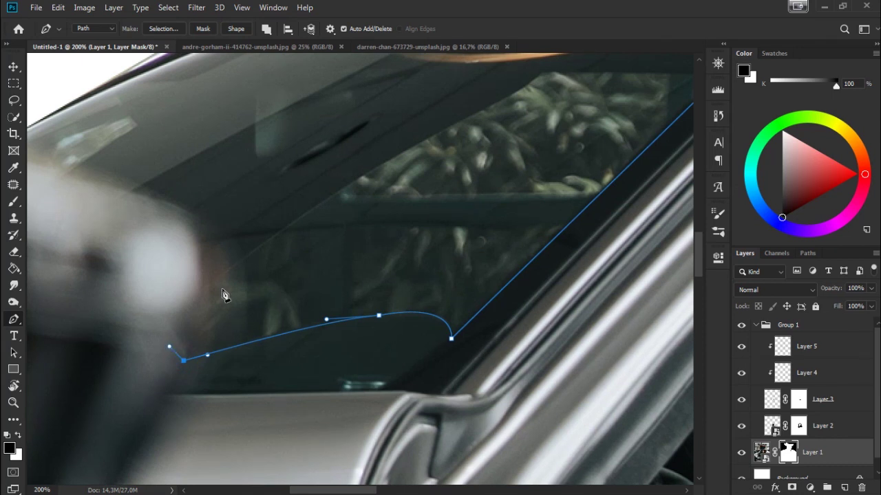
pyautogui.moveTo(221, 275); pyautogui.dragTo(263, 249)
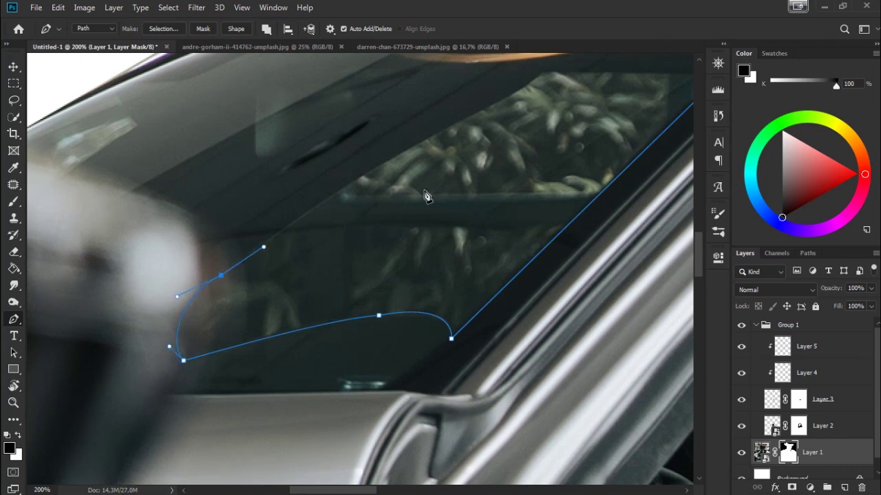
pyautogui.moveTo(450, 126); pyautogui.dragTo(514, 94)
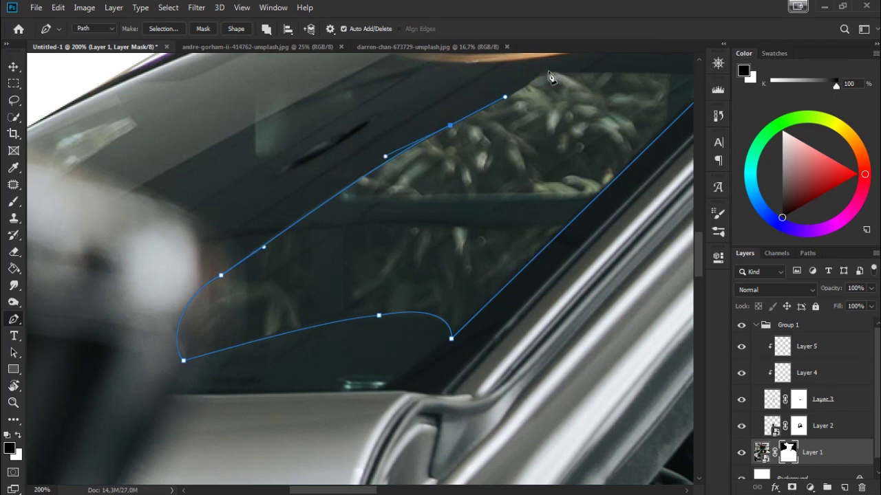
pyautogui.moveTo(541, 71); pyautogui.dragTo(546, 69)
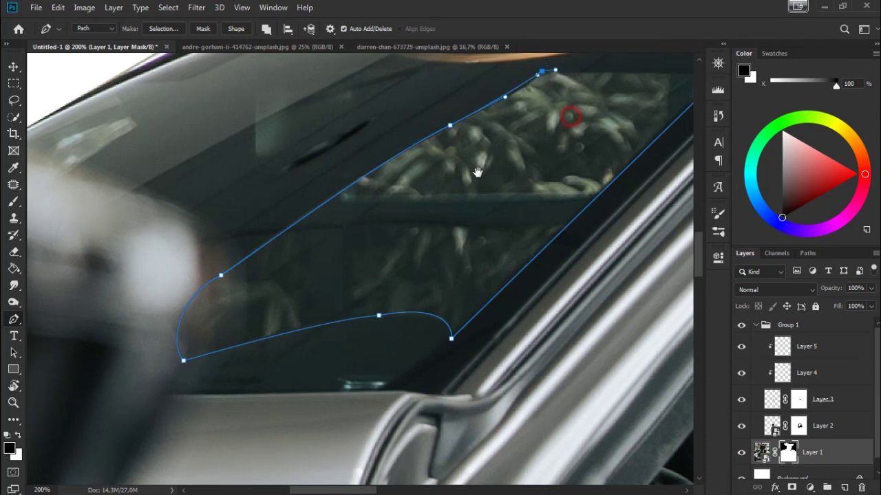
# Step: Close the side-window outline and convert it into a selection
pyautogui.moveTo(478, 172); pyautogui.dragTo(367, 236)
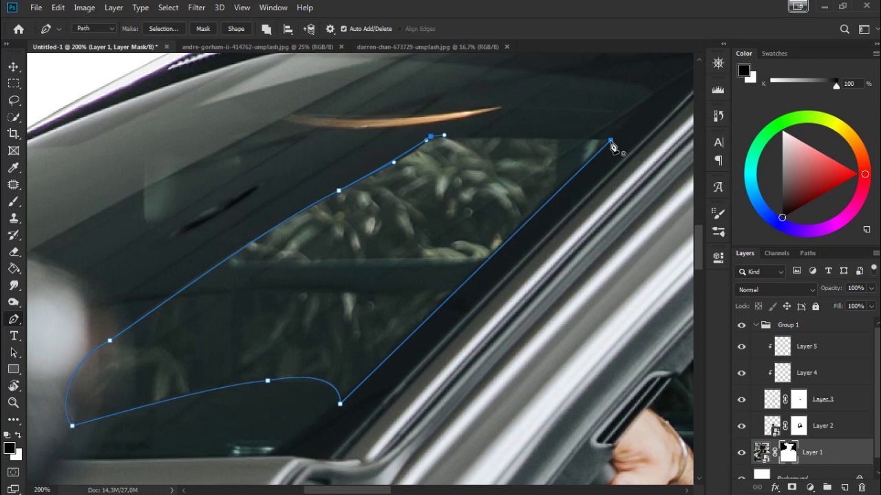
pyautogui.click(609, 142)
pyautogui.moveTo(610, 141); pyautogui.dragTo(614, 135)
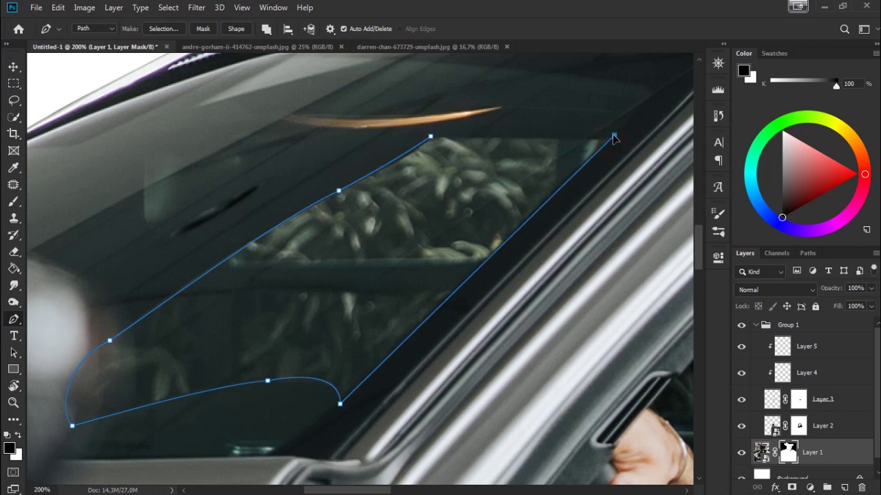
pyautogui.click(614, 140)
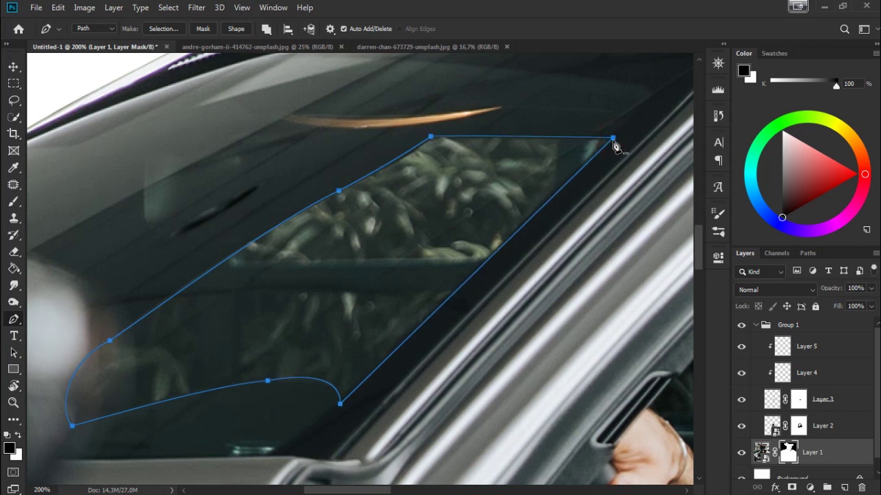
pyautogui.click(159, 28)
pyautogui.press('Return')
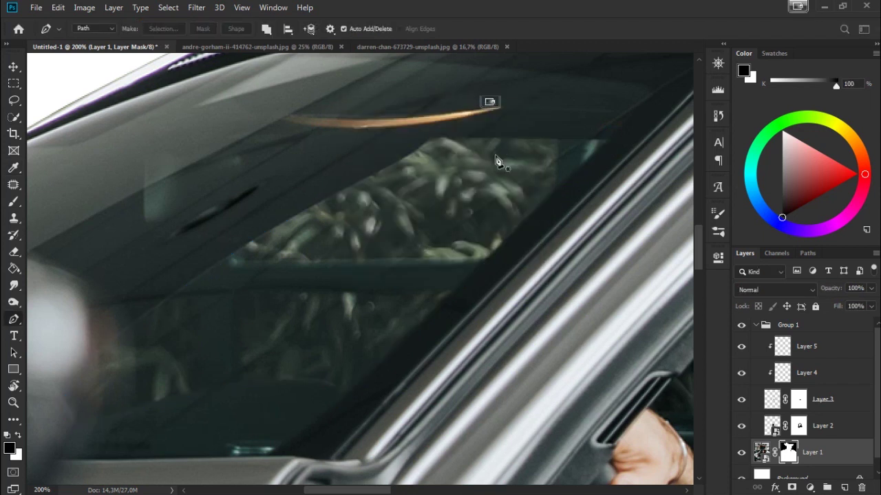
# Step: Paint black over the whole side-window selection on Layer 1's mask
pyautogui.press('b')
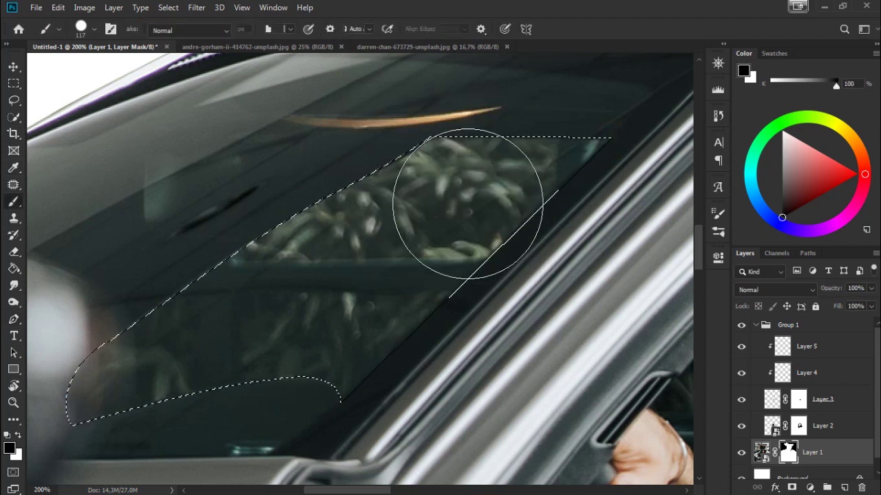
pyautogui.moveTo(543, 148); pyautogui.dragTo(324, 213)
pyautogui.moveTo(153, 349)
pyautogui.mouseDown()
pyautogui.moveTo(363, 197)
pyautogui.moveTo(344, 204)
pyautogui.mouseUp()
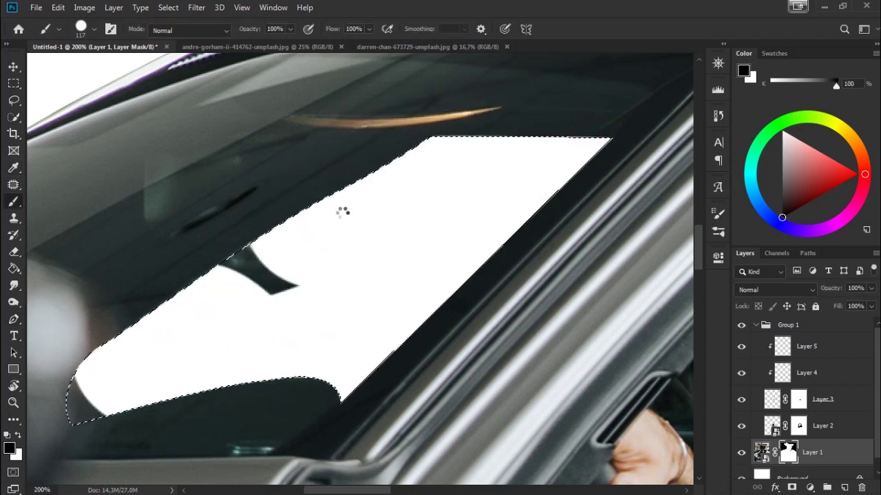
pyautogui.moveTo(308, 280); pyautogui.dragTo(377, 233)
# Step: Paint white with a 48 px brush along the window's lower-left edge
pyautogui.press('x')
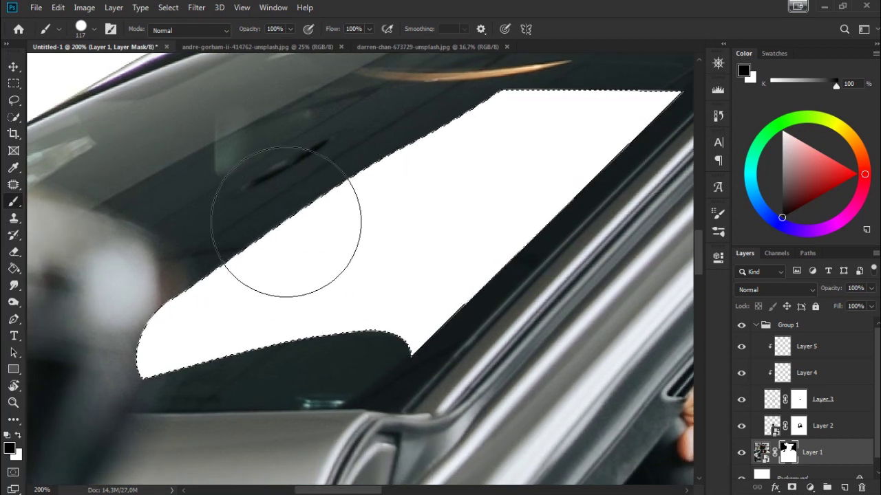
pyautogui.rightClick(296, 227)
pyautogui.moveTo(407, 250); pyautogui.dragTo(385, 250)
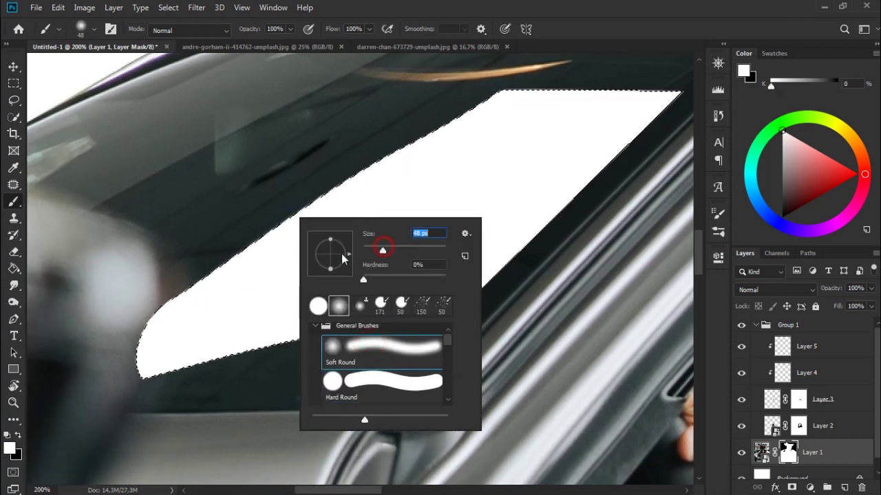
pyautogui.press('Return')
pyautogui.moveTo(115, 354)
pyautogui.mouseDown()
pyautogui.moveTo(182, 266)
pyautogui.moveTo(210, 261)
pyautogui.moveTo(236, 279)
pyautogui.moveTo(200, 382)
pyautogui.mouseUp()
# Step: Softly fade the window's lower-left and upper-left edges with a 5% flow brush
pyautogui.press('x')
pyautogui.hotkey('ctrl', 'z')
pyautogui.hotkey('shift', '0')
pyautogui.hotkey('shift', '1')
pyautogui.moveTo(333, 28); pyautogui.dragTo(337, 29)
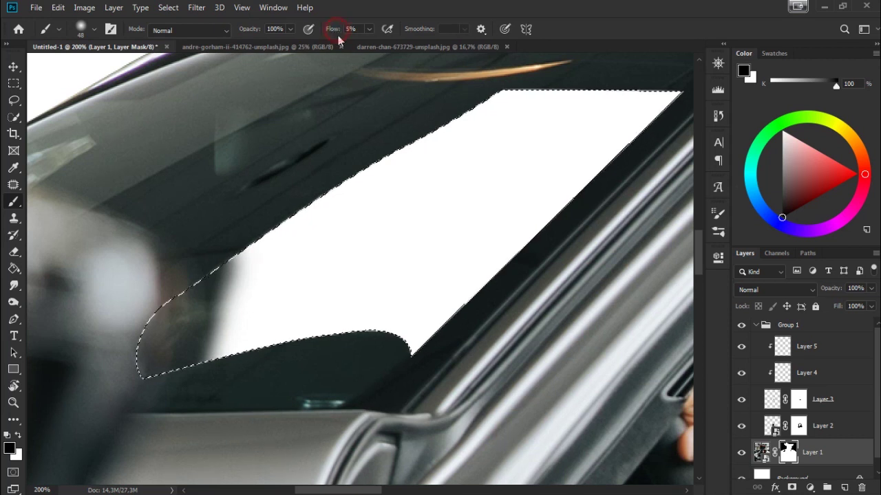
pyautogui.moveTo(228, 299)
pyautogui.mouseDown()
pyautogui.moveTo(205, 349)
pyautogui.moveTo(212, 295)
pyautogui.moveTo(236, 281)
pyautogui.moveTo(186, 340)
pyautogui.moveTo(212, 291)
pyautogui.moveTo(197, 305)
pyautogui.moveTo(261, 218)
pyautogui.moveTo(265, 250)
pyautogui.moveTo(344, 291)
pyautogui.moveTo(222, 356)
pyautogui.moveTo(360, 157)
pyautogui.moveTo(324, 276)
pyautogui.mouseUp()
pyautogui.press('x')
pyautogui.moveTo(232, 281)
pyautogui.mouseDown()
pyautogui.moveTo(247, 256)
pyautogui.moveTo(229, 321)
pyautogui.moveTo(258, 232)
pyautogui.moveTo(286, 177)
pyautogui.moveTo(281, 259)
pyautogui.moveTo(315, 222)
pyautogui.moveTo(275, 275)
pyautogui.moveTo(250, 277)
pyautogui.mouseUp()
pyautogui.press('x')
pyautogui.moveTo(218, 315); pyautogui.dragTo(222, 281)
# Step: Deselect the window and reset the brush to white at 100% flow
pyautogui.hotkey('ctrl', 'd')
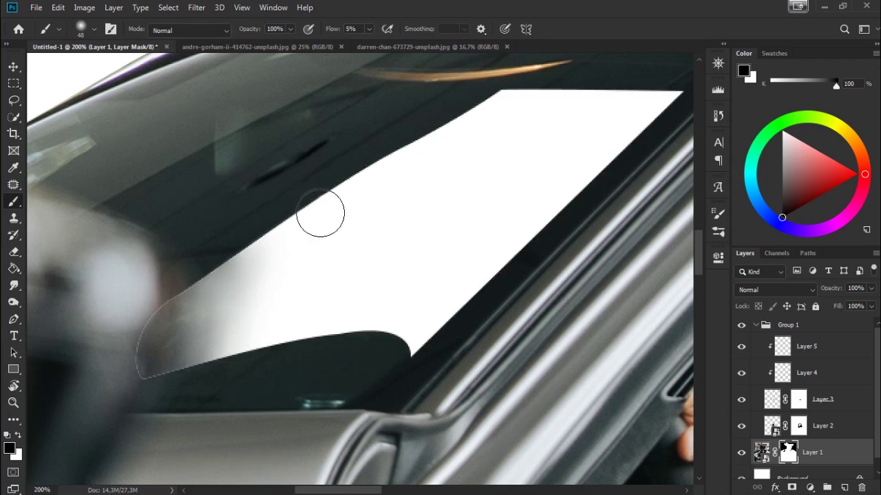
pyautogui.hotkey('ctrl', '-')
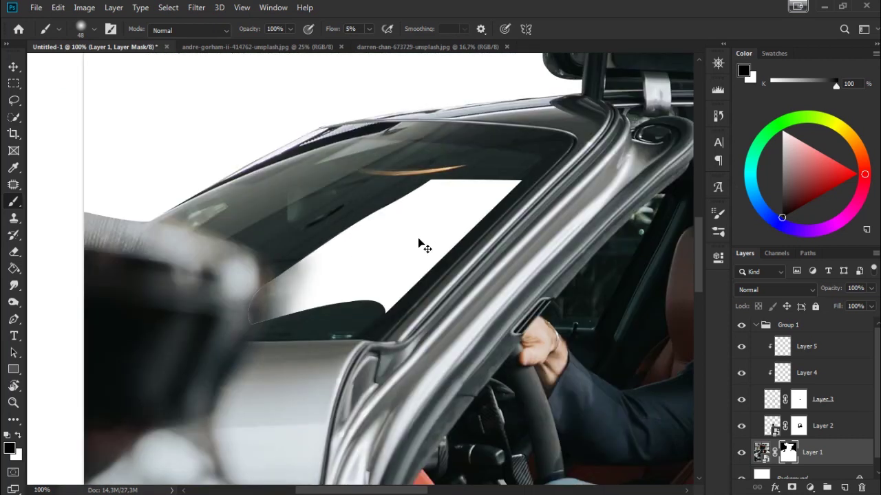
pyautogui.hotkey('ctrl', '+')
pyautogui.hscroll(-3, 346, 254)
pyautogui.press('x')
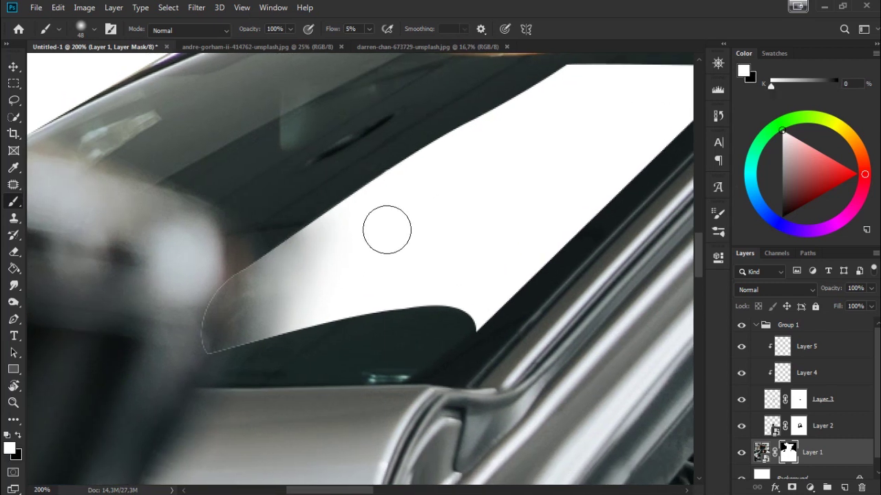
pyautogui.rightClick(388, 230)
pyautogui.hotkey('shift', '0')
pyautogui.press('Escape')
pyautogui.click(189, 275)
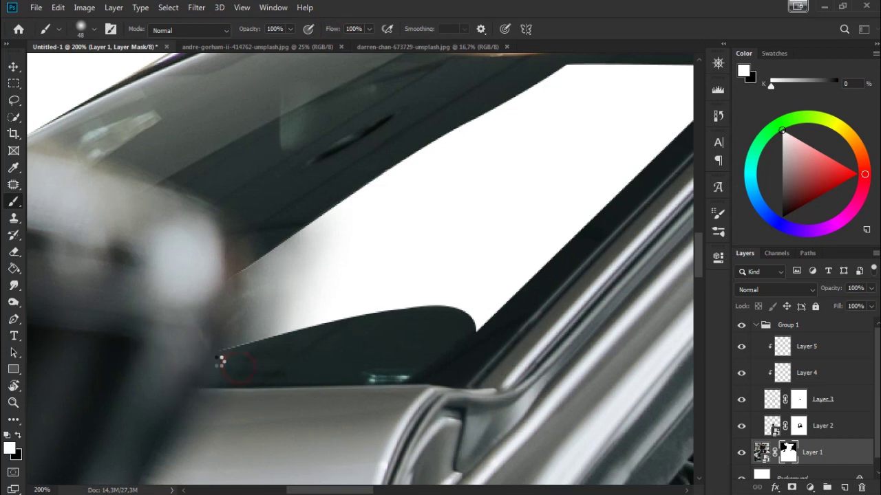
# Step: Touch up the mask along the car's front roof edge
pyautogui.hotkey('ctrl', '-')
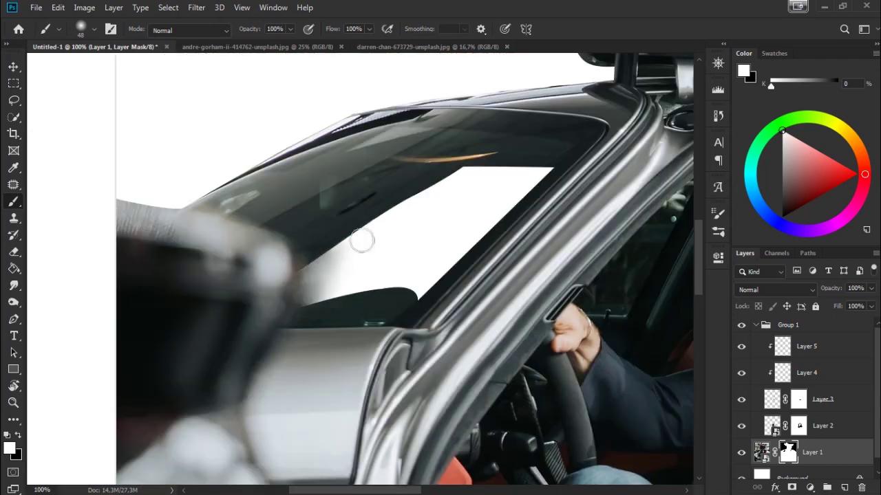
pyautogui.moveTo(383, 252); pyautogui.dragTo(475, 331)
pyautogui.hotkey('ctrl', '+')
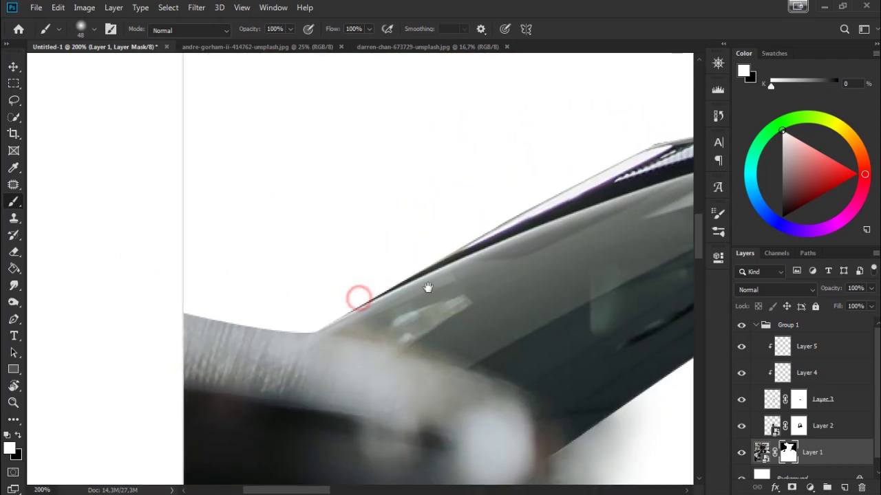
pyautogui.moveTo(344, 324)
pyautogui.mouseDown()
pyautogui.moveTo(246, 309)
pyautogui.moveTo(342, 318)
pyautogui.moveTo(198, 246)
pyautogui.moveTo(241, 275)
pyautogui.mouseUp()
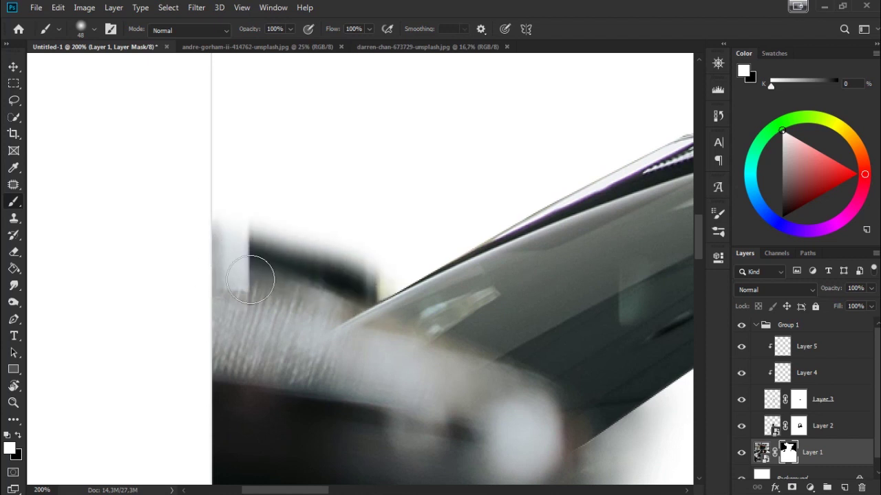
pyautogui.press('x')
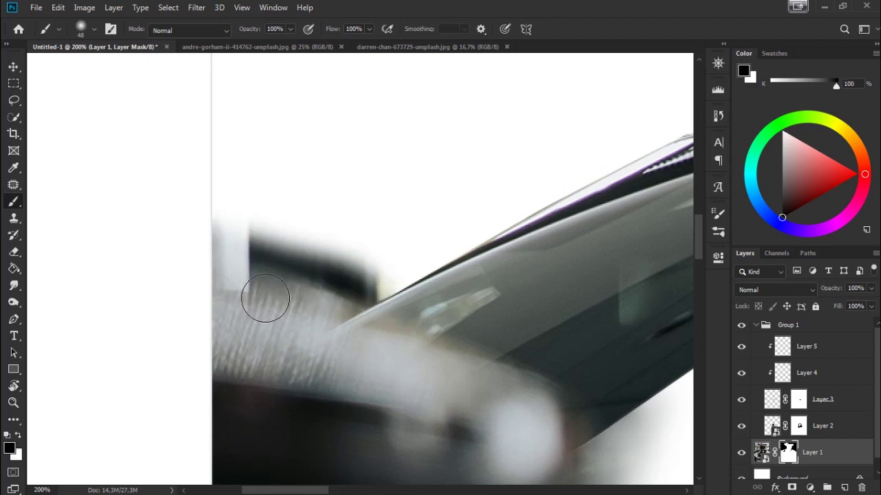
pyautogui.hotkey('ctrl', 'z')
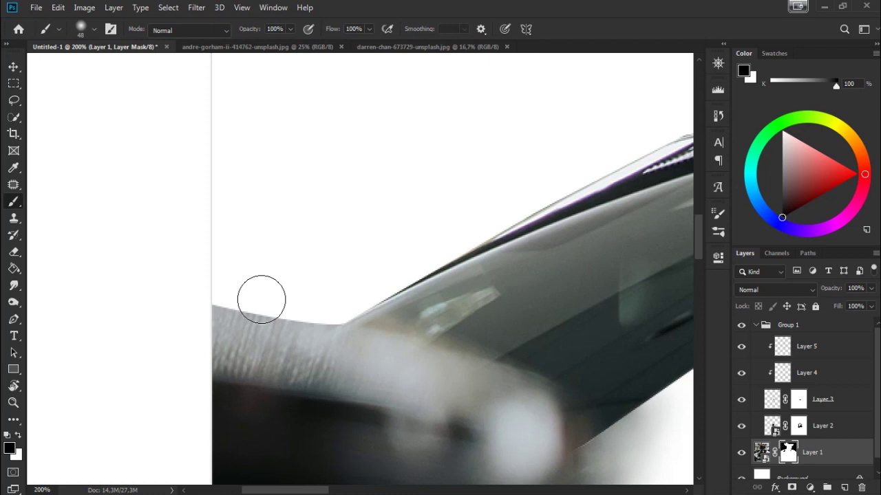
# Step: Zoom out to the whole composite and close the car's source photo
pyautogui.hotkey('ctrl', 'shift', 'z')
pyautogui.hotkey('ctrl', '-')
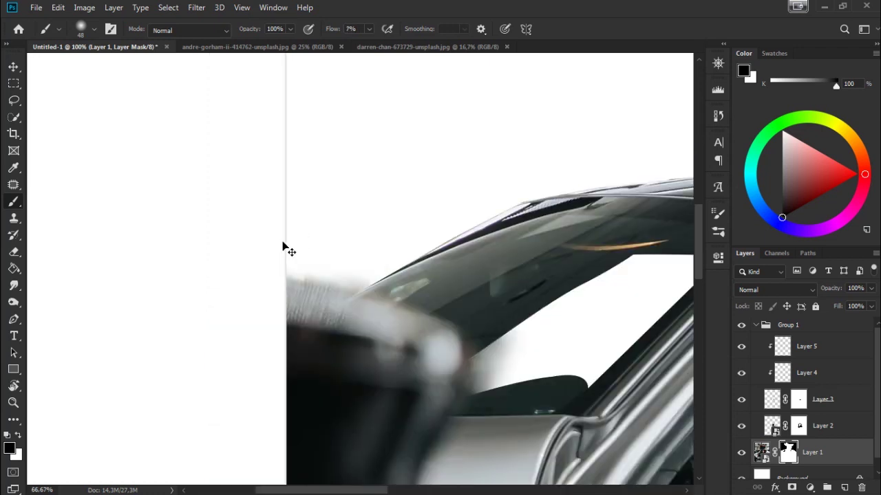
pyautogui.hotkey('ctrl', '-')
pyautogui.hotkey('ctrl', '-')
pyautogui.hotkey('ctrl', '-')
pyautogui.hotkey('ctrl', '0')
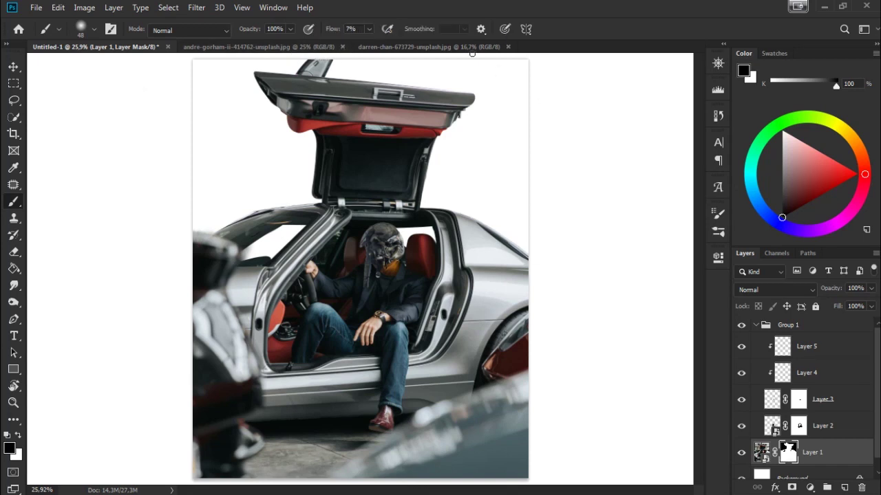
pyautogui.click(342, 47)
# Step: Copy the Tokyo street photo into the composite and convert it to a smart object
pyautogui.click(313, 49)
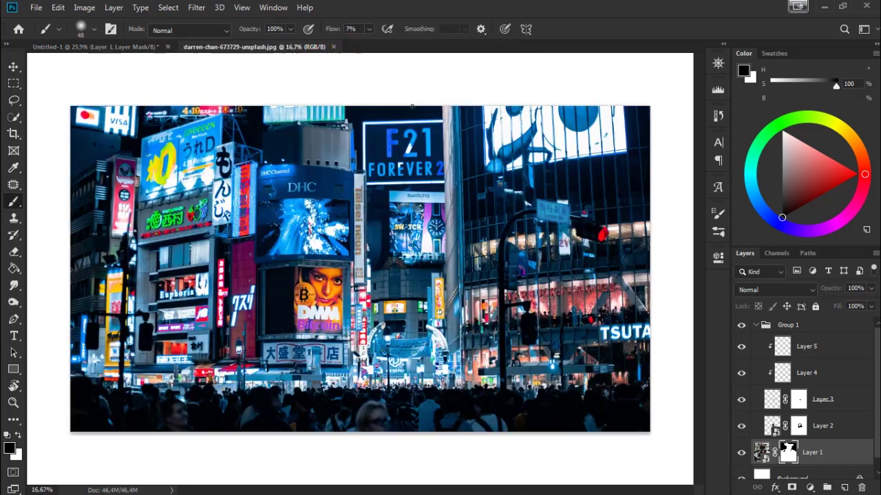
pyautogui.moveTo(796, 326)
pyautogui.mouseDown()
pyautogui.moveTo(121, 49)
pyautogui.moveTo(358, 269)
pyautogui.mouseUp()
pyautogui.scroll(-2, 805, 413)
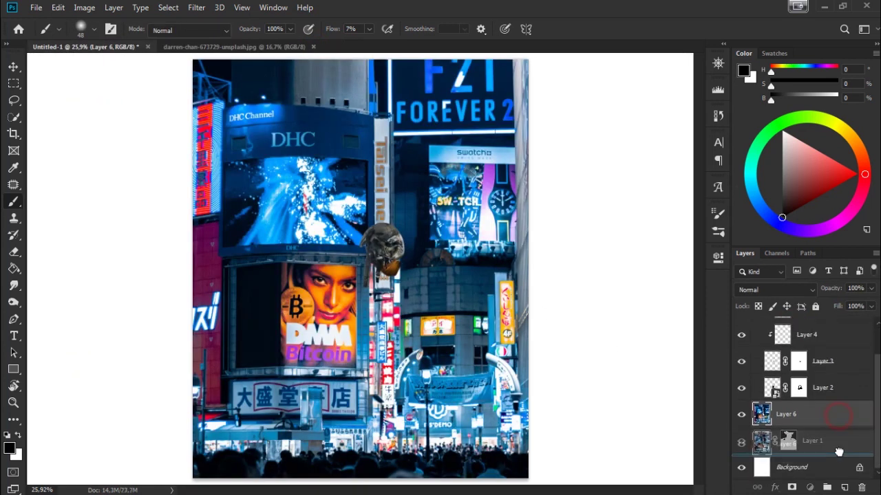
pyautogui.moveTo(799, 413); pyautogui.dragTo(823, 442)
pyautogui.rightClick(820, 444)
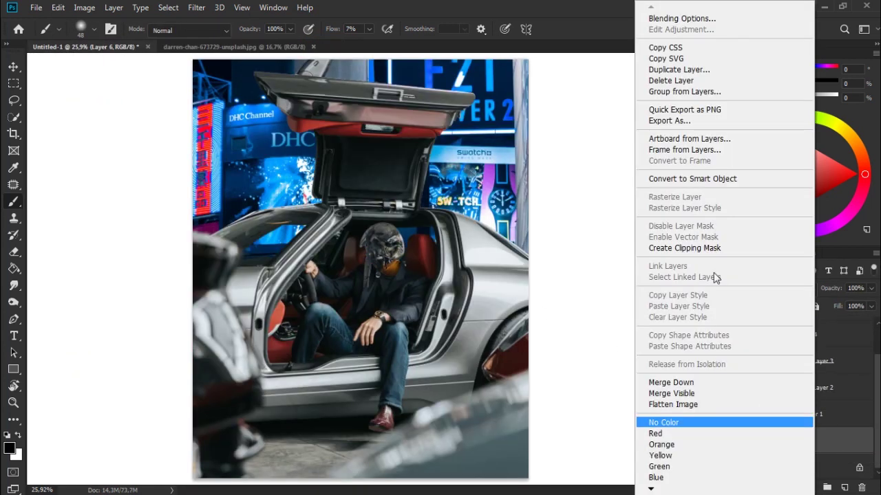
pyautogui.click(711, 180)
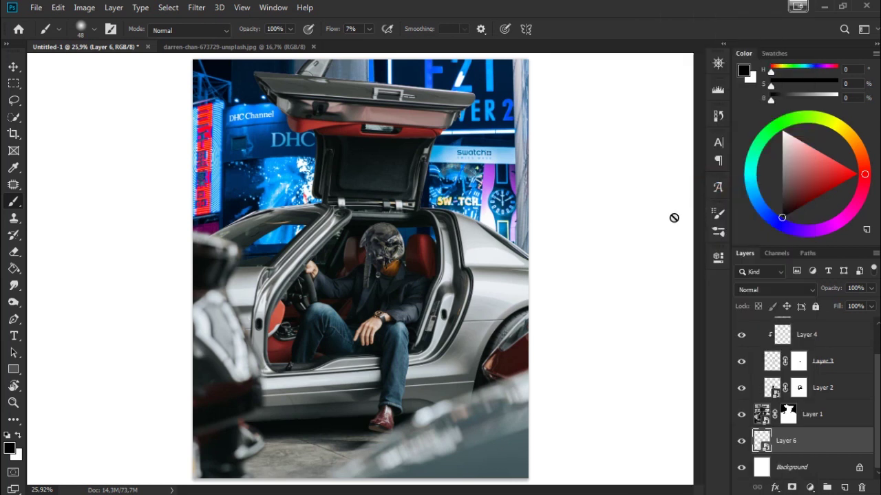
# Step: Scale the street photo to about 46.85%, fitted to the top and centred
pyautogui.hotkey('ctrl', 't')
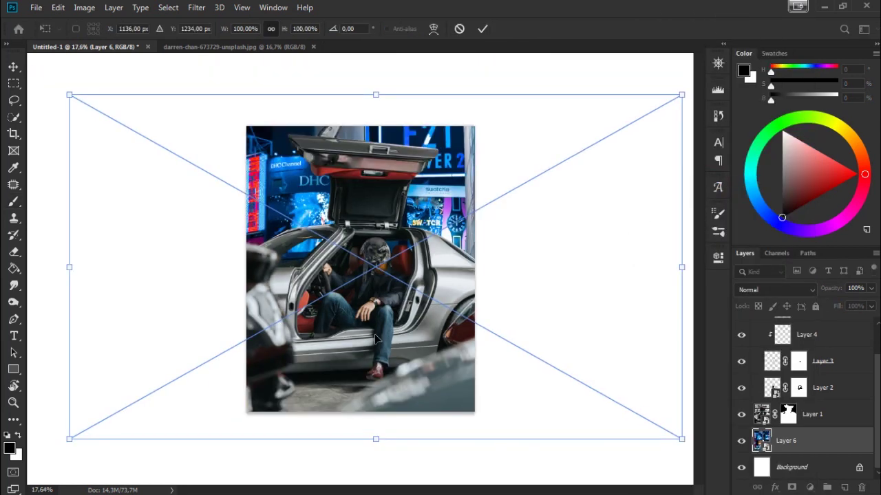
pyautogui.moveTo(375, 439); pyautogui.dragTo(416, 267)
pyautogui.moveTo(366, 299)
pyautogui.mouseDown()
pyautogui.moveTo(372, 267)
pyautogui.moveTo(379, 292)
pyautogui.mouseUp()
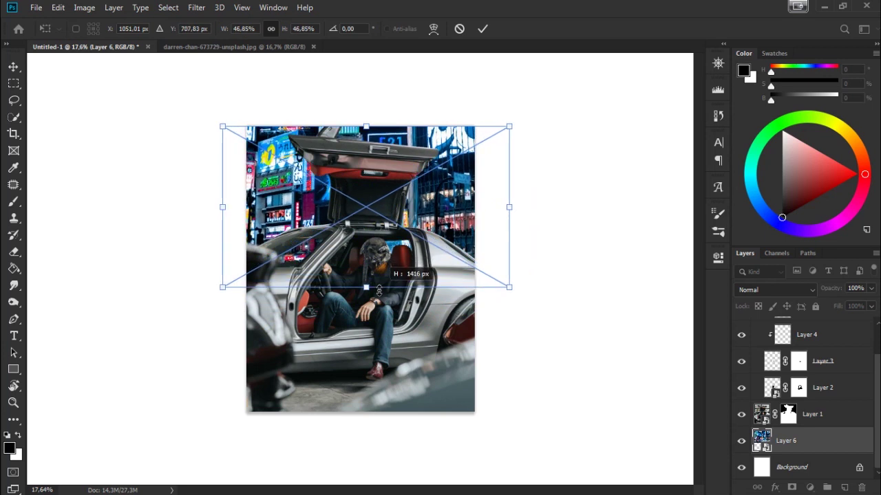
pyautogui.moveTo(430, 250)
pyautogui.mouseDown()
pyautogui.moveTo(437, 234)
pyautogui.moveTo(426, 235)
pyautogui.mouseUp()
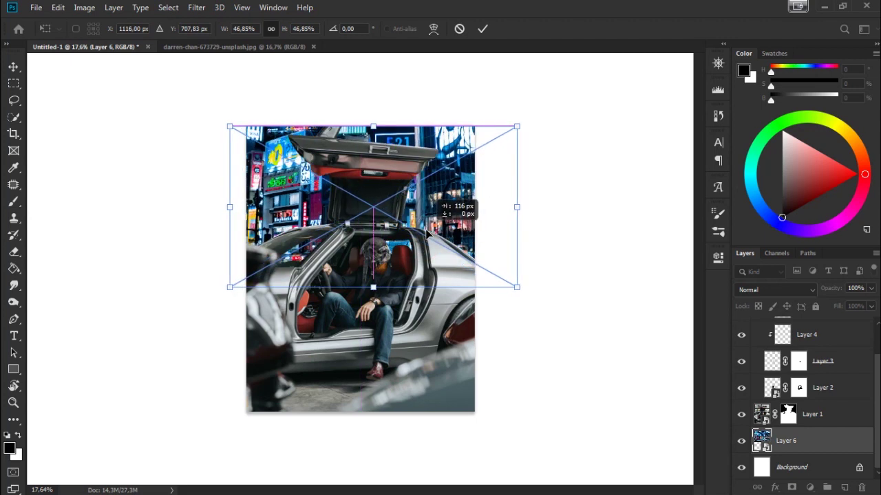
pyautogui.click(483, 31)
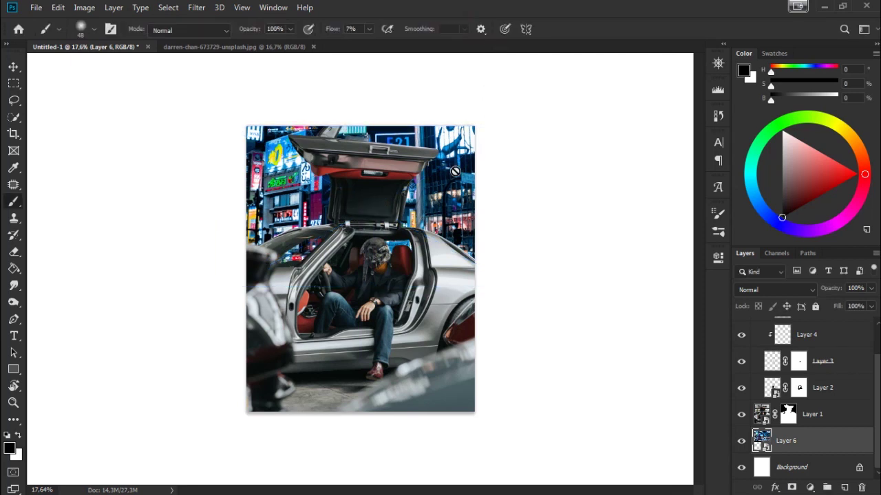
# Step: Put Layer 1 into Group 2 and add a new Layer 7 beneath it
pyautogui.hotkey('ctrl', '+')
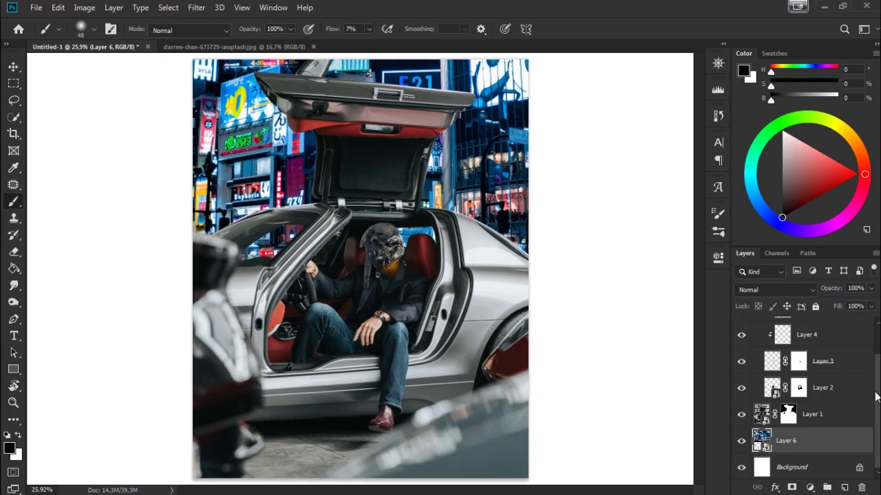
pyautogui.scroll(2, 785, 437)
pyautogui.click(758, 333)
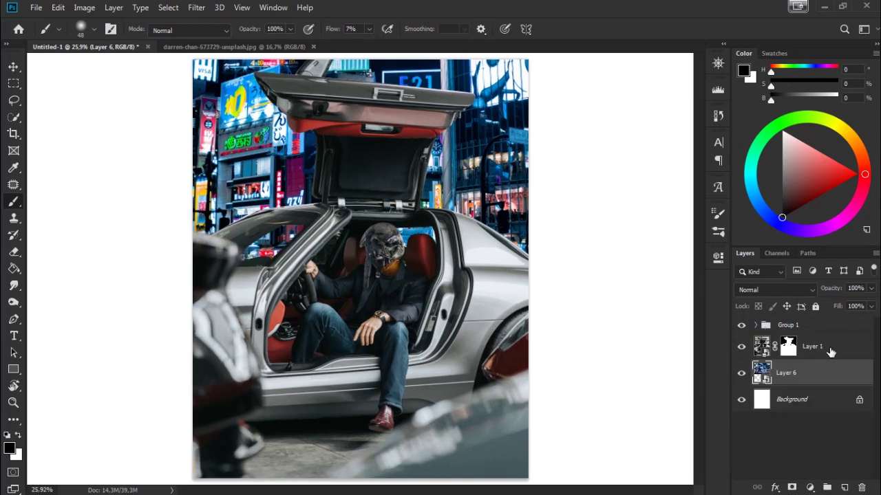
pyautogui.moveTo(838, 353); pyautogui.dragTo(827, 488)
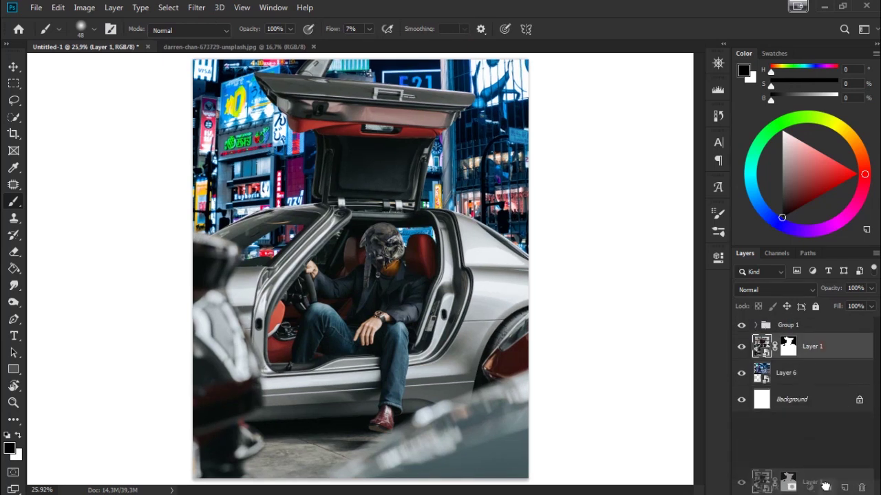
pyautogui.click(840, 367)
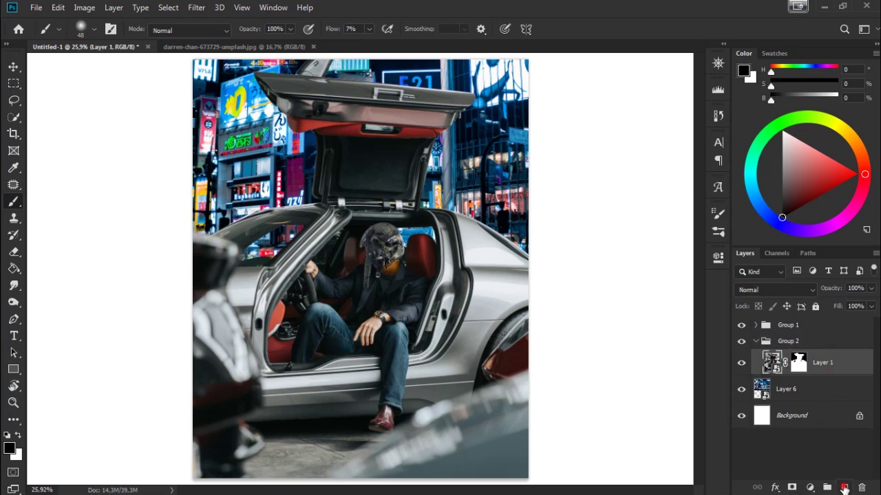
pyautogui.click(844, 488)
pyautogui.moveTo(831, 365); pyautogui.dragTo(830, 400)
# Step: Set up a white 105 px soft round brush with very low flow
pyautogui.press('x')
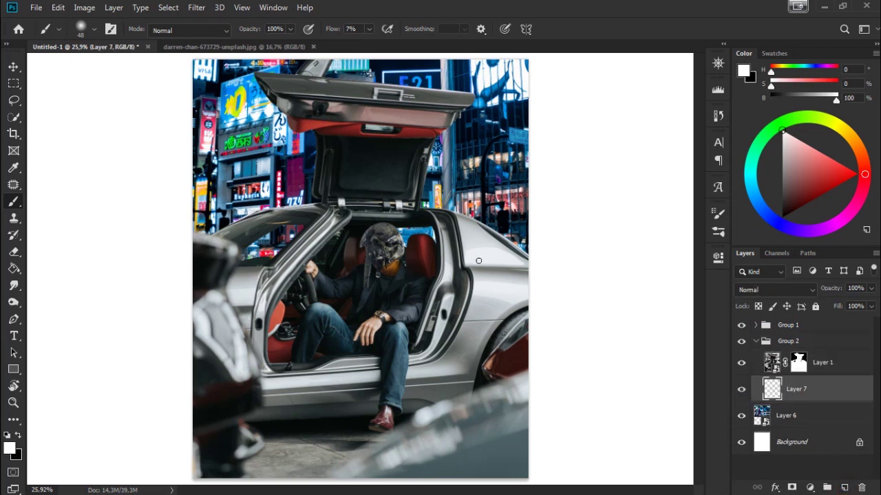
pyautogui.rightClick(466, 232)
pyautogui.moveTo(550, 265); pyautogui.dragTo(572, 264)
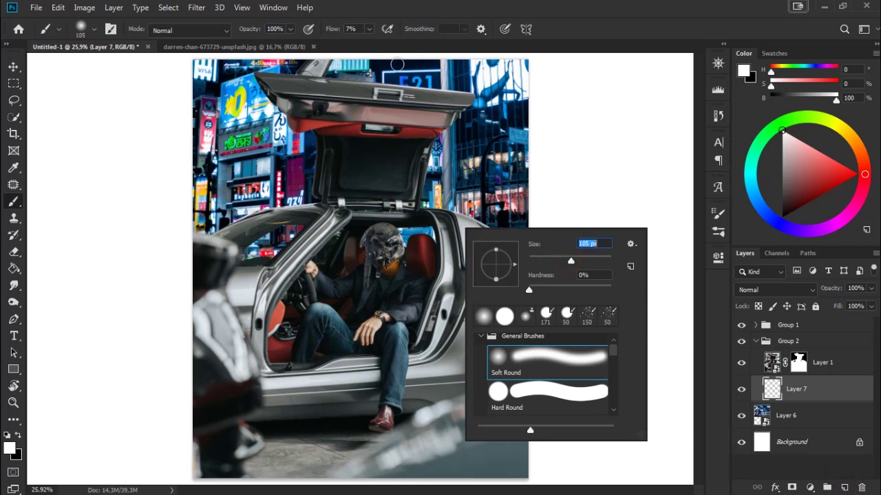
pyautogui.moveTo(333, 32); pyautogui.dragTo(325, 30)
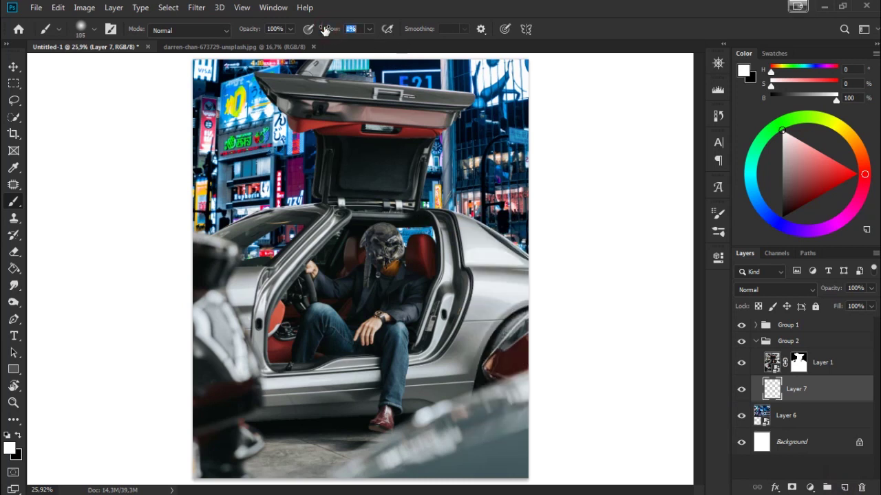
pyautogui.scroll(1, 437, 268)
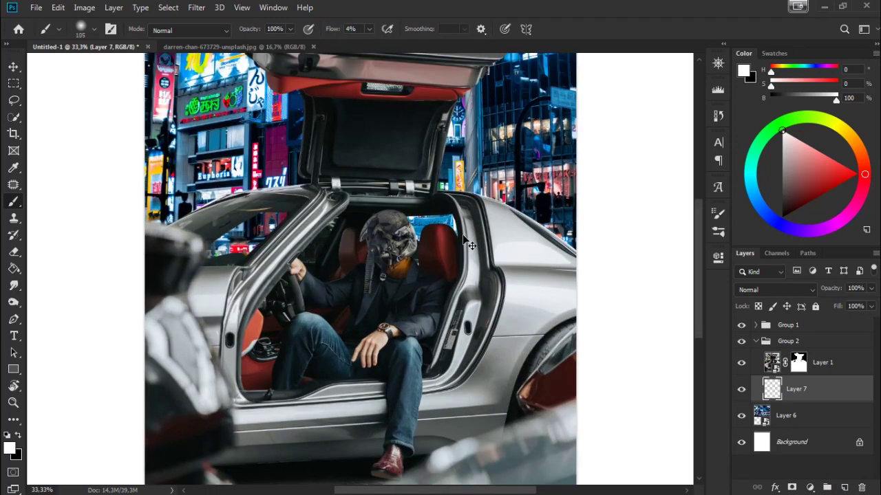
pyautogui.scroll(1, 419, 267)
pyautogui.scroll(1, 399, 265)
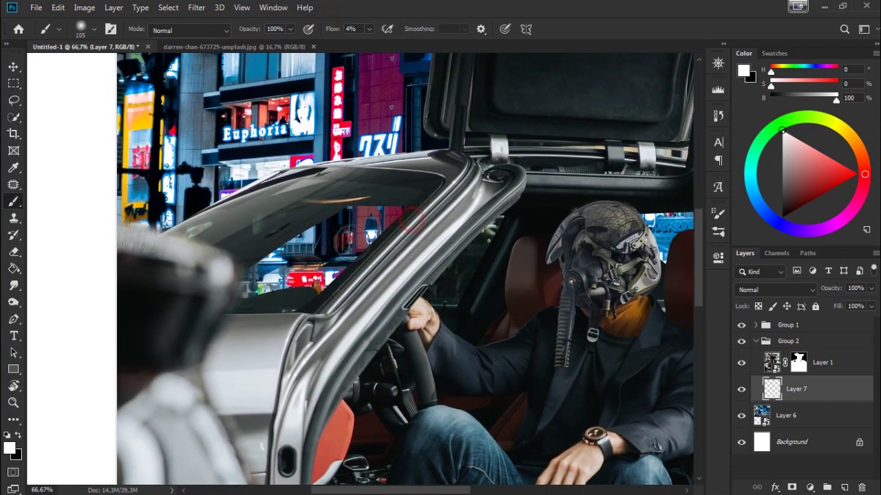
# Step: Brush faint white over the window glass, including behind the headrest
pyautogui.moveTo(324, 227)
pyautogui.mouseDown()
pyautogui.moveTo(387, 263)
pyautogui.moveTo(303, 289)
pyautogui.moveTo(434, 221)
pyautogui.moveTo(317, 248)
pyautogui.moveTo(385, 271)
pyautogui.moveTo(330, 285)
pyautogui.moveTo(424, 217)
pyautogui.moveTo(376, 238)
pyautogui.mouseUp()
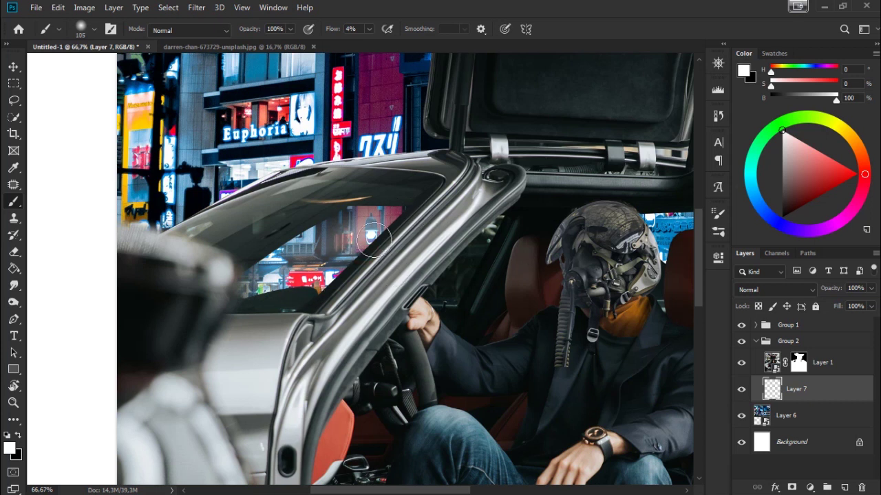
pyautogui.moveTo(344, 207)
pyautogui.mouseDown()
pyautogui.moveTo(373, 245)
pyautogui.moveTo(433, 246)
pyautogui.mouseUp()
pyautogui.moveTo(336, 228)
pyautogui.mouseDown()
pyautogui.moveTo(327, 228)
pyautogui.moveTo(417, 181)
pyautogui.moveTo(450, 205)
pyautogui.mouseUp()
pyautogui.moveTo(490, 244); pyautogui.dragTo(312, 250)
pyautogui.moveTo(551, 227)
pyautogui.mouseDown()
pyautogui.moveTo(528, 232)
pyautogui.moveTo(567, 236)
pyautogui.moveTo(500, 252)
pyautogui.moveTo(563, 246)
pyautogui.moveTo(530, 269)
pyautogui.mouseUp()
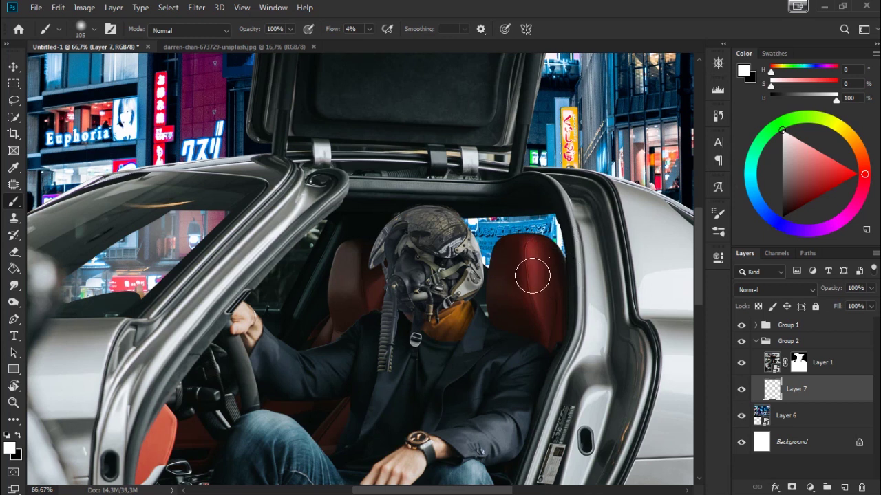
pyautogui.moveTo(435, 306); pyautogui.dragTo(483, 306)
pyautogui.moveTo(464, 417); pyautogui.dragTo(440, 425)
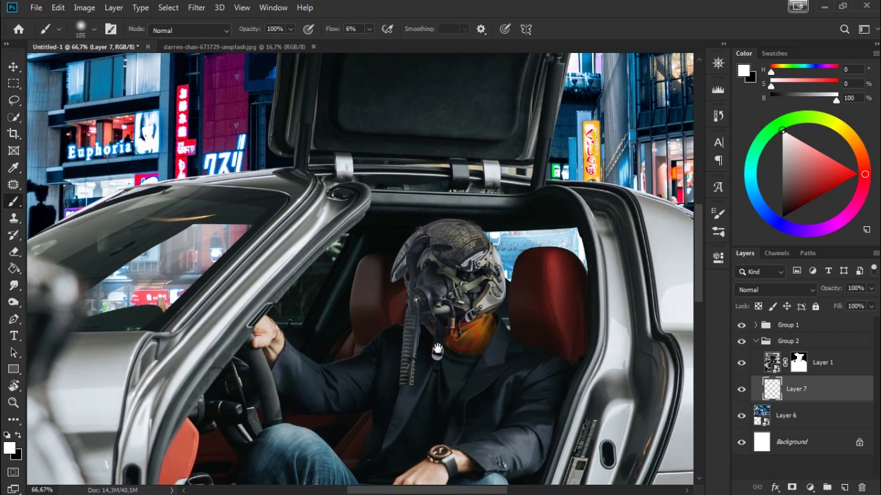
# Step: Toggle Layer 7's visibility to compare the glass, then select Layer 6
pyautogui.click(772, 410)
pyautogui.click(773, 392)
pyautogui.click(741, 390)
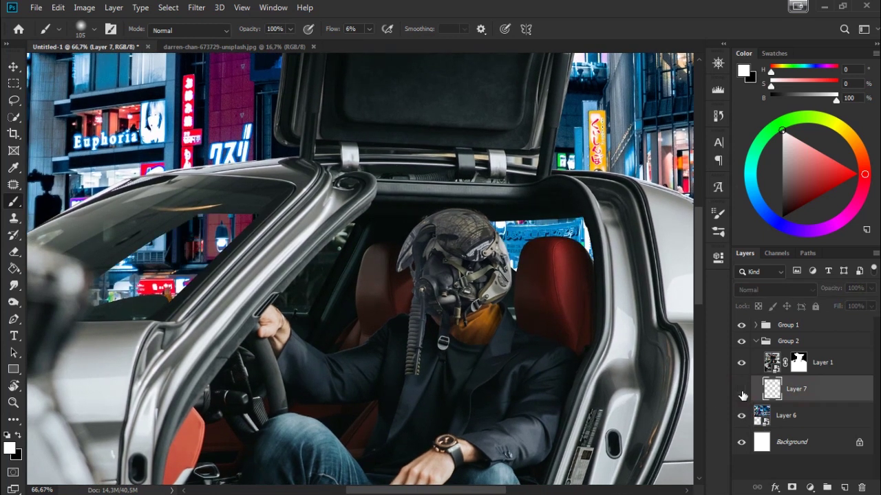
pyautogui.click(741, 390)
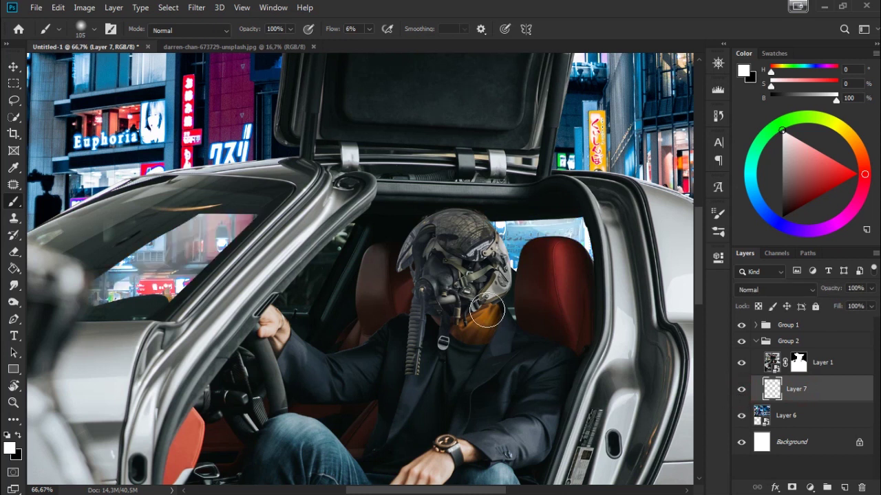
pyautogui.scroll(-3, 480, 335)
pyautogui.scroll(-2, 476, 329)
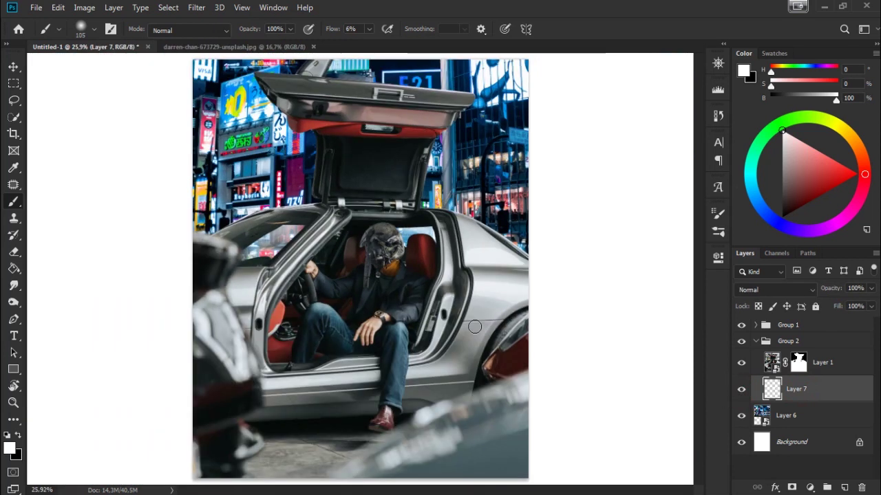
pyautogui.hotkey('alt', '[')
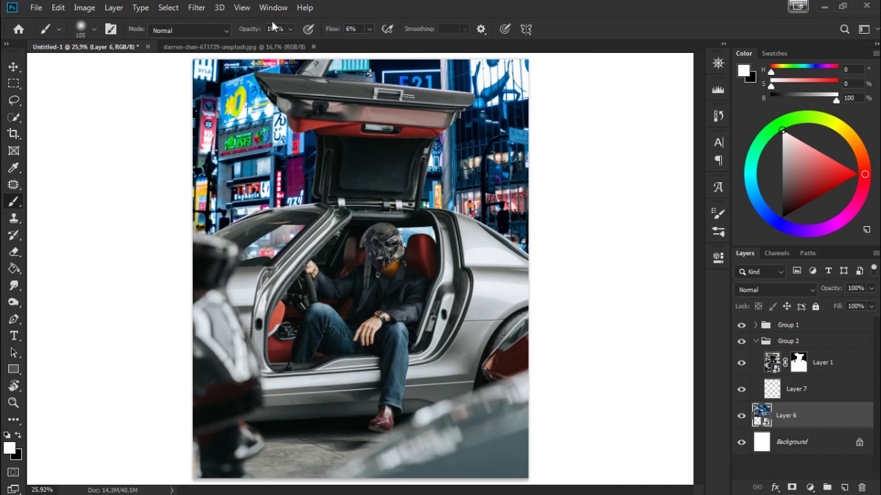
# Step: Apply a 3 px Field Blur with 3% light bokeh to Layer 6, then close the street photo
pyautogui.click(198, 8)
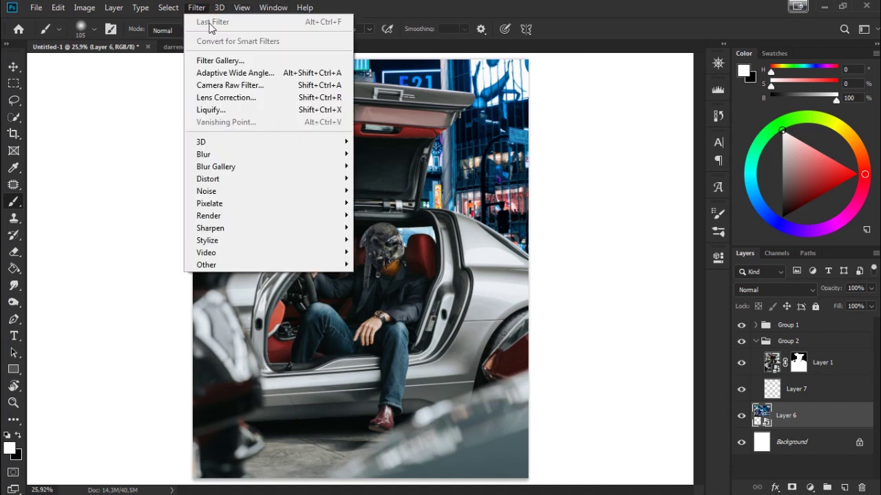
pyautogui.moveTo(216, 166)
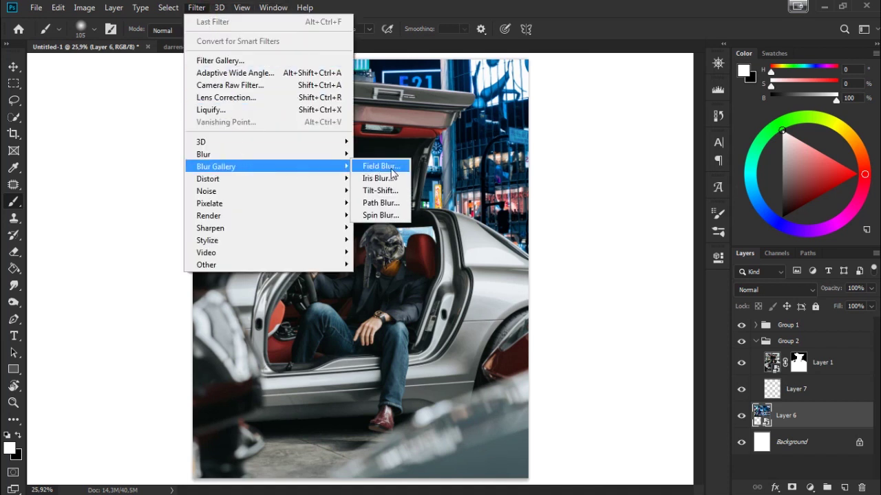
pyautogui.click(382, 166)
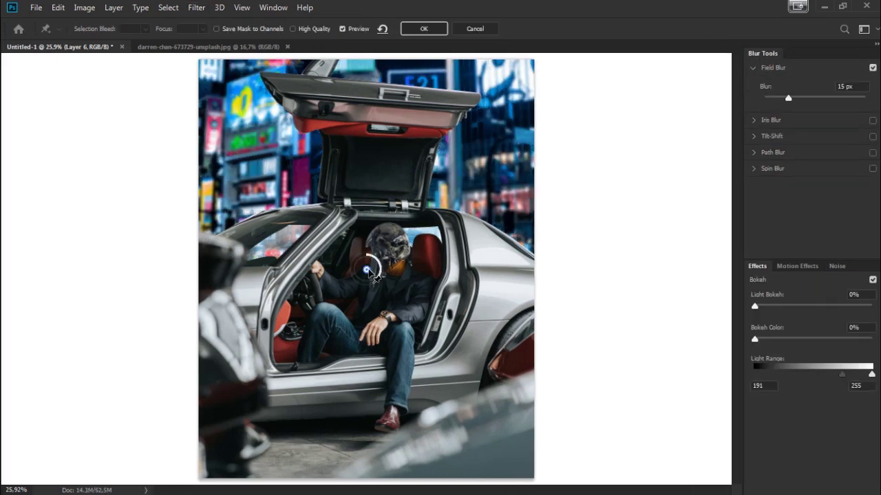
pyautogui.moveTo(369, 274); pyautogui.dragTo(379, 296)
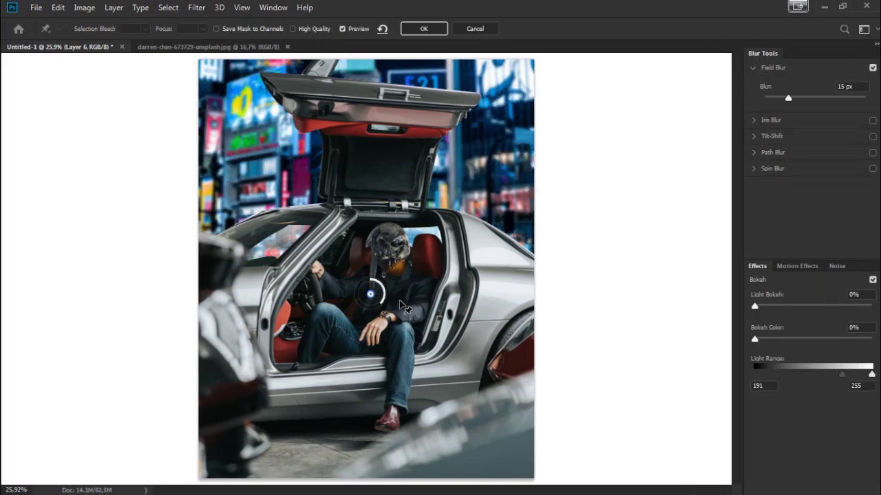
pyautogui.moveTo(383, 292); pyautogui.dragTo(380, 287)
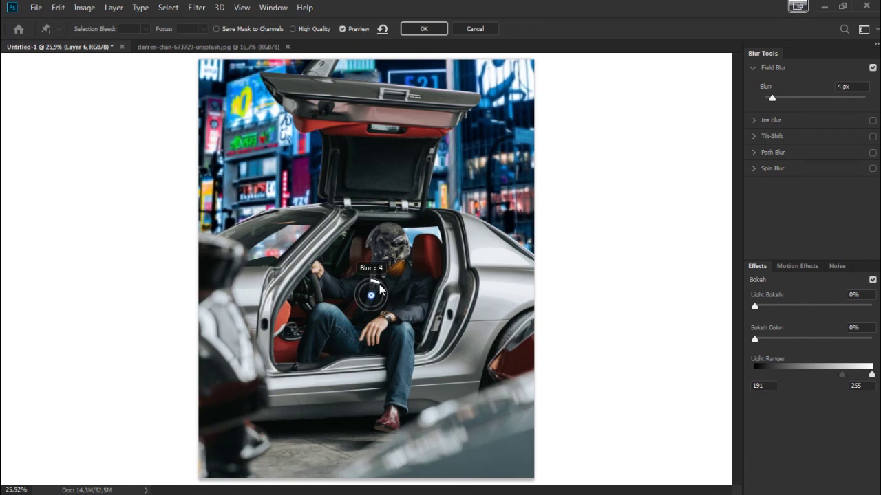
pyautogui.moveTo(374, 282); pyautogui.dragTo(374, 282)
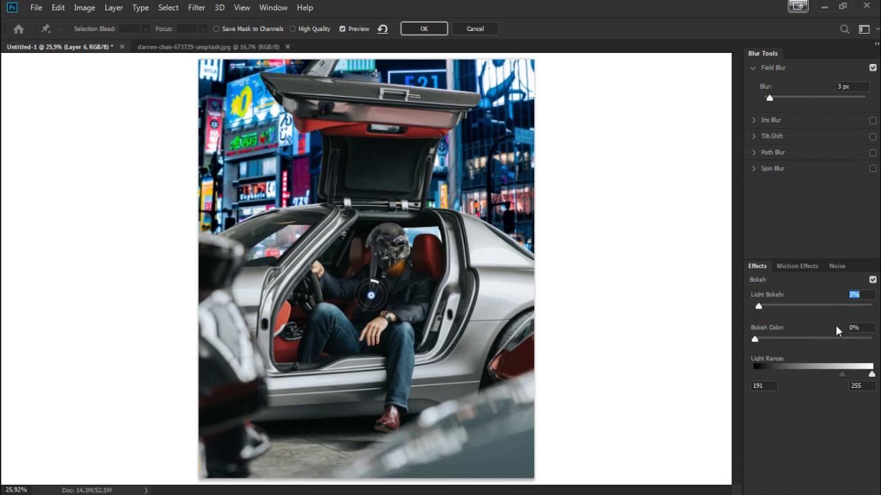
pyautogui.click(433, 31)
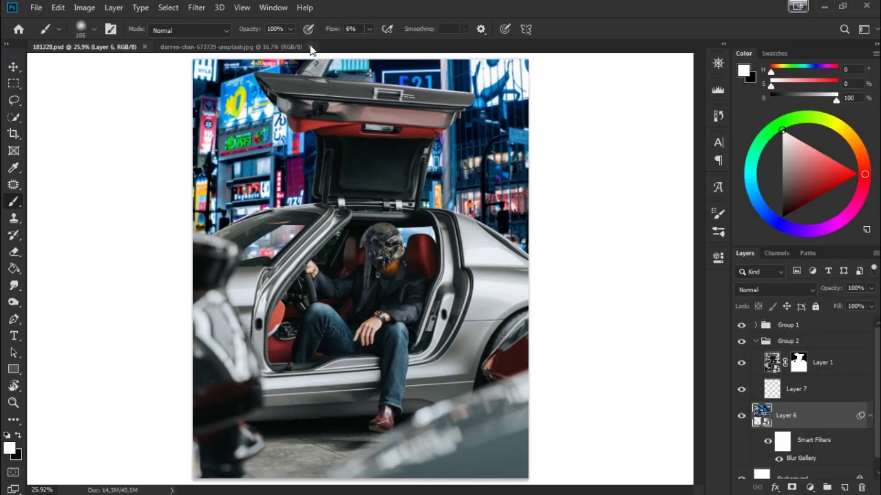
pyautogui.click(308, 47)
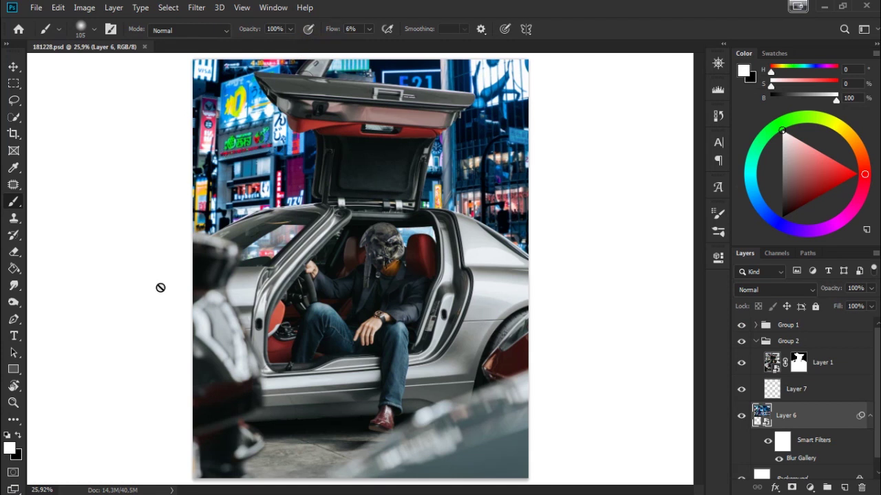
# Step: Collapse Group 2, expand Group 1, zoom to 100% on the driver and select Layer 2
pyautogui.click(756, 342)
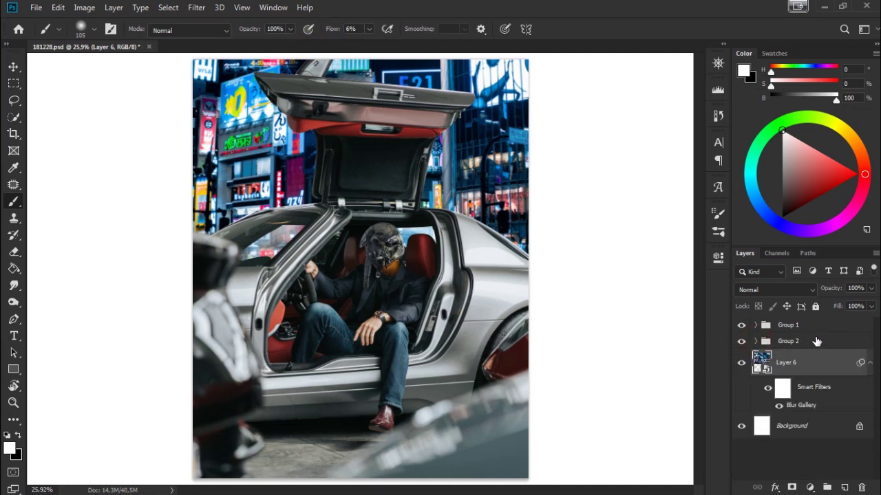
pyautogui.click(756, 345)
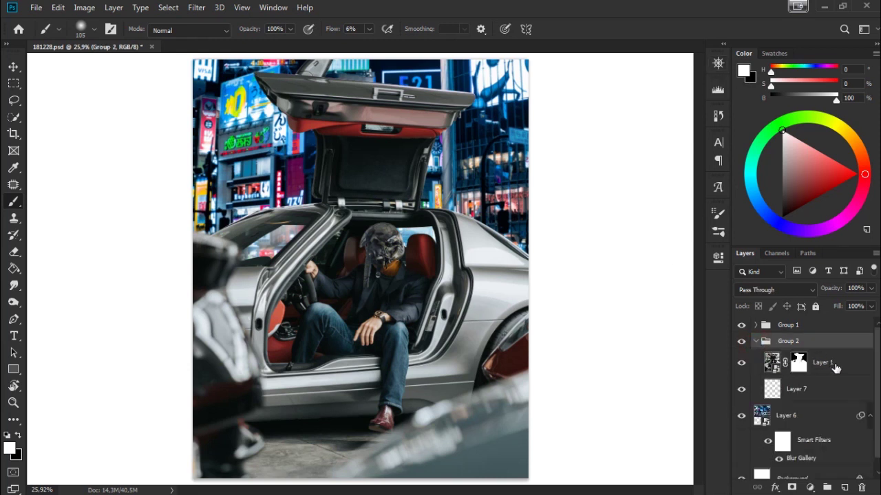
pyautogui.click(756, 342)
pyautogui.click(756, 325)
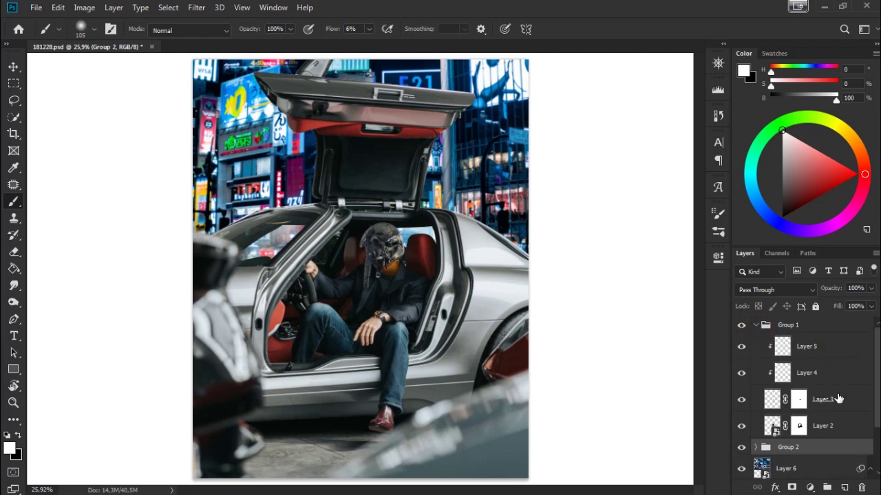
pyautogui.hotkey('ctrl', '+')
pyautogui.hotkey('ctrl', '+')
pyautogui.hotkey('ctrl', '+')
pyautogui.hotkey('ctrl', '+')
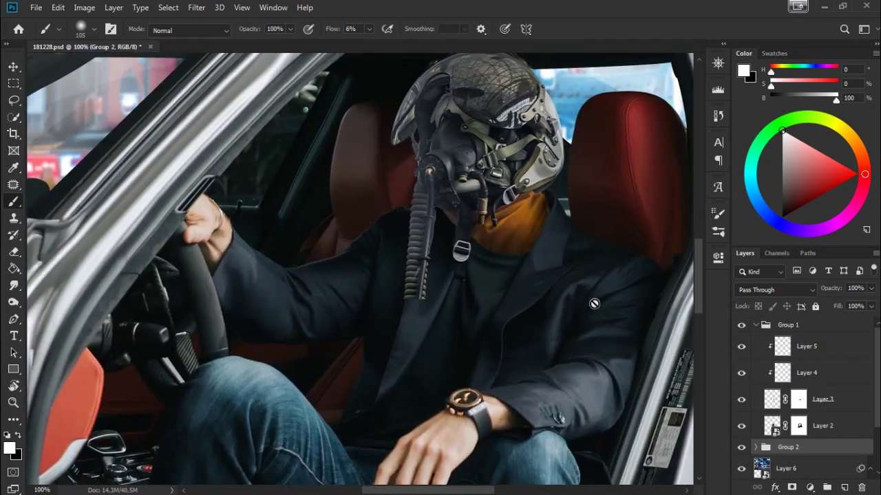
pyautogui.click(741, 427)
pyautogui.click(742, 427)
pyautogui.click(828, 432)
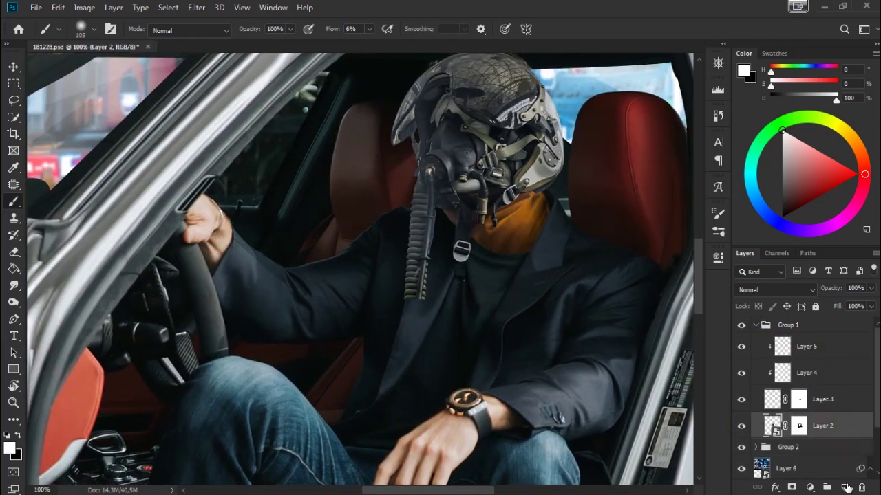
# Step: Create a new empty Layer 8 above Layer 2 and pick the Clone Stamp tool
pyautogui.hotkey('ctrl', 'shift', 'alt', 'n')
pyautogui.hotkey('ctrl', '[')
pyautogui.moveTo(485, 308); pyautogui.dragTo(462, 334)
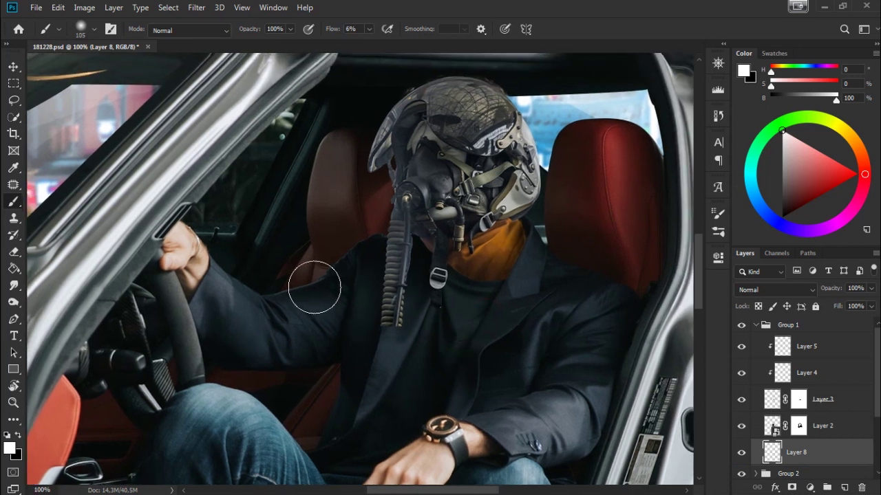
pyautogui.press('s')
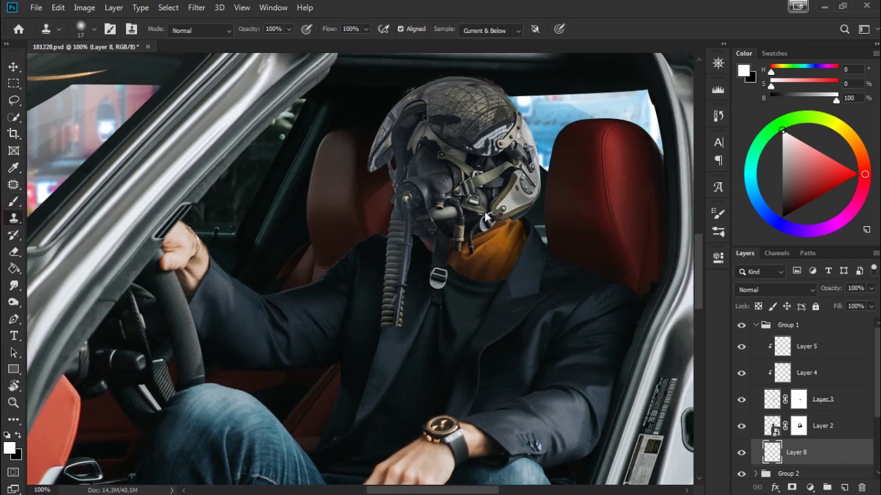
pyautogui.hotkey('ctrl', ']')
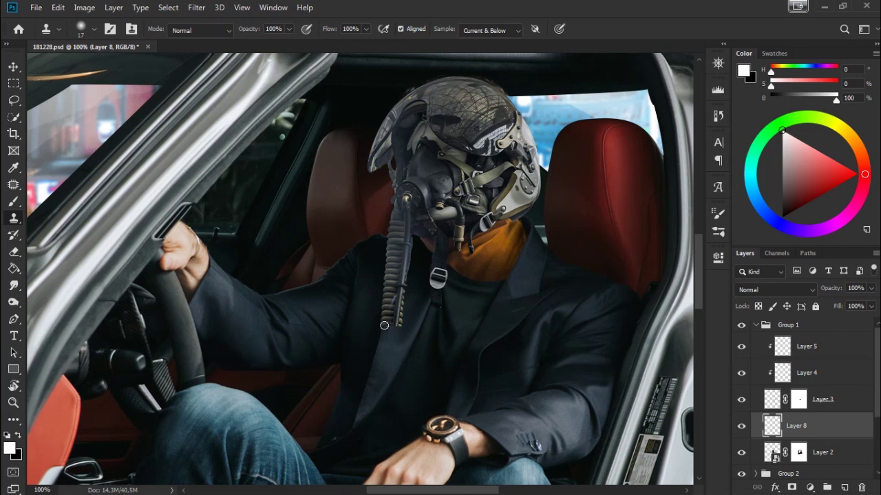
# Step: Sample the hose coils and clone them further down the jacket onto Layer 8
pyautogui.hotkey('ctrl', '+')
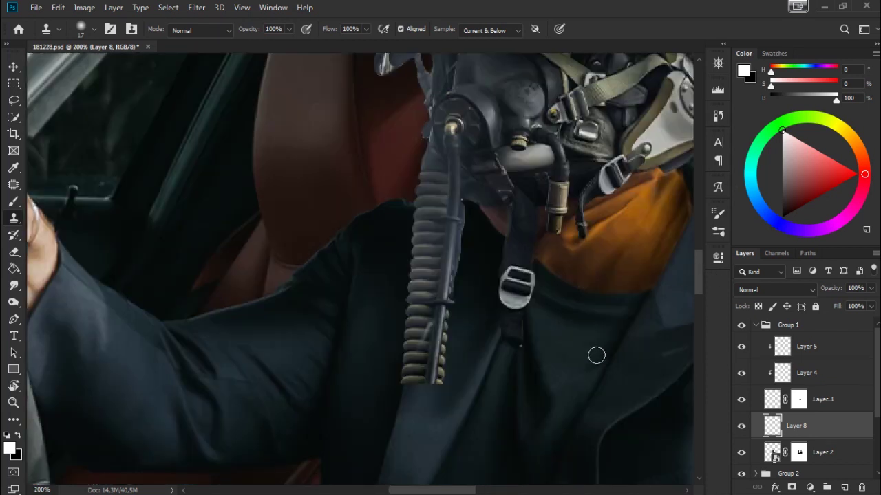
pyautogui.moveTo(542, 327); pyautogui.dragTo(503, 211)
pyautogui.rightClick(479, 225)
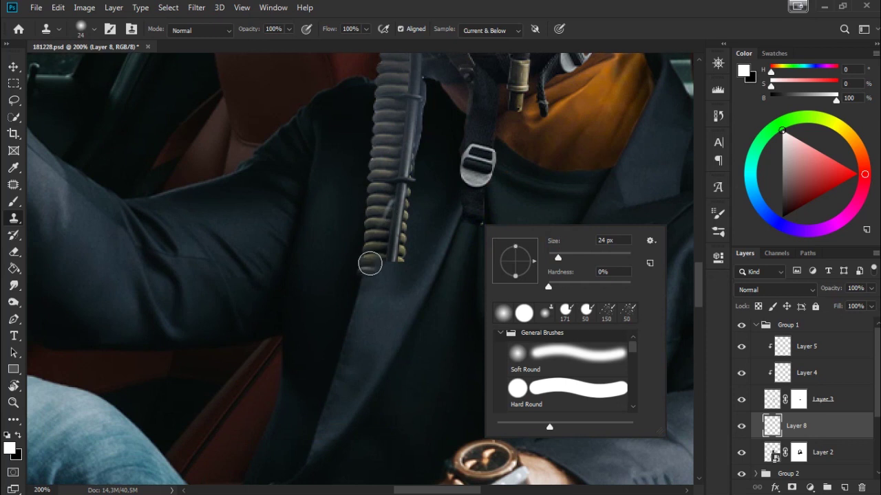
pyautogui.click(371, 262)
pyautogui.moveTo(370, 262)
pyautogui.mouseDown()
pyautogui.moveTo(393, 261)
pyautogui.moveTo(369, 280)
pyautogui.moveTo(399, 277)
pyautogui.moveTo(367, 286)
pyautogui.moveTo(399, 295)
pyautogui.moveTo(368, 299)
pyautogui.moveTo(389, 305)
pyautogui.moveTo(380, 309)
pyautogui.moveTo(404, 335)
pyautogui.moveTo(393, 262)
pyautogui.mouseUp()
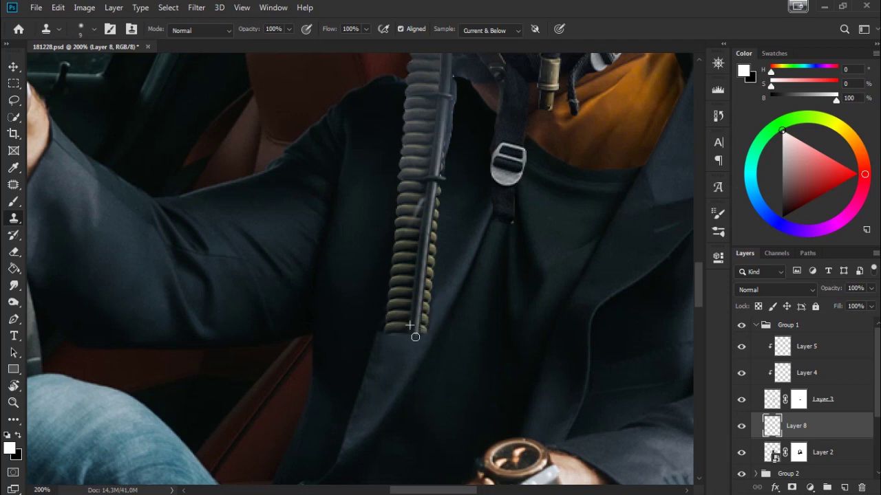
# Step: Check the lengthened hose at different zooms and put it into Warp transform mode
pyautogui.hotkey('ctrl', '-')
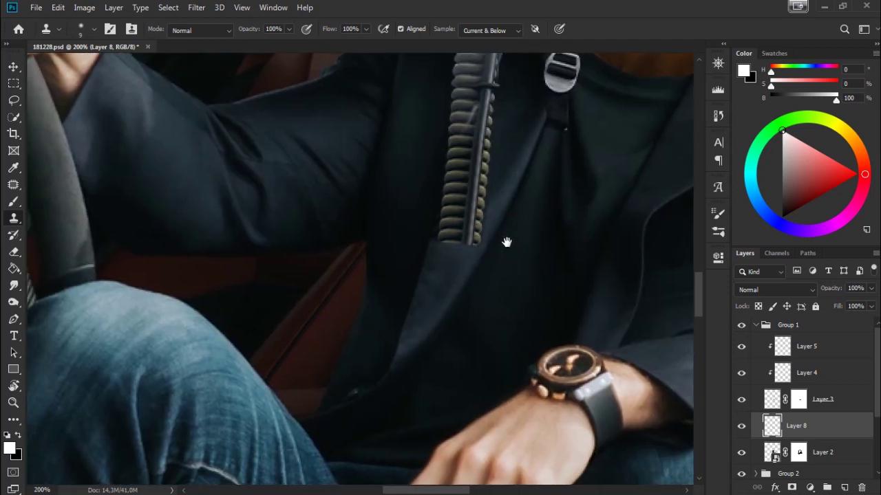
pyautogui.moveTo(507, 240); pyautogui.dragTo(507, 294)
pyautogui.hotkey('ctrl', '+')
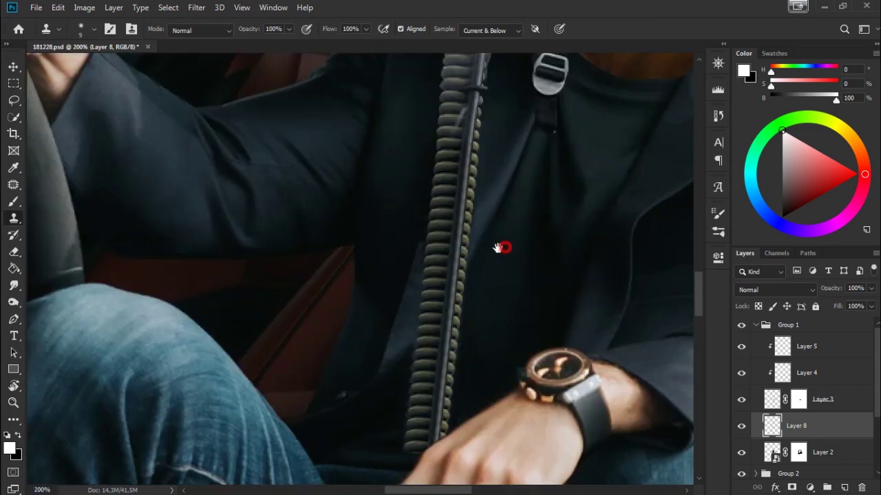
pyautogui.moveTo(499, 247); pyautogui.dragTo(484, 232)
pyautogui.hotkey('ctrl', 't')
pyautogui.click(566, 28)
# Step: Drag the lower warp corners so the hose bends down and left toward the knee
pyautogui.moveTo(379, 457); pyautogui.dragTo(180, 358)
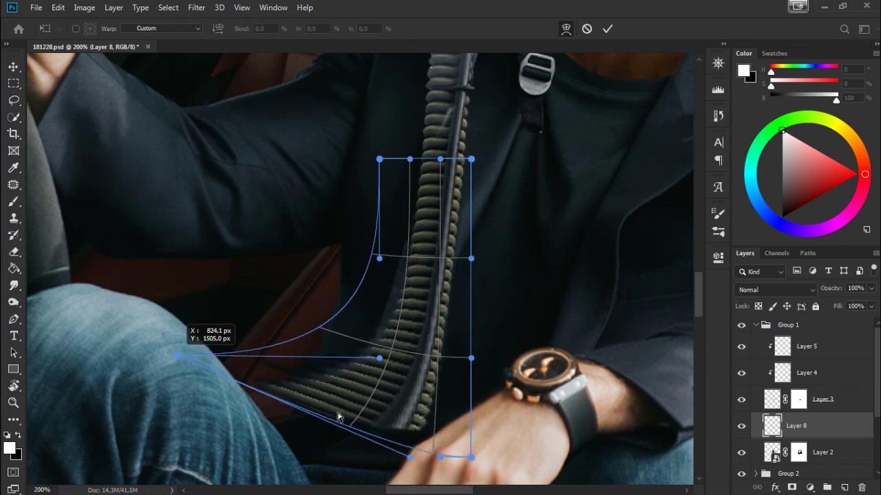
pyautogui.moveTo(471, 457); pyautogui.dragTo(329, 468)
pyautogui.moveTo(421, 460); pyautogui.dragTo(441, 466)
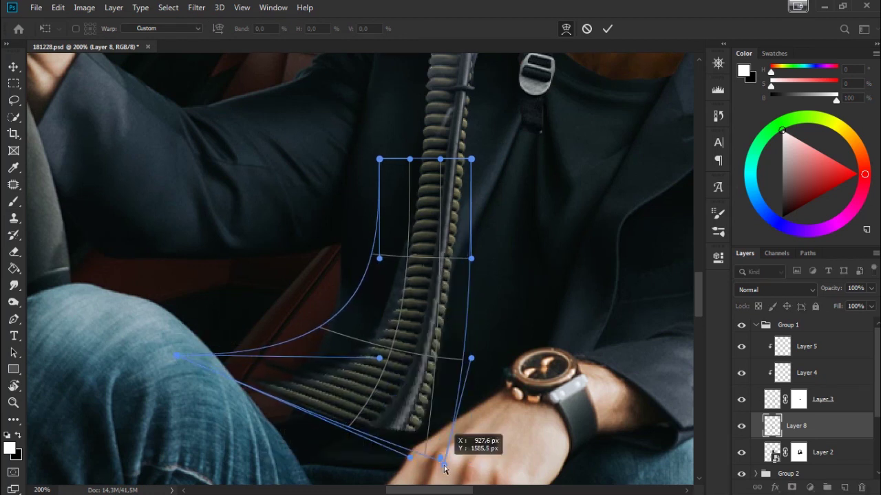
pyautogui.moveTo(350, 441); pyautogui.dragTo(292, 404)
pyautogui.moveTo(441, 466); pyautogui.dragTo(296, 474)
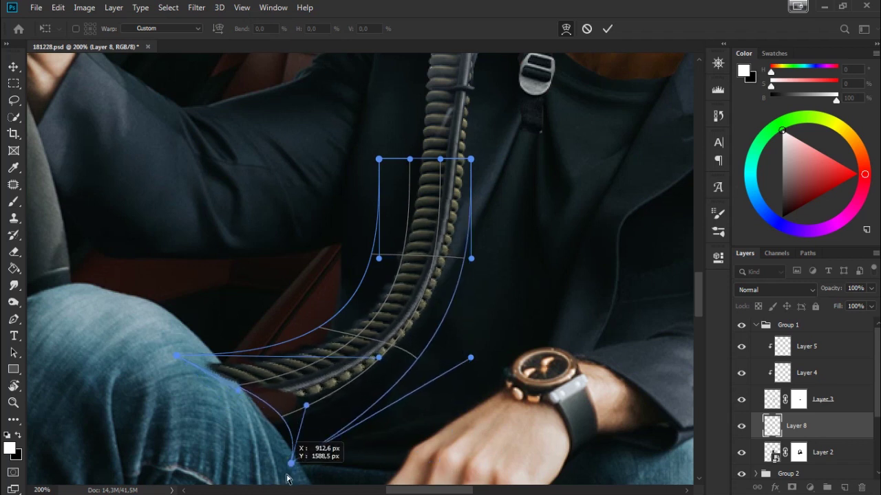
pyautogui.moveTo(266, 432); pyautogui.dragTo(173, 422)
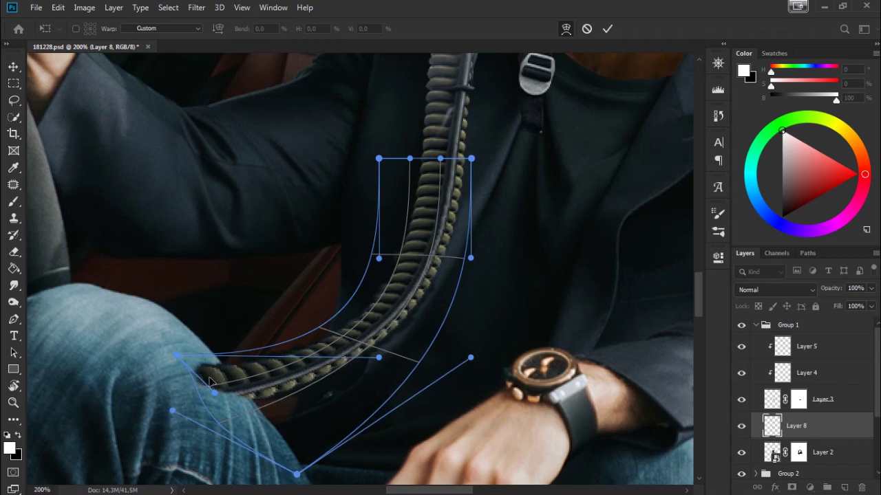
pyautogui.moveTo(194, 370); pyautogui.dragTo(220, 391)
pyautogui.moveTo(382, 360); pyautogui.dragTo(361, 345)
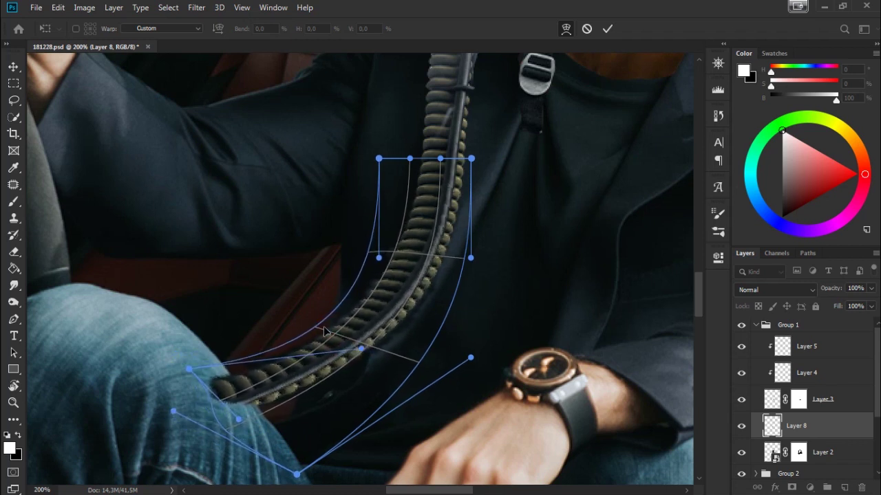
pyautogui.moveTo(190, 369); pyautogui.dragTo(209, 371)
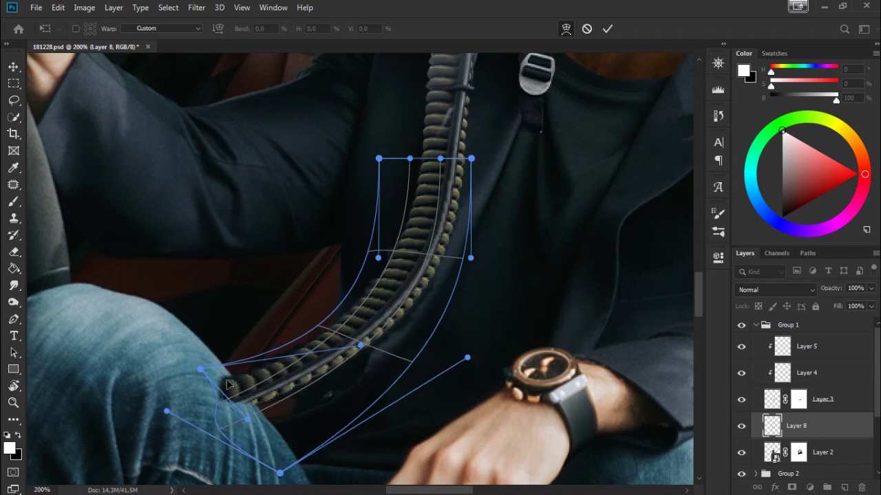
pyautogui.hotkey('ctrl', '-')
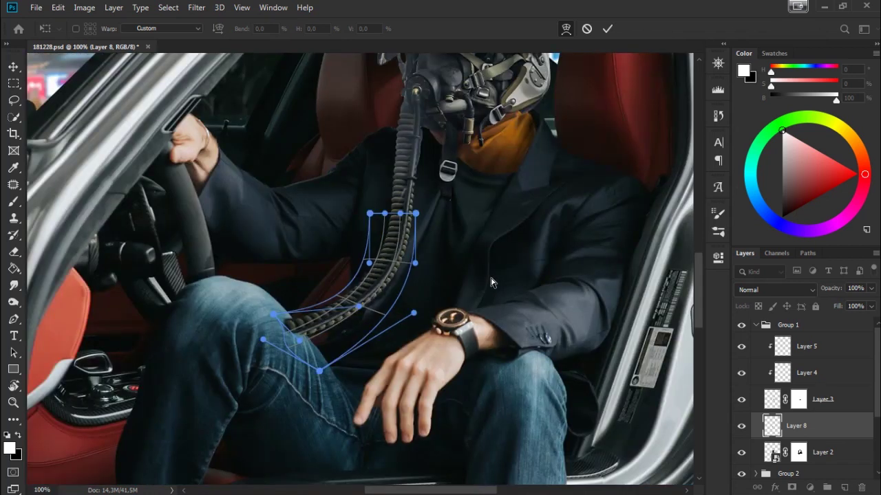
pyautogui.hotkey('ctrl', '-')
pyautogui.hotkey('ctrl', '-')
pyautogui.hotkey('ctrl', '+')
pyautogui.hotkey('ctrl', '+')
pyautogui.hotkey('ctrl', '+')
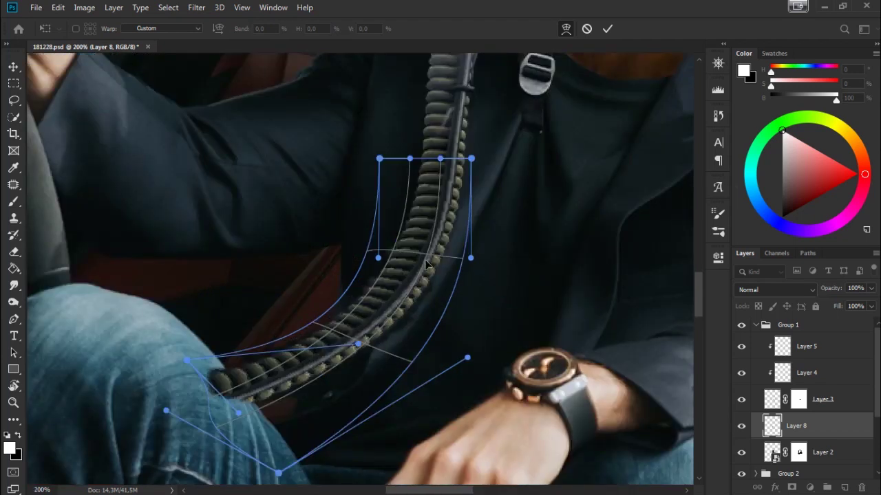
# Step: Refine the upper warp handles to align the hose top with the mask hose, and commit the warp
pyautogui.moveTo(382, 290); pyautogui.dragTo(420, 319)
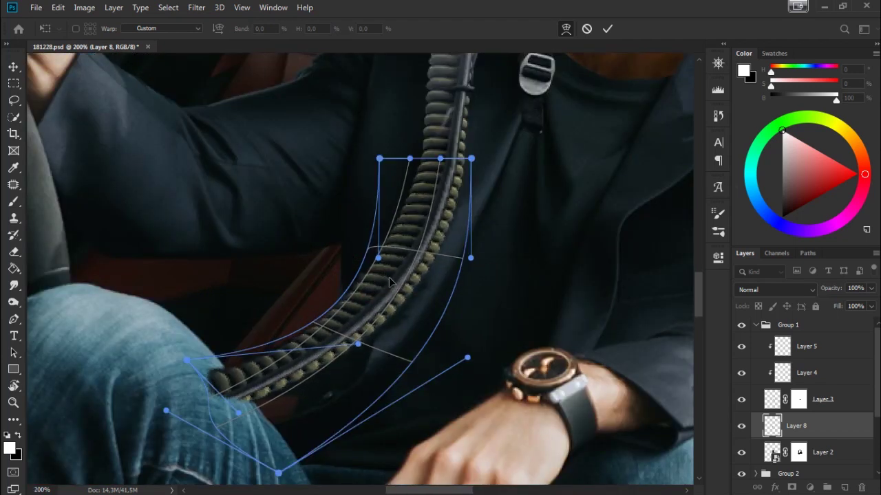
pyautogui.moveTo(419, 318); pyautogui.dragTo(427, 303)
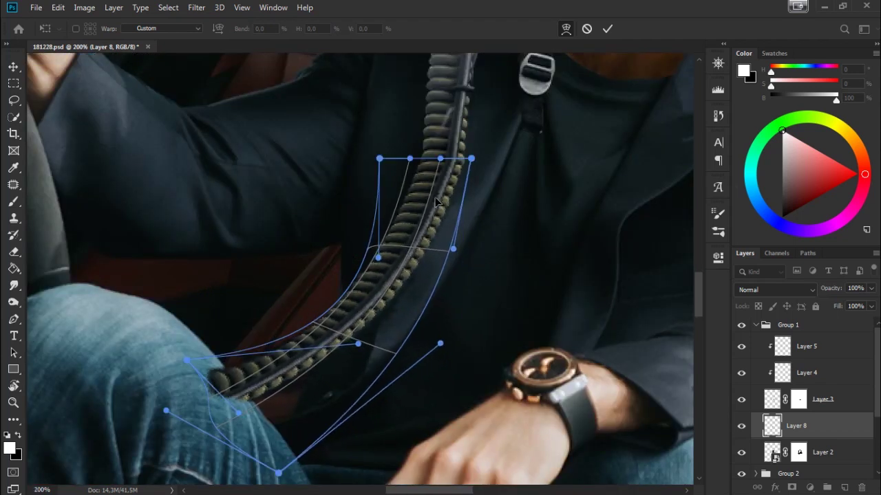
pyautogui.moveTo(410, 215); pyautogui.dragTo(458, 167)
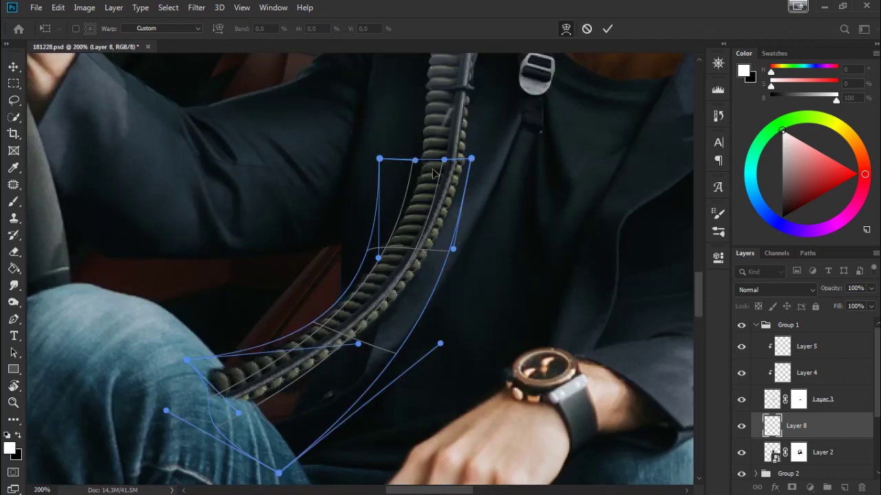
pyautogui.moveTo(401, 222); pyautogui.dragTo(344, 290)
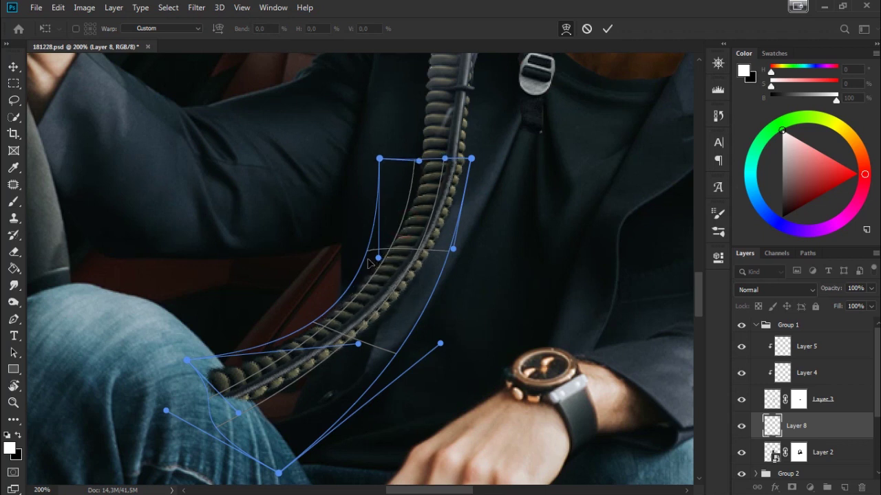
pyautogui.moveTo(405, 205)
pyautogui.mouseDown()
pyautogui.moveTo(435, 181)
pyautogui.moveTo(417, 165)
pyautogui.mouseUp()
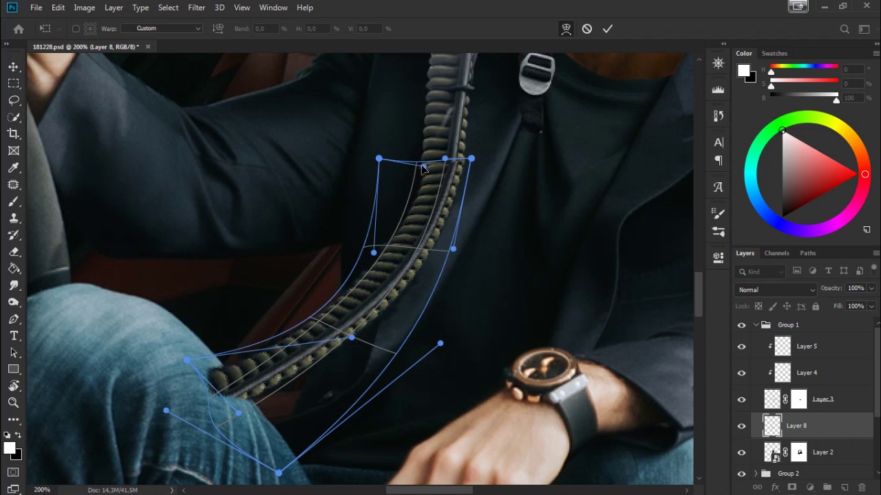
pyautogui.moveTo(416, 163); pyautogui.dragTo(410, 166)
pyautogui.moveTo(399, 206); pyautogui.dragTo(393, 210)
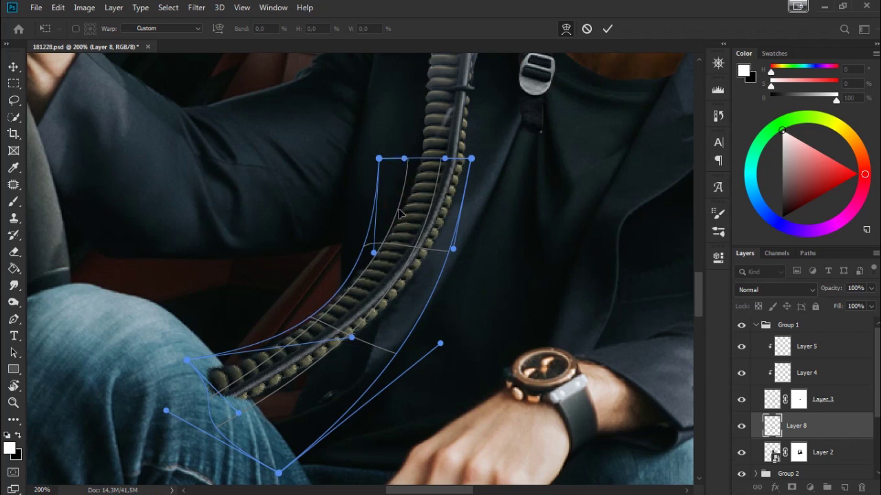
pyautogui.moveTo(408, 164); pyautogui.dragTo(411, 164)
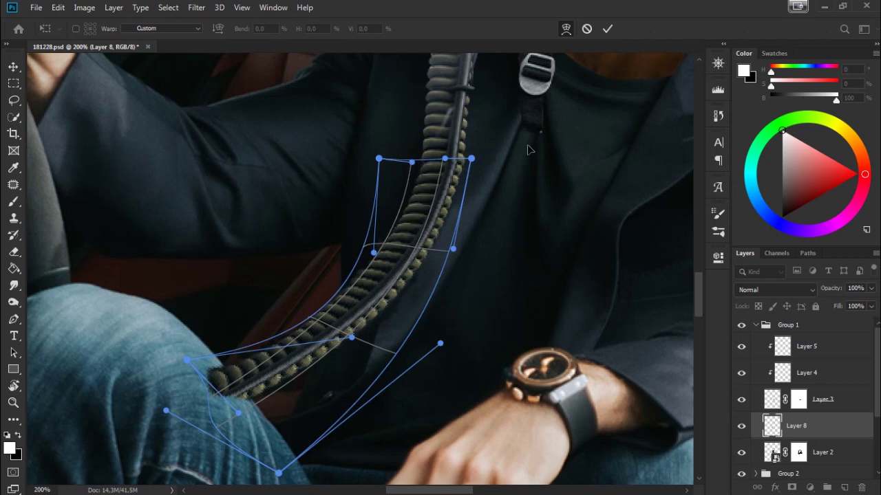
pyautogui.moveTo(449, 234); pyautogui.dragTo(456, 236)
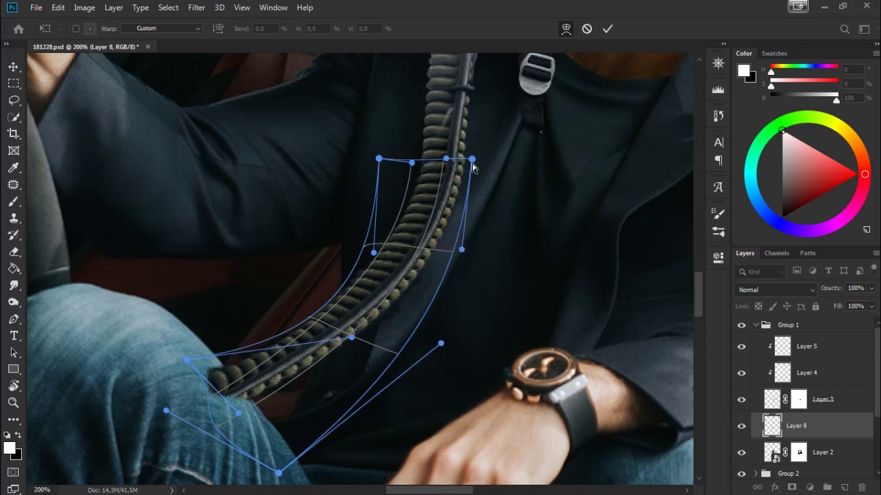
pyautogui.moveTo(471, 160); pyautogui.dragTo(469, 163)
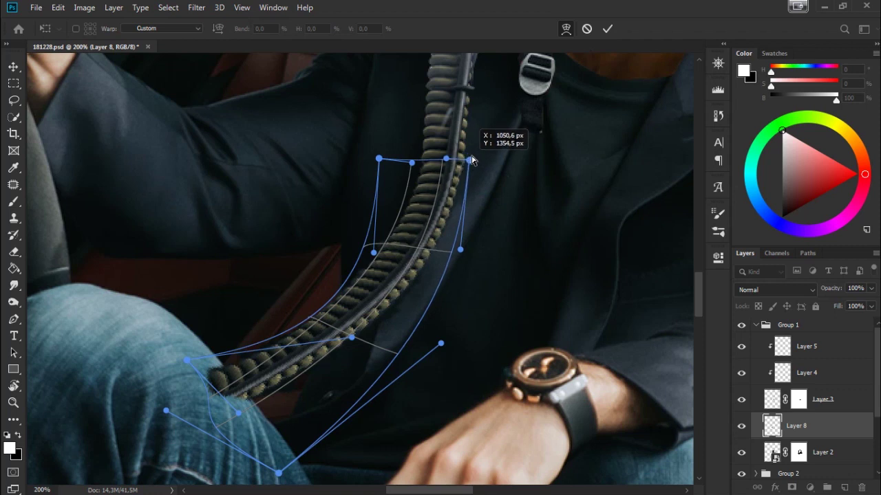
pyautogui.hotkey('ctrl', '-')
pyautogui.hotkey('ctrl', '-')
pyautogui.hotkey('ctrl', '-')
pyautogui.hotkey('ctrl', '+')
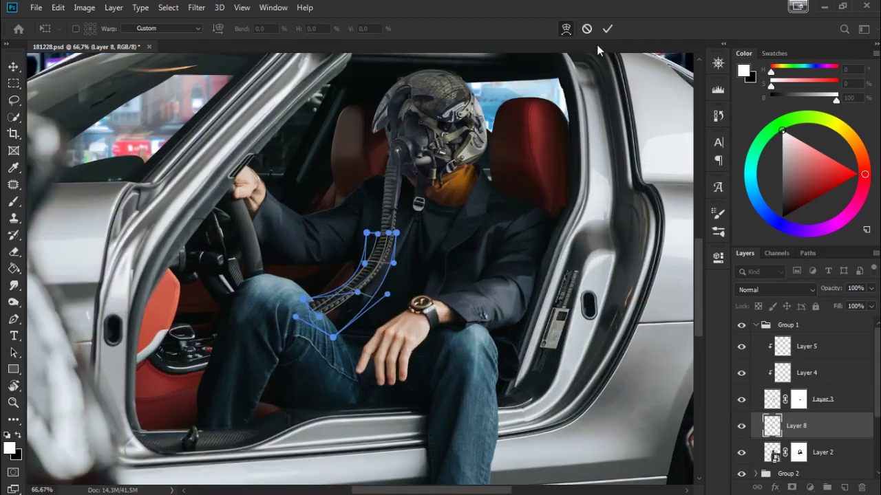
pyautogui.click(606, 31)
pyautogui.hotkey('ctrl', '-')
pyautogui.hotkey('ctrl', '-')
pyautogui.hotkey('ctrl', '-')
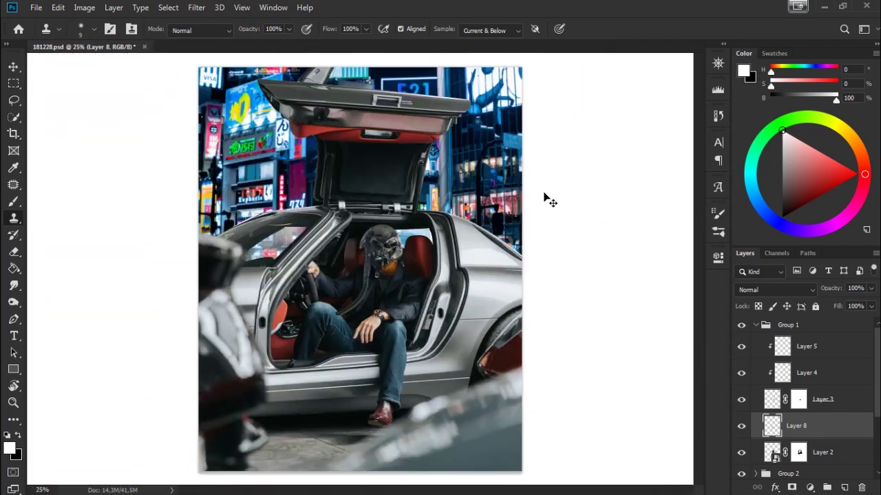
# Step: Add a layer mask to the hose layer and set up a black brush
pyautogui.hotkey('ctrl', '+')
pyautogui.hotkey('ctrl', '+')
pyautogui.hotkey('ctrl', '+')
pyautogui.hotkey('ctrl', '+')
pyautogui.hotkey('ctrl', '+')
pyautogui.hscroll(2, 413, 330)
pyautogui.click(791, 487)
pyautogui.press('x')
pyautogui.press('b')
pyautogui.rightClick(403, 296)
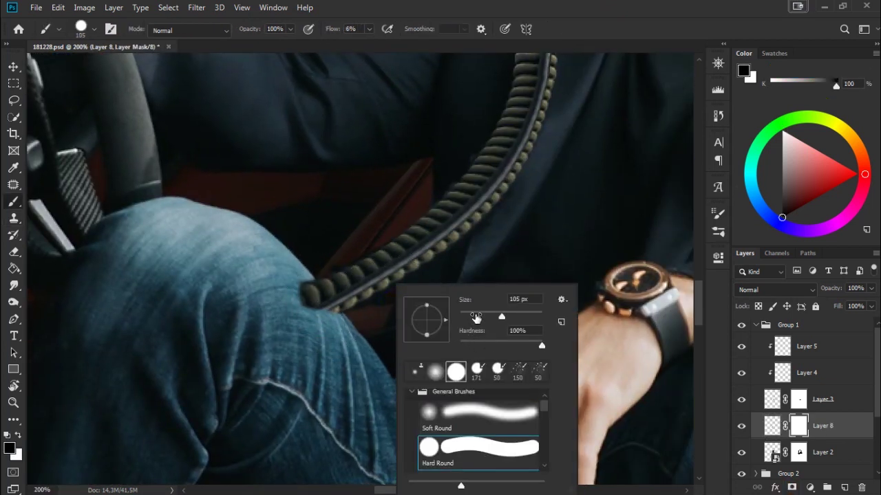
# Step: Convert the hose Layer 8 into a smart object
pyautogui.click(798, 423)
pyautogui.rightClick(805, 425)
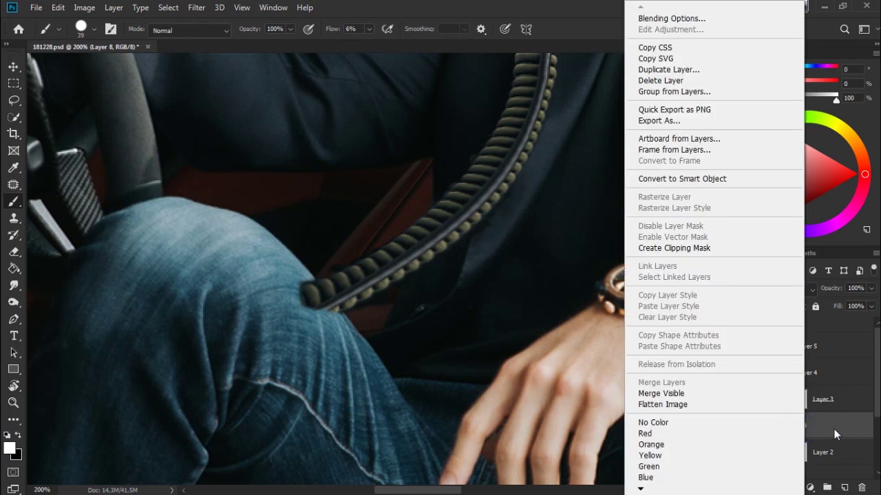
pyautogui.click(655, 255)
pyautogui.scroll(3, 509, 337)
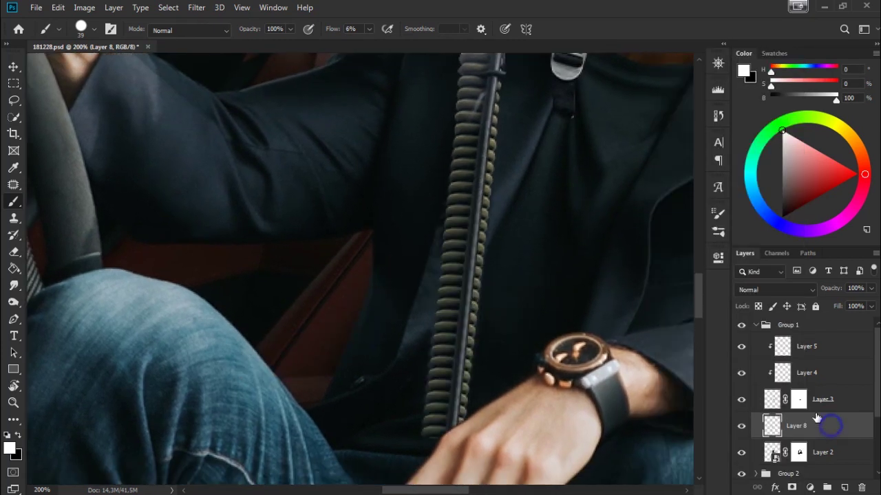
pyautogui.rightClick(826, 425)
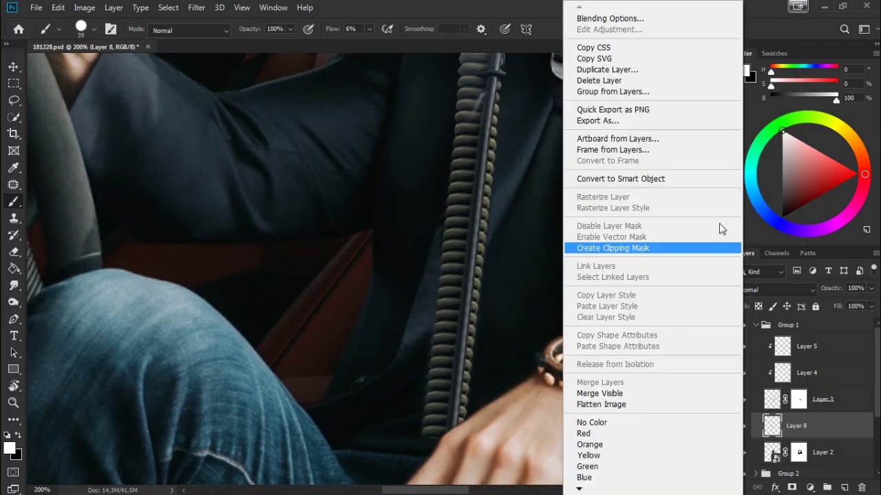
pyautogui.click(678, 179)
pyautogui.hotkey('ctrl', 't')
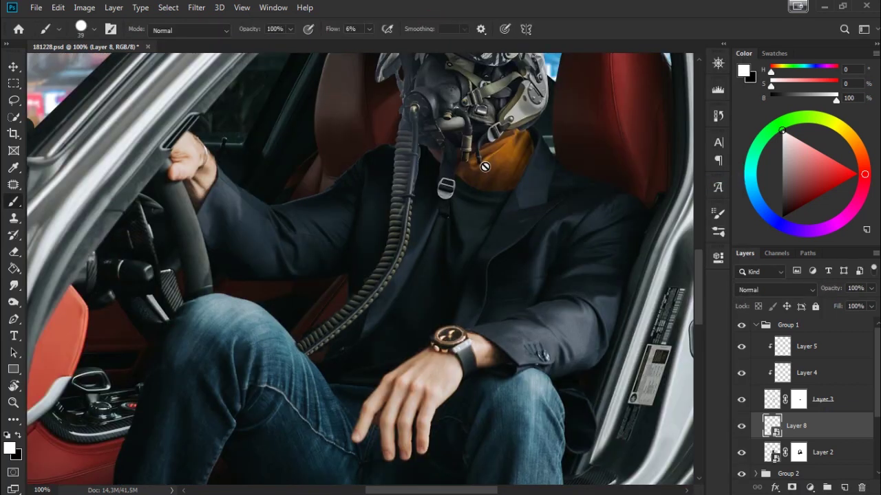
# Step: Add a layer mask to the hose smart object and raise the brush flow to 100%
pyautogui.click(795, 486)
pyautogui.hotkey('ctrl', '+')
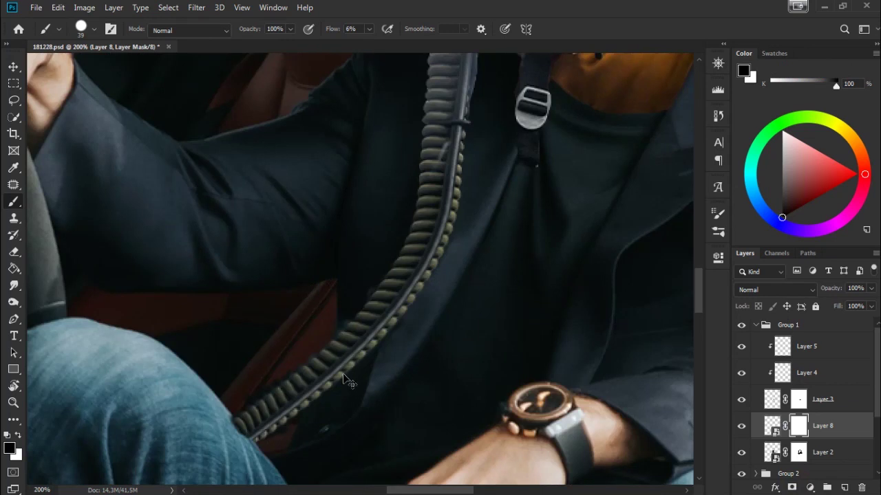
pyautogui.moveTo(329, 365); pyautogui.dragTo(418, 276)
pyautogui.moveTo(329, 35); pyautogui.dragTo(393, 291)
pyautogui.rightClick(397, 283)
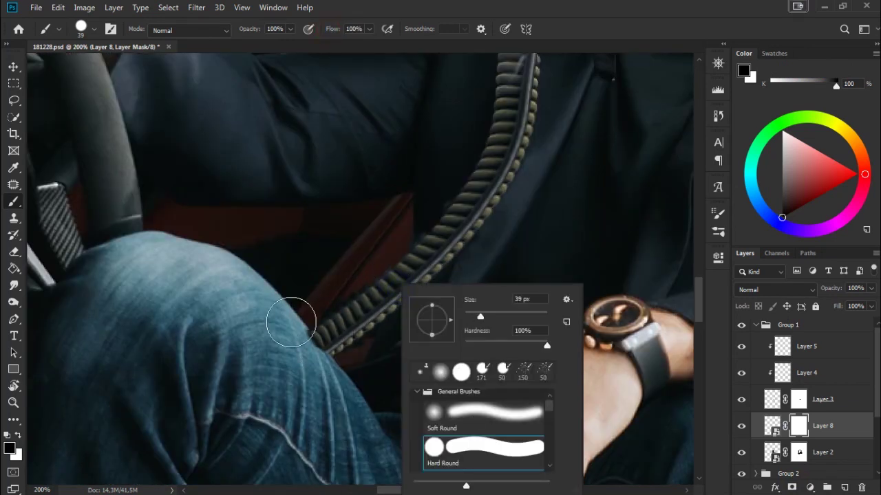
pyautogui.press('Escape')
# Step: Paint small mask dabs to blend the hose end into the jacket beside the knee
pyautogui.press('x')
pyautogui.moveTo(363, 348); pyautogui.dragTo(351, 331)
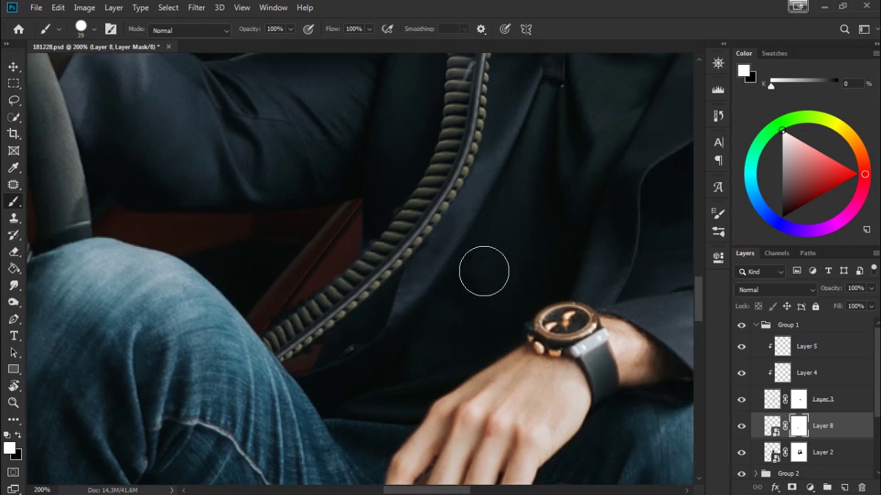
pyautogui.rightClick(502, 251)
pyautogui.press('Escape')
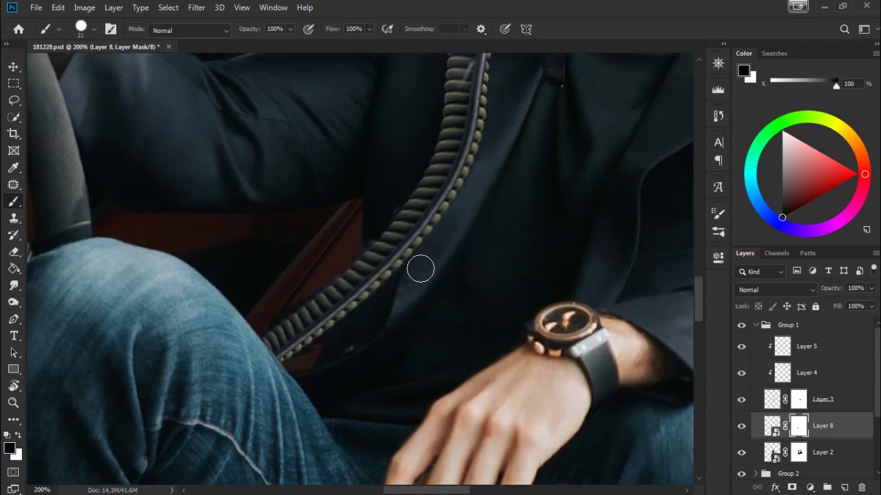
pyautogui.click(311, 365)
pyautogui.click(303, 365)
pyautogui.click(392, 181)
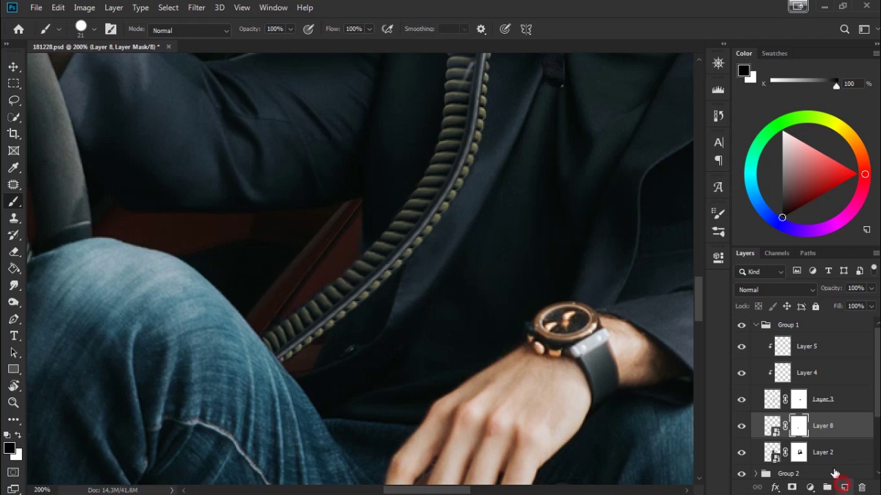
# Step: Add Layer 9 clipped to the hose layer and set up a black soft brush
pyautogui.click(844, 488)
pyautogui.rightClick(822, 418)
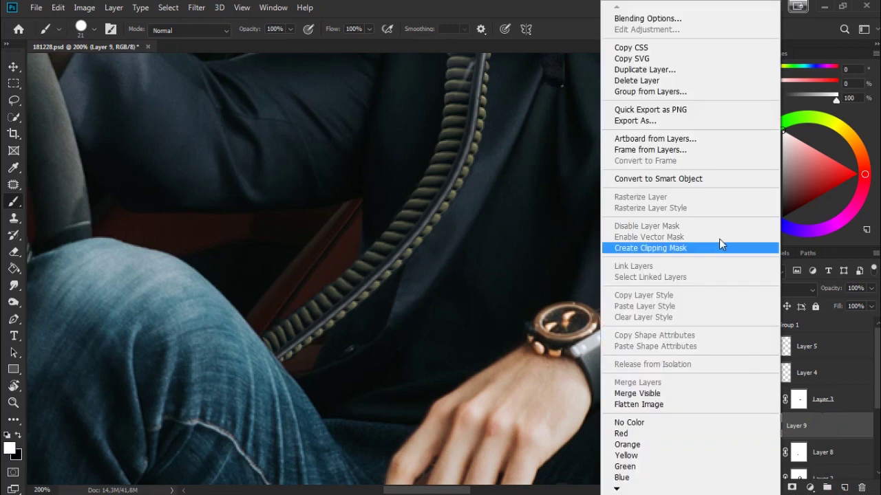
pyautogui.click(720, 245)
pyautogui.click(19, 436)
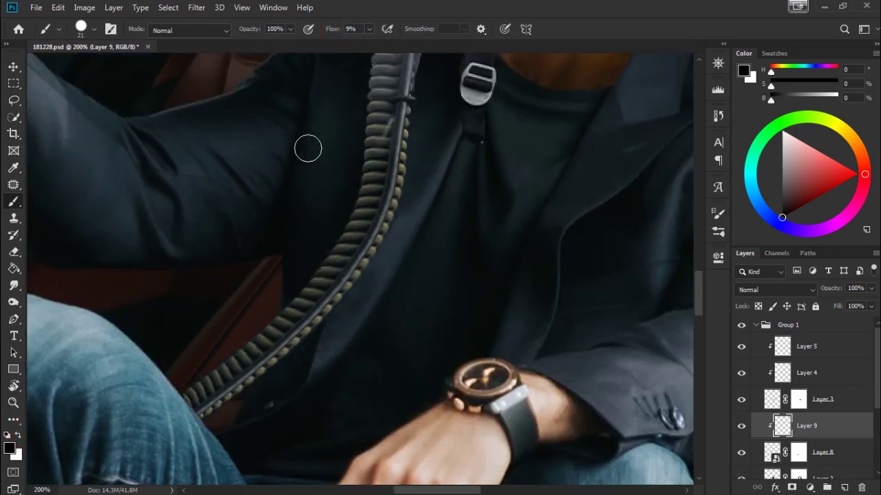
pyautogui.rightClick(315, 241)
pyautogui.moveTo(361, 275); pyautogui.dragTo(441, 275)
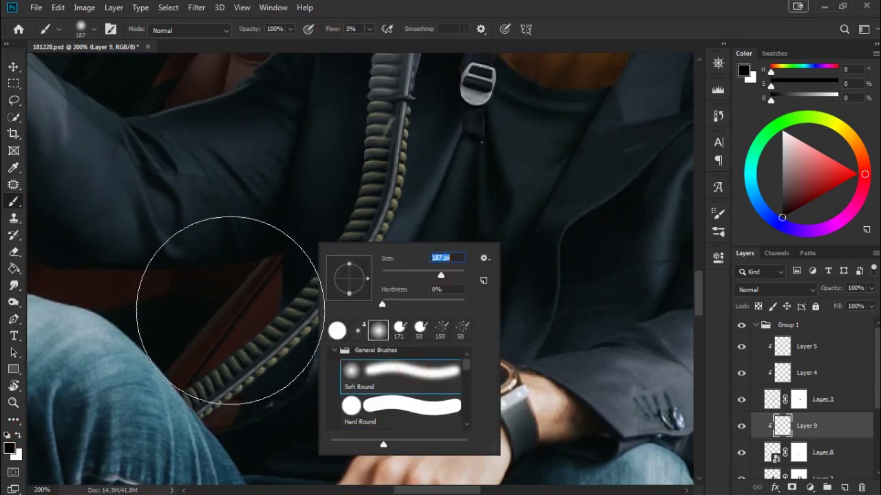
pyautogui.click(417, 271)
pyautogui.click(167, 362)
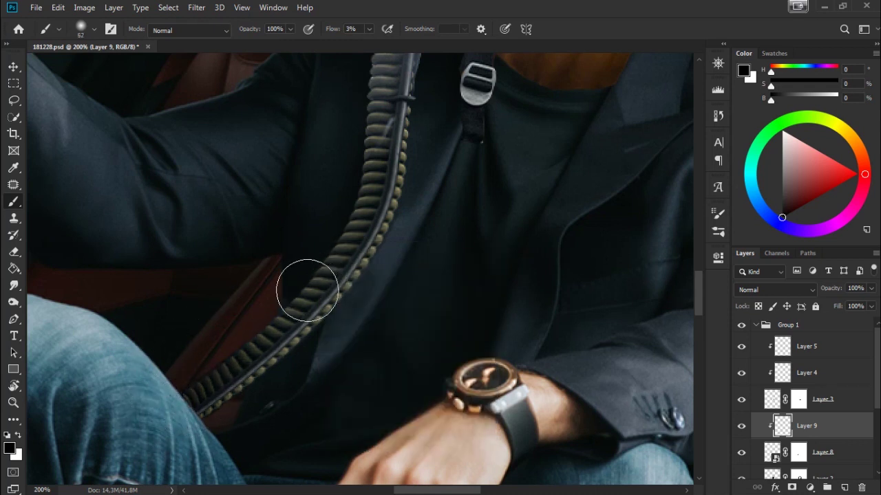
# Step: Add clipped Layer 10 and softly darken the jacket beside the air hose with black
pyautogui.moveTo(524, 263)
pyautogui.mouseDown()
pyautogui.moveTo(566, 289)
pyautogui.moveTo(512, 358)
pyautogui.mouseUp()
pyautogui.hotkey('ctrl', '-')
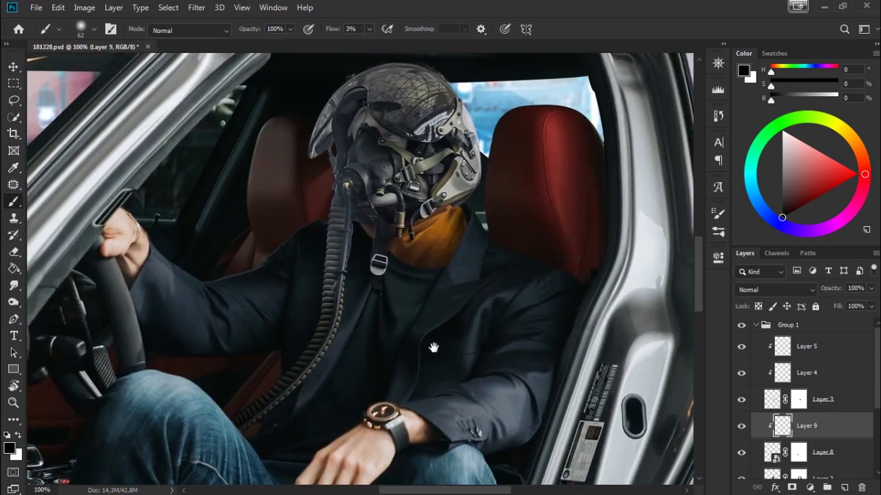
pyautogui.scroll(-2, 836, 447)
pyautogui.click(843, 488)
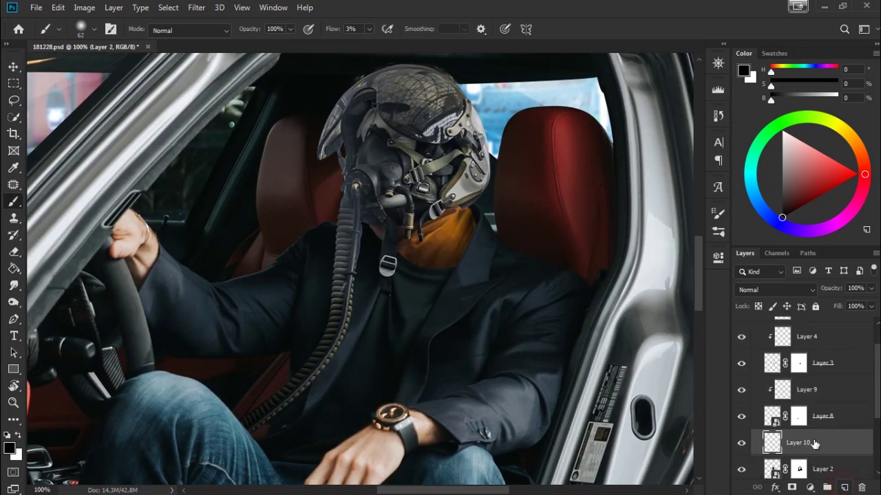
pyautogui.rightClick(732, 389)
pyautogui.click(657, 246)
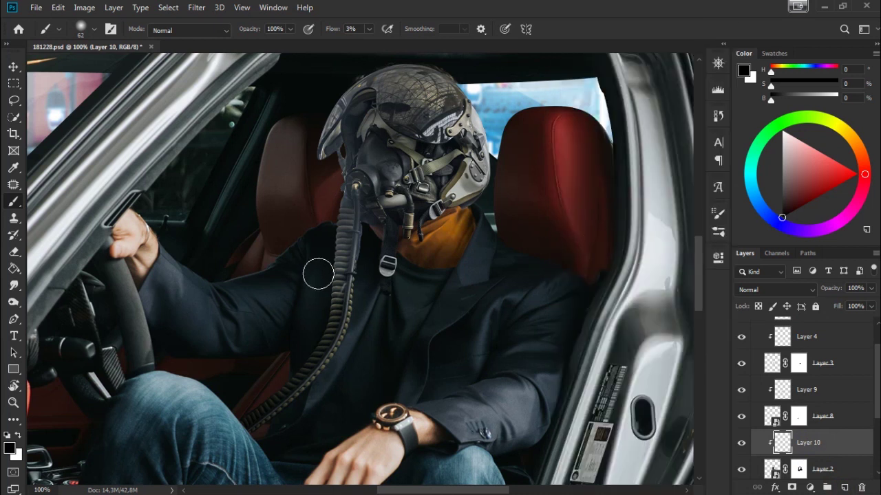
pyautogui.moveTo(325, 261); pyautogui.dragTo(356, 270)
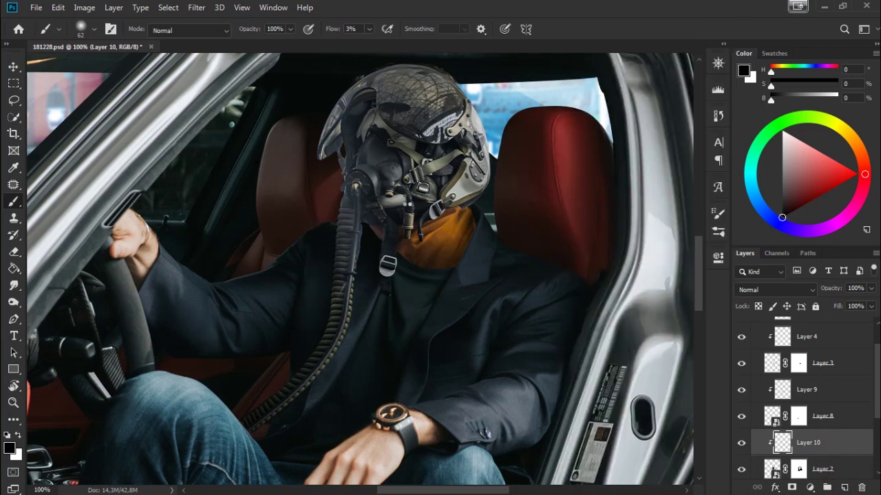
pyautogui.moveTo(355, 251); pyautogui.dragTo(399, 300)
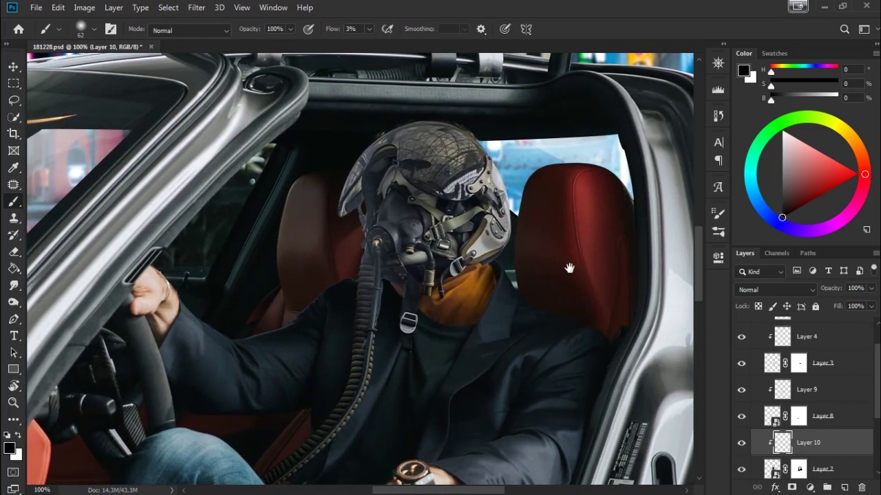
pyautogui.click(810, 487)
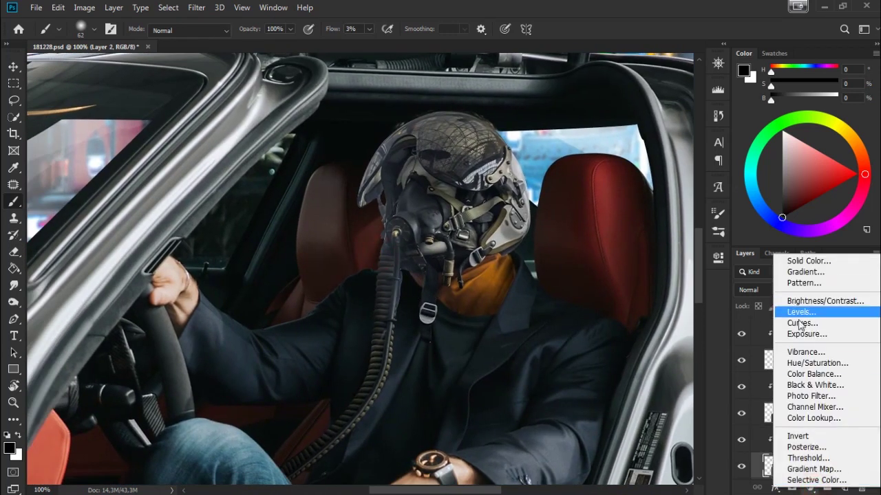
# Step: Add a Curves adjustment with shadow and highlight points forming an S-curve
pyautogui.click(823, 324)
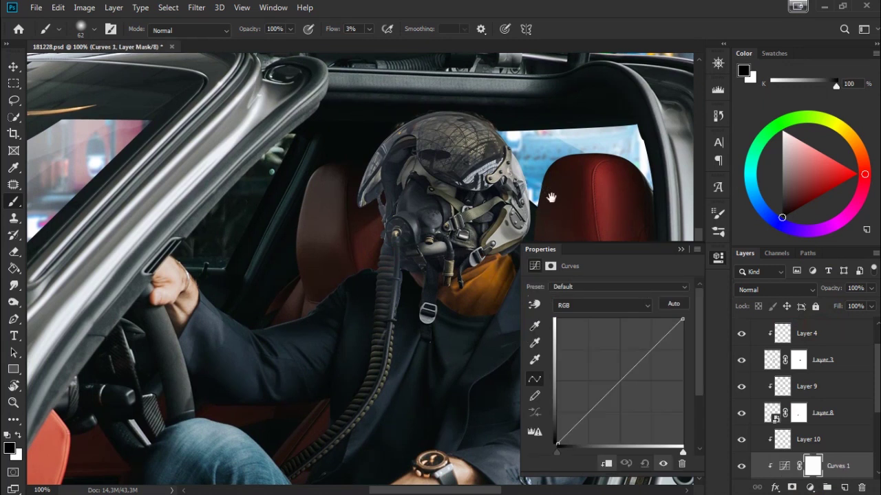
pyautogui.moveTo(556, 191); pyautogui.dragTo(393, 204)
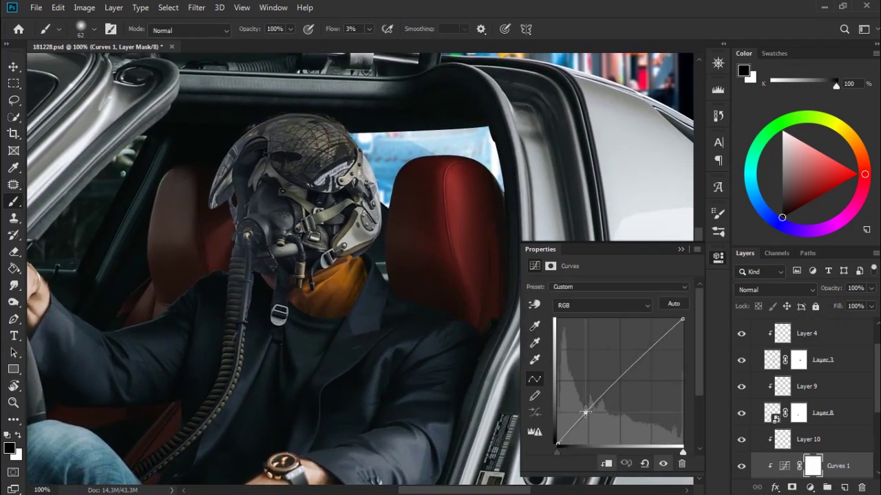
pyautogui.moveTo(579, 411); pyautogui.dragTo(590, 417)
pyautogui.click(633, 375)
pyautogui.moveTo(633, 375); pyautogui.dragTo(625, 381)
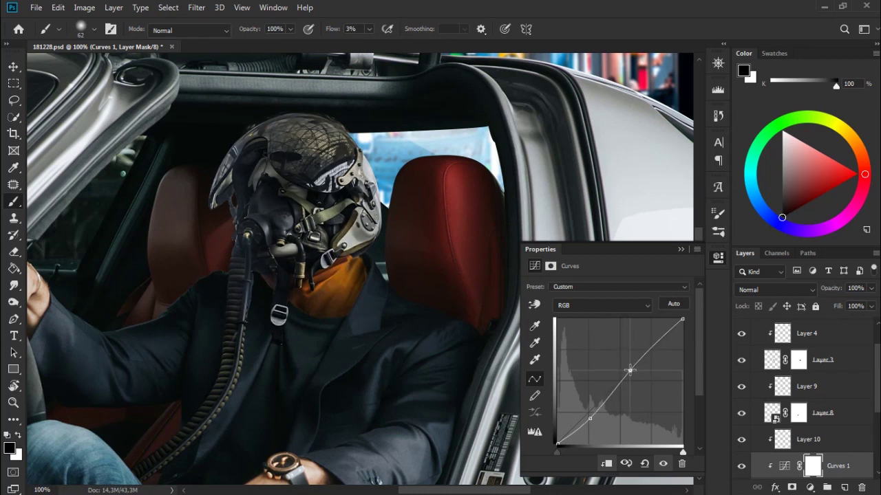
pyautogui.moveTo(659, 343); pyautogui.dragTo(658, 337)
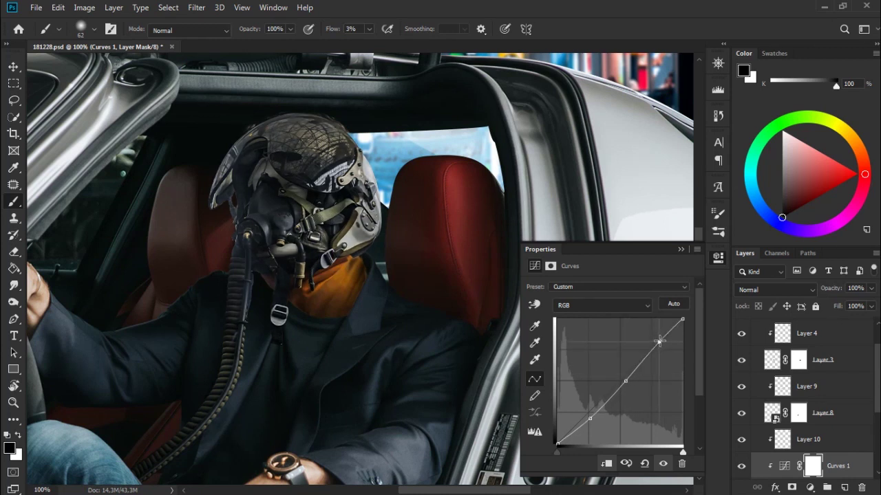
pyautogui.moveTo(624, 380); pyautogui.dragTo(624, 380)
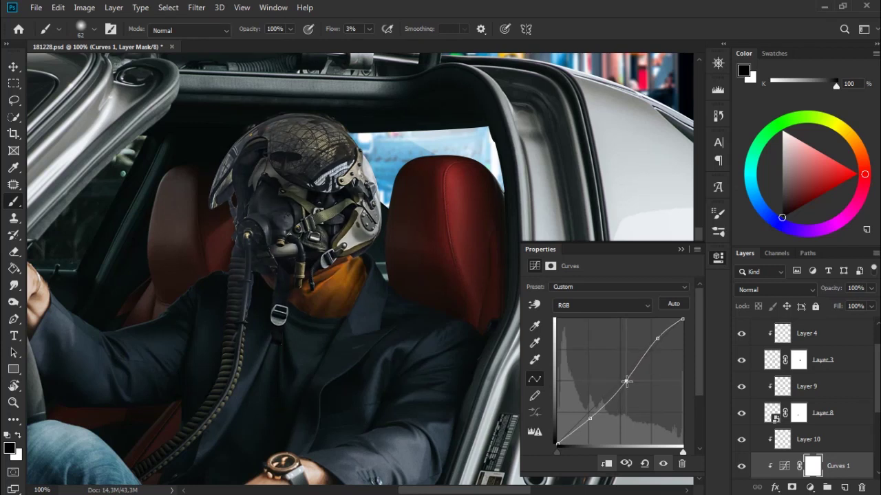
pyautogui.moveTo(590, 419); pyautogui.dragTo(599, 413)
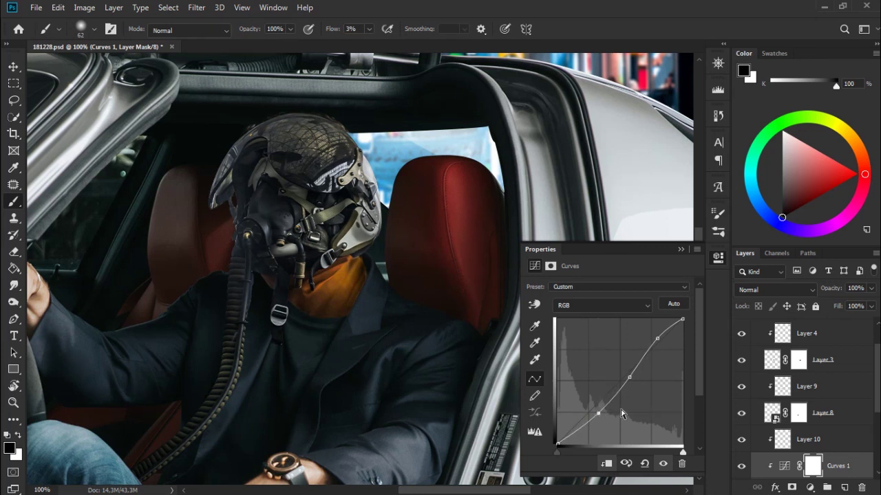
# Step: Refine the curve points, compare with Curves toggled off, and fit the image on screen
pyautogui.hotkey('ctrl', '-')
pyautogui.hotkey('ctrl', '-')
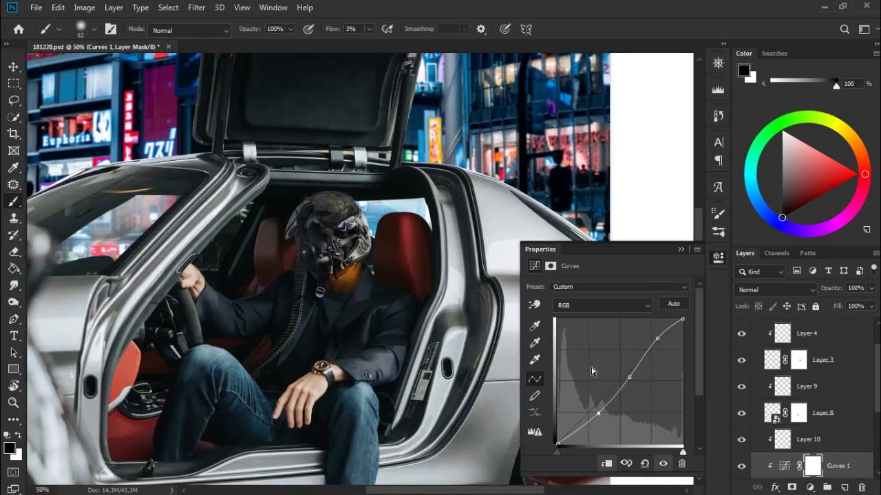
pyautogui.moveTo(654, 339); pyautogui.dragTo(655, 337)
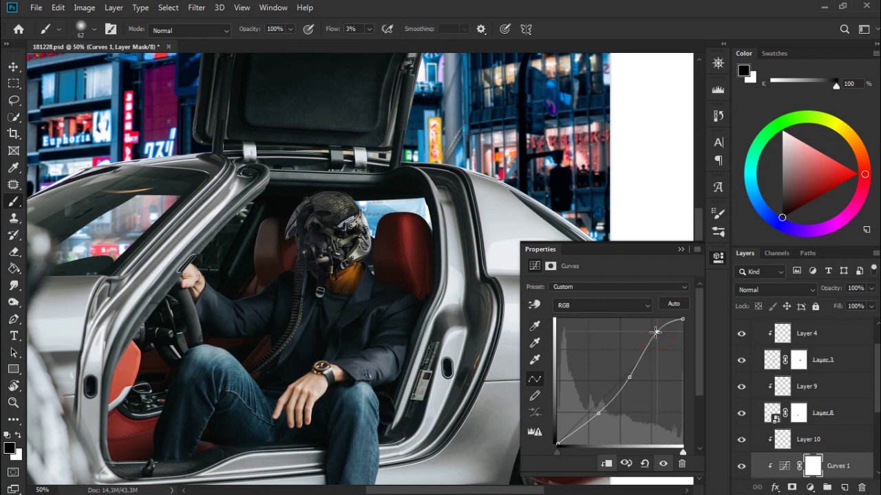
pyautogui.moveTo(633, 377); pyautogui.dragTo(629, 374)
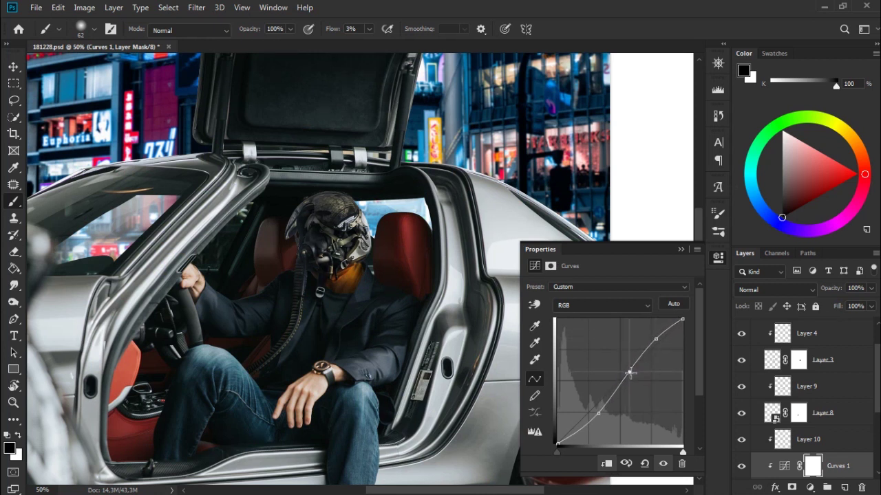
pyautogui.hotkey('ctrl', '-')
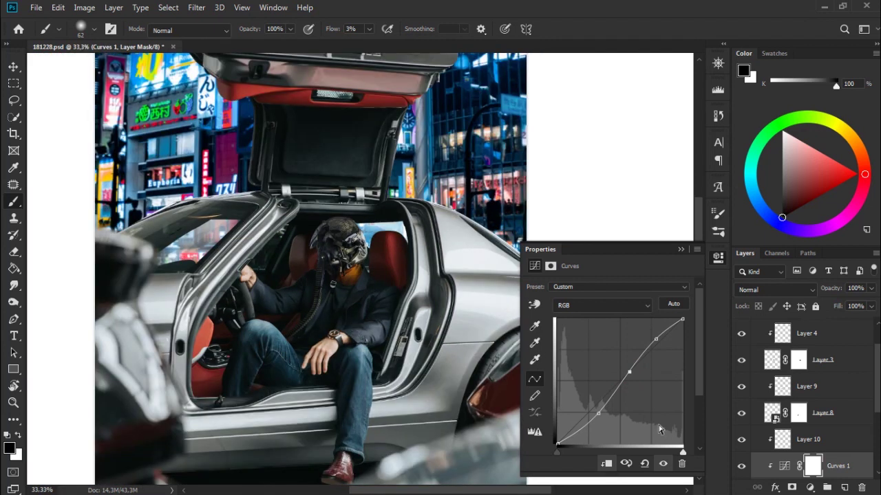
pyautogui.click(663, 465)
pyautogui.click(663, 466)
pyautogui.click(681, 250)
pyautogui.hotkey('ctrl', '0')
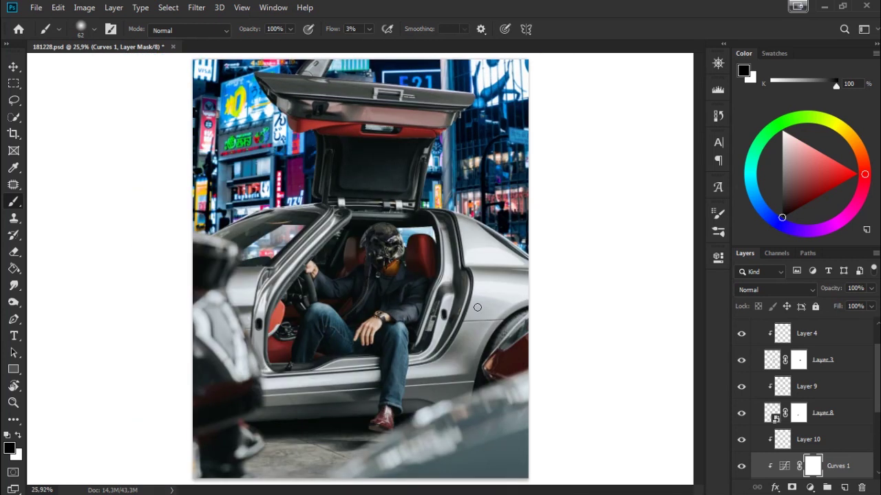
# Step: Collapse Group 1 and add a new Group 3 with Layer 11 above Group 2
pyautogui.scroll(5, 845, 389)
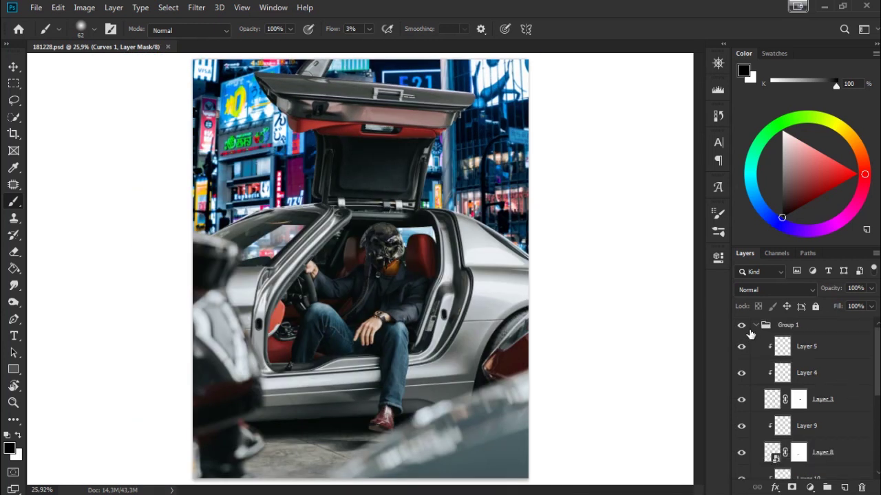
pyautogui.click(759, 328)
pyautogui.click(813, 366)
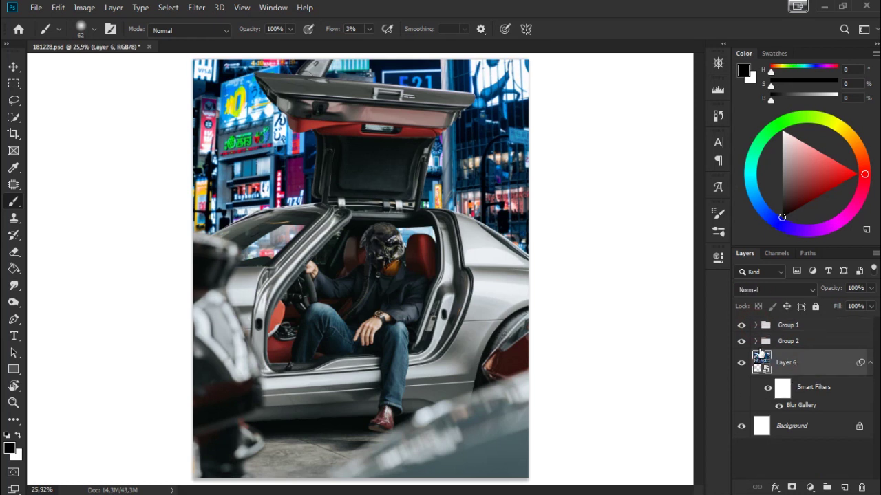
pyautogui.click(800, 345)
pyautogui.click(829, 487)
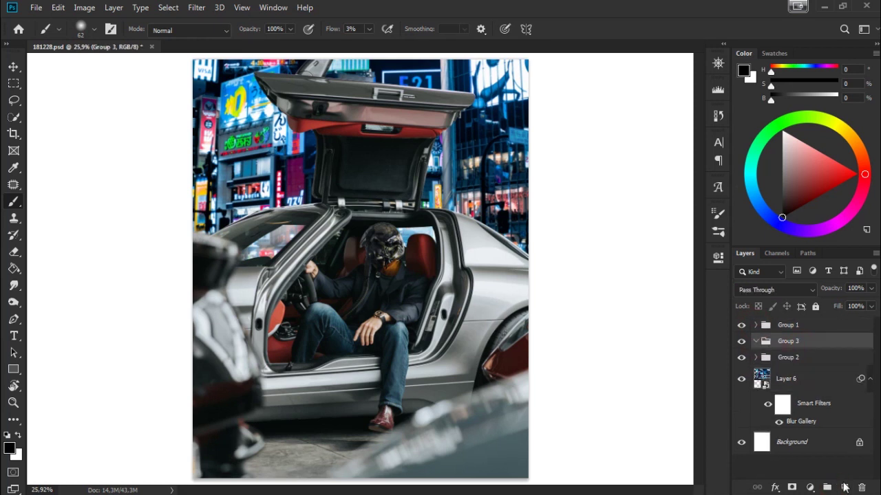
pyautogui.rightClick(743, 349)
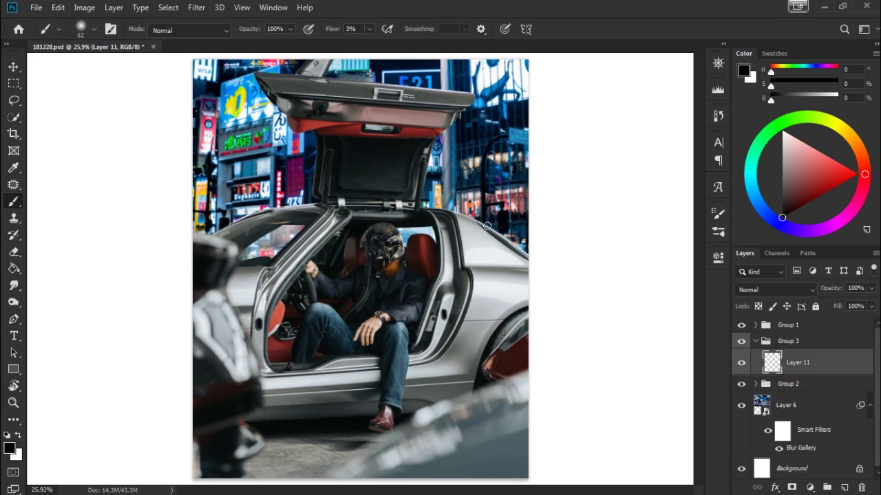
pyautogui.scroll(-3, 458, 292)
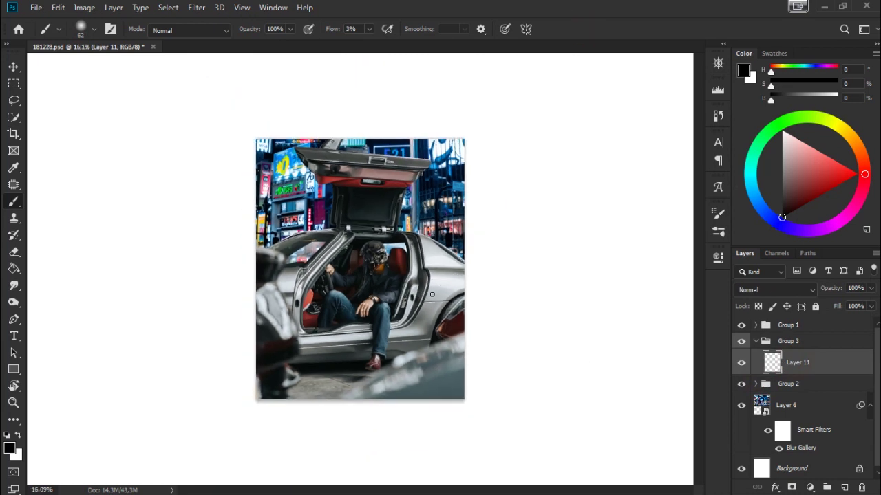
# Step: Darken the bottom of the photo on Layer 11 with a 1102 px black brush
pyautogui.rightClick(386, 325)
pyautogui.moveTo(513, 316); pyautogui.dragTo(525, 316)
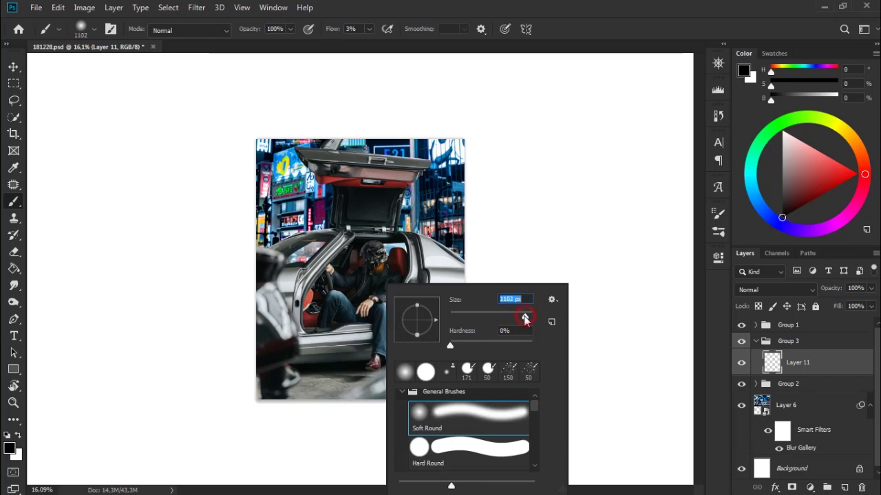
pyautogui.click(197, 319)
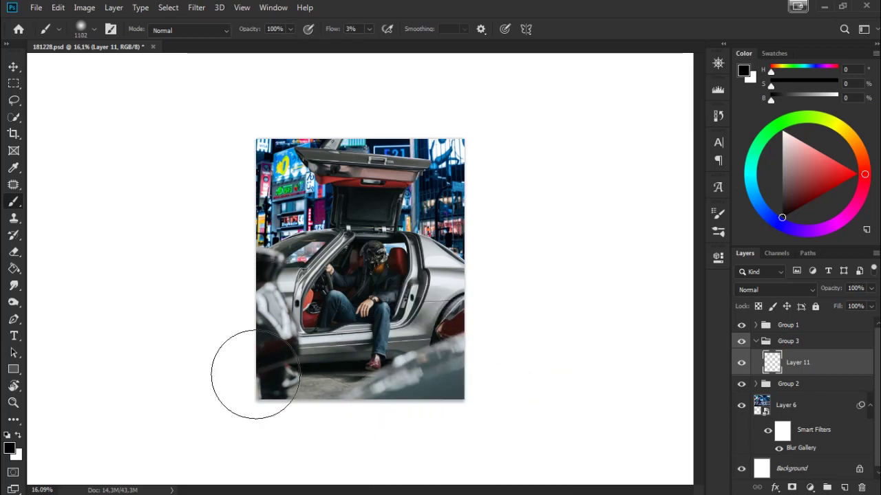
pyautogui.moveTo(252, 369); pyautogui.dragTo(440, 375)
# Step: Set Layer 11 to Overlay, comparing it against Normal blending and hidden
pyautogui.click(741, 362)
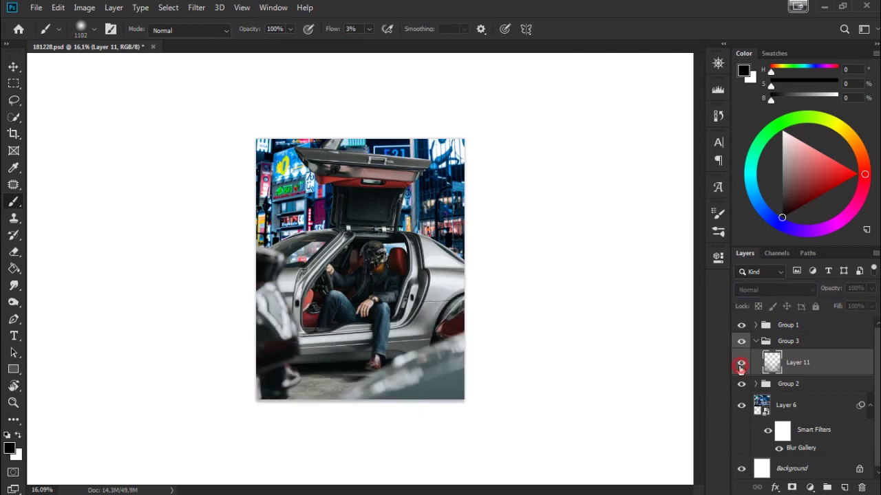
pyautogui.click(749, 290)
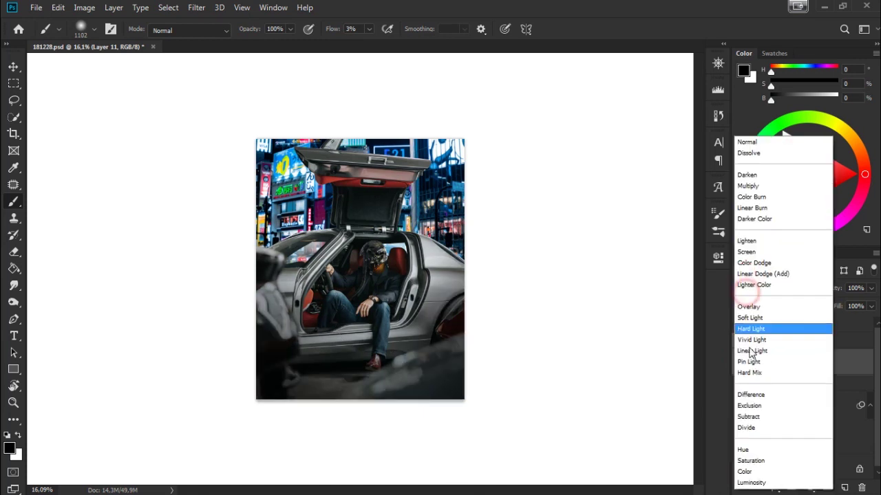
pyautogui.click(750, 310)
pyautogui.click(742, 363)
pyautogui.click(742, 366)
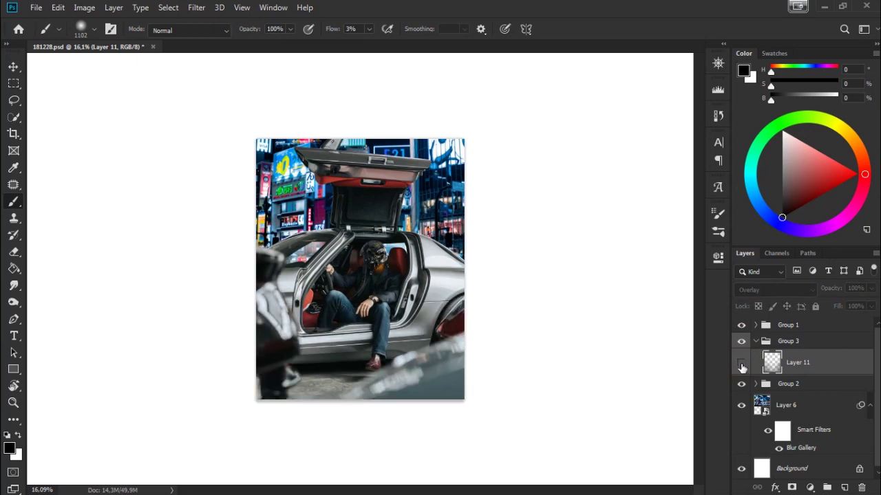
pyautogui.click(742, 366)
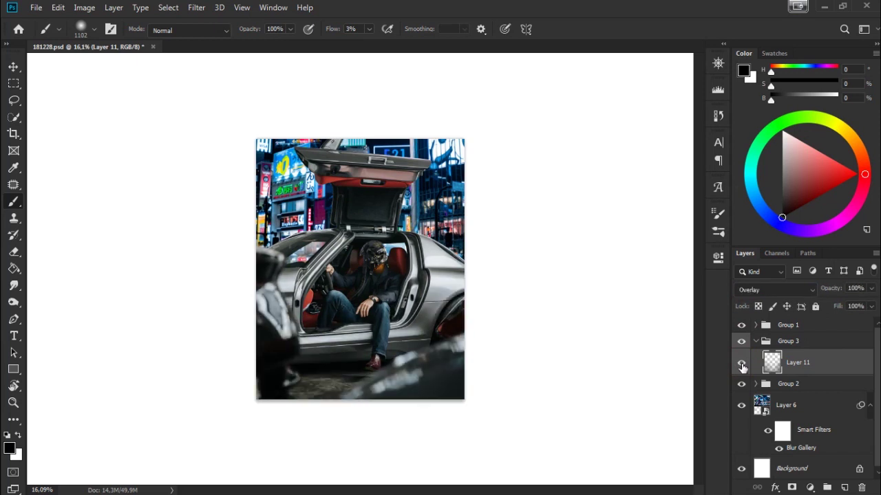
pyautogui.hotkey('ctrl', 'z')
pyautogui.click(741, 366)
pyautogui.click(742, 366)
pyautogui.hotkey('ctrl', 'shift', 'z')
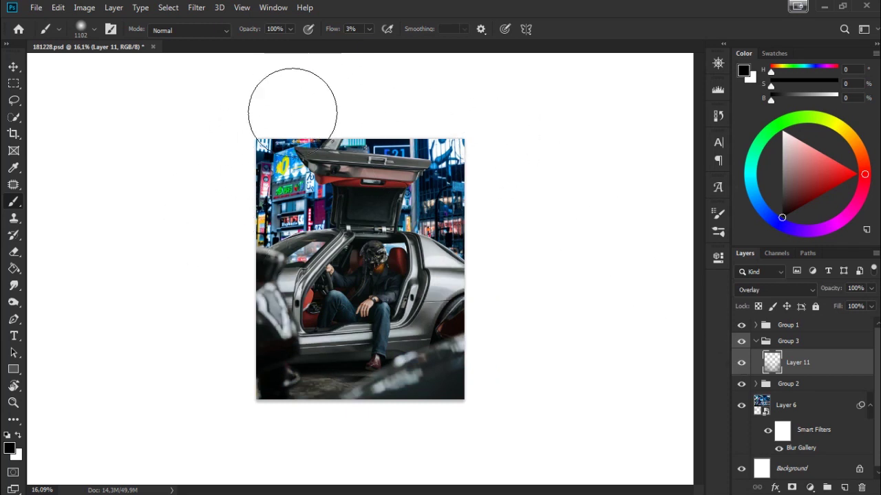
# Step: Set the brush flow to 9%
pyautogui.hotkey('shift', '0')
pyautogui.hotkey('shift', '9')
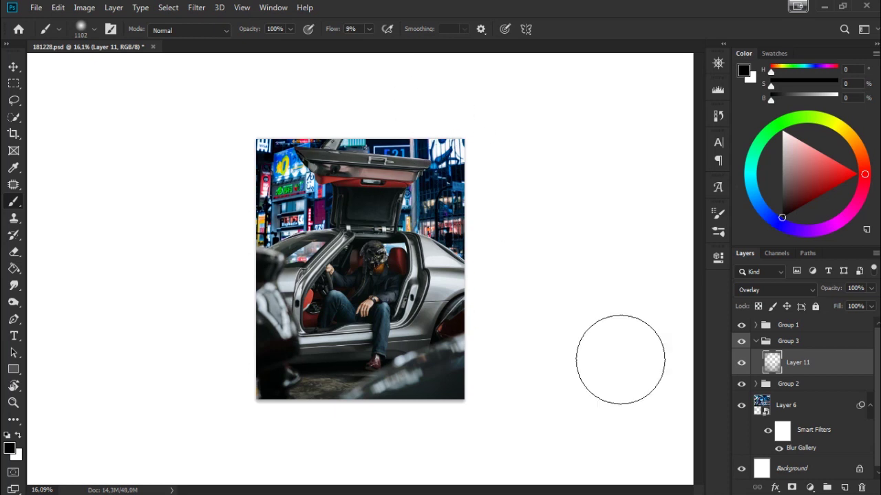
pyautogui.click(809, 488)
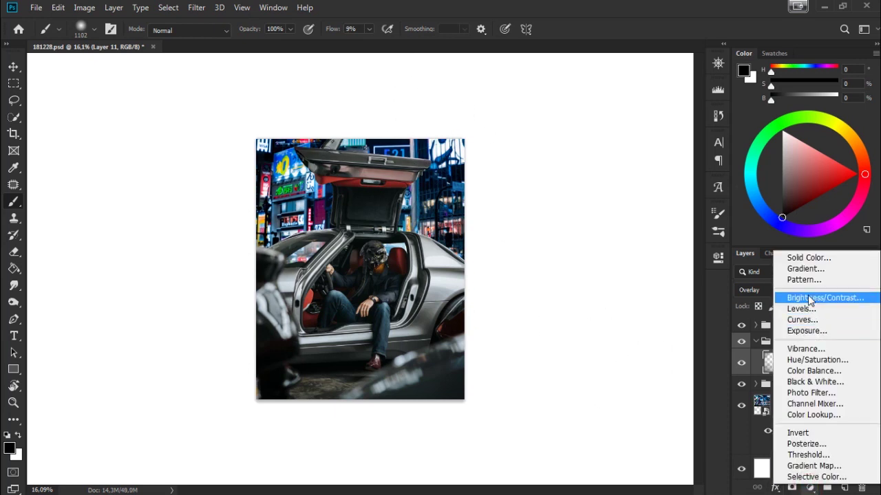
# Step: Add a Brightness/Contrast adjustment at -89 brightness and fill its mask with black
pyautogui.click(809, 295)
pyautogui.moveTo(606, 320); pyautogui.dragTo(562, 330)
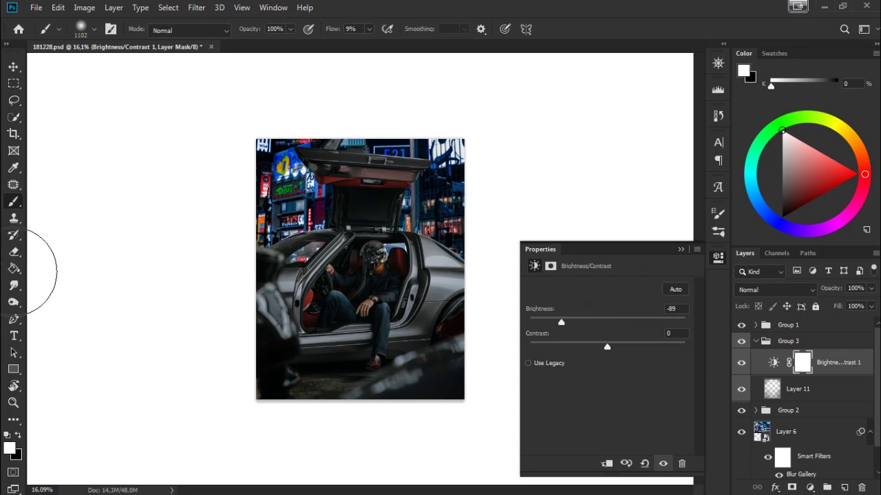
pyautogui.click(16, 269)
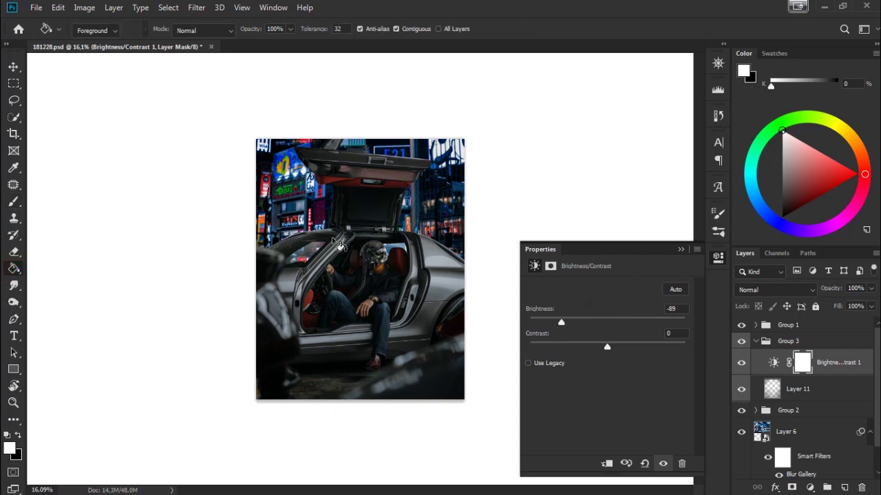
pyautogui.click(18, 438)
pyautogui.hotkey('alt', 'BackSpace')
# Step: Paint white around the photo's edges on the mask, with brush flow at 9%
pyautogui.click(19, 438)
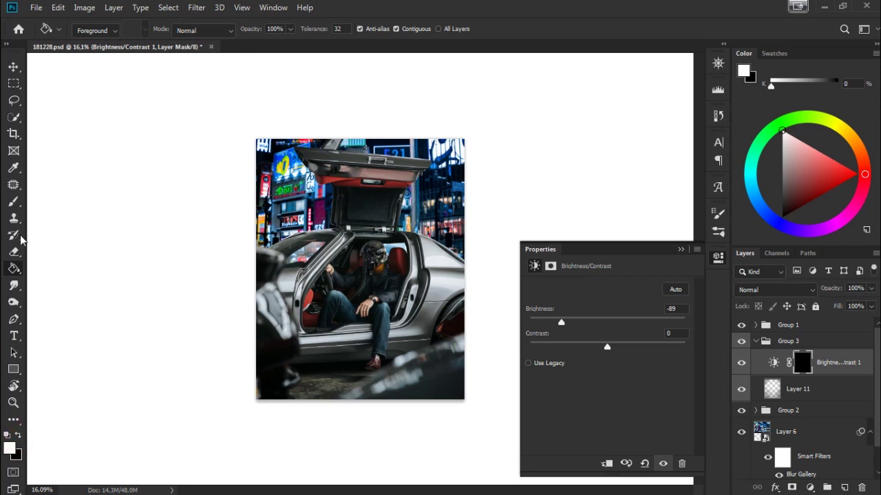
pyautogui.click(19, 204)
pyautogui.moveTo(383, 43); pyautogui.dragTo(615, 79)
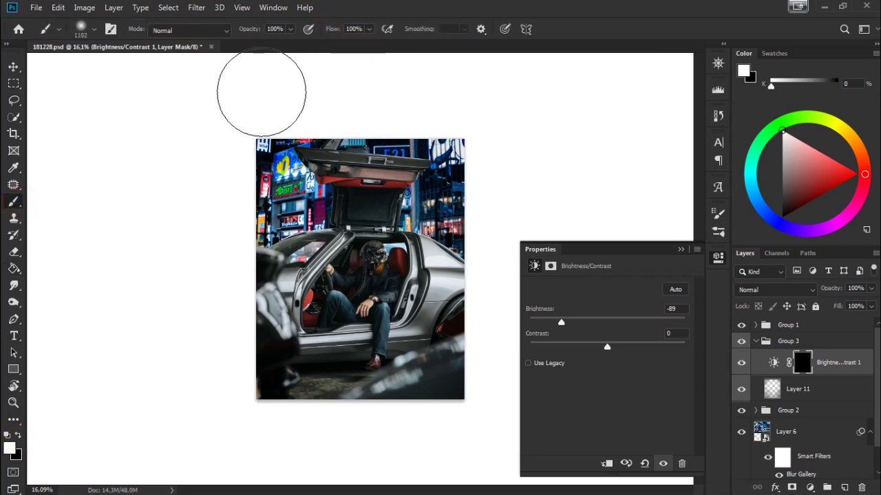
pyautogui.moveTo(491, 365)
pyautogui.mouseDown()
pyautogui.moveTo(337, 450)
pyautogui.moveTo(344, 391)
pyautogui.mouseUp()
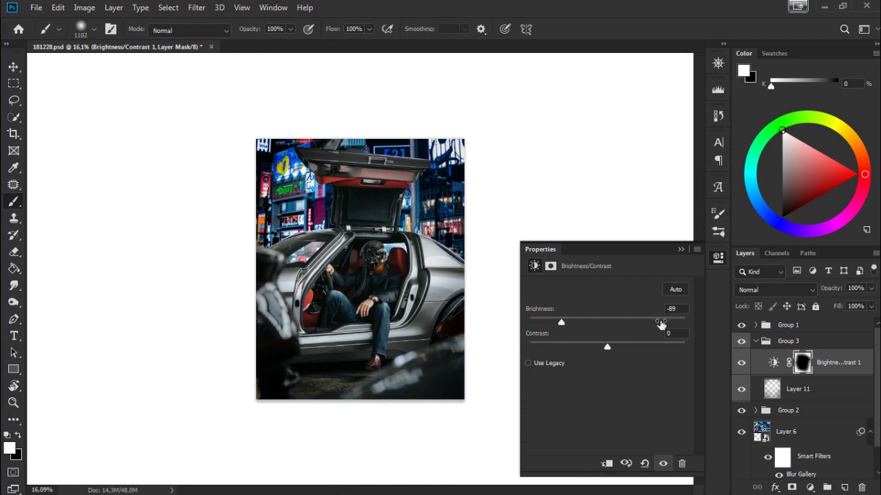
pyautogui.click(663, 465)
pyautogui.click(663, 464)
pyautogui.click(662, 465)
pyautogui.write('9')
pyautogui.press('Return')
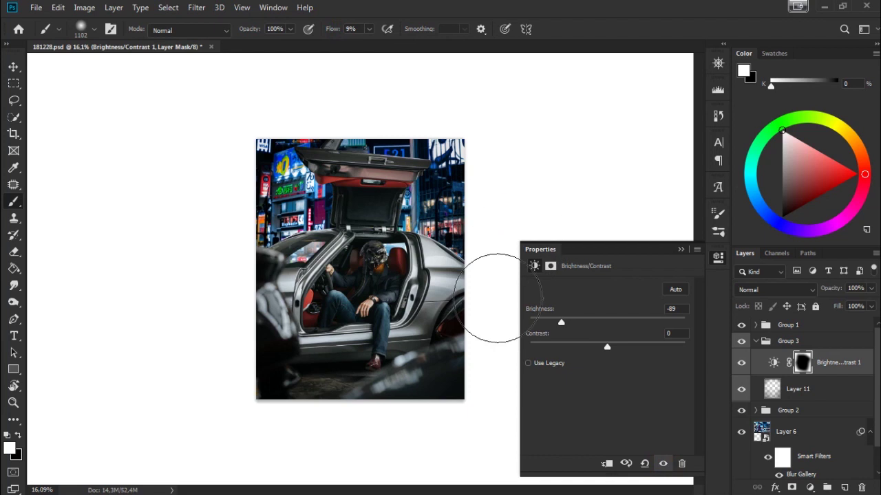
# Step: Compare the vignette on and off, fit the image on screen, and collapse Group 3
pyautogui.click(664, 465)
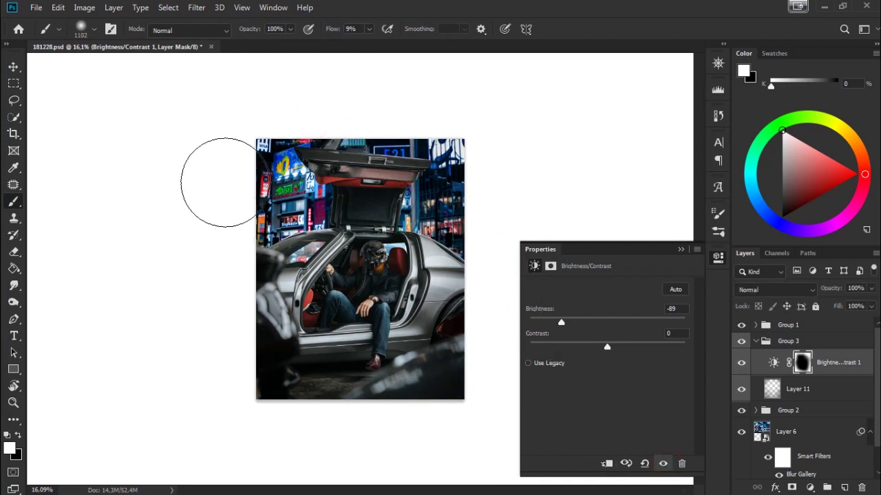
pyautogui.click(665, 465)
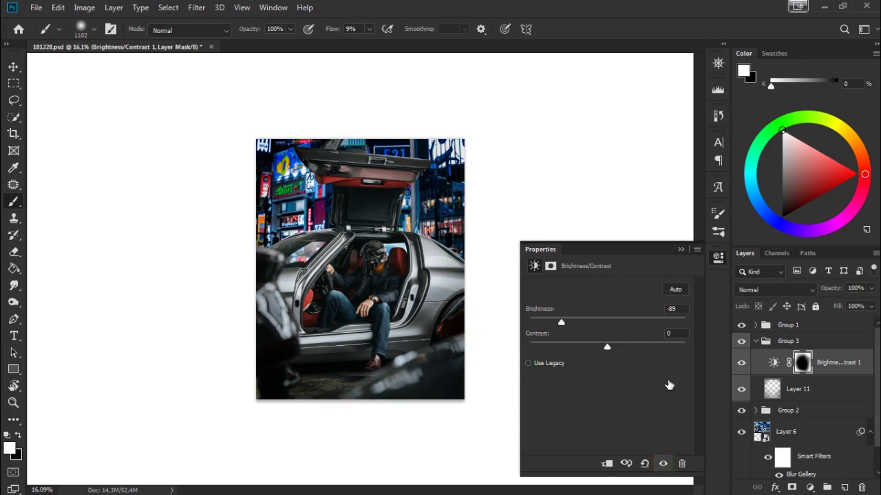
pyautogui.click(681, 250)
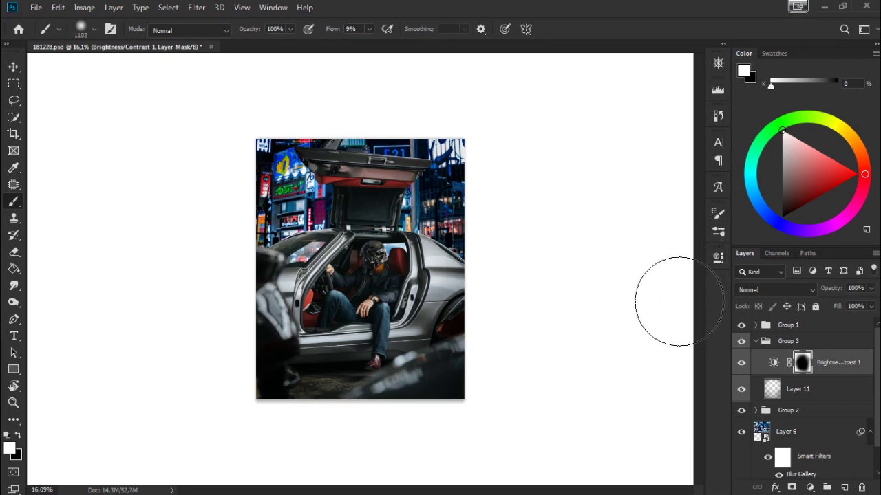
pyautogui.hotkey('ctrl', '0')
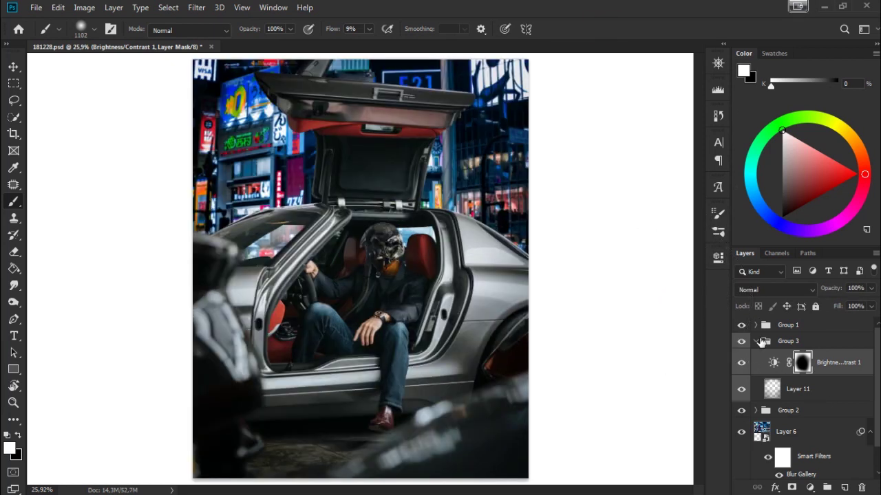
pyautogui.click(758, 342)
pyautogui.click(755, 341)
pyautogui.click(756, 325)
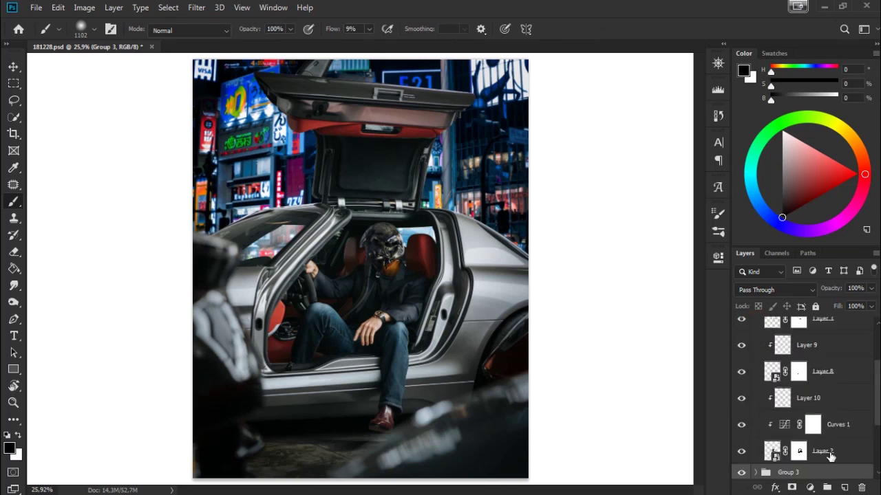
# Step: Select helmet Layer 2, zoom in, and compare the helmet and neck patch layers on and off
pyautogui.click(822, 451)
pyautogui.hotkey('ctrl', '+')
pyautogui.hotkey('ctrl', '+')
pyautogui.hotkey('ctrl', '+')
pyautogui.hotkey('ctrl', '+')
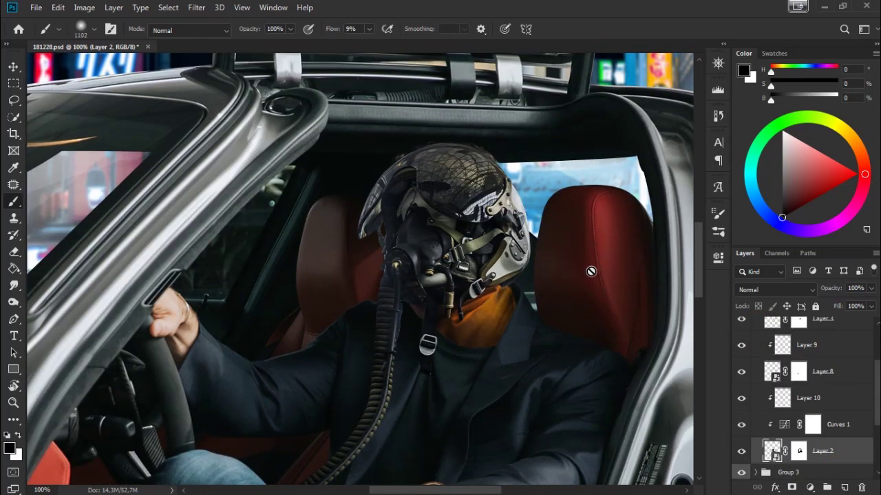
pyautogui.hscroll(2, 590, 271)
pyautogui.click(741, 451)
pyautogui.click(741, 451)
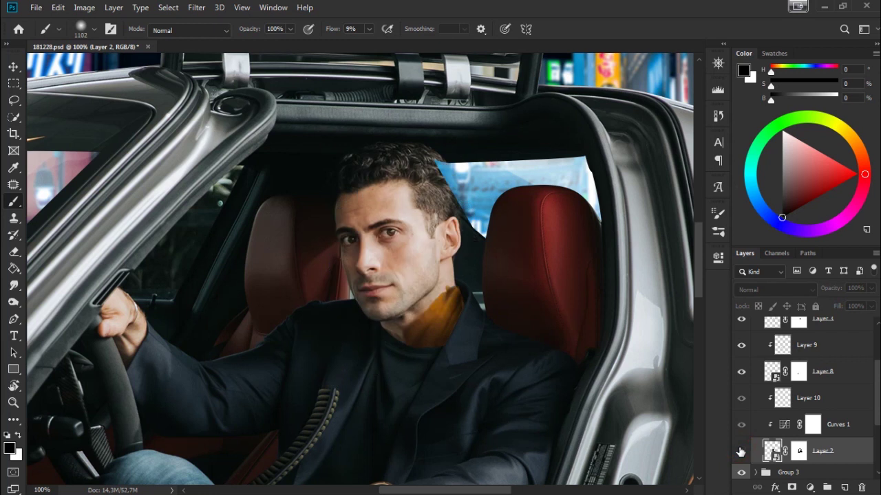
pyautogui.click(741, 372)
pyautogui.click(741, 320)
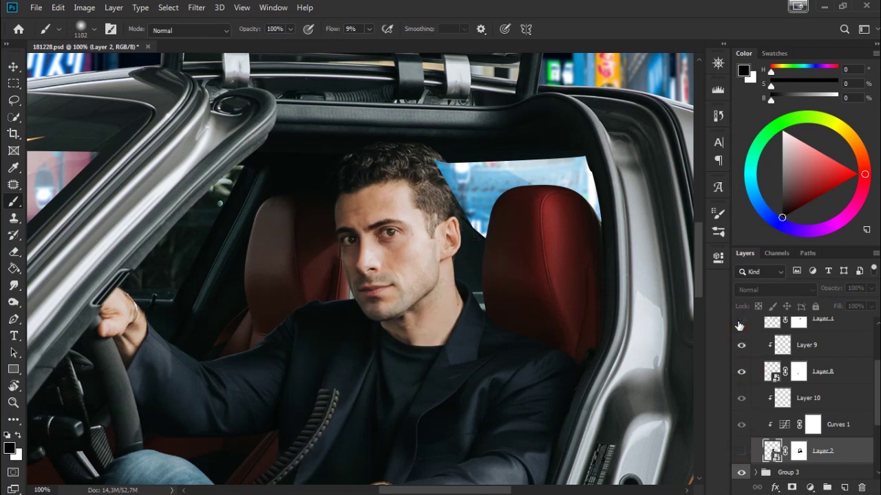
pyautogui.click(741, 453)
# Step: Scale the helmet to about 107% over the man's face
pyautogui.hotkey('ctrl', 't')
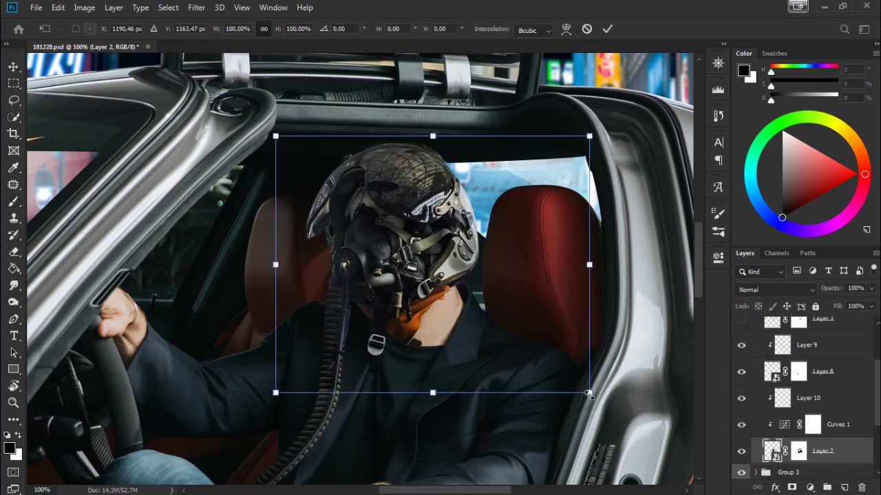
pyautogui.moveTo(589, 393); pyautogui.dragTo(617, 405)
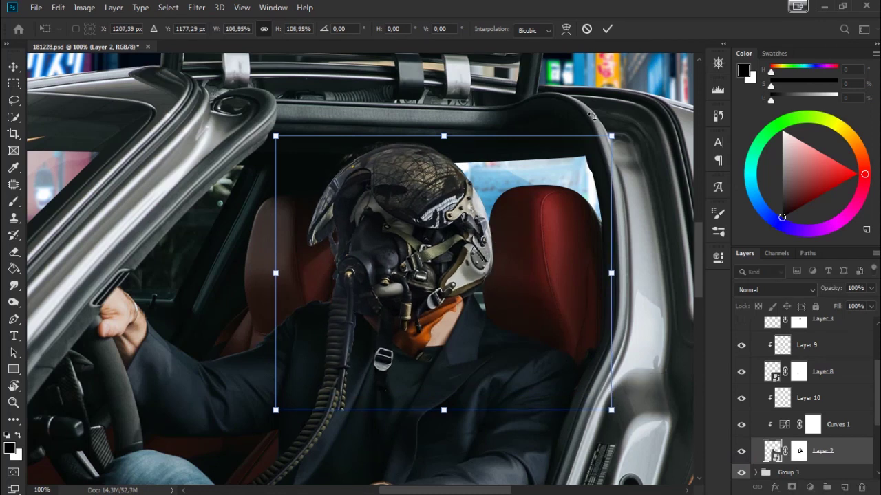
pyautogui.click(608, 29)
pyautogui.press('b')
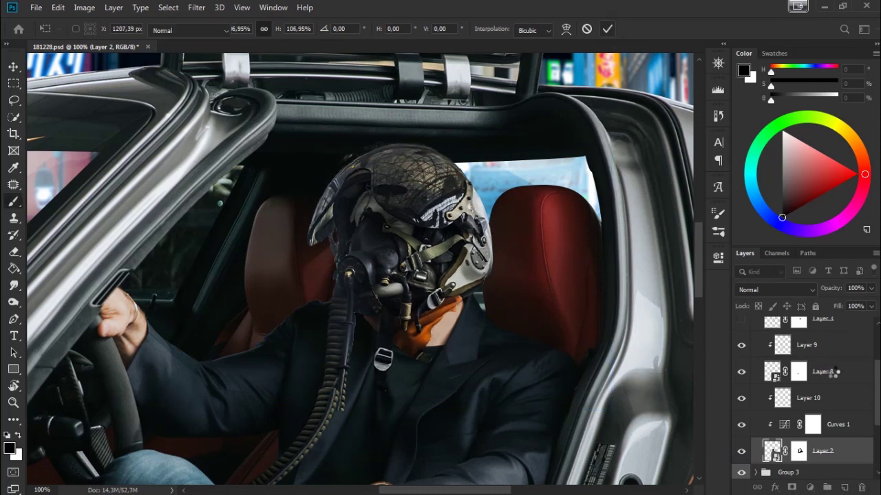
# Step: Show Layer 3, move Layers 5, 4 and 3 below the helmet layer, and select its mask in black
pyautogui.scroll(3, 822, 375)
pyautogui.click(741, 351)
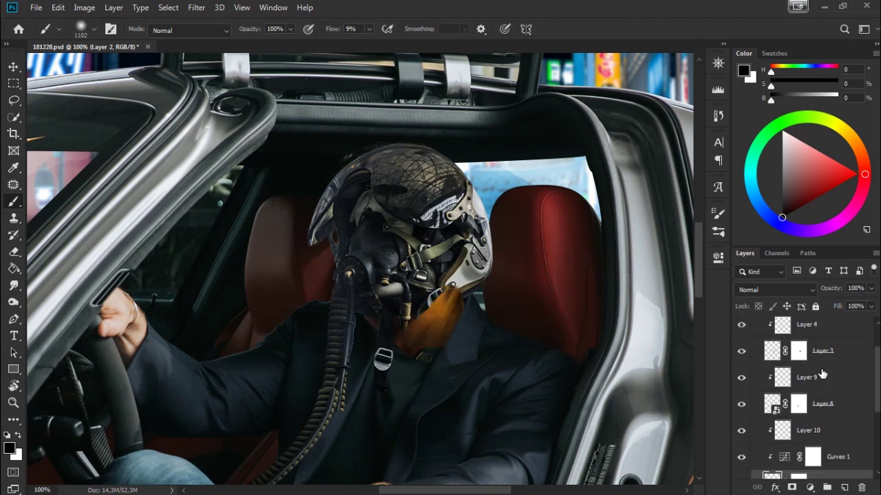
pyautogui.scroll(1, 822, 375)
pyautogui.scroll(1, 412, 275)
pyautogui.scroll(1, 878, 366)
pyautogui.moveTo(845, 396)
pyautogui.mouseDown()
pyautogui.moveTo(819, 332)
pyautogui.moveTo(800, 460)
pyautogui.mouseUp()
pyautogui.scroll(-3, 482, 323)
pyautogui.scroll(3, 424, 322)
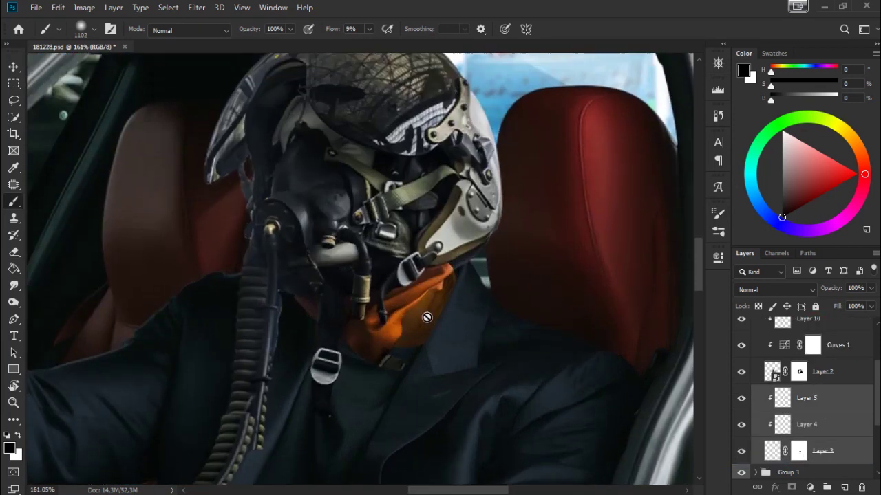
pyautogui.scroll(2, 424, 325)
pyautogui.click(798, 372)
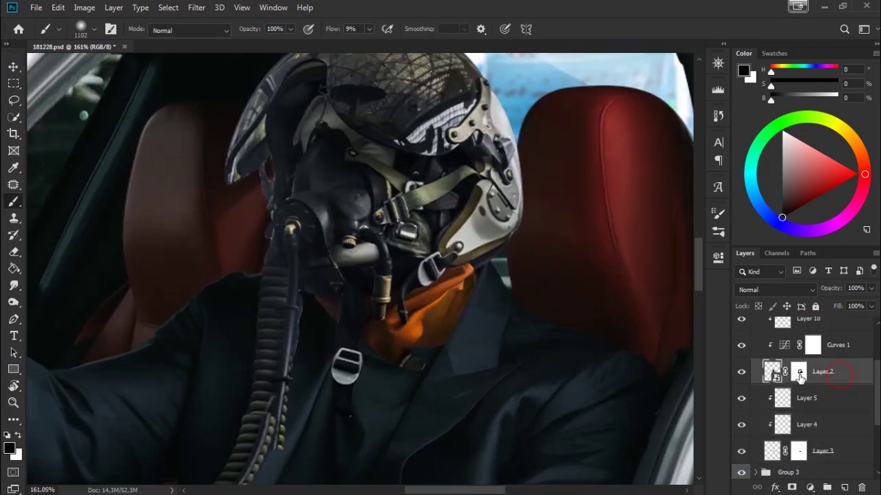
pyautogui.press('x')
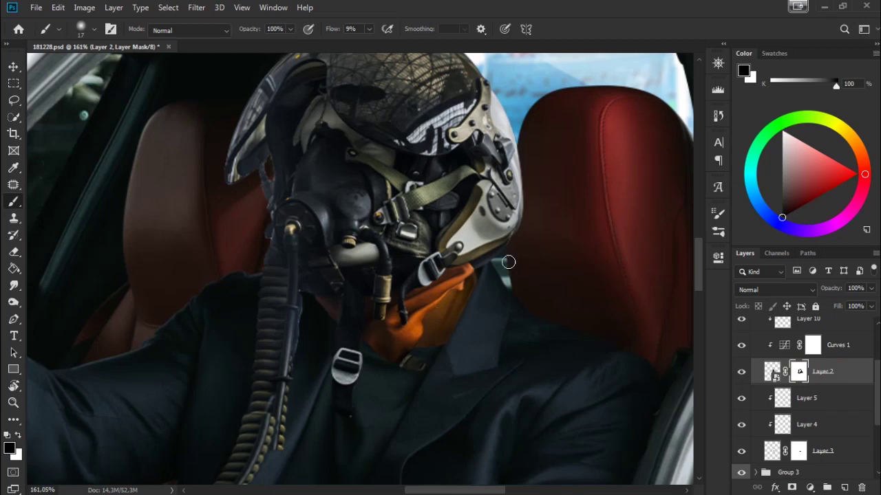
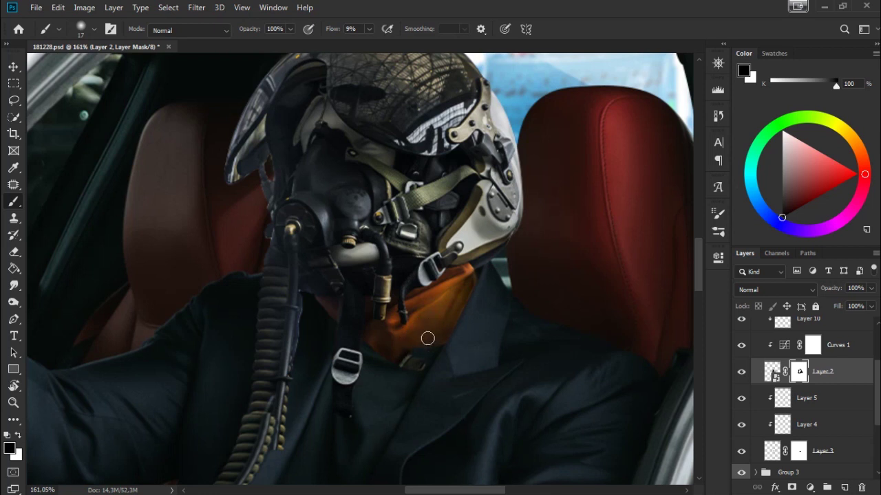
# Step: Paint Layer 2's mask around the orange collar with a hard round brush, swapping black and white
pyautogui.rightClick(506, 328)
pyautogui.click(550, 372)
pyautogui.moveTo(379, 354); pyautogui.dragTo(390, 351)
pyautogui.press('x')
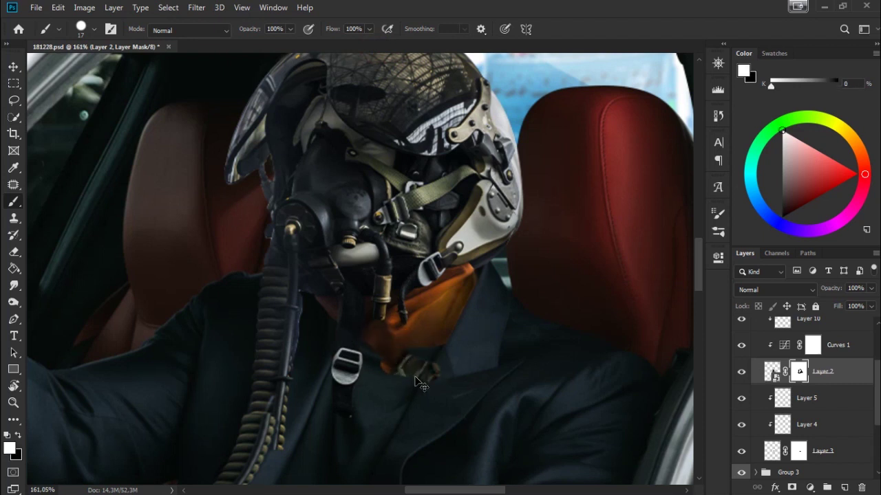
pyautogui.press('x')
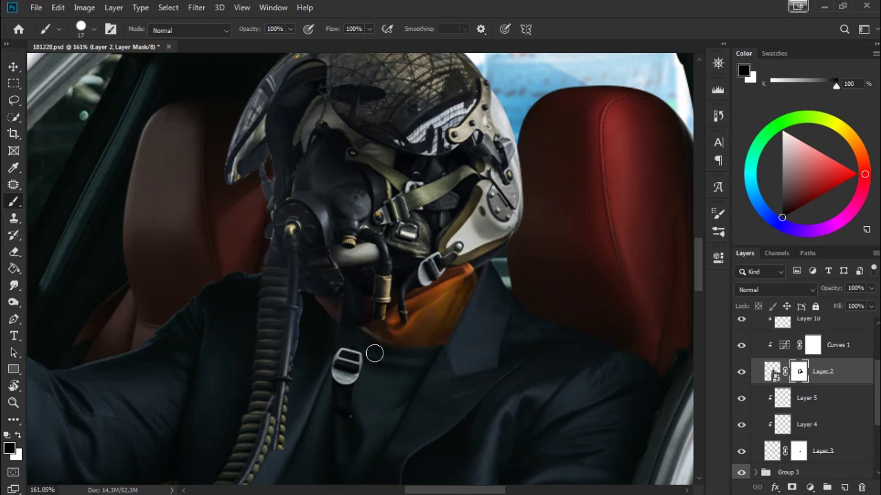
pyautogui.press('x')
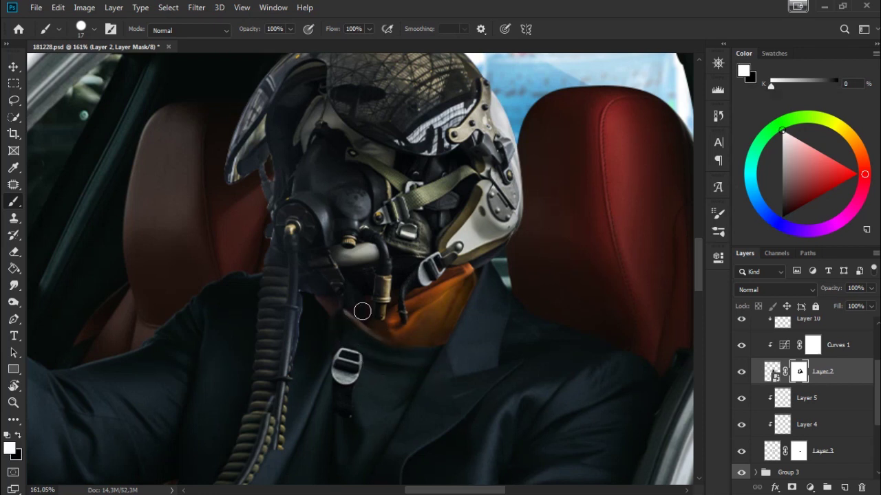
# Step: Shrink the brush to 5 px and keep masking the collar in black
pyautogui.rightClick(421, 297)
pyautogui.moveTo(561, 311); pyautogui.dragTo(555, 311)
pyautogui.click(365, 329)
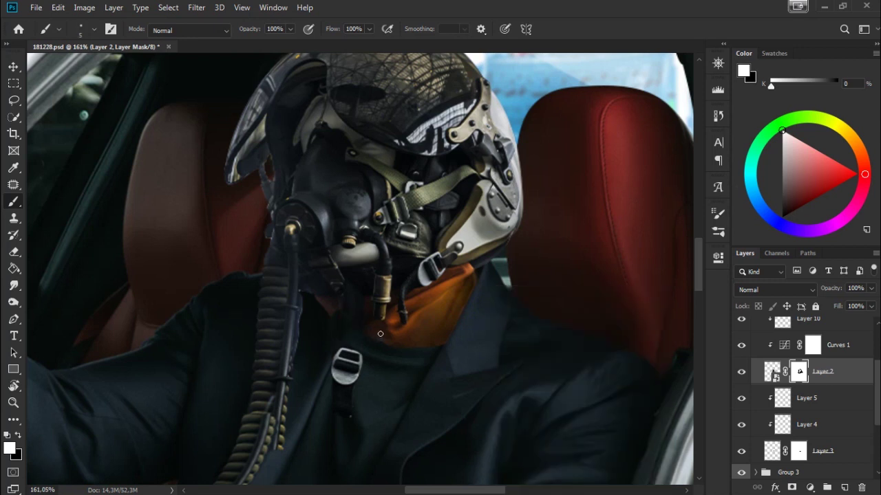
pyautogui.press('x')
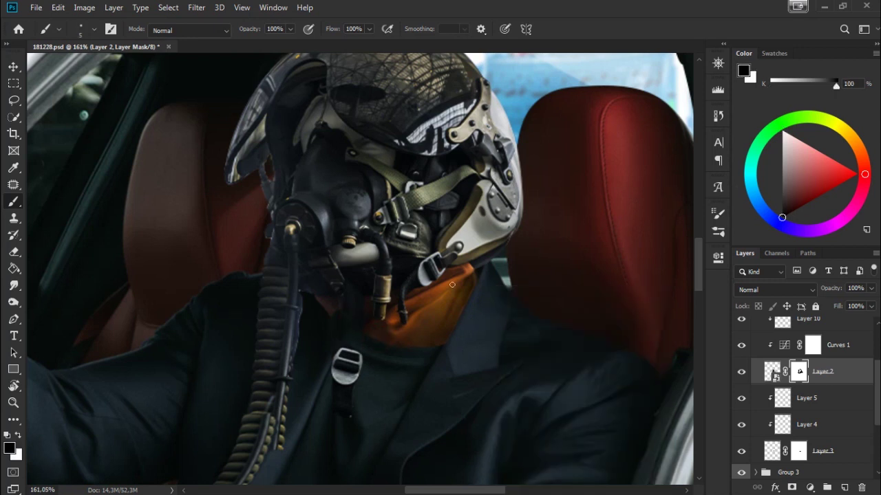
pyautogui.moveTo(511, 203); pyautogui.dragTo(590, 37)
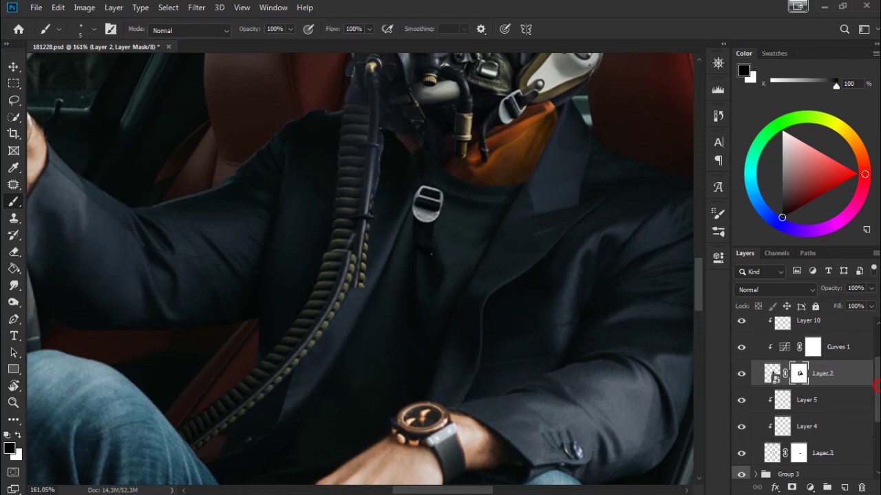
pyautogui.scroll(3, 861, 387)
pyautogui.click(772, 373)
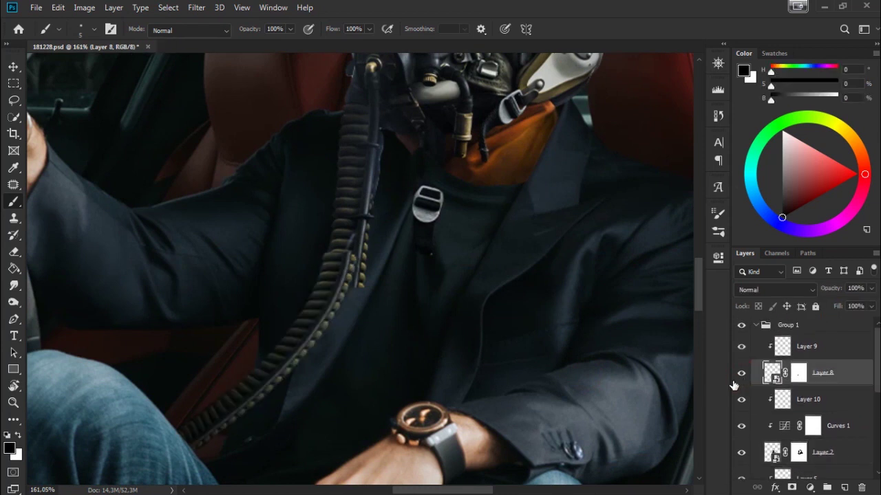
# Step: Delete Layer 8's old mask and nudge the breathing hose slightly down with Free Transform
pyautogui.click(462, 215)
pyautogui.rightClick(798, 373)
pyautogui.click(806, 395)
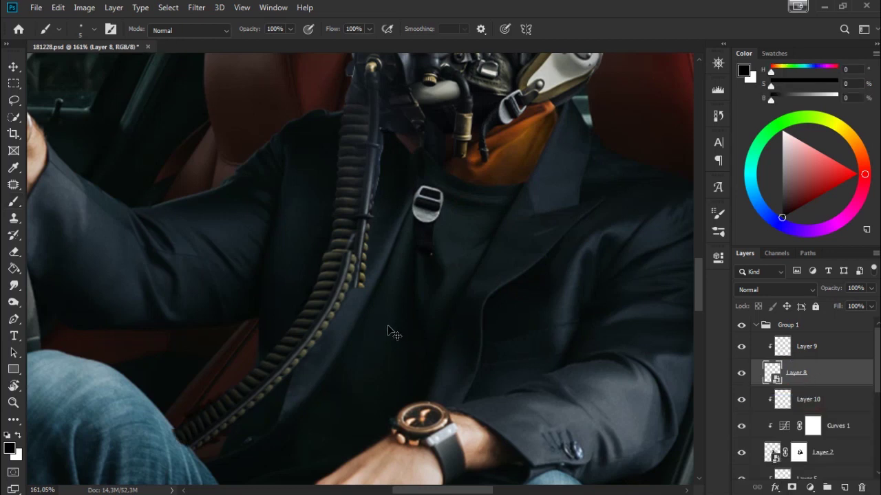
pyautogui.hotkey('ctrl', 't')
pyautogui.moveTo(328, 325); pyautogui.dragTo(333, 359)
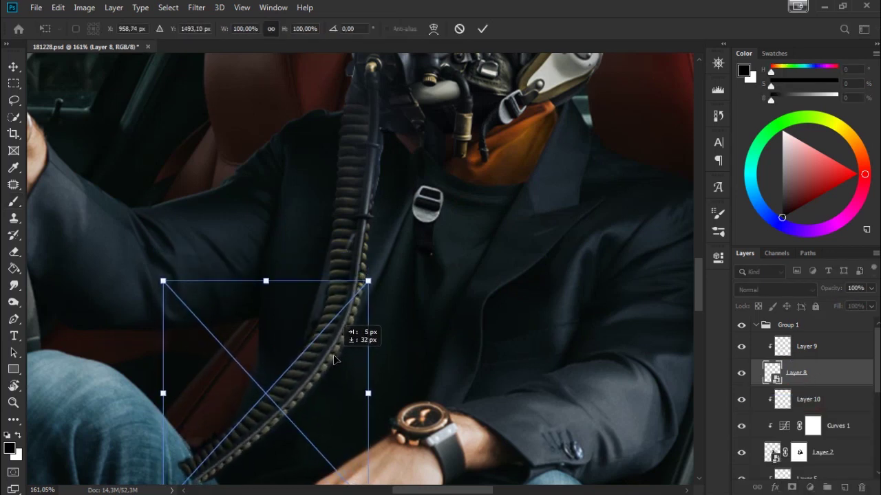
pyautogui.moveTo(333, 359); pyautogui.dragTo(377, 254)
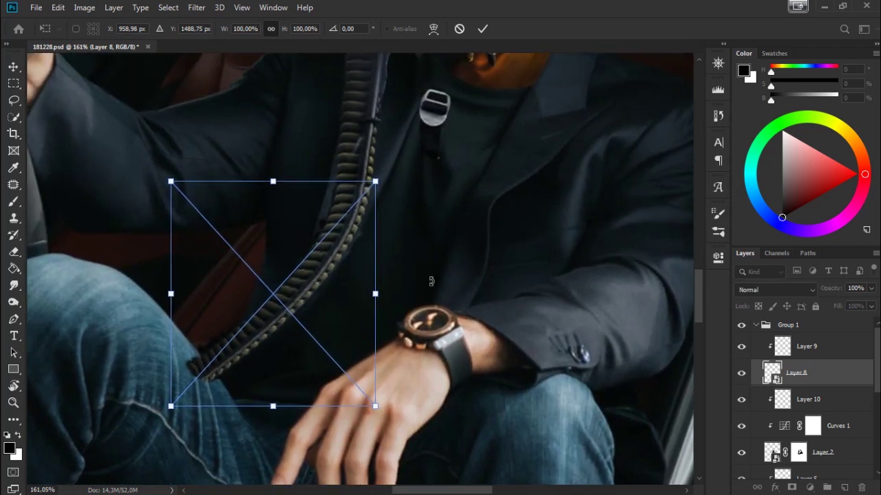
pyautogui.click(484, 28)
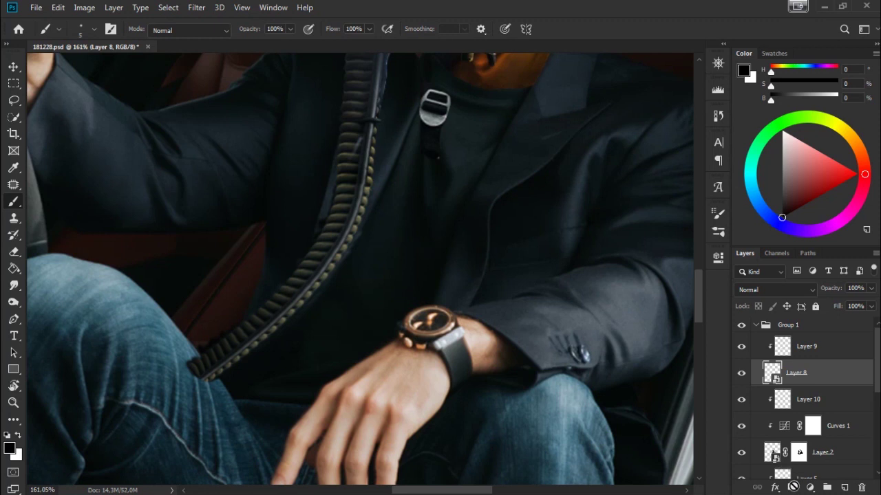
# Step: Add a fresh white mask to Layer 8 and zoom out to fit the whole composite
pyautogui.click(792, 487)
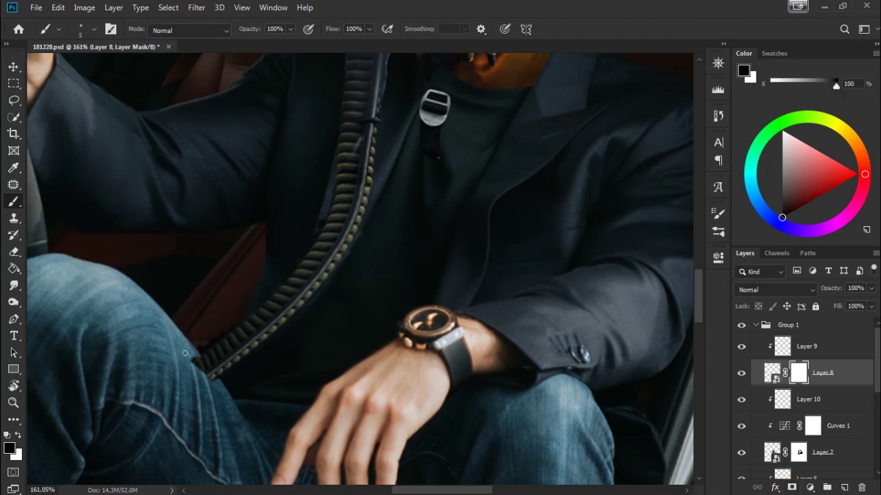
pyautogui.press('x')
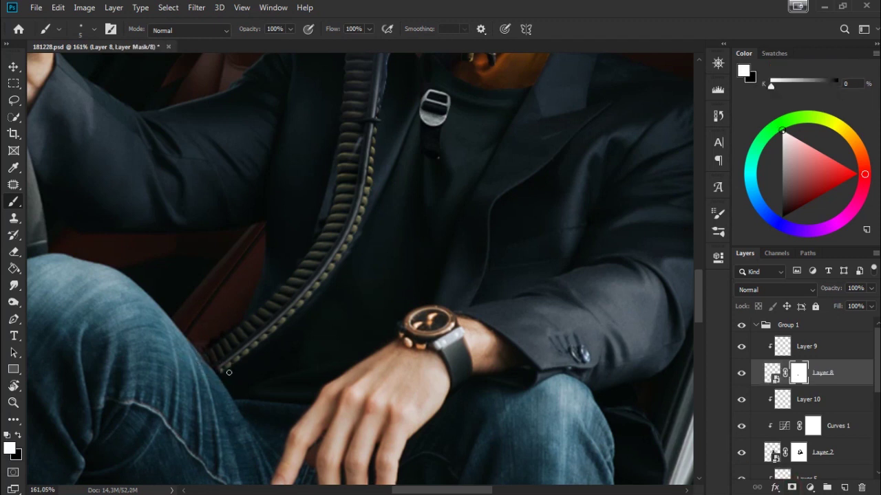
pyautogui.moveTo(515, 292); pyautogui.dragTo(497, 404)
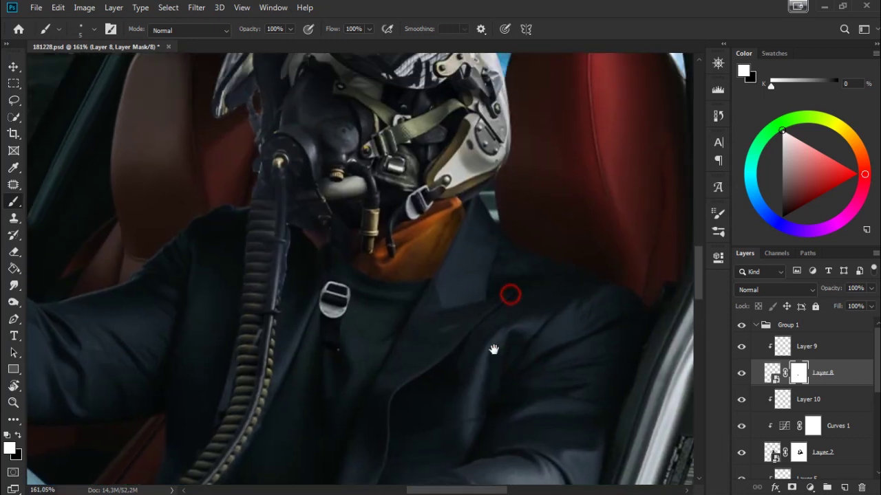
pyautogui.hotkey('ctrl', '1')
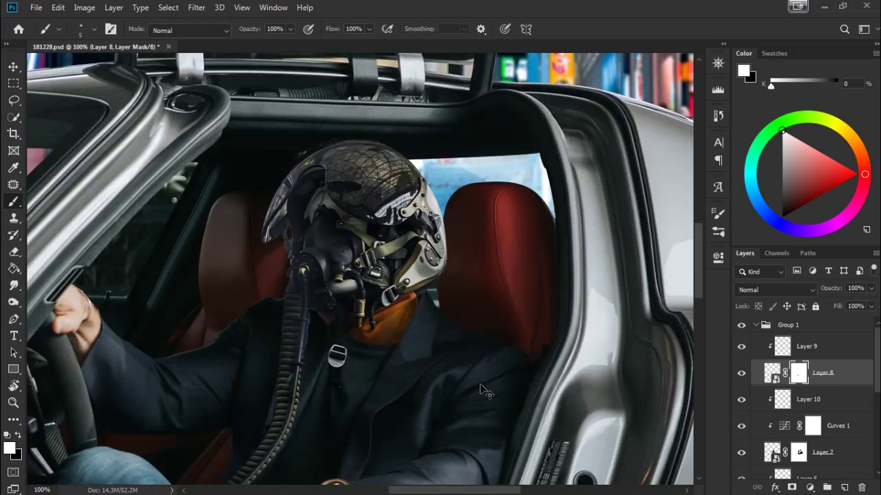
pyautogui.hotkey('ctrl', '-')
pyautogui.hotkey('ctrl', '+')
pyautogui.scroll(-3, 482, 390)
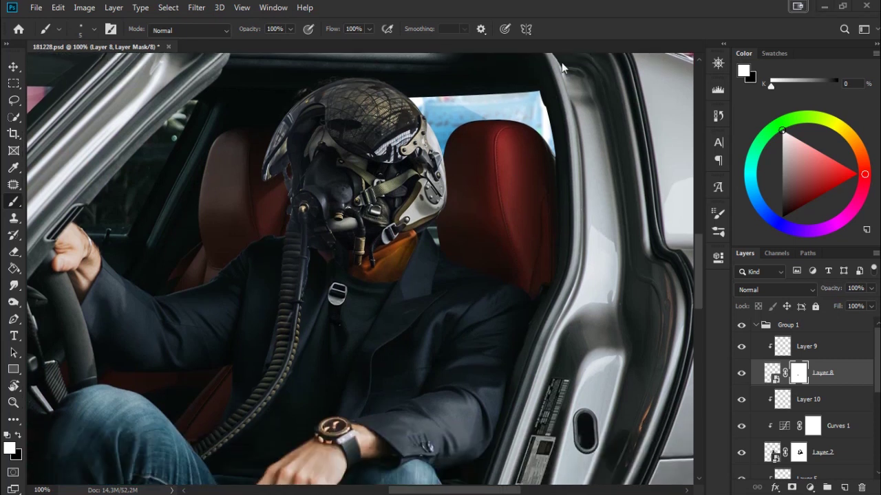
pyautogui.hotkey('ctrl', '0')
pyautogui.hotkey('alt', ']')
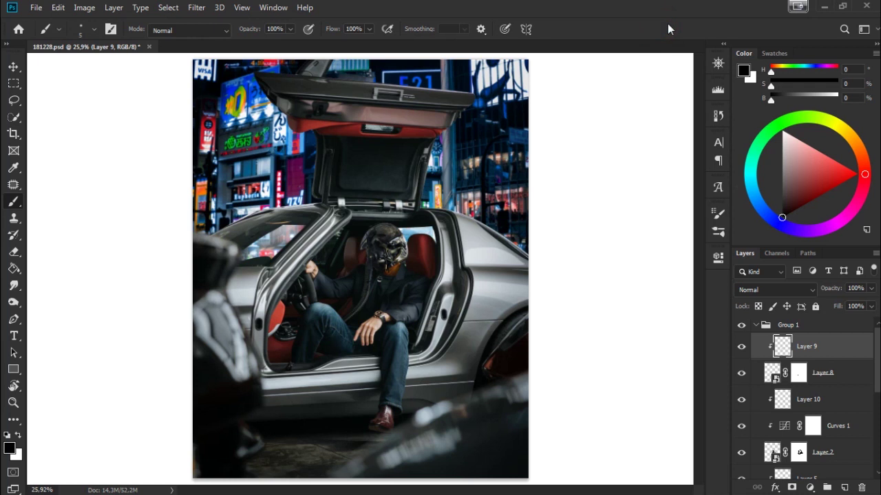
# Step: Collapse Group 1 and create a violet-labelled Group 4 holding a Curves adjustment
pyautogui.click(755, 325)
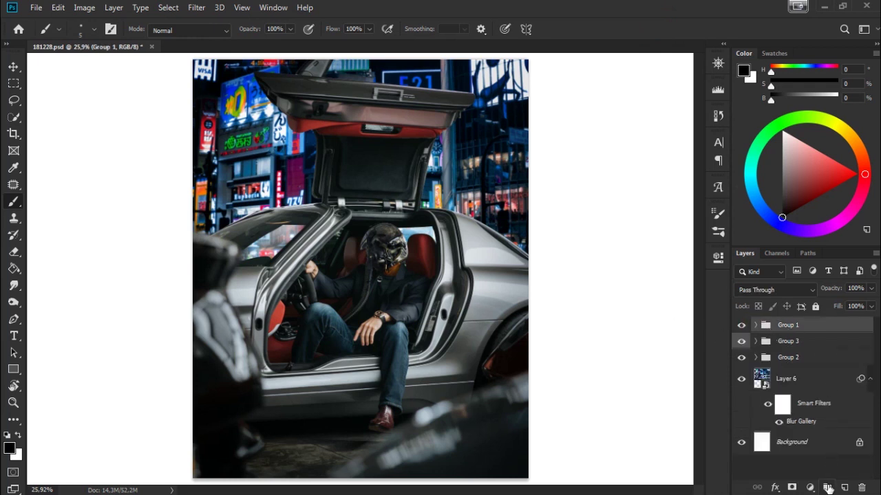
pyautogui.click(828, 487)
pyautogui.rightClick(743, 326)
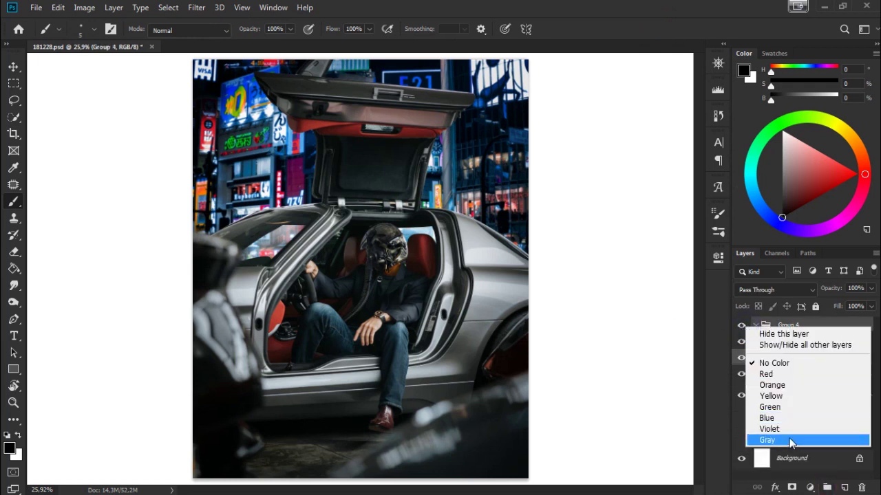
pyautogui.click(786, 436)
pyautogui.click(810, 487)
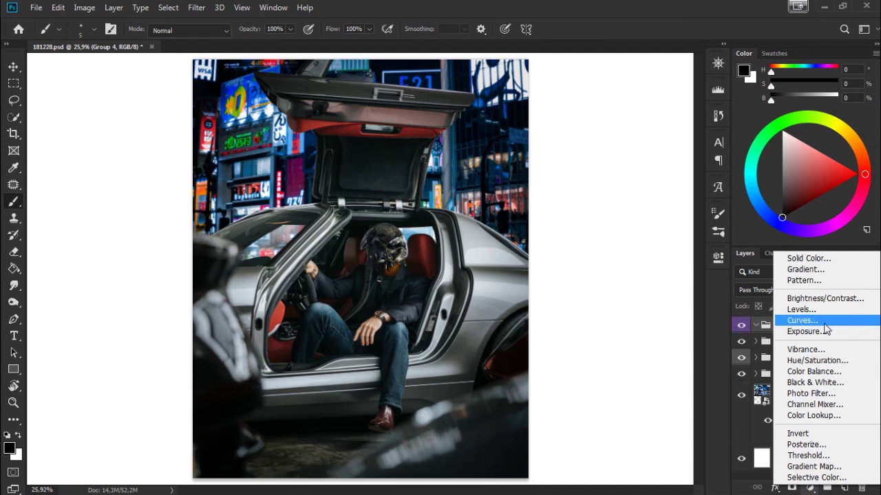
pyautogui.click(824, 321)
# Step: Bend the curve upward with several points to brighten the composite, comparing before and after
pyautogui.moveTo(583, 418); pyautogui.dragTo(583, 412)
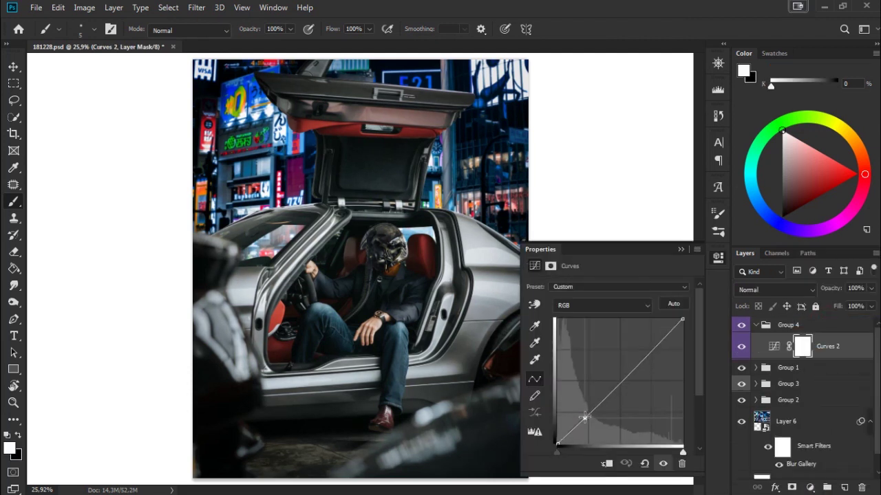
pyautogui.moveTo(605, 367); pyautogui.dragTo(614, 377)
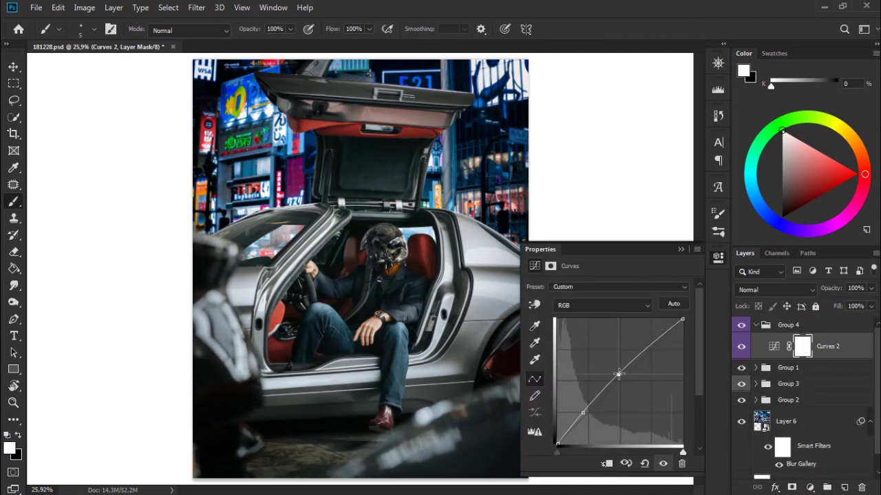
pyautogui.click(648, 342)
pyautogui.moveTo(648, 342); pyautogui.dragTo(653, 336)
pyautogui.moveTo(611, 373); pyautogui.dragTo(612, 379)
pyautogui.hotkey('ctrl', '-')
pyautogui.hotkey('ctrl', '-')
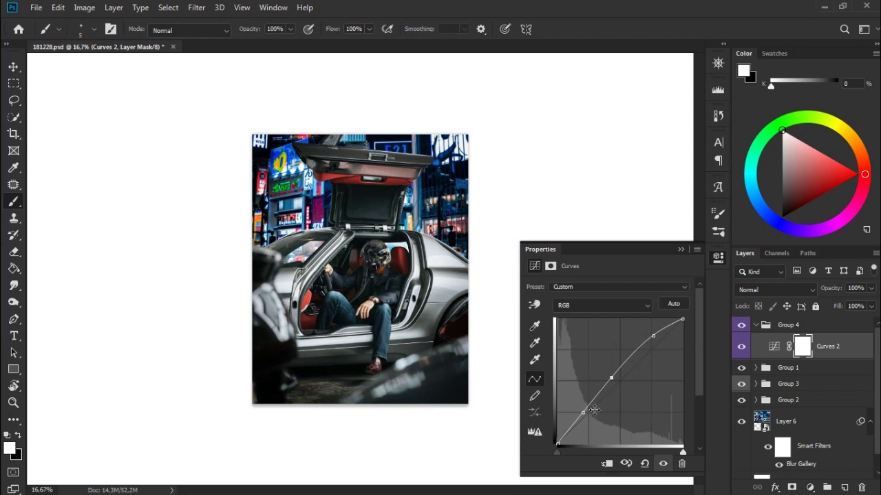
pyautogui.moveTo(583, 413); pyautogui.dragTo(579, 420)
pyautogui.moveTo(611, 378); pyautogui.dragTo(606, 383)
pyautogui.moveTo(578, 420); pyautogui.dragTo(570, 432)
pyautogui.click(664, 465)
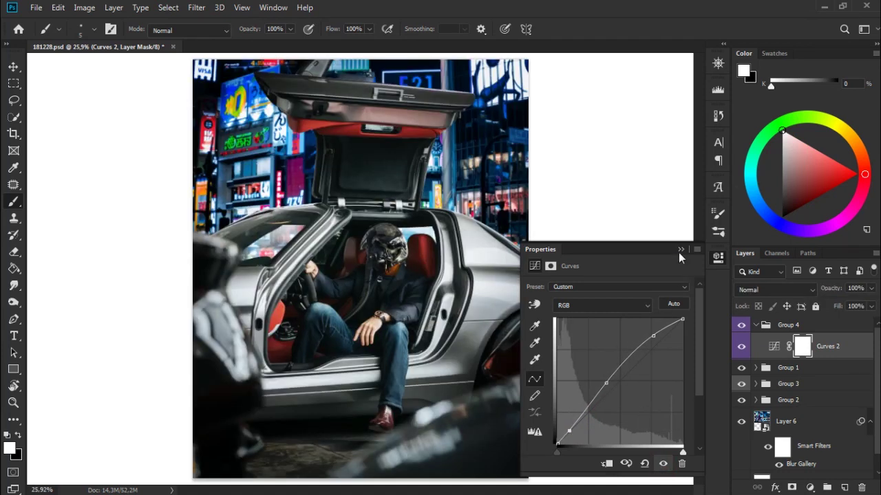
pyautogui.click(681, 250)
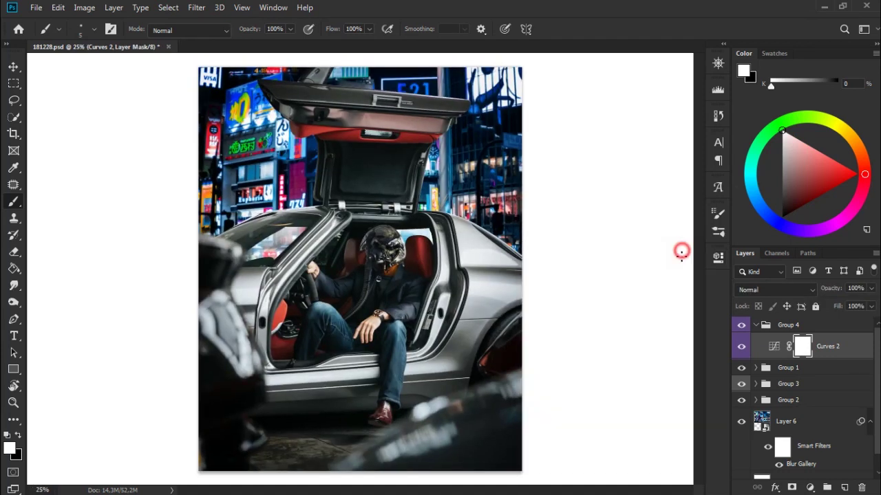
pyautogui.click(810, 488)
# Step: Add a Color Balance adjustment and shift its Shadows toward cyan and blue
pyautogui.click(839, 374)
pyautogui.click(616, 290)
pyautogui.click(571, 299)
pyautogui.moveTo(592, 314); pyautogui.dragTo(588, 318)
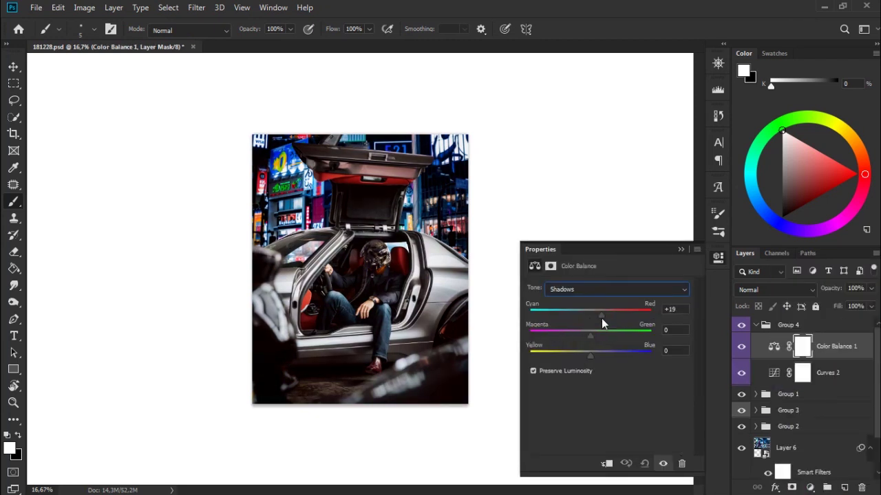
pyautogui.moveTo(585, 319); pyautogui.dragTo(581, 319)
pyautogui.moveTo(591, 352); pyautogui.dragTo(591, 354)
pyautogui.click(659, 464)
pyautogui.click(595, 289)
pyautogui.moveTo(580, 313); pyautogui.dragTo(584, 315)
pyautogui.moveTo(595, 324); pyautogui.dragTo(589, 322)
pyautogui.click(663, 464)
pyautogui.click(663, 464)
# Step: Shift the Midtones and Highlights toward cyan, ending the highlights at -16, -5, +7
pyautogui.click(595, 292)
pyautogui.click(590, 313)
pyautogui.moveTo(595, 316)
pyautogui.mouseDown()
pyautogui.moveTo(587, 316)
pyautogui.moveTo(600, 337)
pyautogui.moveTo(591, 336)
pyautogui.mouseUp()
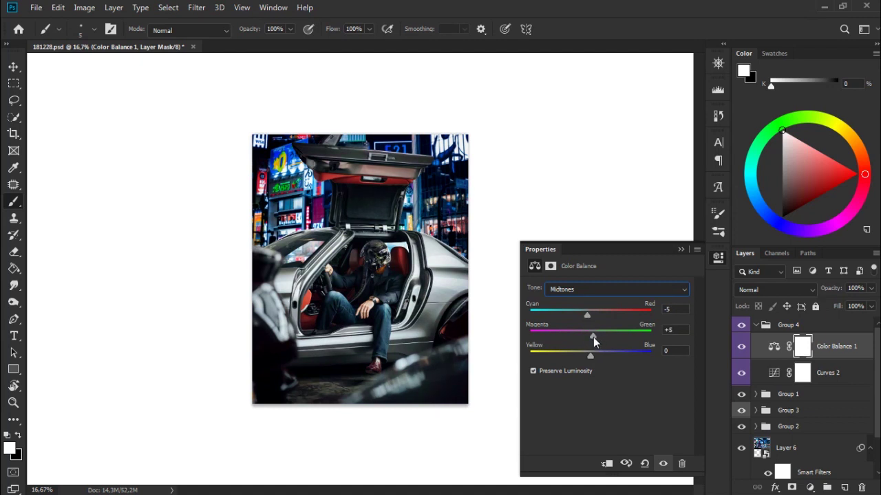
pyautogui.moveTo(591, 338); pyautogui.dragTo(589, 353)
pyautogui.click(589, 356)
pyautogui.click(616, 289)
pyautogui.click(591, 323)
pyautogui.moveTo(599, 316)
pyautogui.mouseDown()
pyautogui.moveTo(580, 316)
pyautogui.moveTo(599, 336)
pyautogui.moveTo(588, 337)
pyautogui.mouseUp()
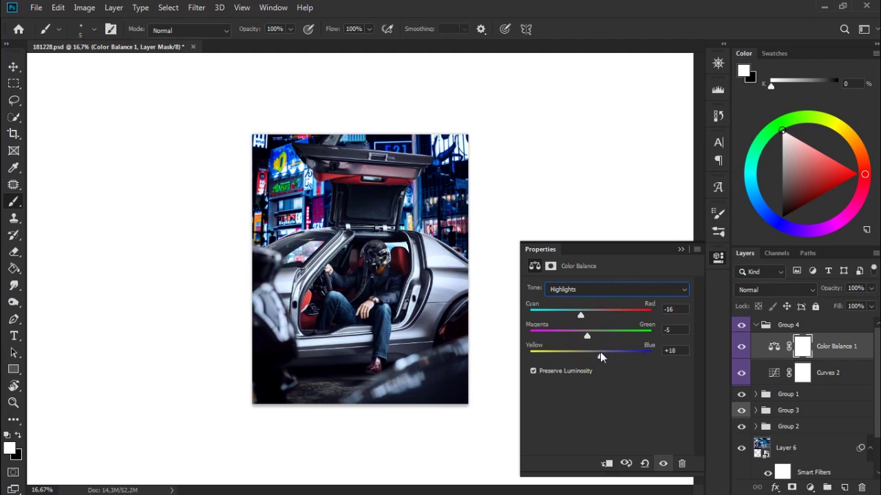
pyautogui.click(664, 465)
pyautogui.hotkey('ctrl', '+')
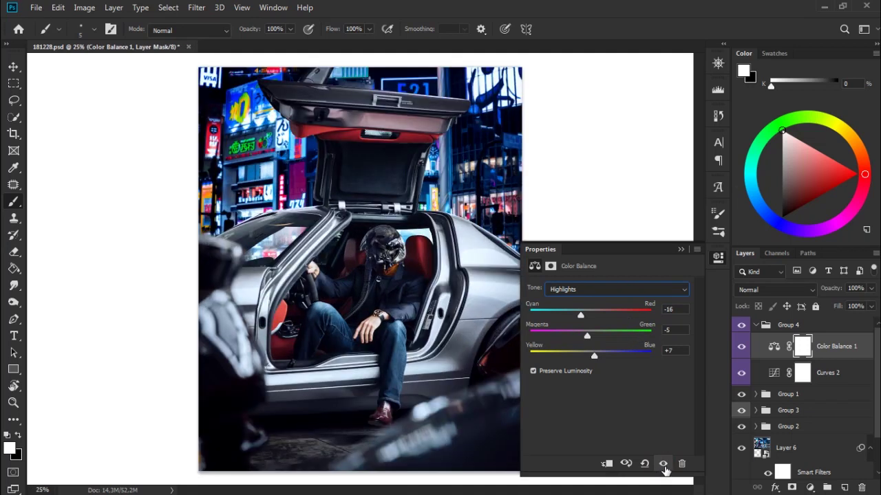
# Step: Fine-tune the Shadows to -1, -7, +1 and collapse Group 4
pyautogui.click(650, 289)
pyautogui.click(620, 301)
pyautogui.moveTo(592, 355); pyautogui.dragTo(592, 354)
pyautogui.click(662, 466)
pyautogui.click(690, 284)
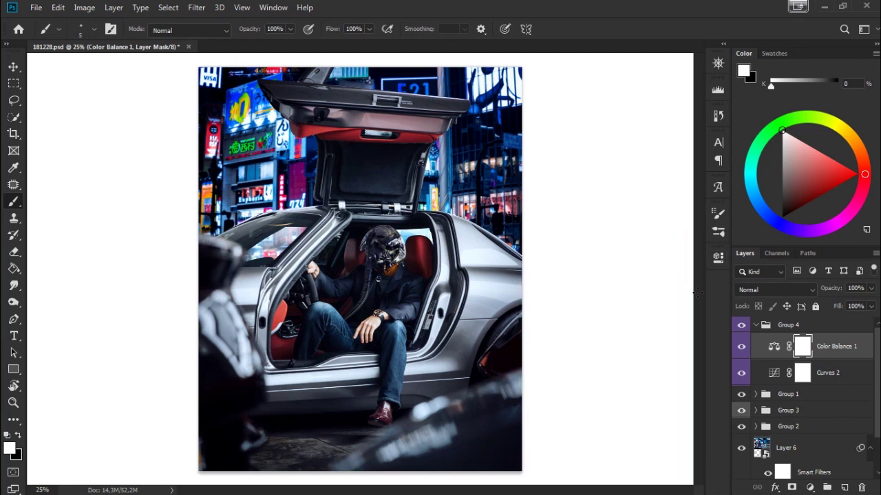
pyautogui.click(757, 326)
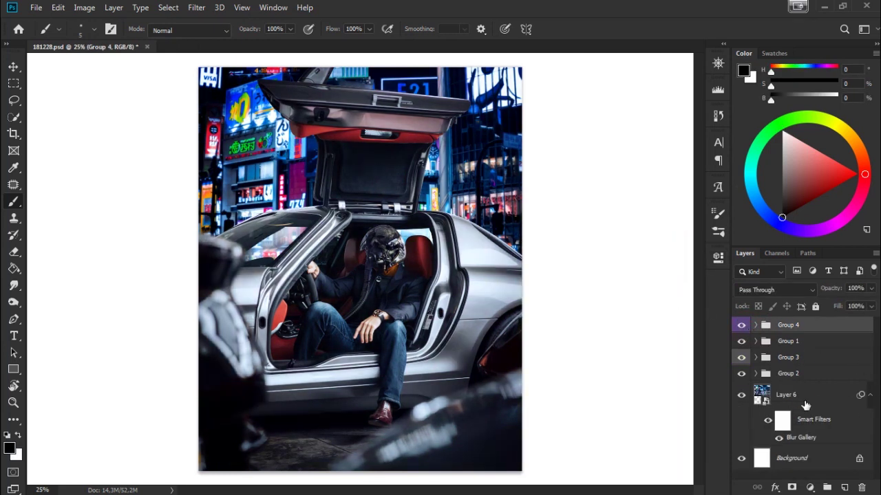
# Step: Add Layer 12 above Layer 6 and group it into a blue-labelled Group 5
pyautogui.click(767, 400)
pyautogui.click(844, 487)
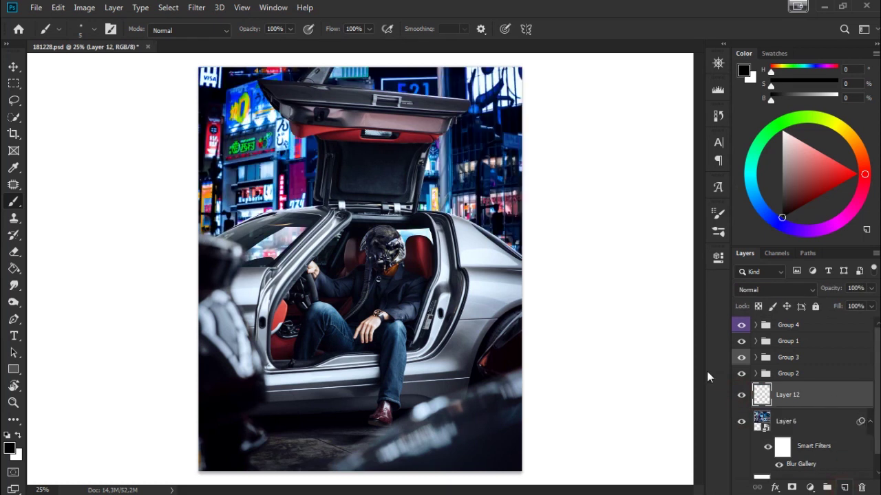
pyautogui.moveTo(817, 397); pyautogui.dragTo(827, 487)
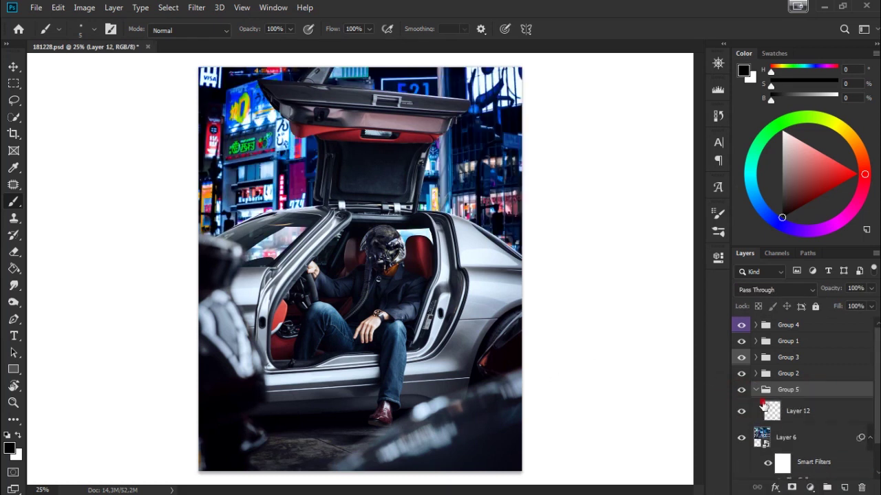
pyautogui.rightClick(741, 393)
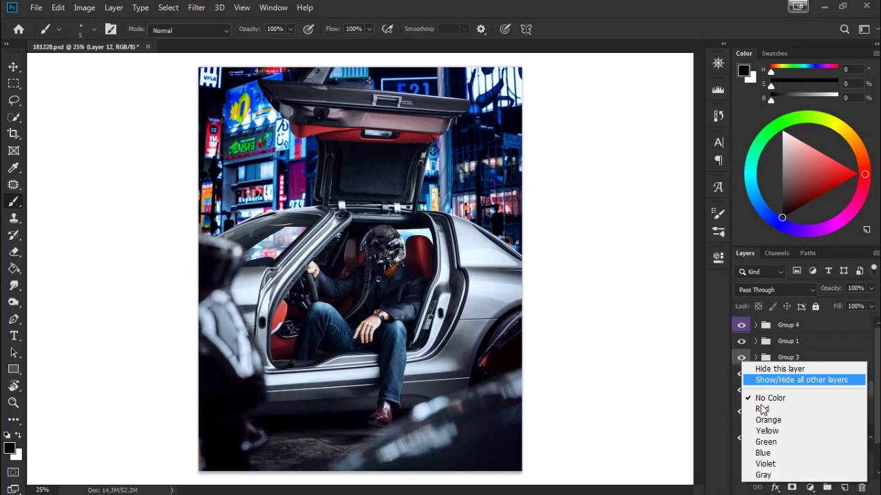
pyautogui.click(717, 387)
pyautogui.rightClick(743, 392)
pyautogui.click(764, 356)
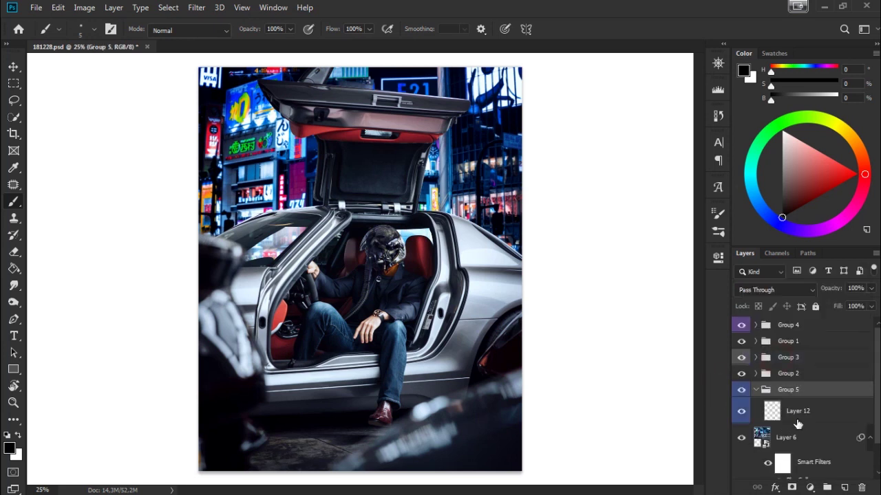
pyautogui.click(798, 411)
# Step: Set up a white soft brush at 541 px with very low flow for Layer 12
pyautogui.press('x')
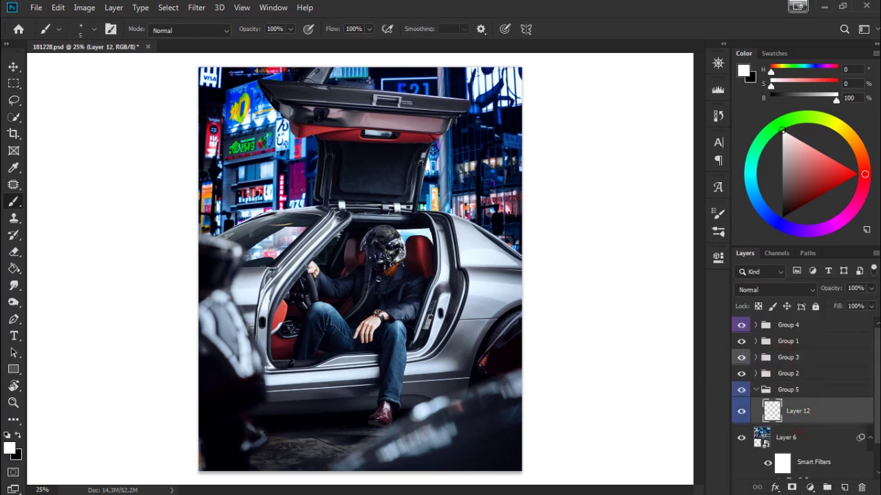
pyautogui.rightClick(321, 205)
pyautogui.moveTo(438, 237); pyautogui.dragTo(453, 237)
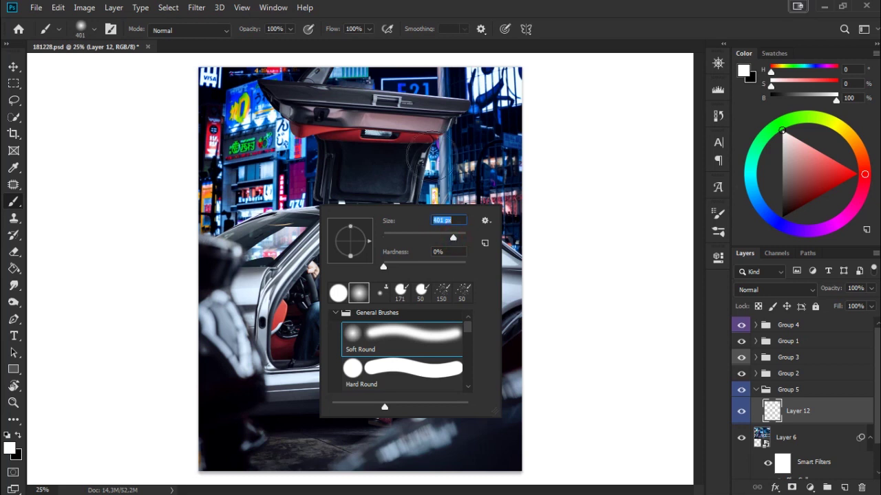
pyautogui.write('541')
pyautogui.moveTo(325, 28); pyautogui.dragTo(294, 52)
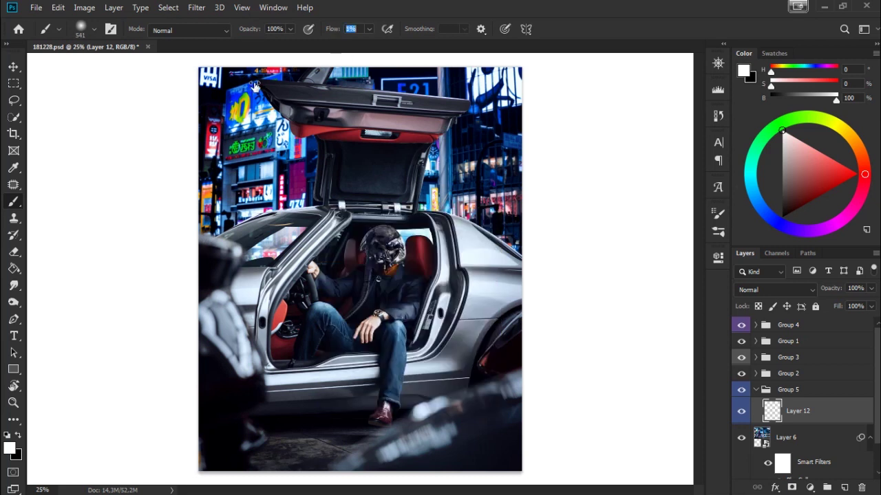
pyautogui.write('3')
pyautogui.press('Return')
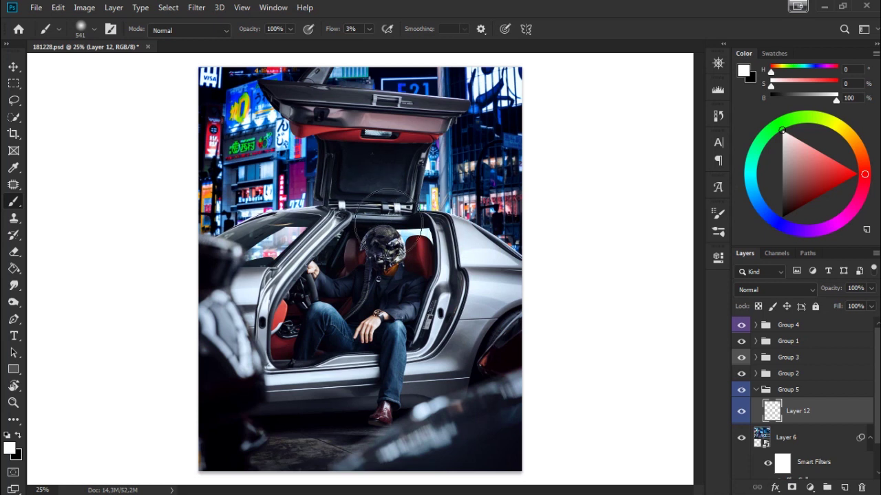
pyautogui.hotkey('shift', '0')
pyautogui.hotkey('shift', '1')
pyautogui.click(741, 411)
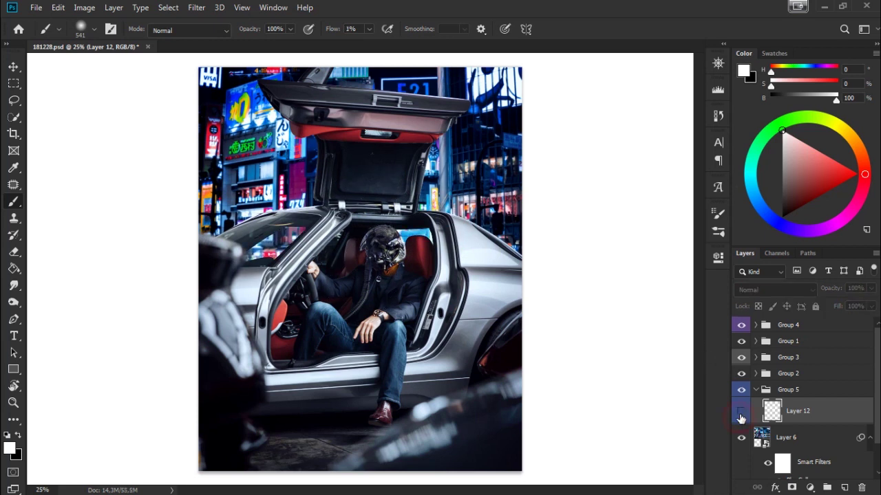
# Step: Set Layer 12 to Overlay and add Layer 13 with its fill lowered to about 50%
pyautogui.click(775, 290)
pyautogui.click(748, 307)
pyautogui.click(741, 411)
pyautogui.click(741, 411)
pyautogui.click(844, 487)
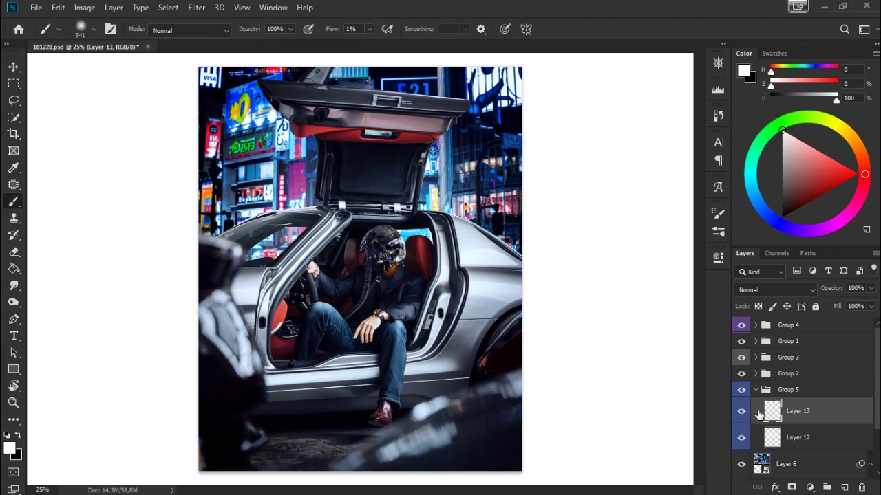
pyautogui.moveTo(837, 310); pyautogui.dragTo(808, 313)
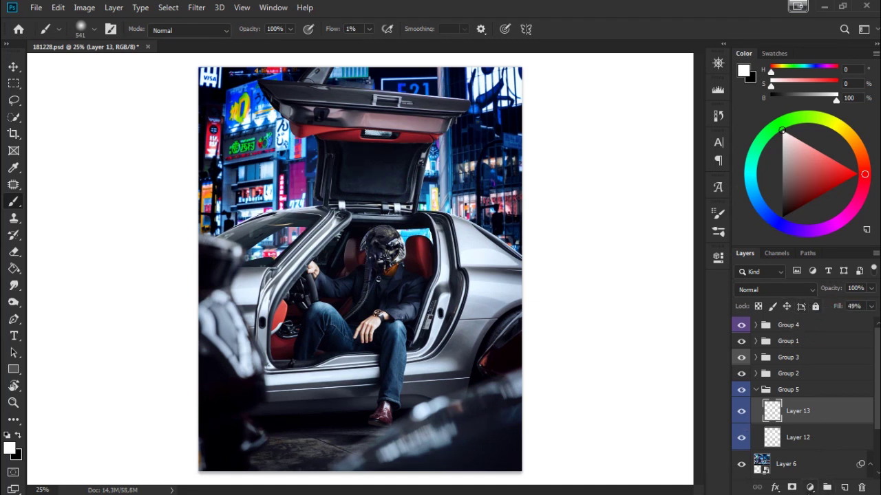
# Step: Add a Brightness/Contrast layer at brightness 30 and fill its mask black
pyautogui.click(810, 489)
pyautogui.click(822, 304)
pyautogui.moveTo(609, 321); pyautogui.dragTo(619, 331)
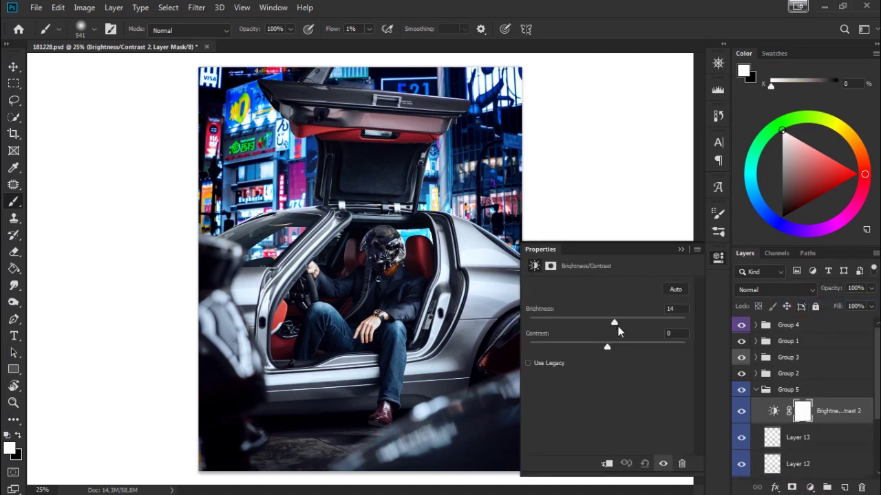
pyautogui.moveTo(621, 327); pyautogui.dragTo(623, 326)
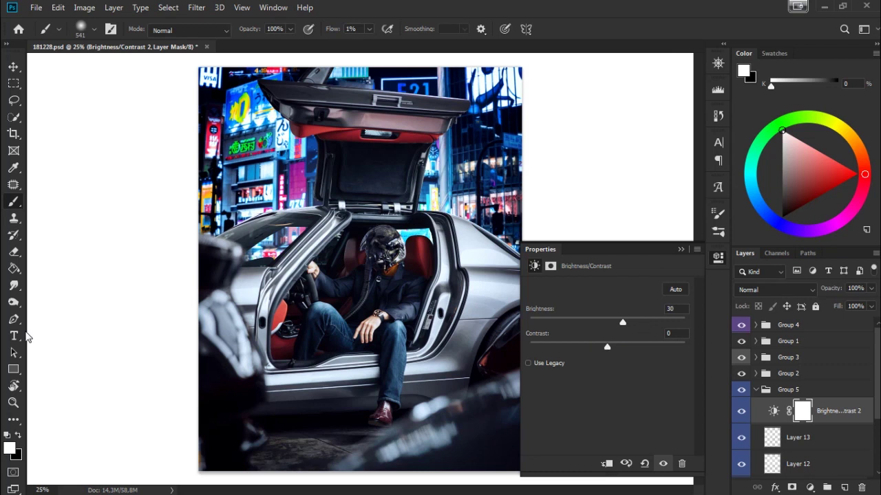
pyautogui.click(14, 268)
pyautogui.press('z')
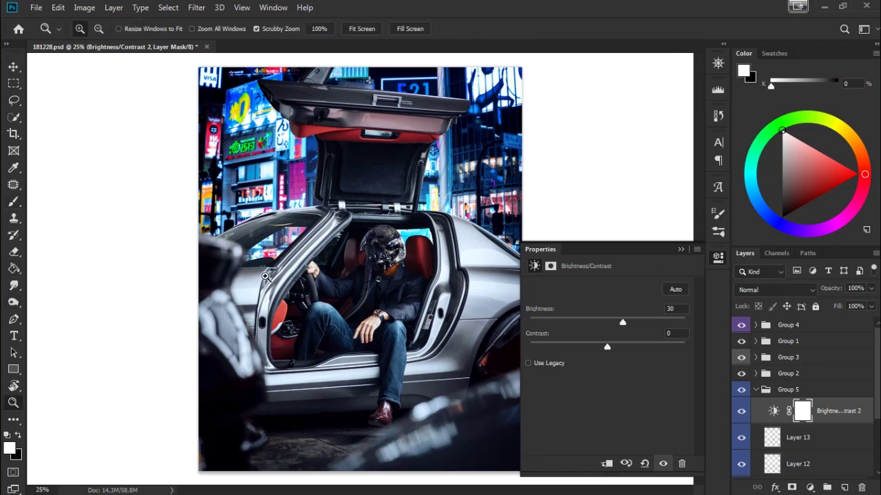
pyautogui.click(14, 268)
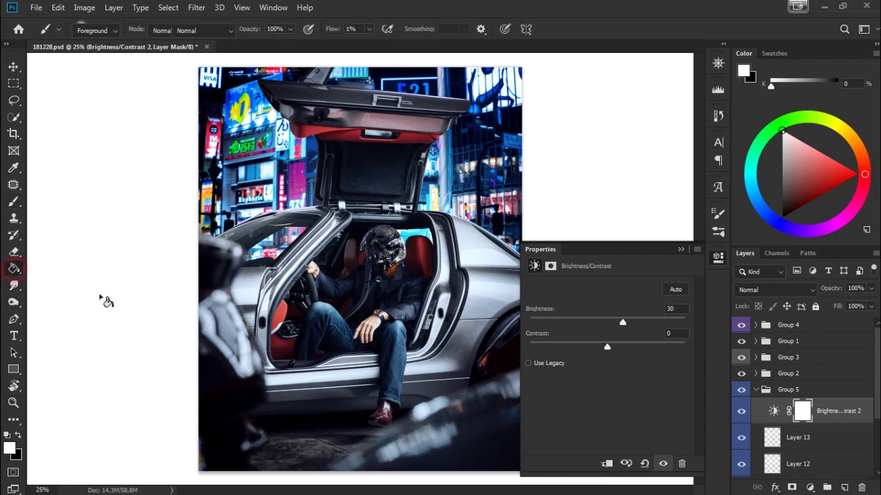
pyautogui.click(17, 436)
pyautogui.click(378, 248)
# Step: Paint white with a 650 px, 100% flow brush to reveal brightening over the door and cabin
pyautogui.press('b')
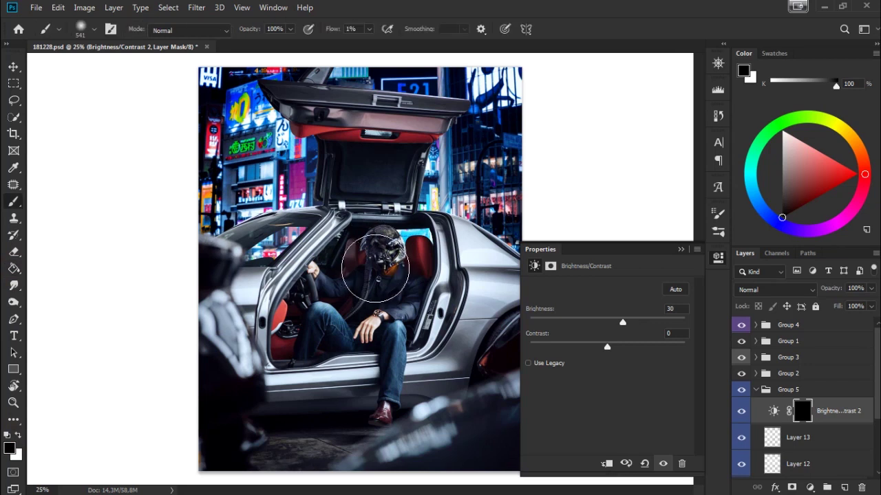
pyautogui.press('x')
pyautogui.rightClick(378, 256)
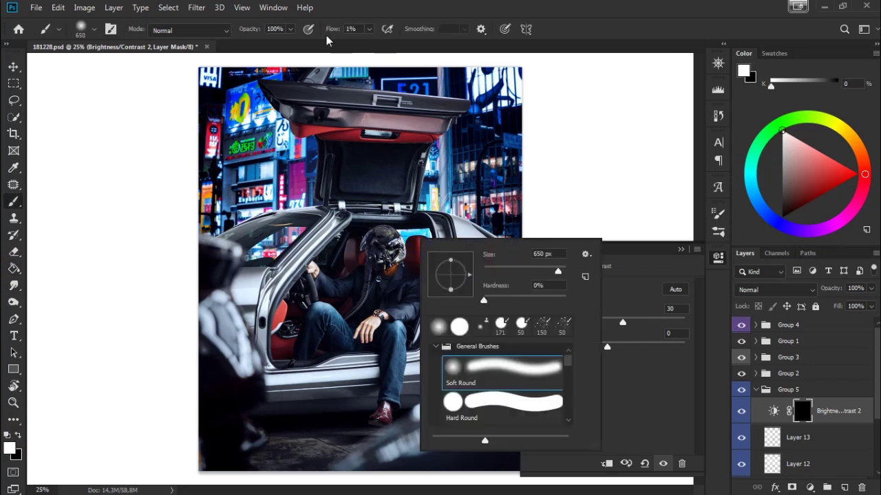
pyautogui.click(475, 163)
pyautogui.hotkey('shift', '0')
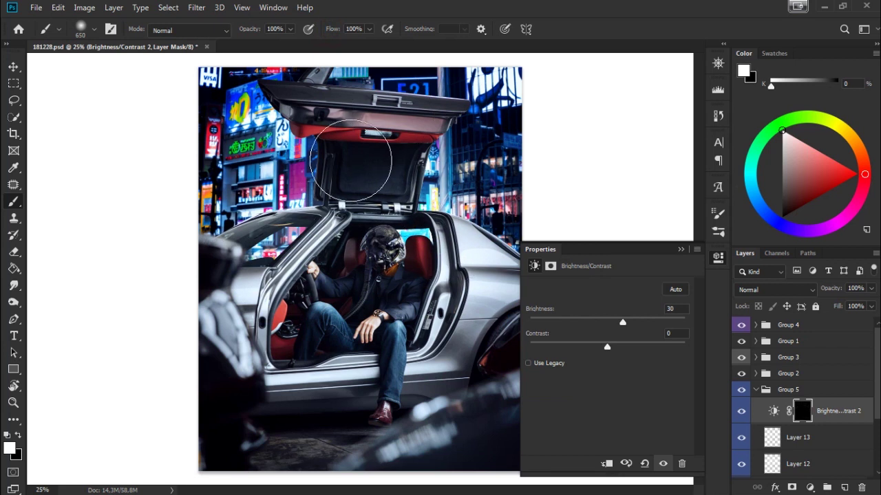
pyautogui.click(378, 132)
pyautogui.moveTo(333, 29); pyautogui.dragTo(275, 60)
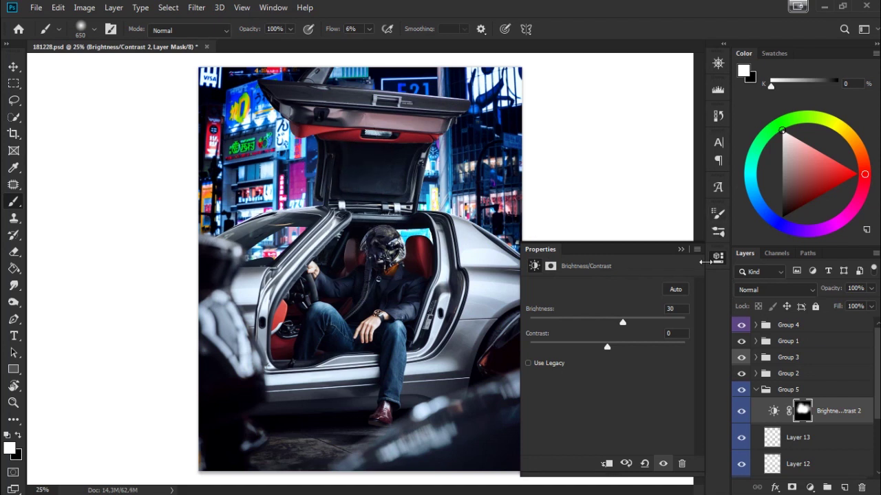
pyautogui.click(685, 250)
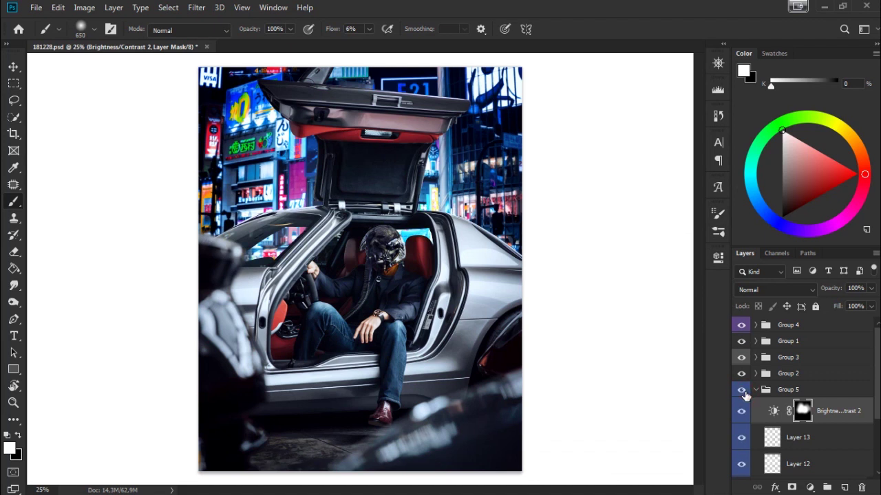
pyautogui.click(761, 392)
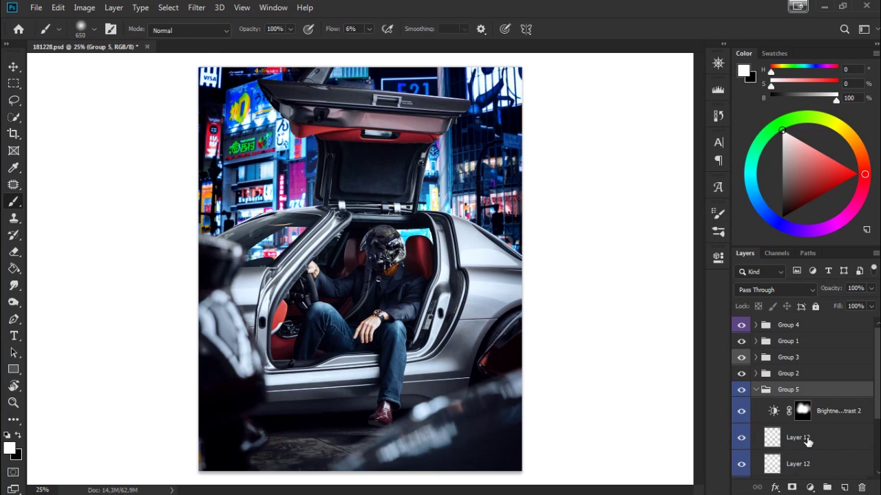
# Step: Move Layer 13 above Brightness/Contrast 2 and clip a new Layer 14 to Layer 1 in Group 2
pyautogui.moveTo(801, 439); pyautogui.dragTo(803, 415)
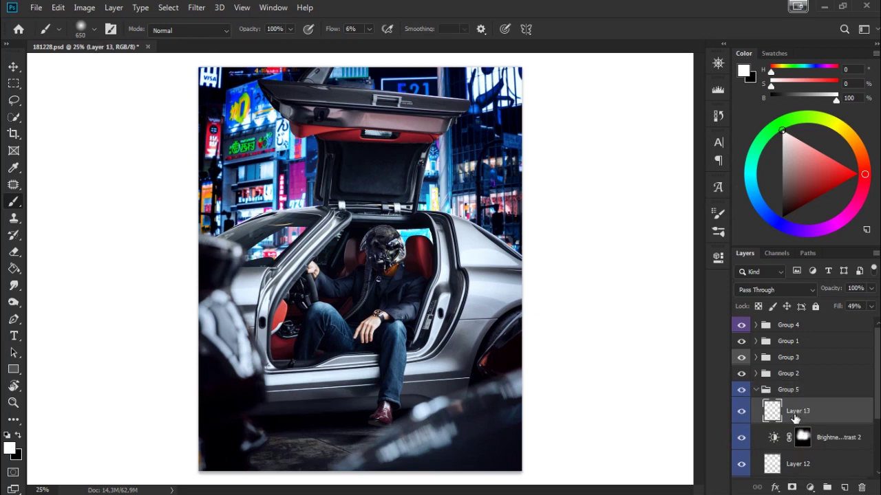
pyautogui.click(765, 389)
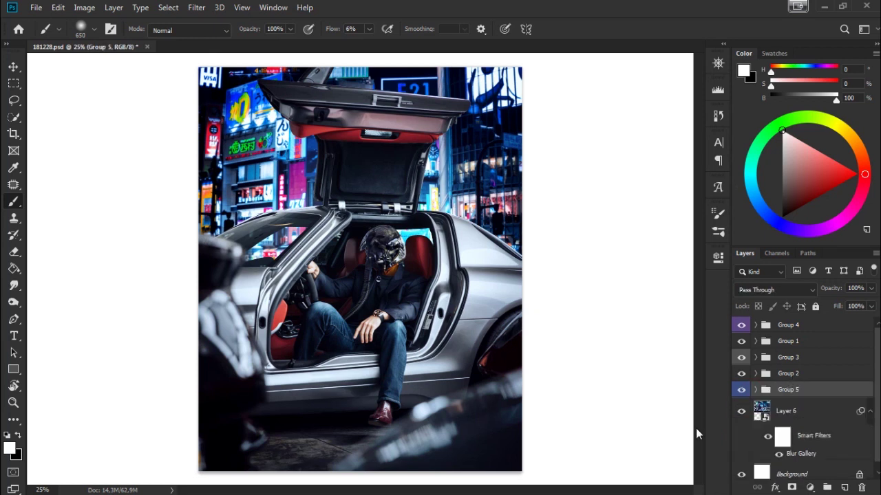
pyautogui.click(756, 389)
pyautogui.click(756, 374)
pyautogui.click(829, 394)
pyautogui.click(844, 487)
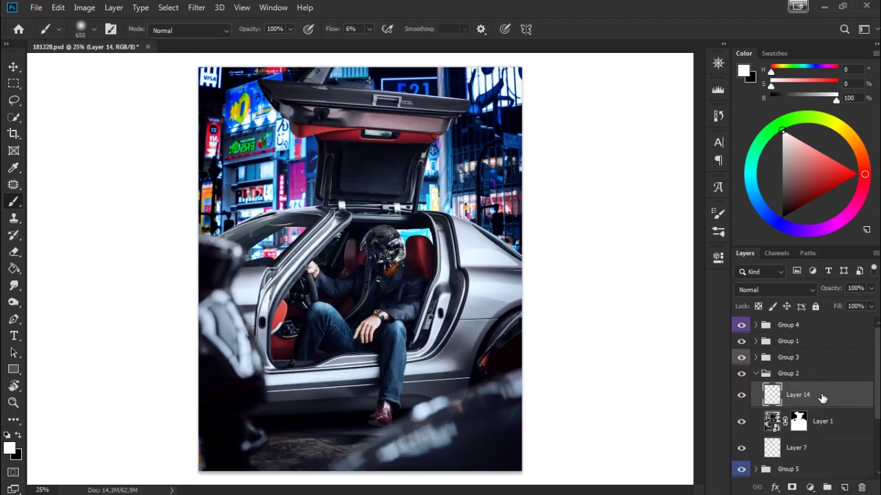
pyautogui.rightClick(821, 395)
pyautogui.click(728, 248)
pyautogui.scroll(2, 531, 354)
pyautogui.scroll(-2, 580, 315)
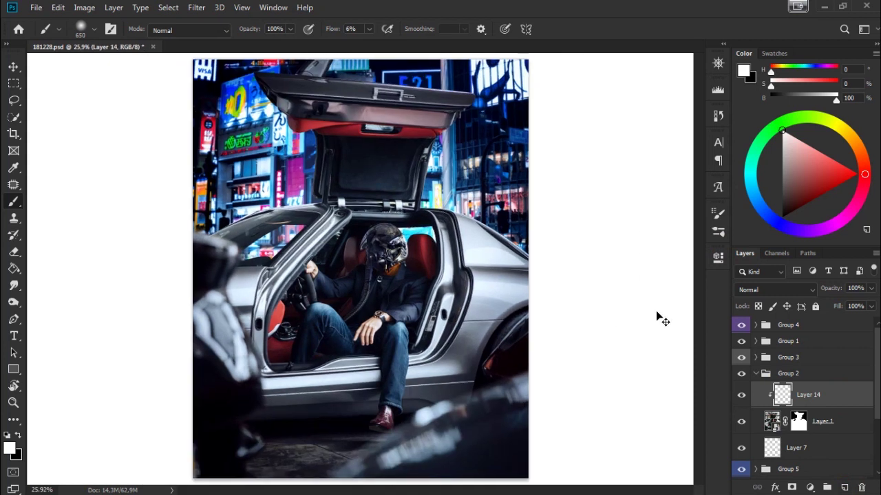
# Step: Add a Brightness/Contrast layer at -70 brightness above Layer 1 and fill its mask black
pyautogui.click(809, 487)
pyautogui.click(797, 248)
pyautogui.moveTo(605, 324)
pyautogui.mouseDown()
pyautogui.moveTo(617, 325)
pyautogui.moveTo(566, 324)
pyautogui.mouseUp()
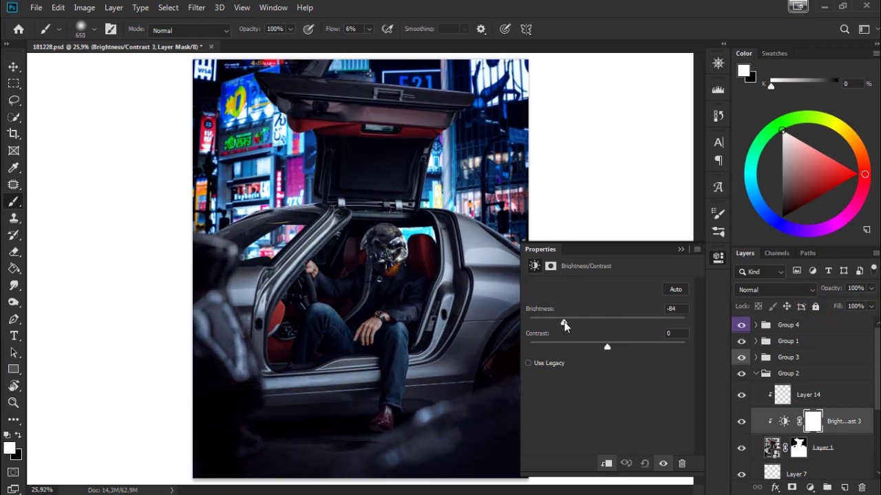
pyautogui.click(571, 323)
pyautogui.click(19, 272)
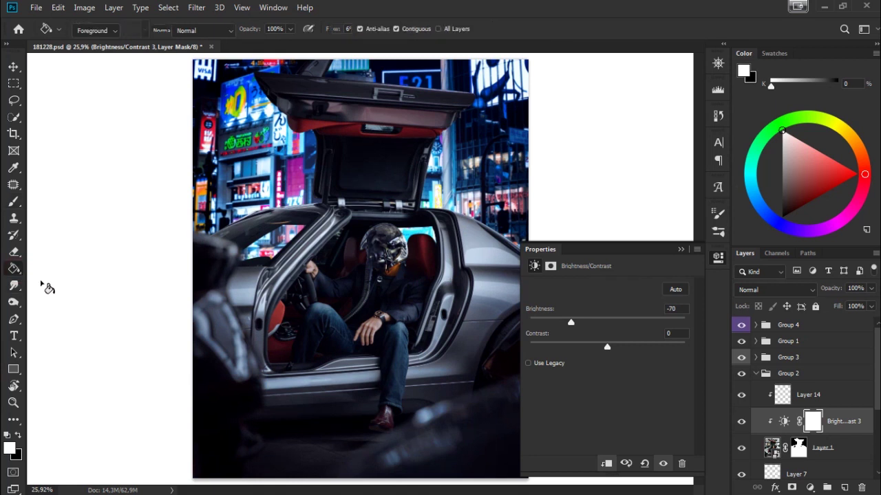
pyautogui.click(20, 435)
pyautogui.click(303, 319)
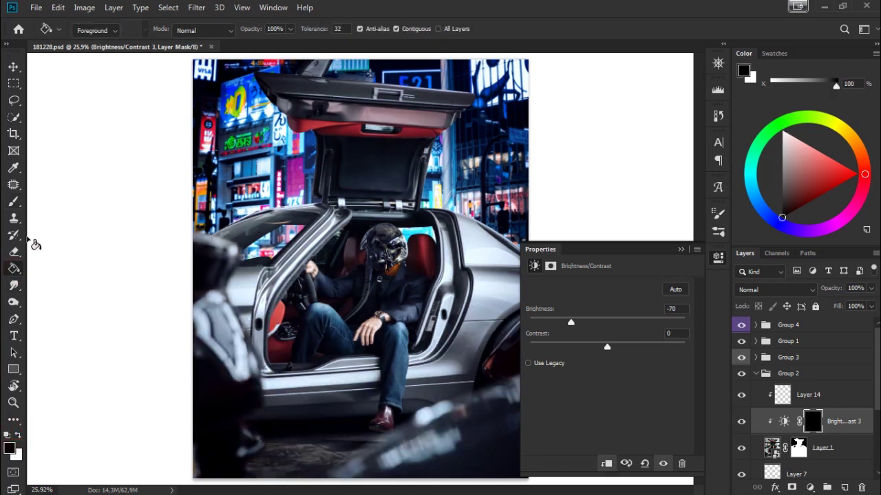
# Step: Set up a roughly 158 px soft brush at full flow, painting in white
pyautogui.press('b')
pyautogui.click(681, 249)
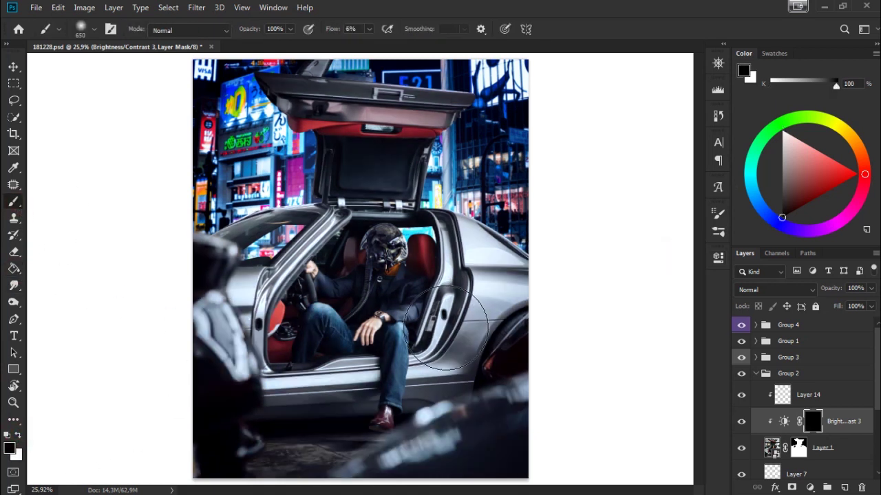
pyautogui.scroll(1, 444, 323)
pyautogui.scroll(1, 433, 309)
pyautogui.rightClick(395, 227)
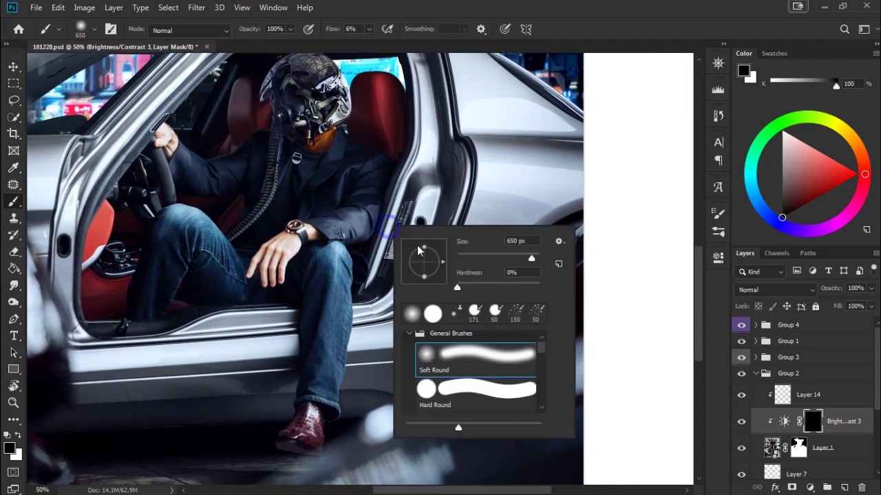
pyautogui.moveTo(510, 260); pyautogui.dragTo(497, 260)
pyautogui.press('Return')
pyautogui.hotkey('shift', '0')
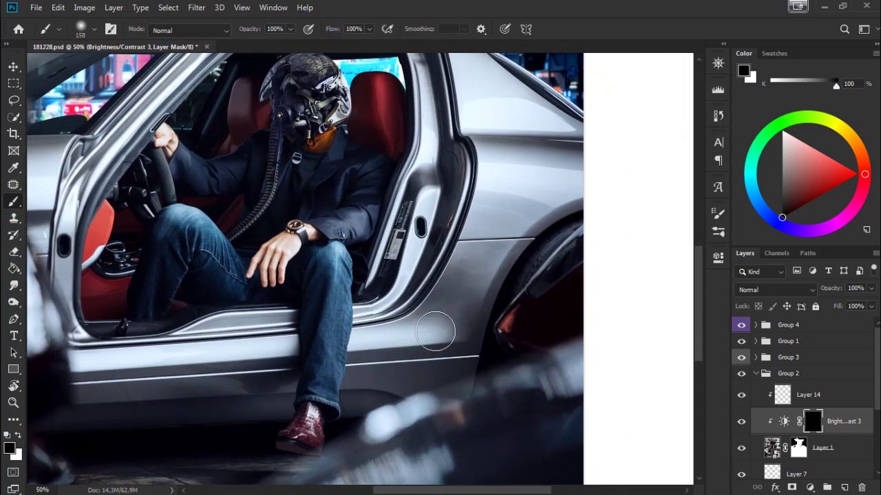
pyautogui.press('x')
# Step: Paint the mask along the lower door sill and rear fender, dropping flow to 15
pyautogui.moveTo(433, 334)
pyautogui.mouseDown()
pyautogui.moveTo(413, 317)
pyautogui.moveTo(417, 334)
pyautogui.moveTo(379, 366)
pyautogui.mouseUp()
pyautogui.moveTo(393, 313); pyautogui.dragTo(450, 301)
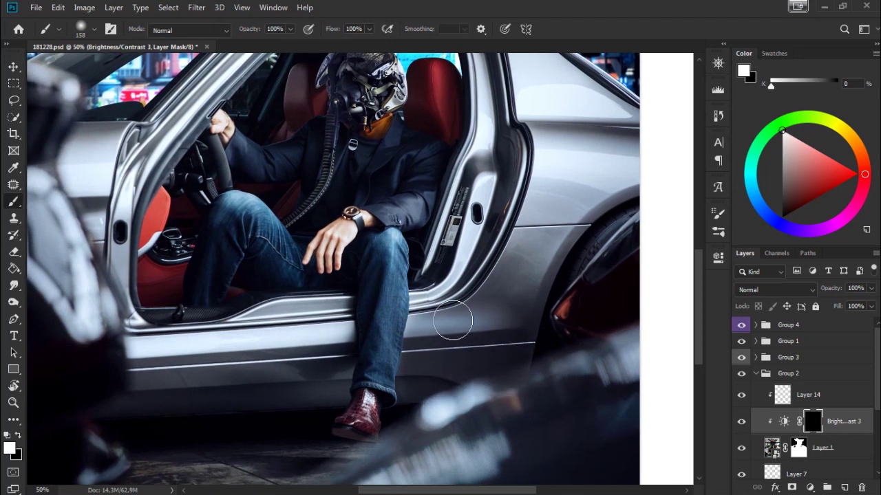
pyautogui.moveTo(424, 359)
pyautogui.mouseDown()
pyautogui.moveTo(472, 374)
pyautogui.moveTo(531, 350)
pyautogui.moveTo(503, 321)
pyautogui.moveTo(515, 245)
pyautogui.moveTo(582, 240)
pyautogui.mouseUp()
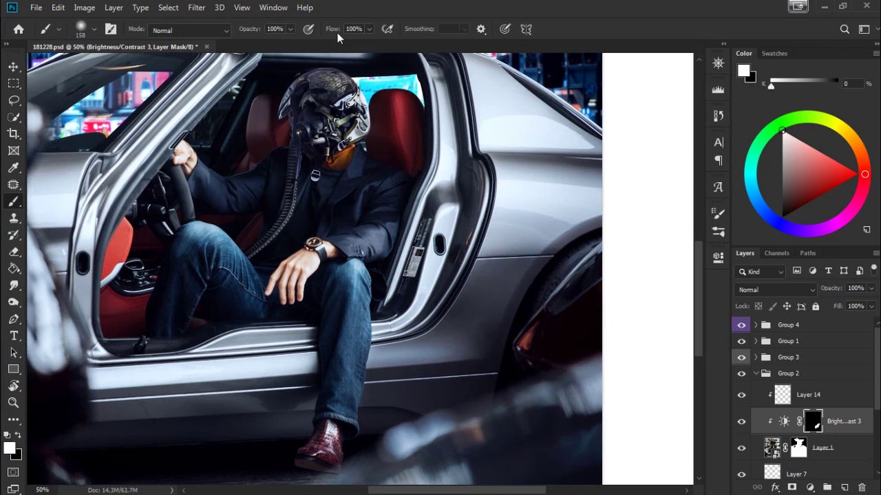
pyautogui.moveTo(555, 226); pyautogui.dragTo(486, 227)
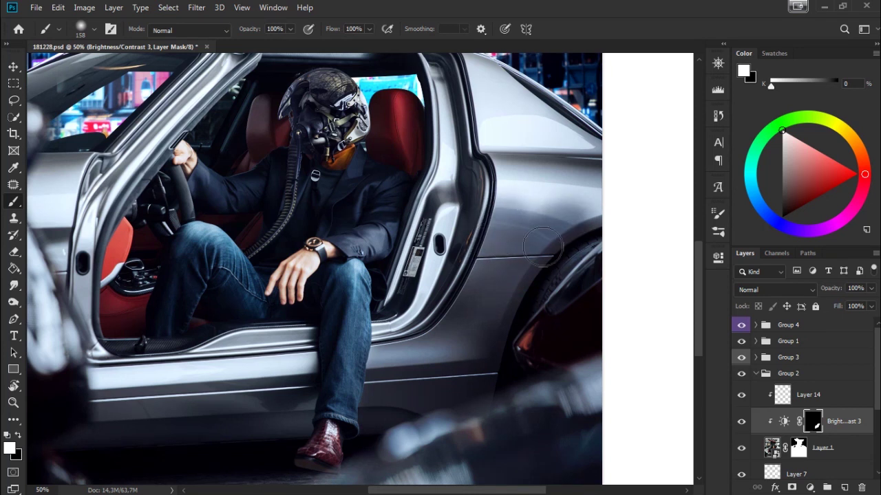
pyautogui.click(360, 29)
pyautogui.write('5415')
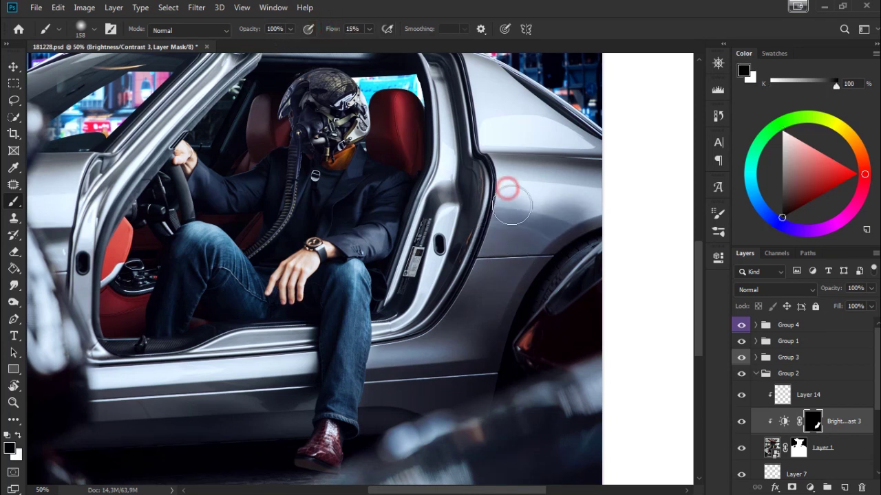
pyautogui.moveTo(468, 181); pyautogui.dragTo(567, 229)
# Step: Alternate black and white strokes over the rear fender, door and sill at full flow
pyautogui.press('x')
pyautogui.moveTo(468, 248); pyautogui.dragTo(589, 197)
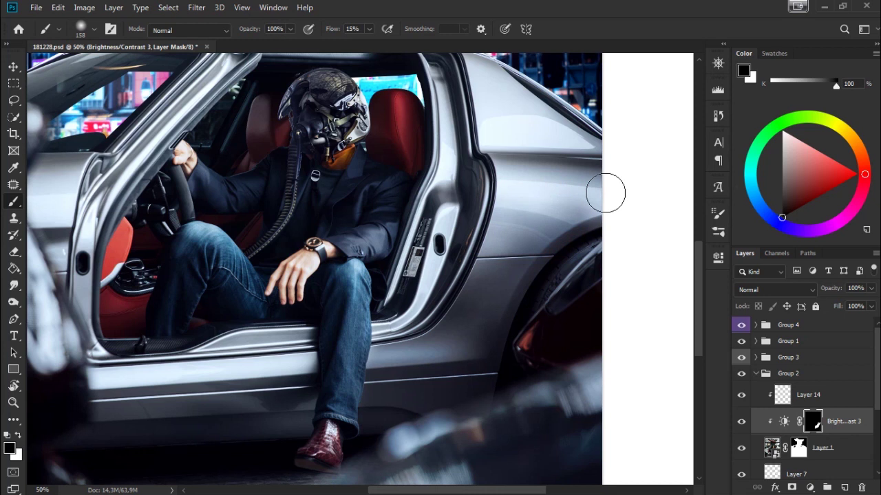
pyautogui.press('x')
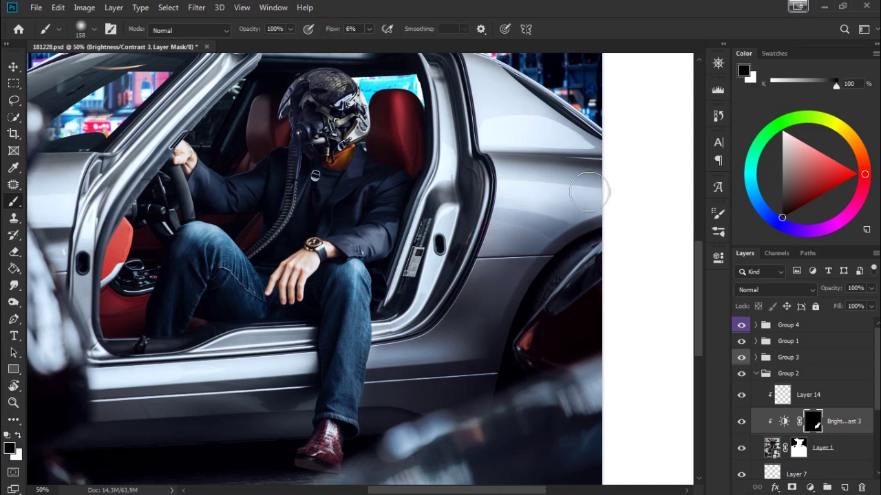
pyautogui.moveTo(443, 354); pyautogui.dragTo(536, 270)
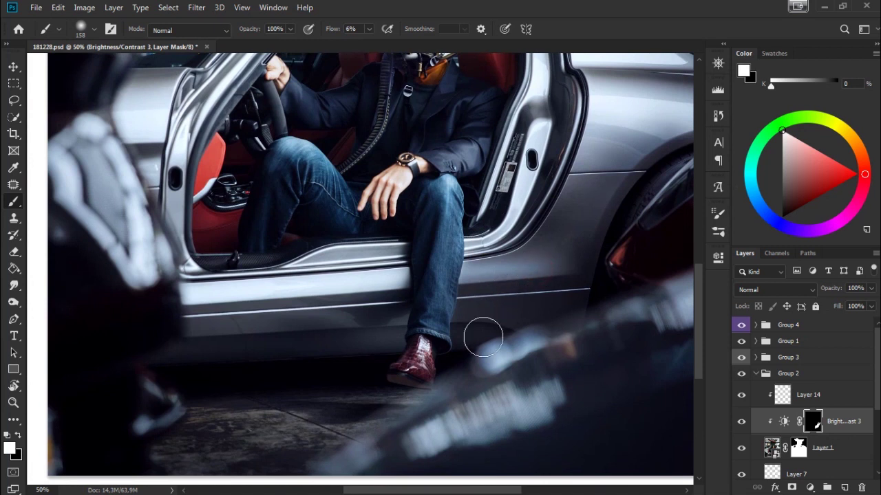
pyautogui.moveTo(355, 279); pyautogui.dragTo(445, 250)
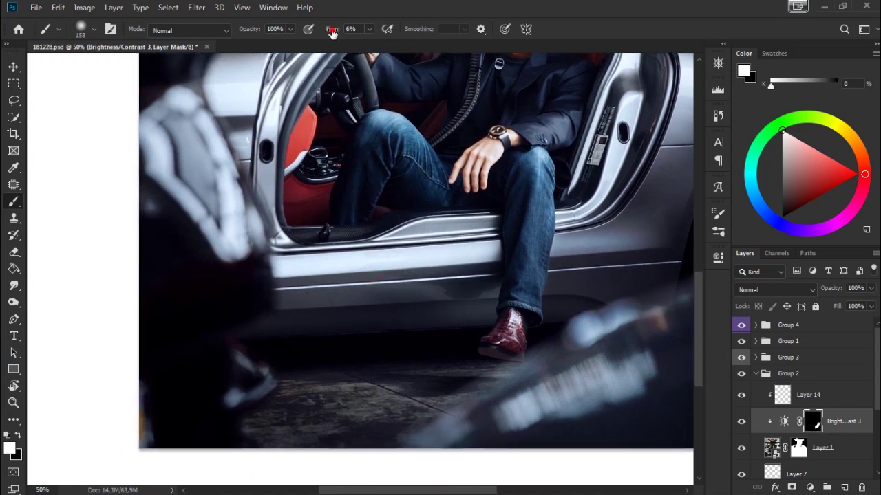
pyautogui.moveTo(333, 33); pyautogui.dragTo(472, 246)
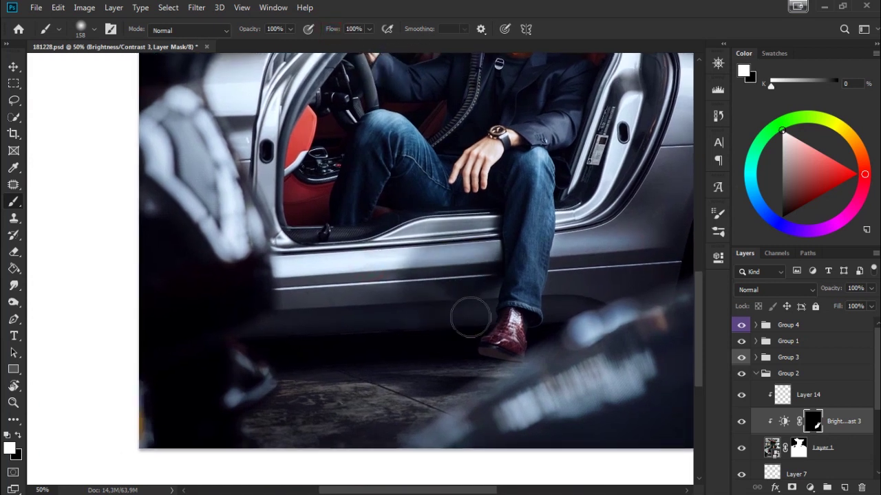
pyautogui.moveTo(428, 314)
pyautogui.mouseDown()
pyautogui.moveTo(324, 298)
pyautogui.moveTo(282, 276)
pyautogui.mouseUp()
pyautogui.moveTo(357, 277); pyautogui.dragTo(273, 379)
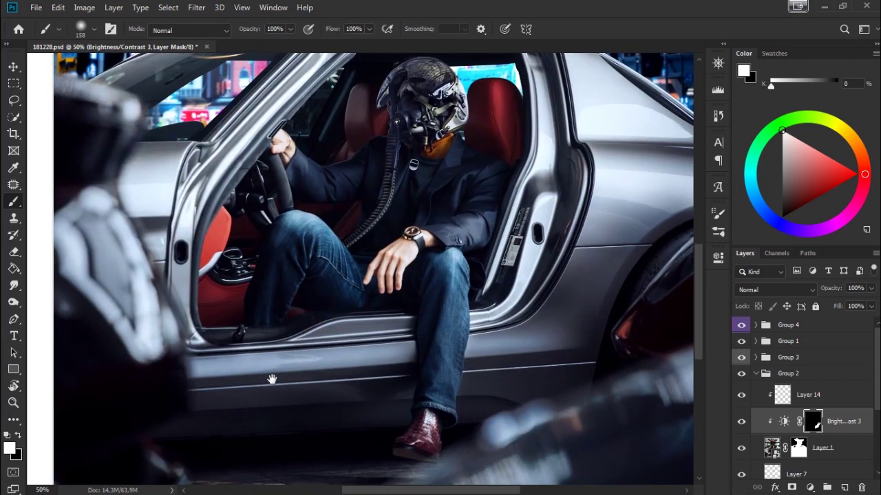
# Step: Paint out the sill's small red spot in black with a 64 px brush, then fit the image on screen
pyautogui.press('x')
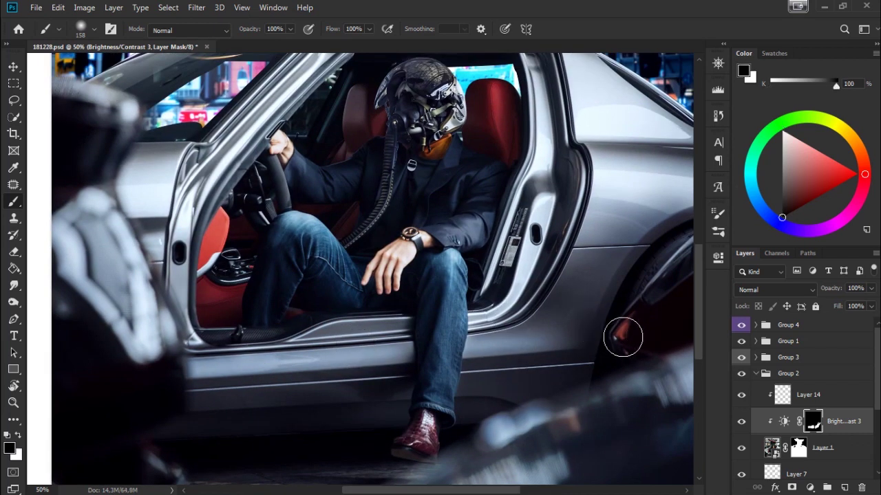
pyautogui.rightClick(623, 337)
pyautogui.write('64')
pyautogui.press('Return')
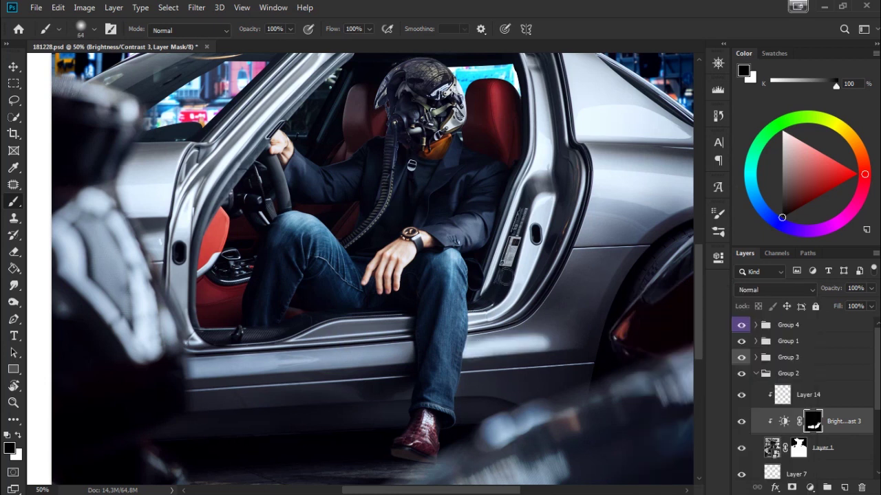
pyautogui.moveTo(485, 352); pyautogui.dragTo(504, 354)
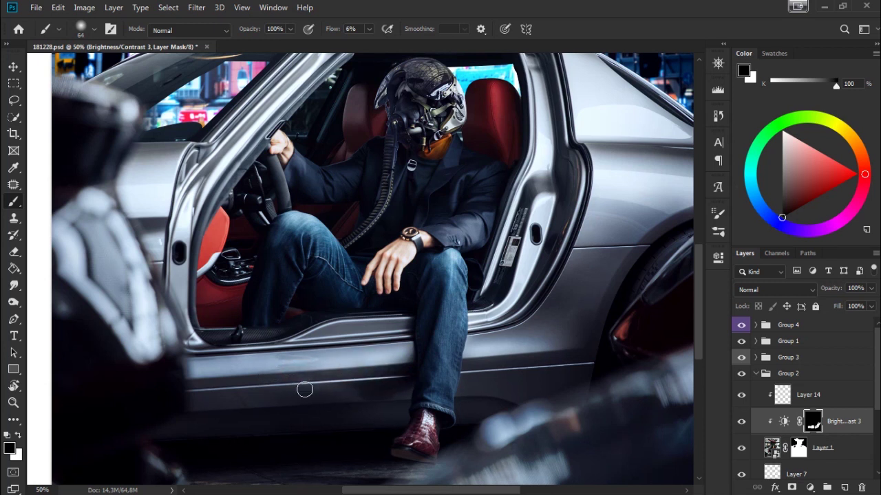
pyautogui.hotkey('ctrl', '0')
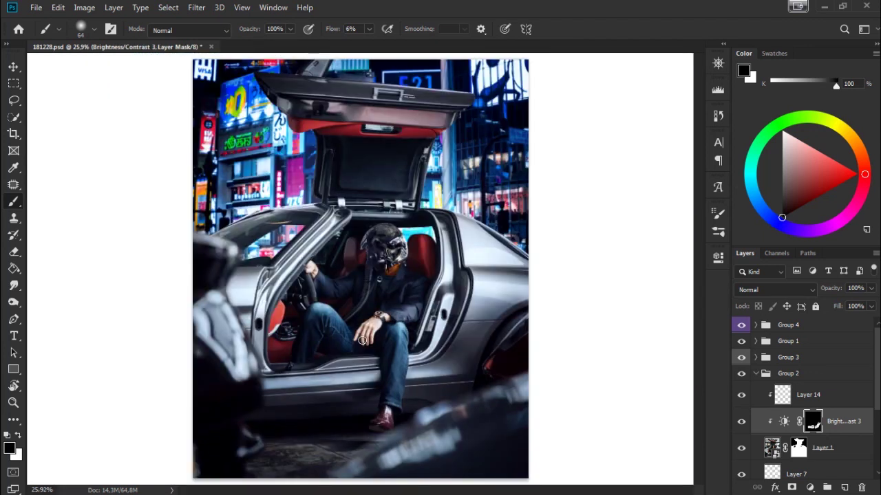
# Step: Compare with the adjustment off, then paint white across the car with a 448 px brush
pyautogui.click(741, 421)
pyautogui.click(741, 421)
pyautogui.press('x')
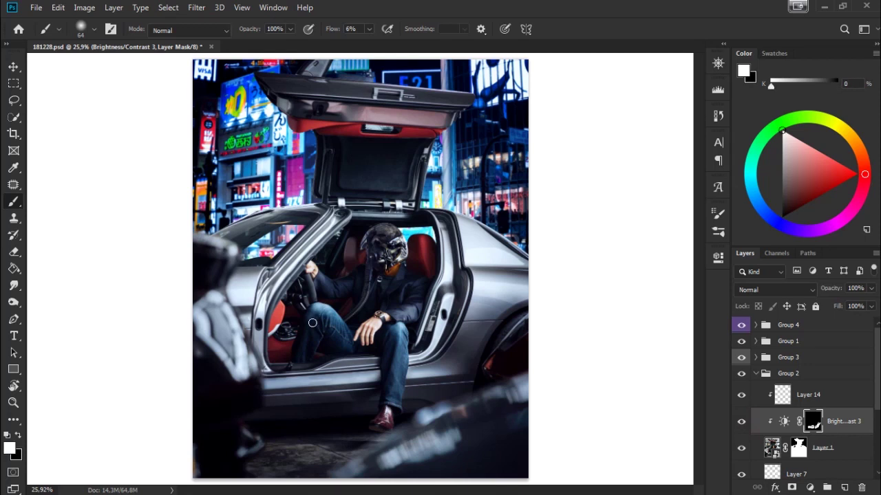
pyautogui.rightClick(318, 316)
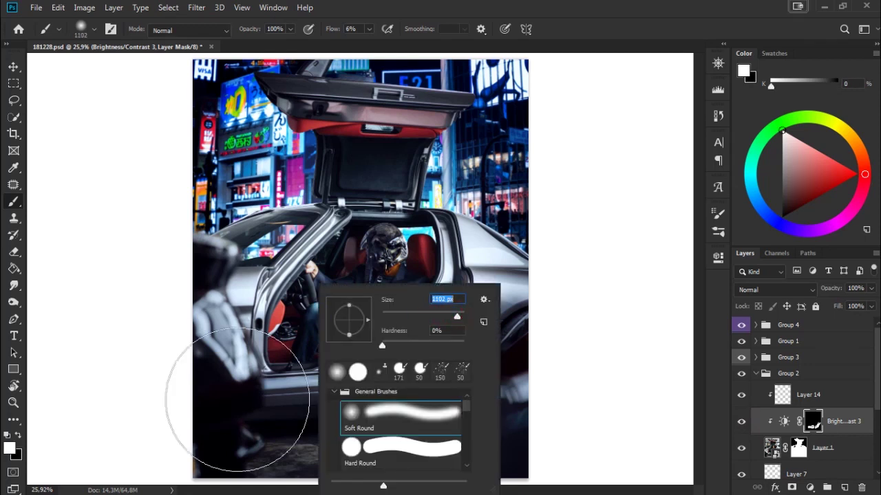
pyautogui.moveTo(425, 316); pyautogui.dragTo(453, 313)
pyautogui.press('Return')
pyautogui.moveTo(204, 354); pyautogui.dragTo(516, 403)
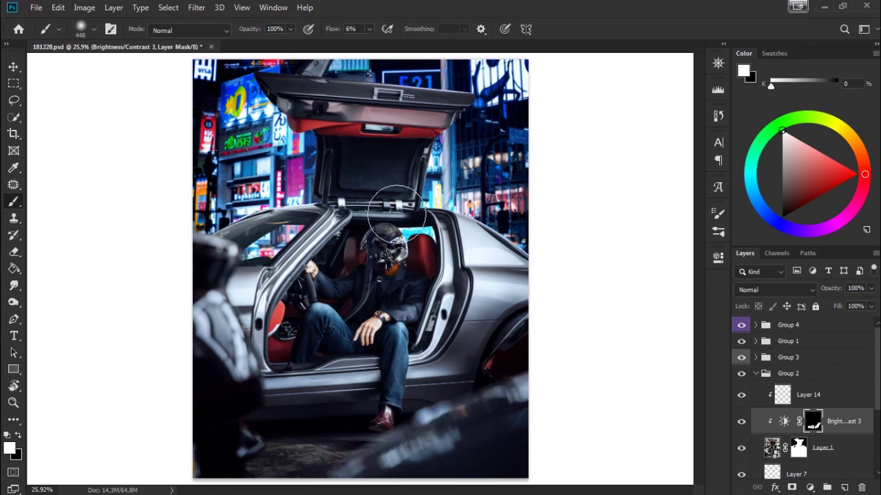
# Step: Darken the lower-left ground along the bottom edge at 100% flow, redoing the stroke once
pyautogui.moveTo(332, 29); pyautogui.dragTo(368, 29)
pyautogui.moveTo(261, 416); pyautogui.dragTo(302, 464)
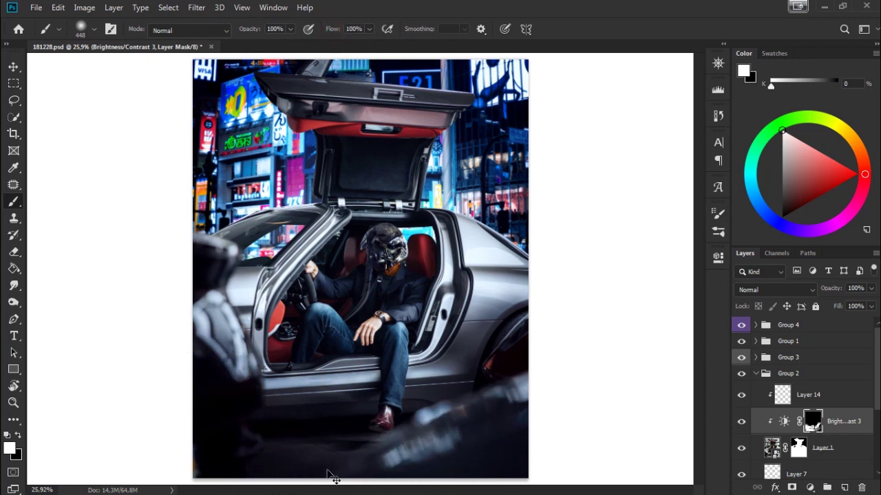
pyautogui.hotkey('ctrl', 'z')
pyautogui.hotkey('ctrl', 'z')
pyautogui.hotkey('ctrl', 'shift', 'z')
pyautogui.press('x')
pyautogui.moveTo(314, 452); pyautogui.dragTo(246, 477)
# Step: Paint out the faint red glow near the bottom in black at 8% flow
pyautogui.press('x')
pyautogui.moveTo(332, 29); pyautogui.dragTo(267, 87)
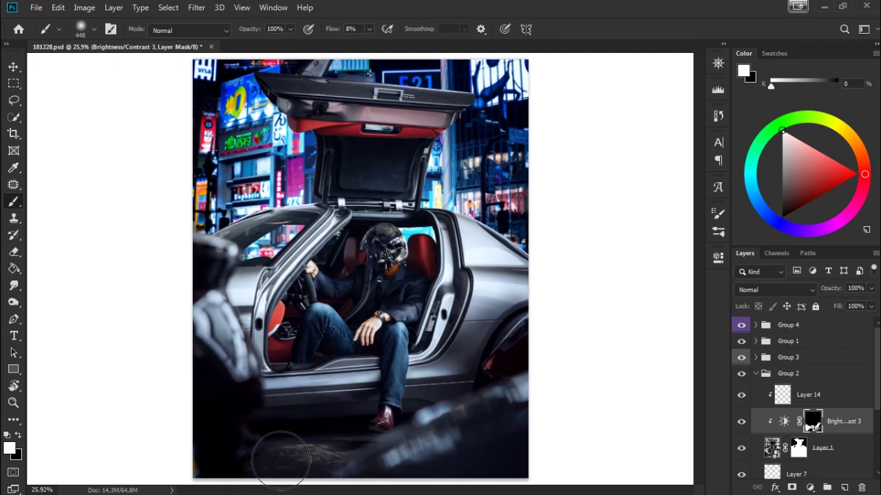
pyautogui.press('x')
pyautogui.moveTo(261, 466); pyautogui.dragTo(335, 436)
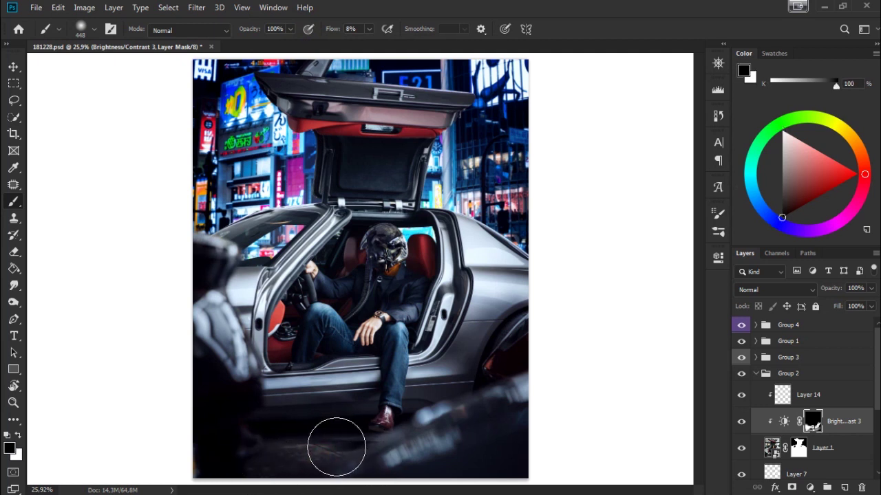
# Step: Select Layer 14 and zoom in on the right door and fender, then fit the image
pyautogui.click(743, 422)
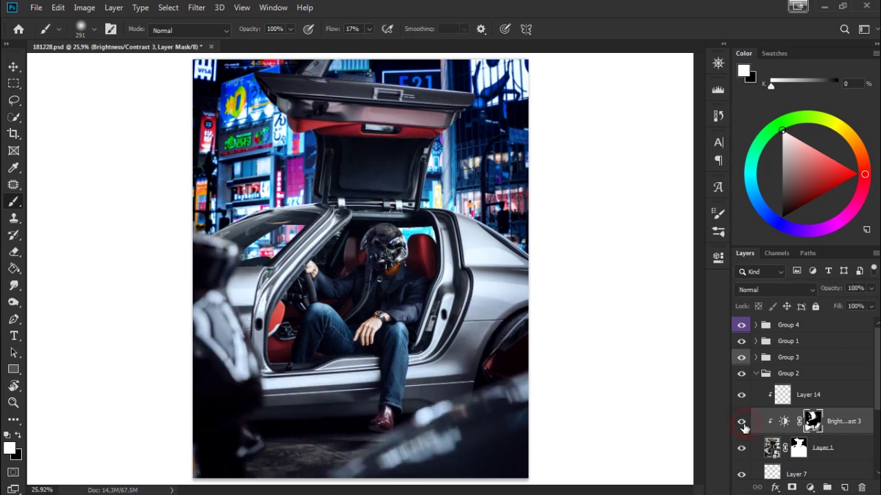
pyautogui.click(812, 395)
pyautogui.hotkey('ctrl', '+')
pyautogui.hotkey('ctrl', '+')
pyautogui.hotkey('ctrl', '+')
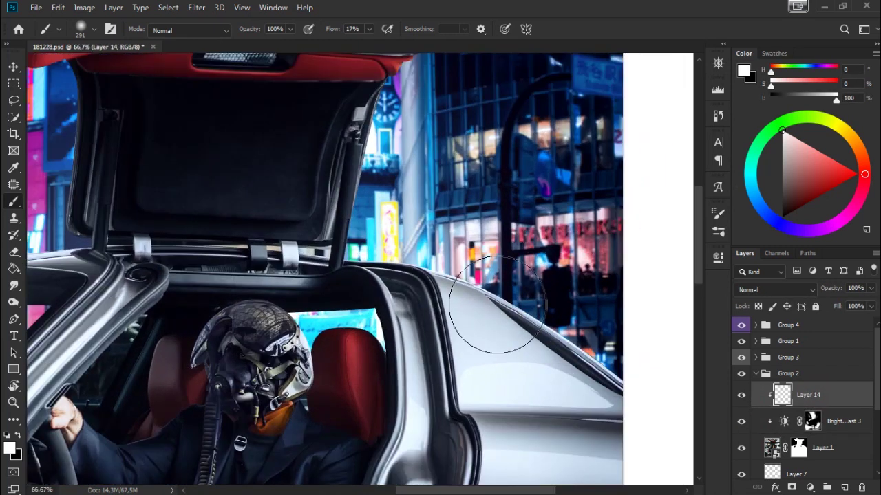
pyautogui.moveTo(527, 261)
pyautogui.mouseDown()
pyautogui.moveTo(433, 234)
pyautogui.moveTo(424, 252)
pyautogui.mouseUp()
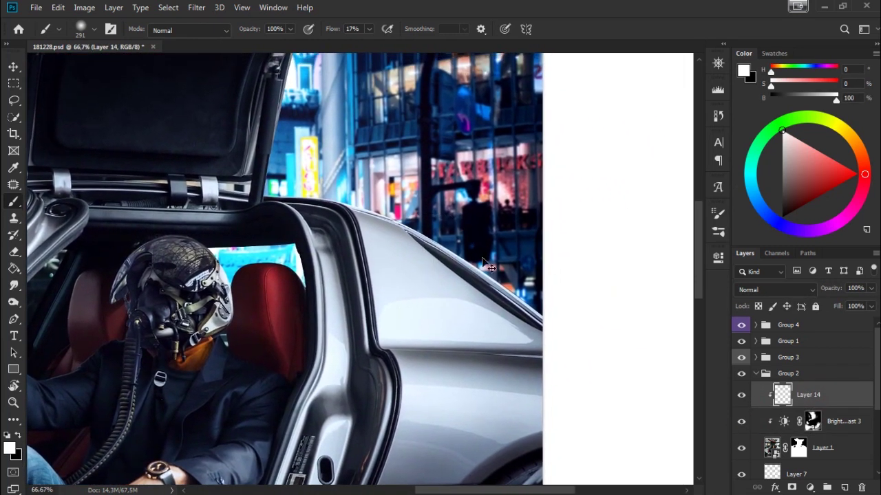
pyautogui.hotkey('ctrl', '-')
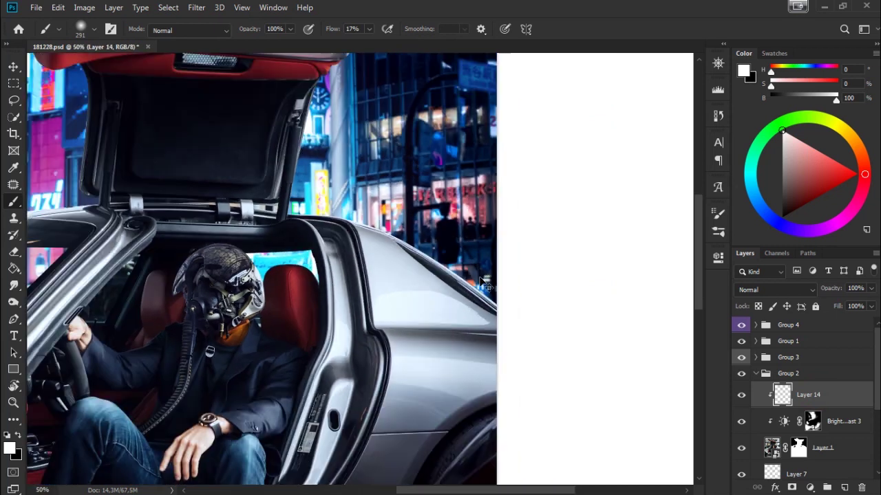
pyautogui.hotkey('ctrl', '-')
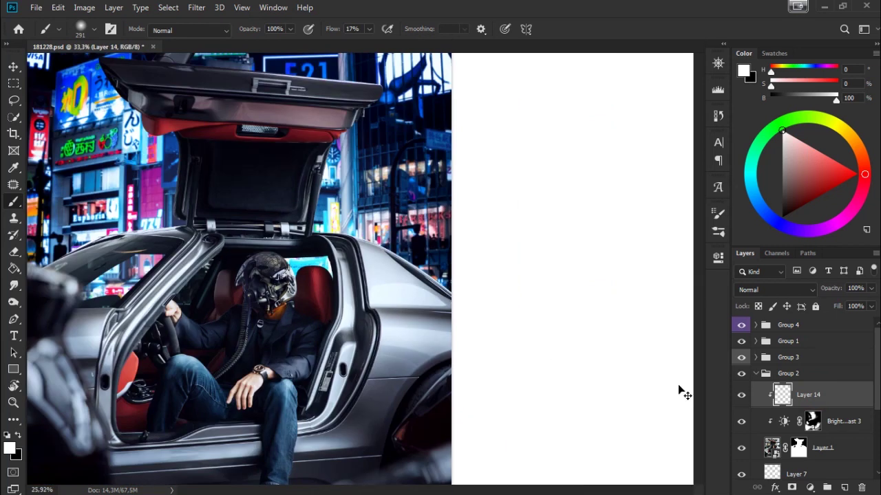
pyautogui.hotkey('ctrl', '0')
# Step: Select Layer 1 and add a Color Balance adjustment layer above it
pyautogui.click(818, 448)
pyautogui.click(810, 488)
pyautogui.click(814, 373)
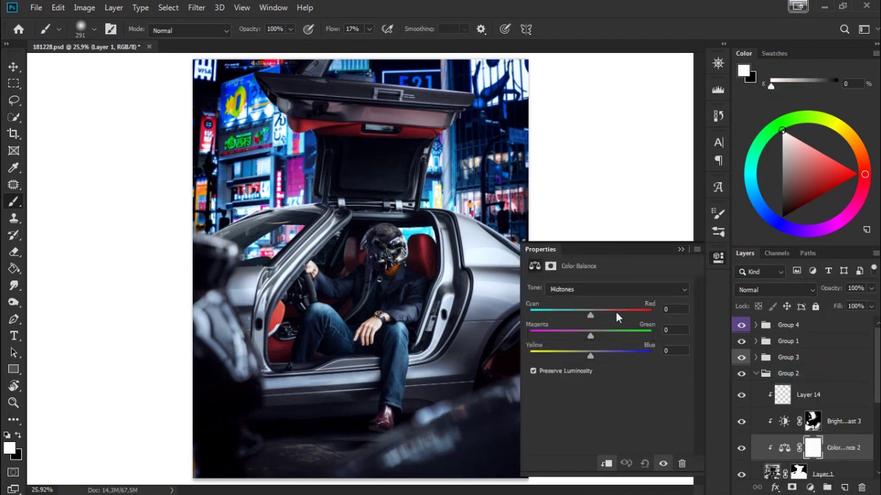
# Step: Shift the Color Balance highlights toward cyan and magenta, with a slight yellow nudge
pyautogui.click(605, 290)
pyautogui.click(591, 323)
pyautogui.moveTo(590, 315); pyautogui.dragTo(582, 335)
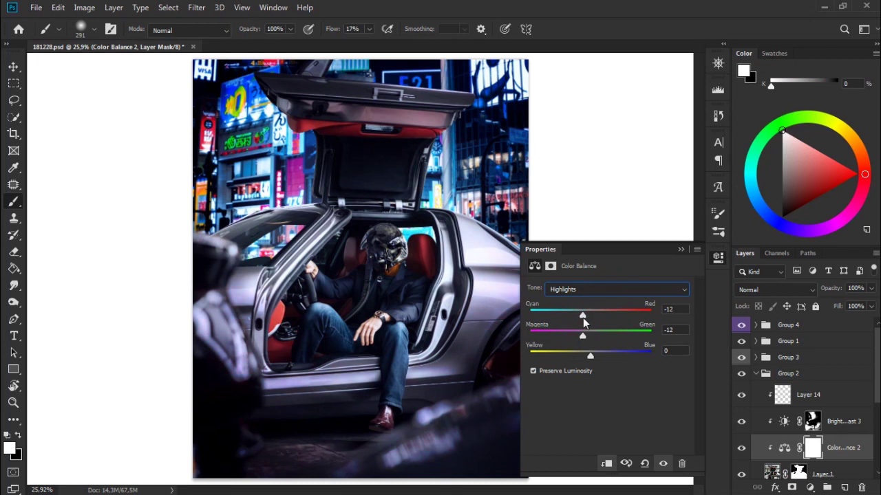
pyautogui.moveTo(582, 318); pyautogui.dragTo(584, 318)
pyautogui.moveTo(589, 356); pyautogui.dragTo(591, 349)
pyautogui.moveTo(583, 315); pyautogui.dragTo(584, 315)
pyautogui.moveTo(587, 318)
pyautogui.mouseDown()
pyautogui.moveTo(570, 319)
pyautogui.moveTo(587, 319)
pyautogui.moveTo(587, 337)
pyautogui.mouseUp()
# Step: Shift the midtones toward cyan and slightly toward blue
pyautogui.click(662, 463)
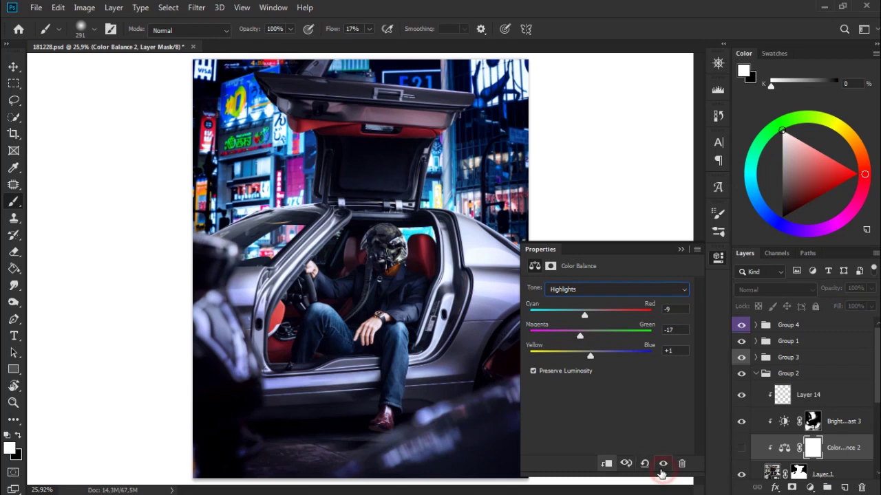
pyautogui.click(635, 289)
pyautogui.click(618, 310)
pyautogui.moveTo(600, 319)
pyautogui.mouseDown()
pyautogui.moveTo(581, 318)
pyautogui.moveTo(597, 322)
pyautogui.moveTo(586, 325)
pyautogui.mouseUp()
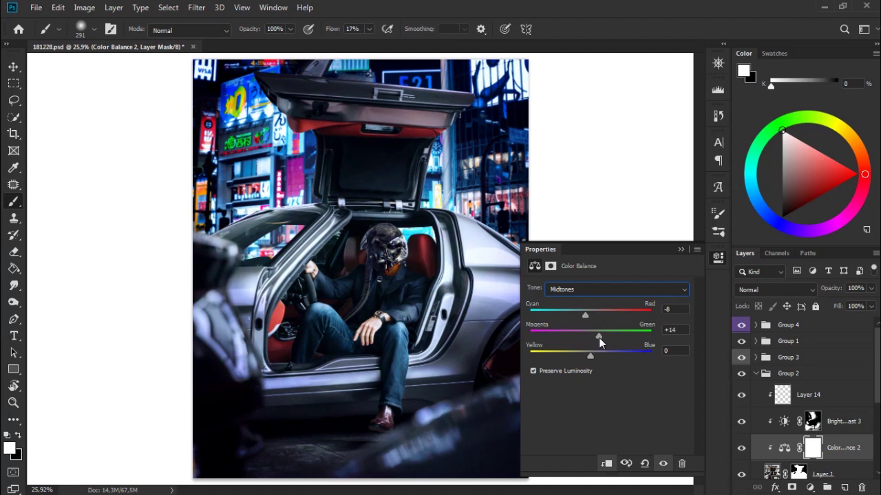
pyautogui.moveTo(588, 349); pyautogui.dragTo(593, 350)
# Step: Adjust the shadows toward red, slightly toward green and blue
pyautogui.click(590, 289)
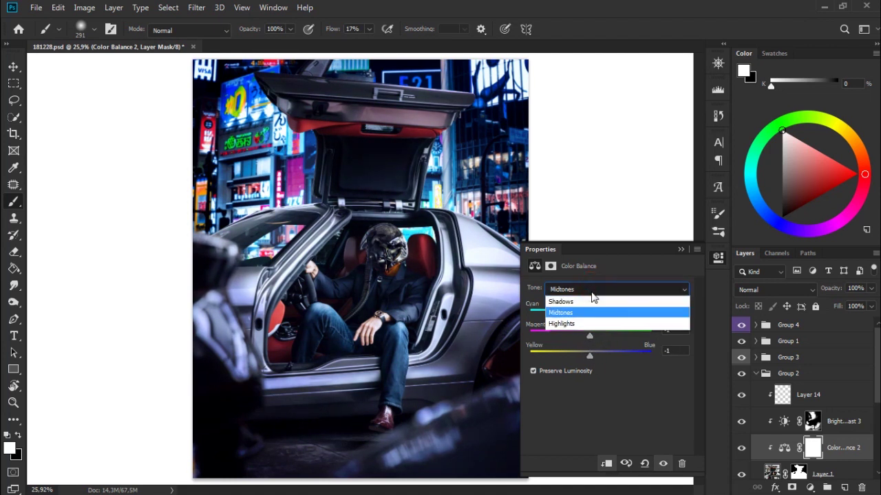
pyautogui.moveTo(590, 316)
pyautogui.mouseDown()
pyautogui.moveTo(598, 320)
pyautogui.moveTo(588, 319)
pyautogui.mouseUp()
pyautogui.moveTo(590, 331); pyautogui.dragTo(586, 331)
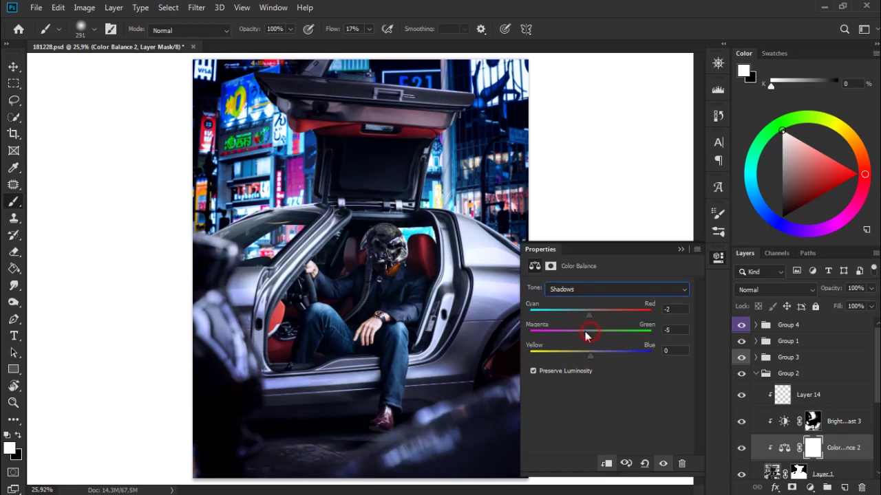
pyautogui.moveTo(586, 331)
pyautogui.mouseDown()
pyautogui.moveTo(596, 355)
pyautogui.moveTo(592, 339)
pyautogui.mouseUp()
pyautogui.moveTo(588, 315); pyautogui.dragTo(590, 318)
# Step: Push the highlights further toward cyan, settling at -23, -30, +1, then collapse Group 2
pyautogui.click(605, 289)
pyautogui.click(592, 321)
pyautogui.moveTo(586, 317); pyautogui.dragTo(571, 334)
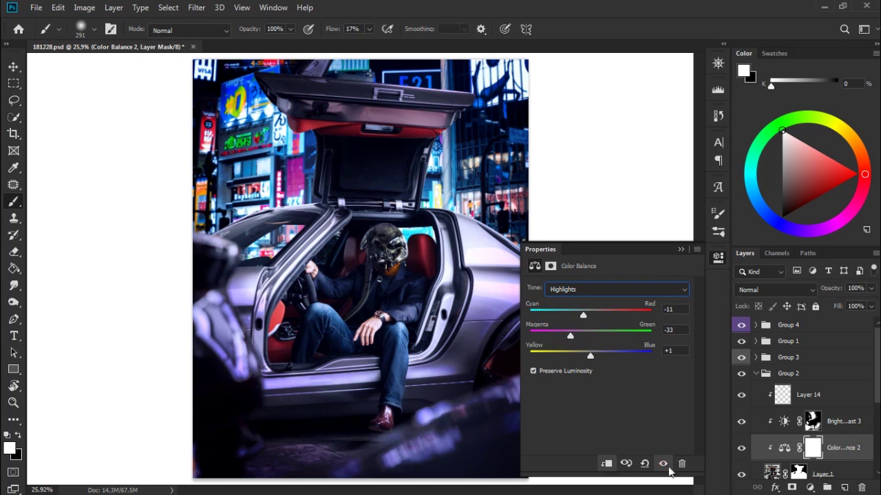
pyautogui.click(663, 463)
pyautogui.moveTo(570, 336); pyautogui.dragTo(580, 315)
pyautogui.click(680, 250)
pyautogui.click(741, 448)
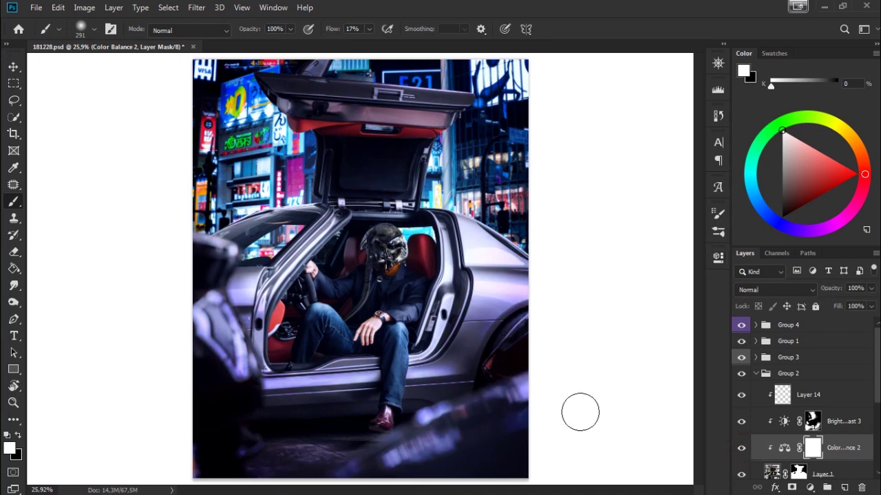
pyautogui.click(756, 374)
# Step: Show and expand Group 1, toggling Layer 2 and the helmet to inspect the face
pyautogui.click(741, 341)
pyautogui.click(765, 363)
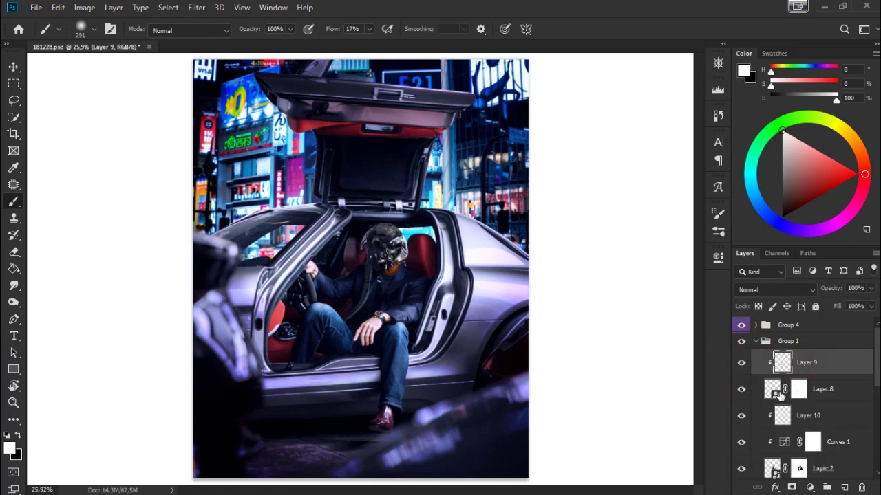
pyautogui.click(843, 469)
pyautogui.click(741, 469)
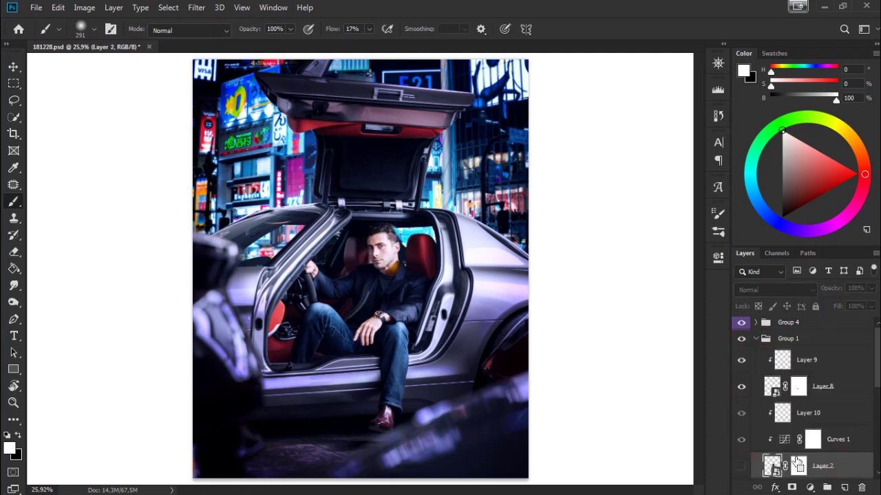
pyautogui.click(741, 469)
pyautogui.hotkey('ctrl', '1')
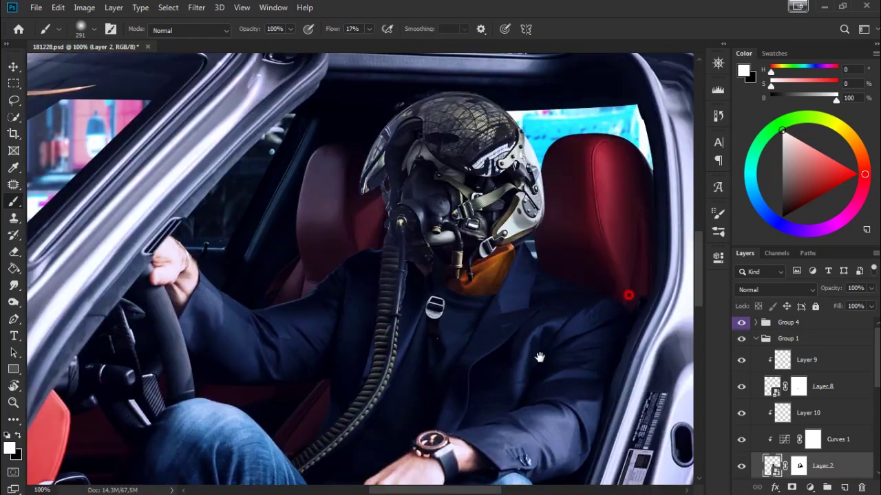
pyautogui.scroll(1, 594, 169)
# Step: Add a new empty layer above Layer 10 and zoom in on the helmet
pyautogui.click(844, 487)
pyautogui.moveTo(782, 466); pyautogui.dragTo(782, 437)
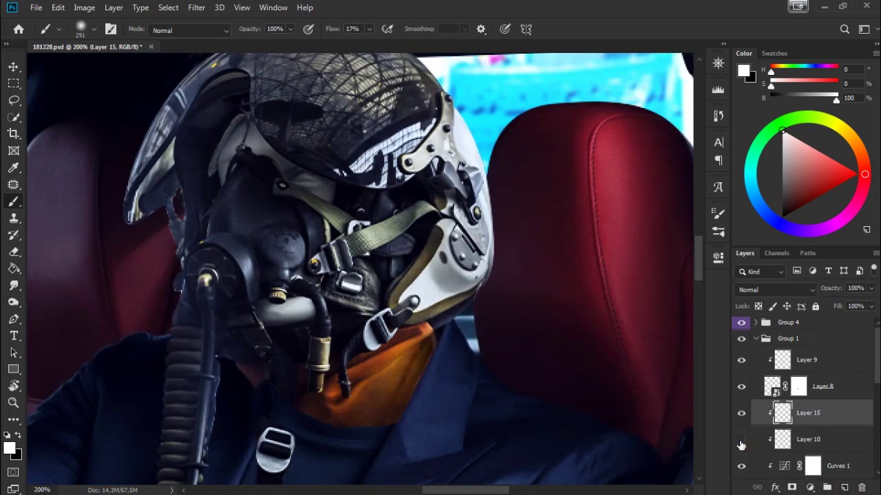
pyautogui.scroll(1, 584, 401)
pyautogui.scroll(1, 519, 354)
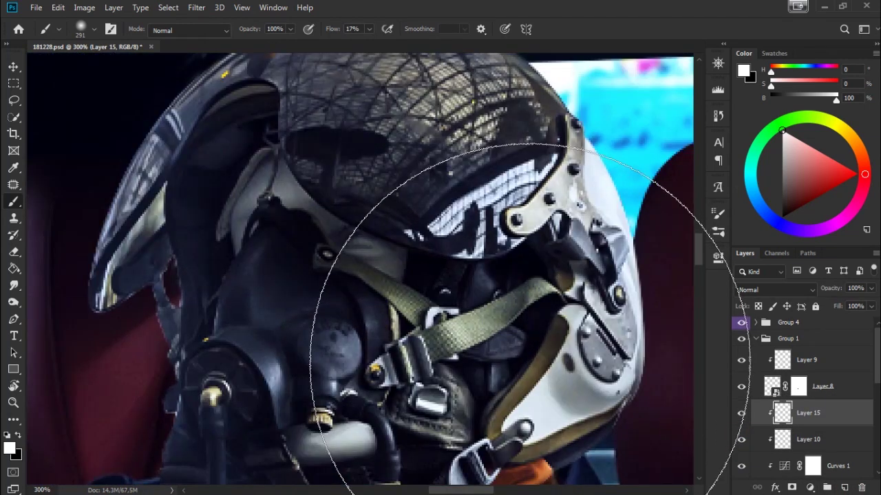
pyautogui.moveTo(522, 361); pyautogui.dragTo(545, 306)
# Step: Shrink the brush to 31 px
pyautogui.rightClick(554, 282)
pyautogui.click(642, 317)
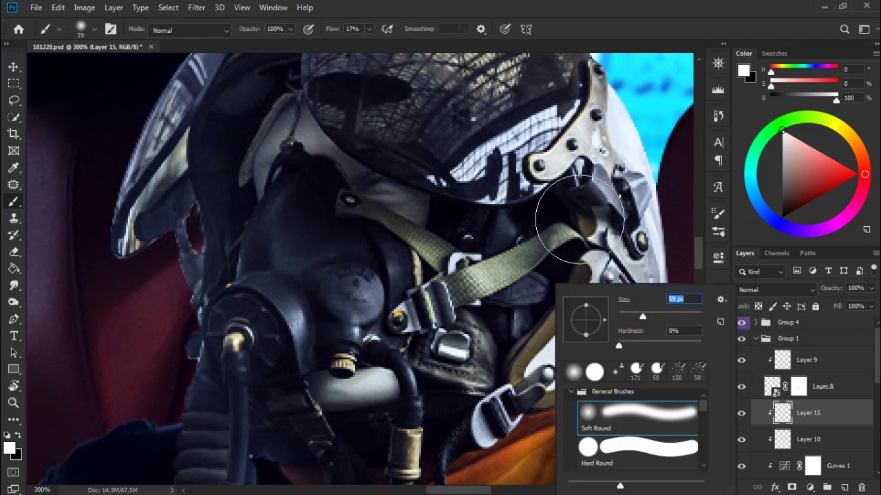
pyautogui.click(541, 265)
pyautogui.rightClick(619, 215)
pyautogui.moveTo(705, 249); pyautogui.dragTo(695, 251)
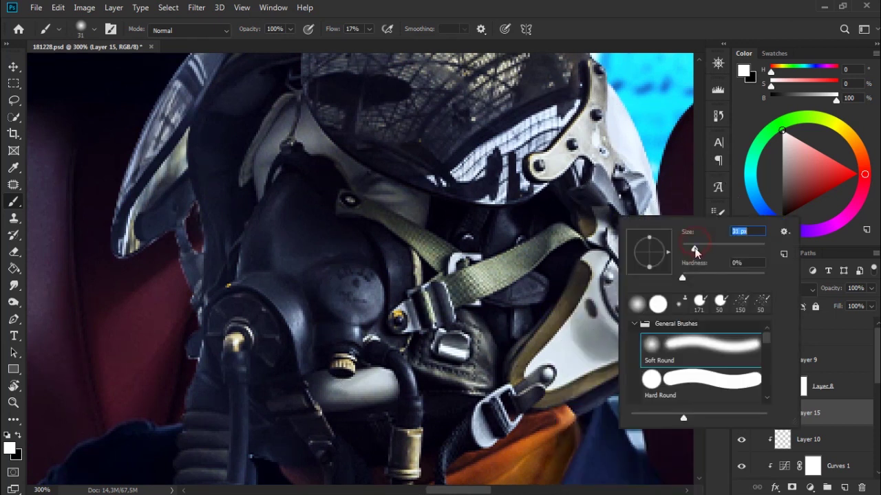
pyautogui.click(711, 452)
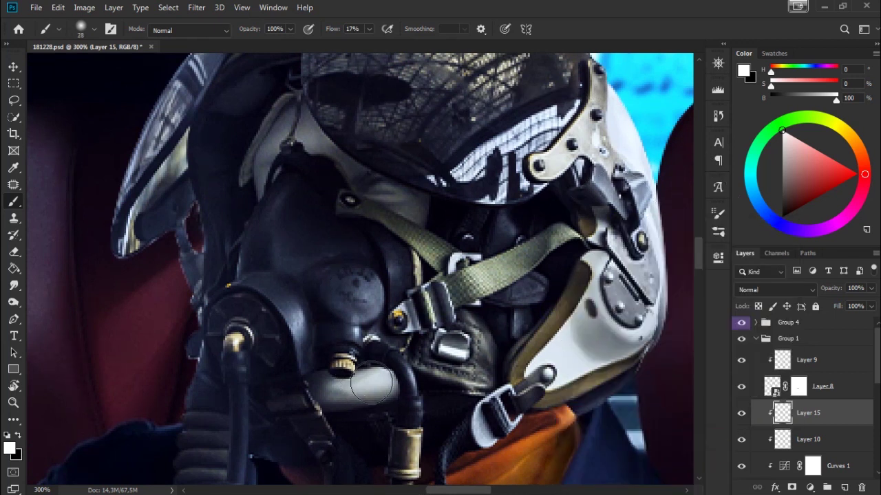
# Step: Pick a light peach skin colour and set the new layer's blend mode to Color
pyautogui.press('x')
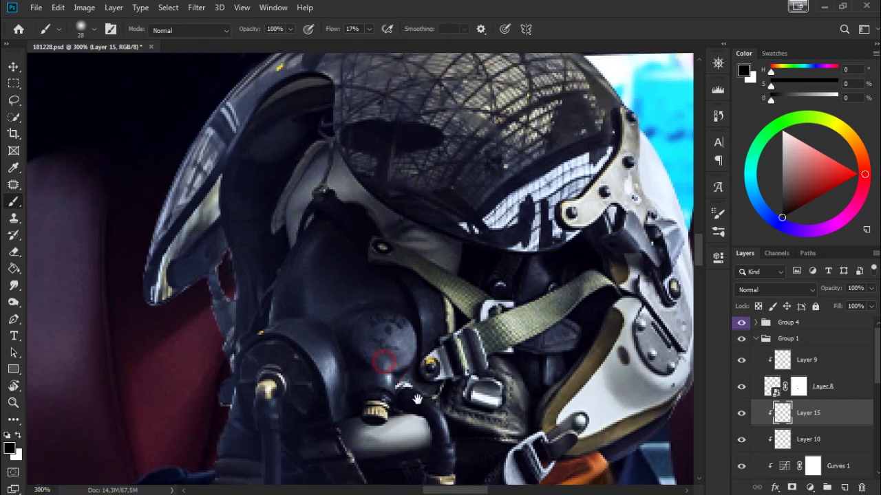
pyautogui.moveTo(373, 356); pyautogui.dragTo(405, 392)
pyautogui.moveTo(810, 156); pyautogui.dragTo(804, 140)
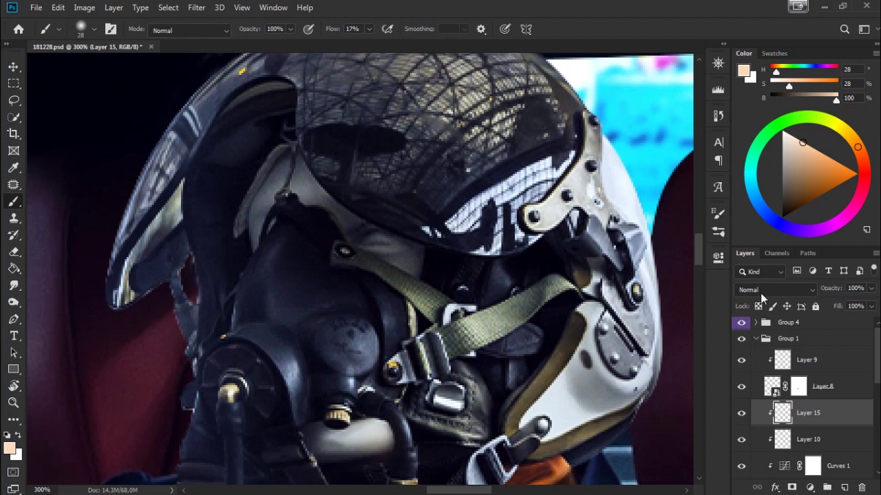
pyautogui.click(760, 289)
pyautogui.click(744, 471)
# Step: Brush peach tint on the face below the mask at 7–16 px, undoing strays on the hose and strap
pyautogui.rightClick(584, 318)
pyautogui.moveTo(537, 356)
pyautogui.mouseDown()
pyautogui.moveTo(584, 318)
pyautogui.moveTo(563, 307)
pyautogui.mouseUp()
pyautogui.press('Return')
pyautogui.rightClick(555, 307)
pyautogui.press('Return')
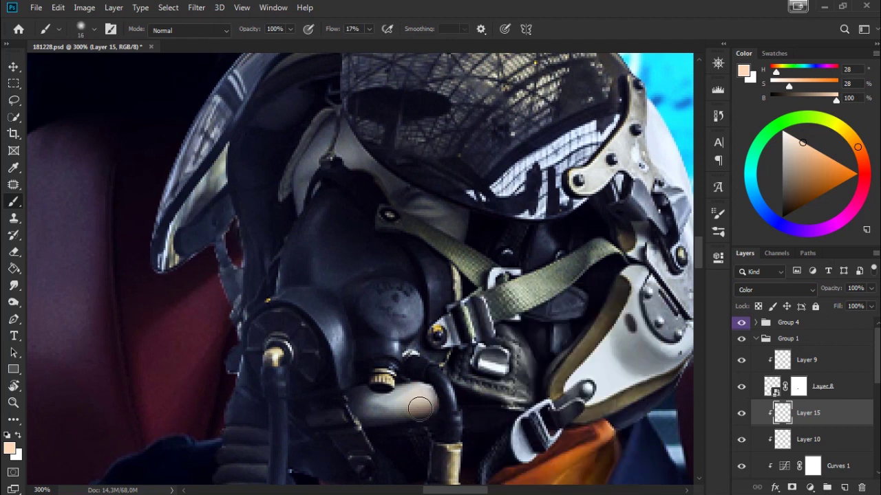
pyautogui.hotkey('ctrl', 'z')
pyautogui.moveTo(420, 389); pyautogui.dragTo(368, 395)
pyautogui.moveTo(476, 354); pyautogui.dragTo(496, 461)
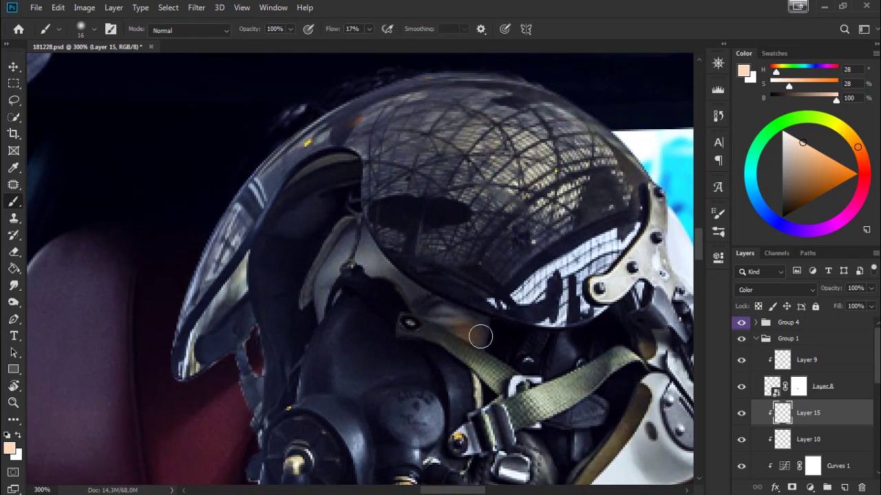
pyautogui.hotkey('ctrl', 'z')
# Step: Sample a muted tan skin tone and tint the skin under the visor
pyautogui.keyDown('alt'); pyautogui.click(467, 334); pyautogui.keyUp('alt')
pyautogui.moveTo(466, 333)
pyautogui.mouseDown()
pyautogui.moveTo(434, 305)
pyautogui.moveTo(450, 350)
pyautogui.moveTo(436, 281)
pyautogui.moveTo(397, 300)
pyautogui.mouseUp()
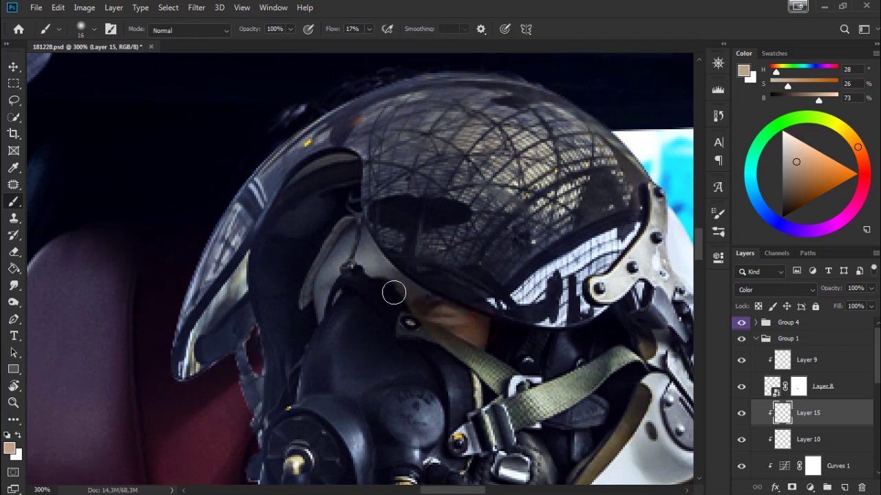
pyautogui.moveTo(431, 265)
pyautogui.mouseDown()
pyautogui.moveTo(538, 260)
pyautogui.moveTo(527, 285)
pyautogui.moveTo(481, 266)
pyautogui.moveTo(470, 241)
pyautogui.moveTo(440, 270)
pyautogui.moveTo(478, 268)
pyautogui.mouseUp()
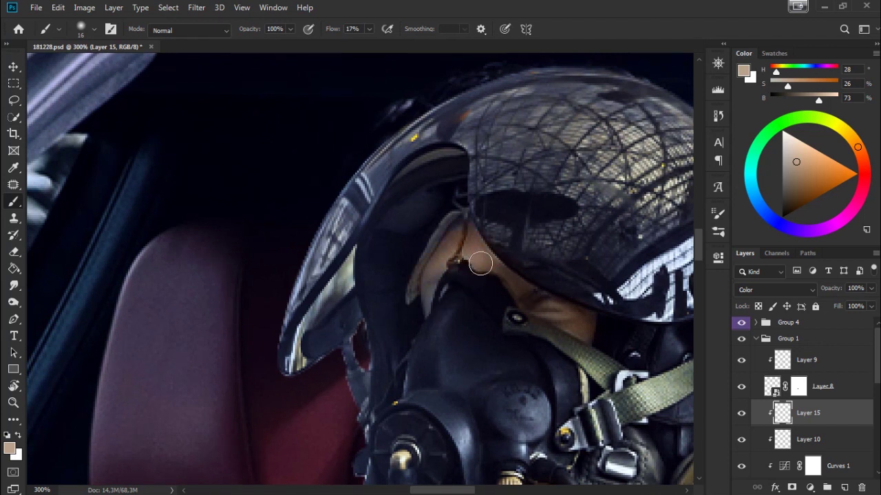
pyautogui.rightClick(457, 268)
pyautogui.press('Return')
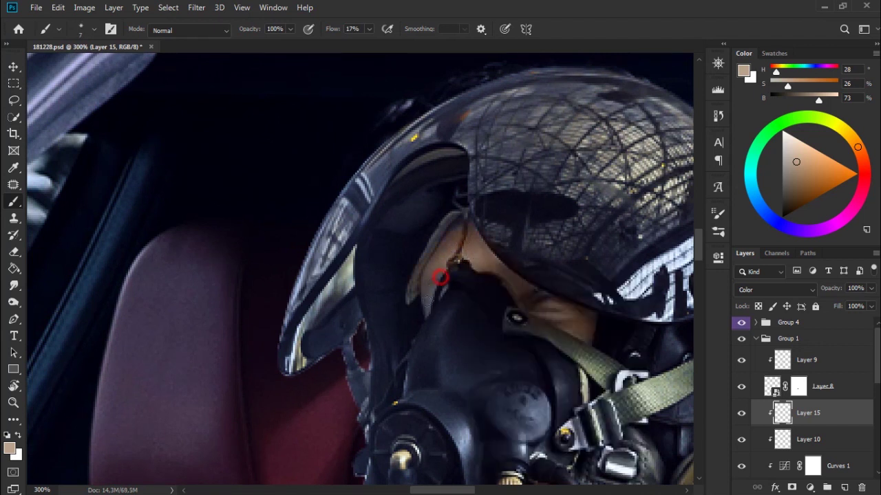
pyautogui.hscroll(2, 461, 334)
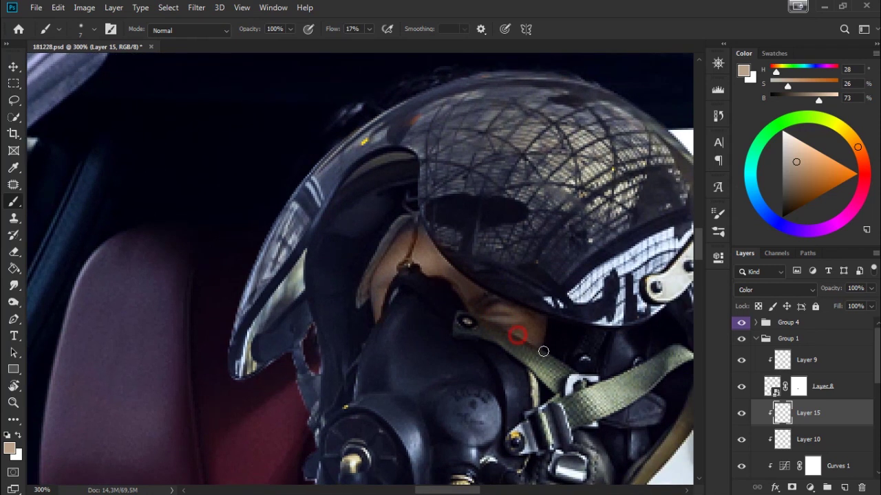
pyautogui.scroll(-2, 551, 347)
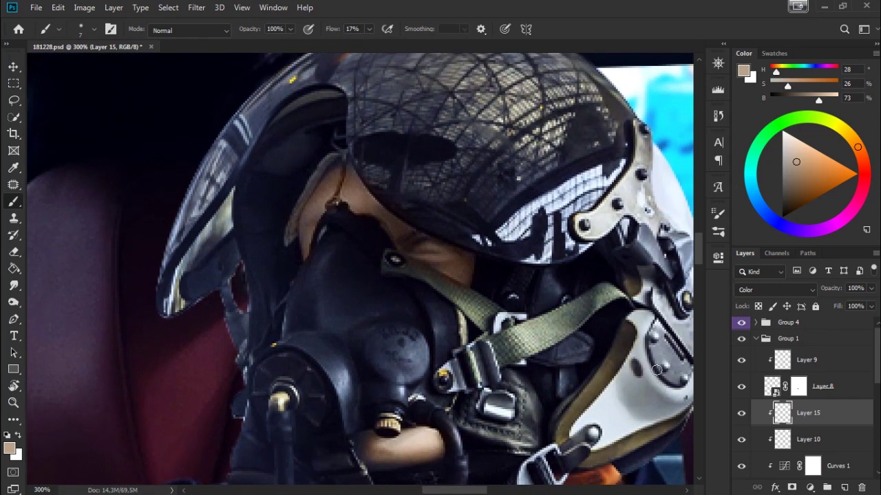
# Step: Add Layer 16 and clip it to the layer below
pyautogui.click(844, 487)
pyautogui.rightClick(803, 413)
pyautogui.click(737, 251)
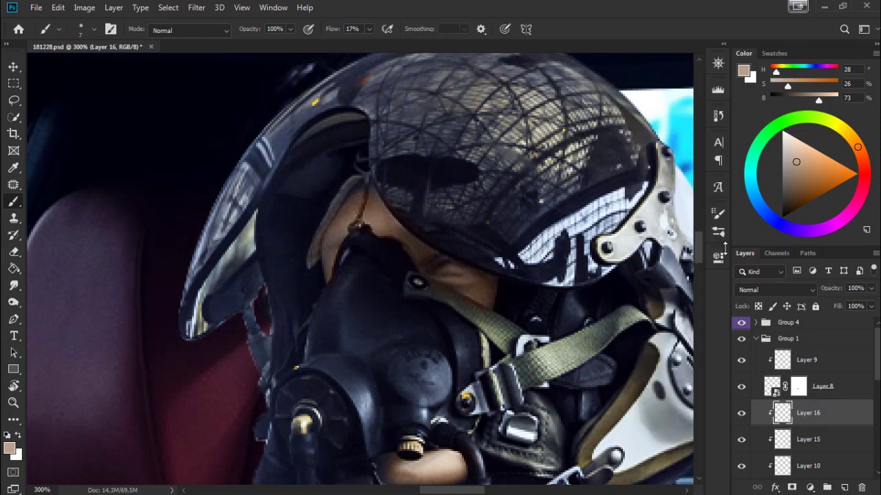
# Step: Paint a short dark teal eye stroke under the visor with a 4 px brush on Layer 16
pyautogui.scroll(1, 557, 291)
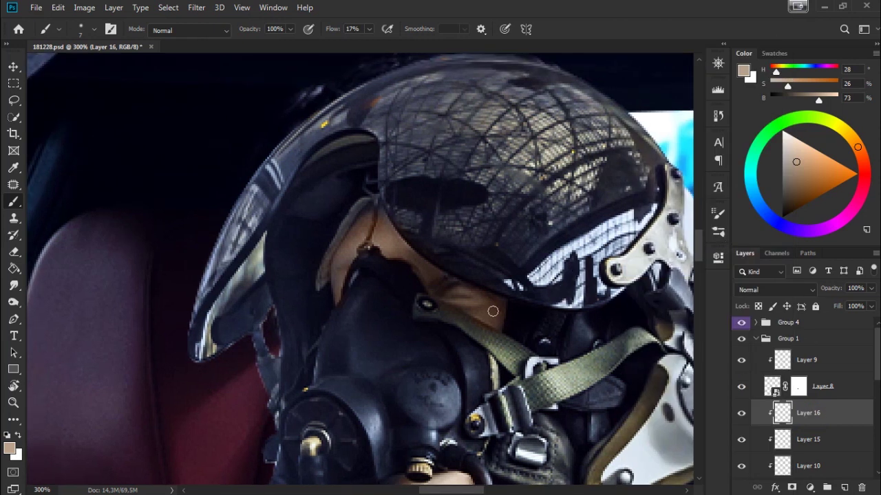
pyautogui.moveTo(858, 146)
pyautogui.mouseDown()
pyautogui.moveTo(752, 189)
pyautogui.moveTo(810, 186)
pyautogui.mouseUp()
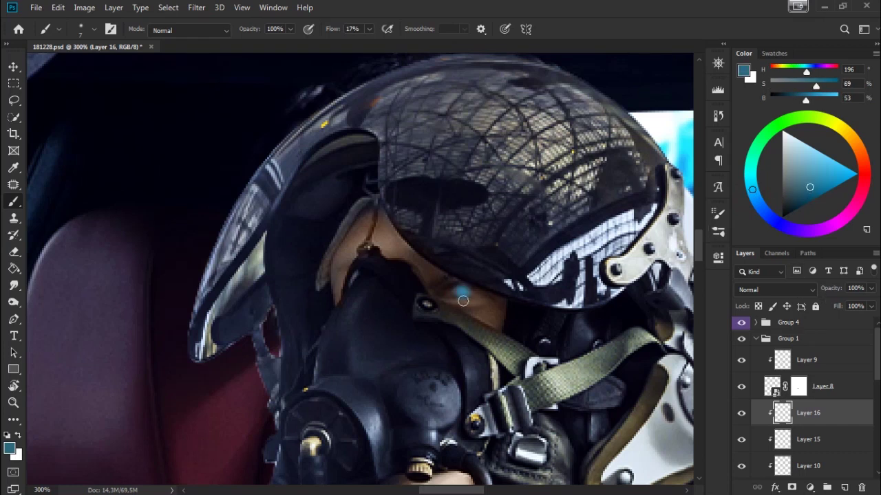
pyautogui.rightClick(557, 287)
pyautogui.moveTo(628, 292); pyautogui.dragTo(613, 292)
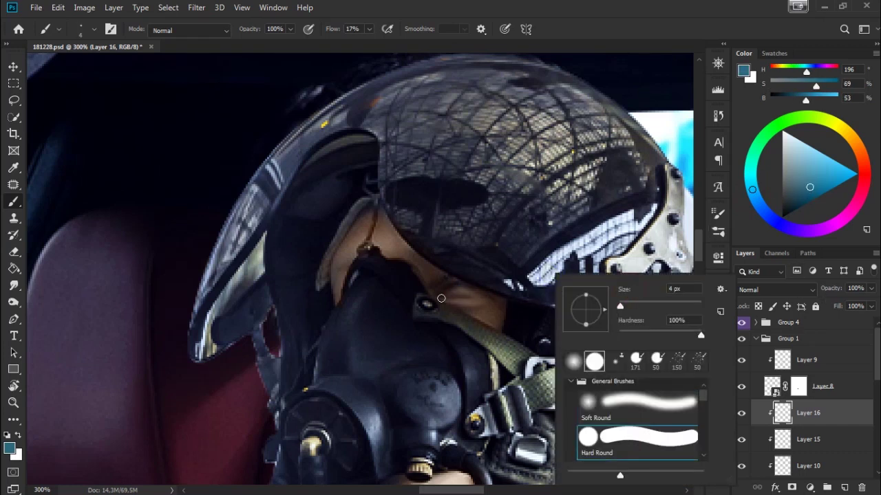
pyautogui.press('Return')
pyautogui.moveTo(465, 295); pyautogui.dragTo(470, 295)
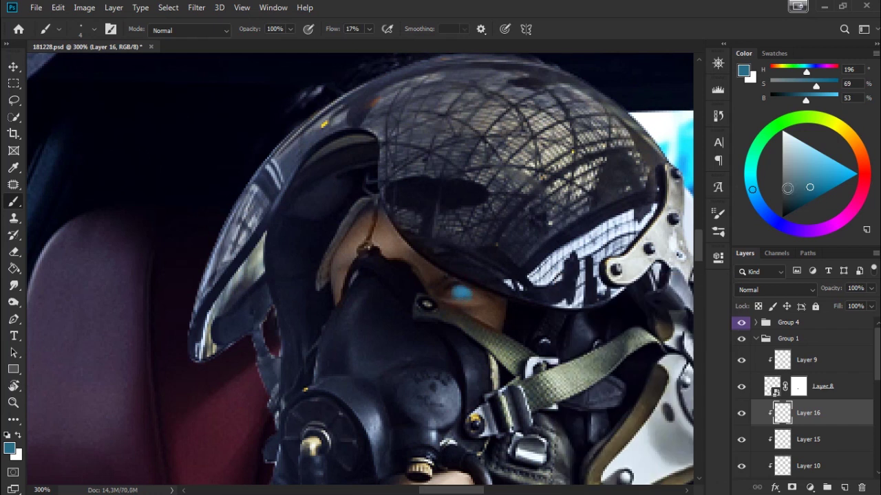
pyautogui.press('x')
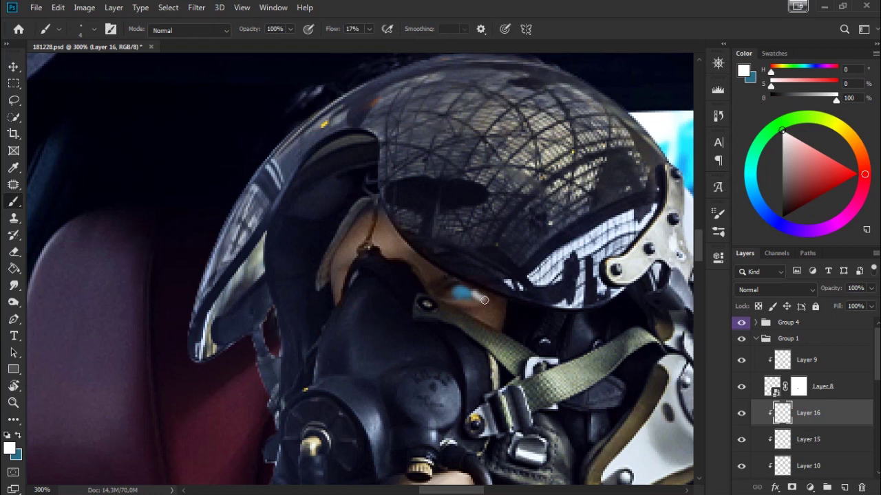
pyautogui.press('x')
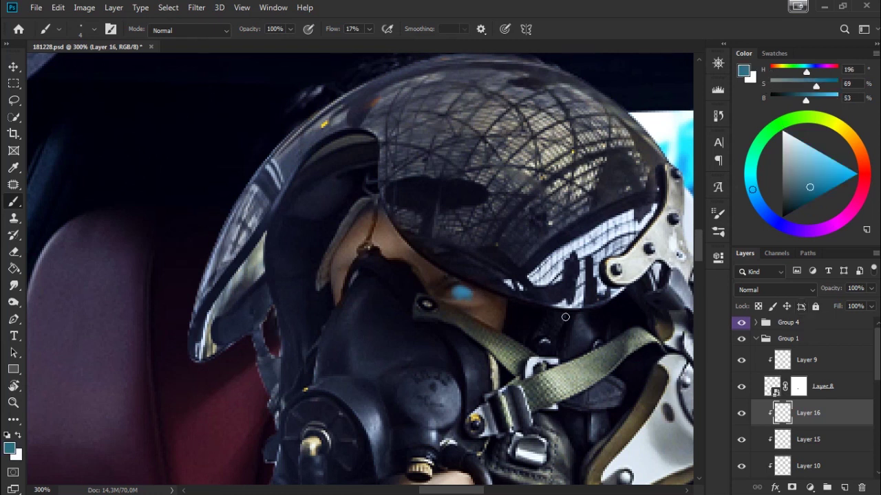
# Step: Clip Layer 16 to the layer below and set a 2 px white brush at 5% flow
pyautogui.rightClick(806, 417)
pyautogui.click(709, 252)
pyautogui.rightClick(544, 260)
pyautogui.moveTo(619, 274); pyautogui.dragTo(595, 267)
pyautogui.click(465, 289)
pyautogui.press('x')
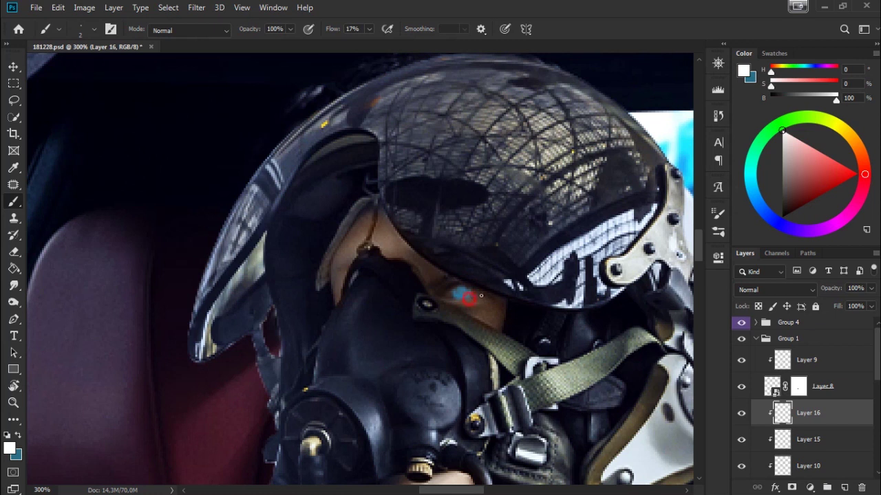
pyautogui.moveTo(333, 36); pyautogui.dragTo(322, 36)
# Step: Change the paint colour to a light blue and zoom out and back in on the helmet
pyautogui.moveTo(567, 317); pyautogui.dragTo(578, 305)
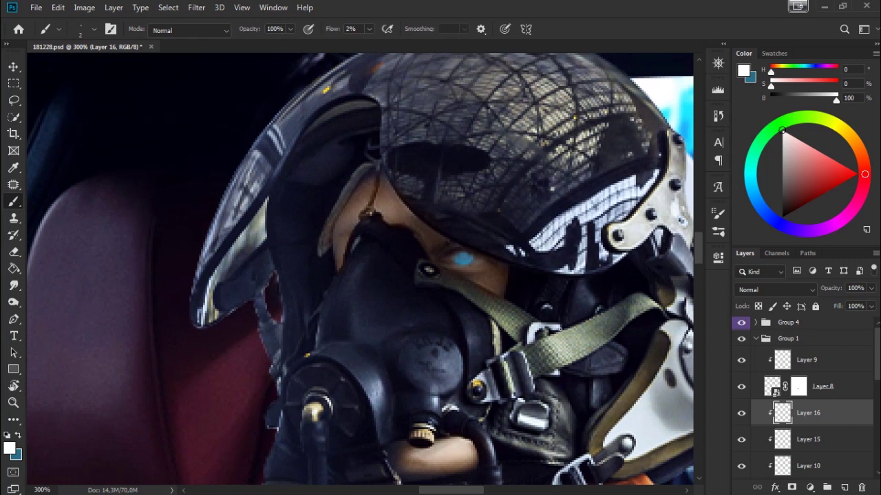
pyautogui.keyDown('alt'); pyautogui.click(463, 259); pyautogui.keyUp('alt')
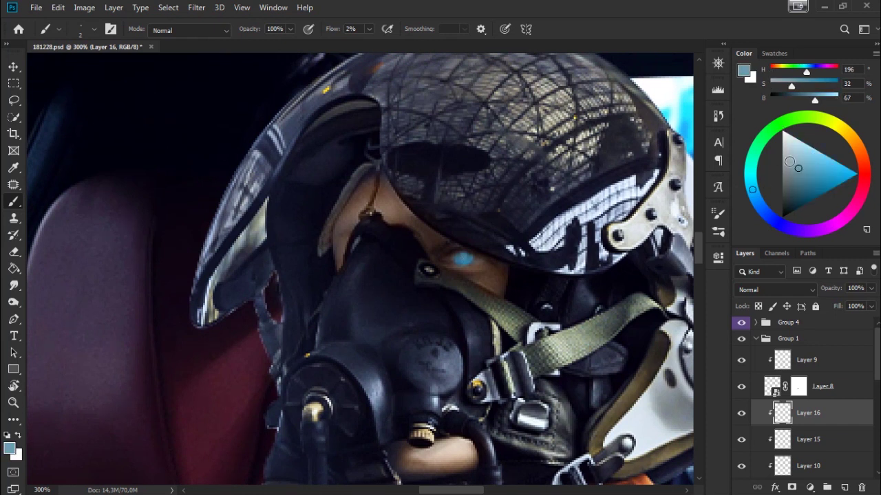
pyautogui.moveTo(789, 162); pyautogui.dragTo(803, 145)
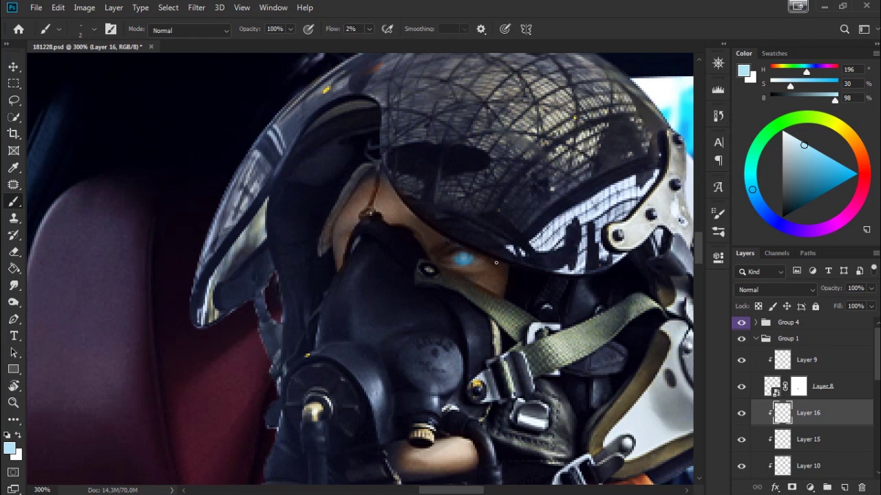
pyautogui.hotkey('ctrl', '-')
pyautogui.hotkey('ctrl', '-')
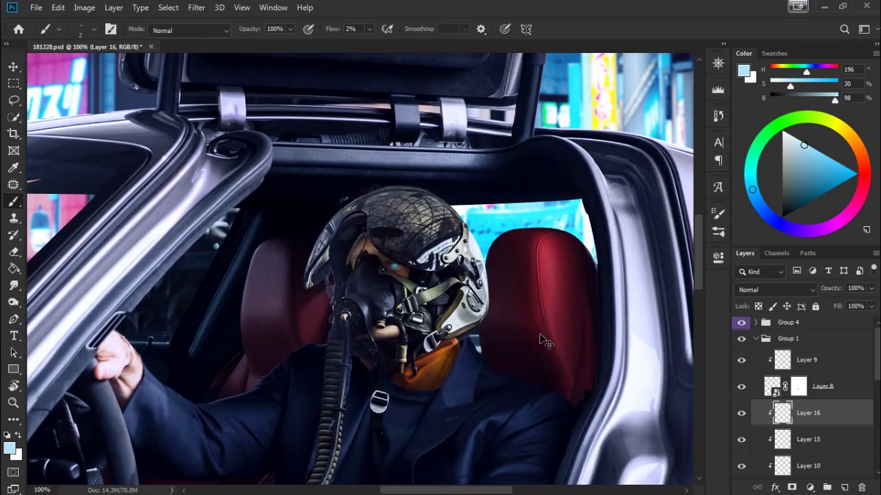
pyautogui.hotkey('ctrl', '-')
pyautogui.hotkey('ctrl', '+')
pyautogui.hotkey('ctrl', '+')
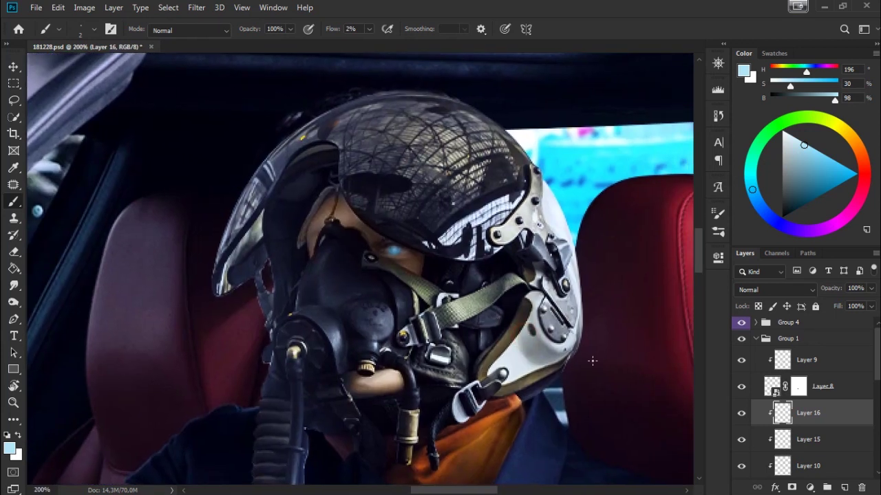
# Step: Add a new empty Layer 17 above Layer 16
pyautogui.click(844, 488)
pyautogui.rightClick(819, 413)
pyautogui.press('Escape')
pyautogui.scroll(-3, 805, 399)
pyautogui.scroll(-1, 797, 448)
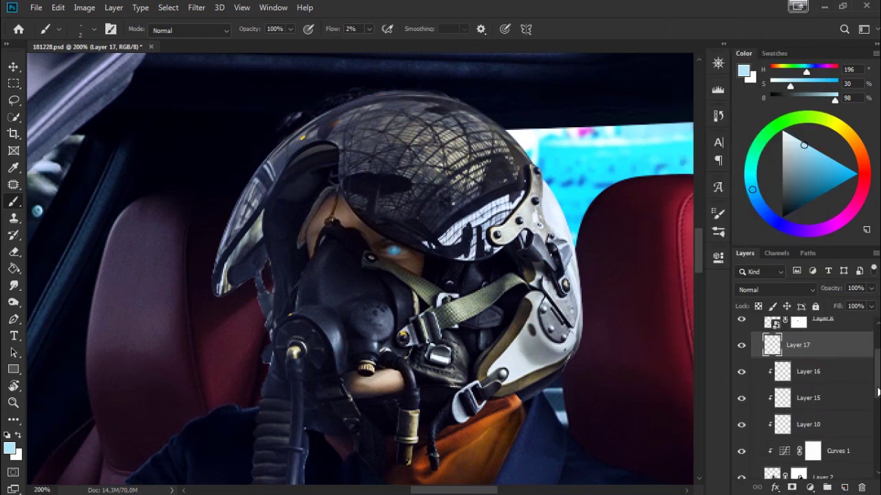
# Step: Show Layer 16, hide Layer 15, release Layer 16's clipping, and set the new layer to Overlay
pyautogui.moveTo(610, 347)
pyautogui.mouseDown()
pyautogui.moveTo(618, 371)
pyautogui.moveTo(604, 359)
pyautogui.mouseUp()
pyautogui.click(742, 351)
pyautogui.click(741, 377)
pyautogui.rightClick(815, 357)
pyautogui.click(760, 250)
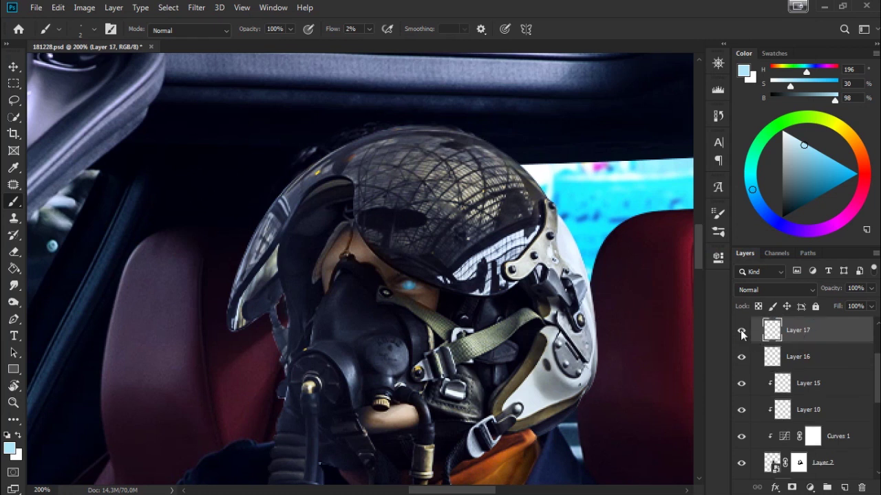
pyautogui.click(762, 289)
pyautogui.click(750, 307)
# Step: Paint a fully saturated blue glow over the eye with a 17 px brush
pyautogui.rightClick(426, 282)
pyautogui.write('17')
pyautogui.press('Return')
pyautogui.moveTo(401, 287); pyautogui.dragTo(422, 290)
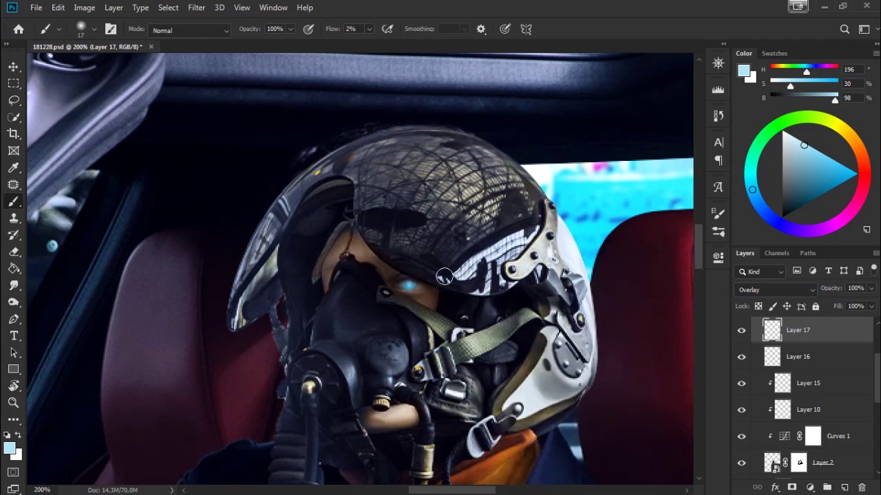
pyautogui.keyDown('alt'); pyautogui.click(412, 284); pyautogui.keyUp('alt')
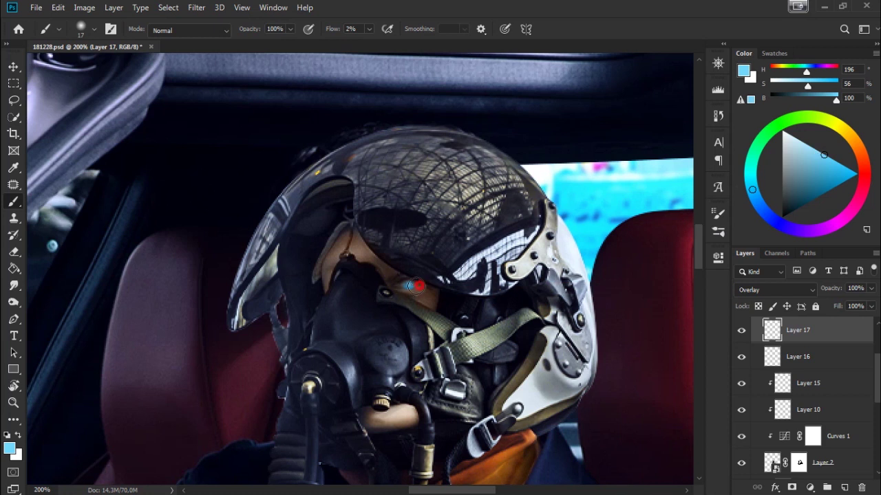
pyautogui.moveTo(418, 285)
pyautogui.mouseDown()
pyautogui.moveTo(409, 283)
pyautogui.moveTo(441, 295)
pyautogui.mouseUp()
pyautogui.moveTo(812, 180); pyautogui.dragTo(856, 175)
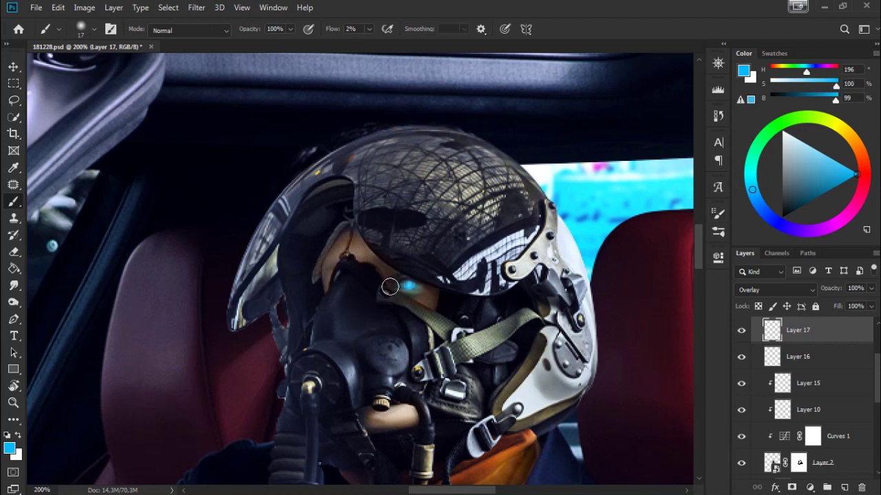
pyautogui.moveTo(404, 281); pyautogui.dragTo(417, 282)
pyautogui.click(831, 357)
# Step: Add Layer 18 above Layer 17 and paint a cyan glow along the visor at 1% flow
pyautogui.click(844, 487)
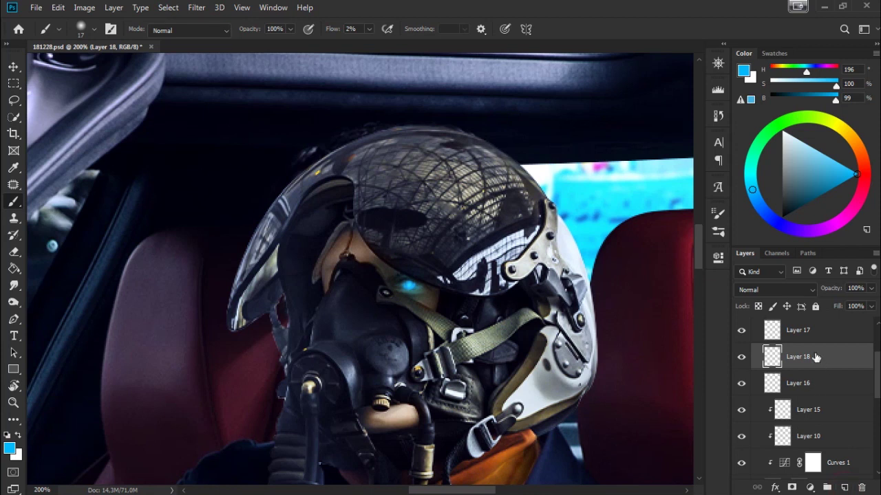
pyautogui.moveTo(809, 344); pyautogui.dragTo(873, 368)
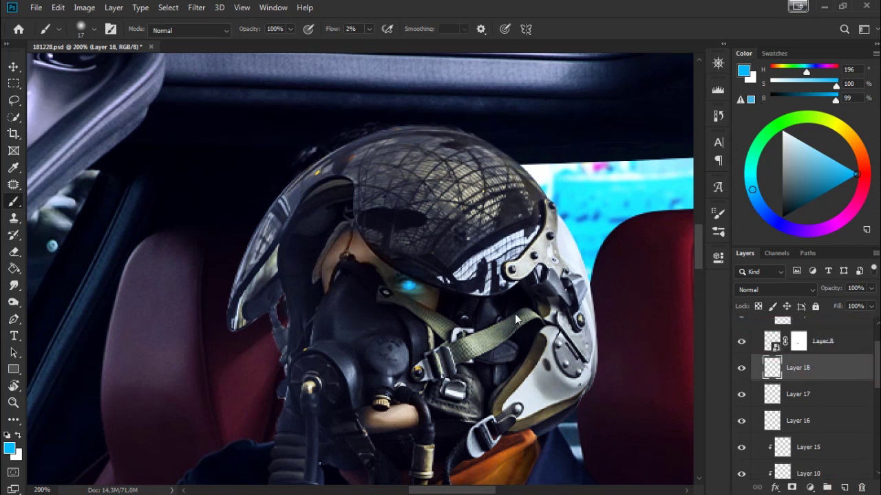
pyautogui.moveTo(333, 29); pyautogui.dragTo(317, 31)
pyautogui.moveTo(422, 286)
pyautogui.mouseDown()
pyautogui.moveTo(379, 291)
pyautogui.moveTo(409, 285)
pyautogui.moveTo(393, 266)
pyautogui.moveTo(420, 268)
pyautogui.moveTo(370, 244)
pyautogui.mouseUp()
pyautogui.moveTo(454, 285)
pyautogui.mouseDown()
pyautogui.moveTo(471, 307)
pyautogui.moveTo(430, 287)
pyautogui.moveTo(407, 309)
pyautogui.moveTo(445, 329)
pyautogui.moveTo(383, 307)
pyautogui.moveTo(411, 349)
pyautogui.mouseUp()
pyautogui.moveTo(432, 311)
pyautogui.mouseDown()
pyautogui.moveTo(380, 266)
pyautogui.moveTo(351, 256)
pyautogui.moveTo(337, 279)
pyautogui.moveTo(372, 265)
pyautogui.moveTo(381, 246)
pyautogui.moveTo(426, 241)
pyautogui.mouseUp()
# Step: Compare the glow with Layer 16 toggled off and on, then set a 9 px eraser
pyautogui.hotkey('ctrl', '-')
pyautogui.hotkey('ctrl', '-')
pyautogui.hotkey('ctrl', '-')
pyautogui.hotkey('ctrl', '+')
pyautogui.hotkey('ctrl', '+')
pyautogui.hotkey('ctrl', '+')
pyautogui.moveTo(503, 366); pyautogui.dragTo(513, 361)
pyautogui.click(741, 421)
pyautogui.click(741, 422)
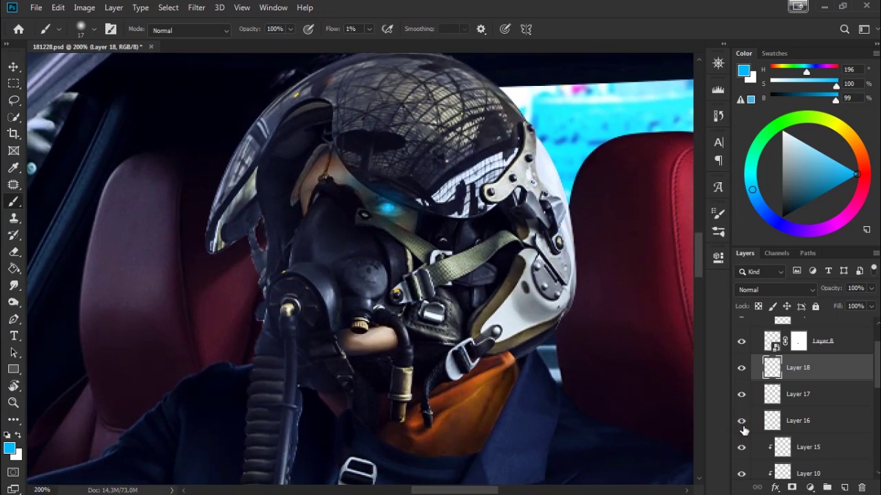
pyautogui.press('e')
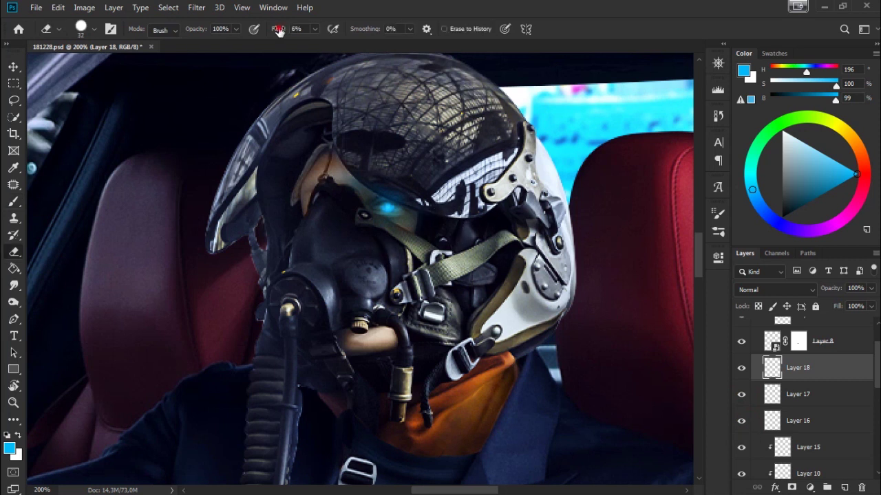
pyautogui.rightClick(524, 177)
pyautogui.moveTo(602, 212); pyautogui.dragTo(595, 209)
pyautogui.click(402, 207)
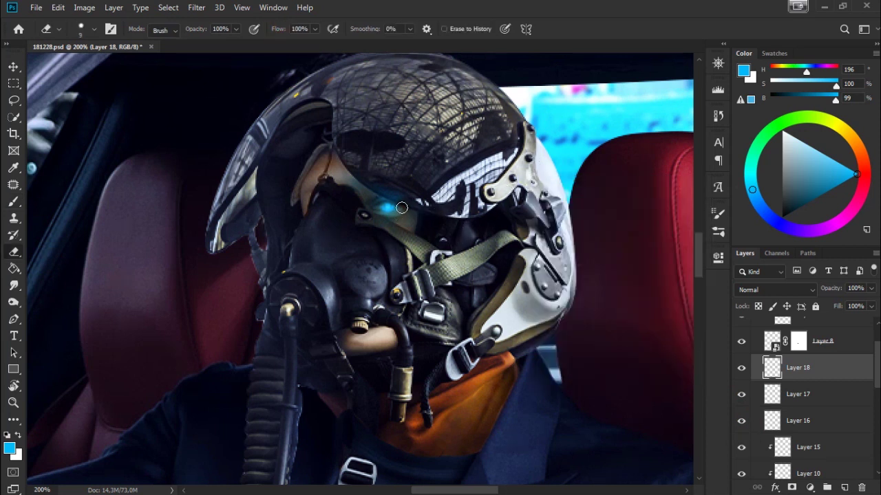
# Step: Hide Layer 16, zoom to 300% on the helmet, and return to the brush on Layer 18
pyautogui.hotkey('alt', '[')
pyautogui.hotkey('alt', '[')
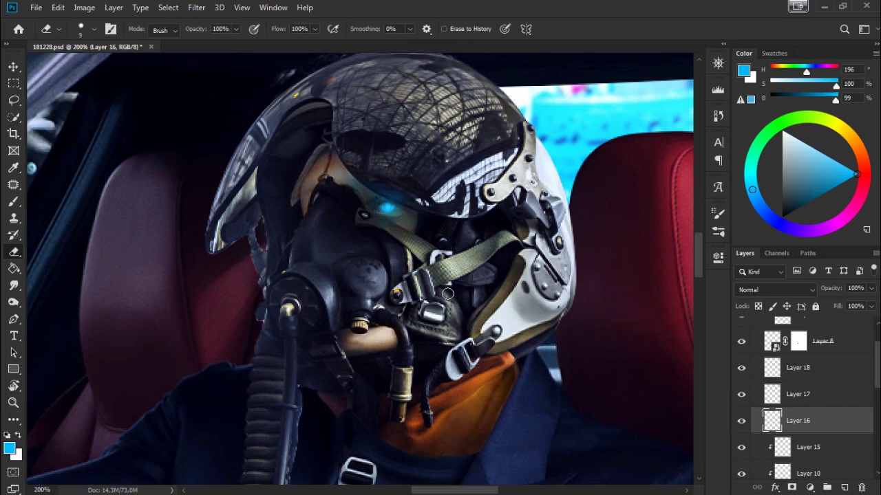
pyautogui.hotkey('ctrl', '-')
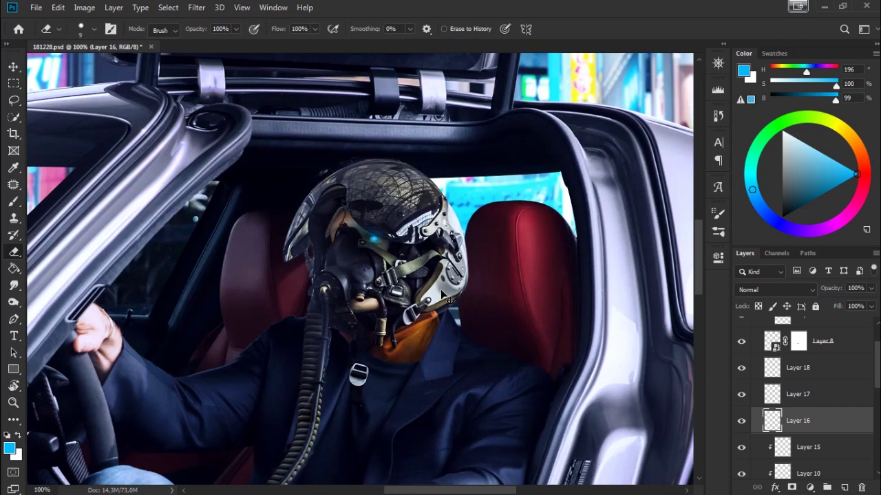
pyautogui.hotkey('ctrl', ',')
pyautogui.hotkey('ctrl', ',')
pyautogui.hotkey('ctrl', '+')
pyautogui.hotkey('ctrl', '+')
pyautogui.hotkey('alt', ']')
pyautogui.hotkey('alt', ']')
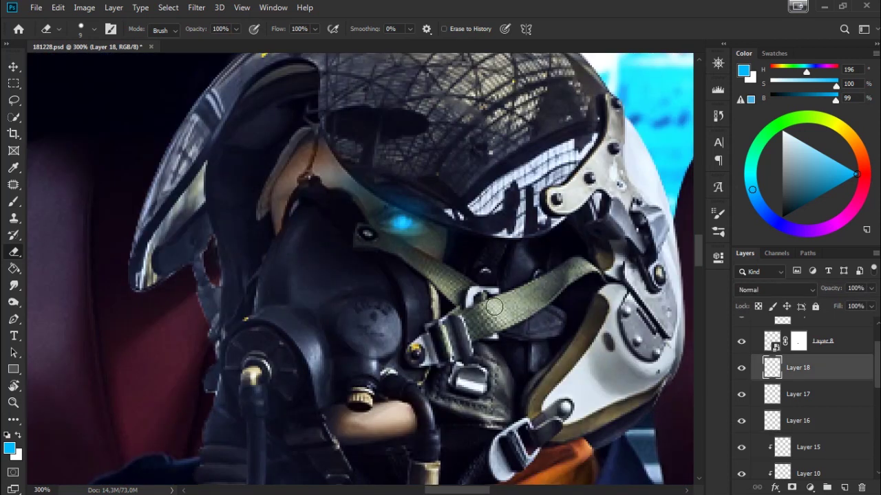
pyautogui.press('b')
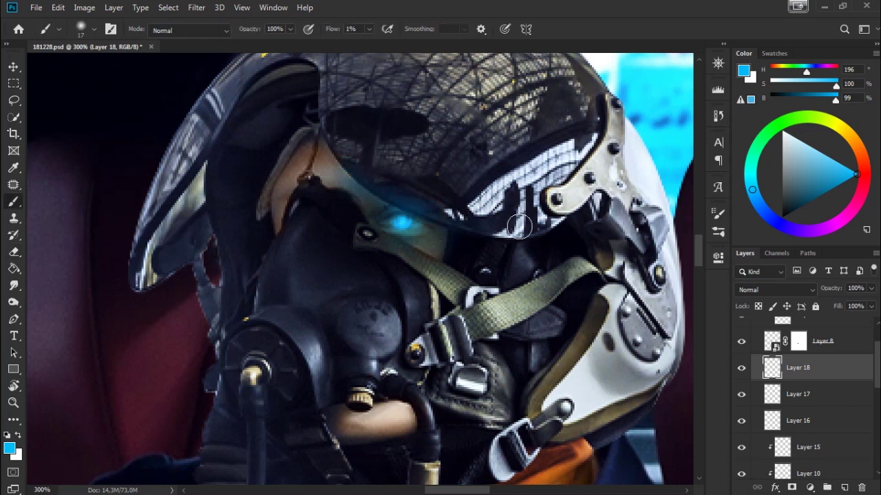
# Step: Set a 3 px brush and switch Layer 18 to Overlay blending
pyautogui.rightClick(521, 227)
pyautogui.press('[')
pyautogui.press('[')
pyautogui.press('[')
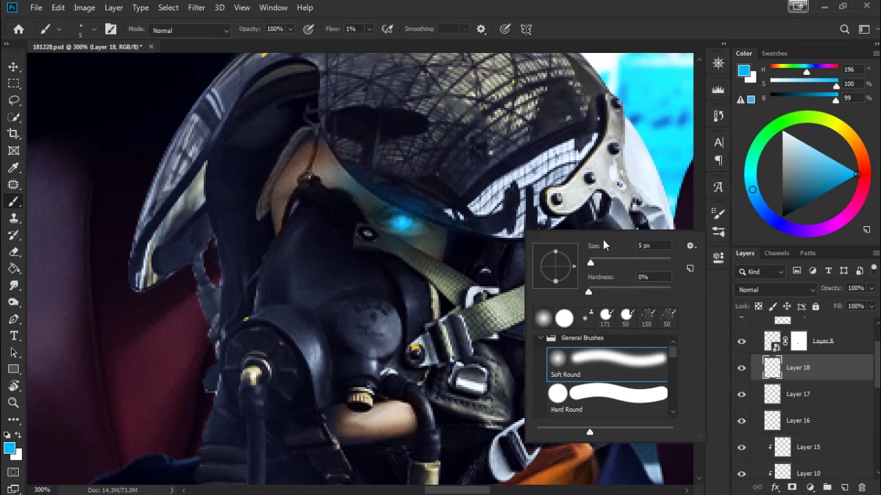
pyautogui.press(']')
pyautogui.press('Return')
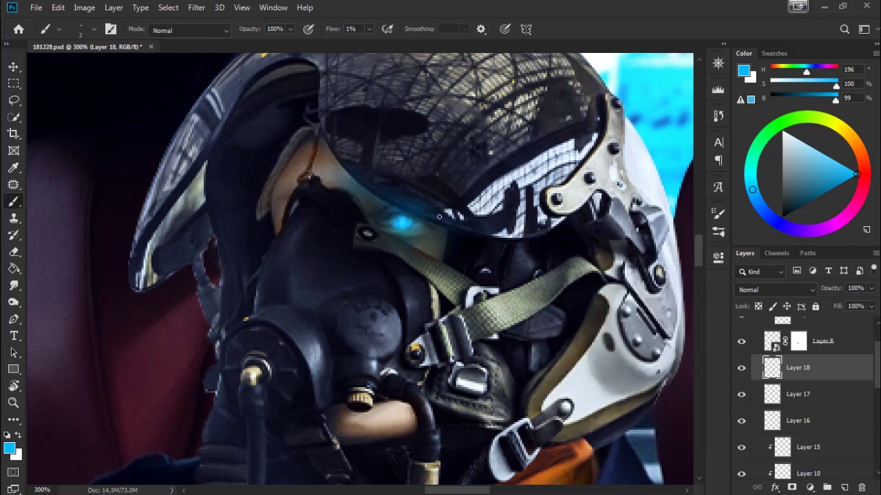
pyautogui.click(741, 369)
pyautogui.click(741, 370)
pyautogui.hotkey('shift', 'alt', 'o')
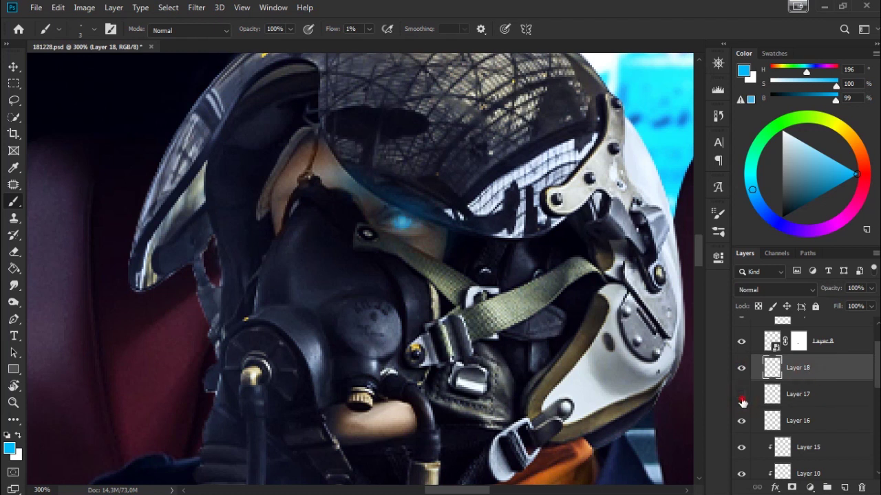
# Step: Brighten the visor glow with white on Layer 17 and add a new empty layer
pyautogui.click(811, 403)
pyautogui.press('x')
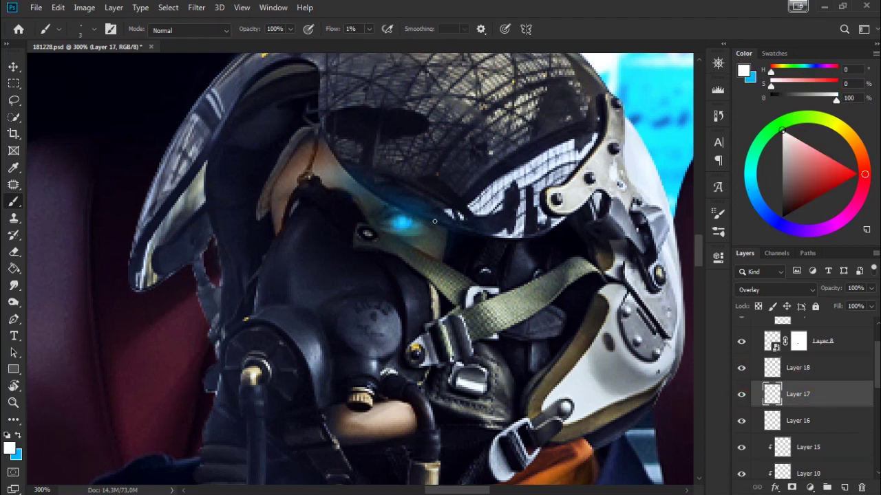
pyautogui.moveTo(389, 199); pyautogui.dragTo(429, 221)
pyautogui.hotkey('ctrl', 'shift', 'alt', 'n')
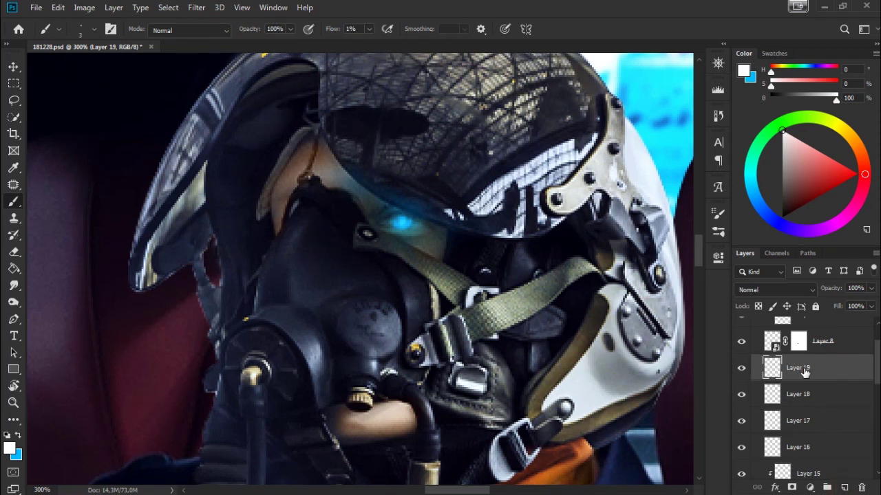
# Step: Set Layer 19 to Overlay and lower the brush flow to 1%
pyautogui.click(774, 290)
pyautogui.click(756, 307)
pyautogui.moveTo(329, 30); pyautogui.dragTo(371, 50)
pyautogui.moveTo(324, 34); pyautogui.dragTo(284, 59)
pyautogui.moveTo(332, 33); pyautogui.dragTo(325, 52)
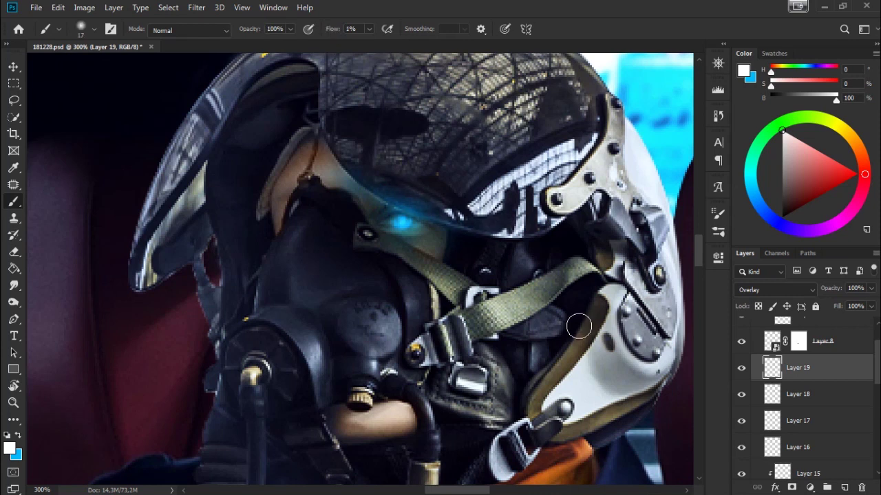
# Step: Zoom out to 200% and create a new layer clipped above Layer 2
pyautogui.hotkey('ctrl', '-')
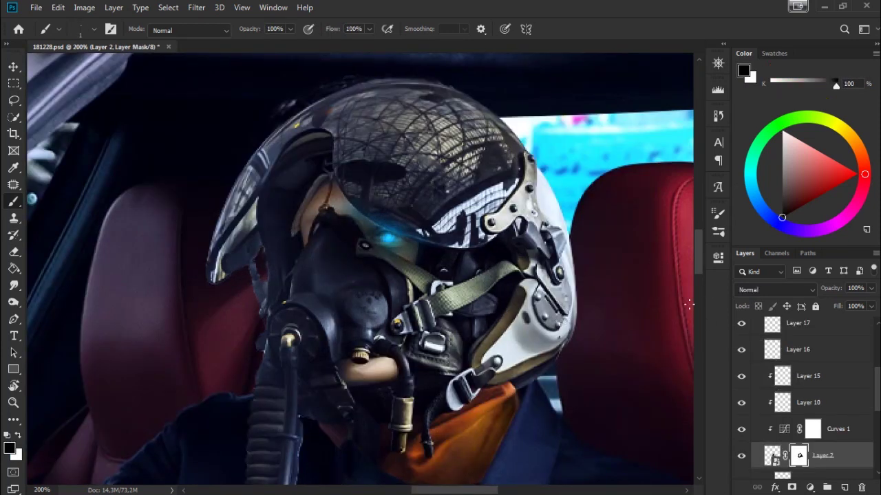
pyautogui.scroll(-2, 875, 392)
pyautogui.scroll(2, 875, 393)
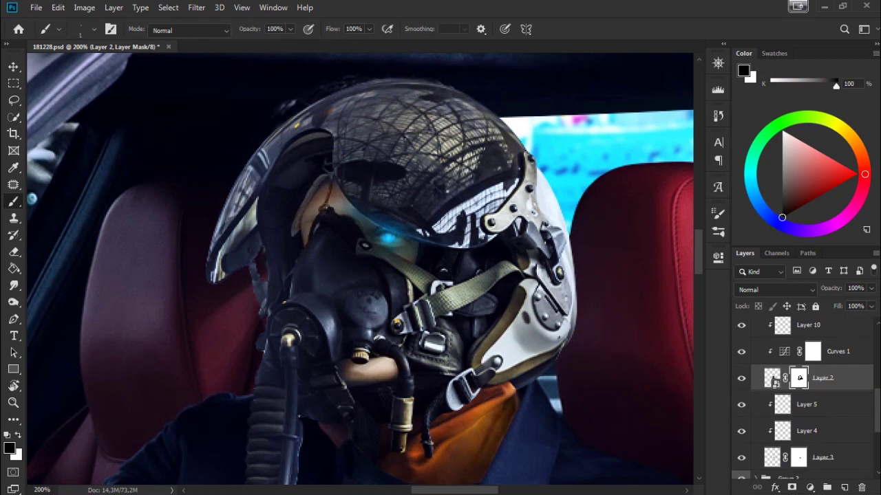
pyautogui.click(844, 488)
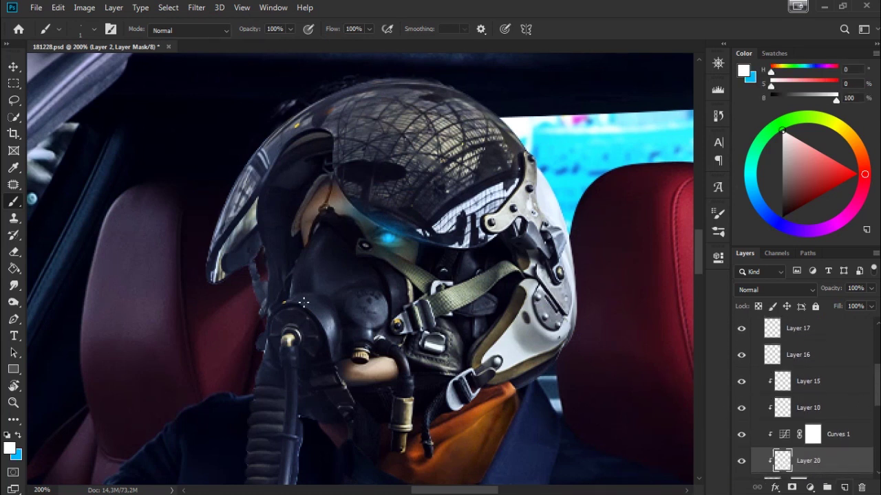
# Step: Brush soft black shading over the oxygen mask, helmet edge and strap with a 45 px brush at 7% flow
pyautogui.rightClick(419, 239)
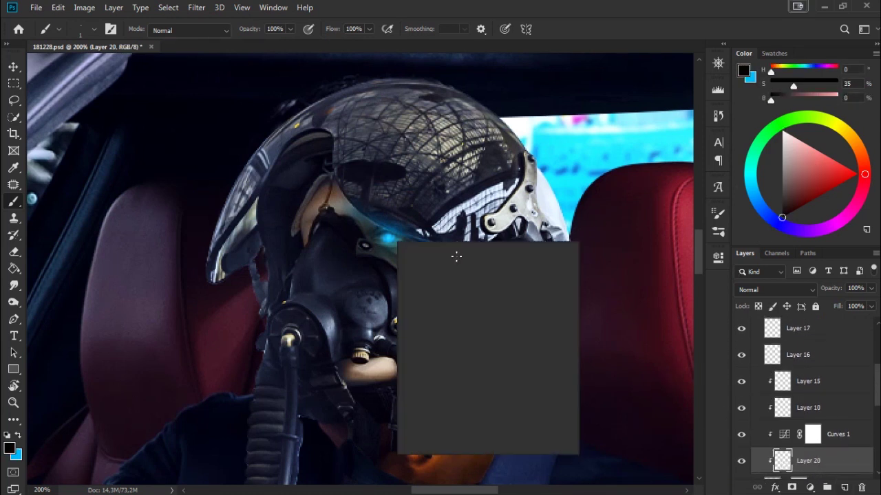
pyautogui.moveTo(512, 274); pyautogui.dragTo(484, 275)
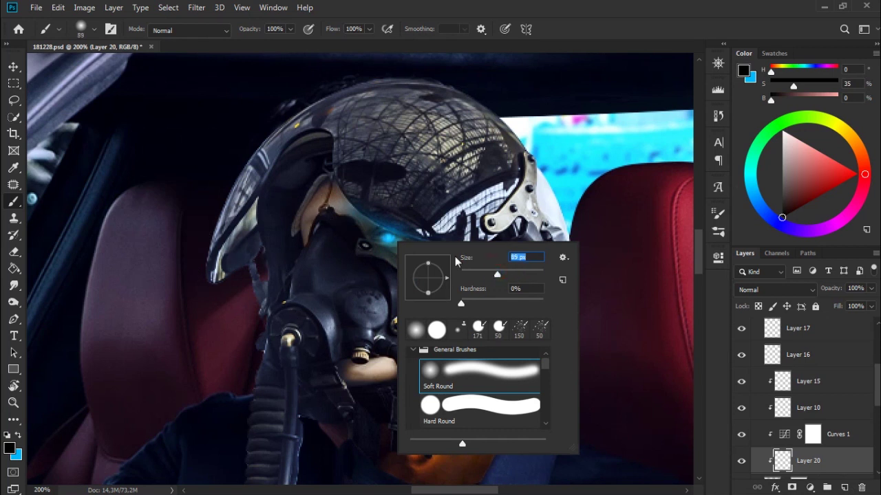
pyautogui.click(262, 275)
pyautogui.moveTo(331, 29); pyautogui.dragTo(268, 31)
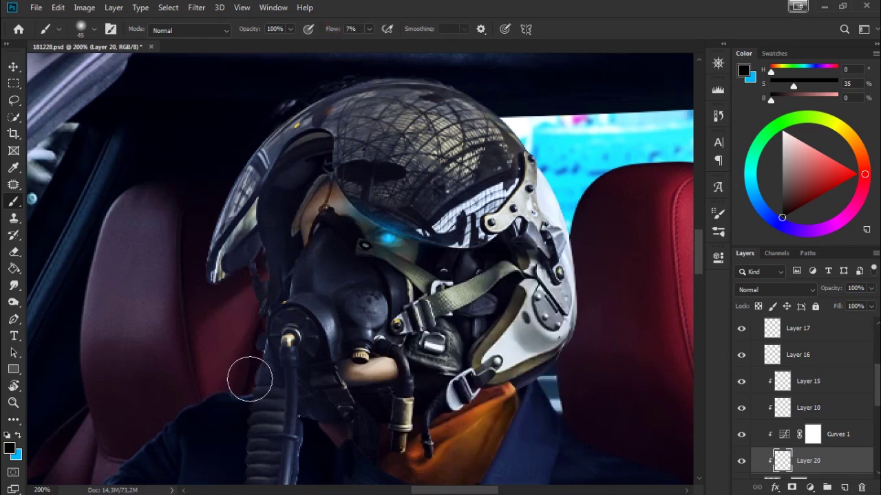
pyautogui.moveTo(294, 289); pyautogui.dragTo(324, 281)
pyautogui.moveTo(264, 313)
pyautogui.mouseDown()
pyautogui.moveTo(285, 197)
pyautogui.moveTo(236, 261)
pyautogui.moveTo(237, 300)
pyautogui.moveTo(305, 147)
pyautogui.mouseUp()
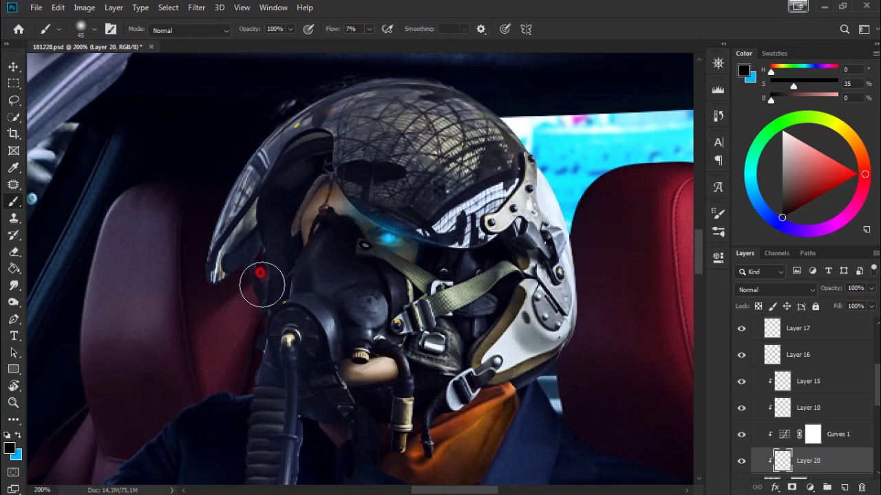
pyautogui.moveTo(314, 306)
pyautogui.mouseDown()
pyautogui.moveTo(286, 376)
pyautogui.moveTo(287, 317)
pyautogui.moveTo(275, 324)
pyautogui.moveTo(322, 356)
pyautogui.mouseUp()
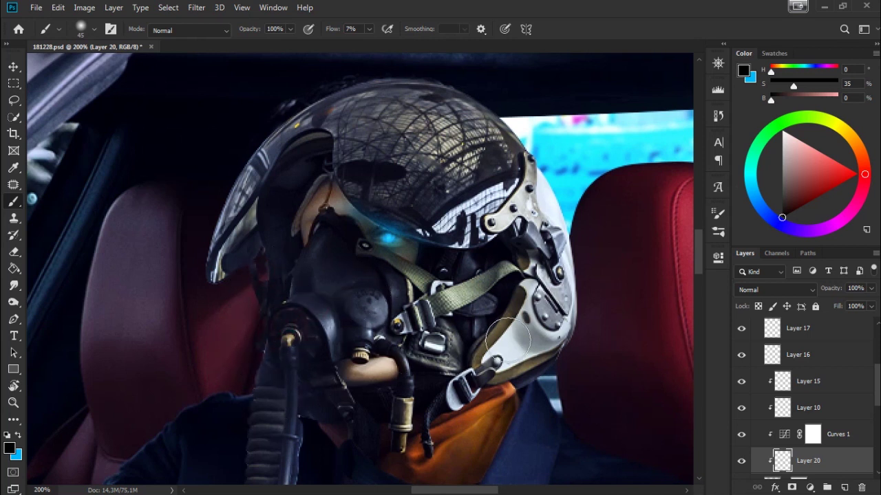
pyautogui.click(847, 386)
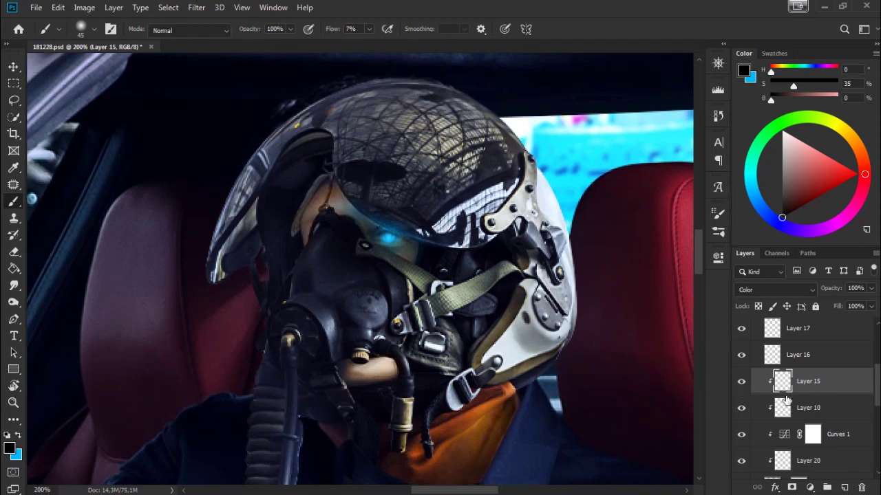
# Step: Add Layer 21 clipped above Layer 15, set it to Overlay, and make white the paint colour
pyautogui.click(845, 487)
pyautogui.rightClick(812, 381)
pyautogui.click(734, 245)
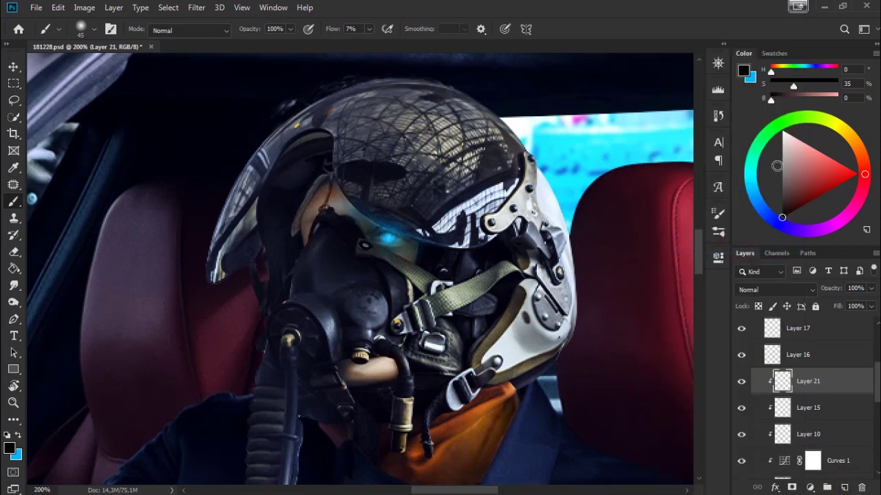
pyautogui.moveTo(783, 165); pyautogui.dragTo(782, 130)
pyautogui.click(750, 289)
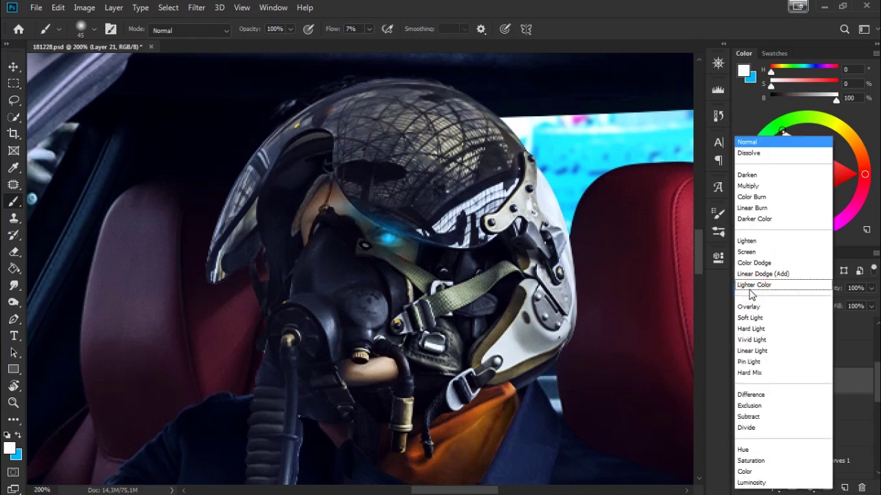
pyautogui.click(754, 307)
# Step: Lightly shade the strap and mask in black with a 12 px brush
pyautogui.rightClick(455, 341)
pyautogui.moveTo(547, 313); pyautogui.dragTo(538, 305)
pyautogui.write('12')
pyautogui.press('Return')
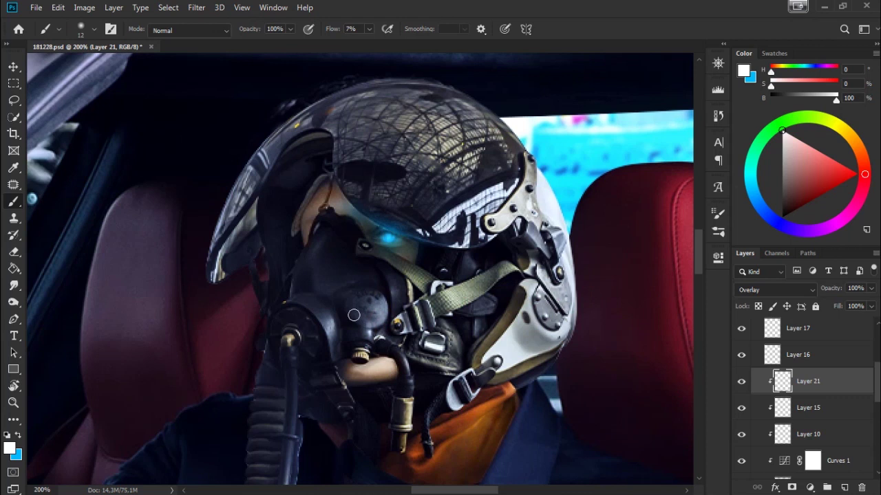
pyautogui.rightClick(435, 309)
pyautogui.click(328, 336)
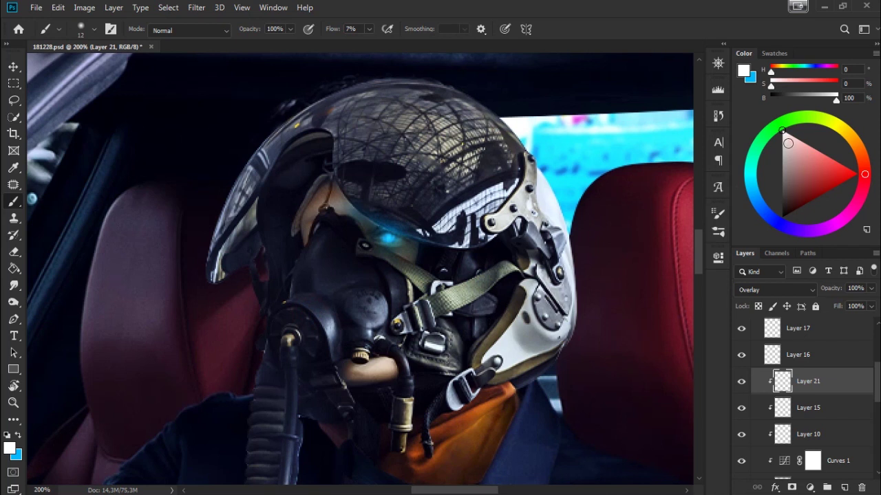
pyautogui.click(781, 218)
pyautogui.moveTo(484, 278); pyautogui.dragTo(474, 281)
pyautogui.moveTo(400, 252); pyautogui.dragTo(364, 246)
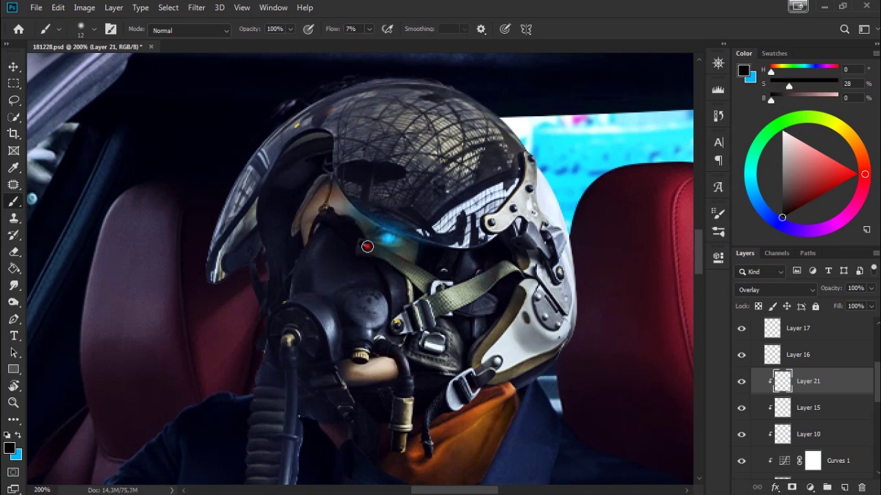
pyautogui.click(320, 277)
# Step: Paint faint white highlights on the mask, mask tube and helmet edge with an 8 px brush
pyautogui.press('x')
pyautogui.click(316, 248)
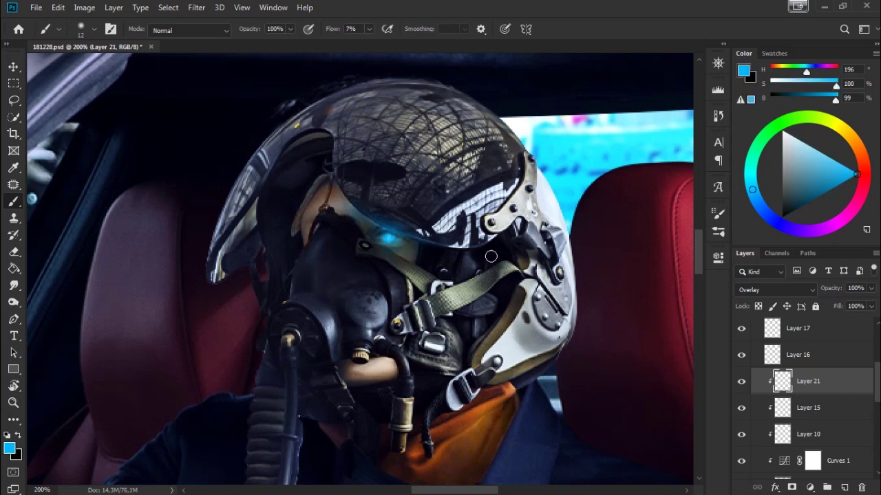
pyautogui.press('x')
pyautogui.rightClick(428, 229)
pyautogui.moveTo(495, 246); pyautogui.dragTo(481, 246)
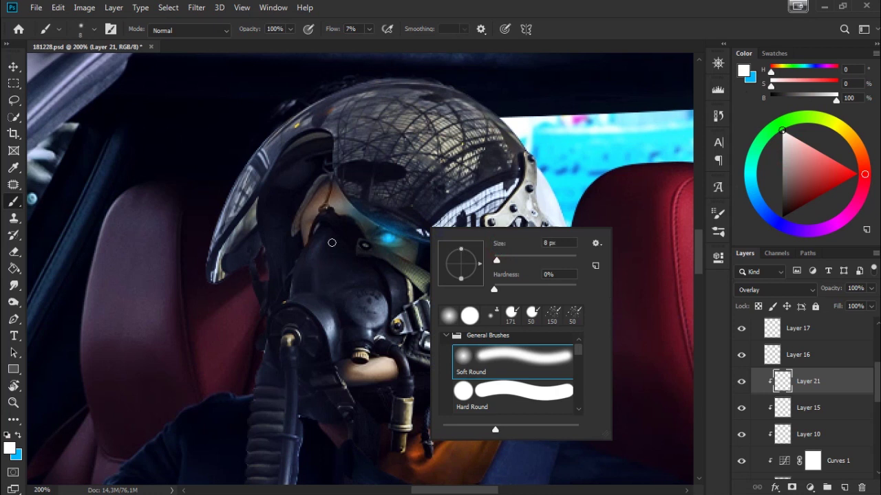
pyautogui.click(323, 240)
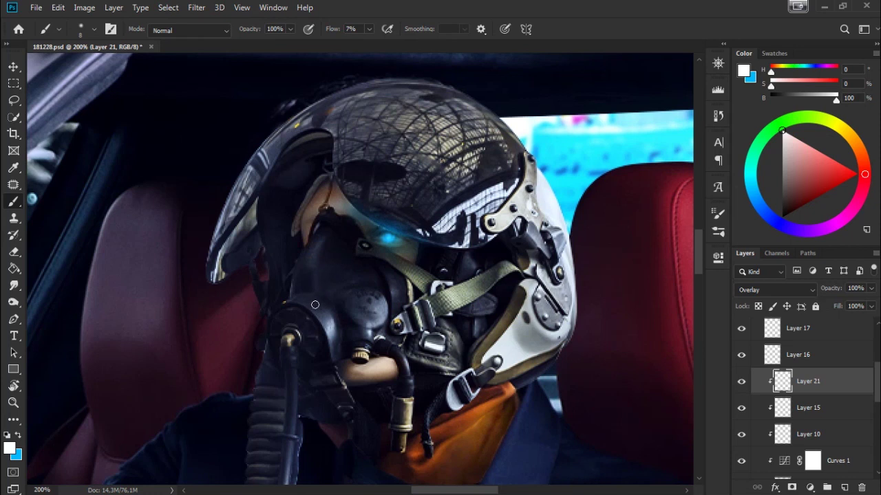
pyautogui.moveTo(323, 324); pyautogui.dragTo(324, 335)
pyautogui.moveTo(267, 344); pyautogui.dragTo(266, 368)
pyautogui.click(246, 268)
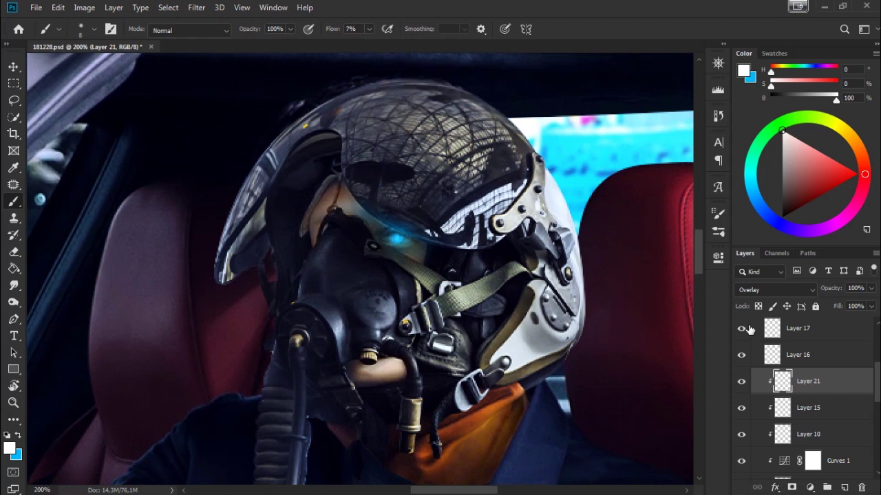
pyautogui.scroll(-2, 874, 413)
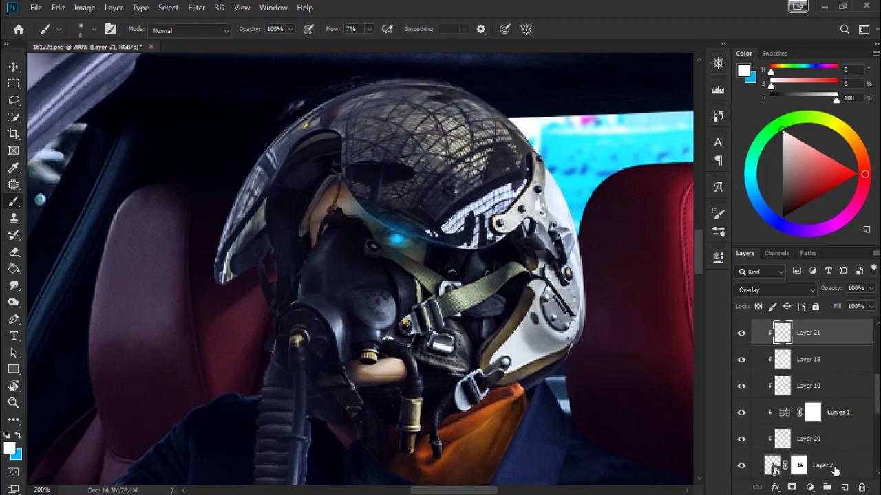
pyautogui.click(834, 468)
# Step: Add a new Color-mode layer (Layer 22) above Curves 1
pyautogui.moveTo(591, 345); pyautogui.dragTo(590, 344)
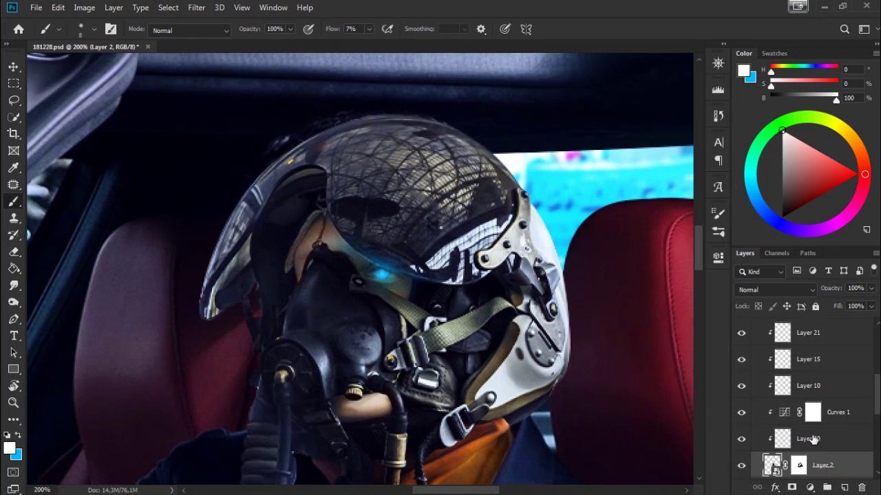
pyautogui.click(860, 417)
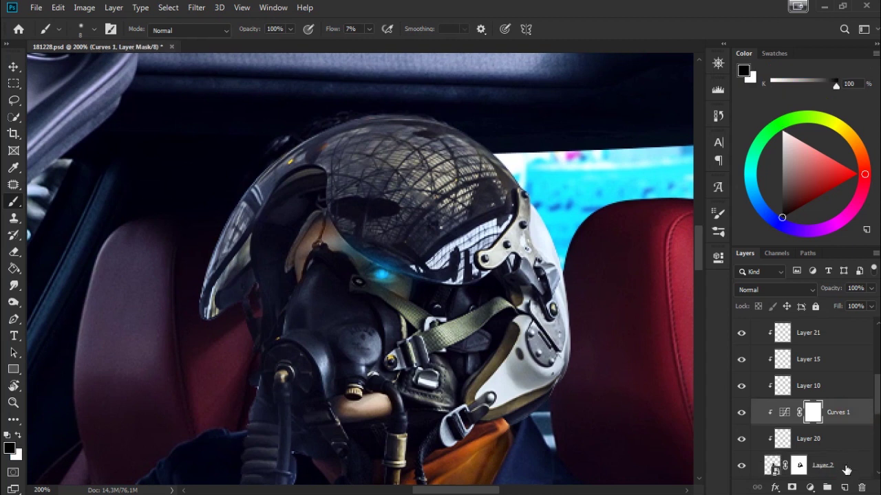
pyautogui.click(845, 488)
pyautogui.click(776, 290)
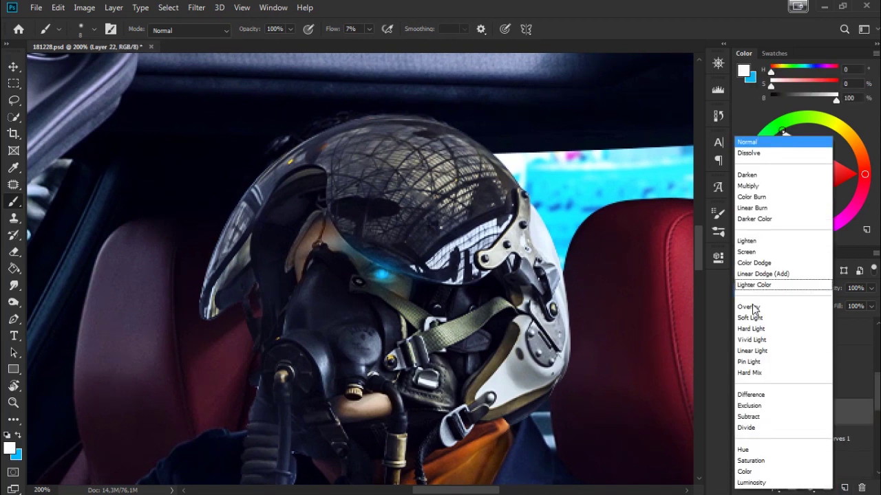
pyautogui.click(756, 474)
# Step: Paint a lavender tint along the visor's left edge with a very large brush
pyautogui.click(18, 435)
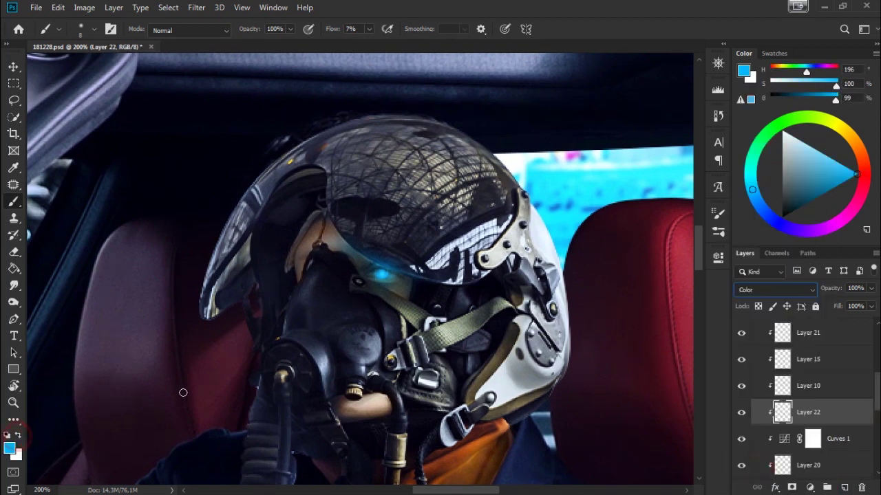
pyautogui.click(794, 230)
pyautogui.click(813, 147)
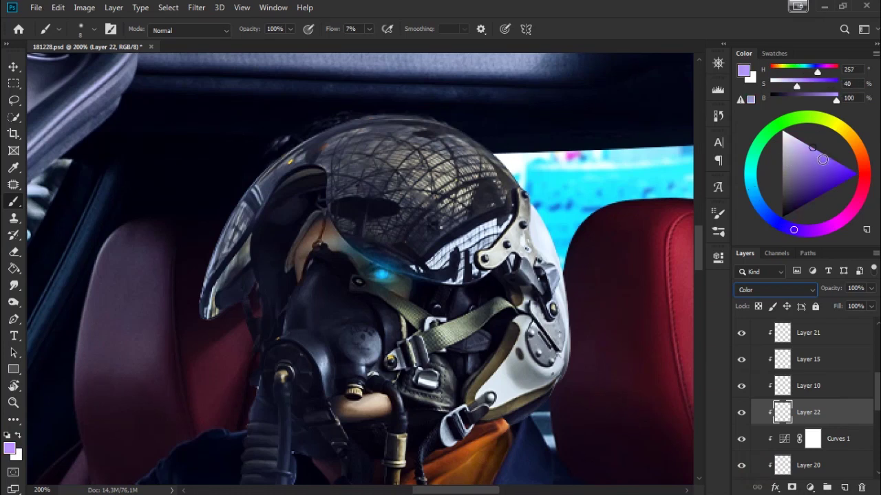
pyautogui.moveTo(823, 159); pyautogui.dragTo(800, 171)
pyautogui.rightClick(400, 235)
pyautogui.click(423, 236)
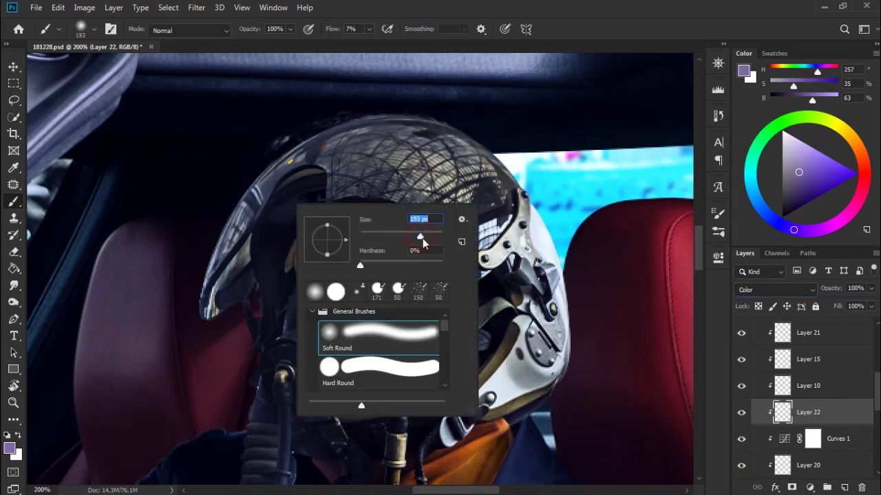
pyautogui.click(226, 177)
pyautogui.moveTo(196, 276); pyautogui.dragTo(268, 152)
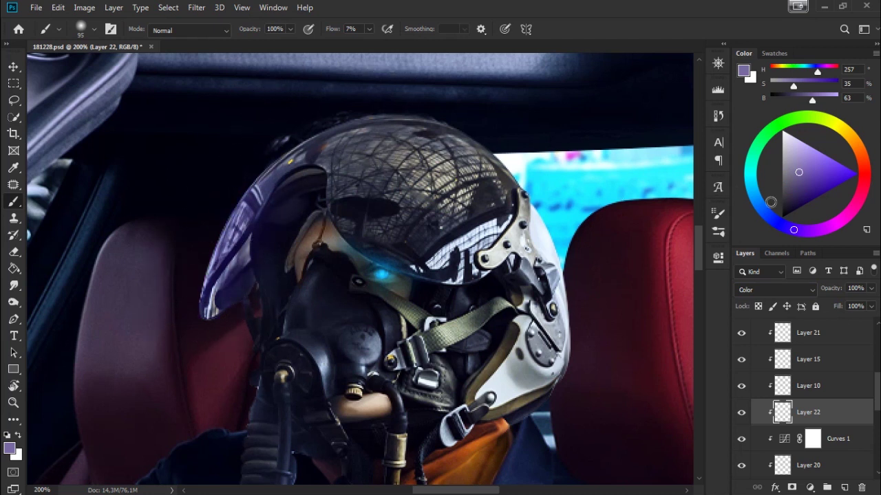
# Step: Tint the visor edge greyish purple, the helmet top light blue and the cheek plate lavender
pyautogui.click(790, 176)
pyautogui.moveTo(255, 197)
pyautogui.mouseDown()
pyautogui.moveTo(217, 268)
pyautogui.moveTo(213, 320)
pyautogui.mouseUp()
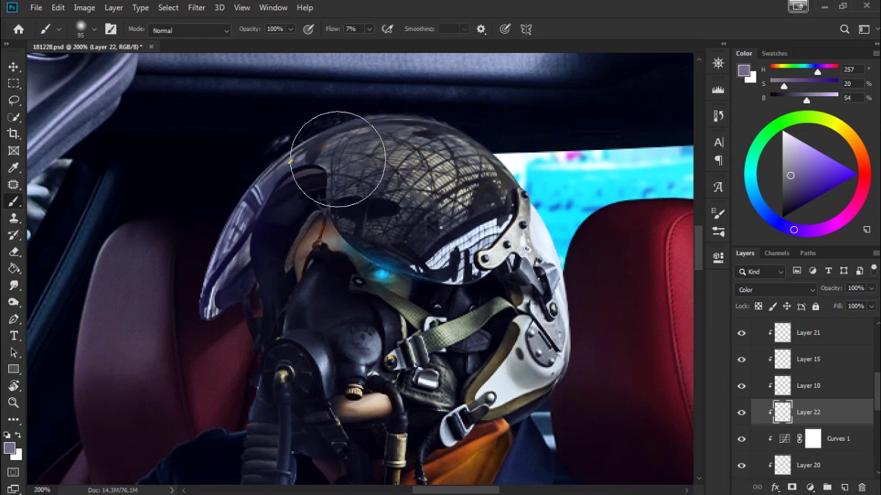
pyautogui.moveTo(385, 161); pyautogui.dragTo(481, 193)
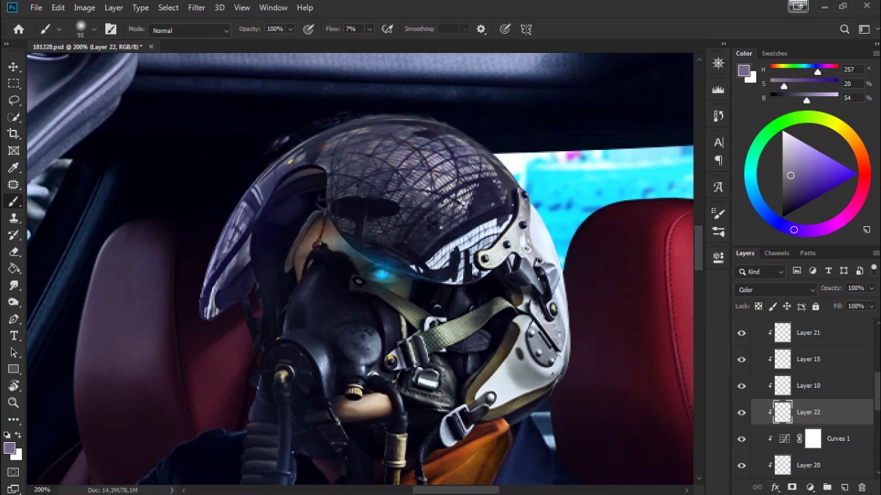
pyautogui.moveTo(854, 151); pyautogui.dragTo(752, 191)
pyautogui.click(805, 157)
pyautogui.moveTo(507, 128)
pyautogui.mouseDown()
pyautogui.moveTo(545, 208)
pyautogui.moveTo(495, 98)
pyautogui.moveTo(502, 158)
pyautogui.moveTo(551, 186)
pyautogui.moveTo(395, 137)
pyautogui.mouseUp()
pyautogui.press('x')
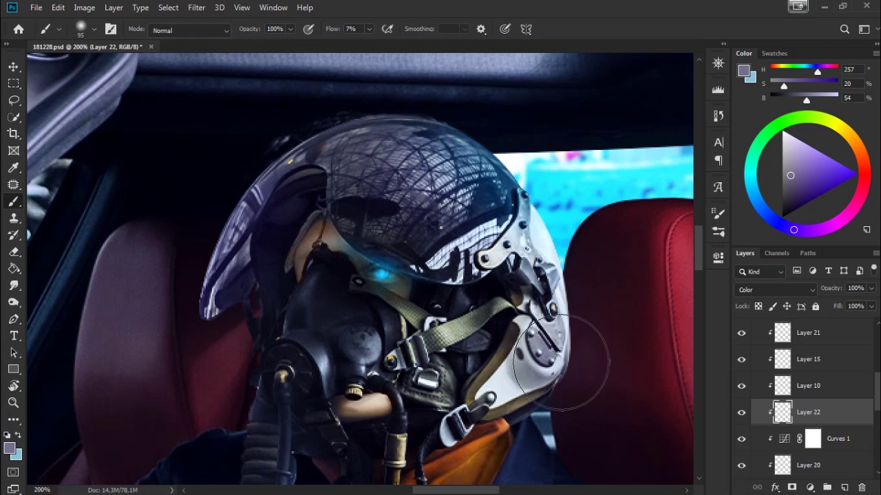
pyautogui.moveTo(518, 389)
pyautogui.mouseDown()
pyautogui.moveTo(561, 348)
pyautogui.moveTo(551, 371)
pyautogui.moveTo(482, 351)
pyautogui.moveTo(408, 408)
pyautogui.moveTo(413, 389)
pyautogui.moveTo(406, 426)
pyautogui.moveTo(502, 399)
pyautogui.moveTo(487, 330)
pyautogui.moveTo(510, 371)
pyautogui.mouseUp()
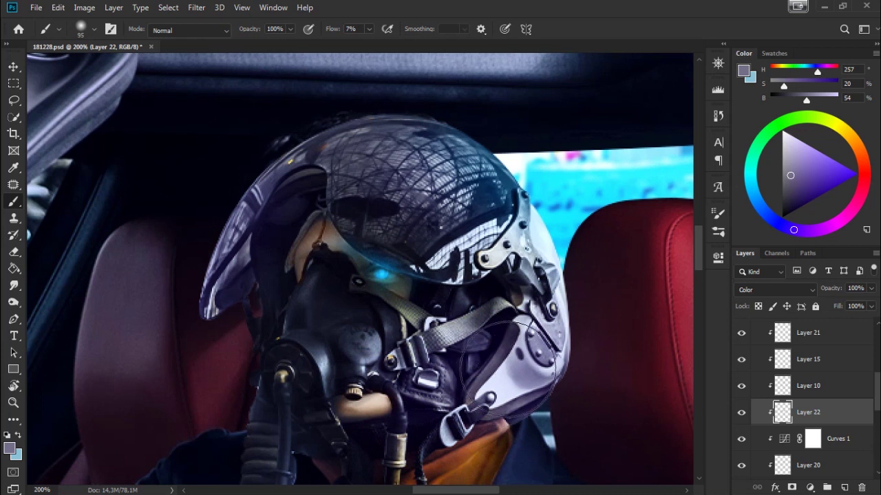
# Step: Compare the tint, sample light blue from behind the helmet, and set brush flow to 1%
pyautogui.click(742, 413)
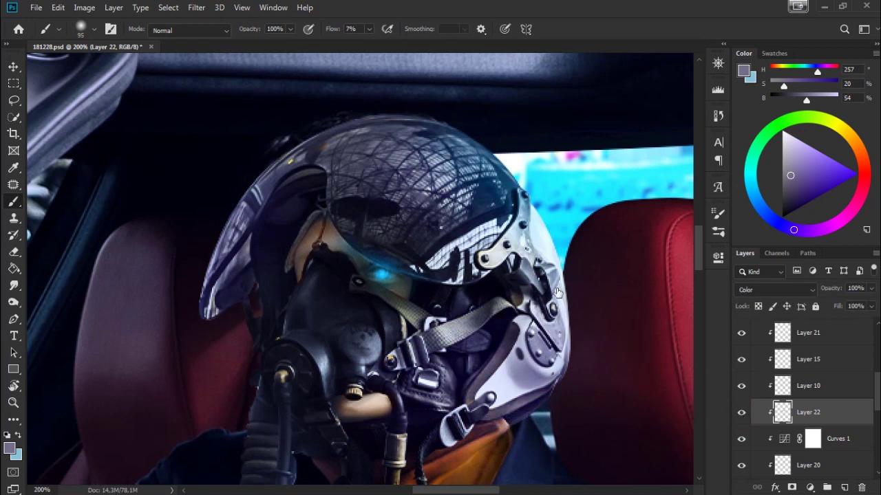
pyautogui.keyDown('alt'); pyautogui.click(574, 192); pyautogui.keyUp('alt')
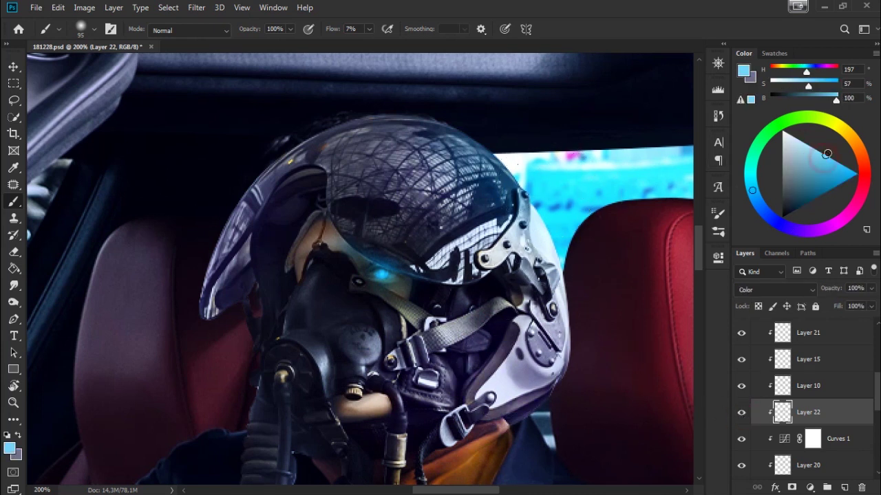
pyautogui.keyDown('alt'); pyautogui.click(580, 215); pyautogui.keyUp('alt')
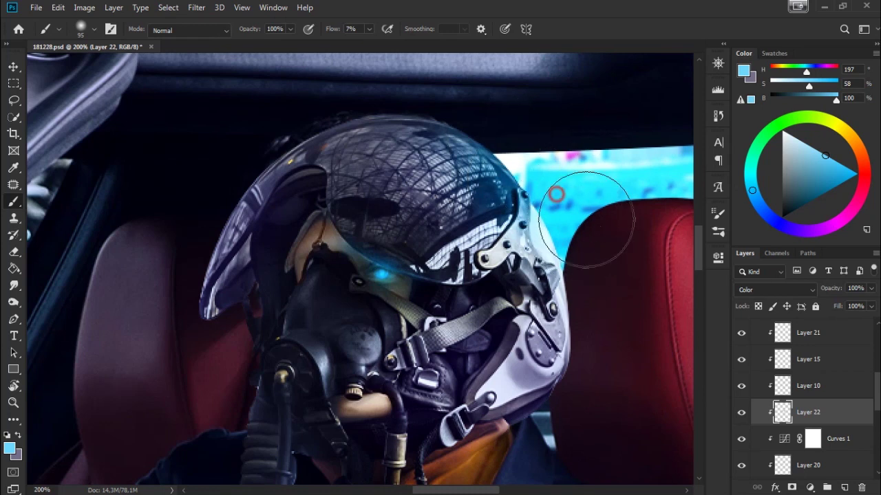
pyautogui.scroll(-2, 548, 183)
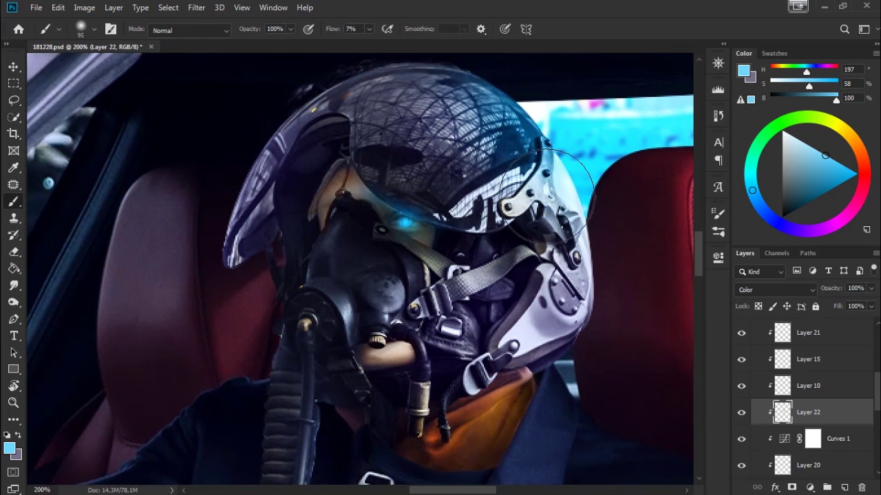
pyautogui.press('x')
pyautogui.moveTo(318, 36); pyautogui.dragTo(313, 36)
pyautogui.rightClick(440, 166)
pyautogui.click(525, 191)
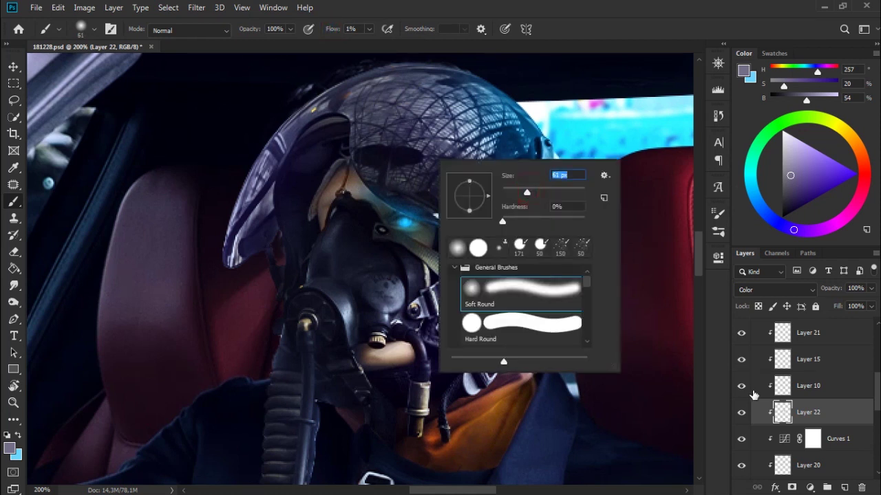
pyautogui.press('Return')
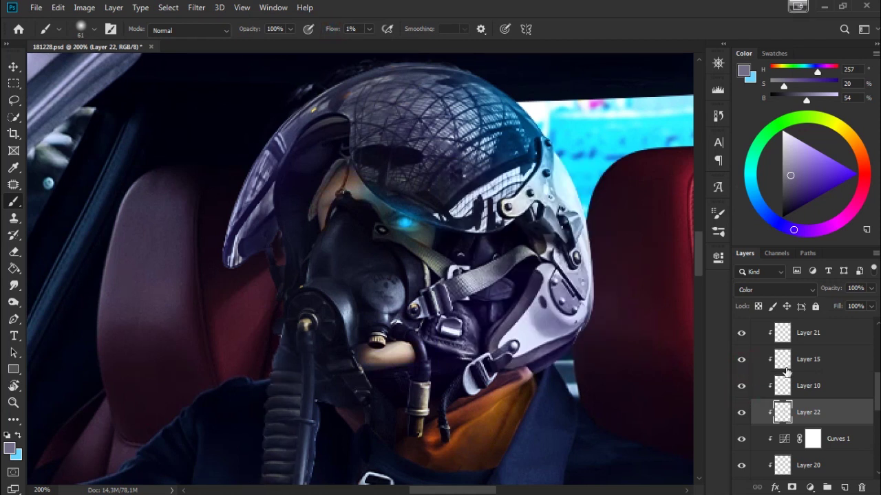
# Step: Add a new layer (Layer 23) clipped to the layer below
pyautogui.scroll(2, 863, 387)
pyautogui.click(765, 412)
pyautogui.hotkey('ctrl', 'shift', 'alt', 'n')
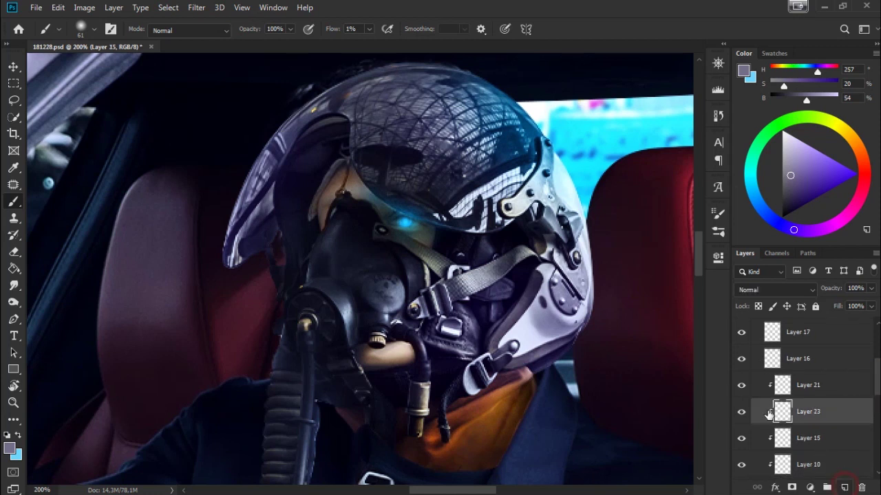
# Step: Set Layer 23 to Color blending with a 17 px brush
pyautogui.click(741, 387)
pyautogui.click(741, 389)
pyautogui.rightClick(668, 364)
pyautogui.moveTo(592, 318); pyautogui.dragTo(584, 318)
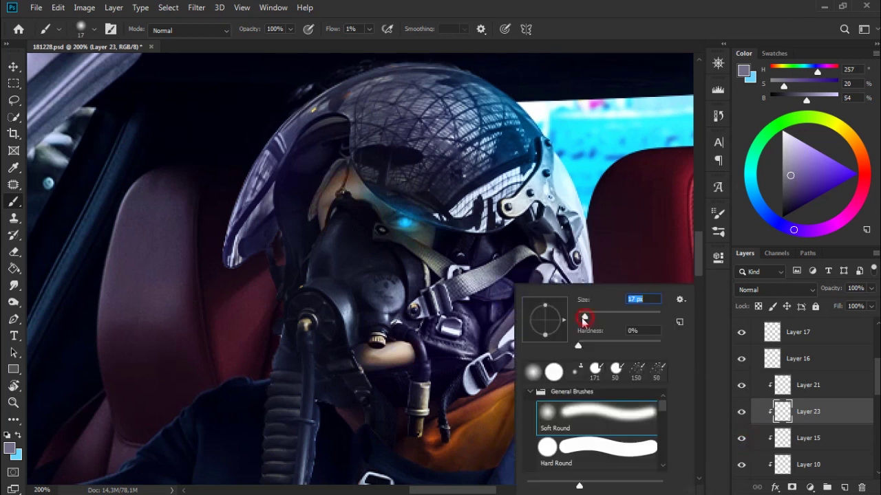
pyautogui.click(410, 349)
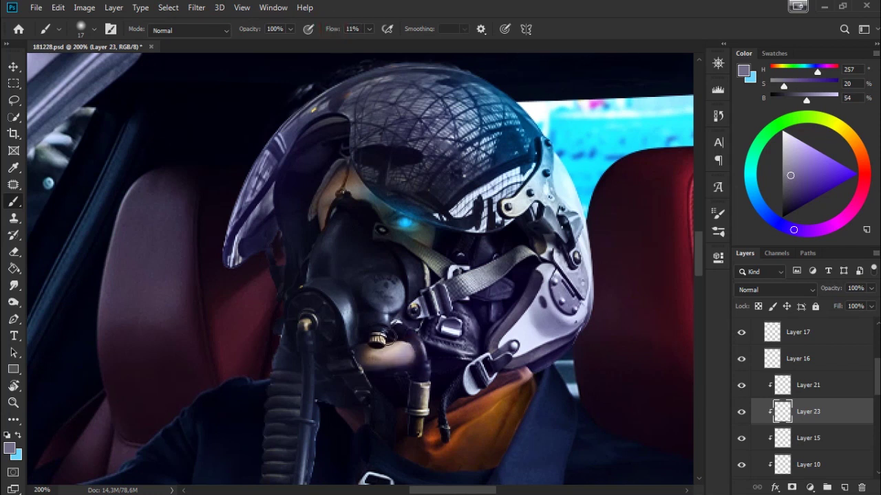
pyautogui.click(770, 290)
pyautogui.click(746, 472)
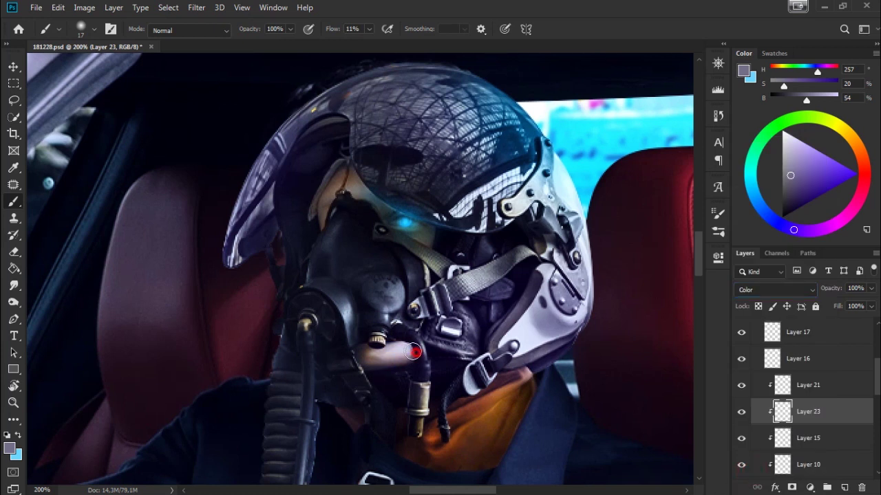
# Step: Tint the reddish tube under the mask purple and slightly darken the helmet's inner edge
pyautogui.press('e')
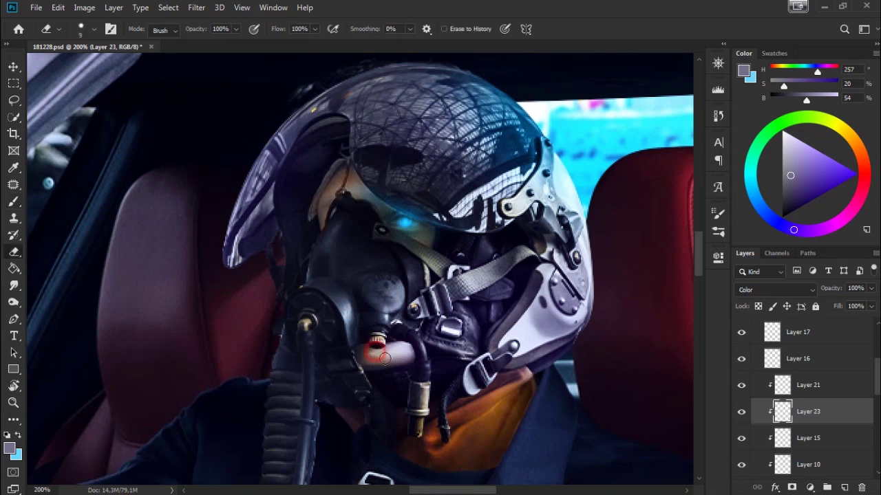
pyautogui.press('b')
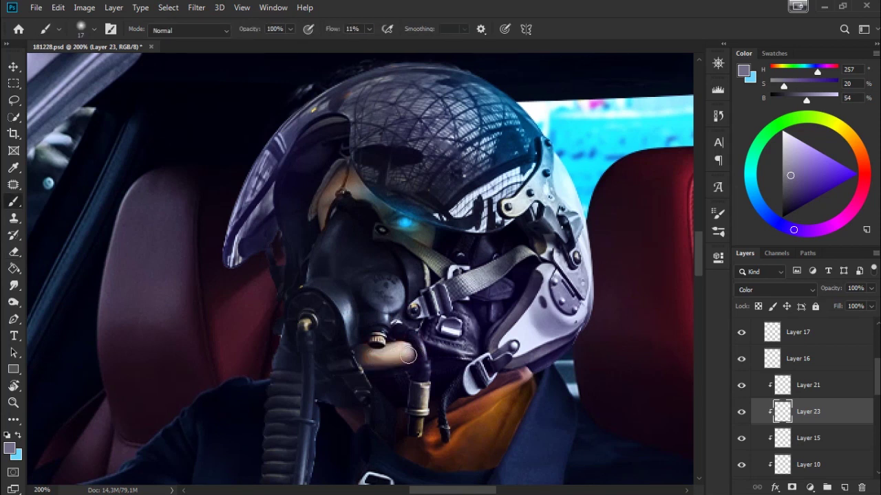
pyautogui.moveTo(407, 347); pyautogui.dragTo(403, 348)
pyautogui.press('e')
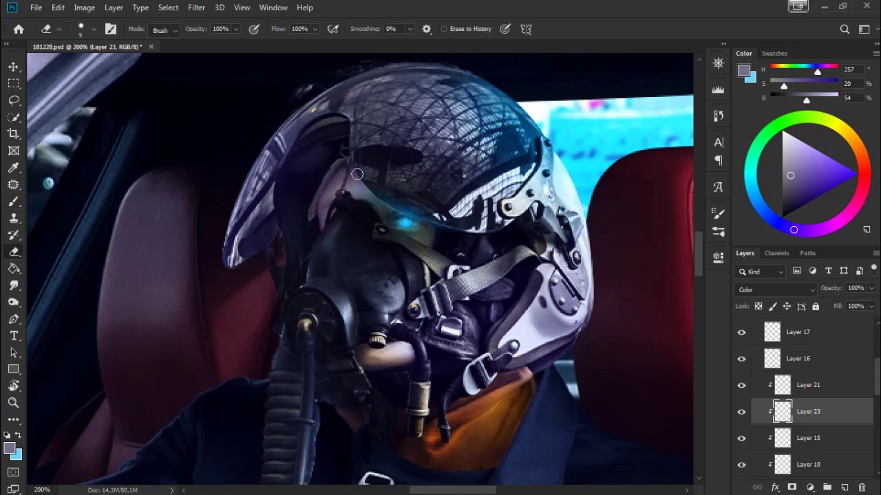
pyautogui.press('b')
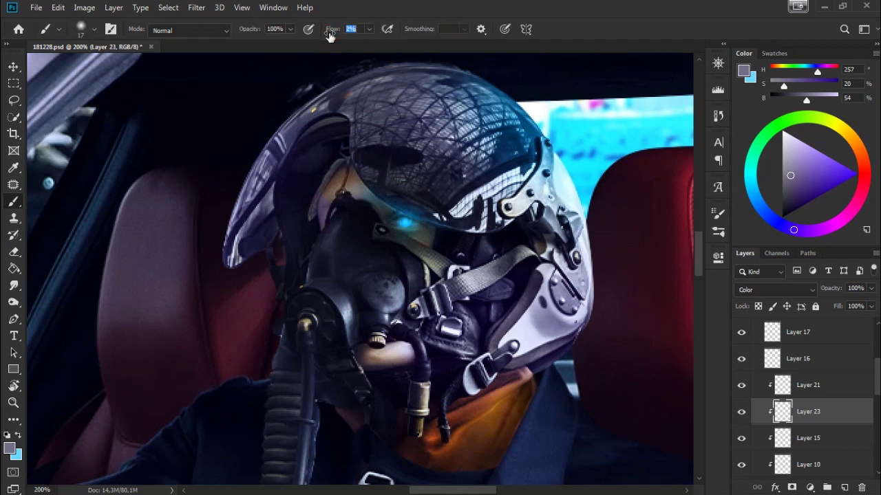
pyautogui.moveTo(355, 188); pyautogui.dragTo(325, 188)
pyautogui.moveTo(351, 182); pyautogui.dragTo(396, 177)
pyautogui.press('e')
pyautogui.press('b')
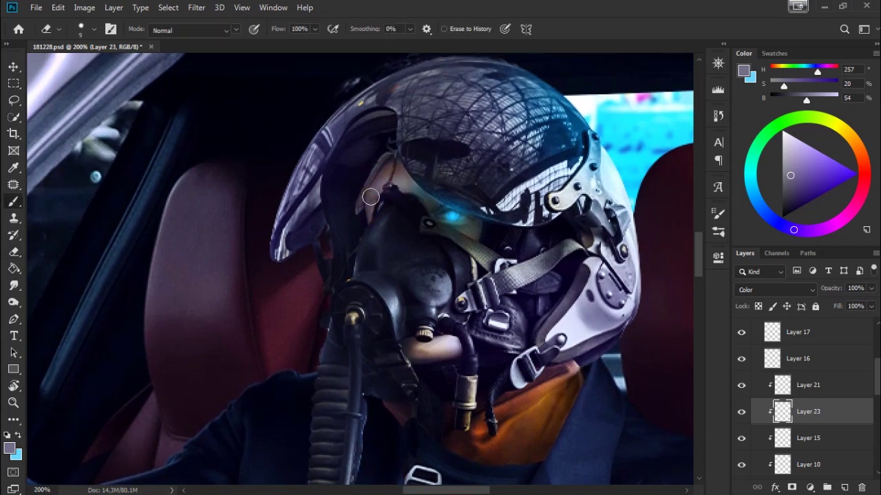
pyautogui.press('b')
pyautogui.moveTo(493, 224); pyautogui.dragTo(393, 232)
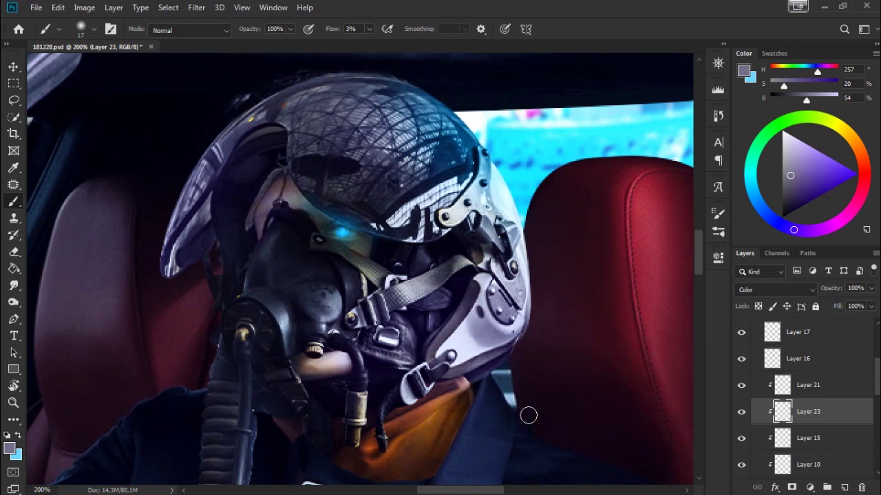
pyautogui.click(815, 389)
# Step: Paint white highlights along the helmet's left rim with a 9 px low-flow brush
pyautogui.moveTo(790, 177); pyautogui.dragTo(782, 131)
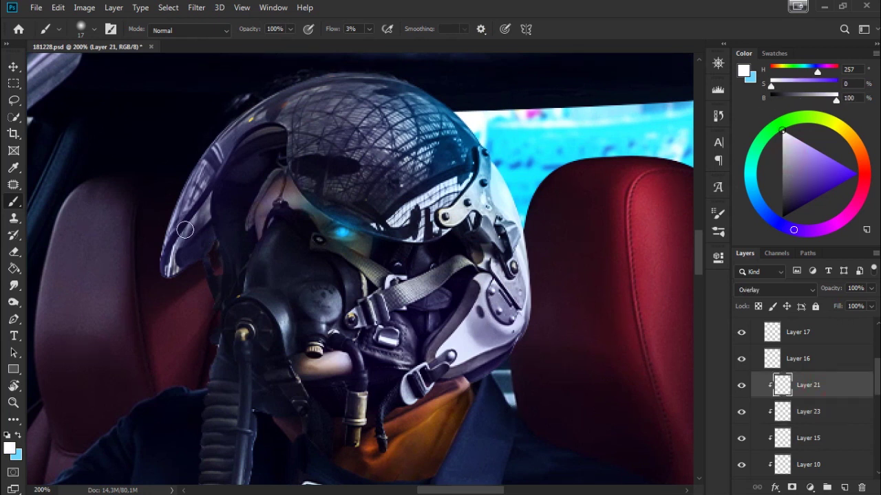
pyautogui.moveTo(246, 213); pyautogui.dragTo(153, 271)
pyautogui.rightClick(225, 177)
pyautogui.moveTo(307, 193); pyautogui.dragTo(301, 193)
pyautogui.click(192, 161)
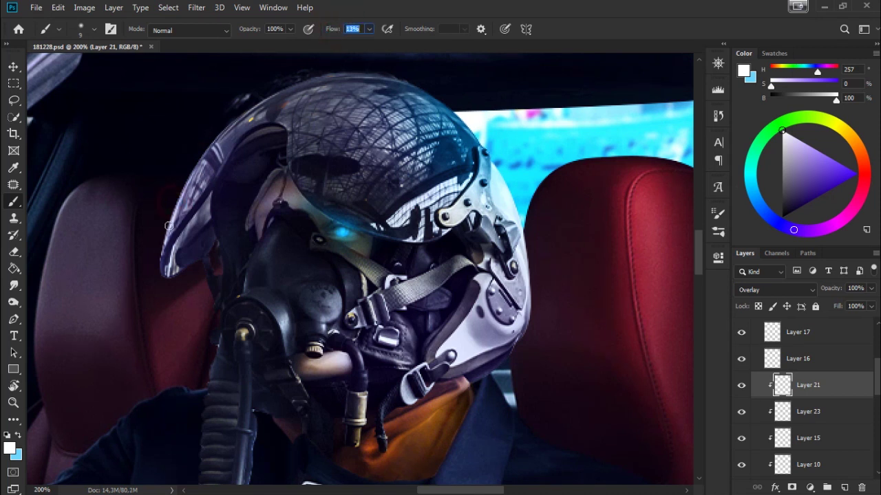
pyautogui.moveTo(159, 270); pyautogui.dragTo(220, 135)
pyautogui.press('Return')
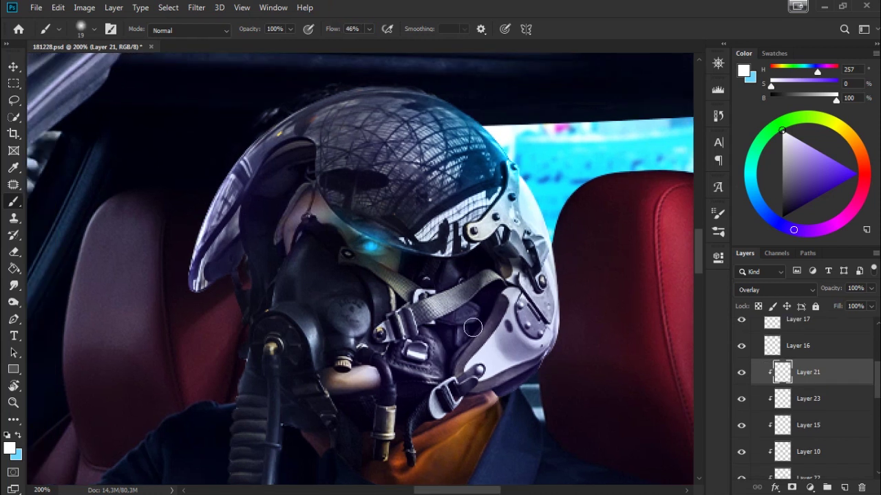
# Step: Create a new clipped layer (Layer 24) above Layer 2
pyautogui.scroll(-2, 875, 376)
pyautogui.scroll(-2, 870, 399)
pyautogui.scroll(-1, 863, 426)
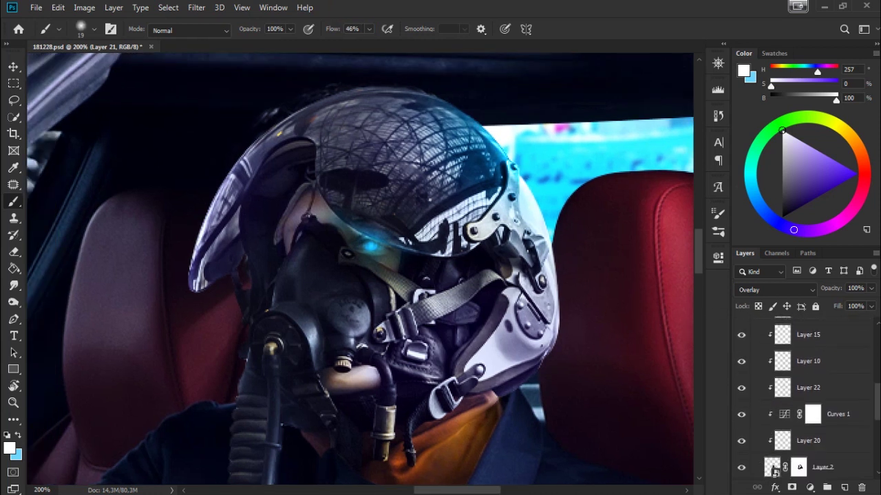
pyautogui.hotkey('ctrl', 'shift', 'alt', 'n')
# Step: Set Layer 24 to Luminosity and brush black at 18% flow and 13% opacity
pyautogui.click(782, 217)
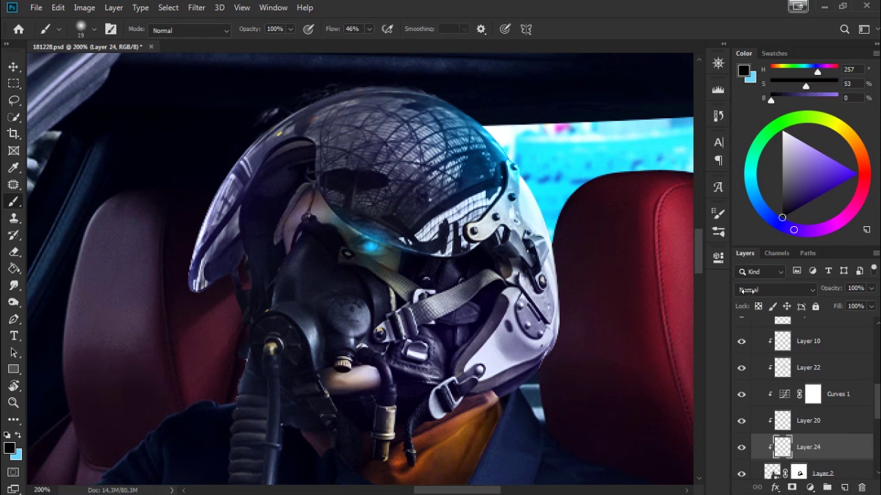
pyautogui.click(751, 292)
pyautogui.click(764, 481)
pyautogui.moveTo(338, 38)
pyautogui.mouseDown()
pyautogui.moveTo(314, 39)
pyautogui.moveTo(330, 34)
pyautogui.mouseUp()
pyautogui.click(324, 202)
pyautogui.moveTo(233, 36); pyautogui.dragTo(177, 71)
# Step: Softly shade the face under the visor and the tan area below the mask valve
pyautogui.moveTo(324, 197)
pyautogui.mouseDown()
pyautogui.moveTo(309, 206)
pyautogui.moveTo(305, 227)
pyautogui.mouseUp()
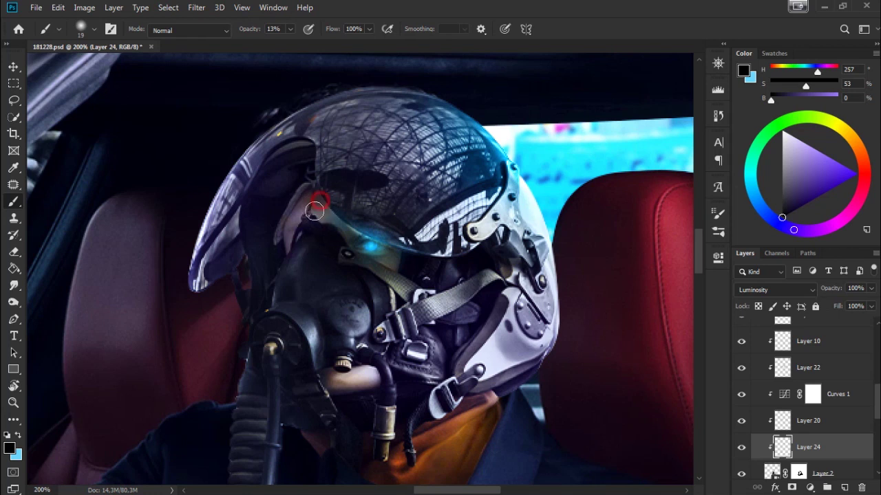
pyautogui.moveTo(340, 215); pyautogui.dragTo(320, 191)
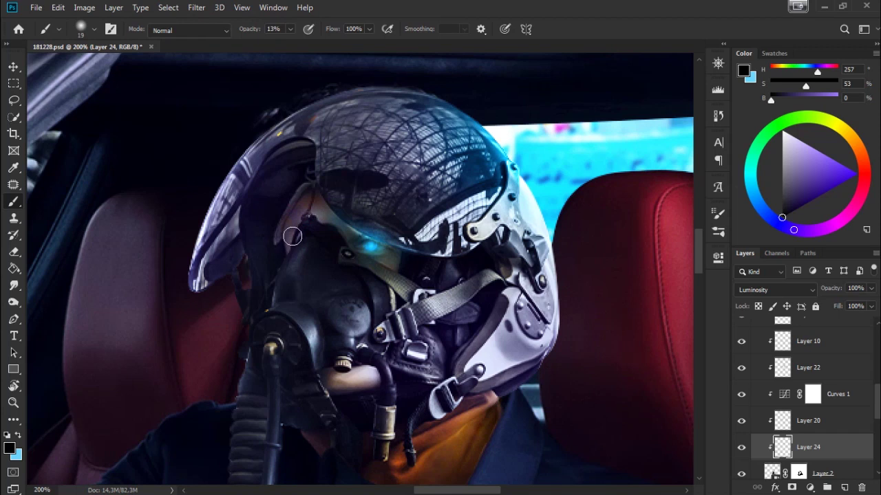
pyautogui.moveTo(302, 201); pyautogui.dragTo(277, 254)
pyautogui.hotkey('ctrl', 'z')
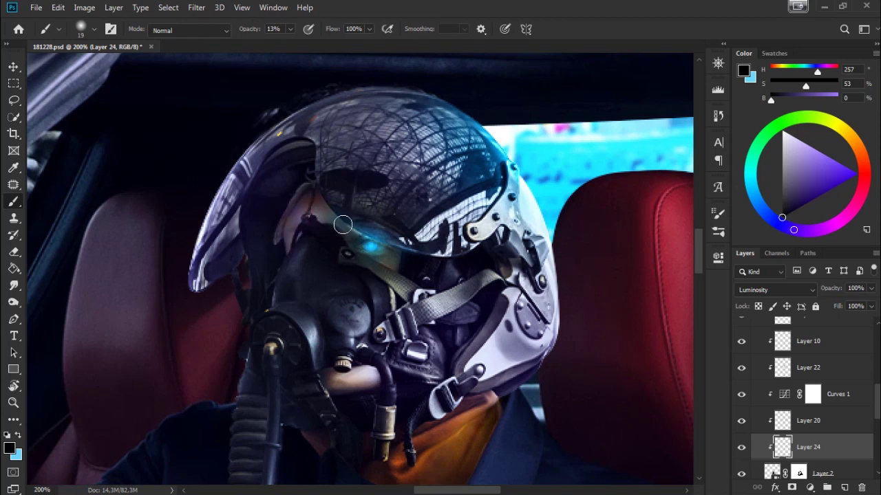
pyautogui.moveTo(355, 372); pyautogui.dragTo(355, 344)
pyautogui.hotkey('ctrl', 'z')
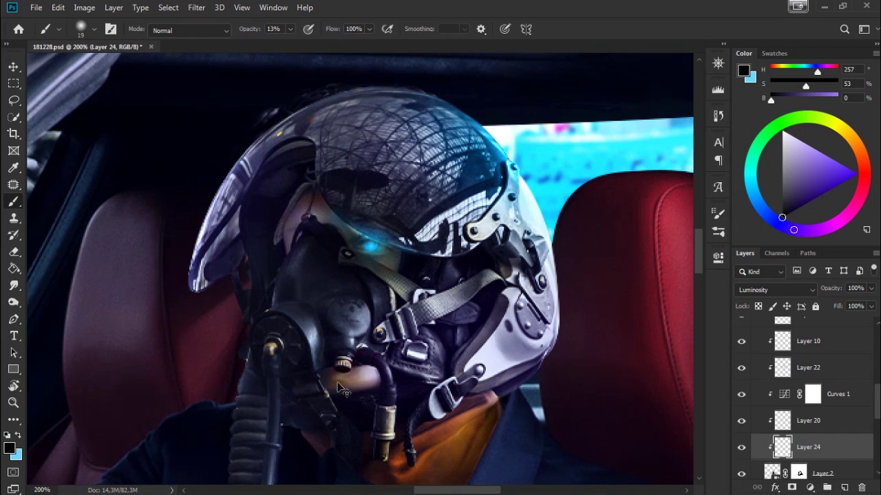
pyautogui.hotkey('ctrl', ']')
pyautogui.hotkey('ctrl', ']')
pyautogui.hotkey('ctrl', ']')
pyautogui.hotkey('ctrl', ']')
pyautogui.hotkey('ctrl', ']')
pyautogui.hotkey('ctrl', ']')
pyautogui.hotkey('ctrl', ']')
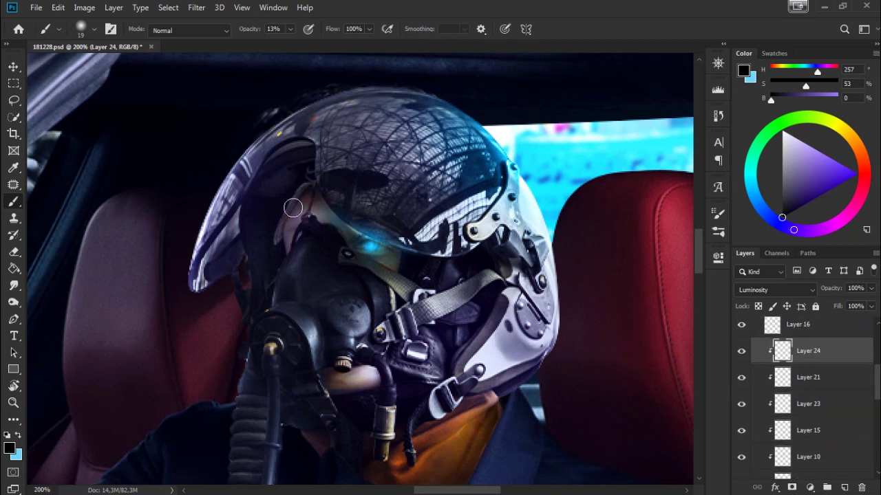
pyautogui.moveTo(348, 364)
pyautogui.mouseDown()
pyautogui.moveTo(391, 354)
pyautogui.moveTo(324, 393)
pyautogui.mouseUp()
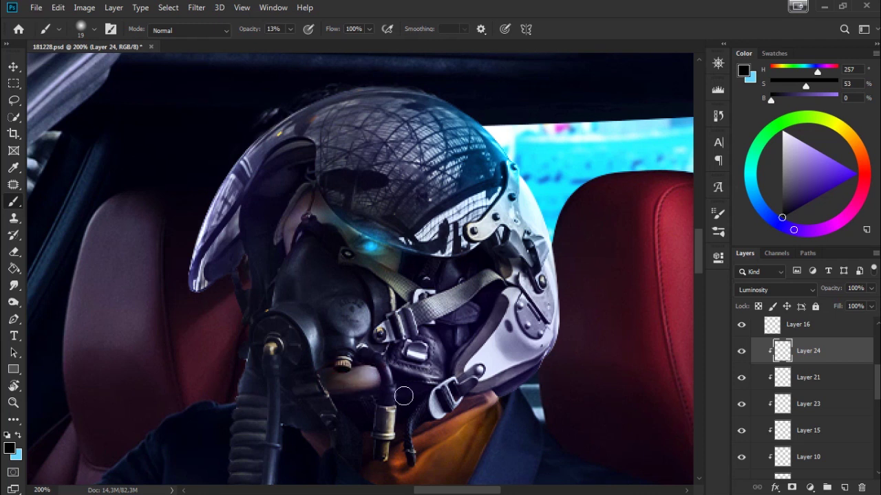
# Step: Faintly shade the mask strap, the visor edge and the helmet strap and buckle
pyautogui.hscroll(1, 475, 347)
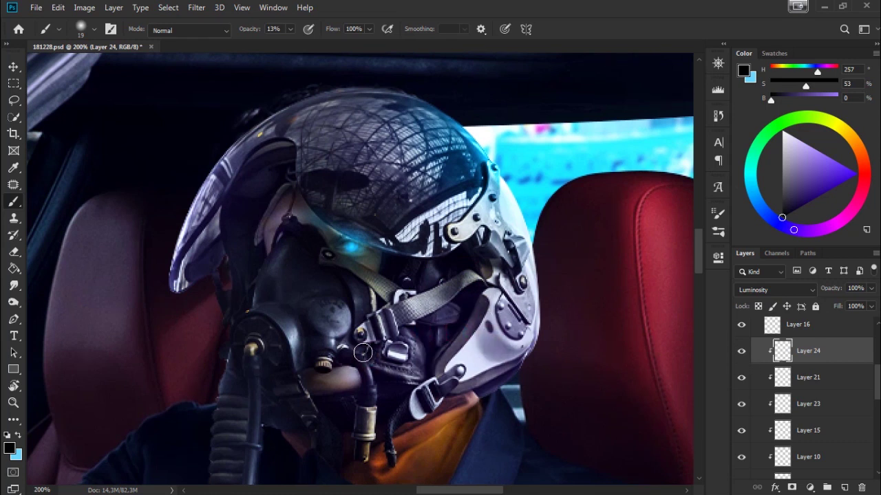
pyautogui.moveTo(369, 317); pyautogui.dragTo(402, 277)
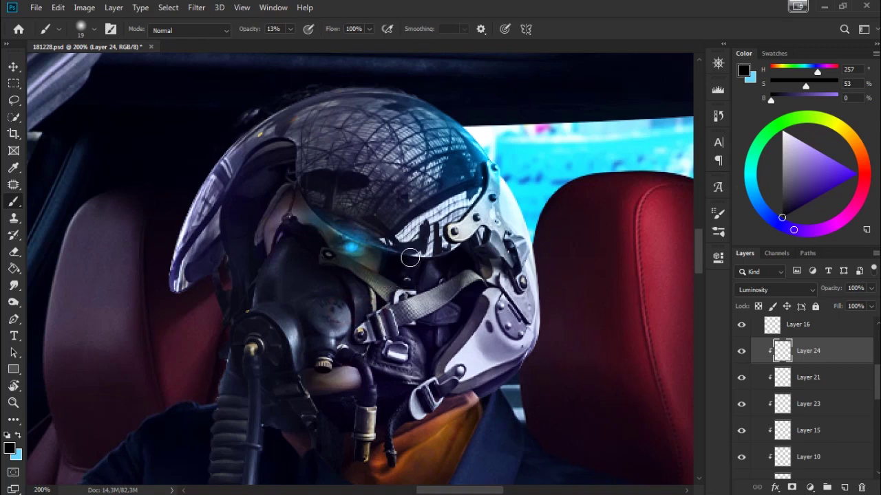
pyautogui.moveTo(391, 241); pyautogui.dragTo(386, 228)
pyautogui.moveTo(278, 217); pyautogui.dragTo(279, 276)
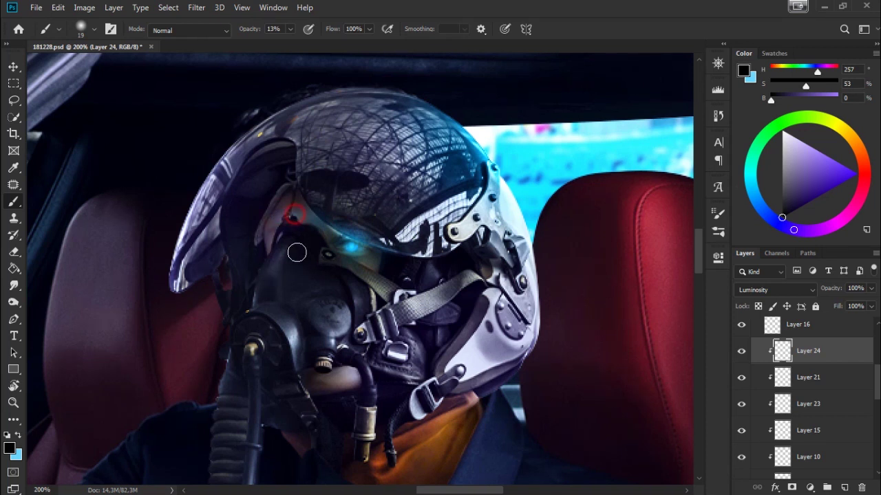
pyautogui.moveTo(282, 162); pyautogui.dragTo(230, 264)
pyautogui.click(247, 185)
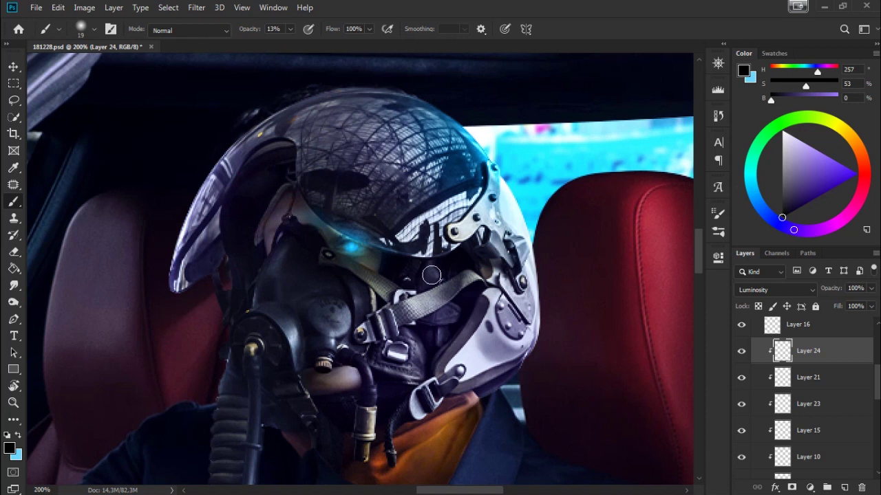
pyautogui.moveTo(413, 306); pyautogui.dragTo(458, 279)
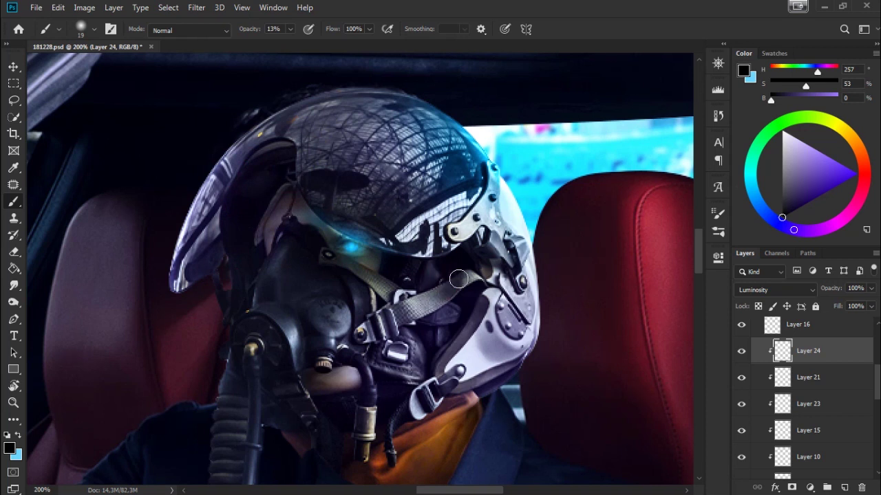
pyautogui.click(397, 317)
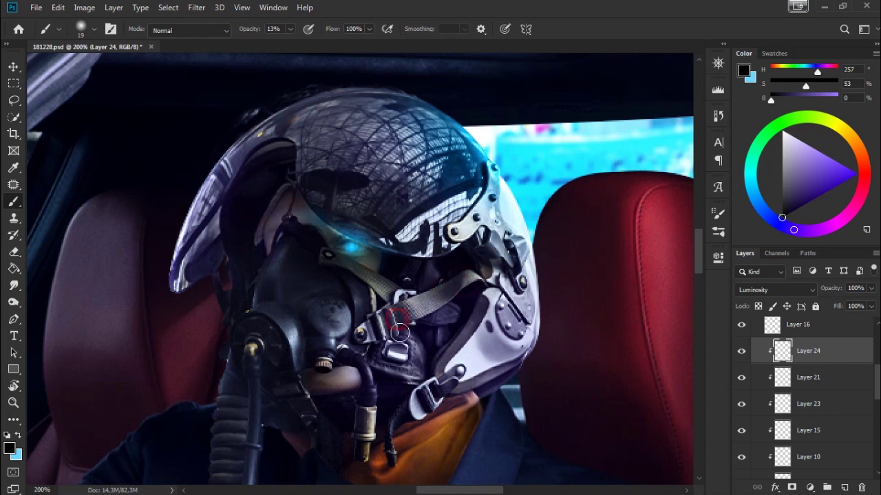
pyautogui.moveTo(424, 347); pyautogui.dragTo(441, 339)
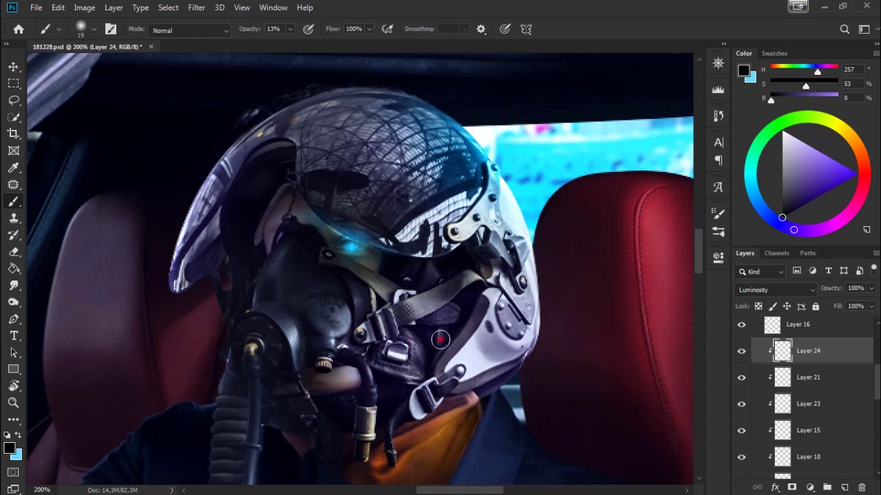
# Step: Toggle the shading layer to compare, then reframe the view on the driver
pyautogui.click(741, 351)
pyautogui.click(742, 352)
pyautogui.hotkey('ctrl', '-')
pyautogui.hotkey('ctrl', '-')
pyautogui.hotkey('ctrl', '+')
pyautogui.hotkey('ctrl', '+')
pyautogui.hotkey('ctrl', '-')
pyautogui.moveTo(419, 340); pyautogui.dragTo(527, 213)
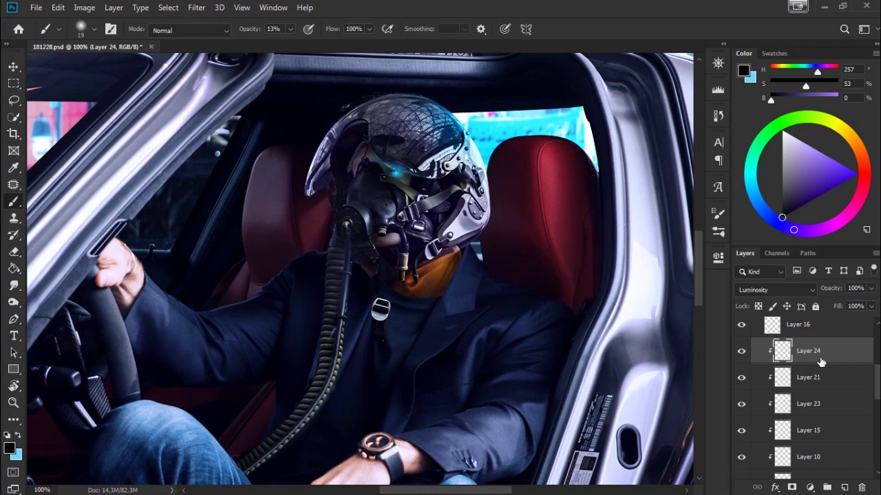
pyautogui.scroll(-1, 819, 361)
# Step: Compare the helmet with its tint layers (24, 21, 23, 15, 20) hidden and shown
pyautogui.scroll(-2, 819, 371)
pyautogui.click(741, 470)
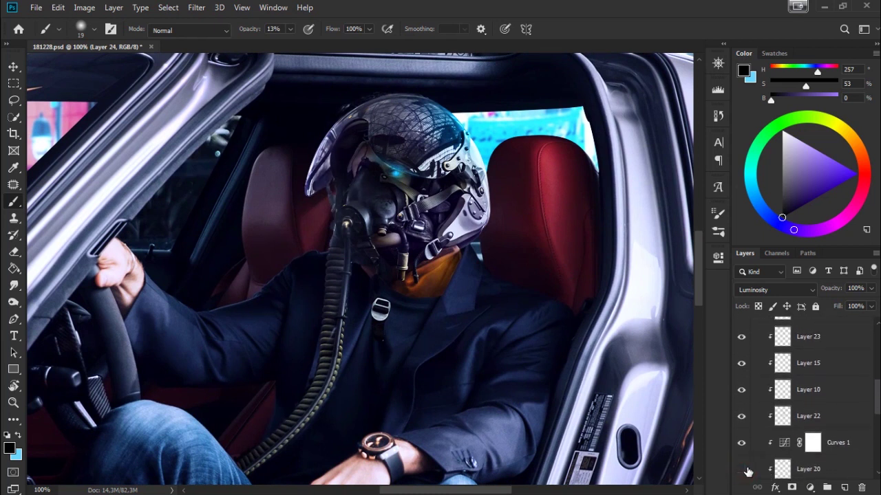
pyautogui.scroll(2, 851, 427)
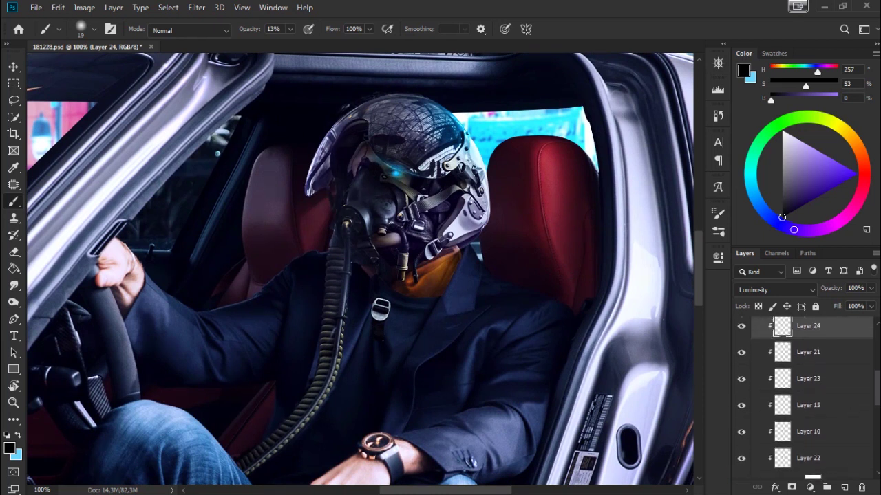
pyautogui.moveTo(741, 325); pyautogui.dragTo(747, 410)
pyautogui.click(742, 465)
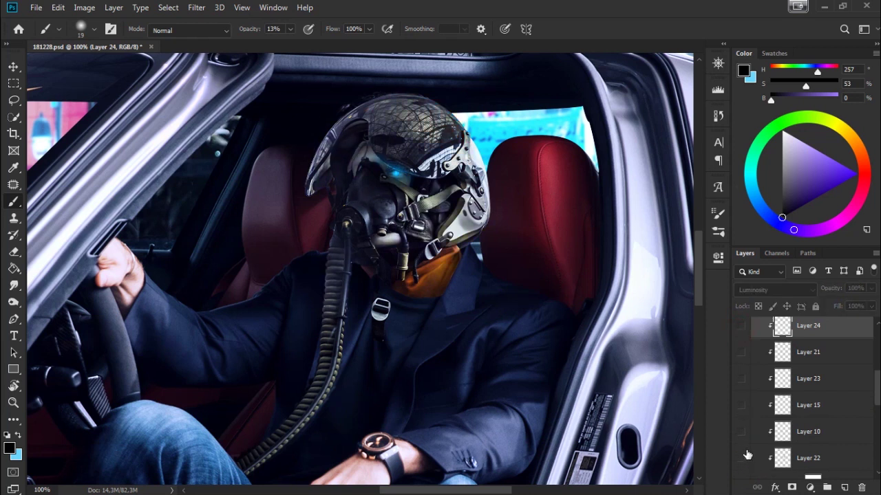
pyautogui.click(741, 328)
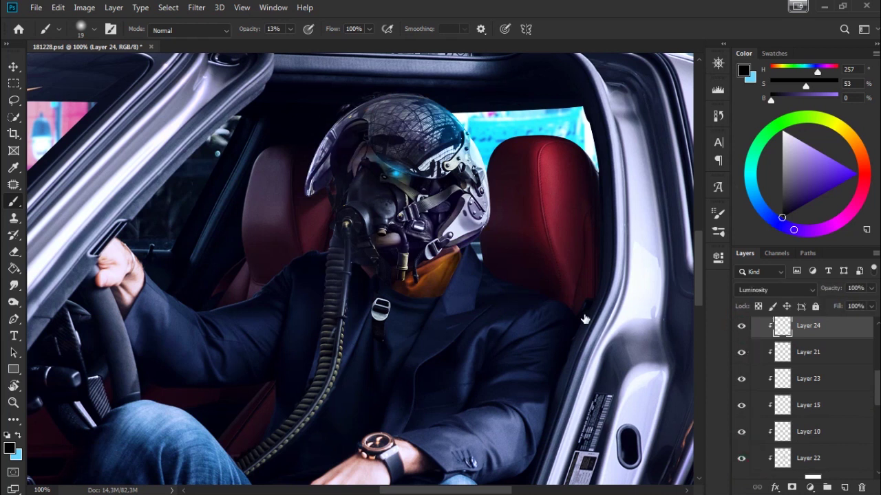
pyautogui.moveTo(592, 324); pyautogui.dragTo(555, 253)
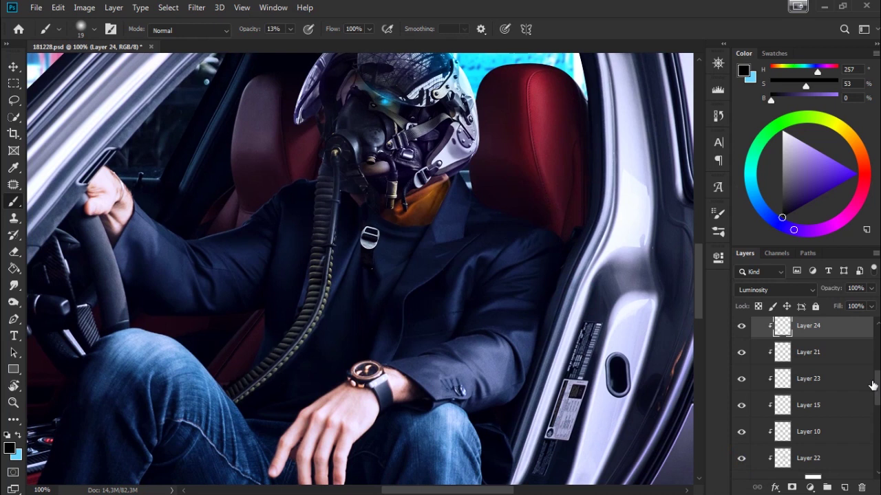
pyautogui.moveTo(875, 386); pyautogui.dragTo(878, 357)
pyautogui.scroll(10, 798, 385)
# Step: Group Layers 16 to 19 inside Group 1 into a new Group 6
pyautogui.click(756, 341)
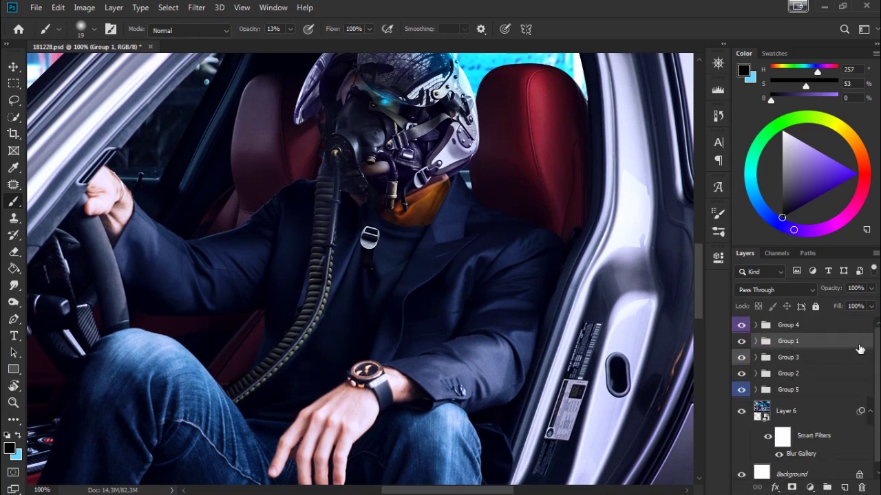
pyautogui.click(756, 341)
pyautogui.scroll(-3, 805, 385)
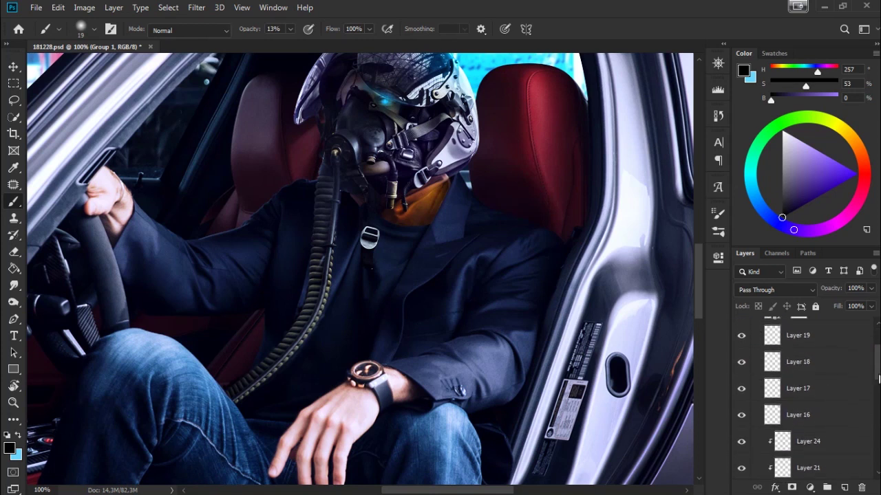
pyautogui.click(757, 365)
pyautogui.click(742, 343)
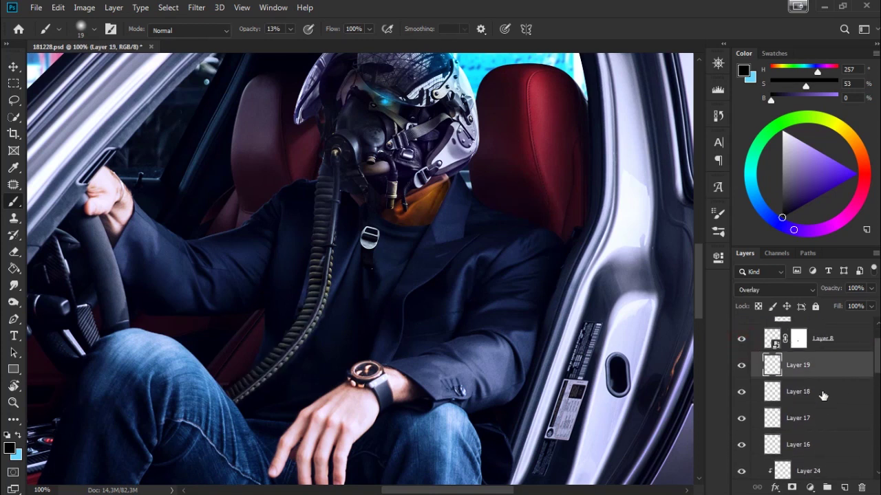
pyautogui.keyDown('shift'); pyautogui.click(827, 448); pyautogui.keyUp('shift')
pyautogui.hotkey('ctrl', 'g')
pyautogui.doubleClick(802, 359)
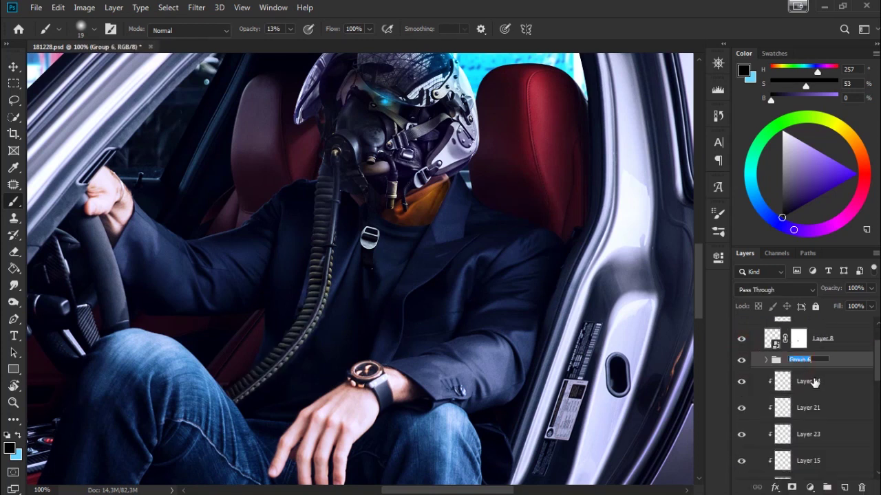
pyautogui.click(812, 388)
# Step: Check Layers 3–5 by toggling them, then rename Group 6 to "helmet"
pyautogui.scroll(-5, 839, 412)
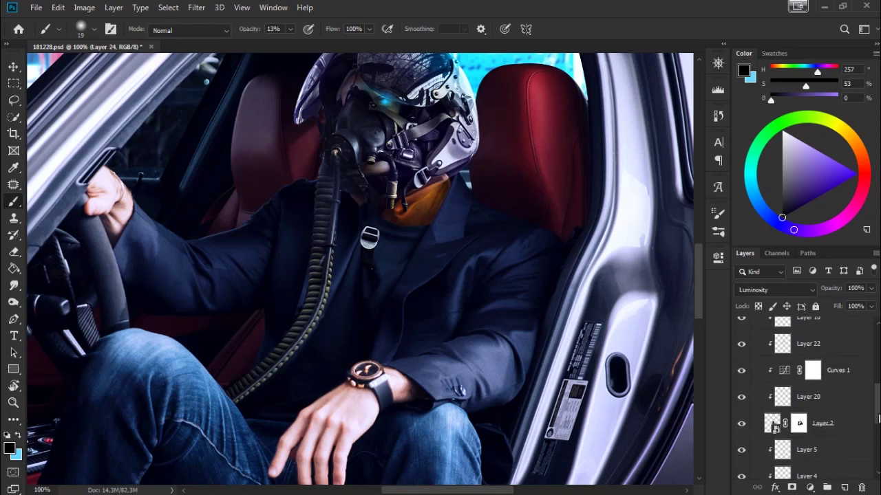
pyautogui.click(812, 325)
pyautogui.scroll(2, 823, 380)
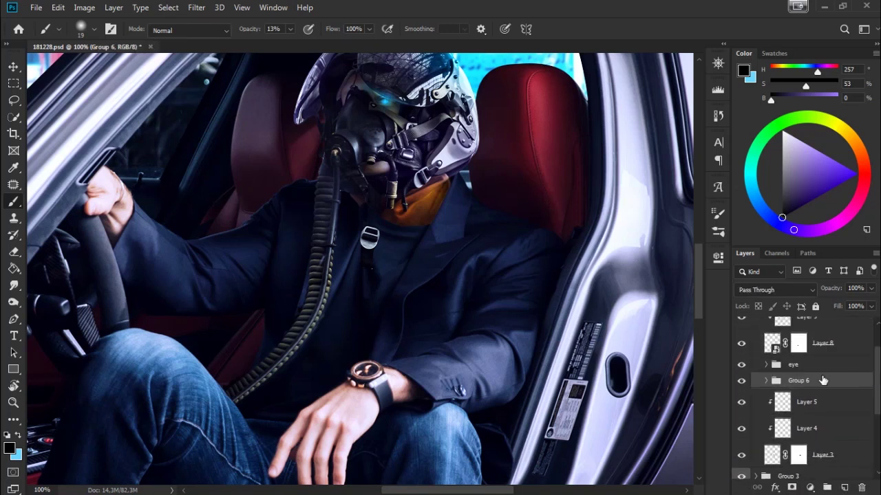
pyautogui.moveTo(743, 408); pyautogui.dragTo(743, 461)
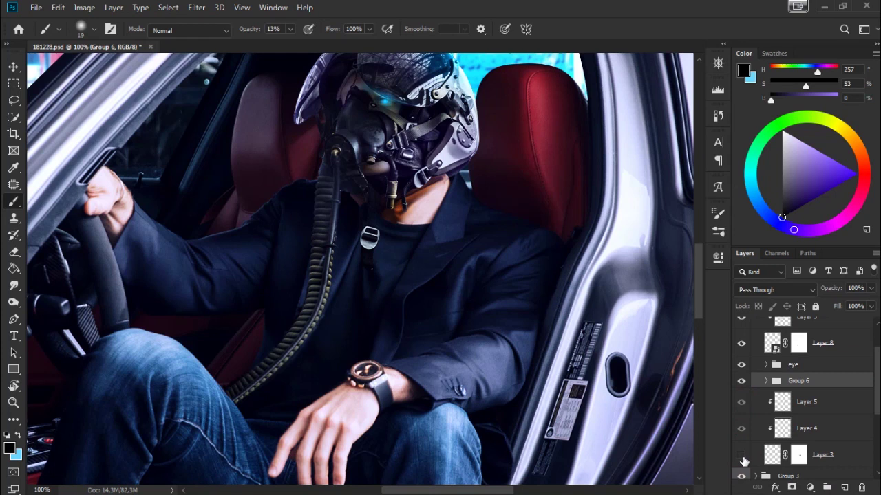
pyautogui.click(748, 458)
pyautogui.doubleClick(800, 381)
pyautogui.write('helmet')
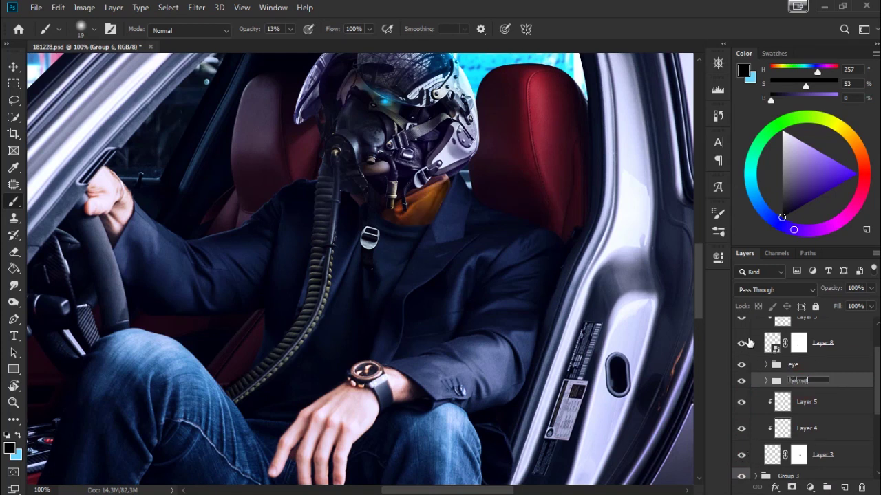
pyautogui.press('Return')
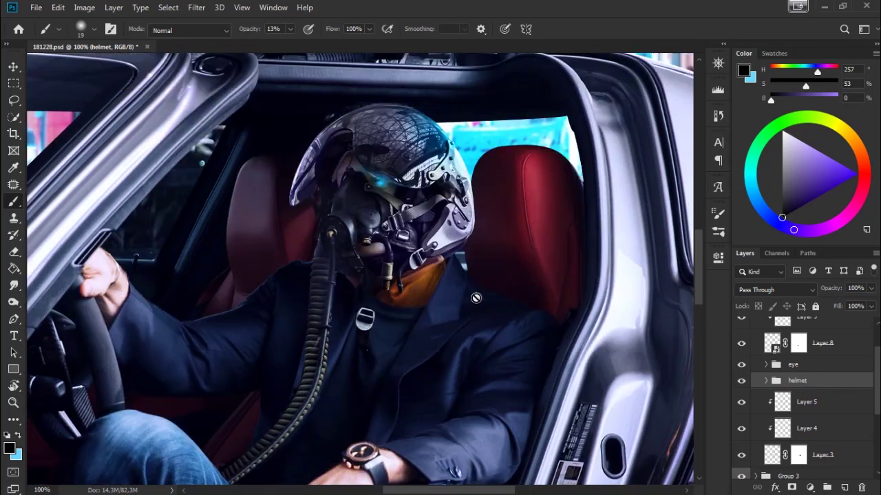
# Step: Fit the composition, zoom in on the mask, then zoom out to frame the helmet
pyautogui.hotkey('ctrl', '0')
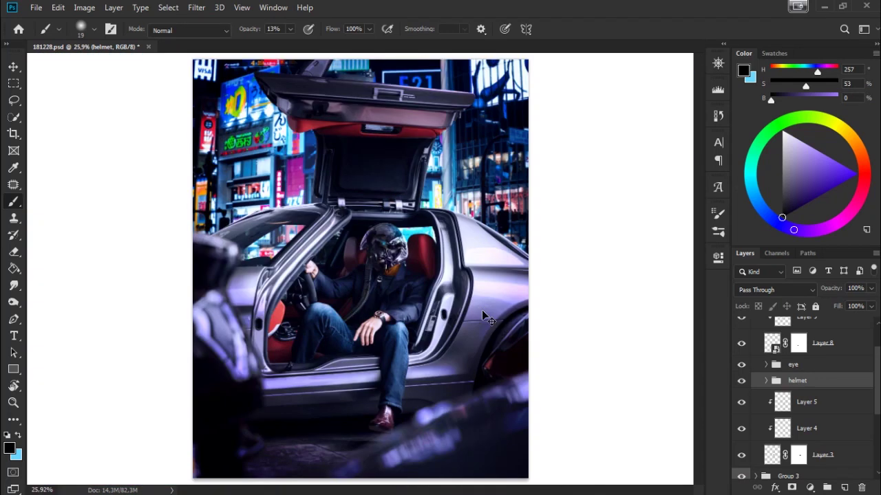
pyautogui.hotkey('ctrl', '+')
pyautogui.hotkey('ctrl', '+')
pyautogui.hotkey('ctrl', '+')
pyautogui.hotkey('ctrl', '+')
pyautogui.hotkey('ctrl', '+')
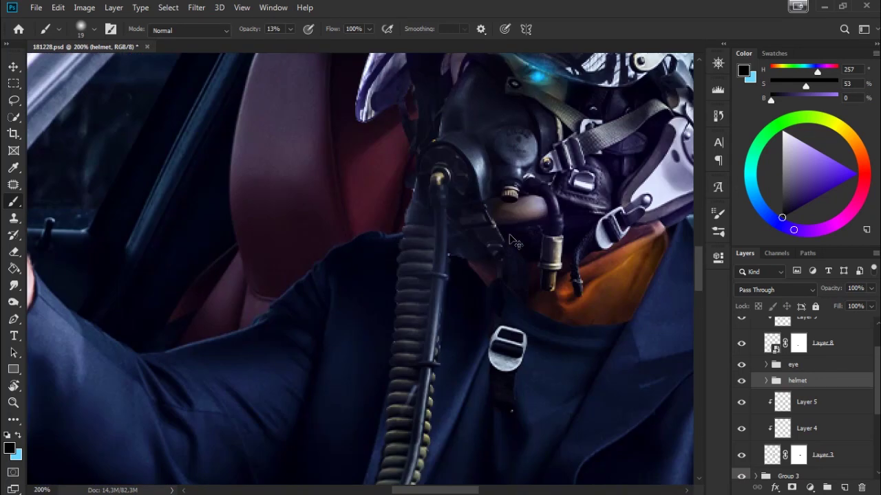
pyautogui.hotkey('ctrl', '-')
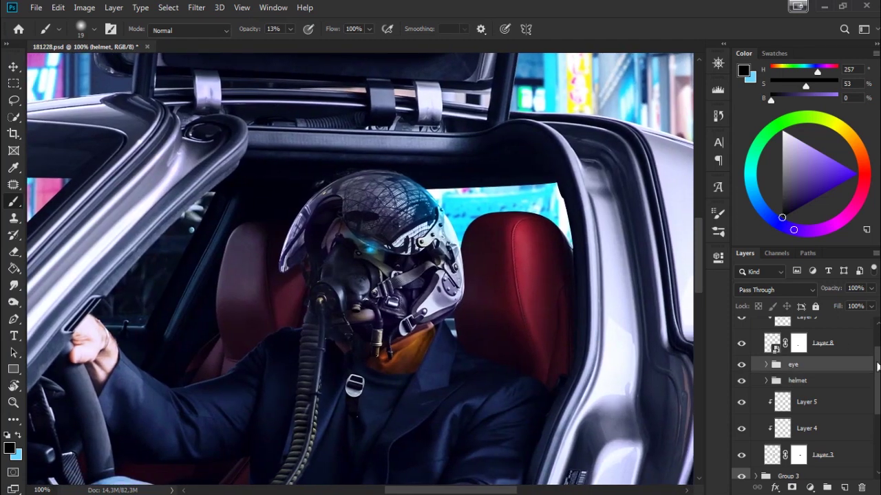
pyautogui.click(809, 487)
# Step: Add a Brightness/Contrast adjustment at brightness 63 and fill its mask black
pyautogui.click(808, 301)
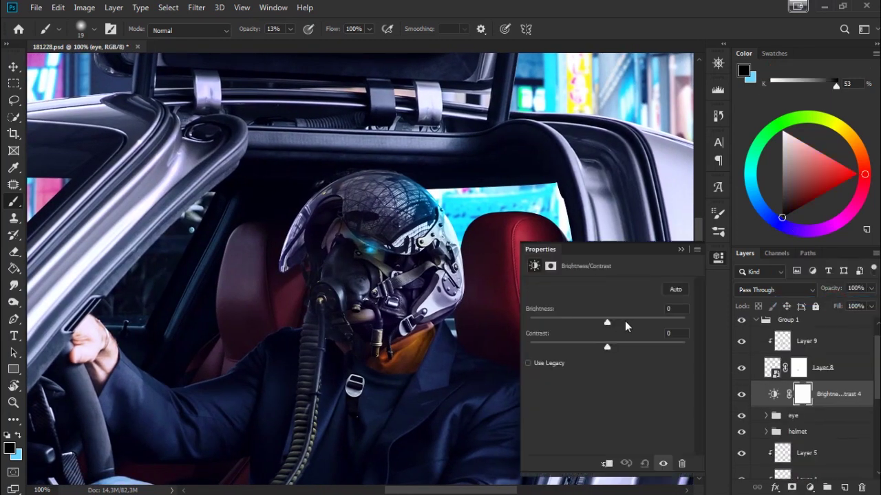
pyautogui.click(625, 320)
pyautogui.moveTo(626, 320); pyautogui.dragTo(639, 322)
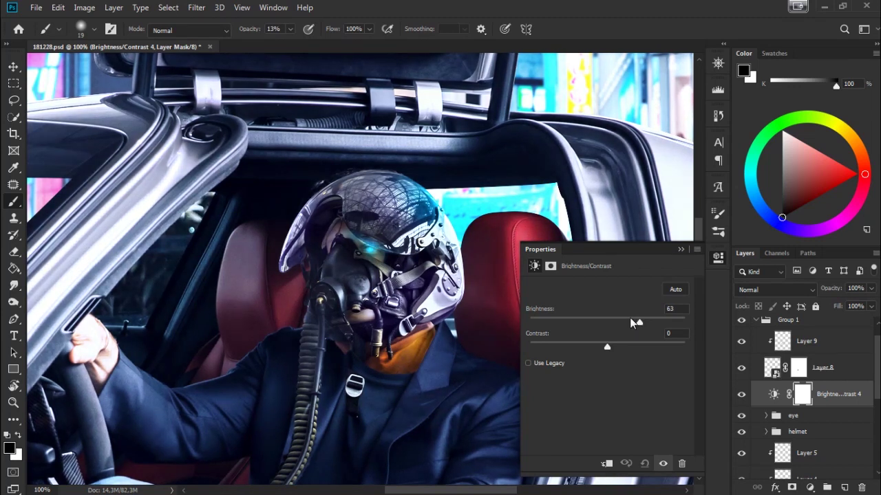
pyautogui.click(14, 268)
pyautogui.click(338, 138)
# Step: Paint white at 100% opacity with an enlarged brush over the helmet front
pyautogui.press('b')
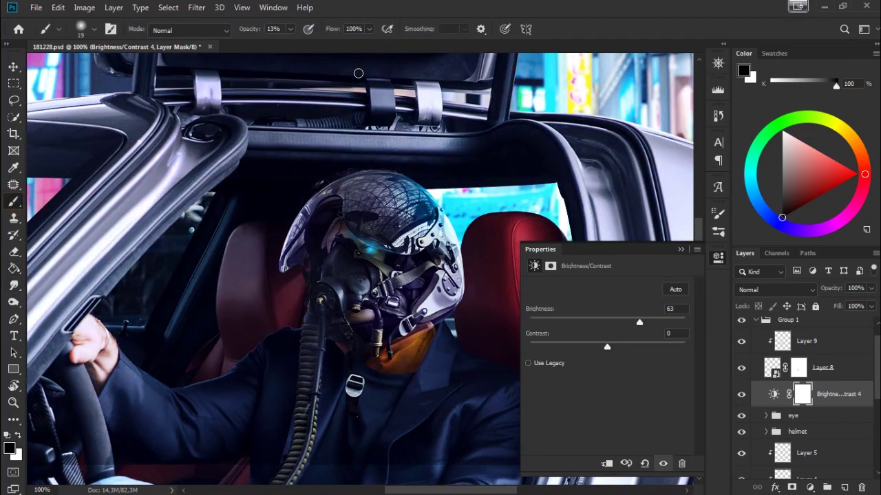
pyautogui.click(15, 432)
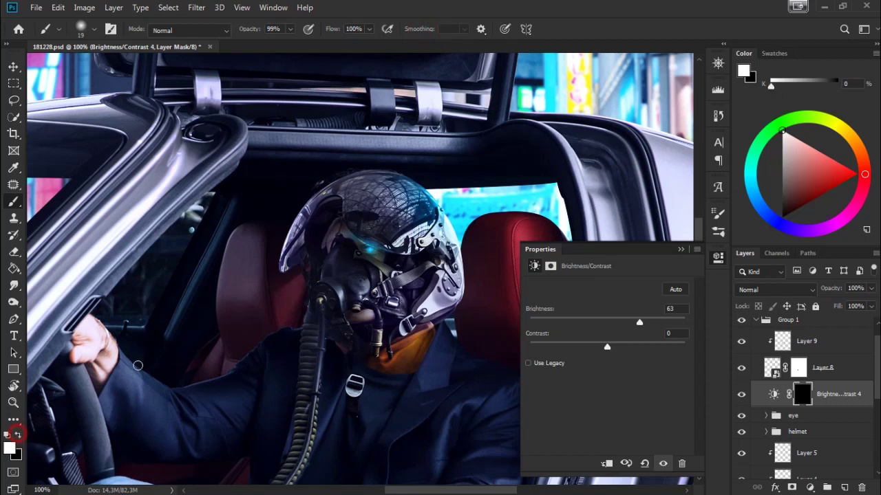
pyautogui.rightClick(458, 195)
pyautogui.write('168')
pyautogui.press('Return')
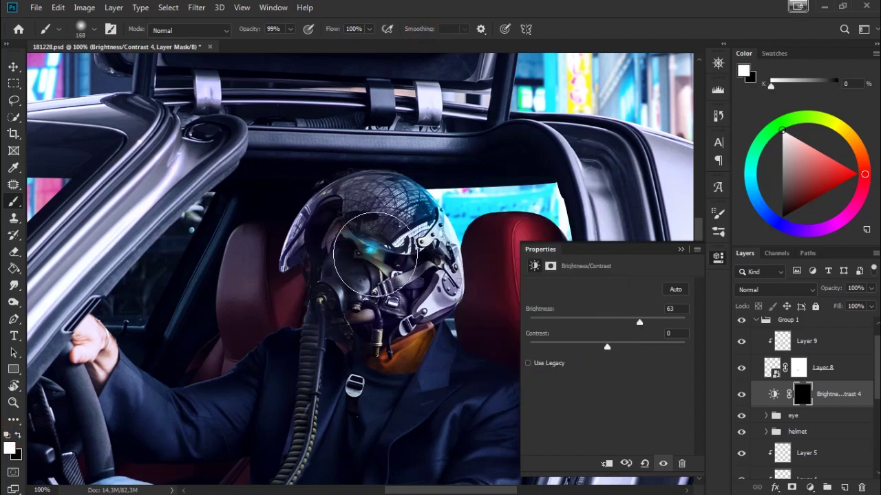
pyautogui.moveTo(253, 29); pyautogui.dragTo(265, 29)
pyautogui.moveTo(369, 282); pyautogui.dragTo(326, 249)
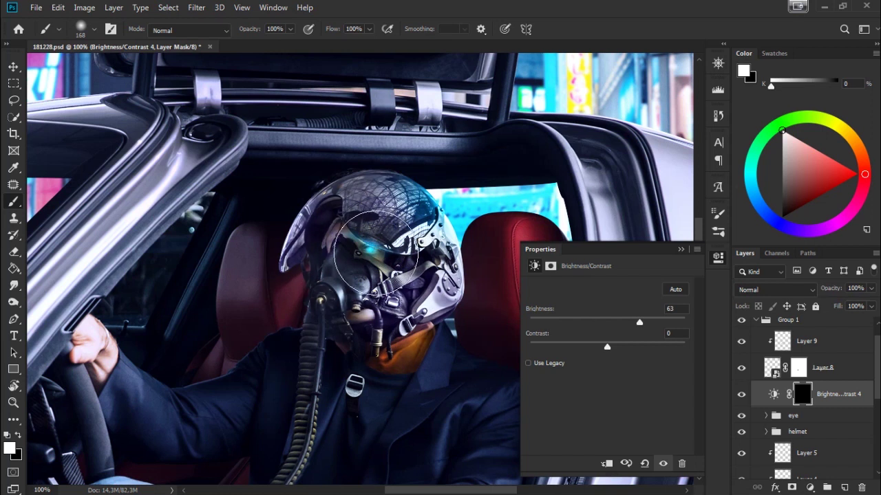
# Step: Paint more brightness onto the helmet front, toggling the adjustment to compare
pyautogui.click(663, 465)
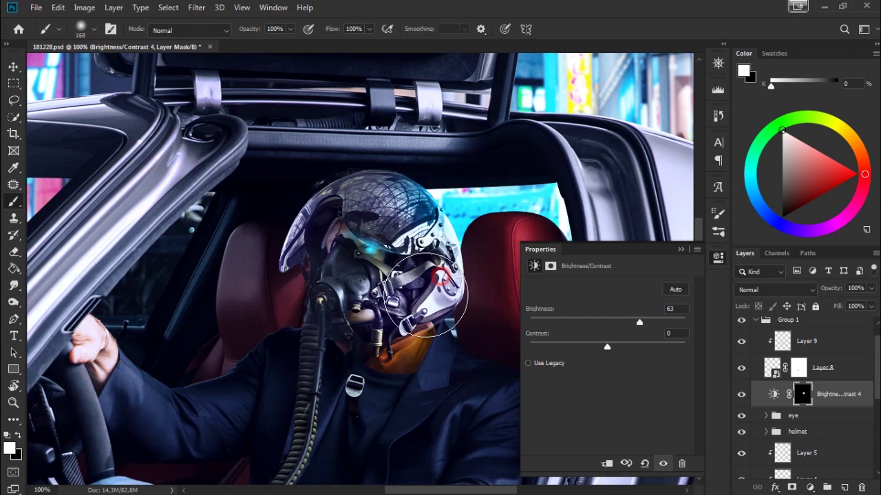
pyautogui.hotkey('ctrl', ',')
pyautogui.hotkey('ctrl', ',')
pyautogui.moveTo(448, 259)
pyautogui.mouseDown()
pyautogui.moveTo(413, 265)
pyautogui.moveTo(478, 214)
pyautogui.mouseUp()
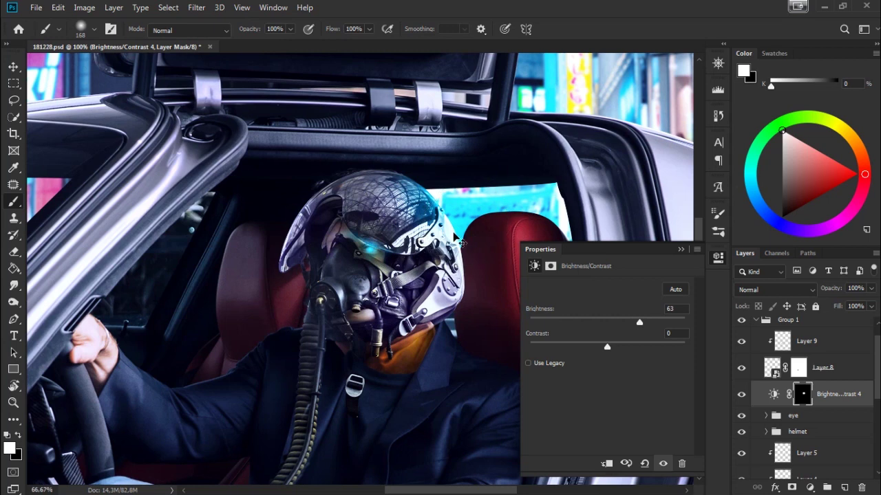
pyautogui.hotkey('ctrl', '-')
pyautogui.hotkey('ctrl', '-')
pyautogui.hotkey('ctrl', '-')
pyautogui.hotkey('ctrl', '-')
pyautogui.hotkey('ctrl', '+')
pyautogui.hotkey('ctrl', '+')
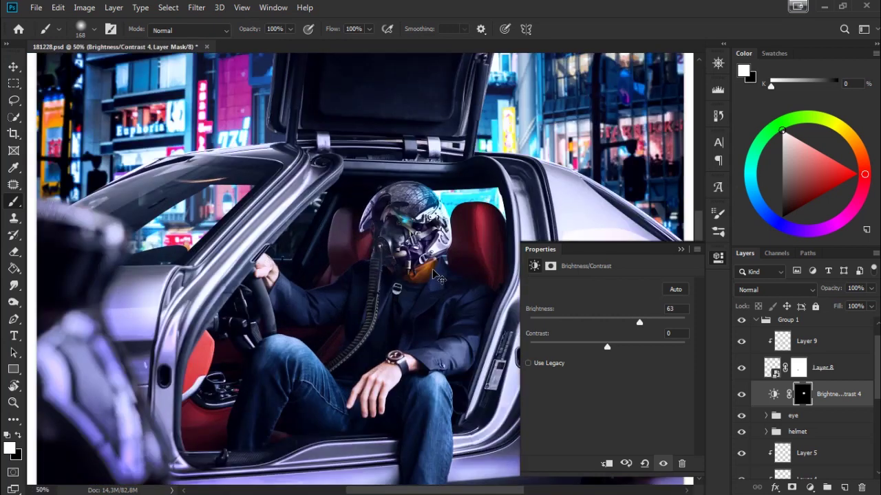
pyautogui.hotkey('ctrl', '+')
pyautogui.hotkey('ctrl', '+')
pyautogui.hotkey('ctrl', '+')
pyautogui.hotkey('ctrl', '+')
pyautogui.hotkey('ctrl', '-')
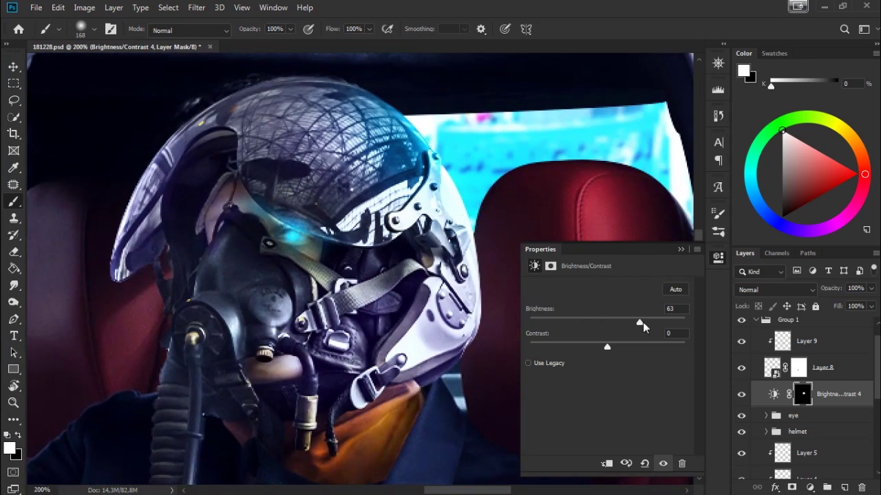
pyautogui.click(661, 464)
pyautogui.click(661, 465)
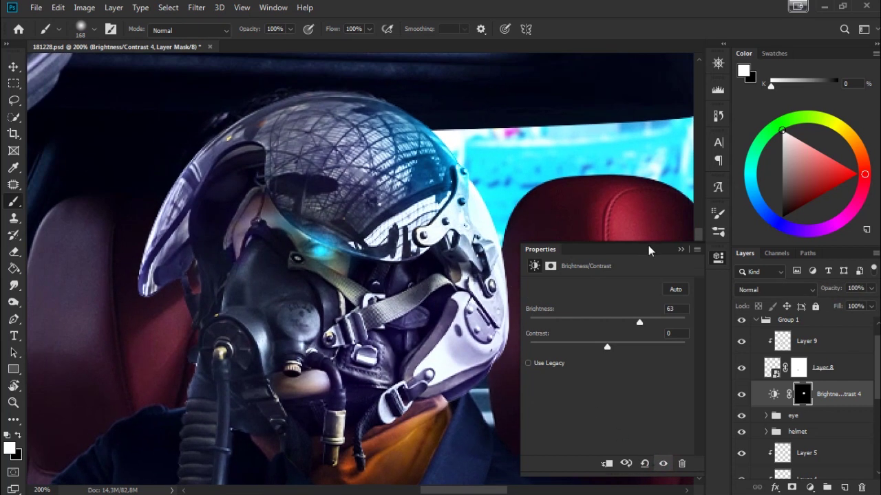
pyautogui.click(680, 249)
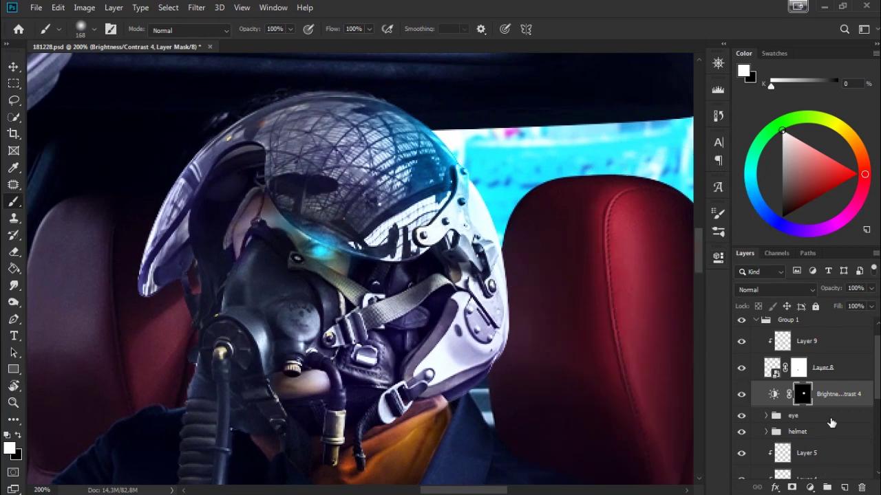
pyautogui.click(835, 418)
# Step: Add an Overlay layer above the eye group and paint soft light at 12% flow
pyautogui.click(844, 487)
pyautogui.click(776, 290)
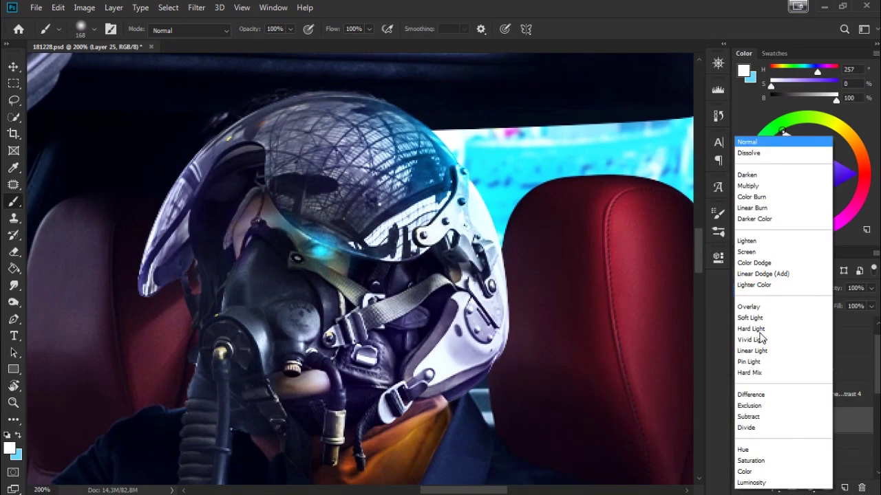
pyautogui.click(750, 307)
pyautogui.rightClick(416, 164)
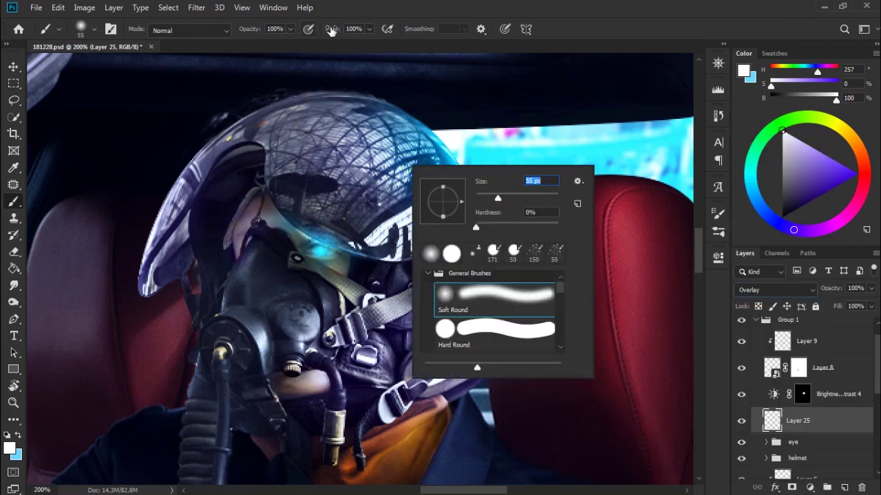
pyautogui.moveTo(331, 31); pyautogui.dragTo(271, 66)
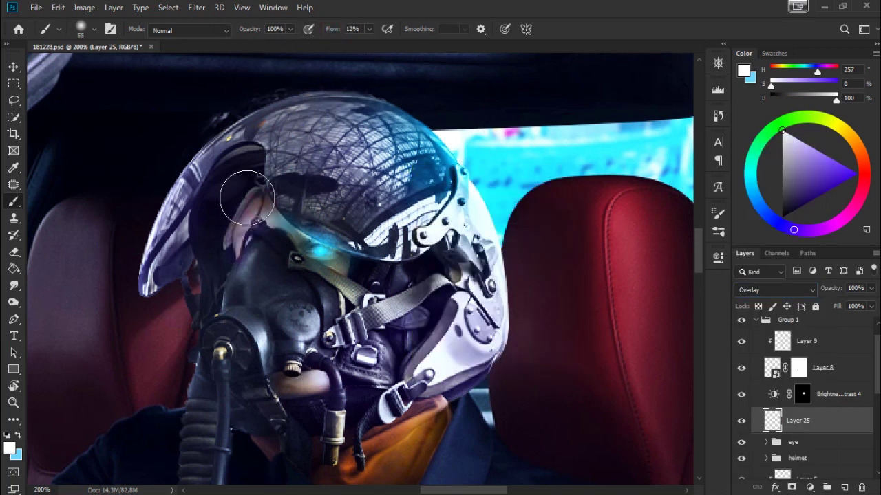
pyautogui.moveTo(281, 251)
pyautogui.mouseDown()
pyautogui.moveTo(267, 219)
pyautogui.moveTo(291, 252)
pyautogui.mouseUp()
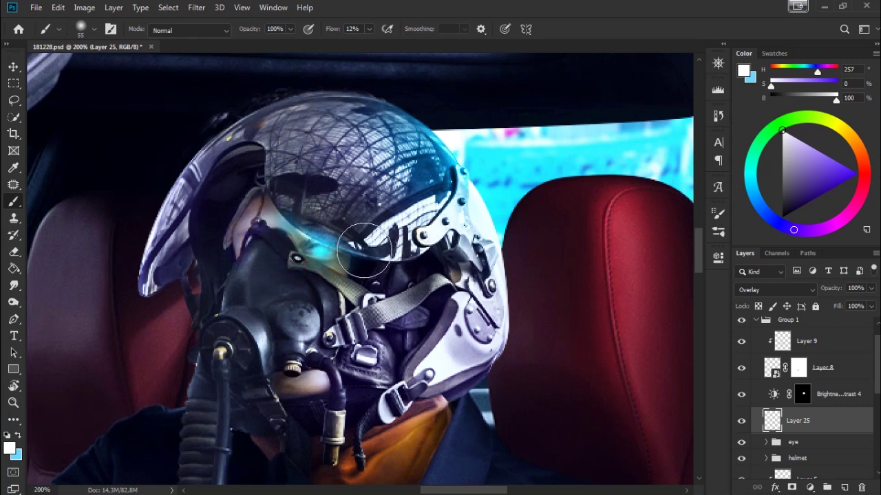
# Step: Redo the soft light with a smaller brush on the mask left of the visor
pyautogui.hotkey('ctrl', 'z')
pyautogui.hotkey('ctrl', 'z')
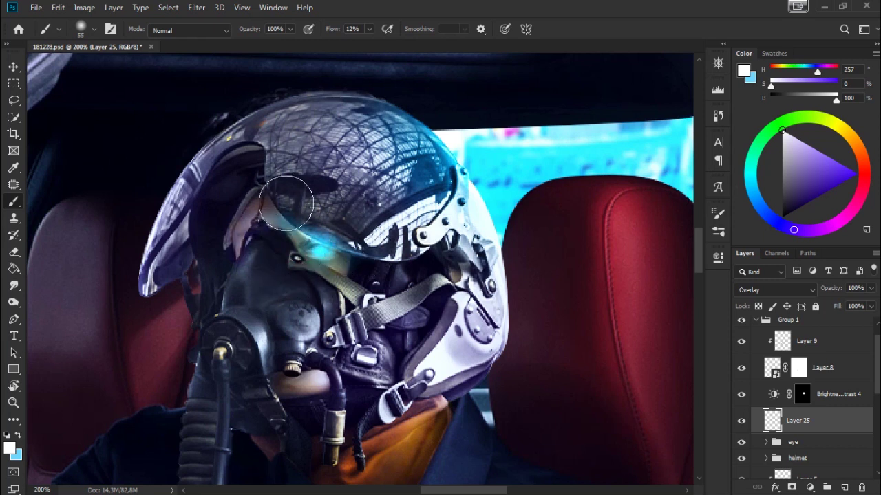
pyautogui.rightClick(374, 252)
pyautogui.press('Return')
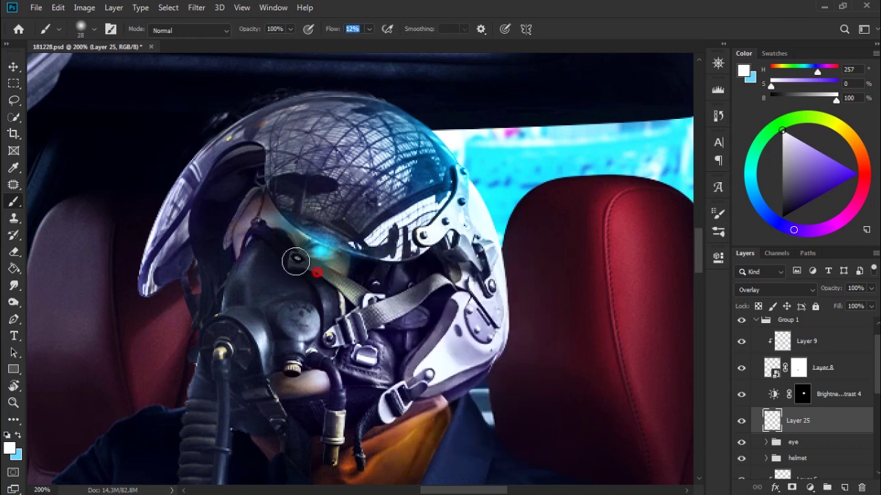
pyautogui.moveTo(303, 260); pyautogui.dragTo(293, 225)
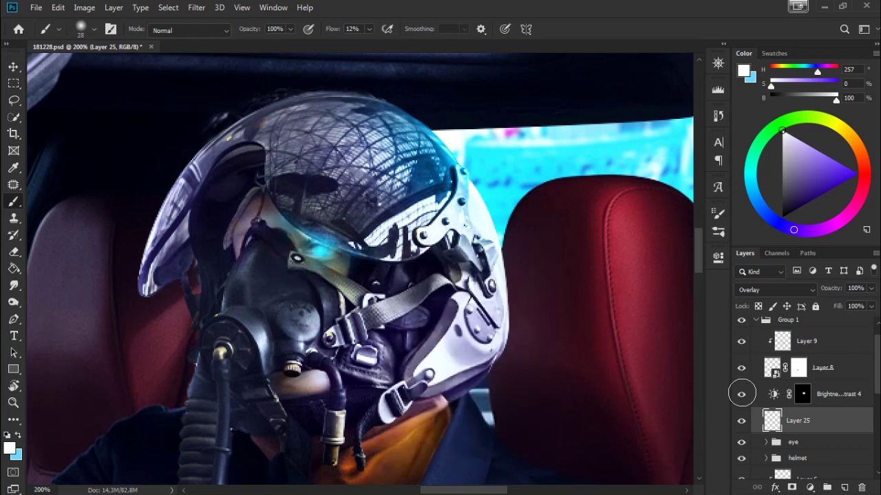
# Step: Expand the eye group and make Layer 18 visible and selected
pyautogui.click(766, 442)
pyautogui.scroll(-1, 787, 385)
pyautogui.scroll(-1, 788, 375)
pyautogui.click(741, 403)
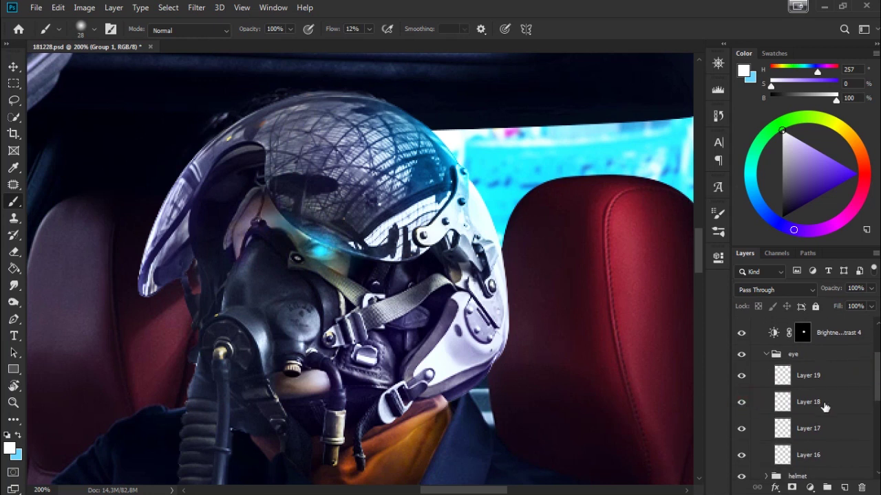
pyautogui.click(822, 403)
pyautogui.click(742, 403)
# Step: Sample the eye glow's cyan and paint it at 1% flow around the eye
pyautogui.keyDown('alt'); pyautogui.click(318, 253); pyautogui.keyUp('alt')
pyautogui.moveTo(310, 269)
pyautogui.mouseDown()
pyautogui.moveTo(298, 252)
pyautogui.moveTo(320, 231)
pyautogui.mouseUp()
pyautogui.moveTo(337, 34); pyautogui.dragTo(323, 34)
pyautogui.hotkey('ctrl', 'z')
pyautogui.moveTo(302, 265)
pyautogui.mouseDown()
pyautogui.moveTo(316, 251)
pyautogui.moveTo(327, 275)
pyautogui.moveTo(289, 239)
pyautogui.mouseUp()
pyautogui.moveTo(269, 289); pyautogui.dragTo(263, 299)
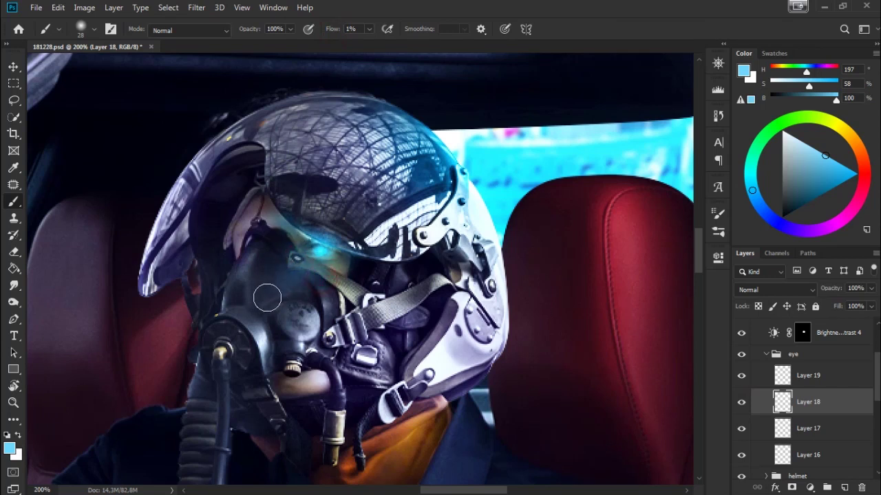
# Step: Stroke faint cyan glow from the eye down the mask at 57% opacity
pyautogui.moveTo(279, 243); pyautogui.dragTo(262, 276)
pyautogui.moveTo(281, 247); pyautogui.dragTo(268, 289)
pyautogui.moveTo(282, 241); pyautogui.dragTo(278, 303)
pyautogui.moveTo(280, 245); pyautogui.dragTo(266, 321)
pyautogui.press('5')
pyautogui.press('7')
pyautogui.moveTo(268, 258)
pyautogui.mouseDown()
pyautogui.moveTo(255, 333)
pyautogui.moveTo(287, 322)
pyautogui.mouseUp()
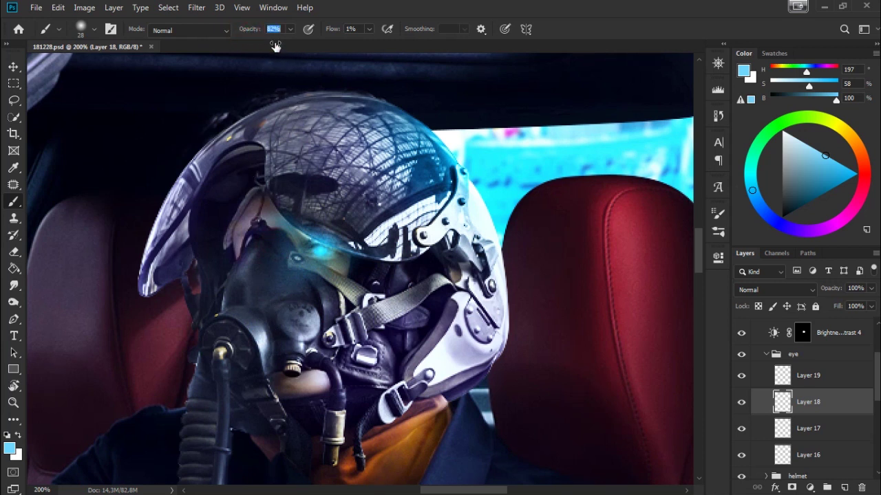
# Step: Make Layer 19 visible and active with a 7 px white brush
pyautogui.click(742, 381)
pyautogui.click(814, 383)
pyautogui.press('x')
pyautogui.rightClick(426, 234)
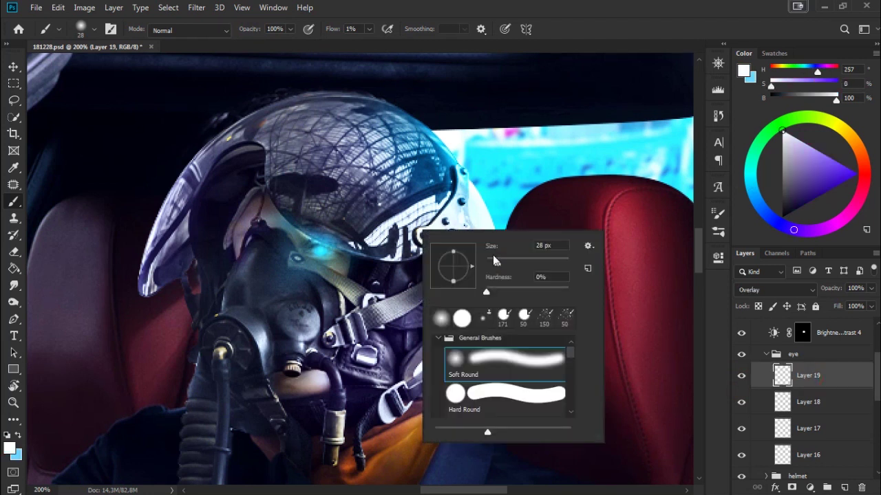
pyautogui.moveTo(496, 250); pyautogui.dragTo(490, 250)
pyautogui.click(317, 266)
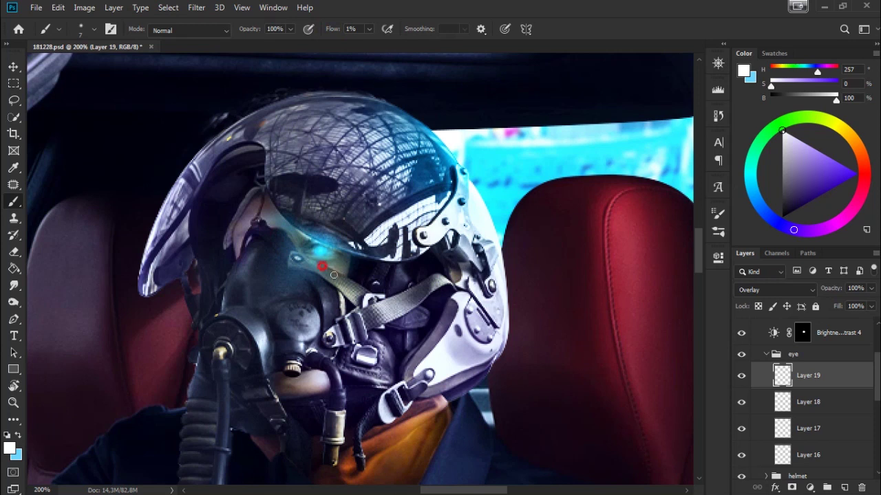
# Step: Collapse the eye group and toggle Brightness/Contrast 4 off and on to compare
pyautogui.hotkey('ctrl', '-')
pyautogui.hotkey('ctrl', '-')
pyautogui.hotkey('ctrl', '-')
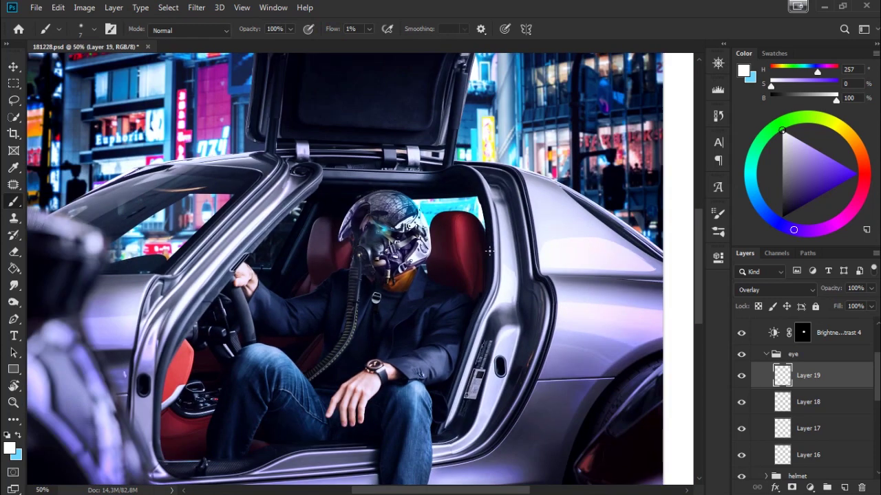
pyautogui.hotkey('ctrl', '+')
pyautogui.hotkey('ctrl', '+')
pyautogui.click(766, 354)
pyautogui.click(741, 333)
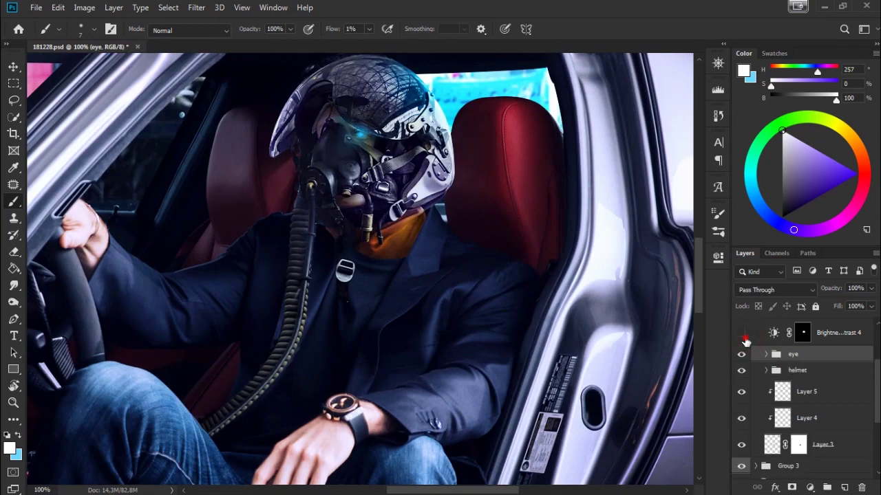
pyautogui.moveTo(603, 328); pyautogui.dragTo(603, 383)
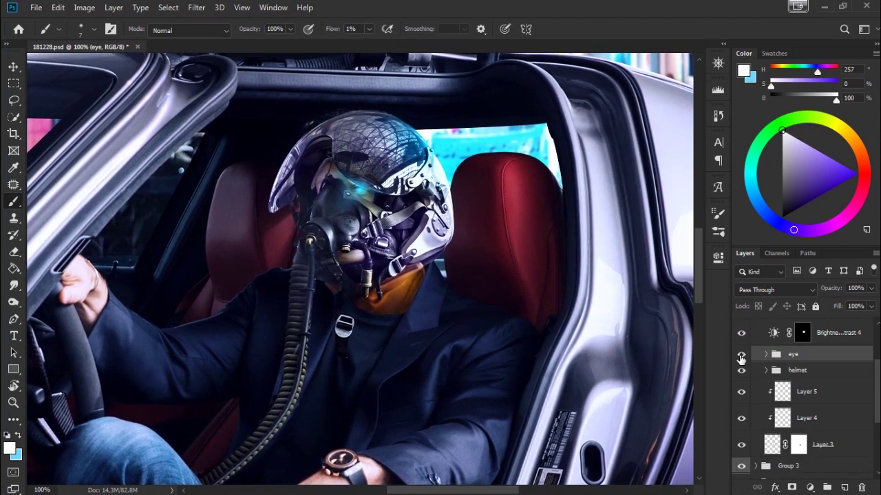
pyautogui.moveTo(677, 348); pyautogui.dragTo(666, 345)
pyautogui.click(741, 333)
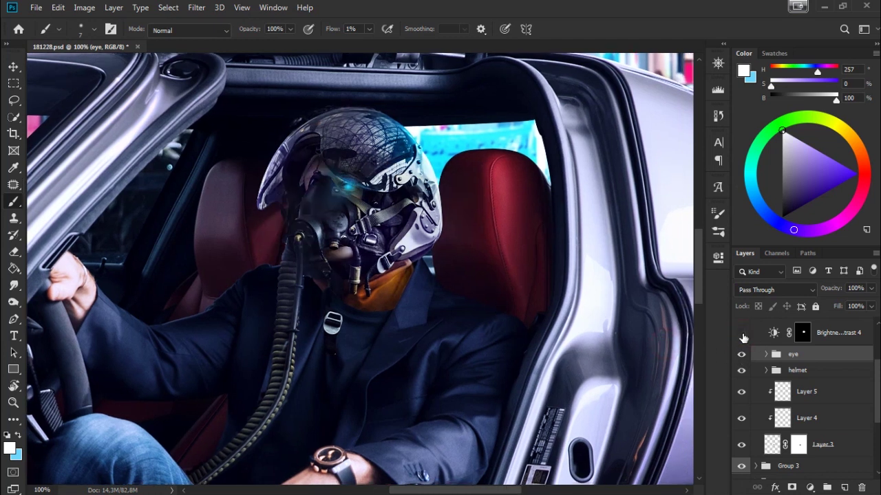
# Step: Target the Brightness/Contrast 4 mask with a 66 px brush, then collapse Group 1
pyautogui.click(803, 333)
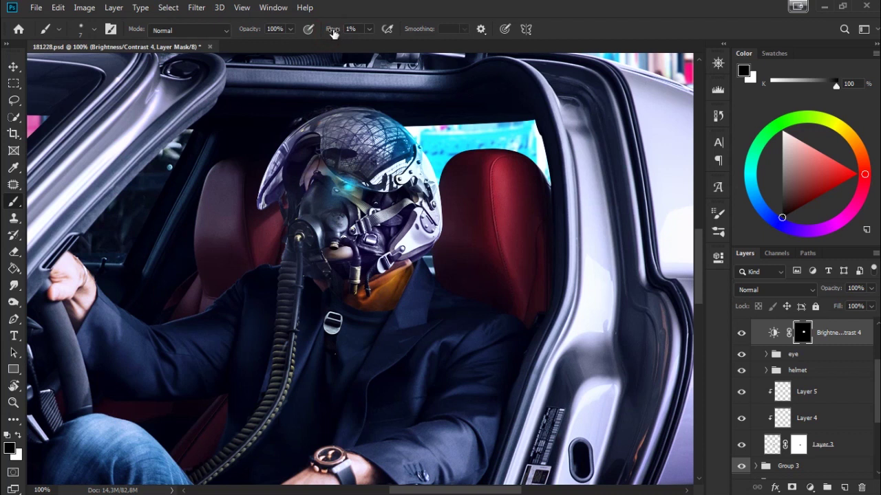
pyautogui.rightClick(514, 221)
pyautogui.write('66')
pyautogui.press('Return')
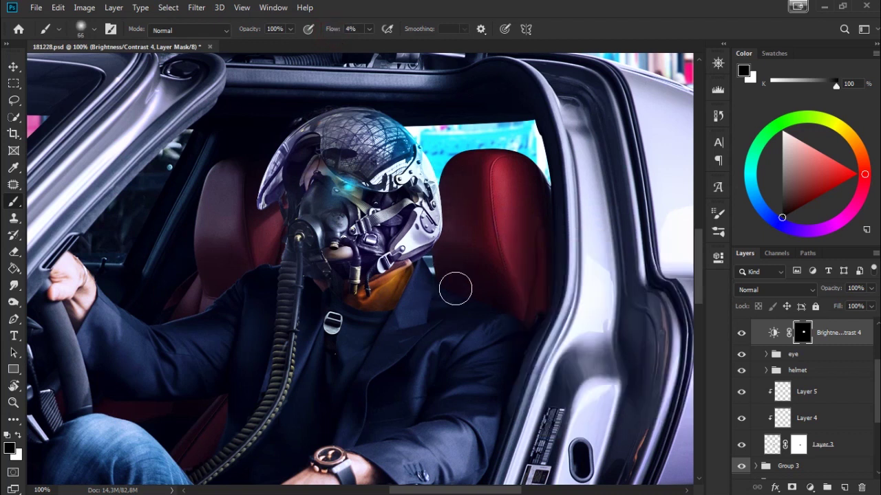
pyautogui.moveTo(544, 361); pyautogui.dragTo(578, 326)
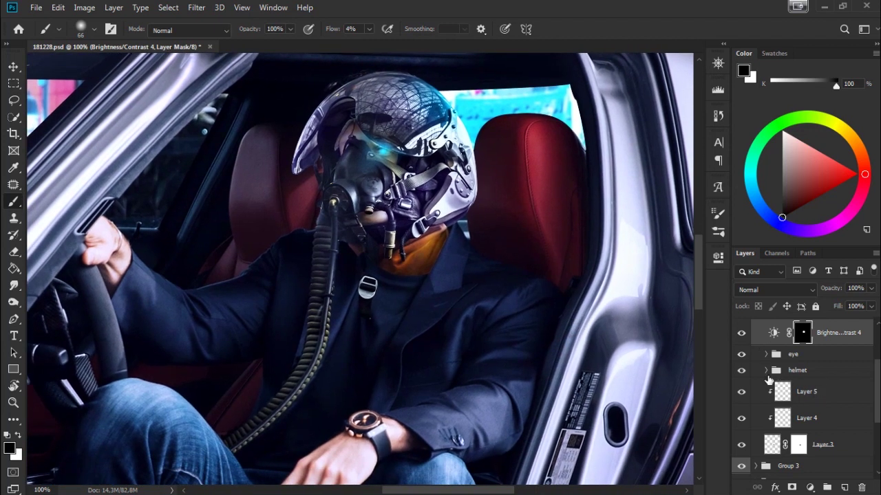
pyautogui.moveTo(878, 389); pyautogui.dragTo(879, 351)
pyautogui.click(756, 341)
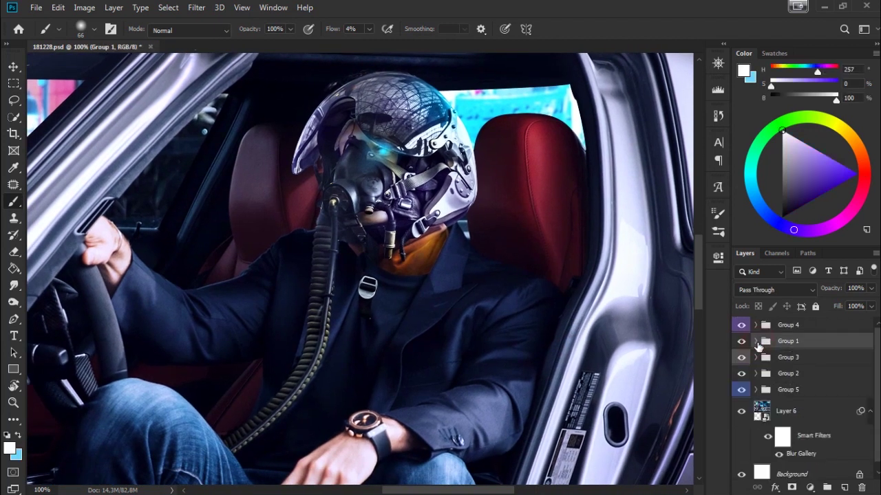
# Step: Expand Group 2 and select its Brightness/Contrast 3 layer
pyautogui.click(757, 373)
pyautogui.keyDown('alt'); pyautogui.click(742, 374); pyautogui.keyUp('alt')
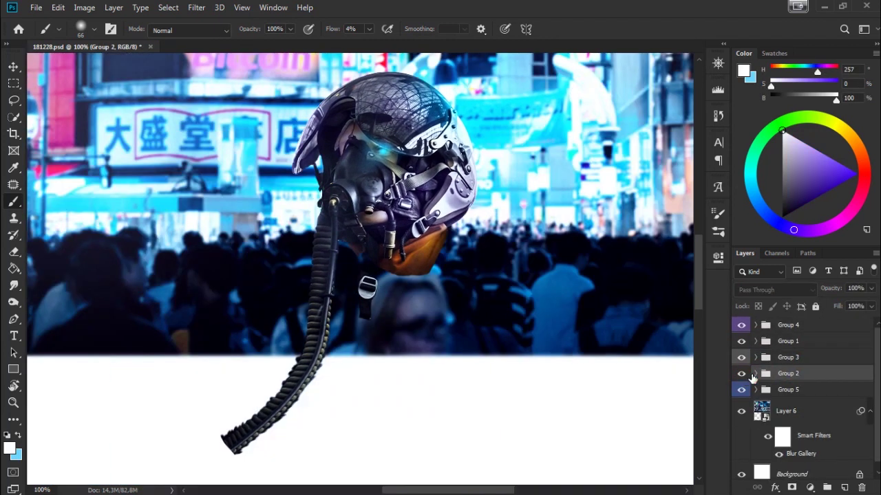
pyautogui.scroll(-1, 868, 382)
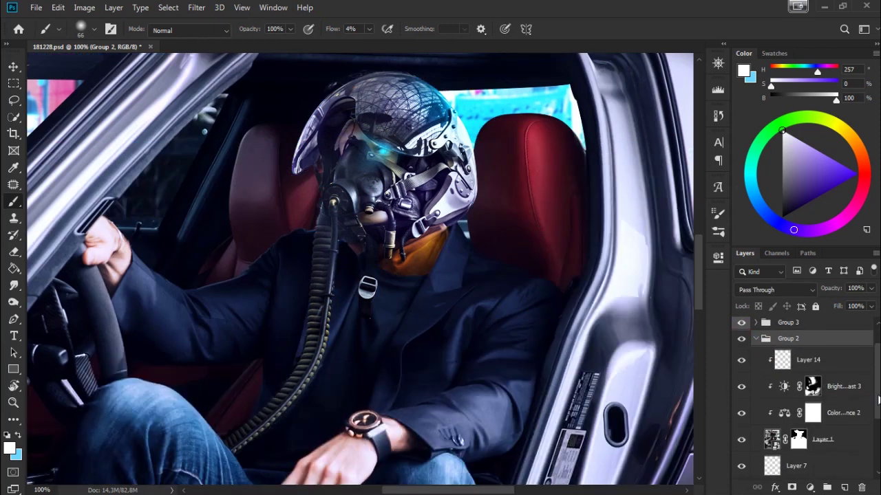
pyautogui.click(795, 378)
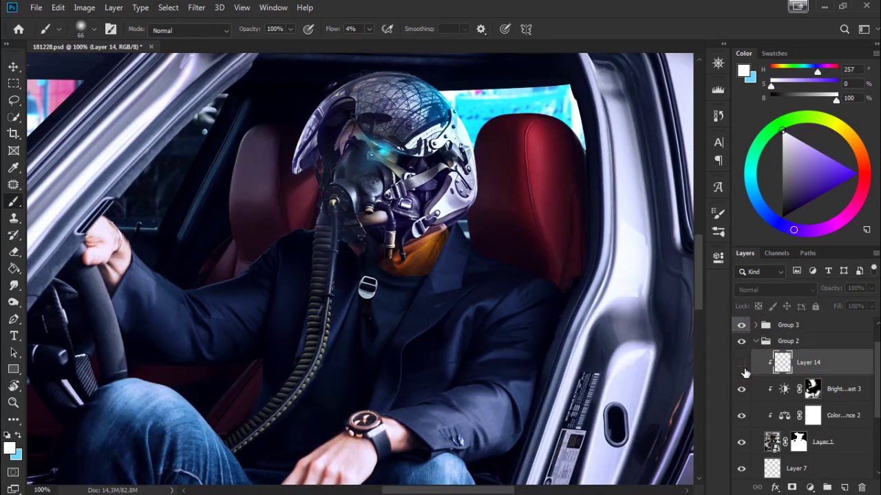
pyautogui.hotkey('ctrl', '-')
pyautogui.hotkey('ctrl', '-')
pyautogui.hotkey('ctrl', '-')
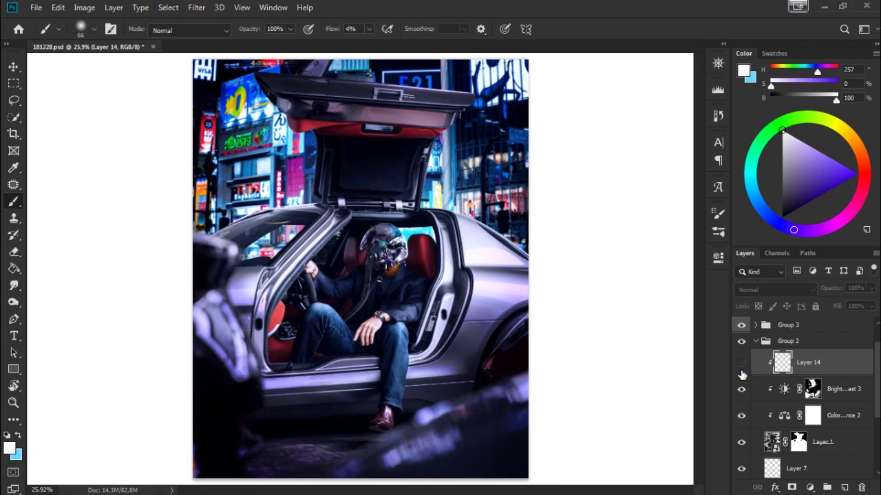
pyautogui.hotkey('ctrl', '+')
pyautogui.keyDown('ctrl'); pyautogui.click(777, 369); pyautogui.keyUp('ctrl')
pyautogui.press('Return')
pyautogui.hotkey('ctrl', '+')
pyautogui.hotkey('ctrl', '+')
pyautogui.hotkey('ctrl', '+')
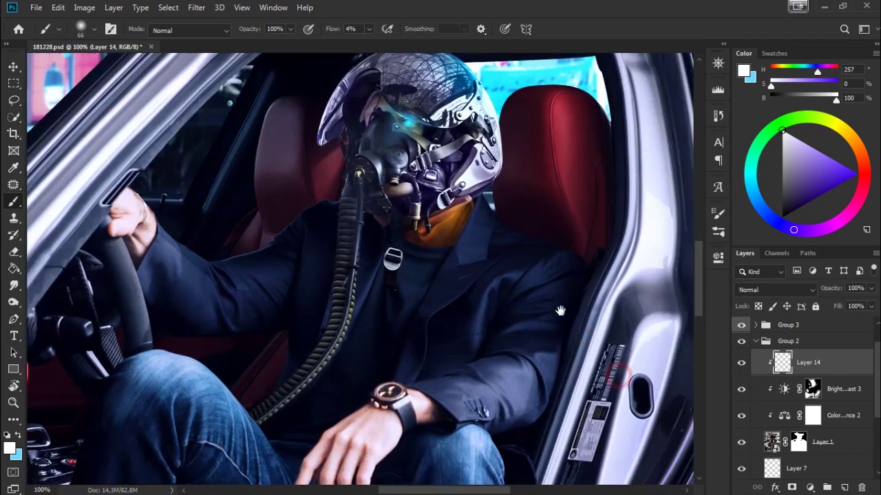
# Step: Delete Layer 14 and add a new layer clipped to Brightness/Contrast 3
pyautogui.moveTo(771, 371); pyautogui.dragTo(860, 487)
pyautogui.click(843, 487)
pyautogui.rightClick(809, 363)
pyautogui.click(670, 255)
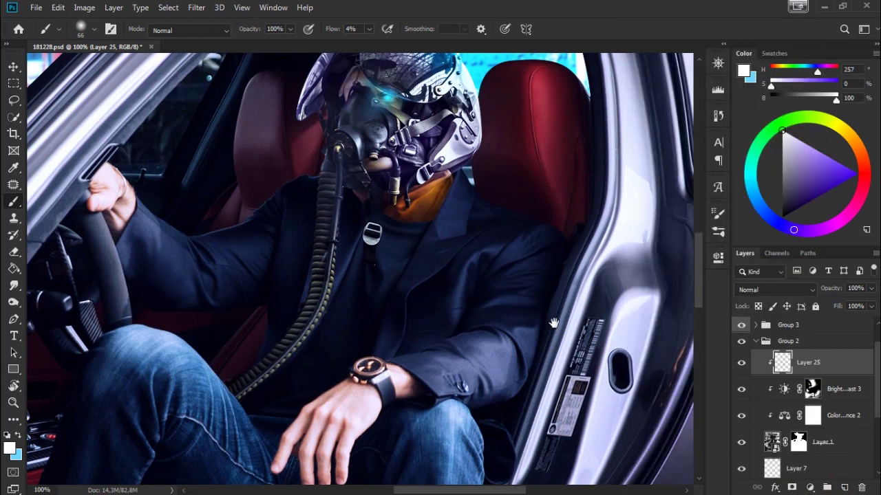
pyautogui.scroll(3, 635, 307)
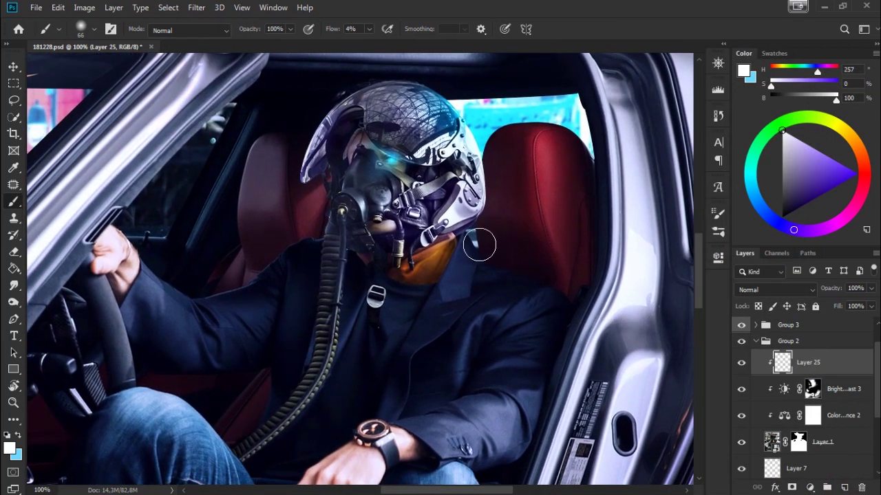
# Step: Set Layer 25 to Color blend mode, brush flow 21%, and a pale purple colour
pyautogui.keyDown('alt'); pyautogui.click(480, 244); pyautogui.keyUp('alt')
pyautogui.click(796, 293)
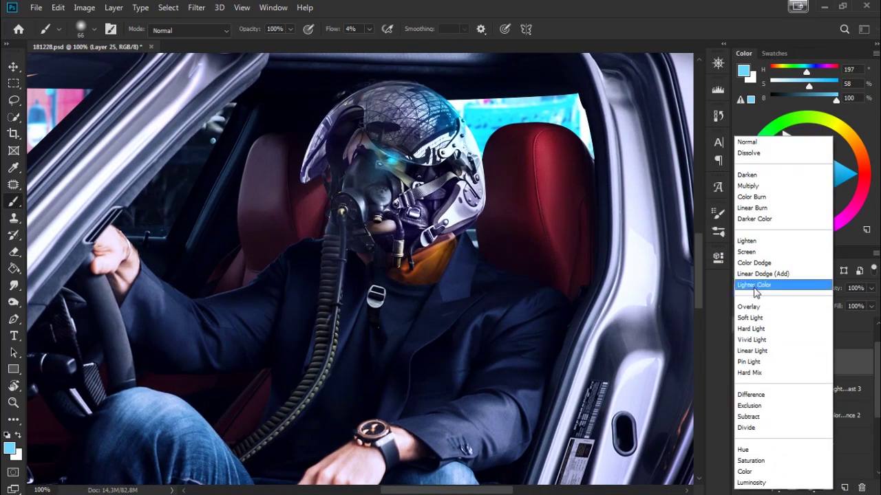
pyautogui.click(773, 476)
pyautogui.scroll(-2, 570, 368)
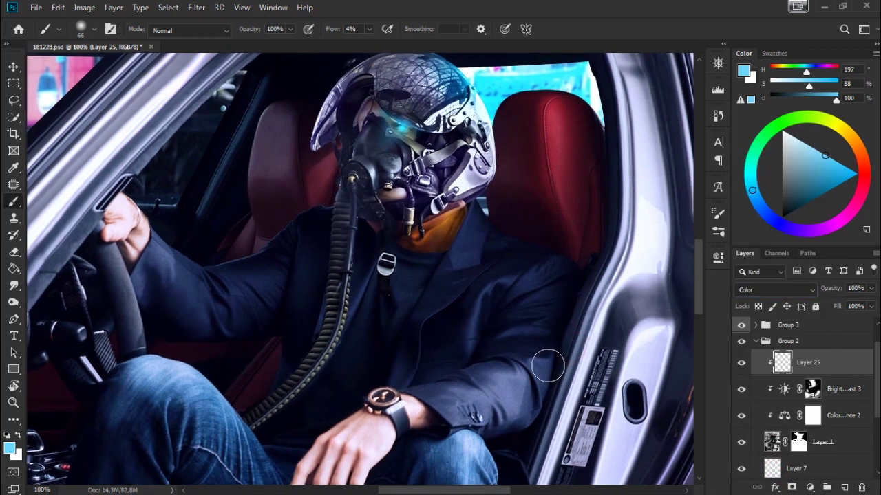
pyautogui.write('21')
pyautogui.press('Return')
pyautogui.click(796, 229)
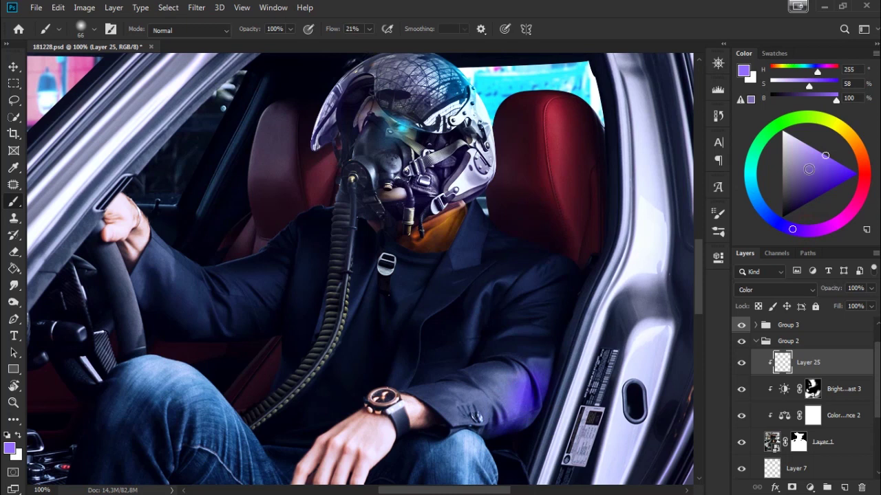
pyautogui.click(799, 154)
# Step: Paint a purple tint onto the jacket sleeve and brighten the purple
pyautogui.moveTo(516, 411); pyautogui.dragTo(506, 394)
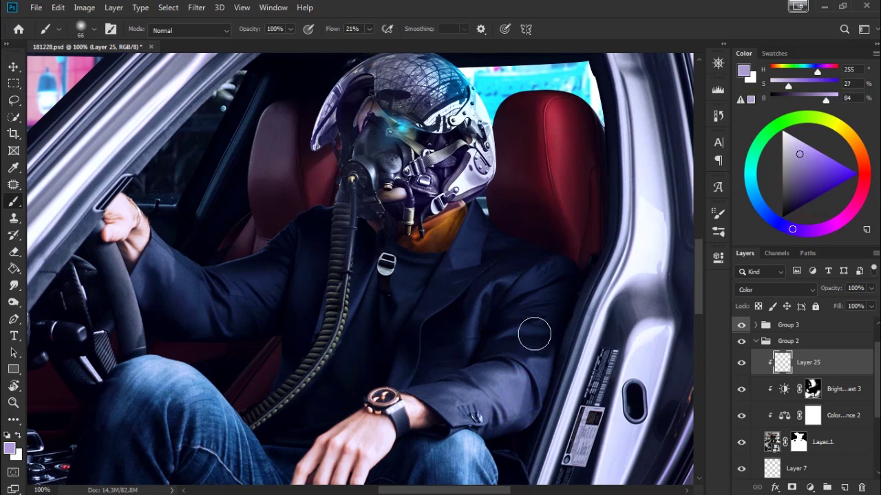
pyautogui.hotkey('ctrl', '-')
pyautogui.hotkey('ctrl', '-')
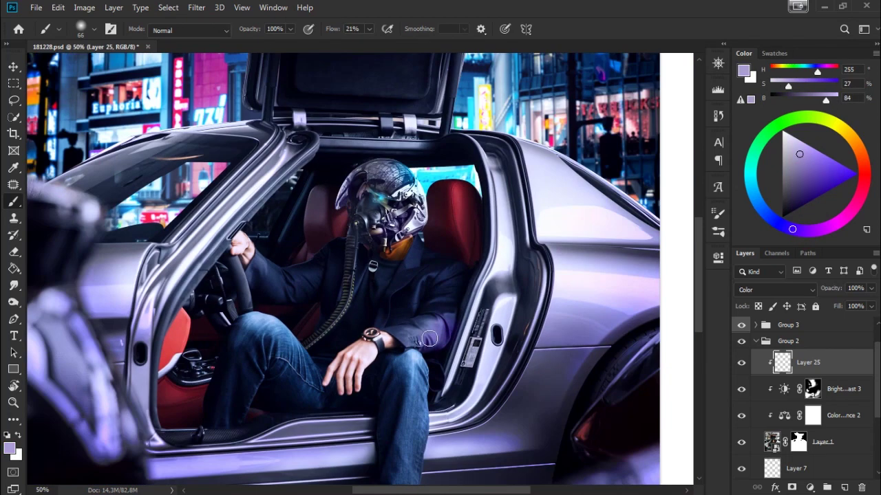
pyautogui.click(801, 148)
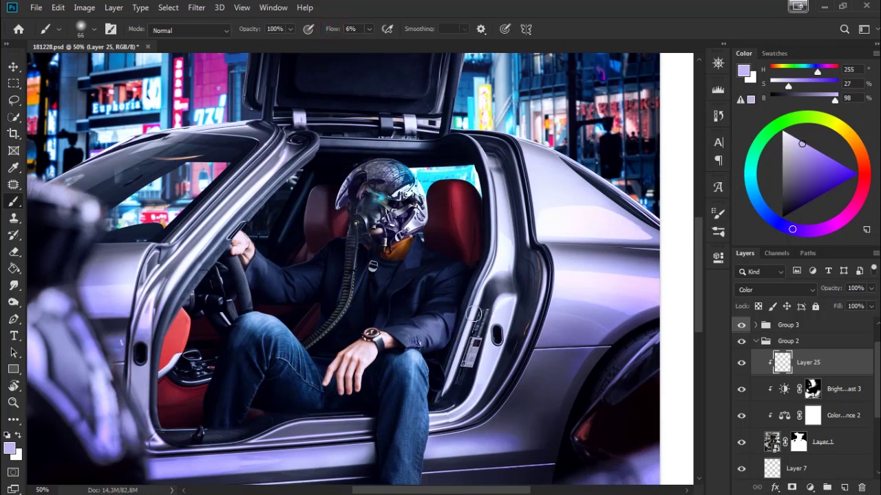
pyautogui.scroll(1, 466, 311)
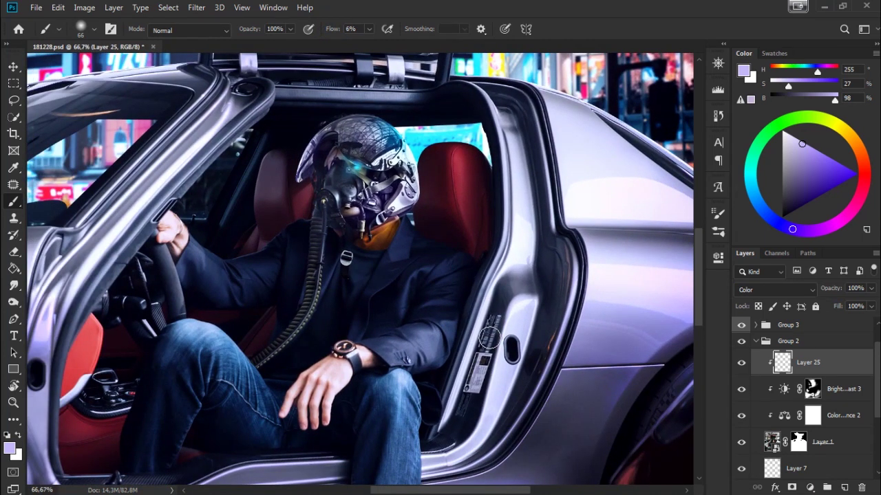
pyautogui.scroll(1, 445, 256)
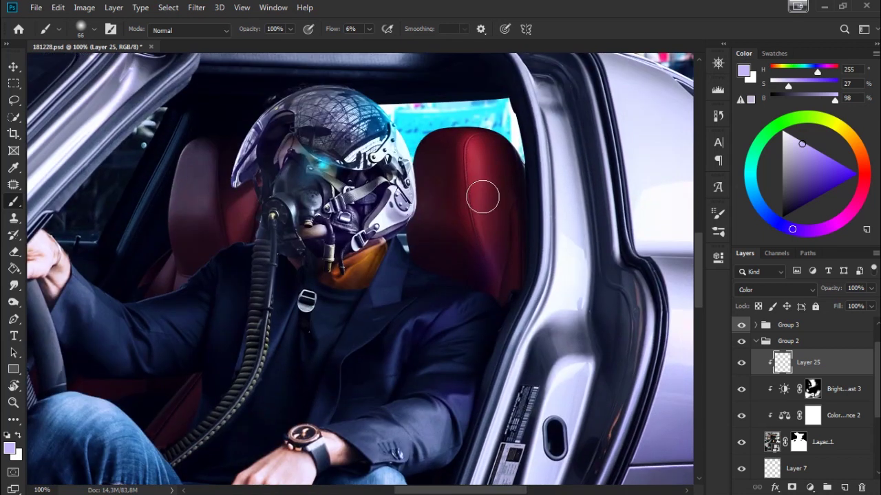
# Step: Tint the red headrest lavender and toggle Layer 25 to compare
pyautogui.moveTo(504, 140); pyautogui.dragTo(482, 195)
pyautogui.moveTo(477, 158)
pyautogui.mouseDown()
pyautogui.moveTo(502, 186)
pyautogui.moveTo(482, 146)
pyautogui.mouseUp()
pyautogui.moveTo(458, 190); pyautogui.dragTo(488, 238)
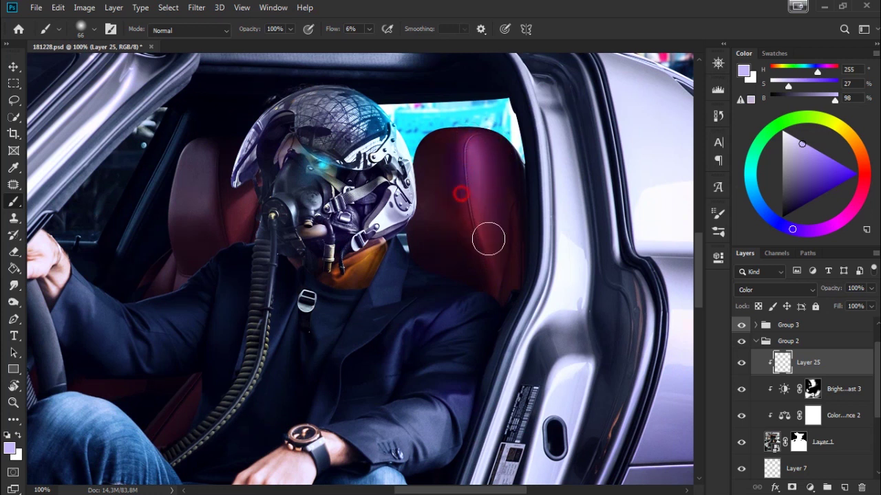
pyautogui.moveTo(444, 174)
pyautogui.mouseDown()
pyautogui.moveTo(440, 157)
pyautogui.moveTo(471, 145)
pyautogui.mouseUp()
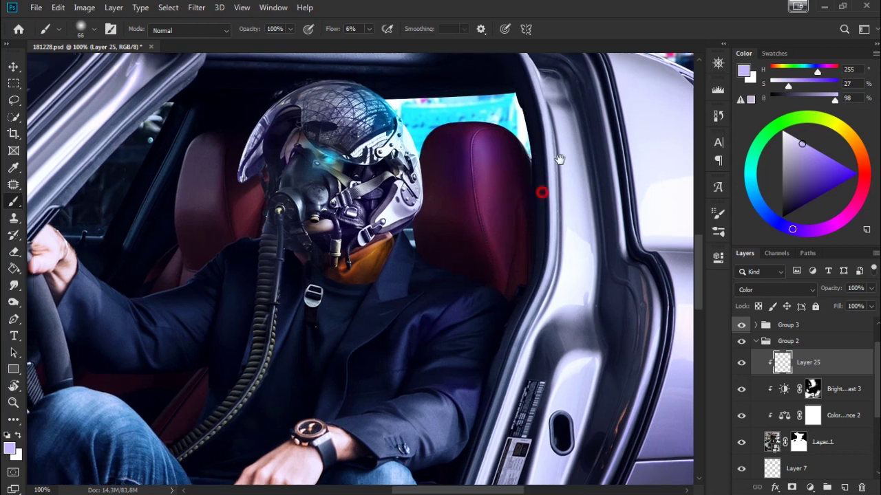
pyautogui.moveTo(515, 161); pyautogui.dragTo(563, 164)
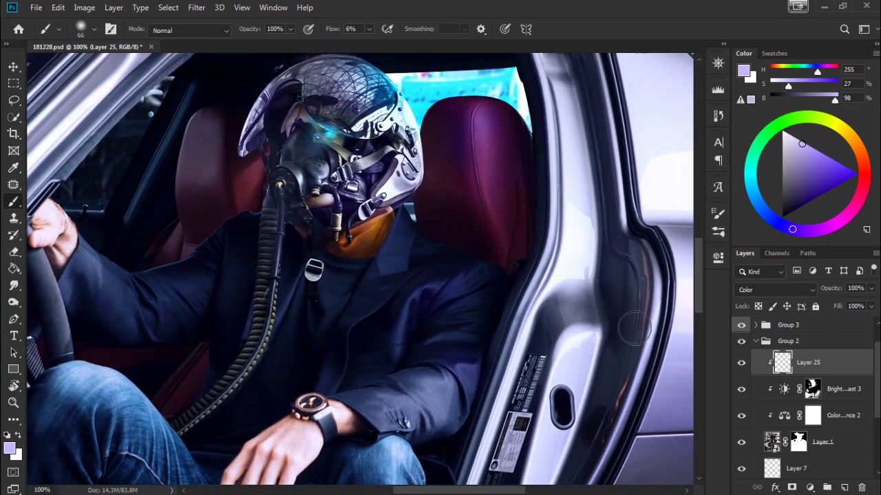
pyautogui.click(742, 363)
pyautogui.click(742, 364)
# Step: Erase stray purple from the seat using the Eraser at 3% flow
pyautogui.press('e')
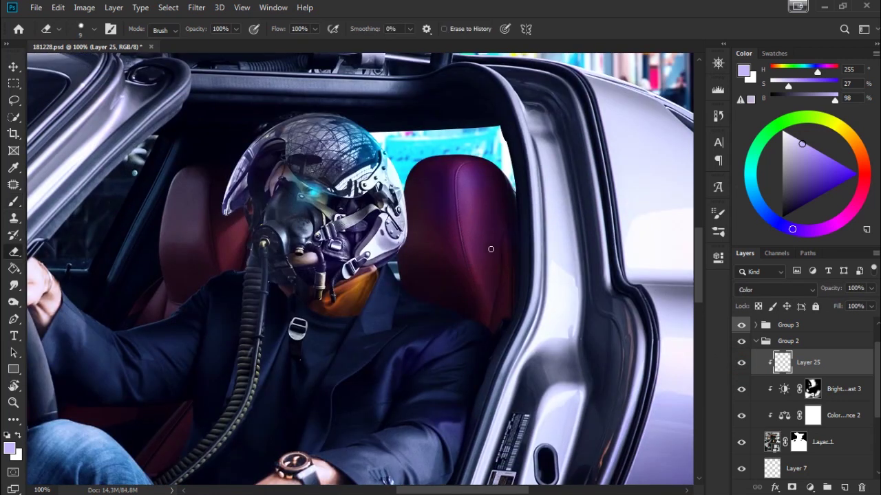
pyautogui.rightClick(482, 184)
pyautogui.press('Escape')
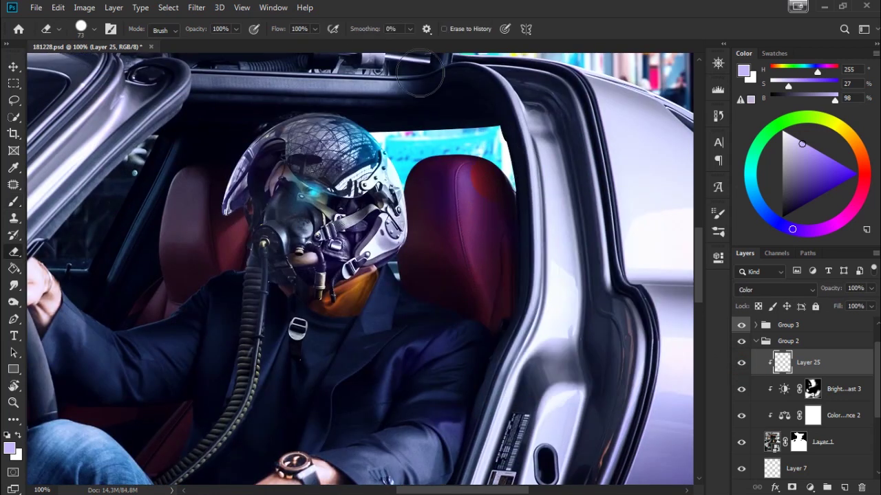
pyautogui.write('11')
pyautogui.click(274, 29)
pyautogui.write('3')
pyautogui.press('Return')
pyautogui.rightClick(518, 191)
pyautogui.press('Escape')
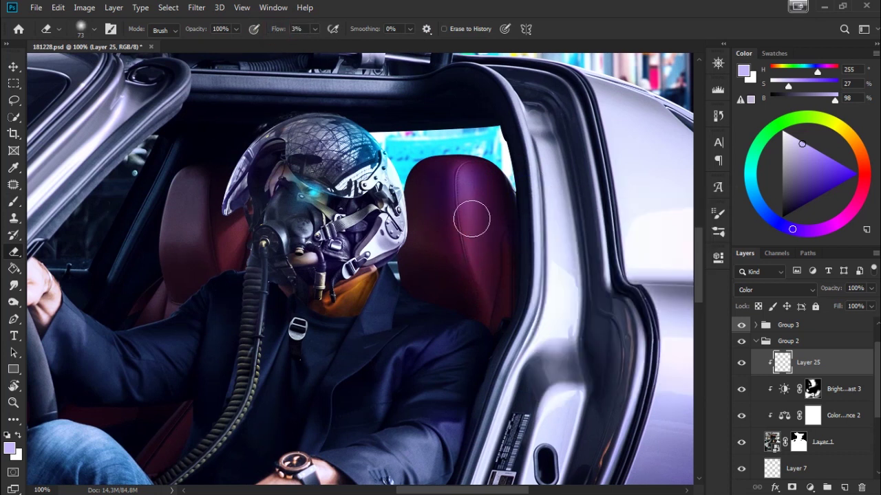
pyautogui.moveTo(499, 220)
pyautogui.mouseDown()
pyautogui.moveTo(466, 171)
pyautogui.moveTo(542, 262)
pyautogui.mouseUp()
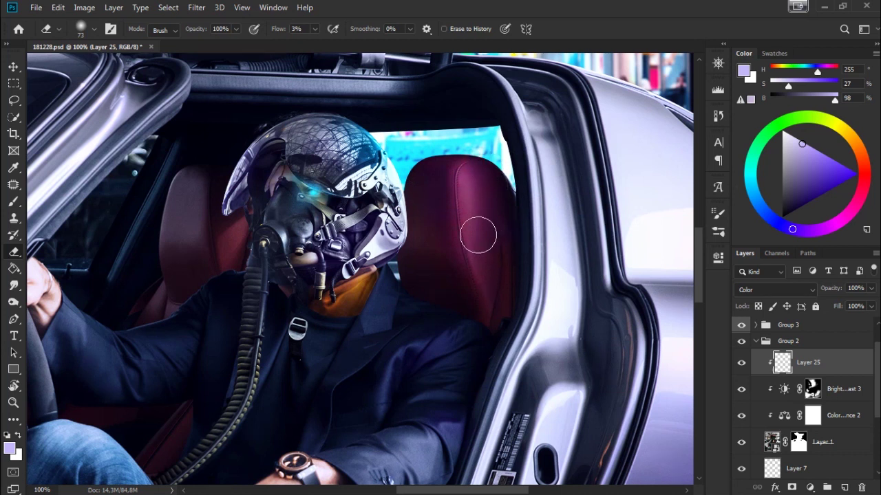
# Step: Compare the purple layer, brush purple onto the jacket sleeve, and zoom out
pyautogui.scroll(-2, 514, 310)
pyautogui.click(741, 363)
pyautogui.moveTo(572, 321); pyautogui.dragTo(546, 281)
pyautogui.press('b')
pyautogui.moveTo(423, 338)
pyautogui.mouseDown()
pyautogui.moveTo(407, 337)
pyautogui.moveTo(426, 371)
pyautogui.mouseUp()
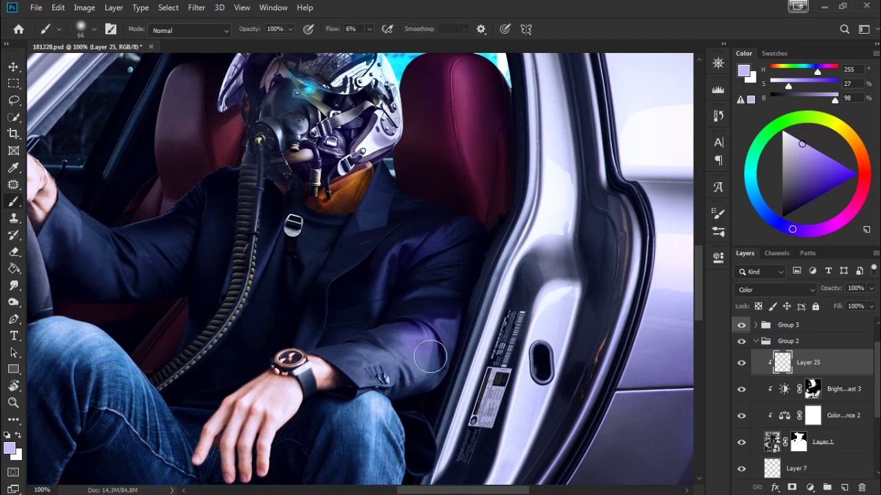
pyautogui.hotkey('ctrl', '-')
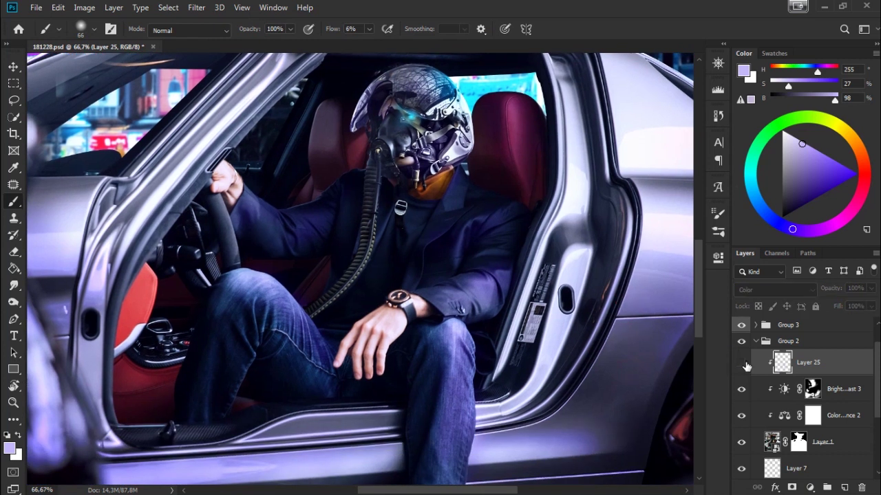
pyautogui.click(758, 344)
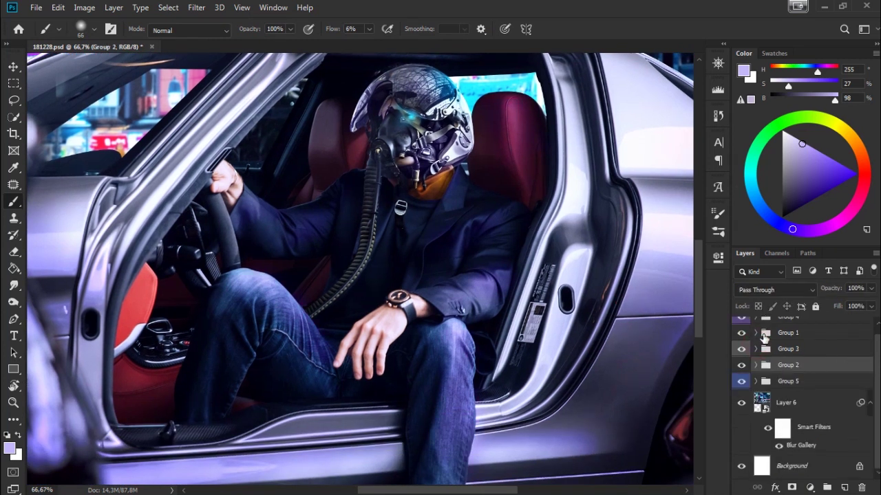
# Step: Check Layers 8 and 3 in the helmet group and zoom to 200% on the neck
pyautogui.scroll(-3, 840, 381)
pyautogui.click(840, 382)
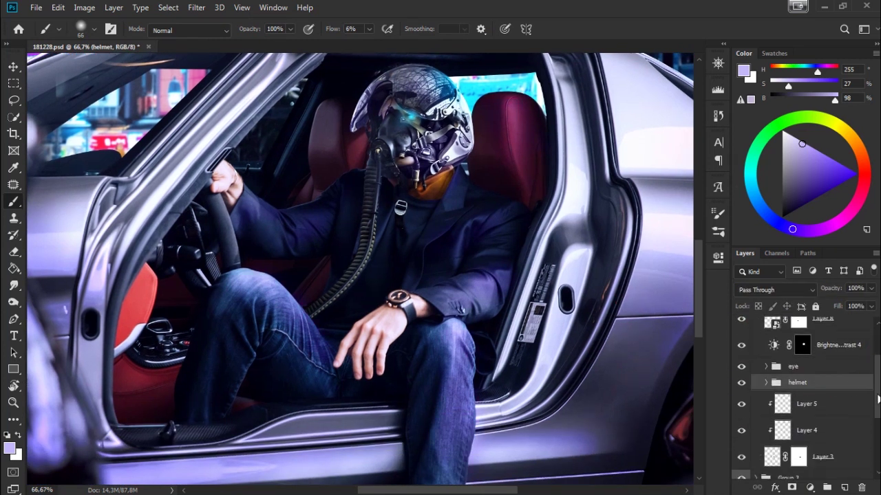
pyautogui.scroll(3, 879, 398)
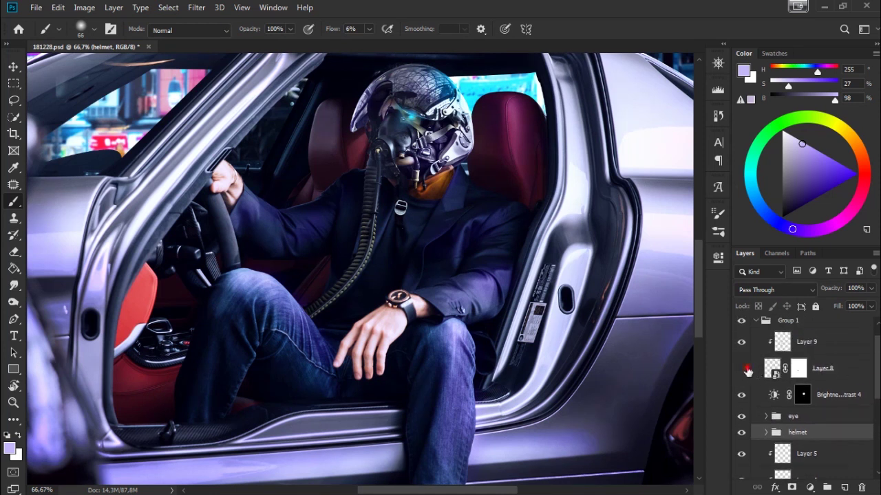
pyautogui.click(741, 369)
pyautogui.scroll(-2, 750, 371)
pyautogui.click(767, 368)
pyautogui.click(741, 442)
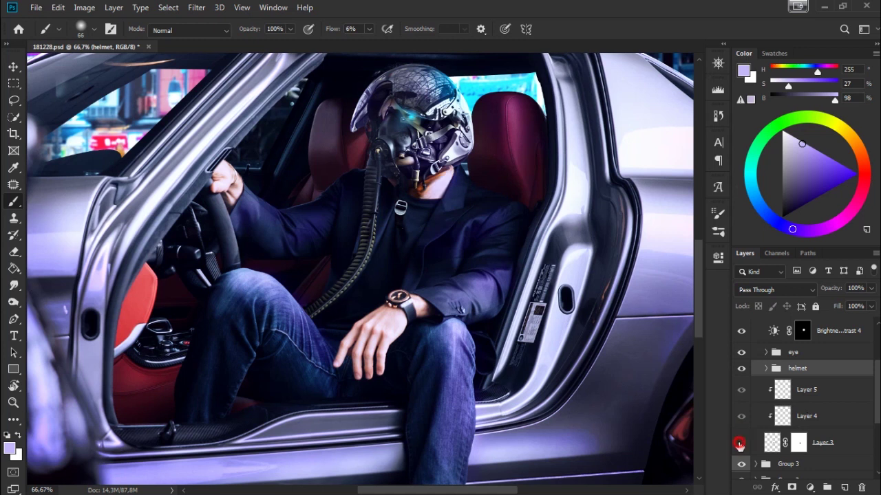
pyautogui.hotkey('ctrl', '1')
pyautogui.moveTo(638, 253); pyautogui.dragTo(601, 344)
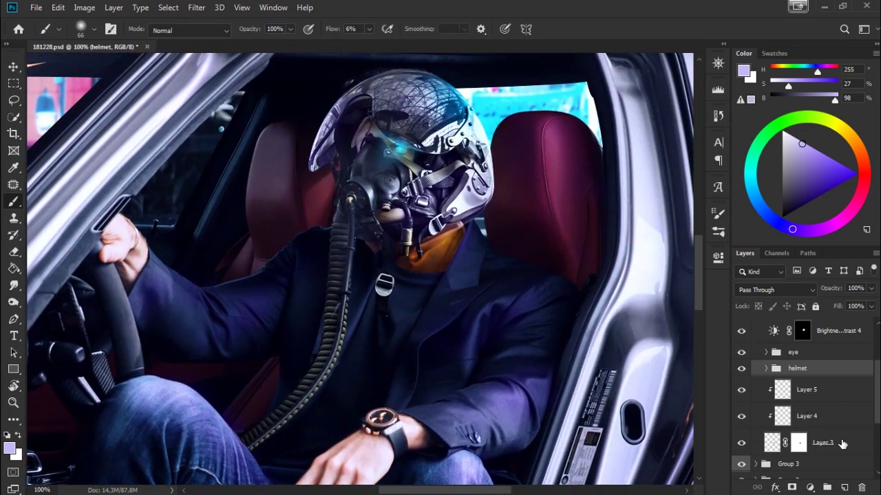
pyautogui.click(822, 442)
pyautogui.hotkey('ctrl', '+')
pyautogui.click(741, 442)
pyautogui.moveTo(627, 349); pyautogui.dragTo(577, 414)
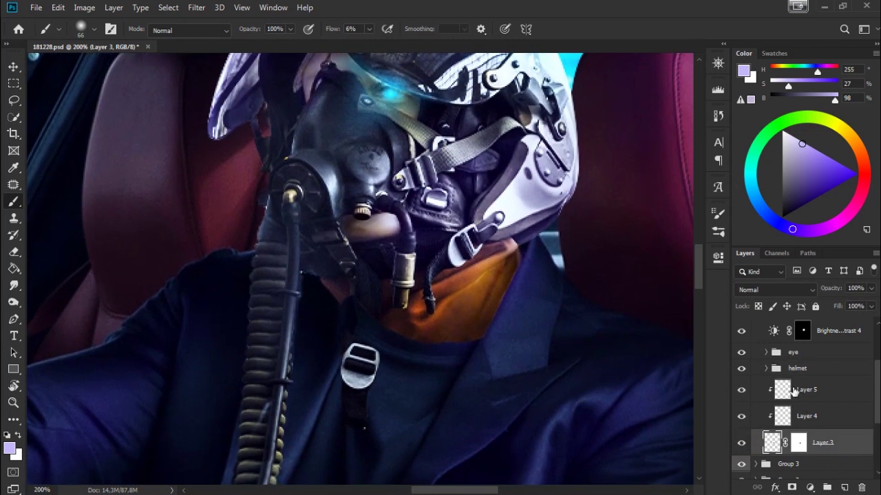
# Step: Add clipped Layer 26, paint light cyan over the neck with a 34 px brush, set Overlay
pyautogui.click(843, 487)
pyautogui.moveTo(832, 442); pyautogui.dragTo(834, 396)
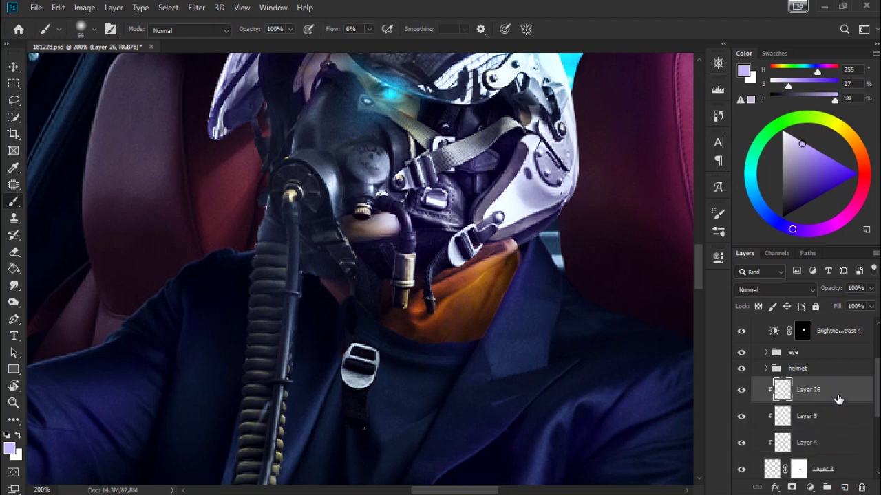
pyautogui.press('x')
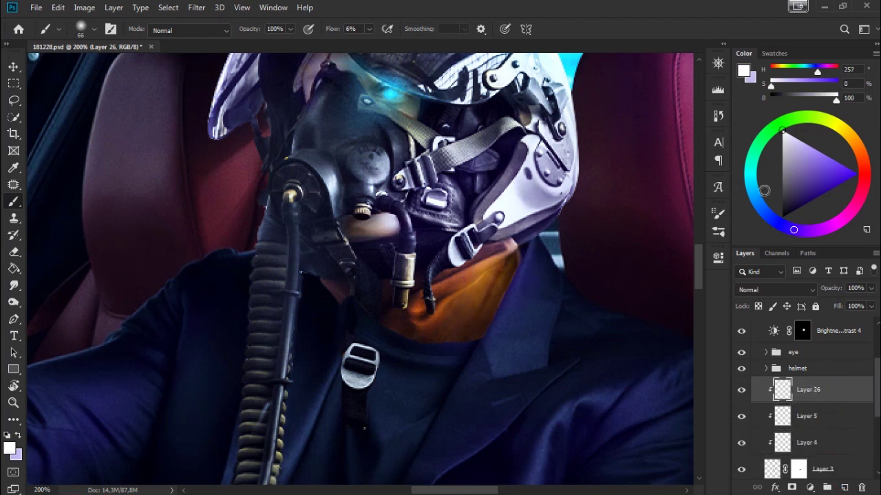
pyautogui.moveTo(762, 180); pyautogui.dragTo(750, 179)
pyautogui.moveTo(816, 171); pyautogui.dragTo(825, 156)
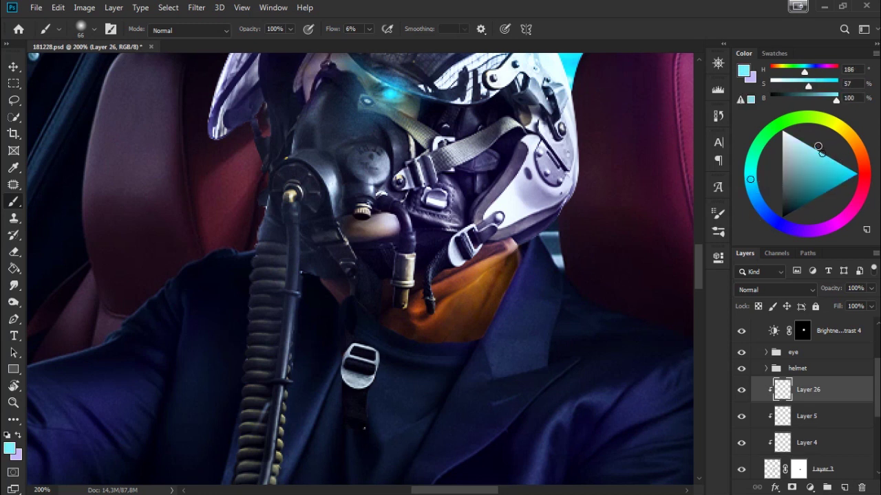
pyautogui.click(775, 290)
pyautogui.press('Escape')
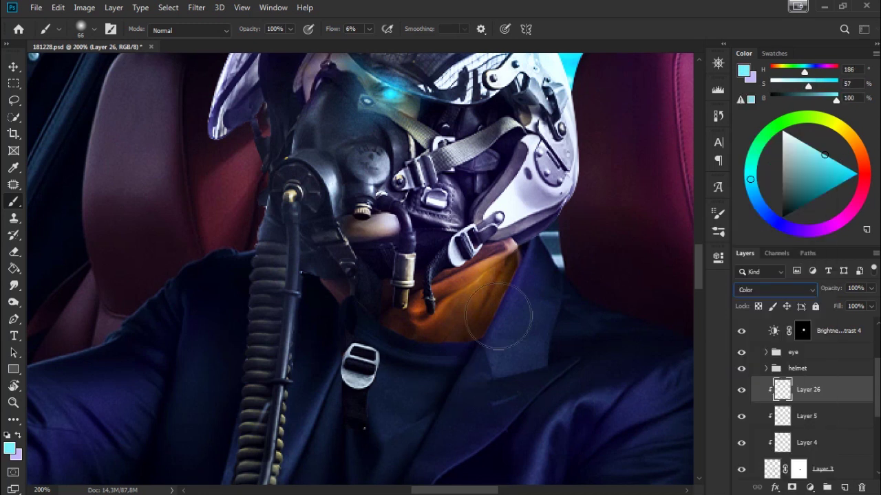
pyautogui.rightClick(595, 277)
pyautogui.moveTo(686, 312); pyautogui.dragTo(677, 312)
pyautogui.moveTo(475, 319)
pyautogui.mouseDown()
pyautogui.moveTo(514, 265)
pyautogui.moveTo(444, 344)
pyautogui.moveTo(484, 342)
pyautogui.mouseUp()
pyautogui.click(774, 290)
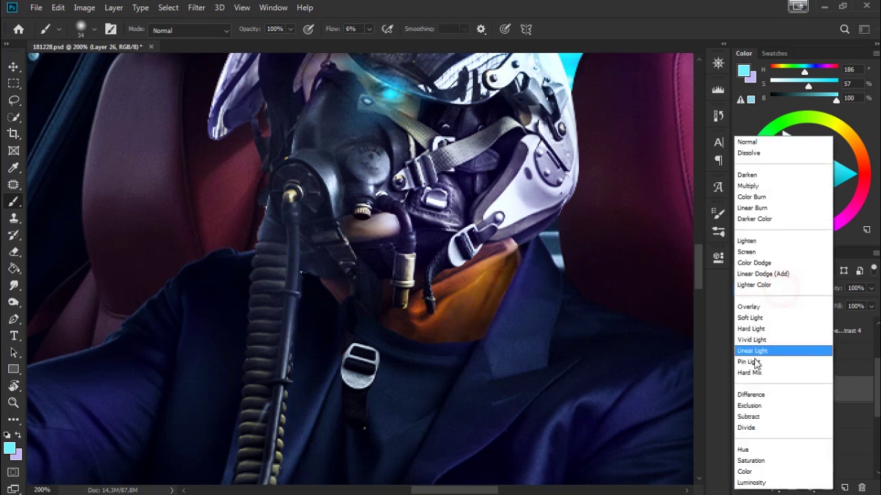
pyautogui.click(751, 306)
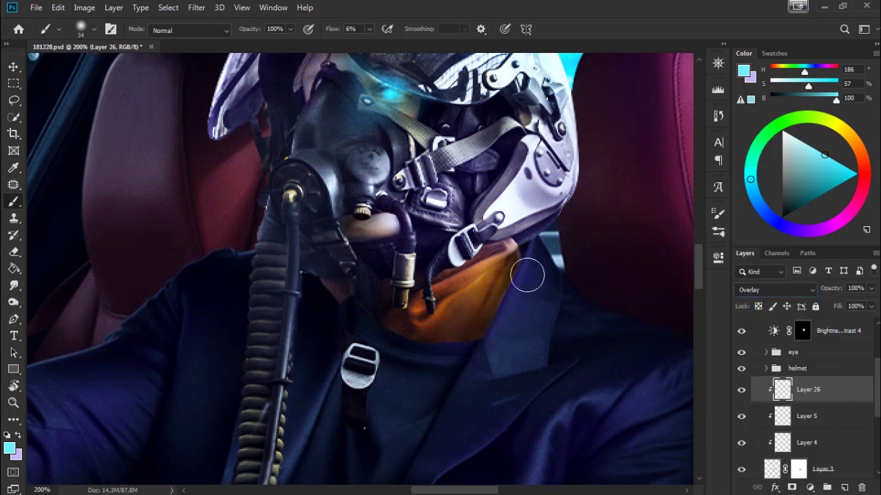
# Step: Switch to a near-white colour with a 15 px brush at 13% flow
pyautogui.press('x')
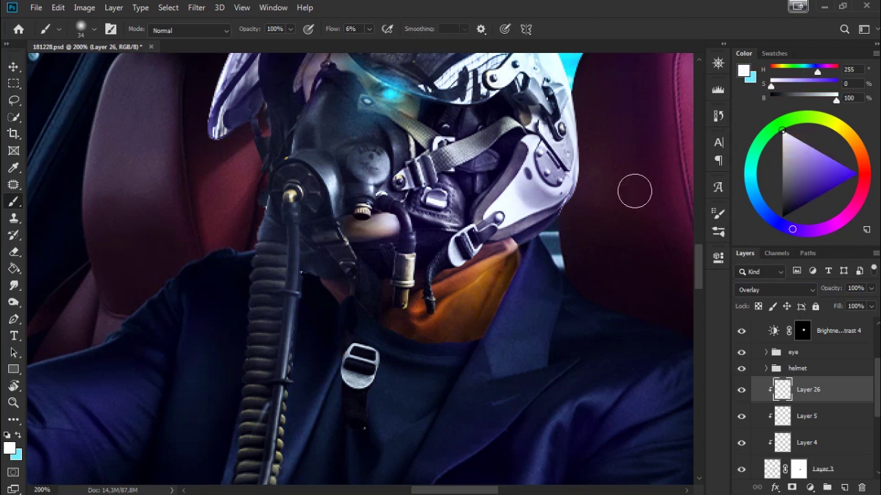
pyautogui.hotkey('shift', '8')
pyautogui.hotkey('shift', '1')
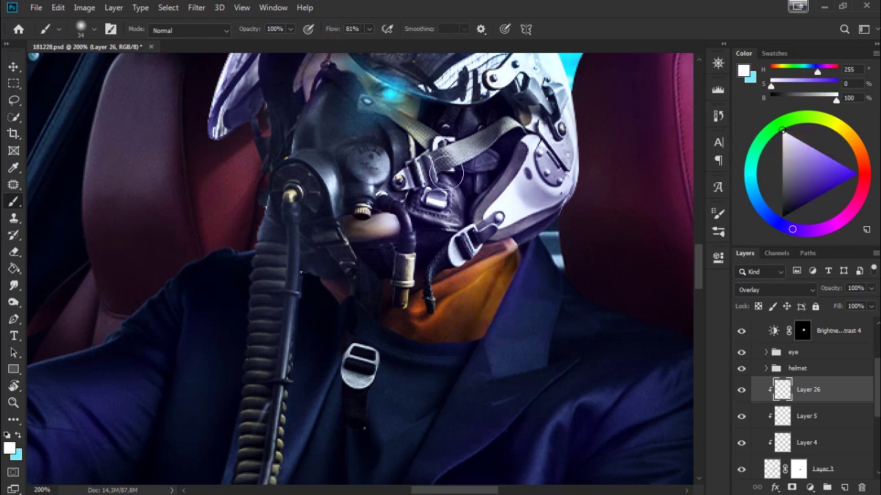
pyautogui.rightClick(569, 310)
pyautogui.write('15')
pyautogui.press('Return')
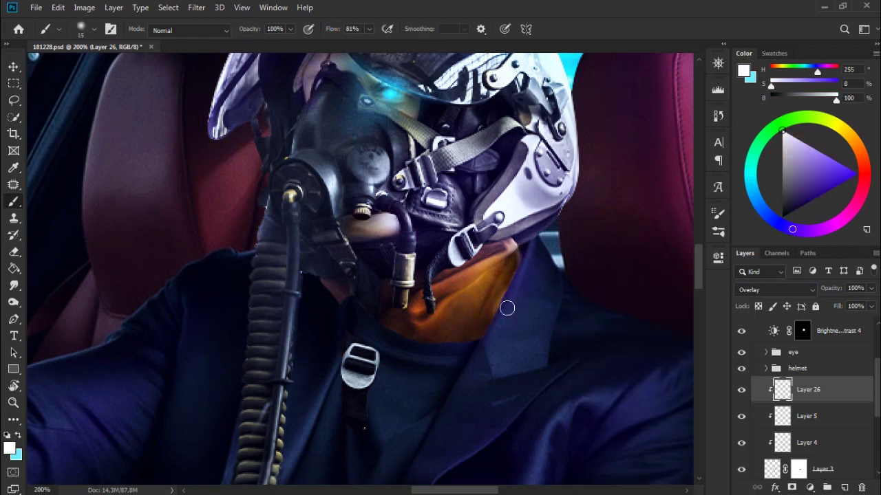
pyautogui.hotkey('shift', '1')
pyautogui.hotkey('shift', '3')
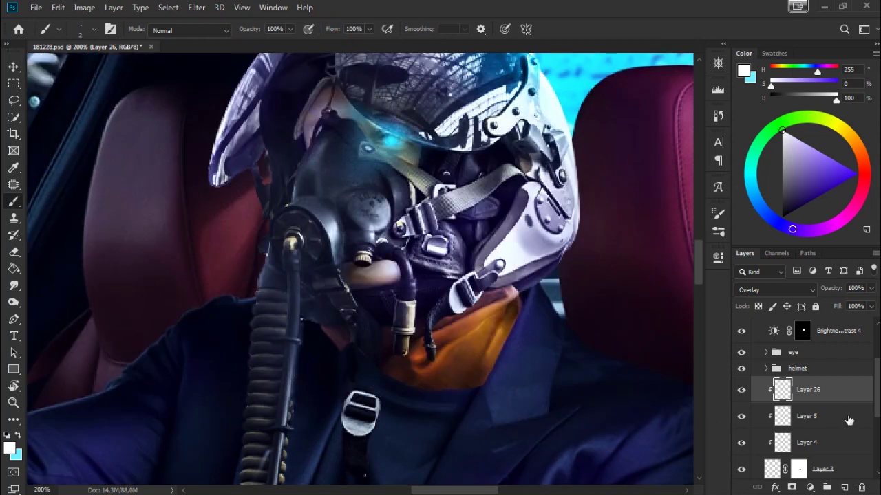
# Step: Add clipped Layer 27 above Layer 5 in Color blend mode
pyautogui.click(849, 418)
pyautogui.click(845, 487)
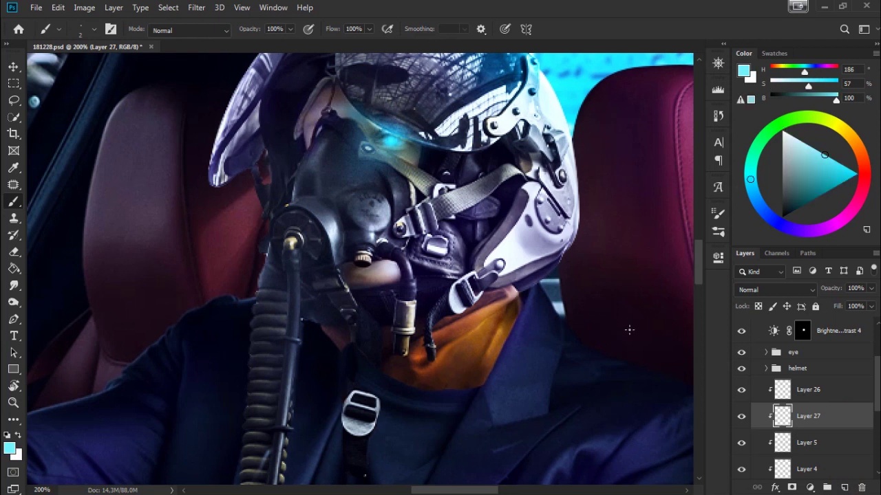
pyautogui.moveTo(507, 375); pyautogui.dragTo(482, 362)
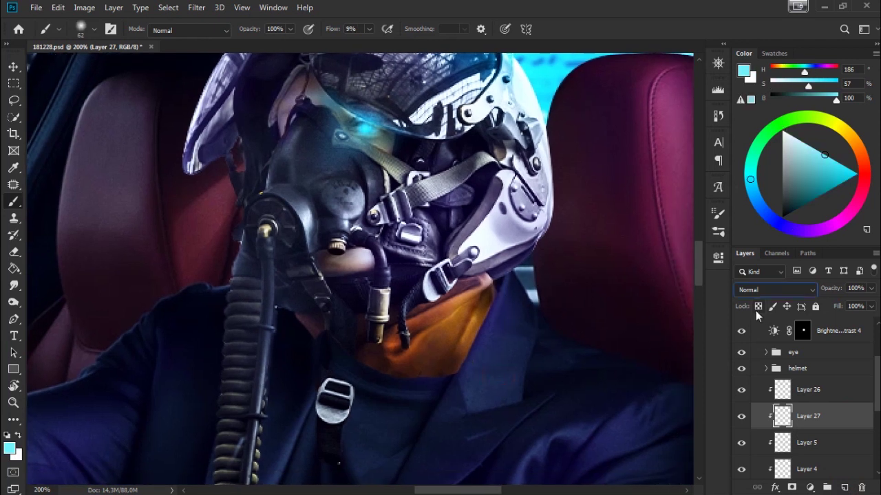
pyautogui.click(776, 290)
pyautogui.click(759, 470)
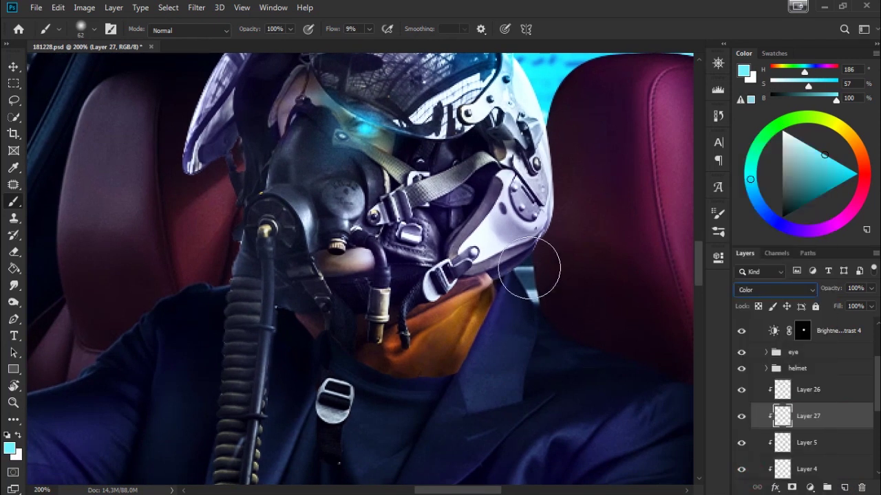
# Step: Paint cyan up the side of the neck with a 21 px brush, then compare Layer 26
pyautogui.rightClick(595, 296)
pyautogui.moveTo(679, 316); pyautogui.dragTo(650, 313)
pyautogui.click(475, 340)
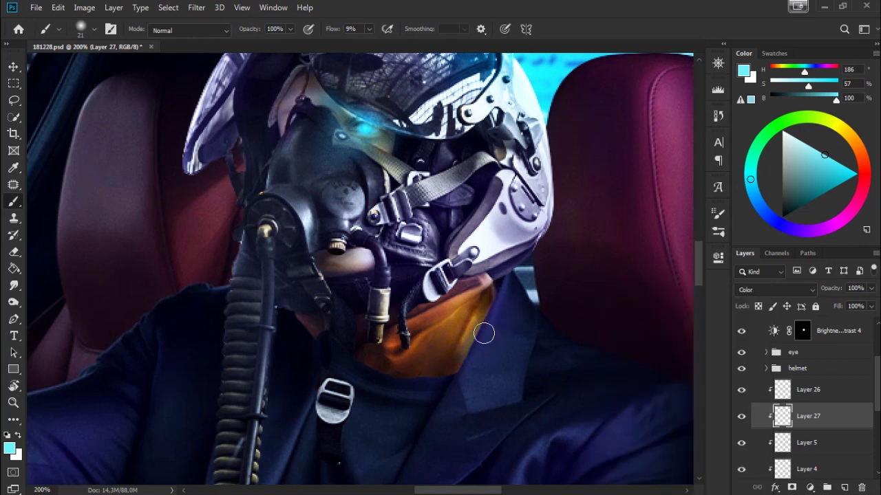
pyautogui.moveTo(468, 339); pyautogui.dragTo(503, 292)
pyautogui.moveTo(475, 348); pyautogui.dragTo(503, 289)
pyautogui.moveTo(494, 335); pyautogui.dragTo(510, 285)
pyautogui.scroll(3, 509, 365)
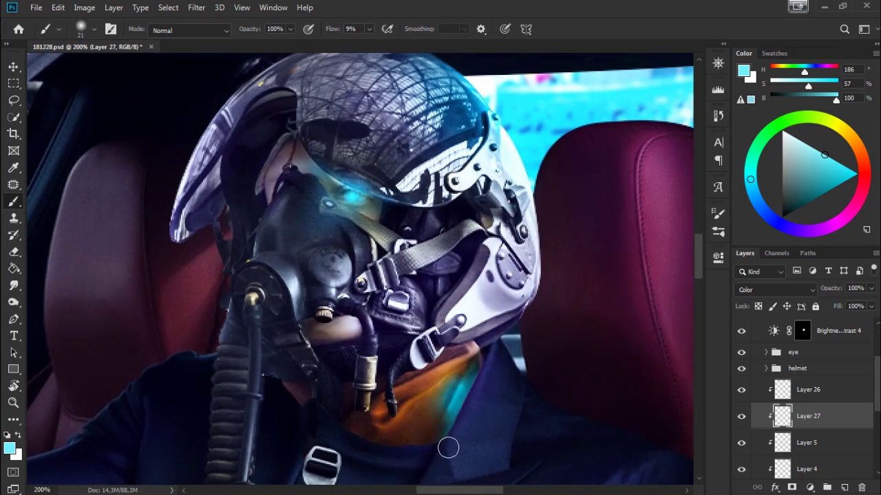
pyautogui.moveTo(433, 448)
pyautogui.mouseDown()
pyautogui.moveTo(509, 376)
pyautogui.moveTo(565, 290)
pyautogui.mouseUp()
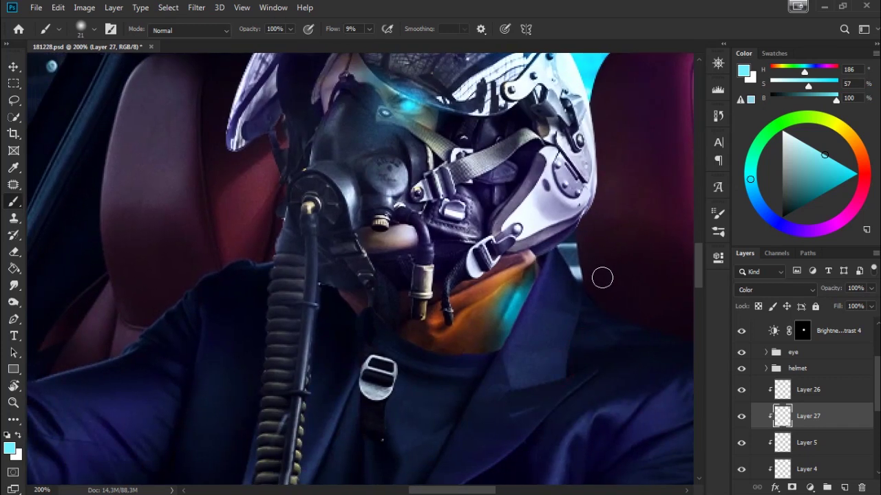
pyautogui.click(768, 369)
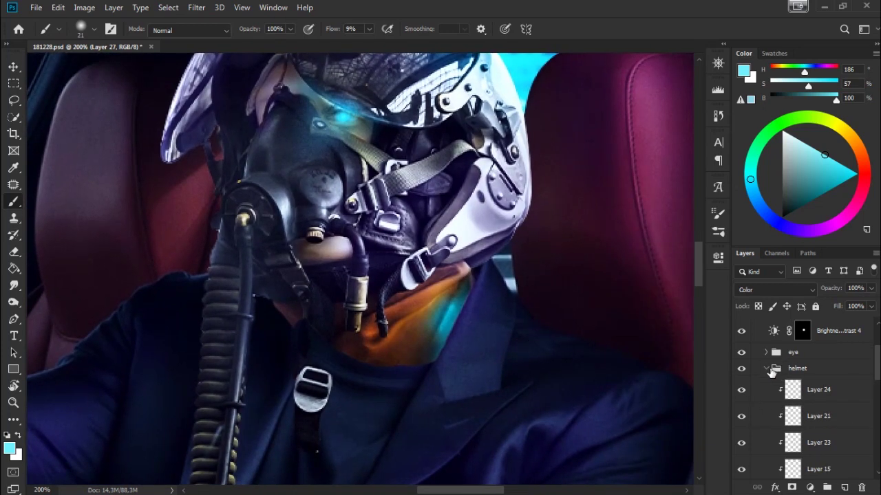
pyautogui.click(769, 369)
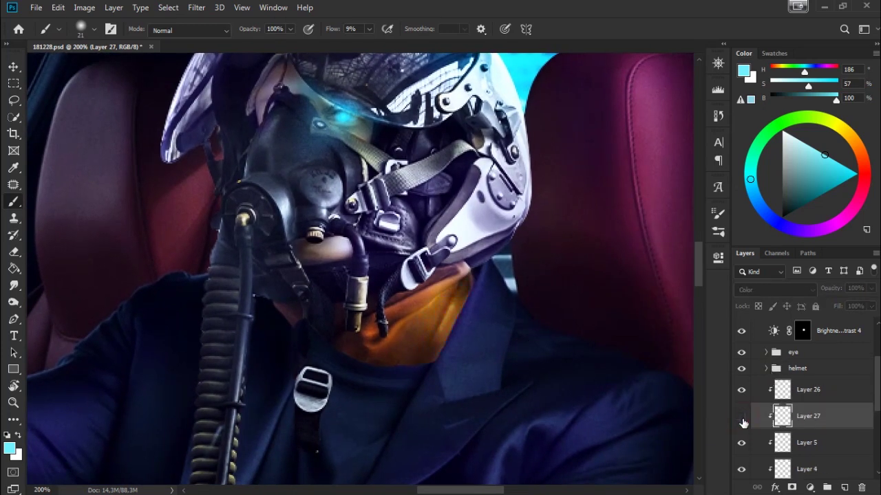
pyautogui.click(743, 391)
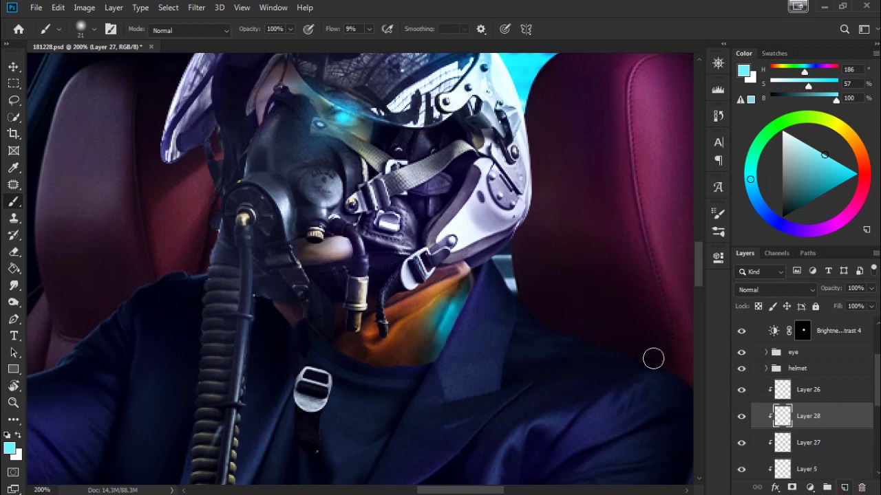
# Step: Make white the paint colour and set the brush size to 9 px
pyautogui.press('x')
pyautogui.rightClick(590, 287)
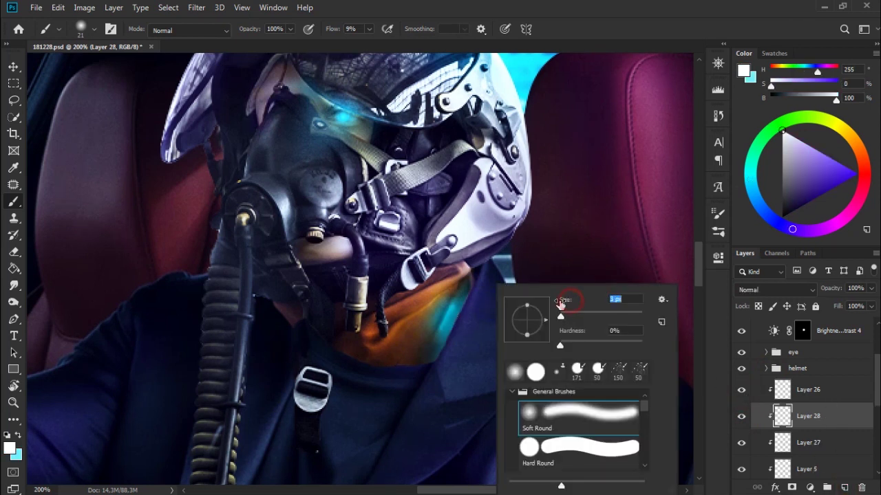
pyautogui.moveTo(562, 303); pyautogui.dragTo(470, 317)
pyautogui.press('Return')
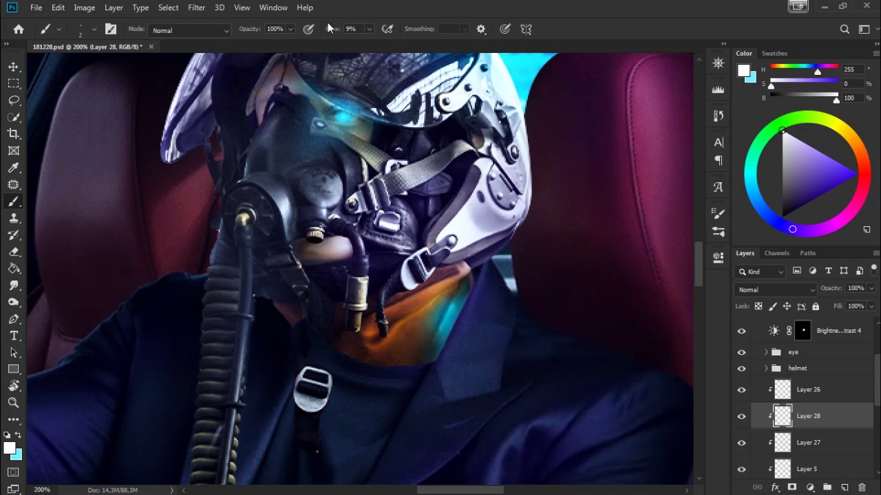
pyautogui.rightClick(591, 285)
pyautogui.moveTo(602, 302); pyautogui.dragTo(613, 303)
pyautogui.click(452, 308)
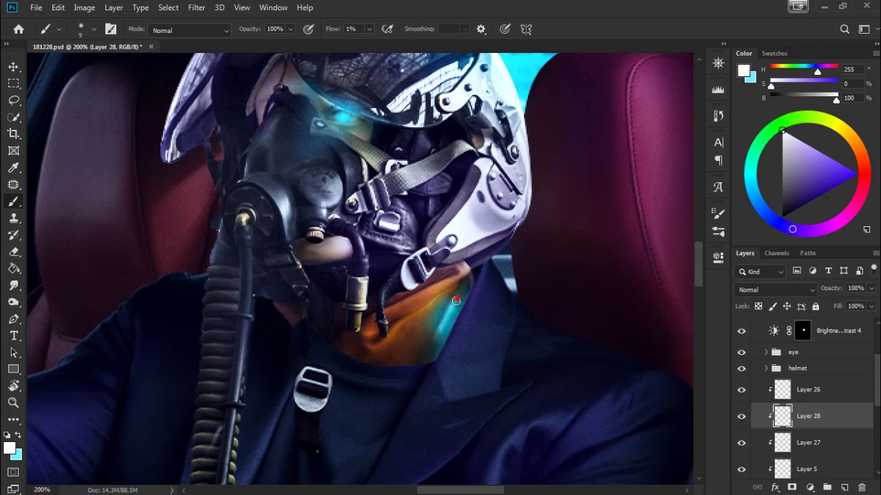
# Step: Collapse the groups, then expand Group 2 and select Layer 25
pyautogui.moveTo(560, 325); pyautogui.dragTo(486, 339)
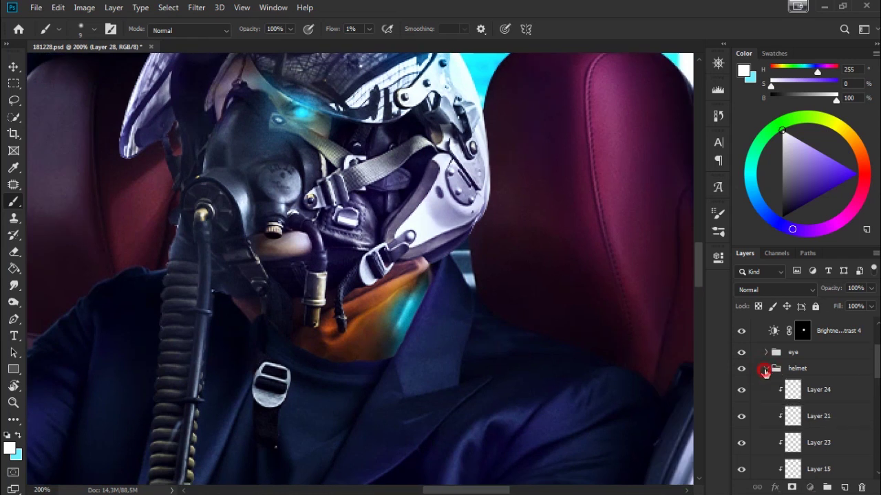
pyautogui.scroll(-3, 825, 385)
pyautogui.scroll(-2, 825, 354)
pyautogui.click(755, 353)
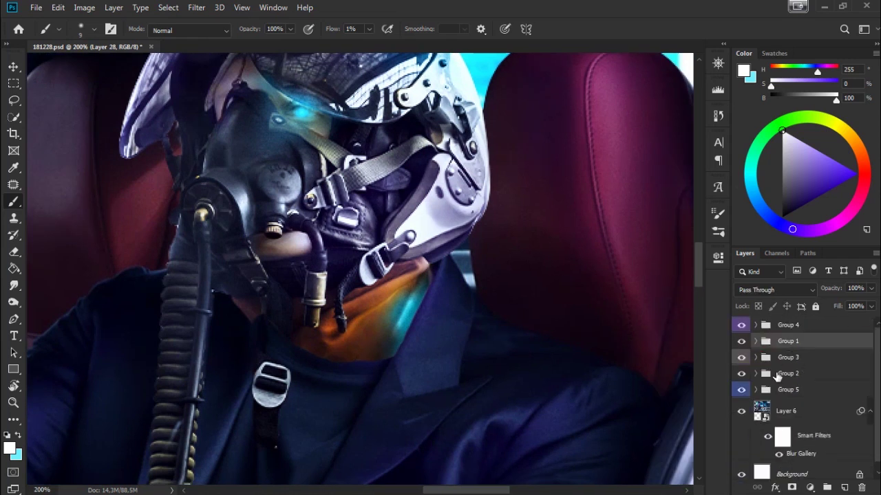
pyautogui.click(755, 380)
pyautogui.moveTo(873, 413); pyautogui.dragTo(875, 431)
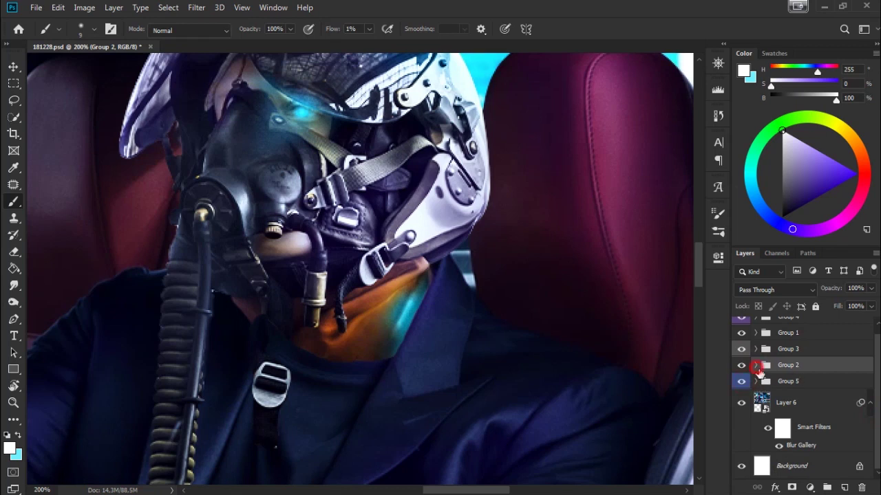
pyautogui.click(756, 364)
pyautogui.scroll(-1, 826, 386)
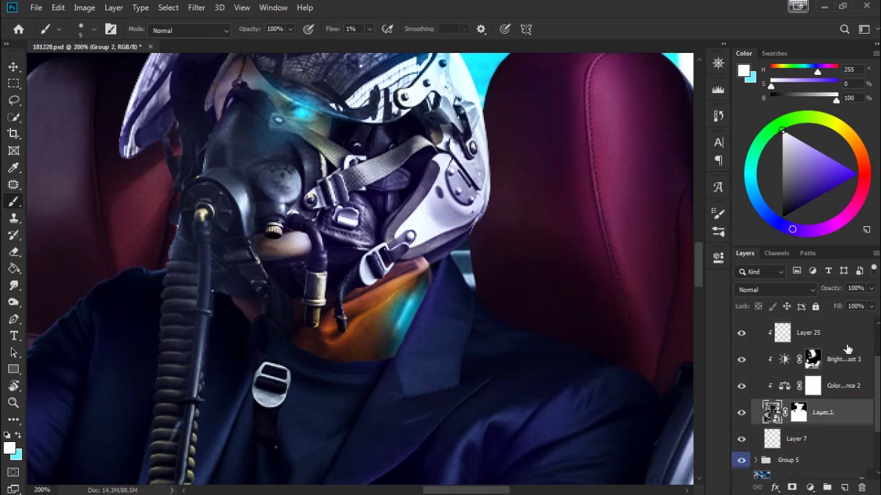
pyautogui.click(860, 359)
# Step: Add new Layer 29 as a clipping mask and move it below Layer 25
pyautogui.hotkey('ctrl', 'shift', 'alt', 'n')
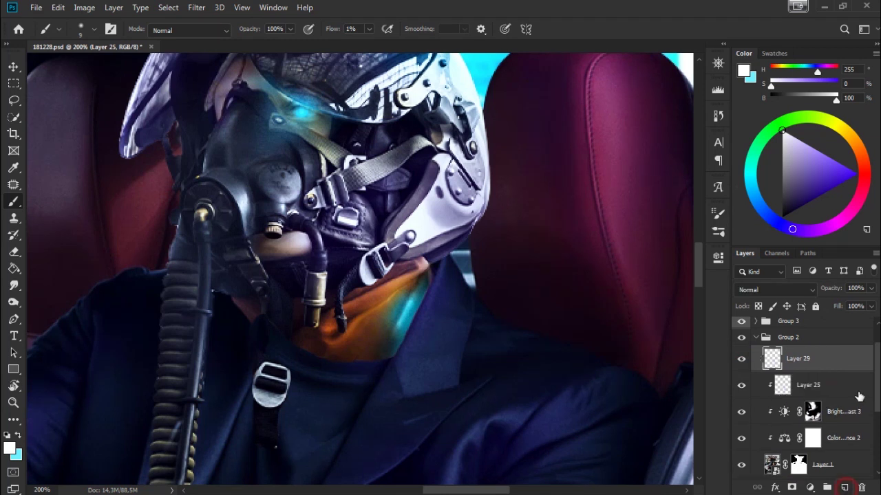
pyautogui.rightClick(818, 362)
pyautogui.click(640, 248)
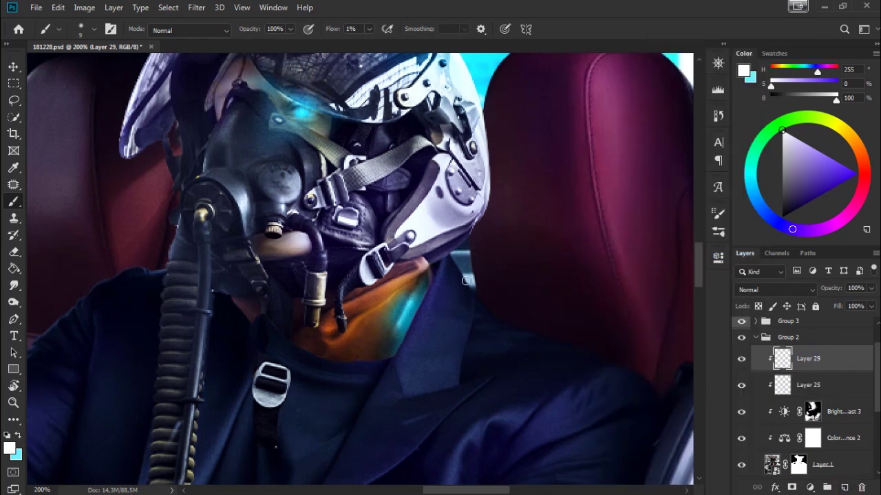
pyautogui.moveTo(808, 369); pyautogui.dragTo(807, 392)
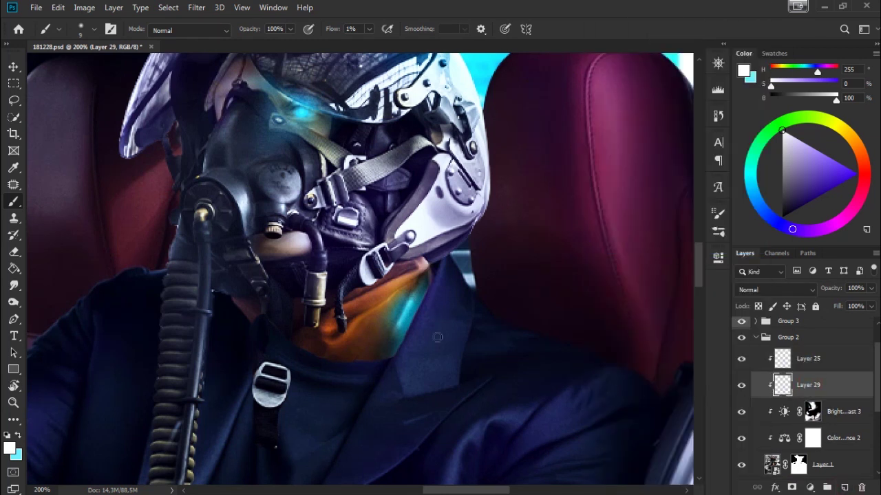
# Step: Paint light cyan on the collar by the neck in Normal mode, then drop flow to 1%
pyautogui.keyDown('alt'); pyautogui.click(407, 328); pyautogui.keyUp('alt')
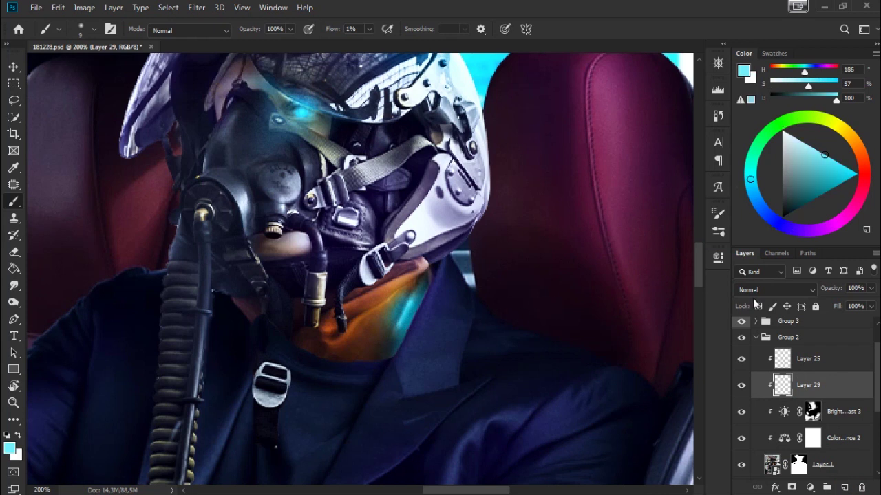
pyautogui.click(745, 290)
pyautogui.click(717, 308)
pyautogui.moveTo(407, 328); pyautogui.dragTo(428, 305)
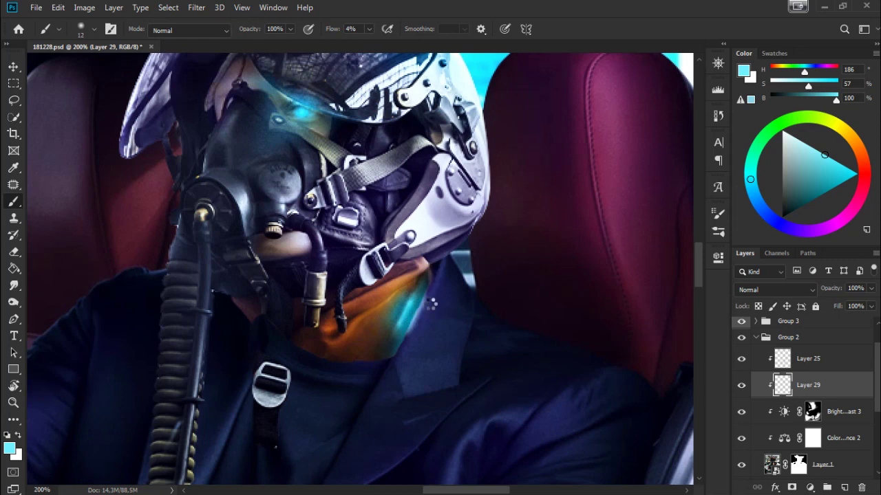
pyautogui.hotkey('shift', '0')
pyautogui.hotkey('shift', '1')
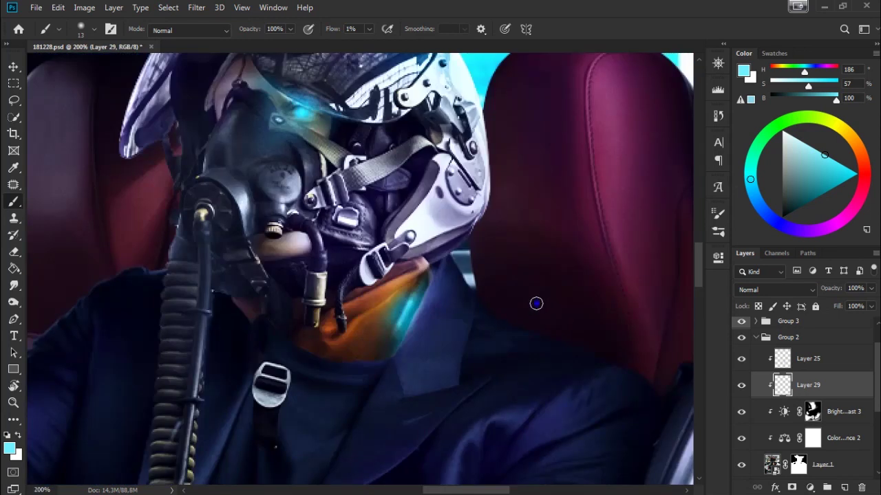
# Step: Enlarge the brush to 38 px, check the result at 100%, and collapse Group 2
pyautogui.rightClick(537, 303)
pyautogui.moveTo(621, 300); pyautogui.dragTo(442, 285)
pyautogui.press('Return')
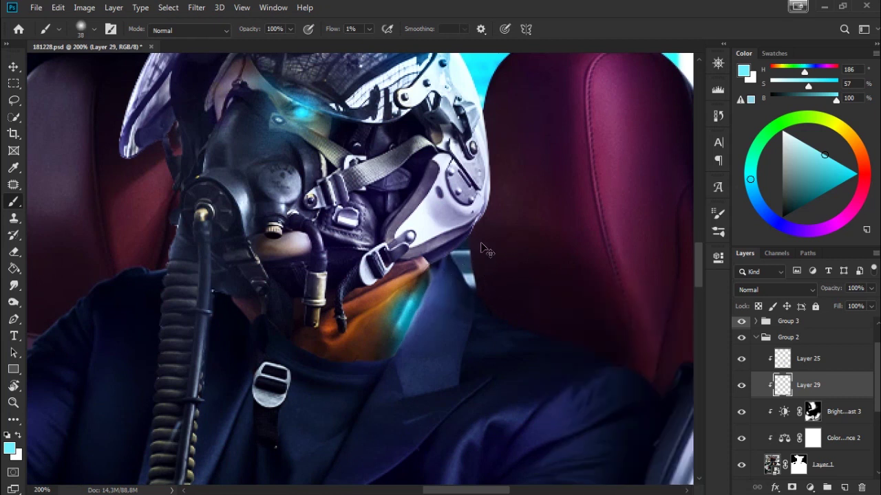
pyautogui.hotkey('ctrl', '-')
pyautogui.hotkey('ctrl', '+')
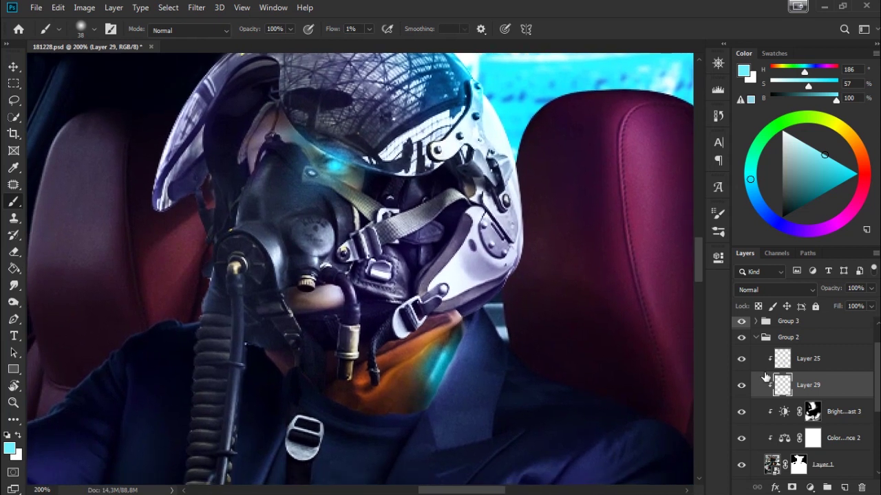
pyautogui.click(756, 337)
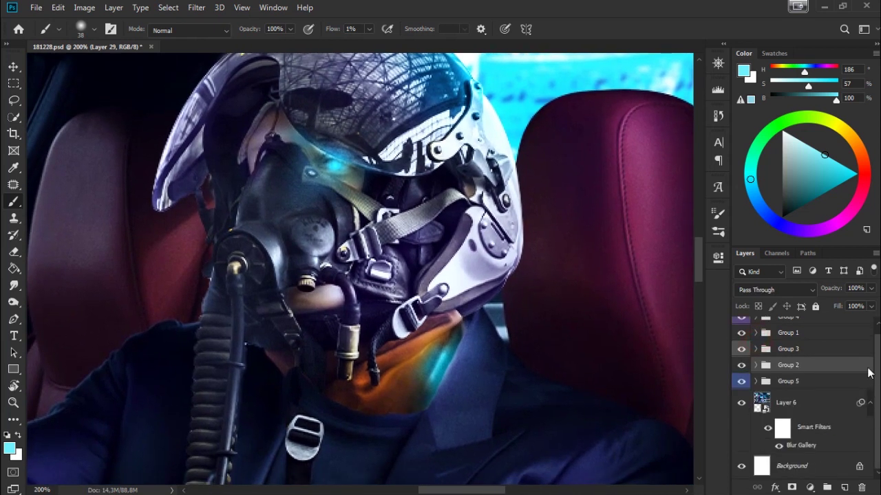
# Step: Add Layer 30 above Layer 24 in the helmet group, clipped and set to Color blending
pyautogui.click(756, 333)
pyautogui.click(770, 445)
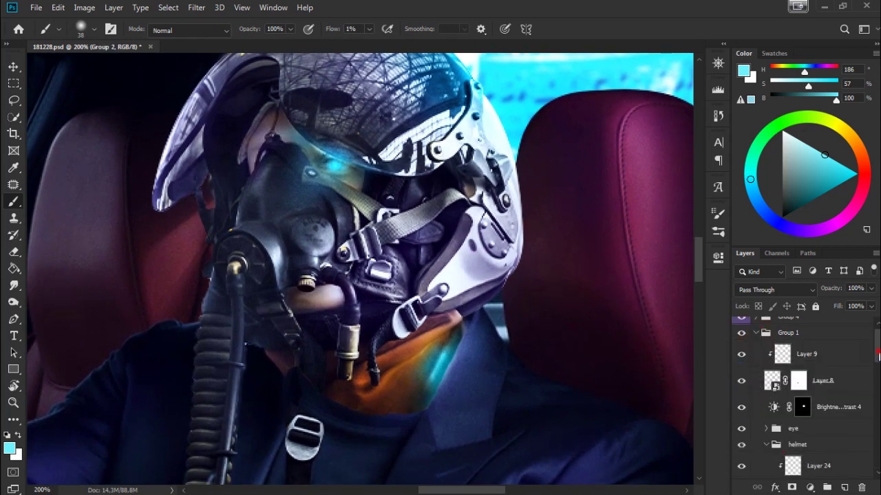
pyautogui.moveTo(877, 356); pyautogui.dragTo(877, 377)
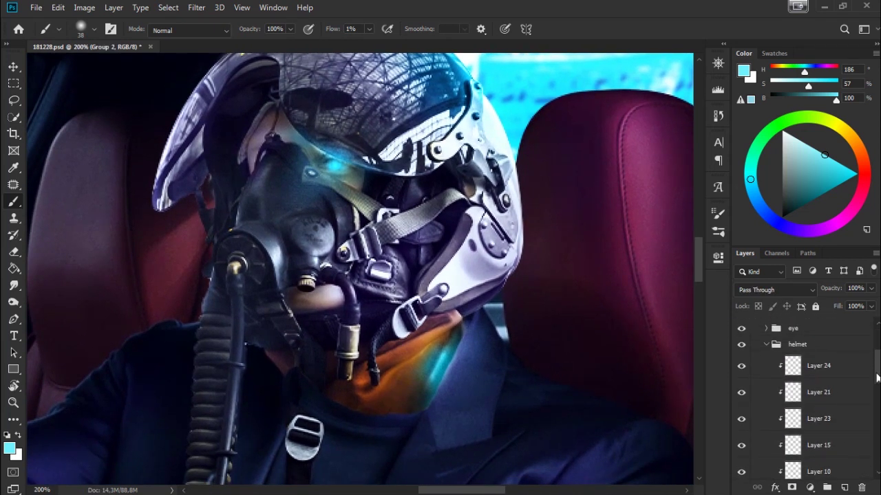
pyautogui.click(860, 372)
pyautogui.click(843, 489)
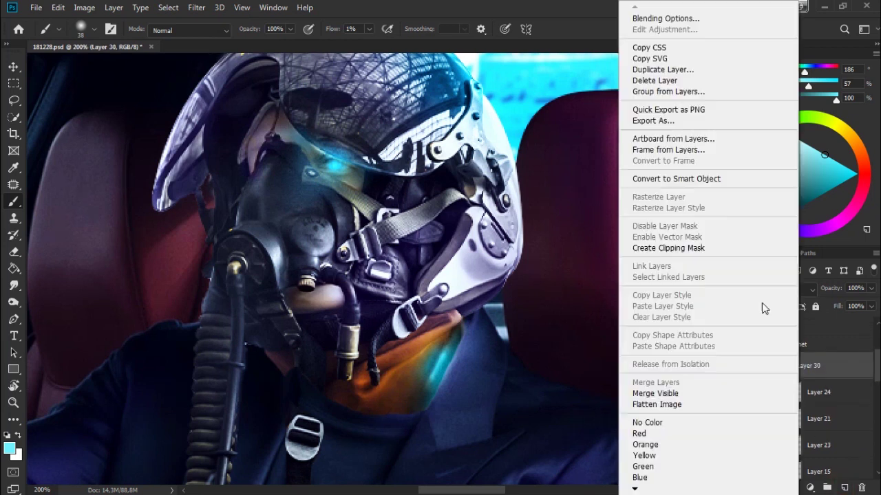
pyautogui.moveTo(433, 313); pyautogui.dragTo(435, 332)
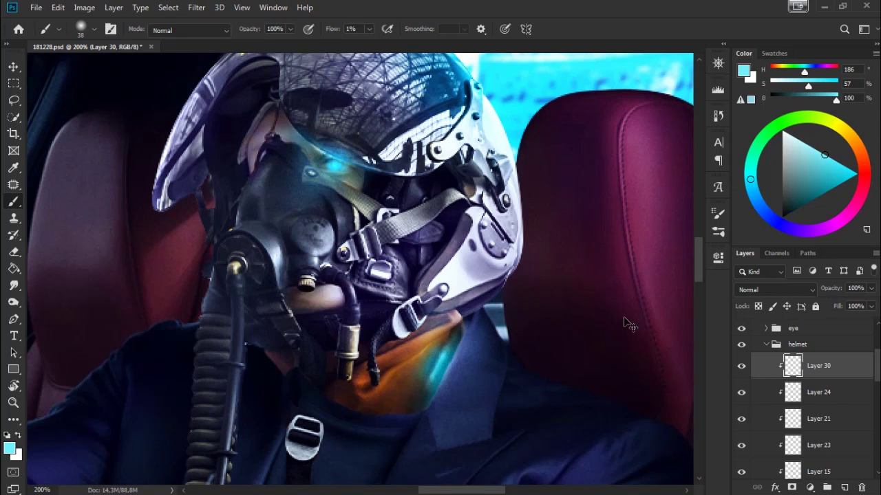
pyautogui.click(774, 290)
pyautogui.click(750, 474)
# Step: Paint a faint cyan tint on the neck and helmet's lower edge at 12% flow, brush 15
pyautogui.moveTo(328, 29); pyautogui.dragTo(334, 29)
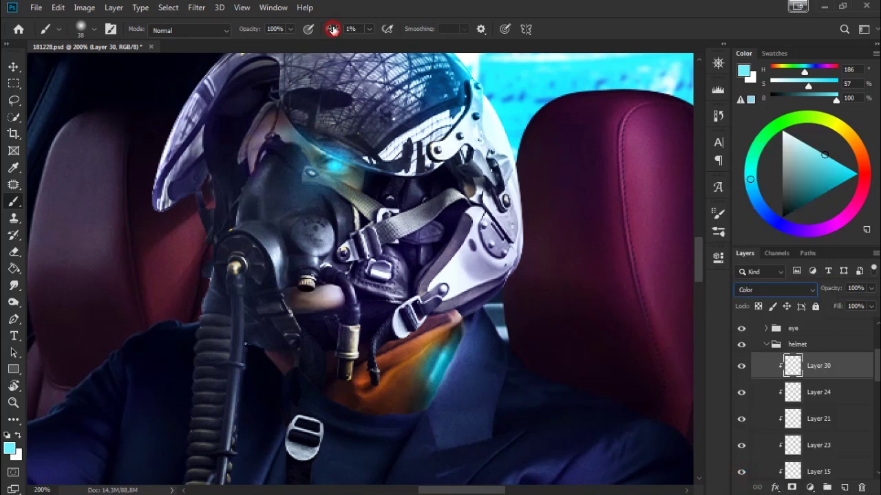
pyautogui.rightClick(584, 389)
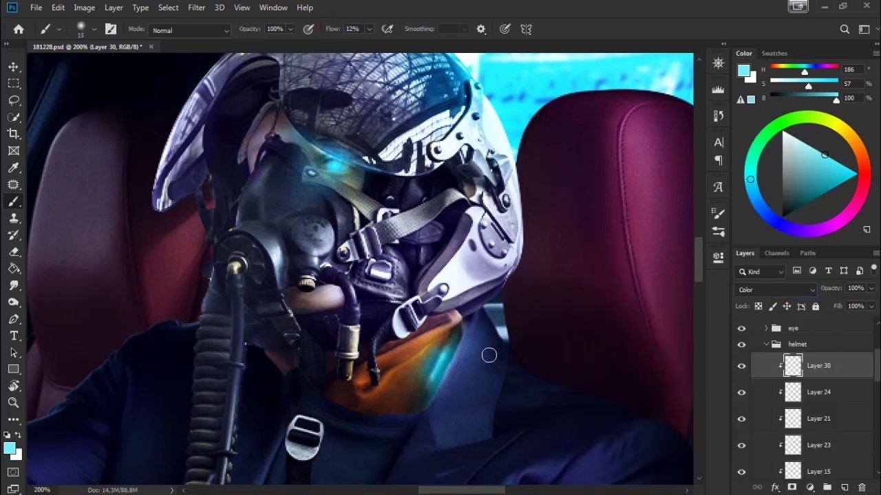
pyautogui.moveTo(447, 339); pyautogui.dragTo(445, 334)
pyautogui.moveTo(447, 314); pyautogui.dragTo(462, 309)
# Step: Compare the result with Layer 26, then add new Layer 31 above Layer 30
pyautogui.click(766, 344)
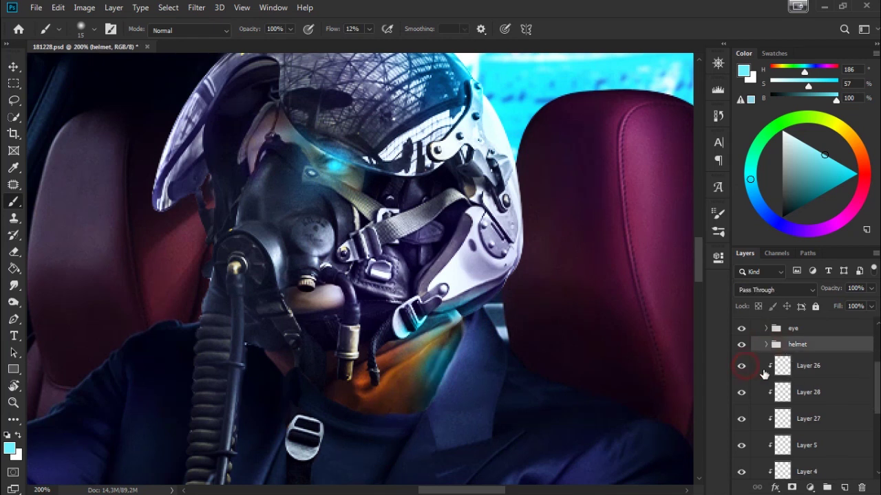
pyautogui.click(799, 368)
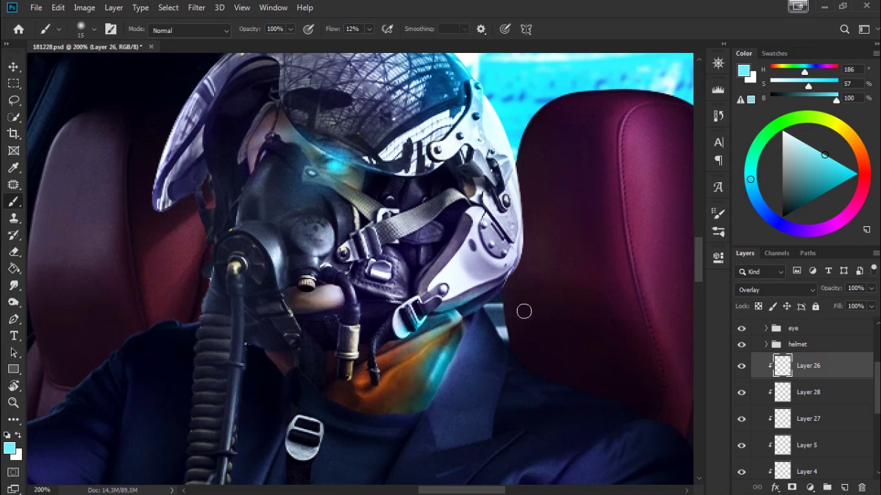
pyautogui.click(443, 342)
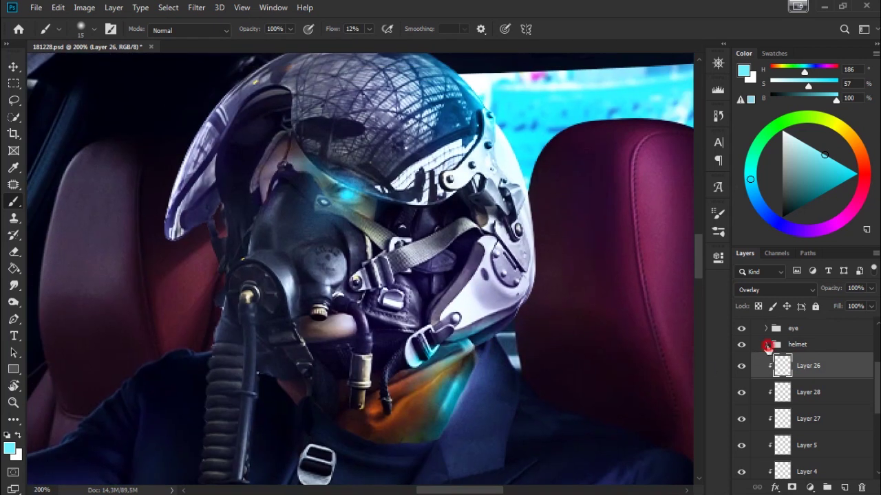
pyautogui.click(767, 346)
pyautogui.click(785, 368)
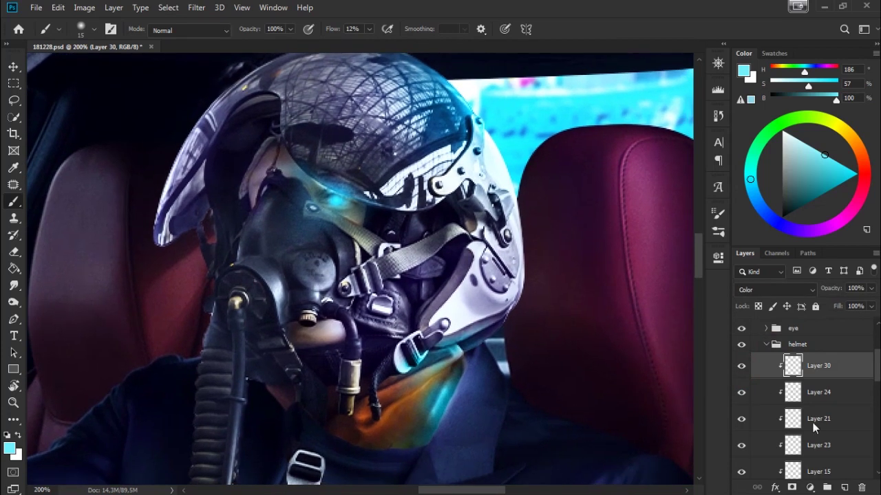
pyautogui.click(844, 487)
# Step: Clip Layer 31 to the layers below, set a 6 px brush, and undo a stray cyan dot
pyautogui.rightClick(788, 351)
pyautogui.click(662, 244)
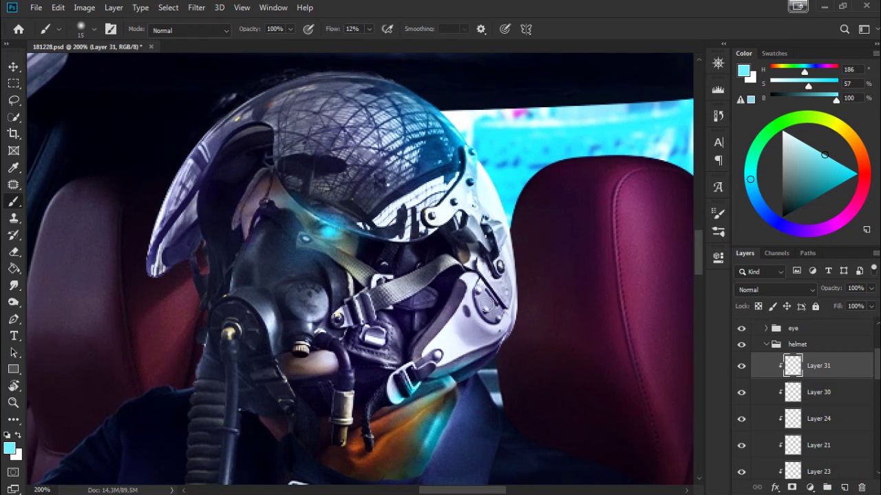
pyautogui.rightClick(537, 317)
pyautogui.moveTo(557, 316); pyautogui.dragTo(555, 315)
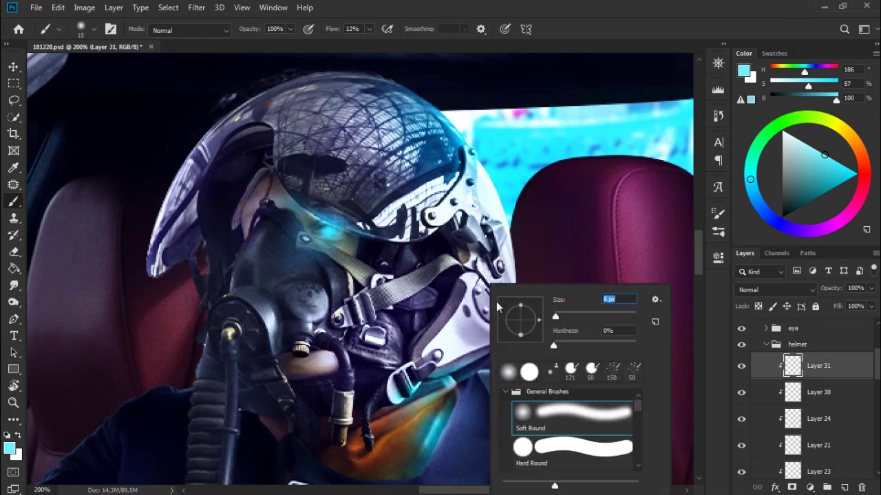
pyautogui.press('Return')
pyautogui.hotkey('ctrl', 'z')
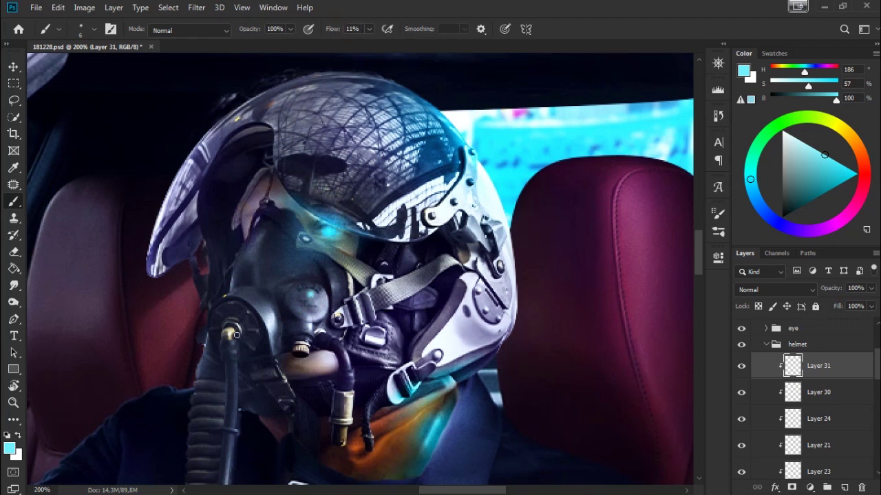
# Step: Paint cyan over the ring on the hose connector
pyautogui.rightClick(324, 314)
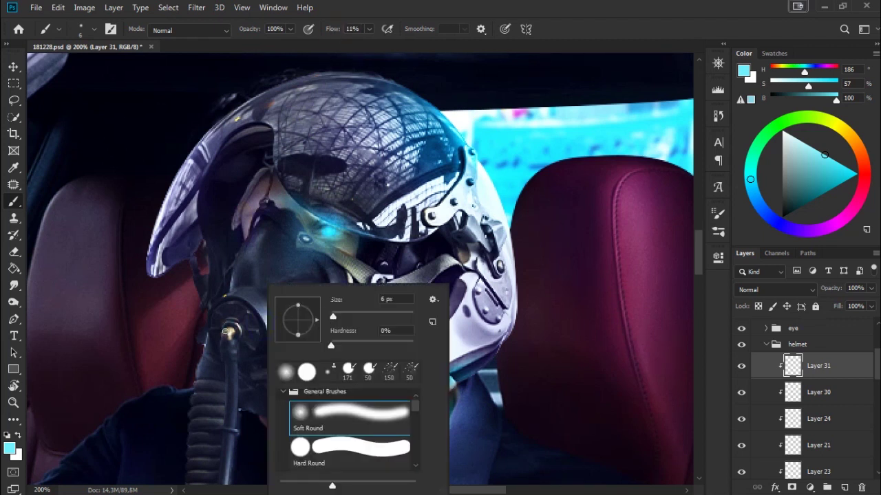
pyautogui.press('Return')
pyautogui.rightClick(298, 313)
pyautogui.press('Return')
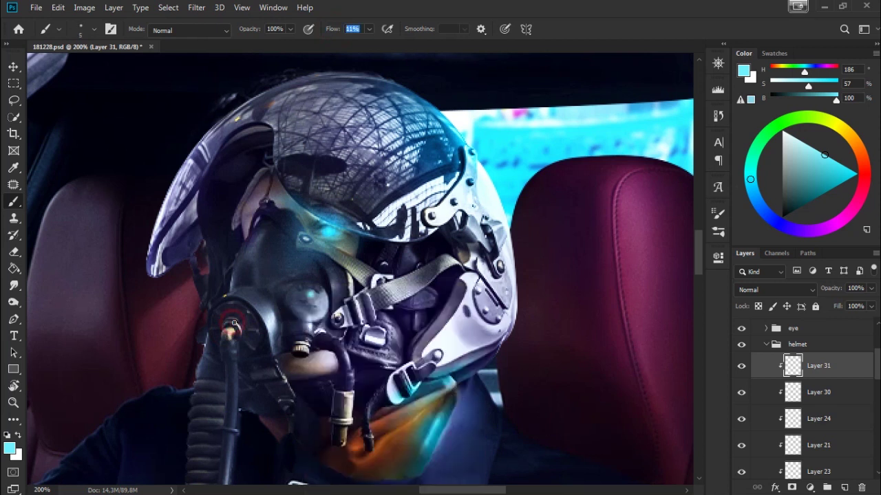
pyautogui.moveTo(242, 333); pyautogui.dragTo(233, 329)
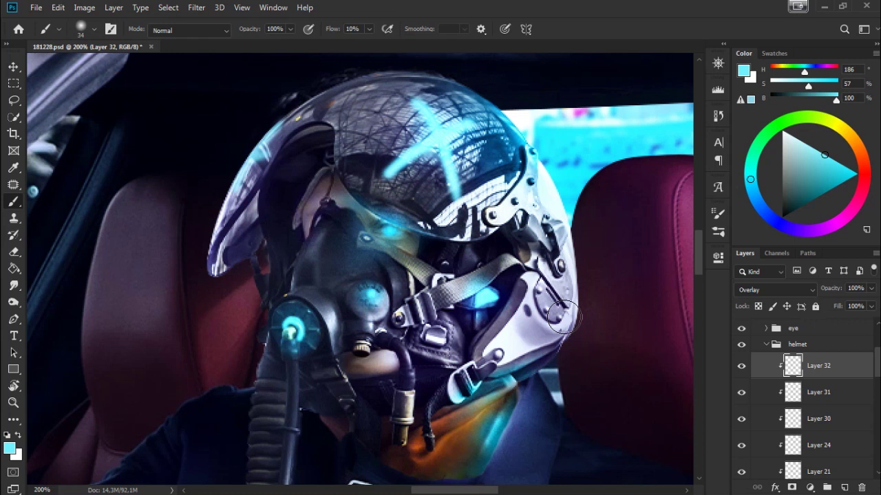
# Step: Collapse the helmet group and Group 1, zooming out to show the driver in the car
pyautogui.click(766, 344)
pyautogui.moveTo(600, 269); pyautogui.dragTo(564, 190)
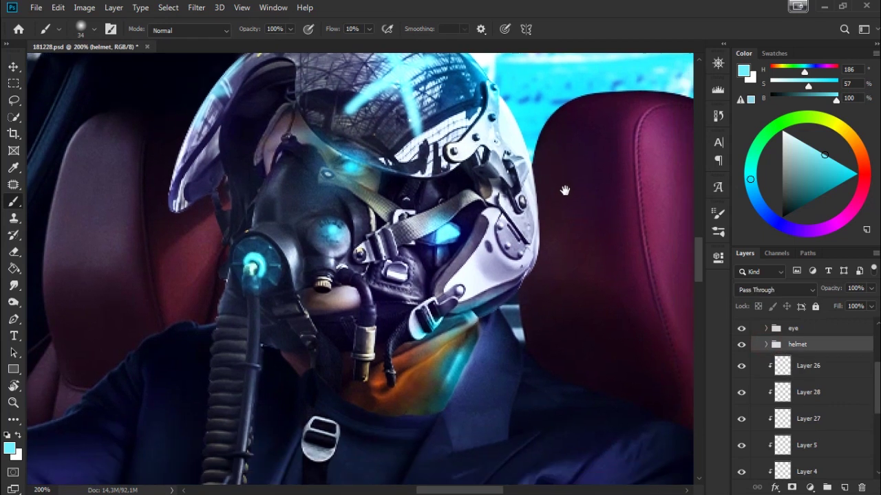
pyautogui.moveTo(576, 230); pyautogui.dragTo(536, 233)
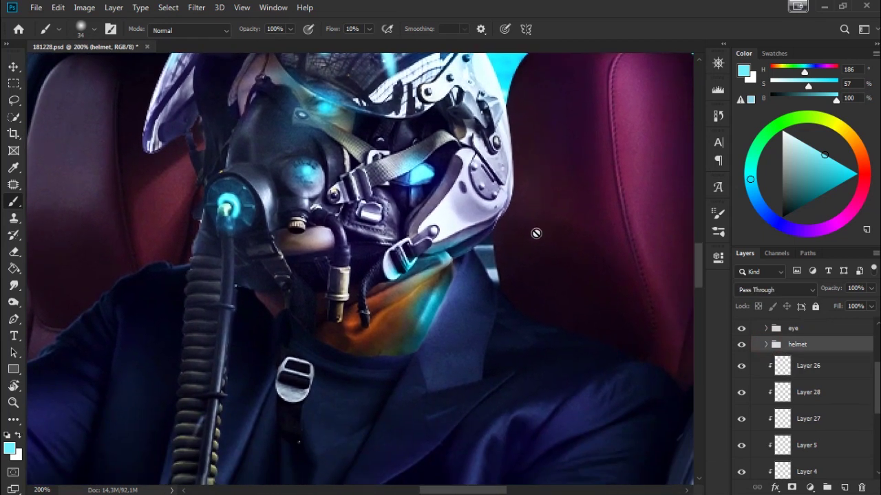
pyautogui.hotkey('ctrl', '-')
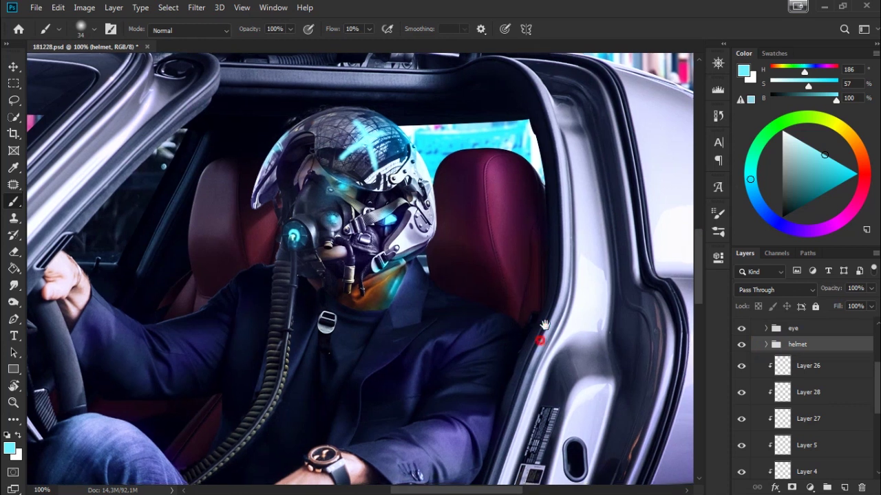
pyautogui.scroll(-5, 522, 320)
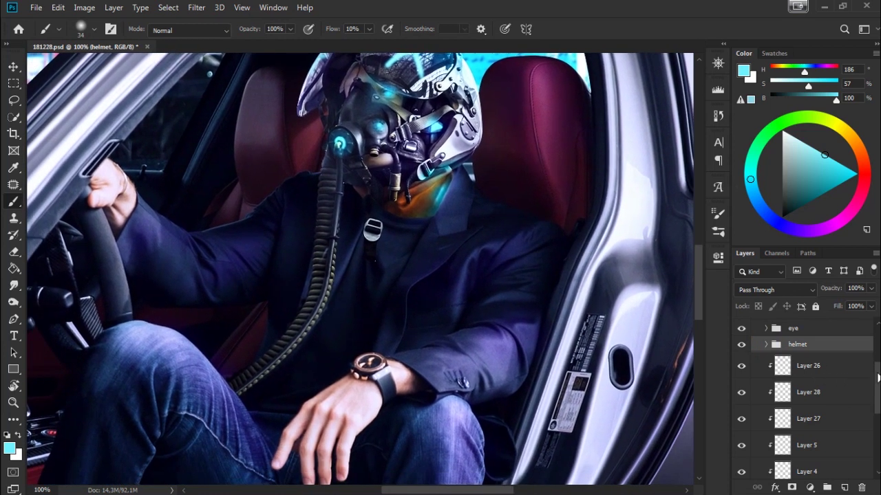
pyautogui.scroll(3, 764, 337)
pyautogui.click(755, 337)
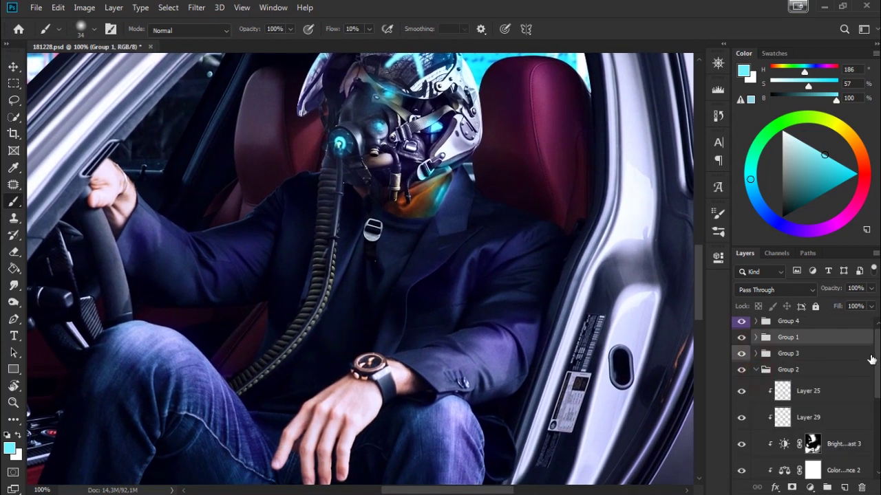
pyautogui.scroll(-2, 764, 365)
# Step: Check Layer 25's colour effect by toggling it, then add Layer 33 above it
pyautogui.click(809, 358)
pyautogui.click(742, 359)
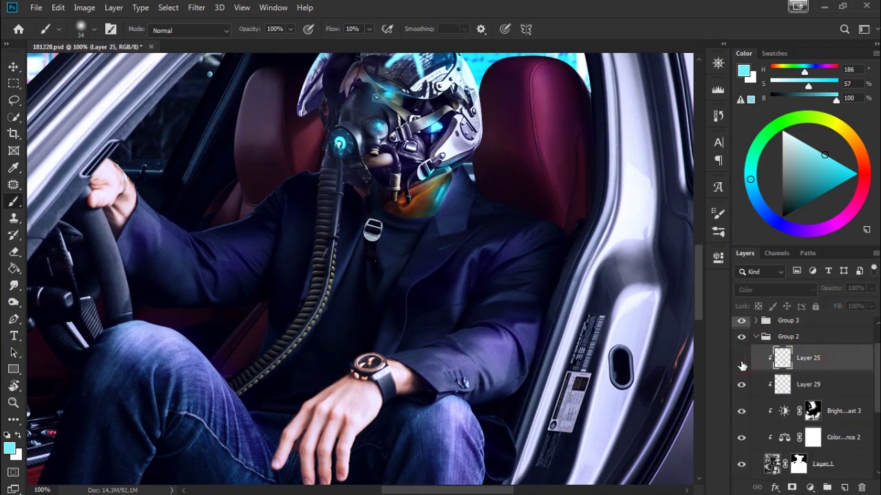
pyautogui.click(742, 358)
pyautogui.click(844, 487)
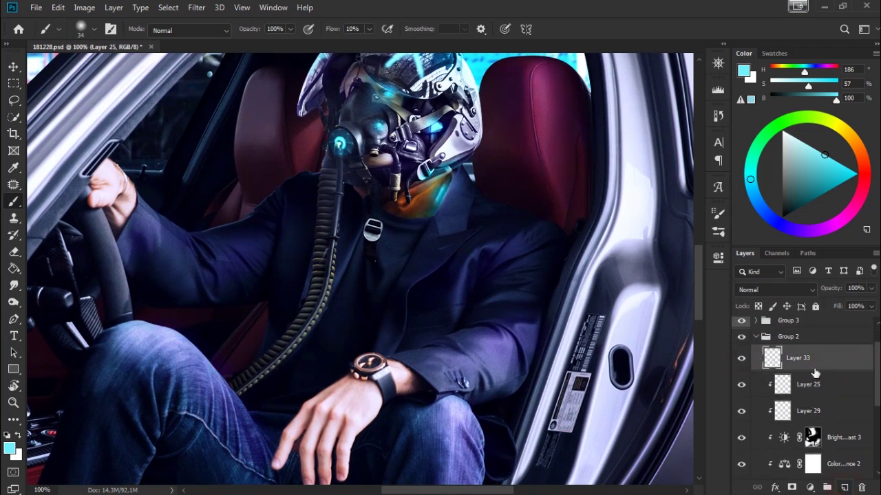
# Step: Recreate the new layer at the bottom of Group 2 and set the paint colour to black
pyautogui.hotkey('ctrl', 'z')
pyautogui.click(846, 487)
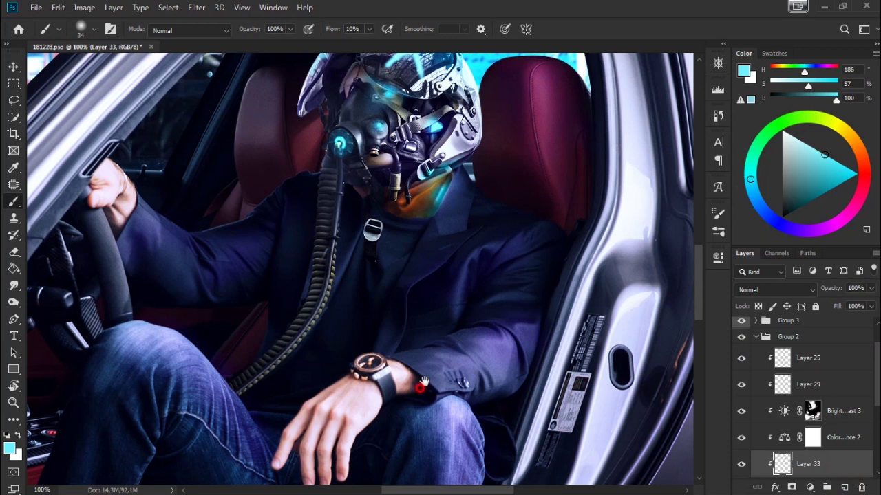
pyautogui.moveTo(422, 386); pyautogui.dragTo(467, 296)
pyautogui.keyDown('alt'); pyautogui.click(448, 354); pyautogui.keyUp('alt')
pyautogui.moveTo(511, 246); pyautogui.dragTo(494, 284)
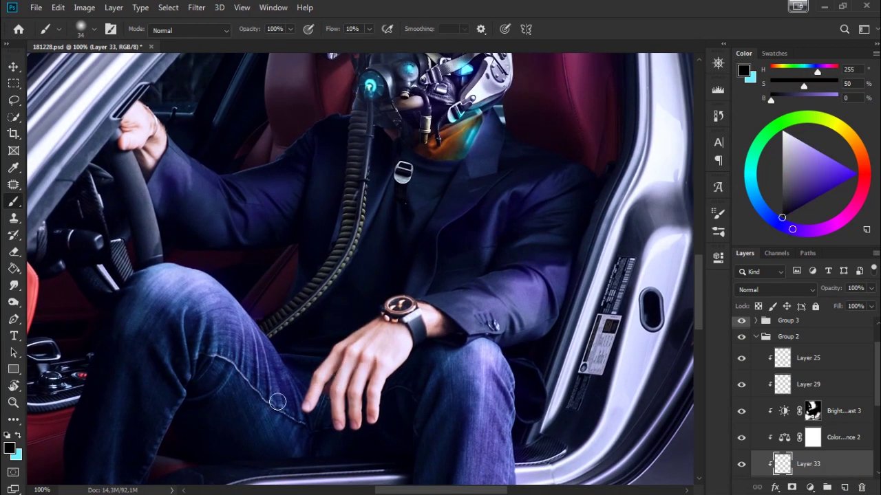
# Step: Paint a faint dark shadow between the driver's fingers with a small soft brush
pyautogui.moveTo(335, 388); pyautogui.dragTo(332, 417)
pyautogui.rightClick(541, 318)
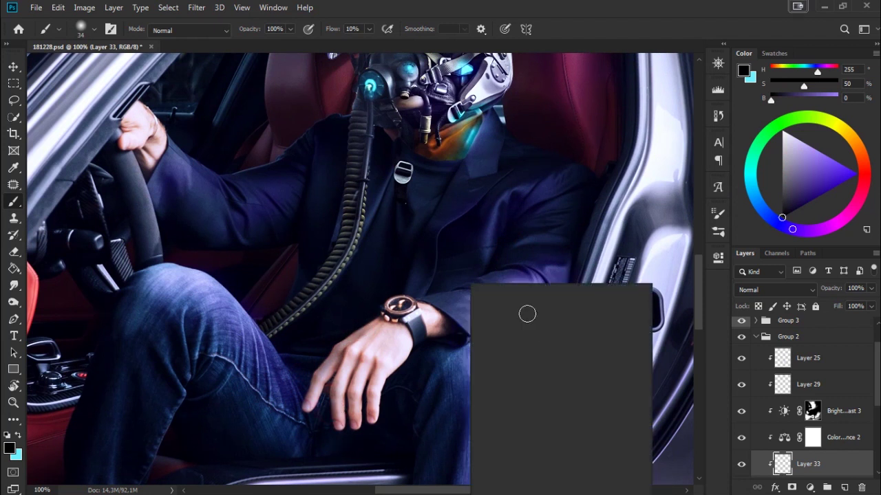
pyautogui.moveTo(538, 303); pyautogui.dragTo(545, 303)
pyautogui.click(375, 370)
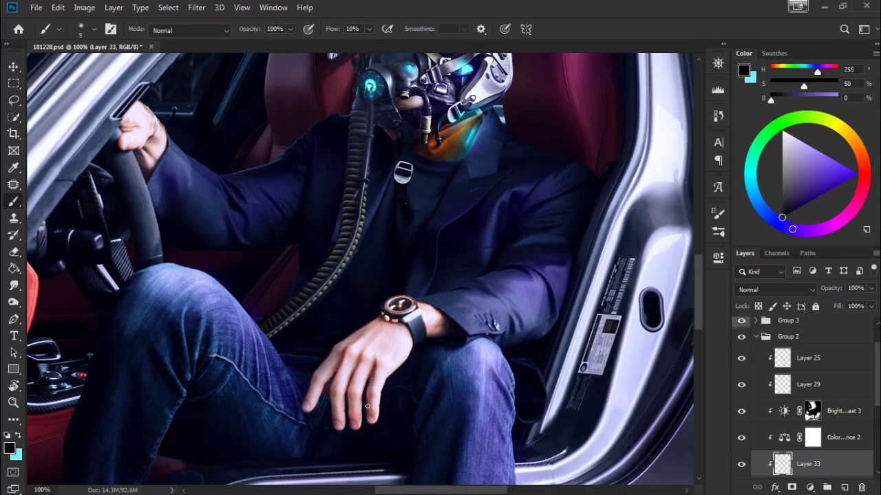
pyautogui.moveTo(357, 369); pyautogui.dragTo(351, 375)
# Step: Enlarge the brush to 16 px, then to 35 px
pyautogui.rightClick(410, 372)
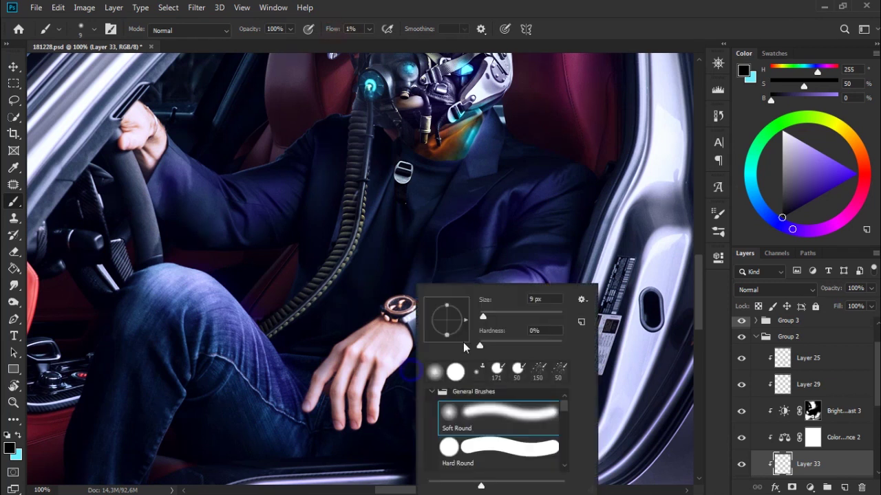
pyautogui.click(358, 367)
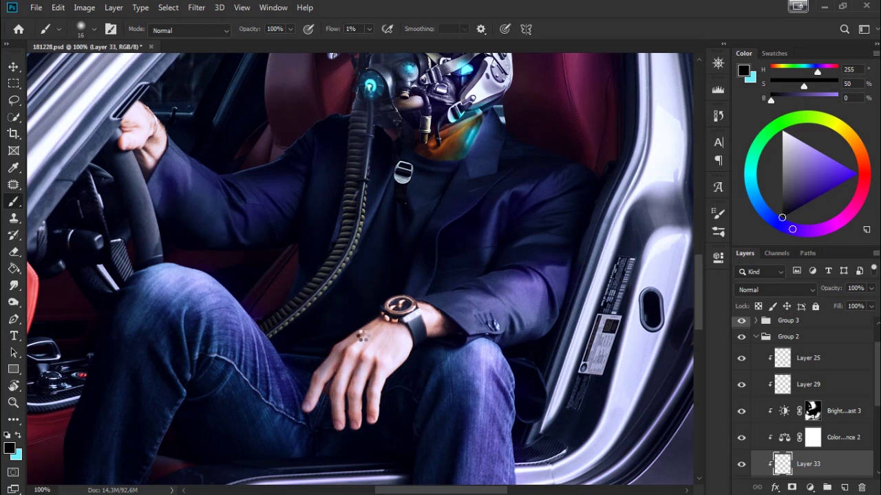
pyautogui.rightClick(486, 338)
pyautogui.moveTo(571, 304); pyautogui.dragTo(582, 304)
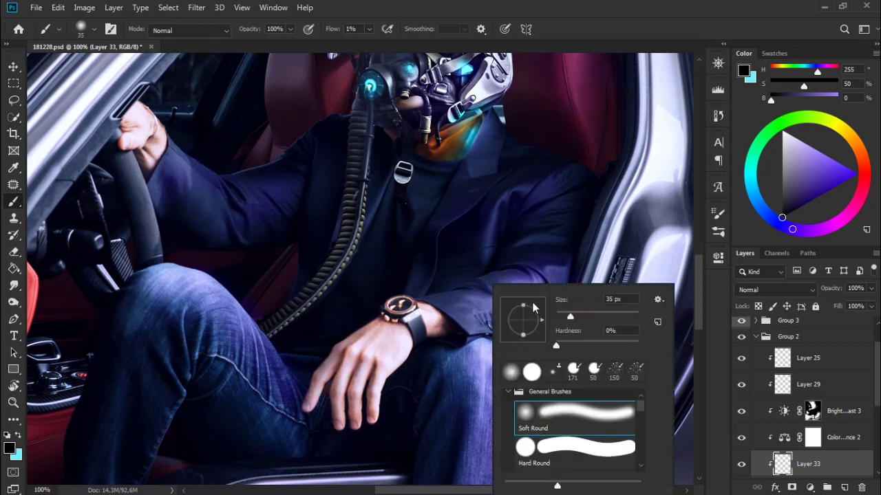
pyautogui.click(360, 328)
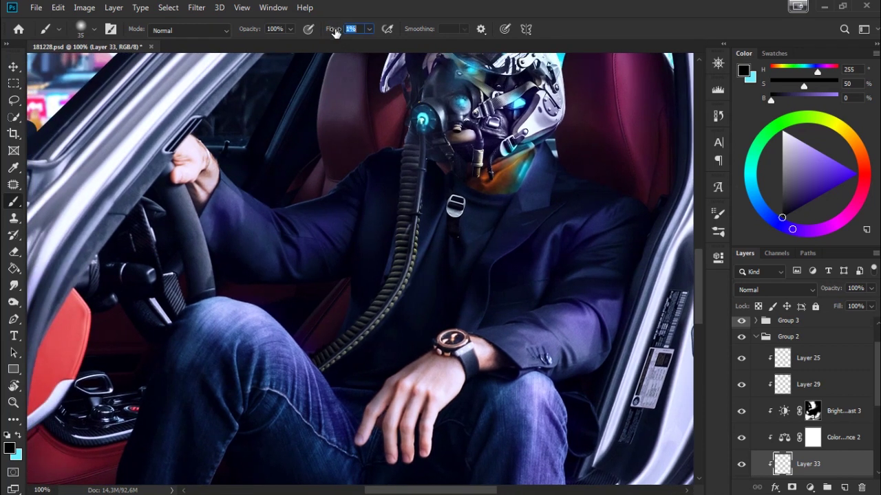
pyautogui.write('6')
# Step: Shade between the fingers on Layer 33 and toggle the layer to compare
pyautogui.scroll(-1, 286, 167)
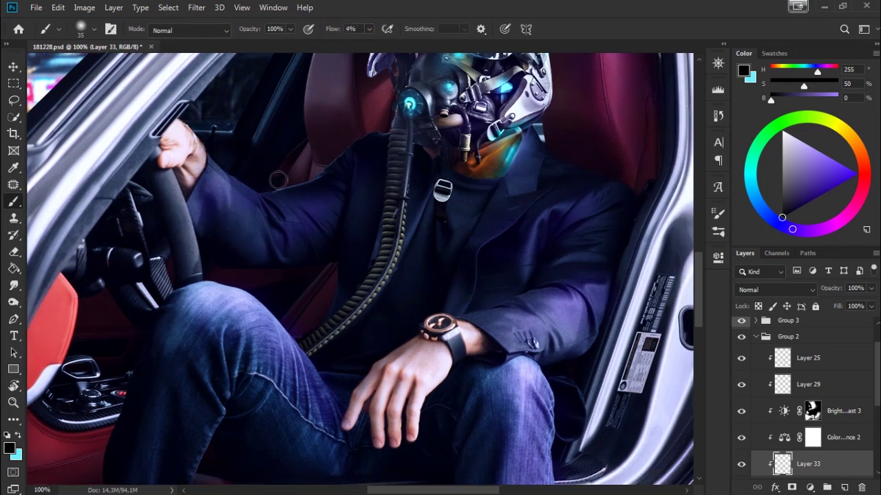
pyautogui.scroll(-3, 450, 311)
pyautogui.hscroll(3, 450, 311)
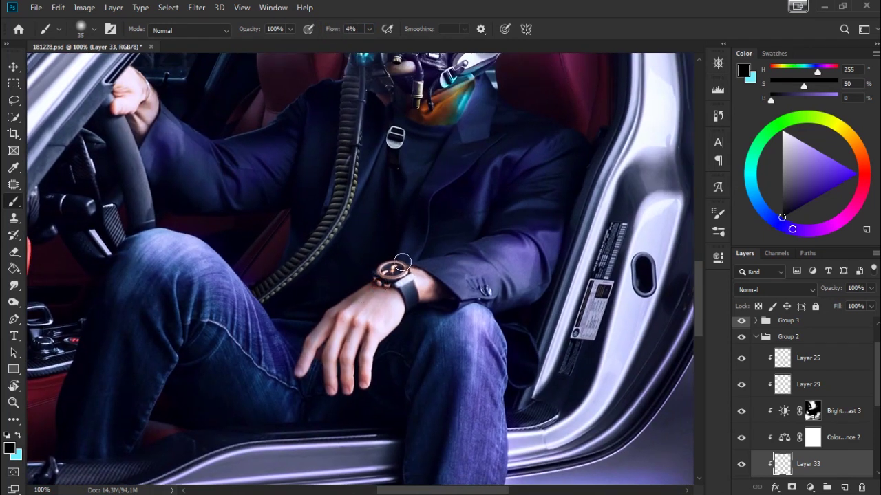
pyautogui.moveTo(328, 314); pyautogui.dragTo(331, 365)
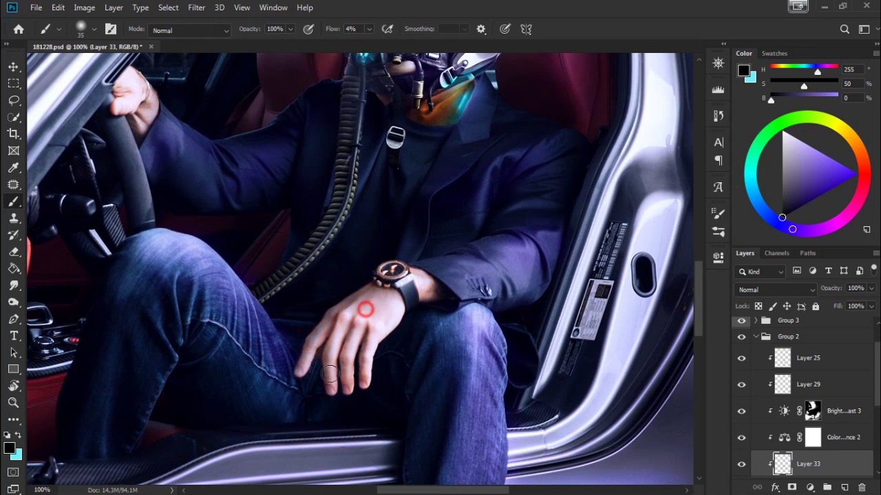
pyautogui.moveTo(443, 368); pyautogui.dragTo(470, 410)
pyautogui.click(741, 464)
pyautogui.moveTo(497, 413)
pyautogui.mouseDown()
pyautogui.moveTo(507, 243)
pyautogui.moveTo(534, 241)
pyautogui.mouseUp()
# Step: With an 81 px brush, dab soft shading on the jeans, seam and knee
pyautogui.rightClick(535, 238)
pyautogui.moveTo(623, 269); pyautogui.dragTo(634, 268)
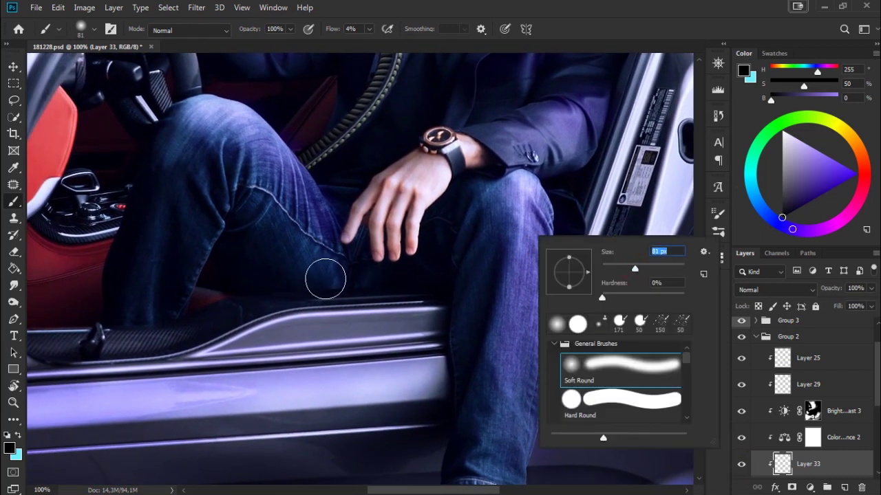
pyautogui.click(323, 273)
pyautogui.click(329, 269)
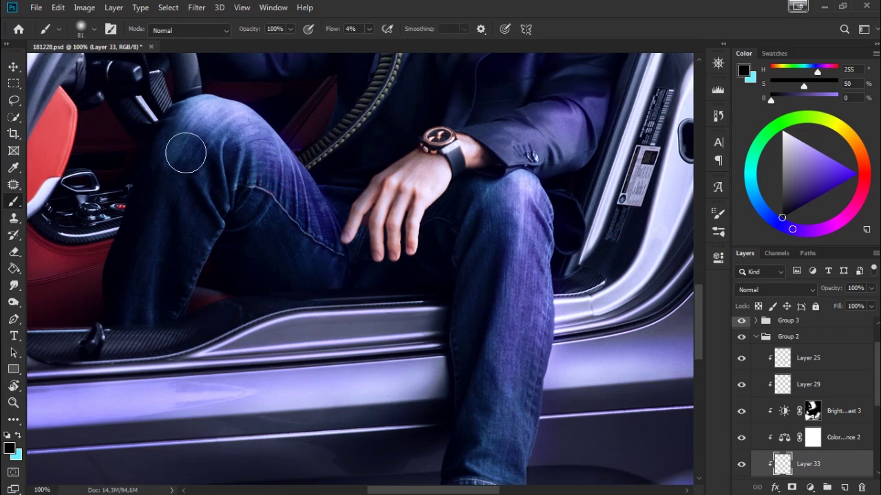
pyautogui.click(270, 184)
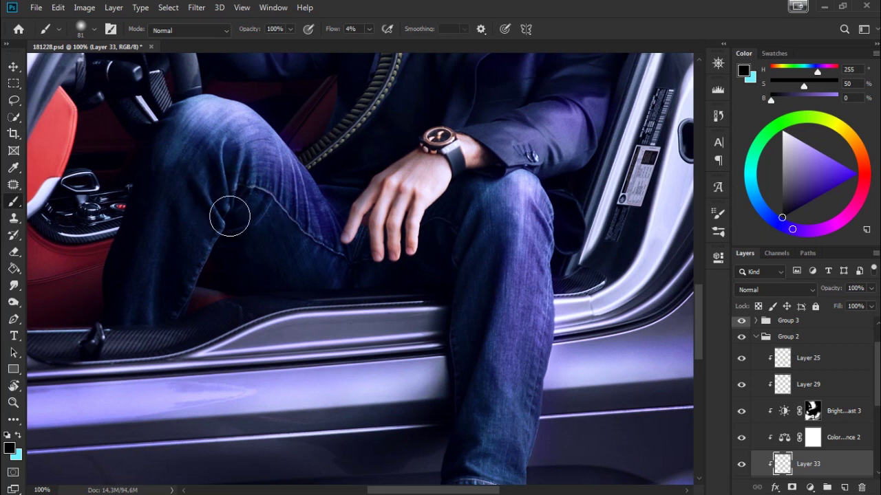
pyautogui.click(158, 125)
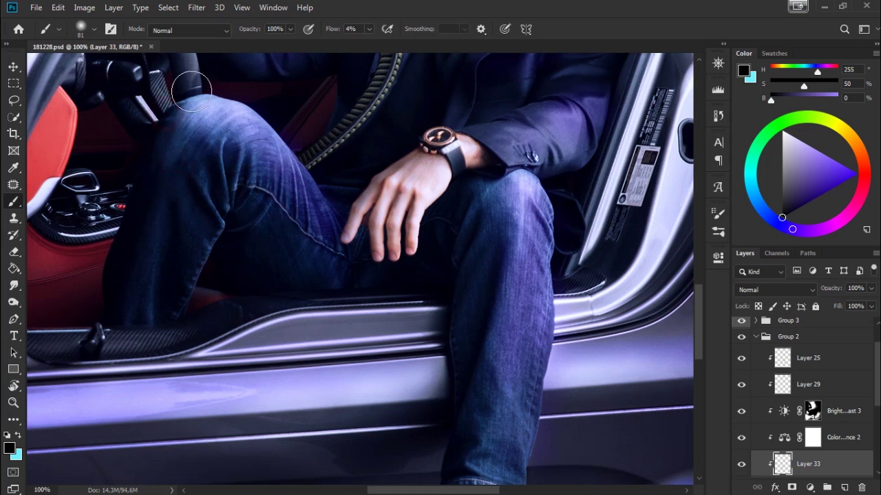
# Step: Dab shading near the shoe and paint soft shading from the hand onto the sleeve
pyautogui.scroll(-3, 317, 214)
pyautogui.scroll(-5, 349, 305)
pyautogui.click(346, 275)
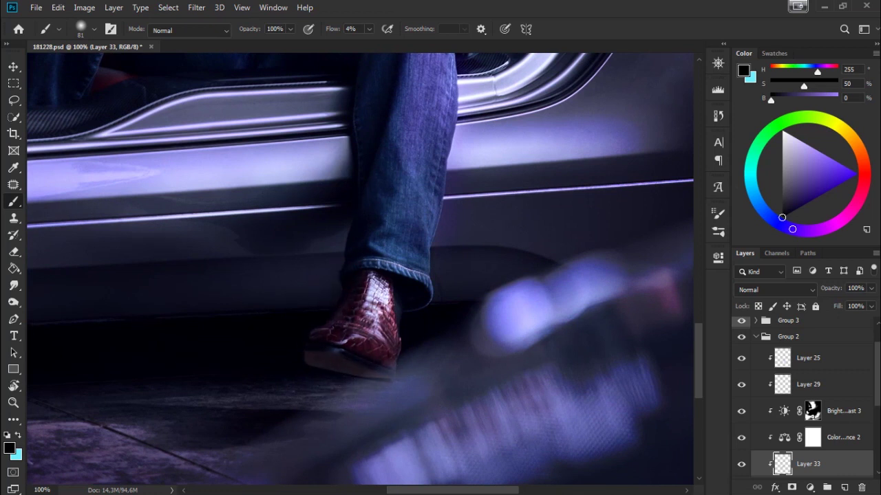
pyautogui.scroll(5, 379, 295)
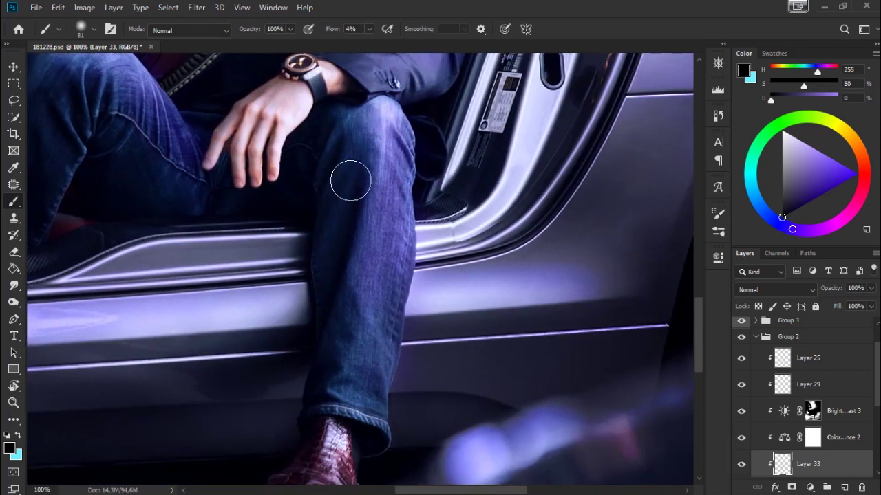
pyautogui.scroll(4, 485, 207)
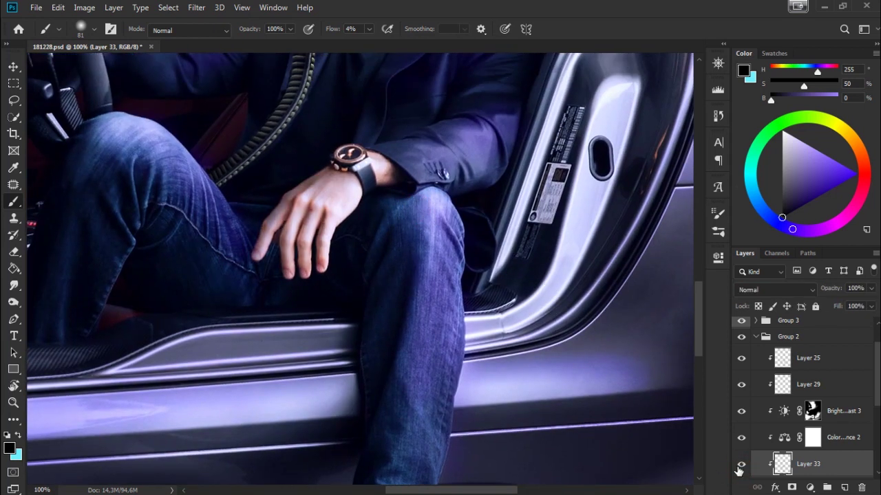
pyautogui.scroll(1, 452, 223)
pyautogui.scroll(2, 349, 234)
pyautogui.moveTo(350, 234); pyautogui.dragTo(495, 199)
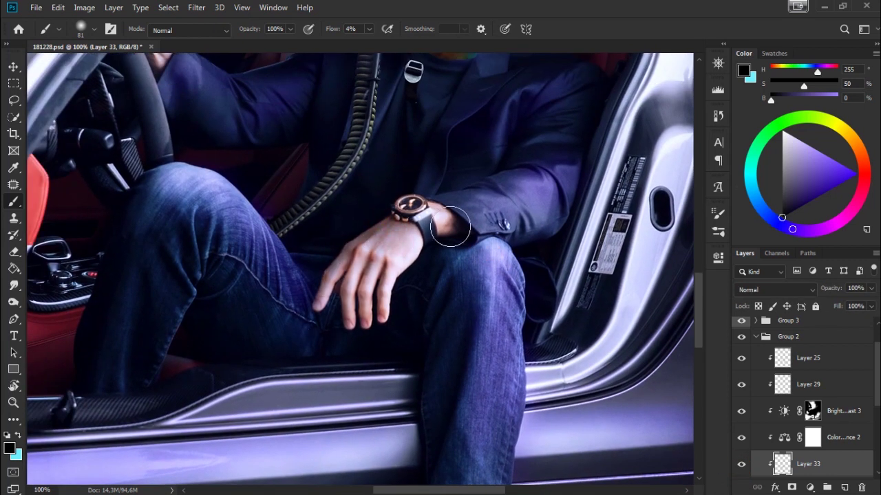
# Step: Undo the accidental cyan fill on Layer 33 and recentre the view on the man and car
pyautogui.hotkey('ctrl', '-')
pyautogui.hotkey('ctrl', '-')
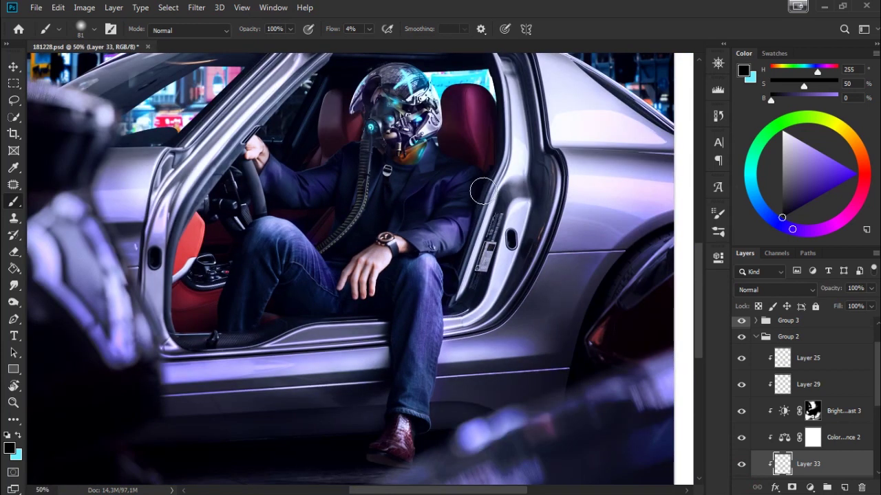
pyautogui.scroll(1, 482, 192)
pyautogui.scroll(1, 441, 199)
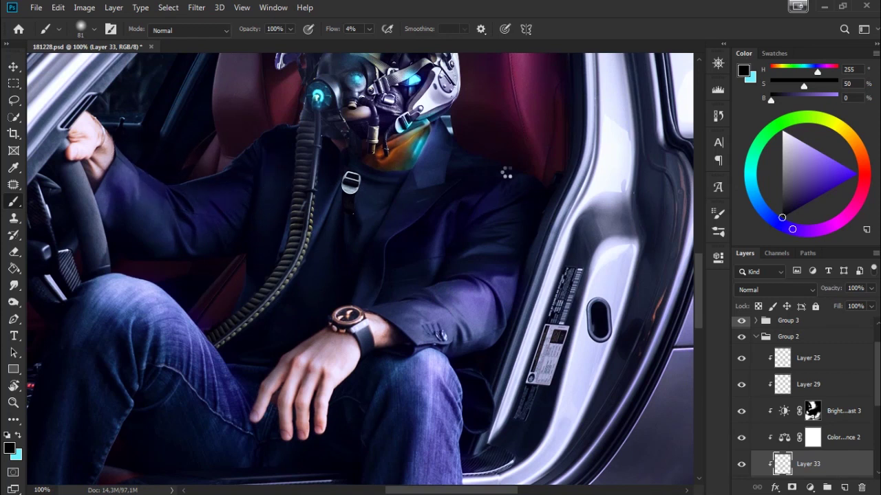
pyautogui.moveTo(561, 196); pyautogui.dragTo(570, 263)
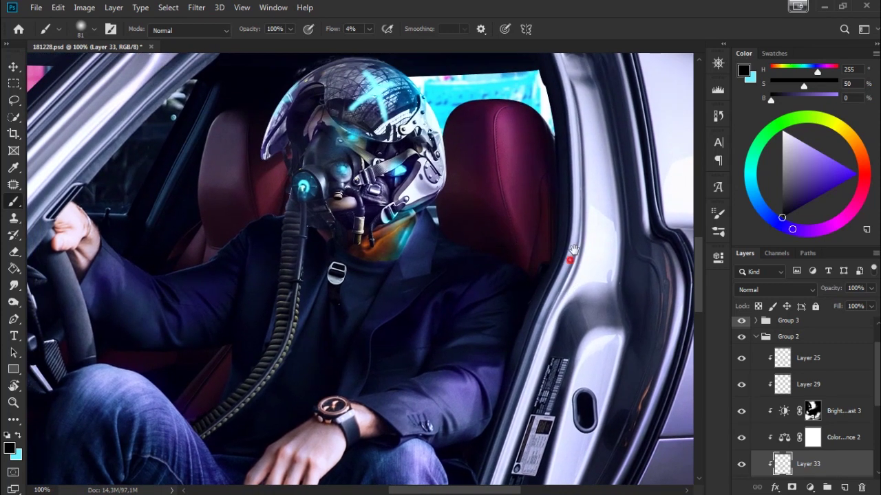
pyautogui.hotkey('ctrl', '+')
pyautogui.hotkey('ctrl', 'BackSpace')
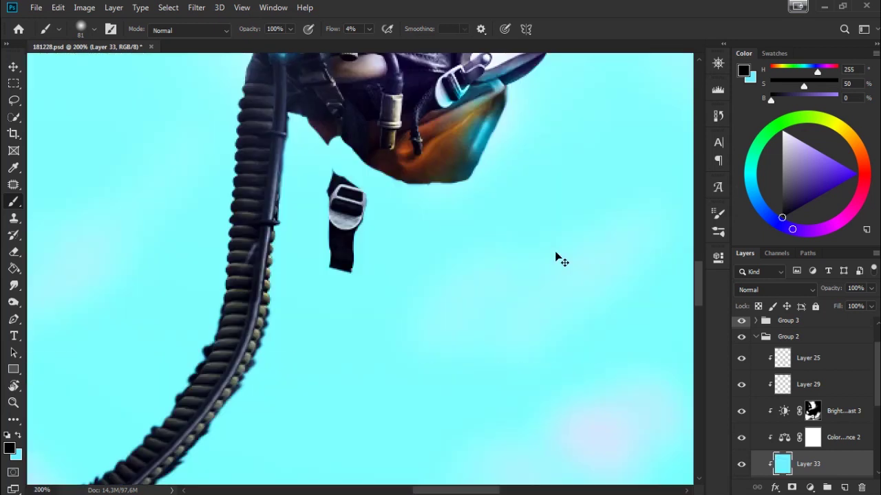
pyautogui.hotkey('ctrl', 'z')
pyautogui.hotkey('ctrl', '-')
pyautogui.hotkey('ctrl', '-')
pyautogui.hotkey('ctrl', '-')
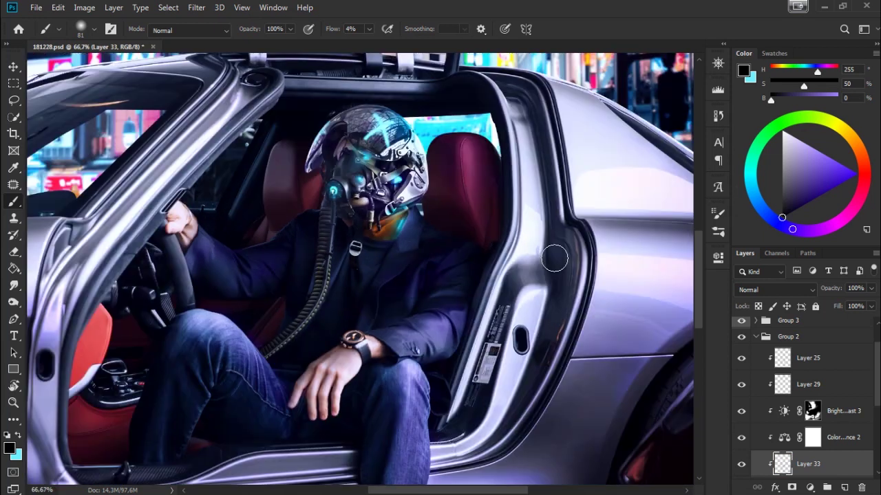
pyautogui.moveTo(511, 260); pyautogui.dragTo(525, 184)
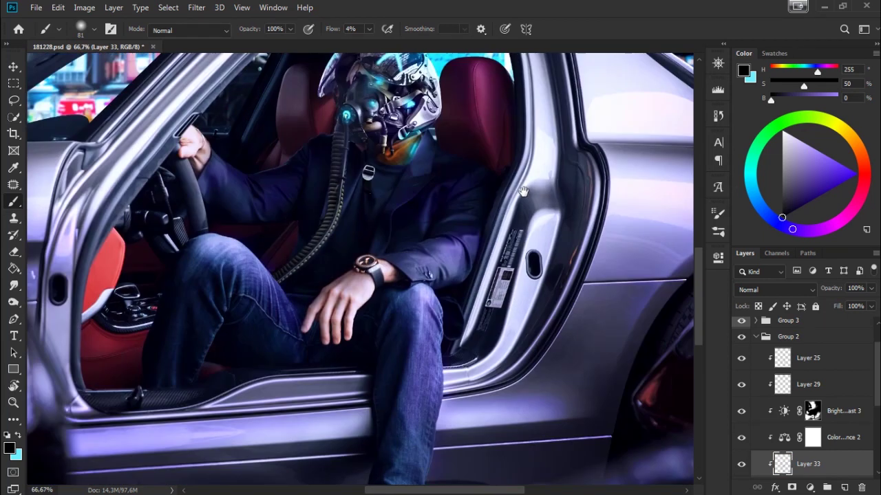
pyautogui.moveTo(539, 232); pyautogui.dragTo(551, 272)
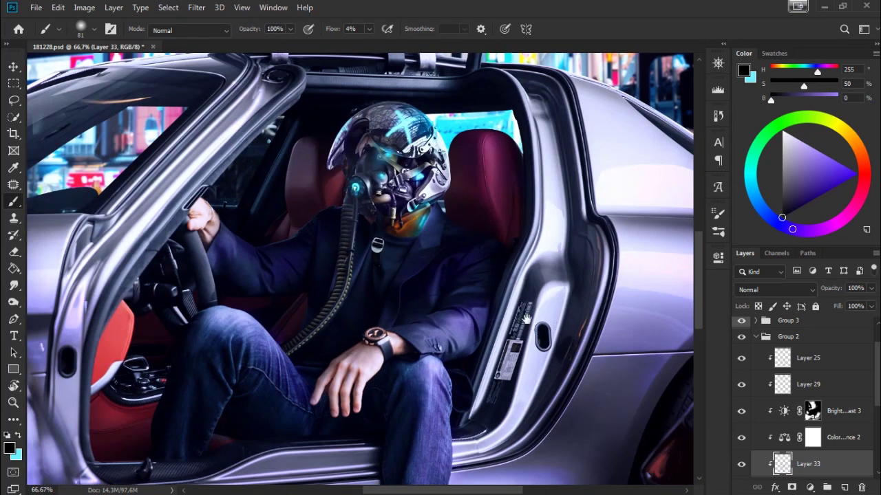
pyautogui.moveTo(542, 320); pyautogui.dragTo(573, 285)
# Step: Add a new Brightness/Contrast adjustment above the existing one with brightness raised to 70
pyautogui.click(845, 412)
pyautogui.click(810, 487)
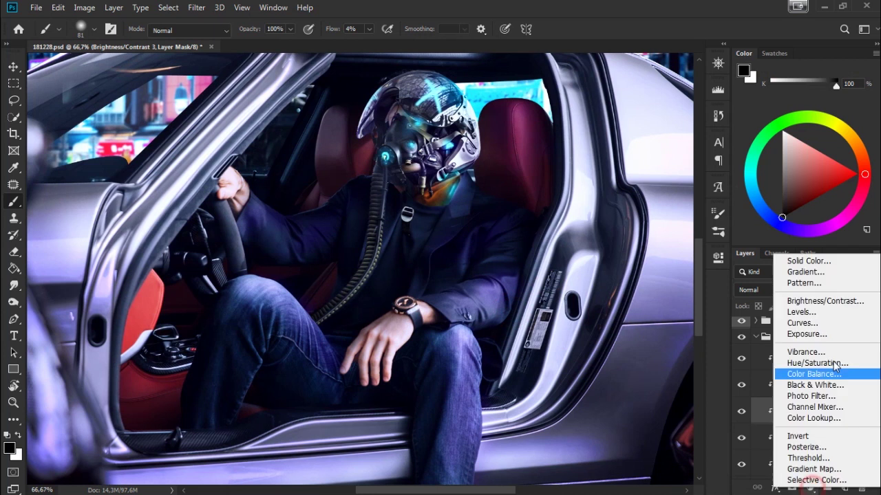
pyautogui.click(836, 299)
pyautogui.moveTo(621, 327)
pyautogui.mouseDown()
pyautogui.moveTo(629, 327)
pyautogui.moveTo(620, 328)
pyautogui.mouseUp()
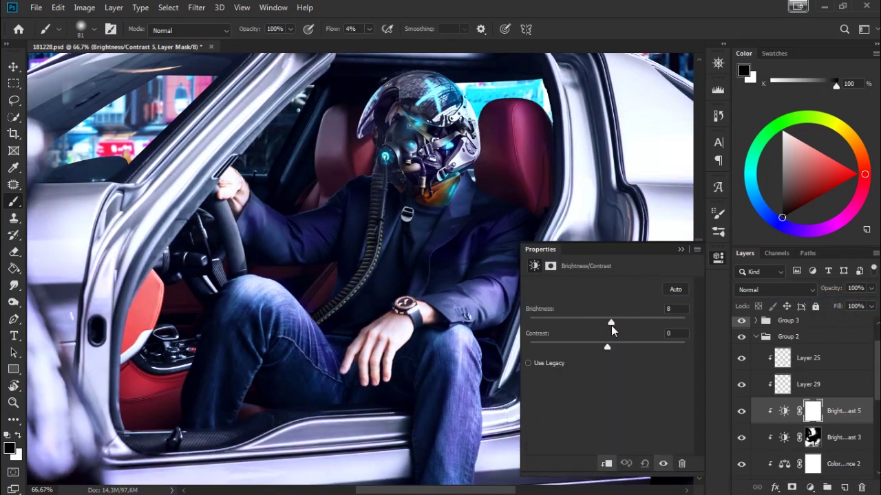
pyautogui.moveTo(638, 198); pyautogui.dragTo(588, 210)
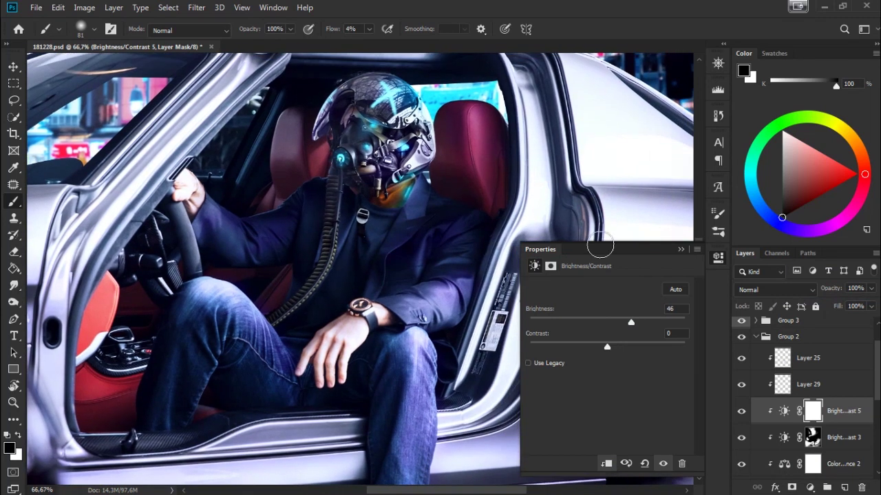
pyautogui.moveTo(617, 328); pyautogui.dragTo(637, 328)
# Step: Fill the adjustment mask black, then set up a white 177 px brush at full flow
pyautogui.click(13, 268)
pyautogui.hotkey('shift', 'g')
pyautogui.click(102, 296)
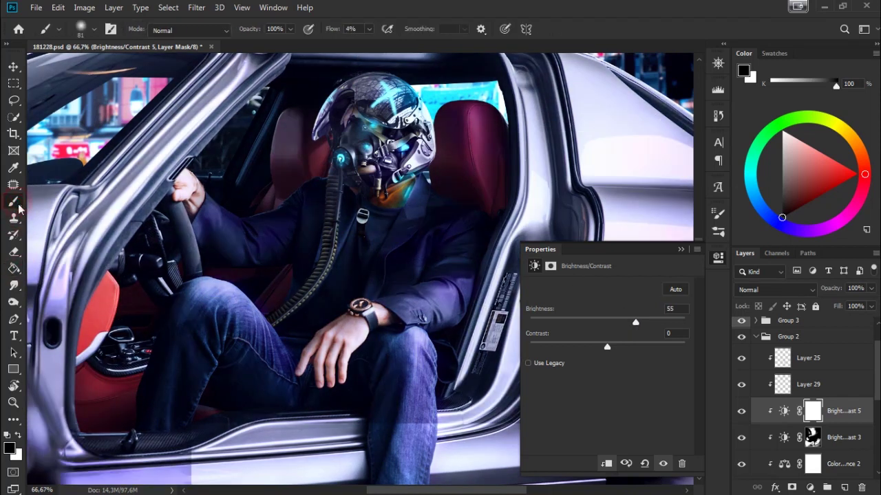
pyautogui.press('b')
pyautogui.press('x')
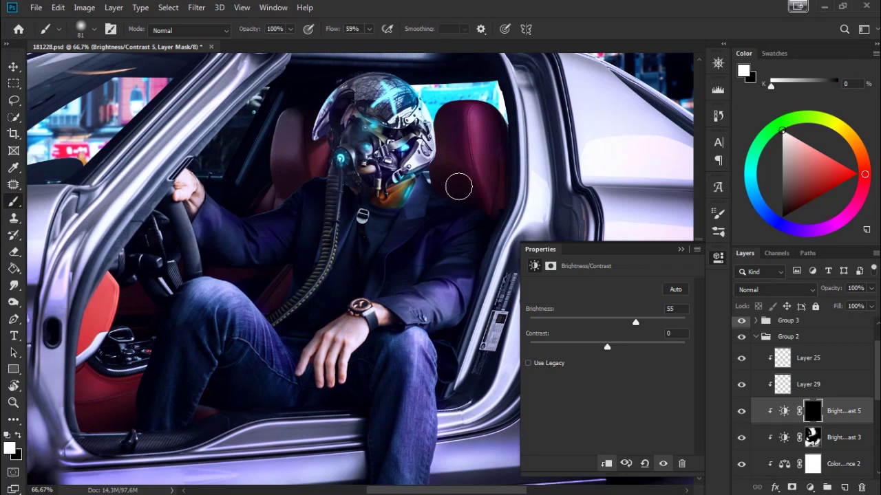
pyautogui.rightClick(460, 185)
pyautogui.write('177')
pyautogui.press('Return')
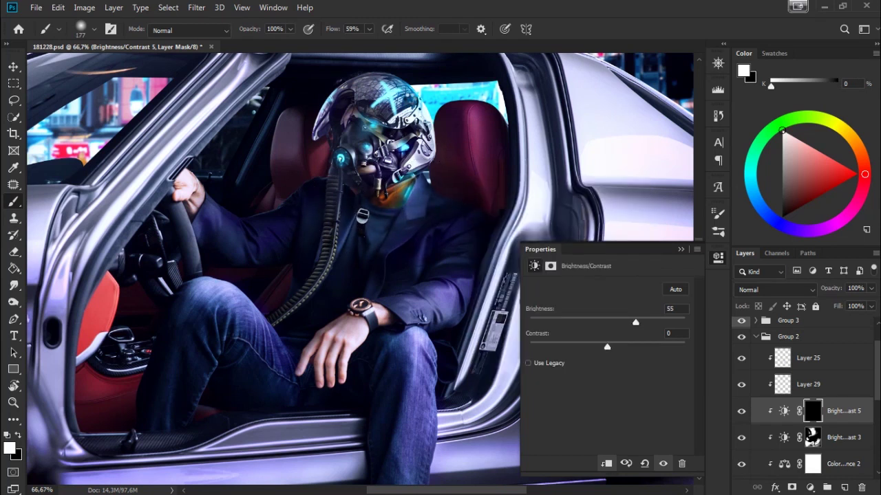
pyautogui.hotkey('shift', '0')
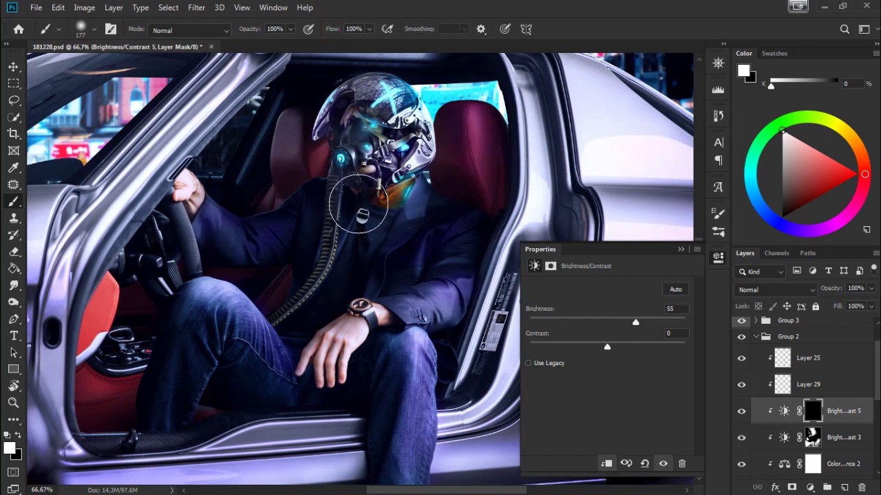
# Step: Paint white into the mask to reveal the brightening on the man's chest
pyautogui.moveTo(440, 186); pyautogui.dragTo(448, 198)
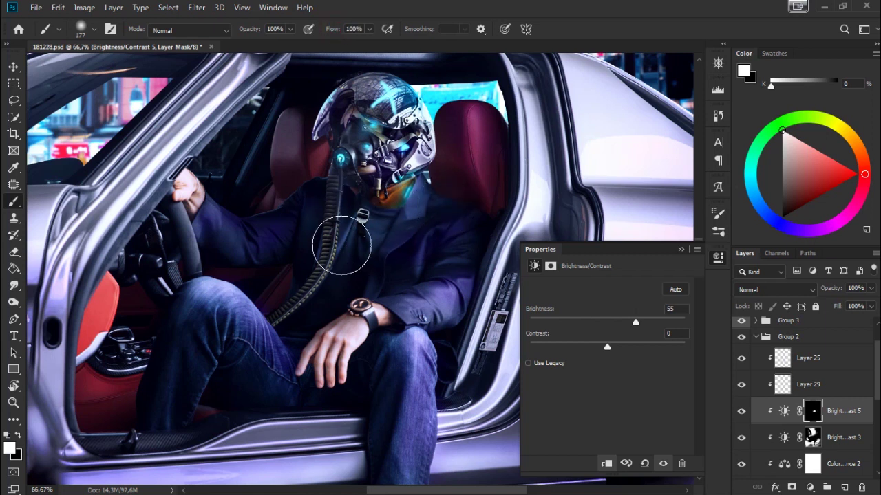
pyautogui.scroll(-2, 491, 186)
pyautogui.hscroll(3, 491, 187)
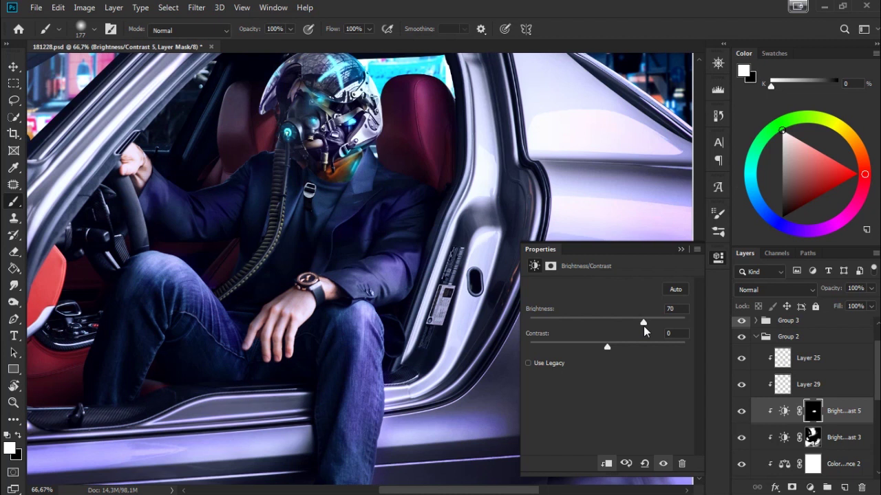
pyautogui.moveTo(607, 346); pyautogui.dragTo(613, 350)
# Step: Compare the adjustment off and on, reframe the whole composite, and collapse Group 2
pyautogui.click(664, 463)
pyautogui.click(681, 249)
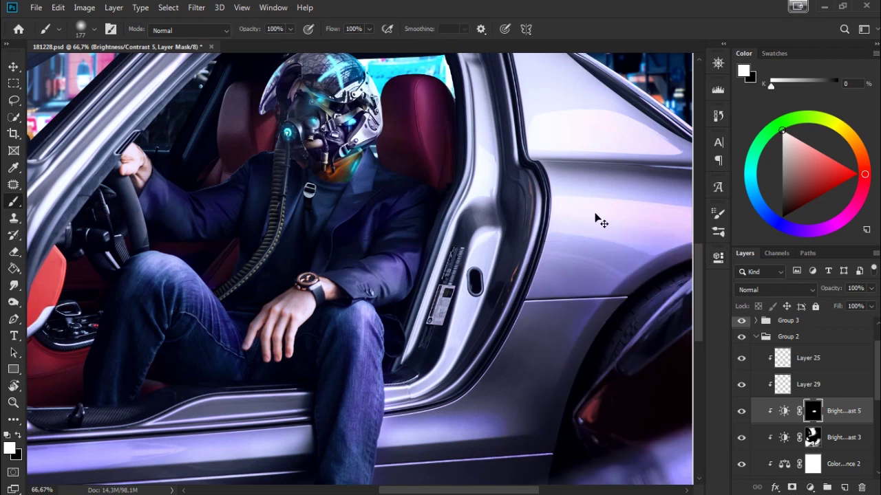
pyautogui.hotkey('ctrl', '-')
pyautogui.hotkey('ctrl', '-')
pyautogui.hotkey('ctrl', '+')
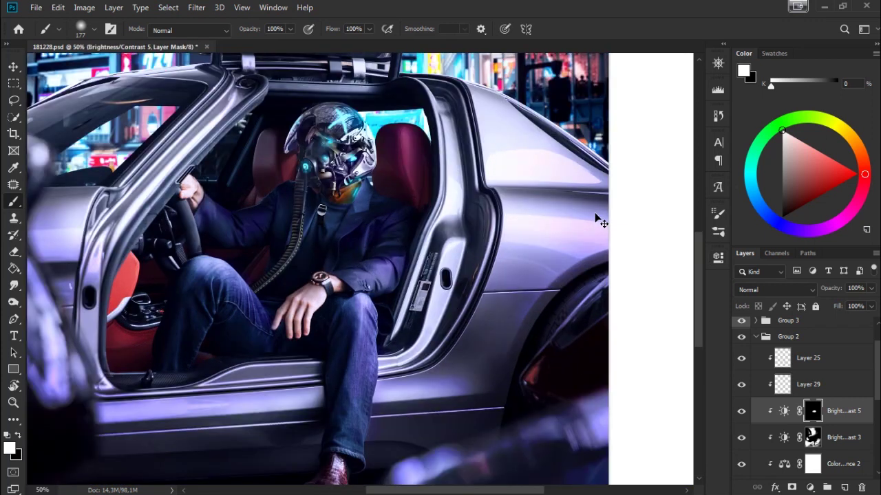
pyautogui.moveTo(595, 214); pyautogui.dragTo(764, 339)
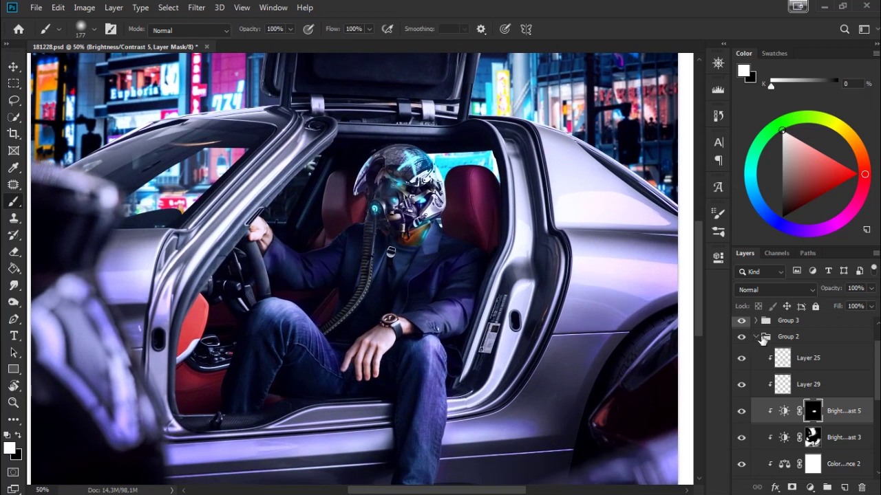
pyautogui.click(764, 338)
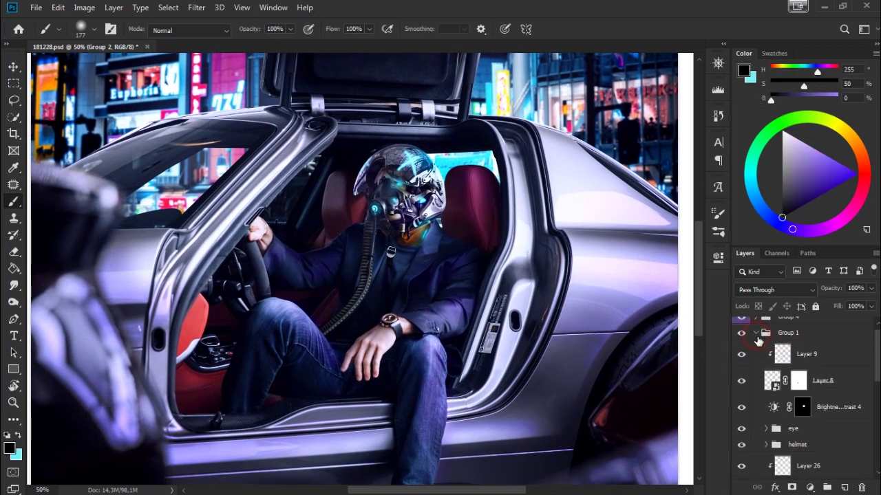
# Step: Hide Layer 8 and paint faint strokes along the hose on Layer 9
pyautogui.click(742, 382)
pyautogui.click(757, 356)
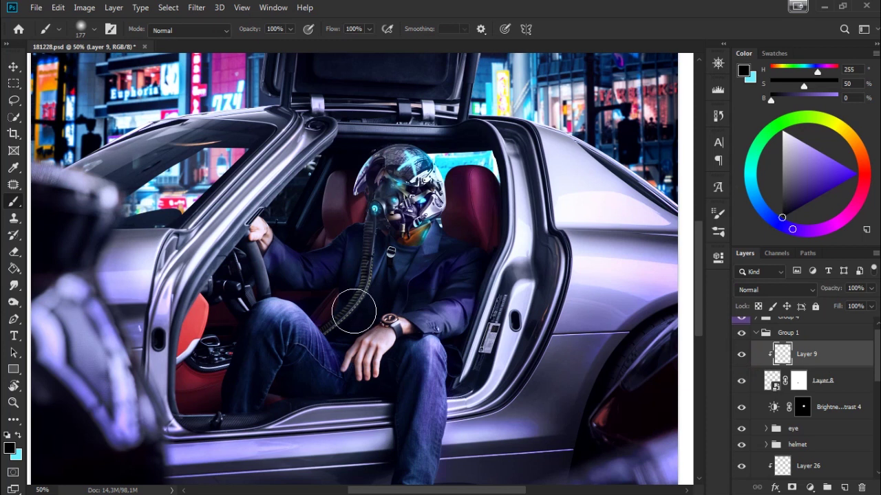
pyautogui.moveTo(349, 328); pyautogui.dragTo(352, 307)
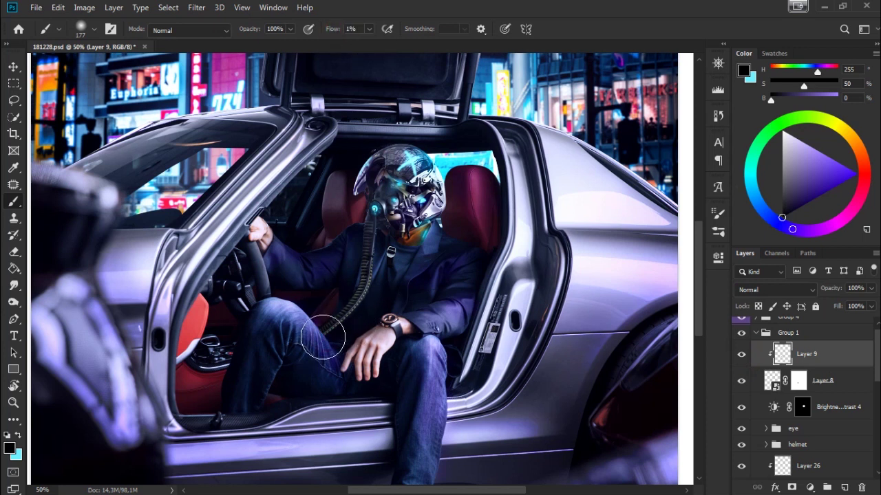
pyautogui.moveTo(352, 308); pyautogui.dragTo(348, 324)
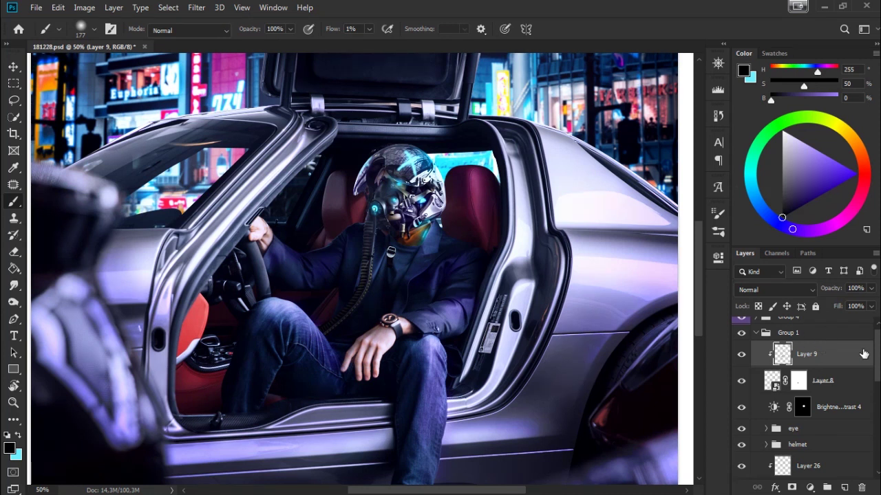
# Step: Collapse Group 1, expand Group 5 and toggle its visibility to compare
pyautogui.click(757, 334)
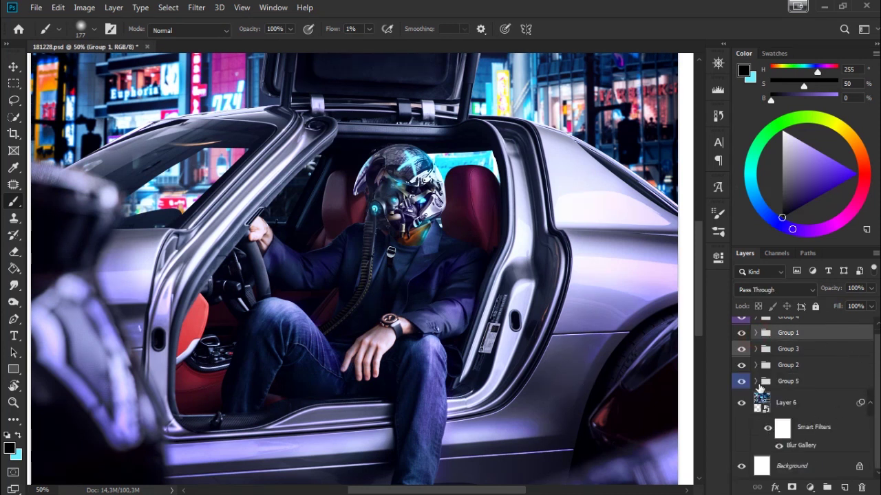
pyautogui.click(757, 382)
pyautogui.click(742, 382)
pyautogui.click(742, 383)
pyautogui.click(741, 382)
pyautogui.scroll(-3, 851, 415)
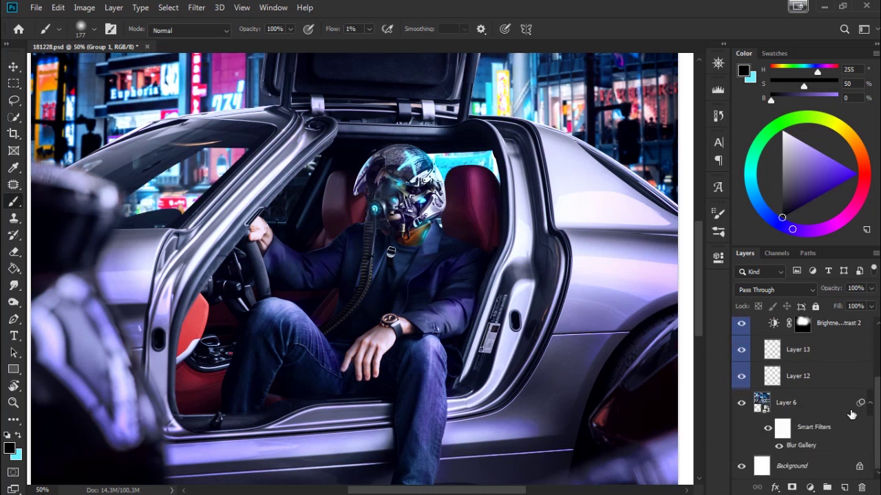
# Step: On a new layer above Layer 6, darken the red headrest with a 180 px, 15% flow brush
pyautogui.click(826, 403)
pyautogui.hotkey('ctrl', 'shift', 'alt', 'n')
pyautogui.rightClick(547, 200)
pyautogui.moveTo(664, 228); pyautogui.dragTo(680, 228)
pyautogui.click(459, 185)
pyautogui.hotkey('shift', '1')
pyautogui.hotkey('shift', '5')
pyautogui.moveTo(452, 236)
pyautogui.mouseDown()
pyautogui.moveTo(486, 185)
pyautogui.moveTo(494, 199)
pyautogui.moveTo(470, 155)
pyautogui.mouseUp()
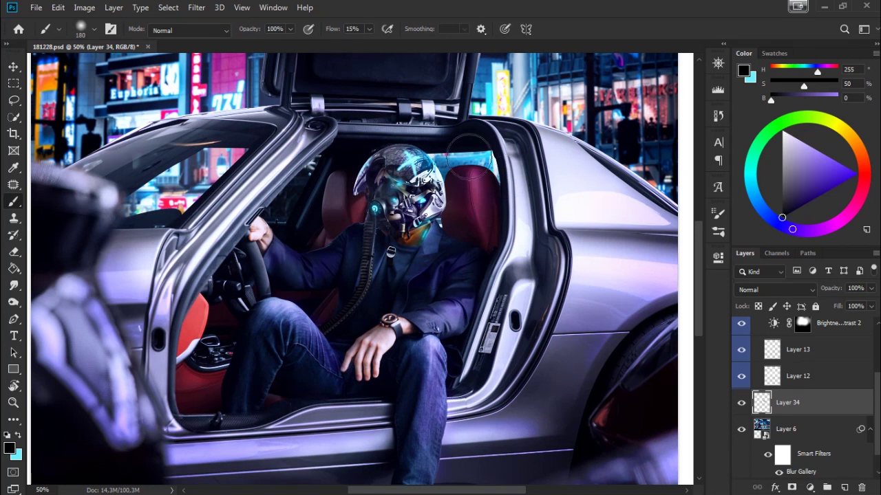
# Step: Scroll down the Layers panel and select Layer 1
pyautogui.scroll(-2, 476, 204)
pyautogui.hscroll(2, 475, 204)
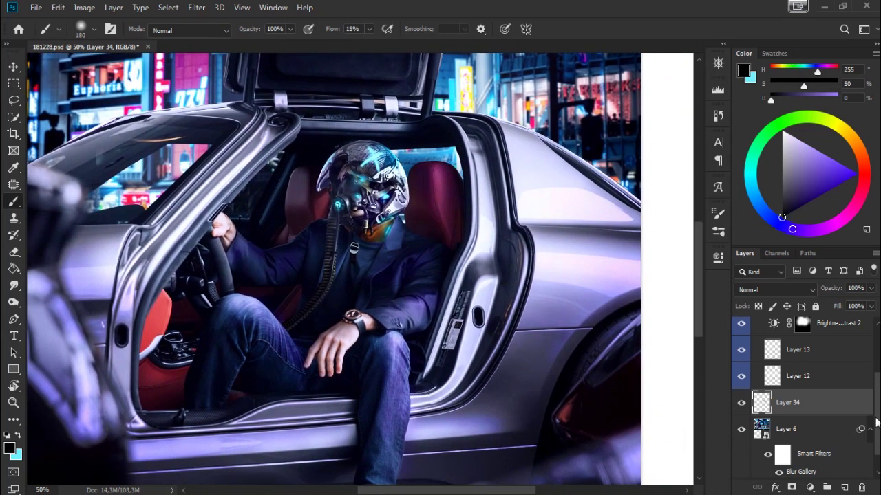
pyautogui.moveTo(877, 424); pyautogui.dragTo(878, 393)
pyautogui.scroll(-3, 796, 389)
pyautogui.click(796, 419)
# Step: Add clipped Layer 35 and move it above the brightness and colour adjustments
pyautogui.hotkey('ctrl', 'shift', 'alt', 'n')
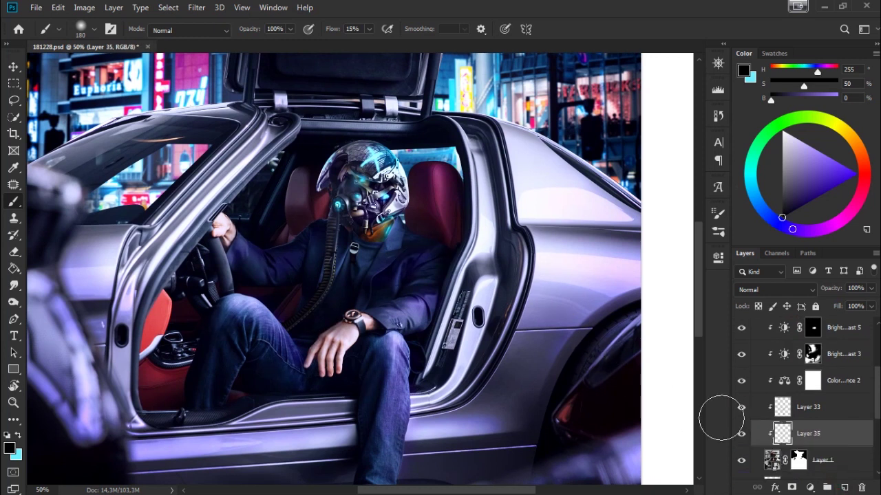
pyautogui.moveTo(816, 432); pyautogui.dragTo(758, 394)
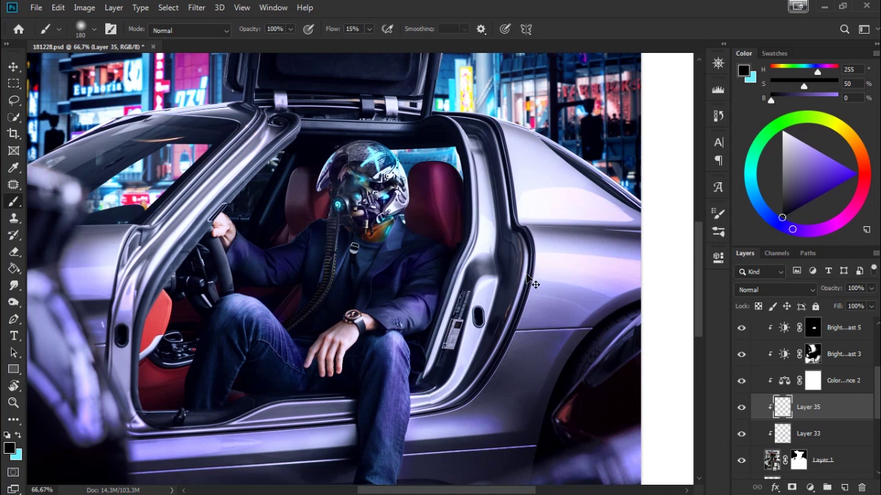
pyautogui.hotkey('ctrl', '+')
pyautogui.moveTo(824, 401); pyautogui.dragTo(743, 338)
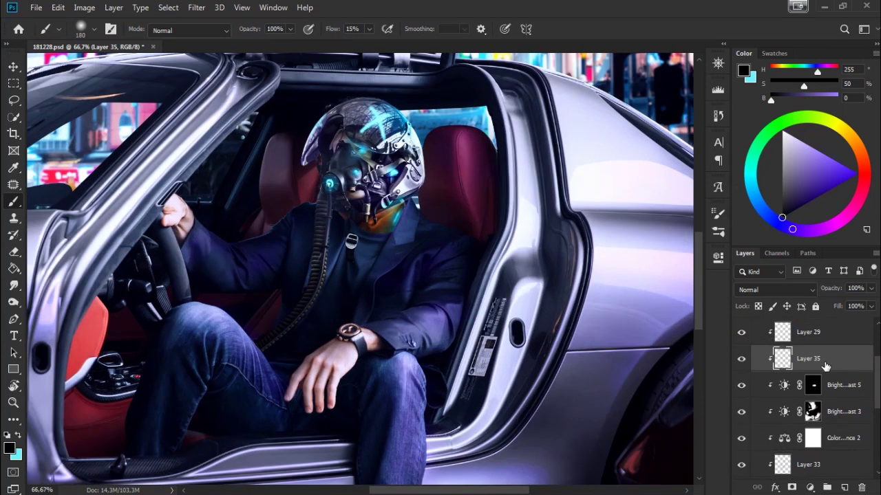
# Step: Make cyan the paint colour, zoom to 100% on the man, and set a 16 px brush
pyautogui.press('x')
pyautogui.hotkey('ctrl', '+')
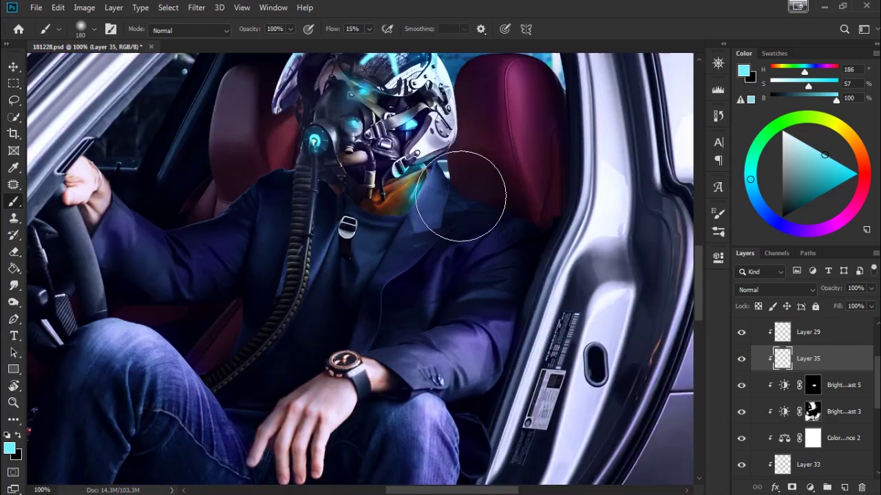
pyautogui.hscroll(3, 606, 236)
pyautogui.scroll(3, 393, 196)
pyautogui.rightClick(393, 193)
pyautogui.write('10')
pyautogui.moveTo(479, 194); pyautogui.dragTo(483, 194)
pyautogui.press('Return')
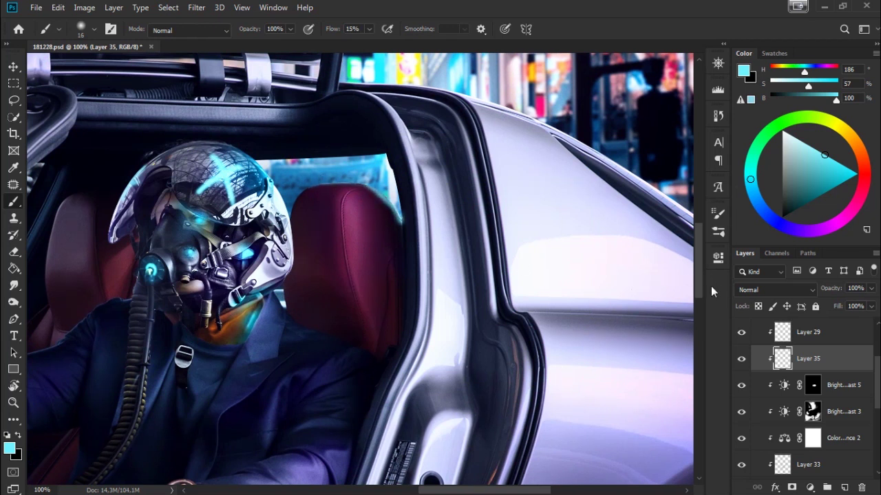
pyautogui.click(774, 290)
# Step: Set Layer 35 to Overlay and the brush to 55 px at 41% flow
pyautogui.click(757, 305)
pyautogui.rightClick(509, 210)
pyautogui.moveTo(582, 239); pyautogui.dragTo(597, 241)
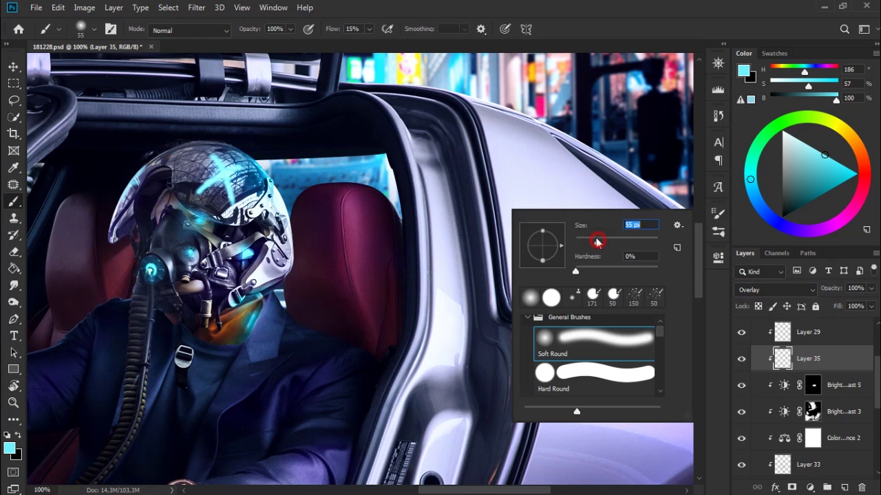
pyautogui.press('Return')
pyautogui.hotkey('shift', '4')
pyautogui.hotkey('shift', '1')
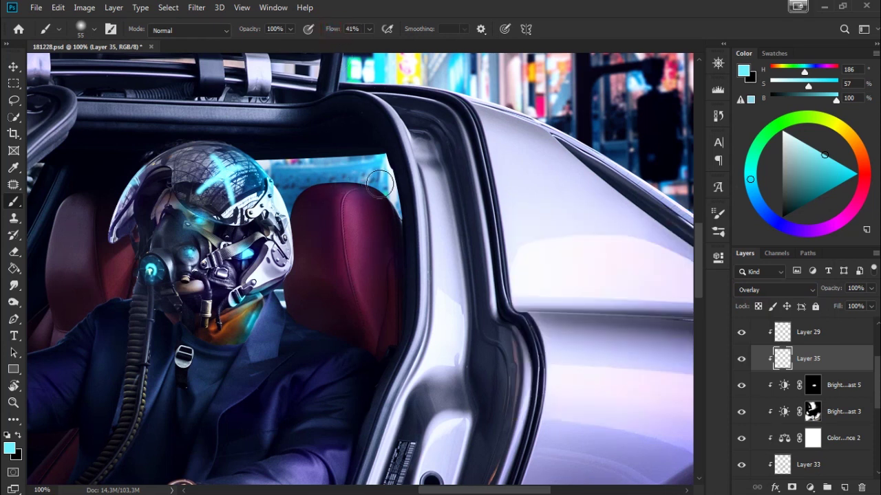
# Step: Paint a white glow along the inner door pillar, then pick light cyan
pyautogui.press('x')
pyautogui.keyDown('alt'); pyautogui.click(416, 170); pyautogui.keyUp('alt')
pyautogui.moveTo(416, 171); pyautogui.dragTo(390, 171)
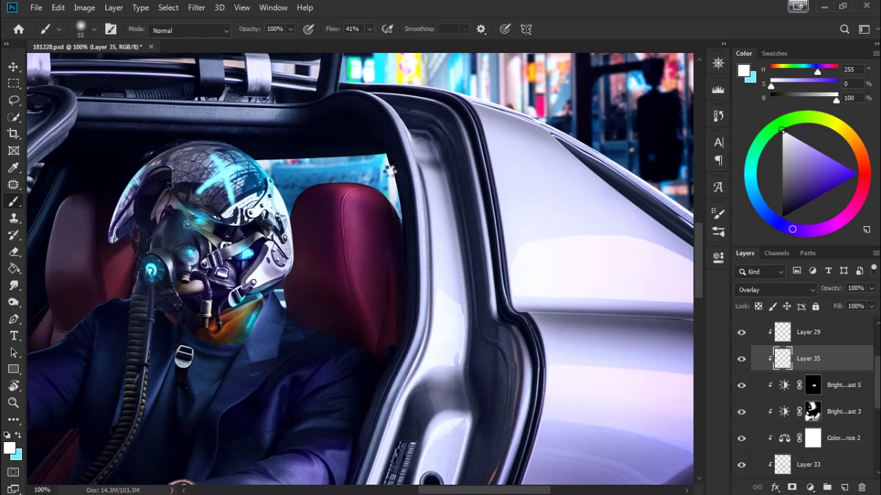
pyautogui.keyDown('alt'); pyautogui.click(371, 182); pyautogui.keyUp('alt')
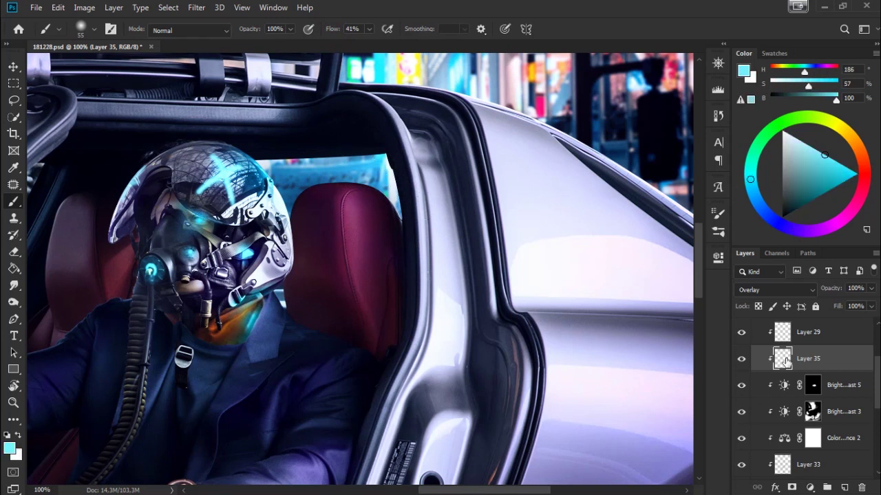
# Step: Shrink the brush to 31 px and add Layer 36 in Overlay mode above Layer 35
pyautogui.click(770, 290)
pyautogui.click(757, 473)
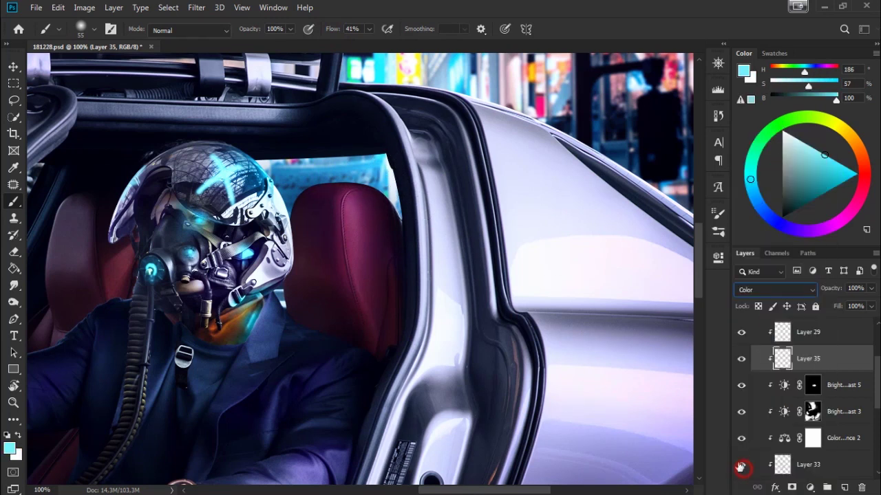
pyautogui.rightClick(417, 185)
pyautogui.moveTo(493, 221); pyautogui.dragTo(489, 221)
pyautogui.click(844, 487)
pyautogui.click(775, 289)
pyautogui.click(757, 311)
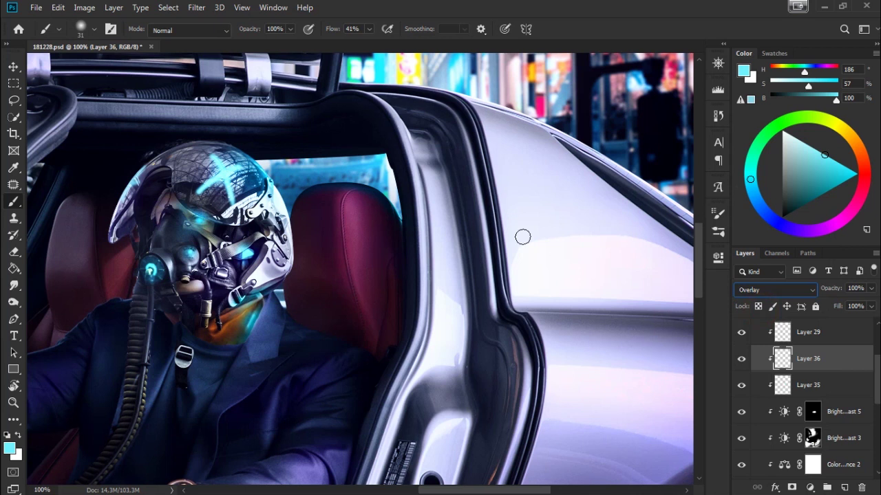
# Step: Make cyan the paint colour with a 62 px Soft Round brush
pyautogui.press('x')
pyautogui.rightClick(429, 202)
pyautogui.press('Return')
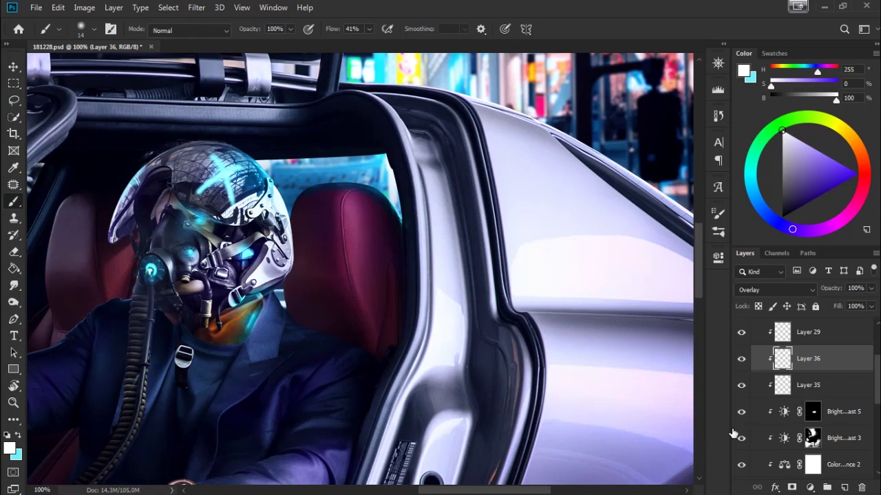
pyautogui.keyDown('alt'); pyautogui.click(654, 337); pyautogui.keyUp('alt')
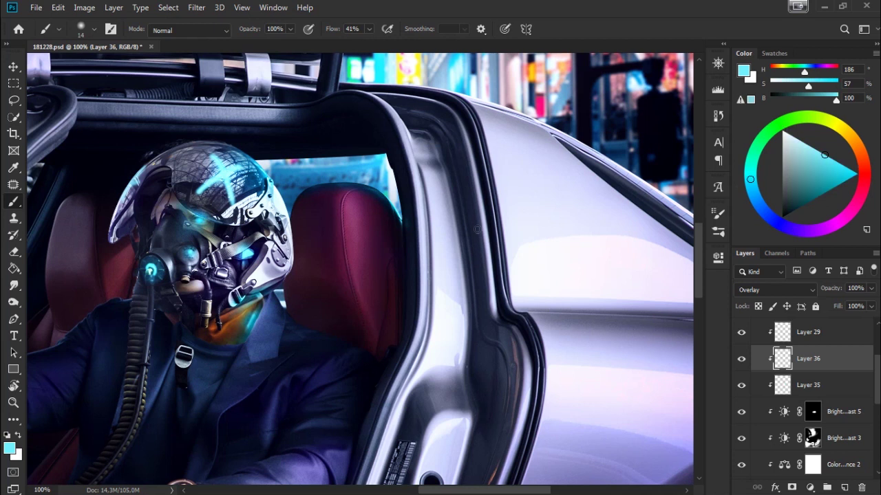
pyautogui.rightClick(555, 245)
pyautogui.moveTo(544, 253); pyautogui.dragTo(564, 254)
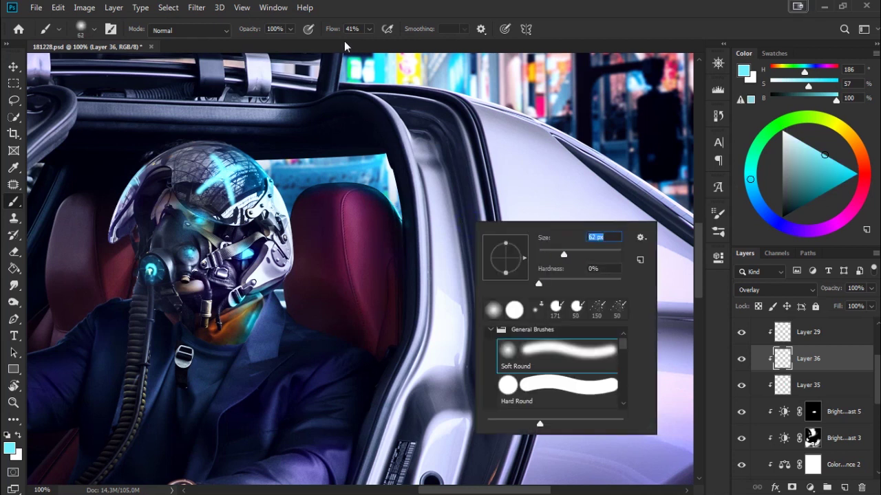
pyautogui.press('Return')
# Step: Lower the brush flow to 5%, then 11%, and add a new Normal layer, Layer 37
pyautogui.hotkey('shift', '0')
pyautogui.hotkey('shift', '5')
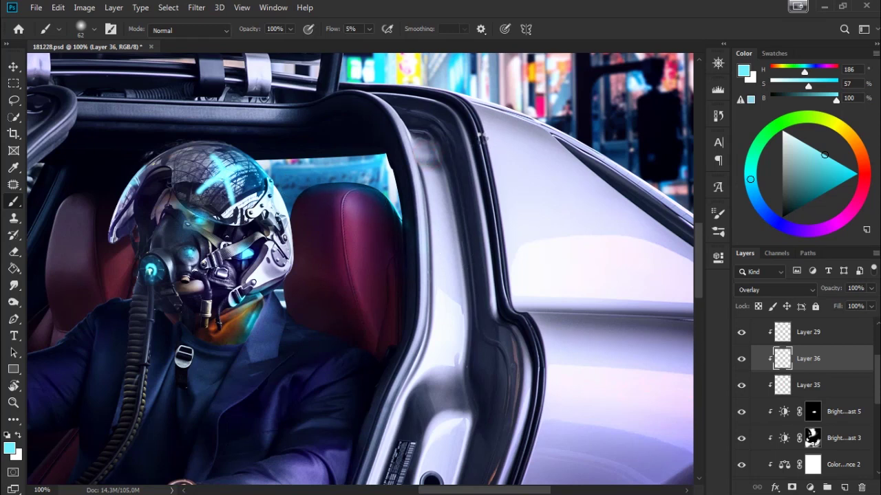
pyautogui.hotkey('shift', '1')
pyautogui.hotkey('shift', '1')
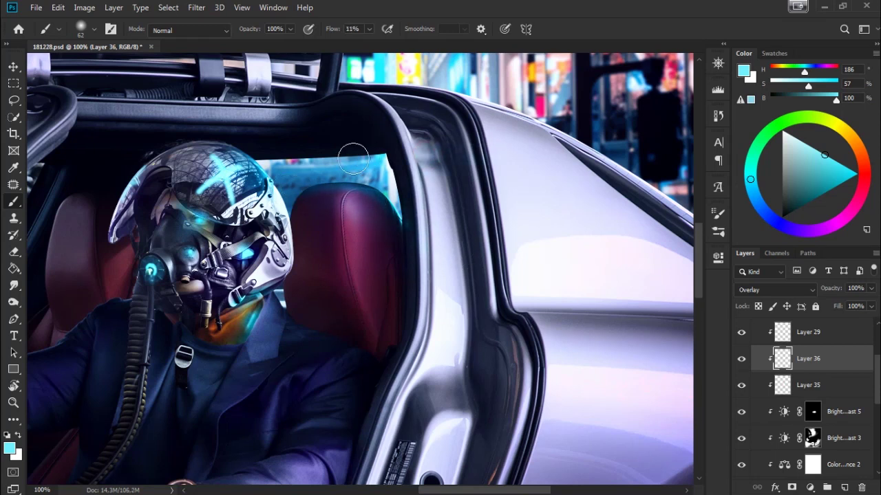
pyautogui.click(844, 487)
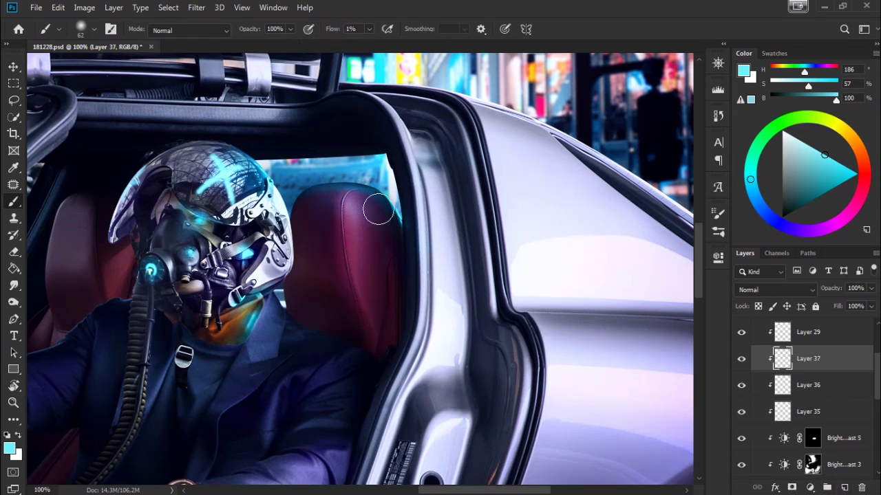
# Step: Brush faint cyan glow along the right and top edges of the window above the headrest
pyautogui.moveTo(374, 197); pyautogui.dragTo(393, 232)
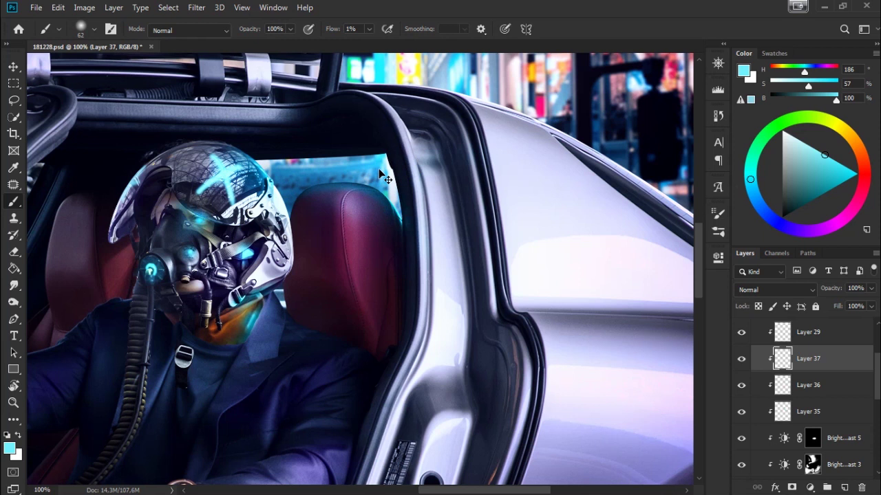
pyautogui.moveTo(377, 150)
pyautogui.mouseDown()
pyautogui.moveTo(340, 159)
pyautogui.moveTo(381, 155)
pyautogui.mouseUp()
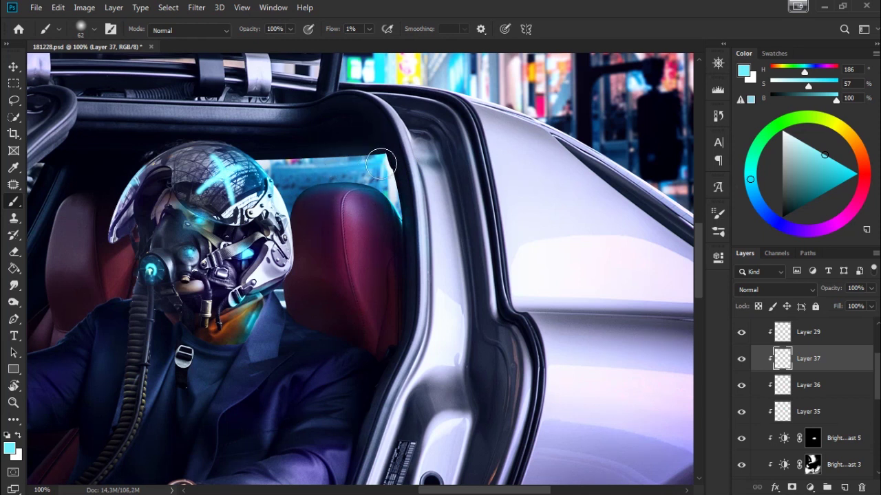
pyautogui.moveTo(379, 155); pyautogui.dragTo(361, 170)
pyautogui.hotkey('ctrl', '0')
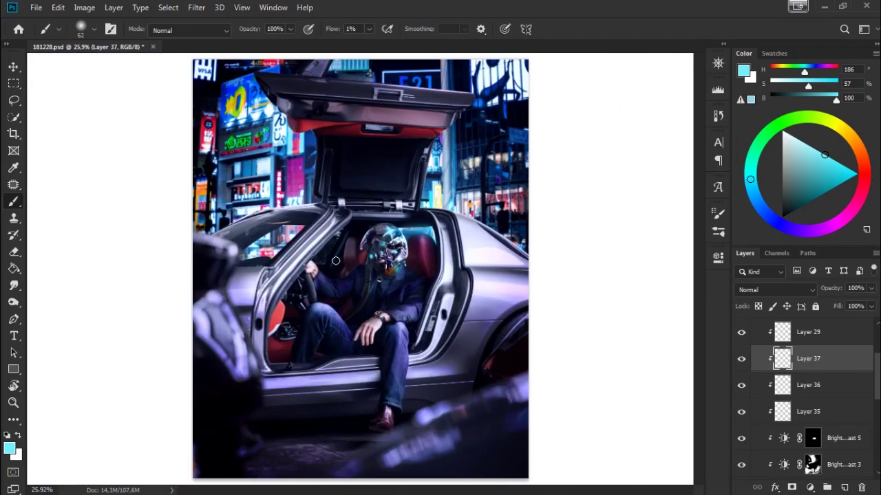
pyautogui.scroll(1, 340, 250)
pyautogui.scroll(1, 344, 249)
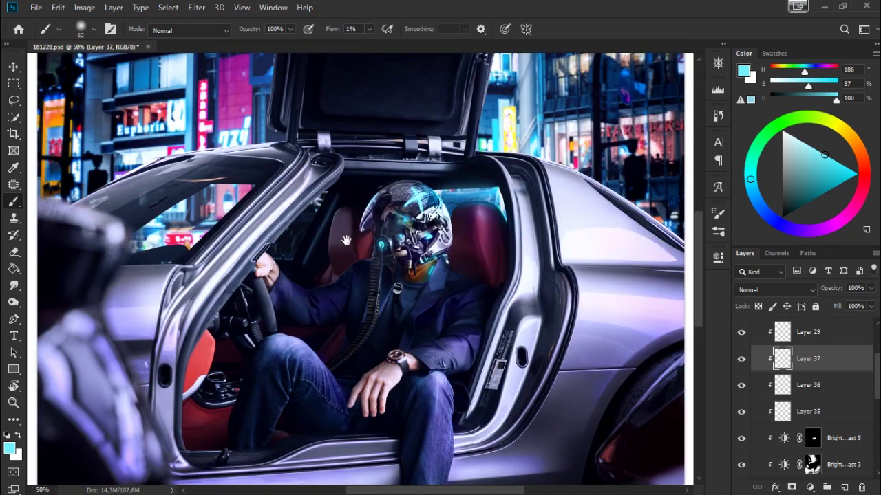
pyautogui.scroll(1, 425, 245)
pyautogui.scroll(2, 425, 245)
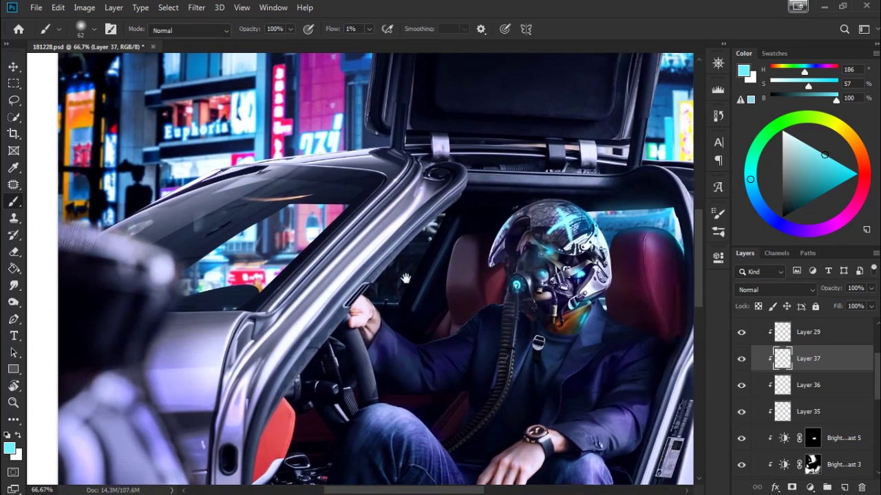
pyautogui.hscroll(-1, 413, 269)
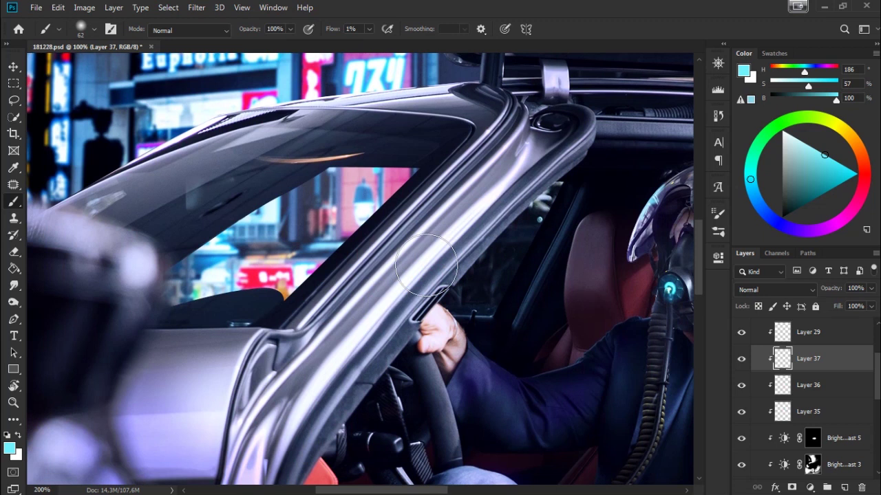
pyautogui.scroll(1, 426, 262)
pyautogui.scroll(1, 429, 264)
pyautogui.scroll(-1, 544, 214)
pyautogui.scroll(-1, 515, 208)
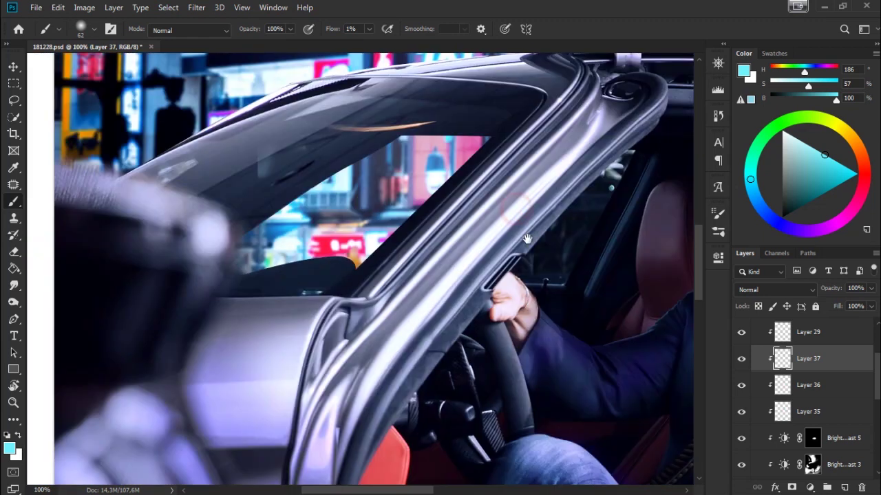
pyautogui.scroll(1, 517, 220)
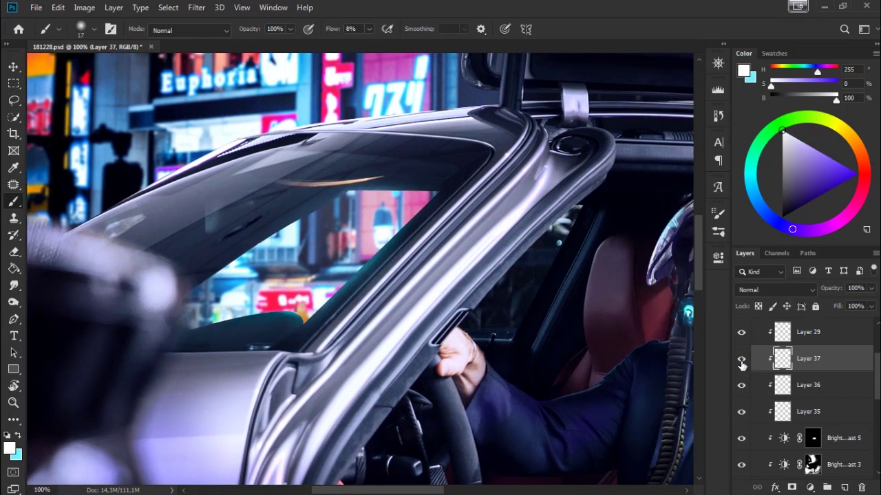
# Step: Zoom out to 50% on the helmeted driver and toggle Layer 29 to compare
pyautogui.hotkey('ctrl', '-')
pyautogui.moveTo(609, 325); pyautogui.dragTo(519, 296)
pyautogui.hotkey('ctrl', '-')
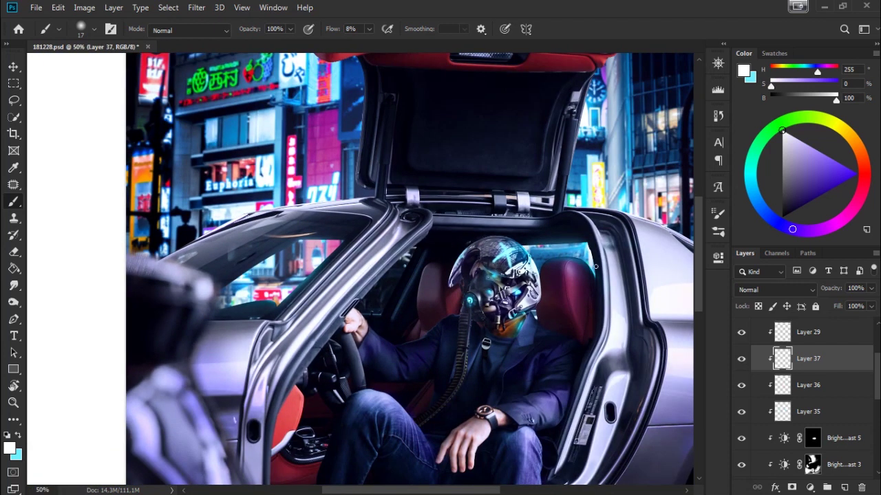
pyautogui.hscroll(1, 565, 278)
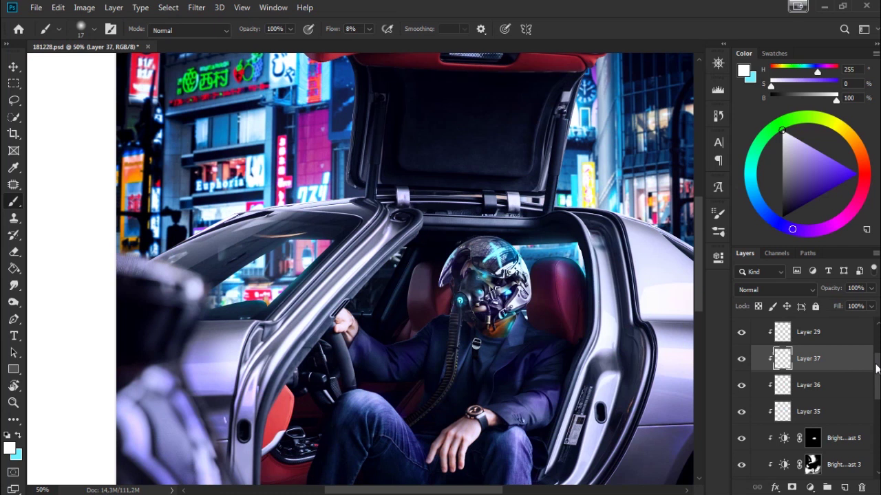
pyautogui.scroll(3, 876, 369)
pyautogui.click(744, 397)
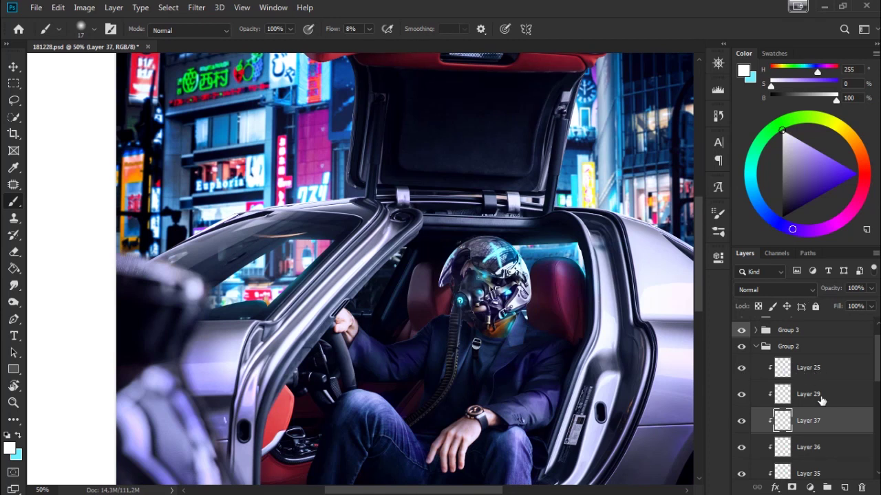
# Step: Select Layer 29 and toggle its visibility off and on to check its effect
pyautogui.click(821, 400)
pyautogui.click(742, 395)
pyautogui.click(741, 395)
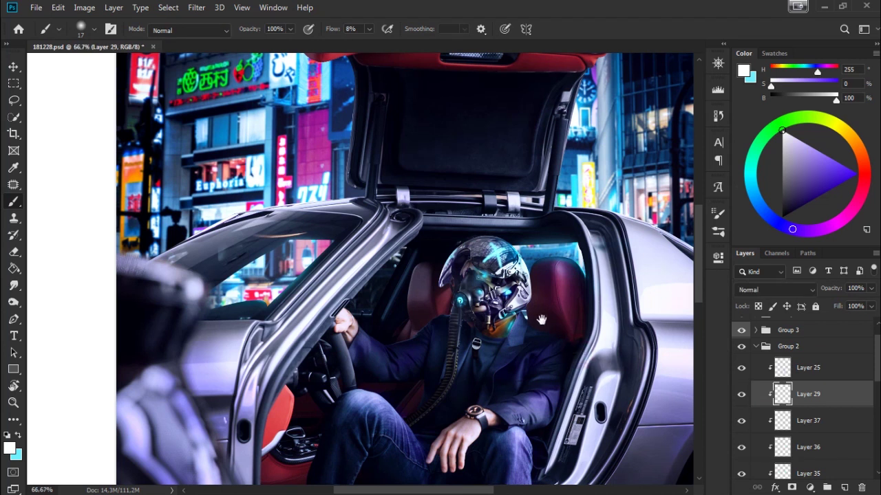
pyautogui.scroll(1, 544, 320)
pyautogui.scroll(1, 544, 321)
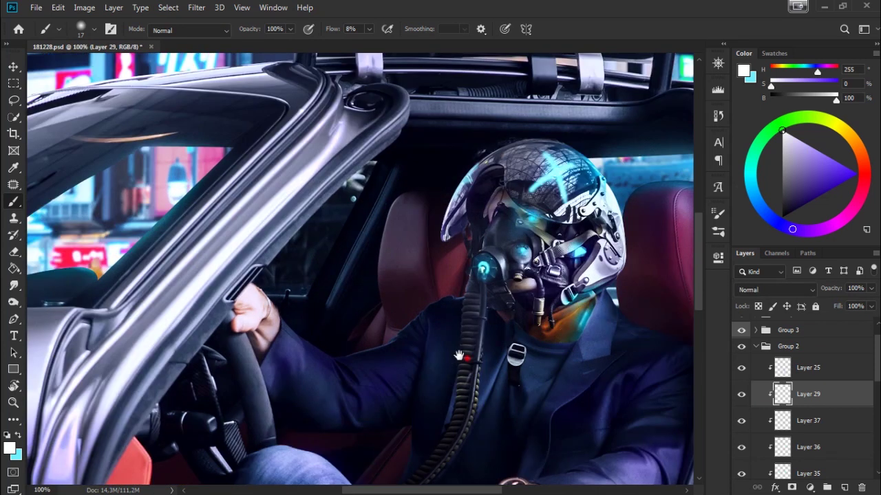
pyautogui.moveTo(459, 356); pyautogui.dragTo(476, 357)
# Step: Paint a soft cyan glow on the driver's shoulder with the brush at 1% flow
pyautogui.press('x')
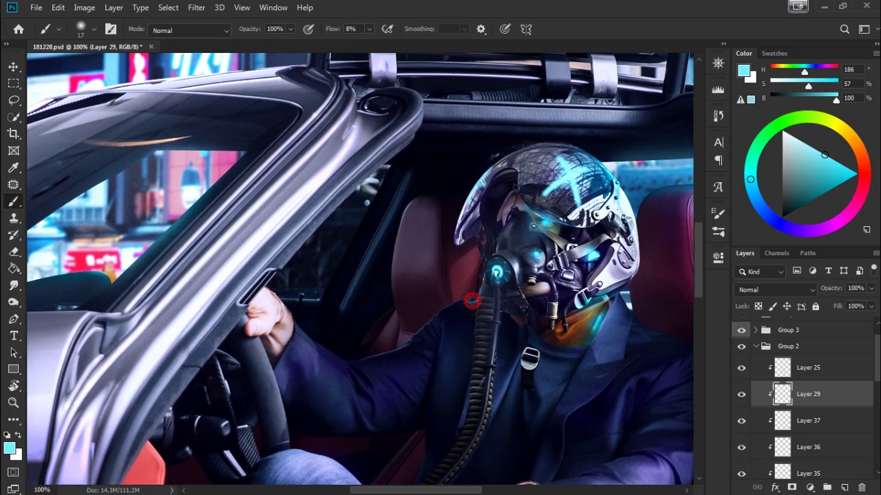
pyautogui.click(457, 300)
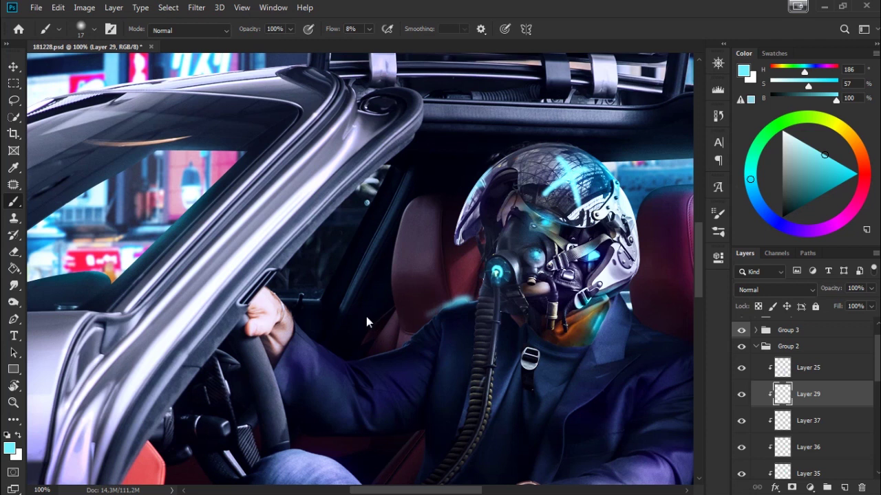
pyautogui.moveTo(334, 29); pyautogui.dragTo(316, 35)
pyautogui.hotkey('ctrl', 'z')
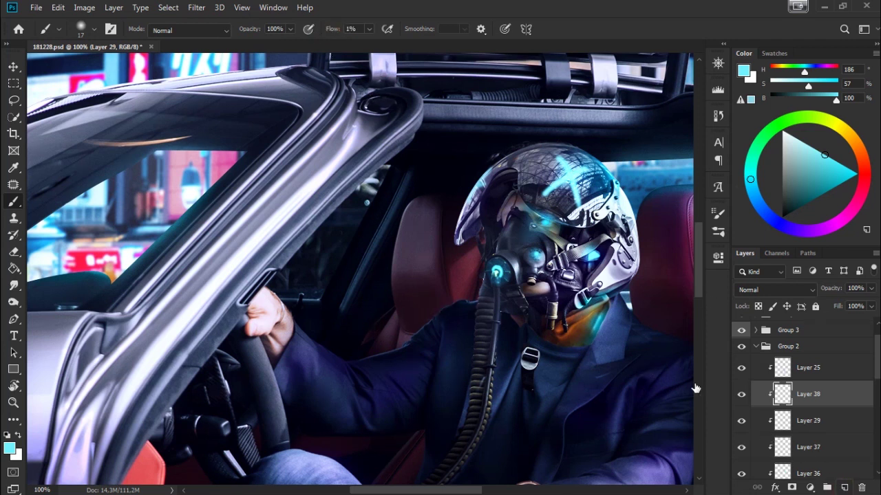
pyautogui.moveTo(469, 300); pyautogui.dragTo(474, 303)
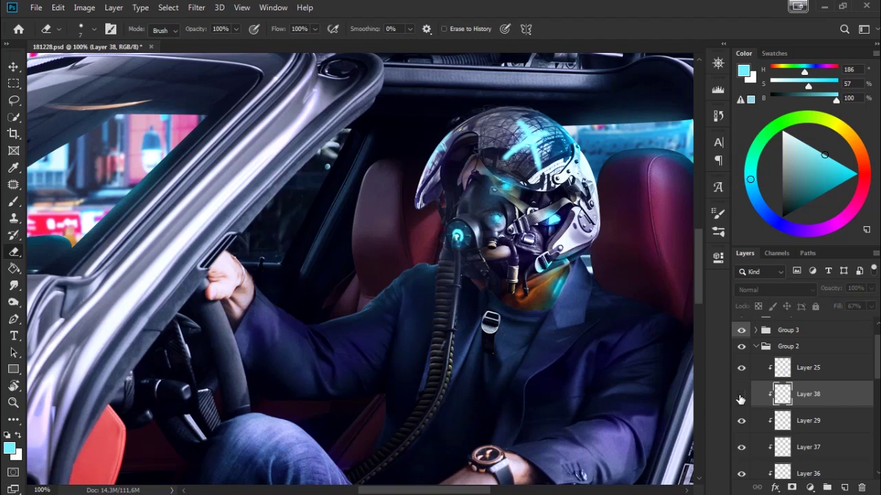
# Step: Add a new Overlay layer above Layer 38 and set white as the brush colour
pyautogui.click(741, 397)
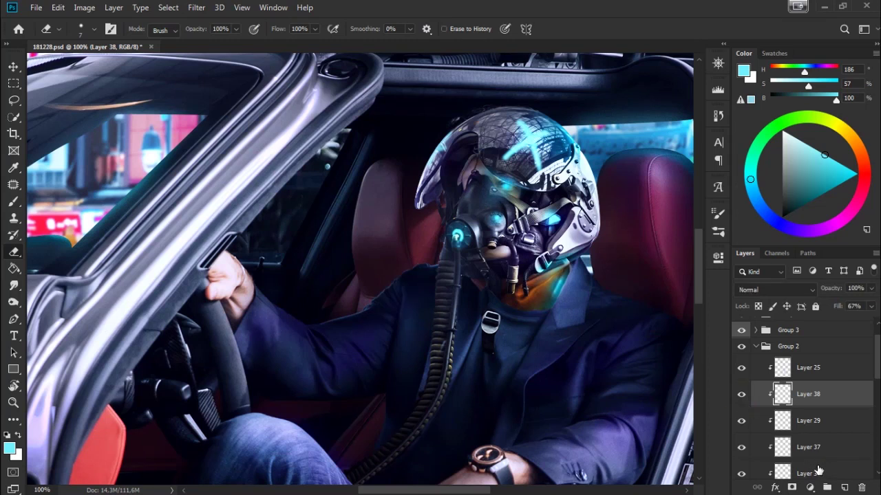
pyautogui.click(844, 487)
pyautogui.click(772, 292)
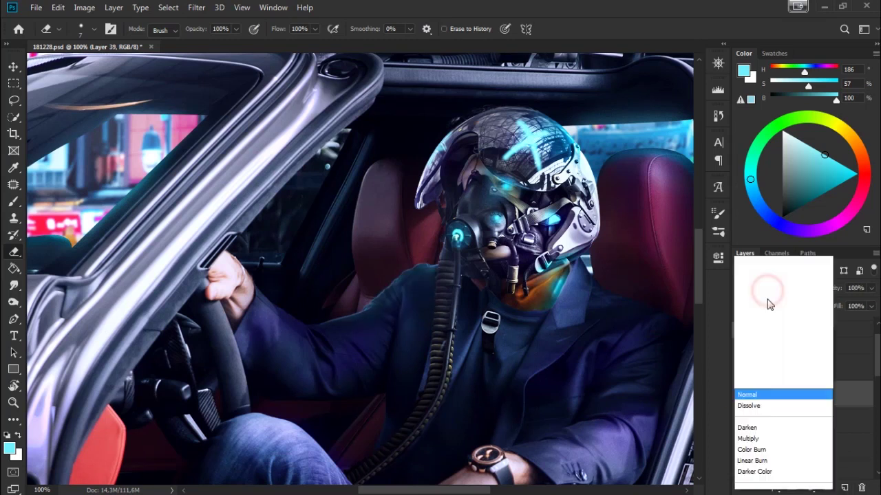
pyautogui.click(762, 308)
pyautogui.click(18, 437)
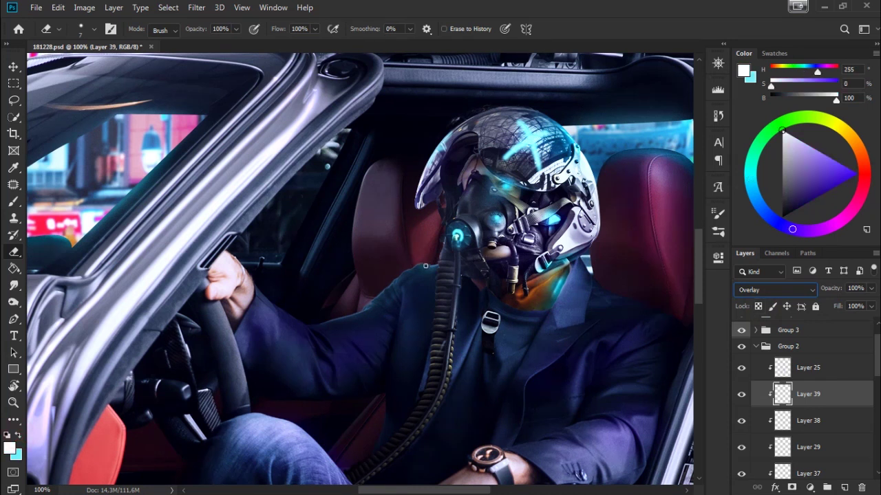
pyautogui.press('b')
# Step: Zoom in on the driver's helmet, then toggle Layer 35 to compare its effect
pyautogui.hotkey('ctrl', '+')
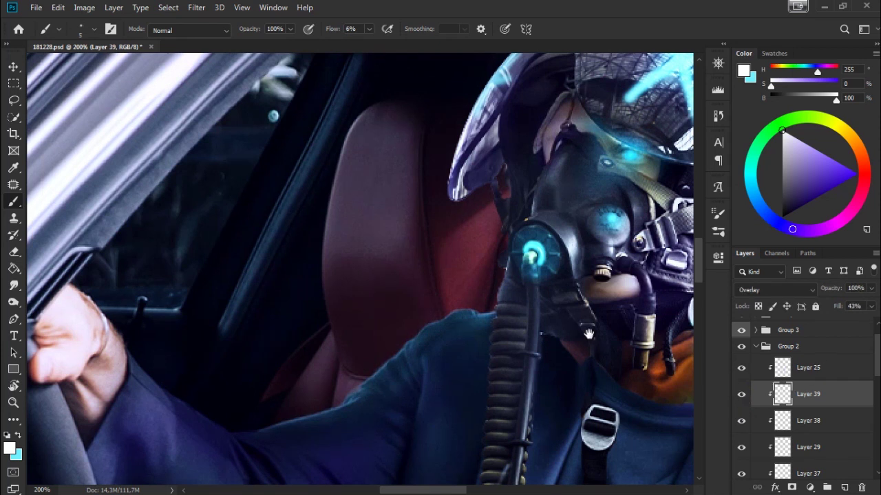
pyautogui.moveTo(589, 334); pyautogui.dragTo(578, 349)
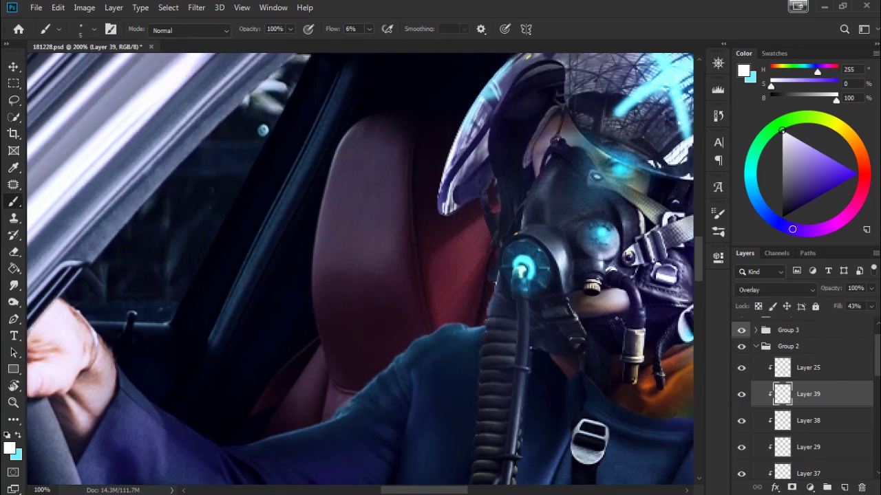
pyautogui.hotkey('ctrl', '-')
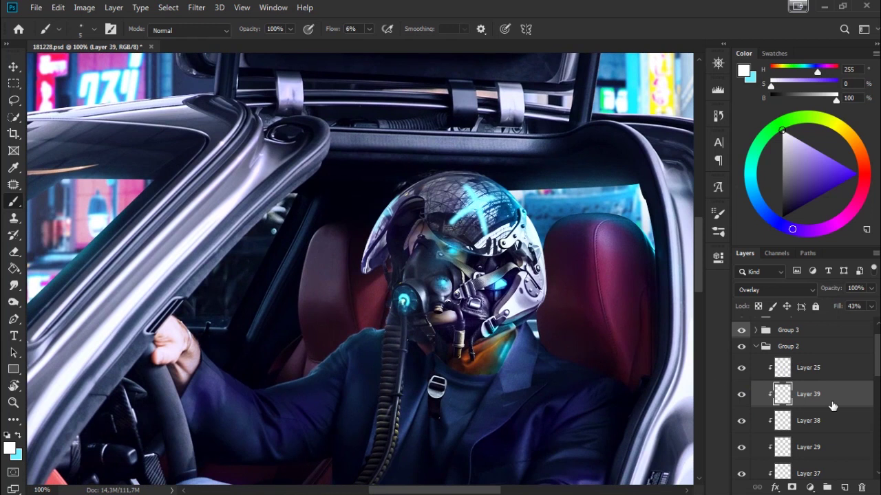
pyautogui.moveTo(873, 372)
pyautogui.mouseDown()
pyautogui.moveTo(876, 399)
pyautogui.moveTo(834, 427)
pyautogui.mouseUp()
pyautogui.click(746, 426)
pyautogui.click(742, 426)
pyautogui.click(743, 426)
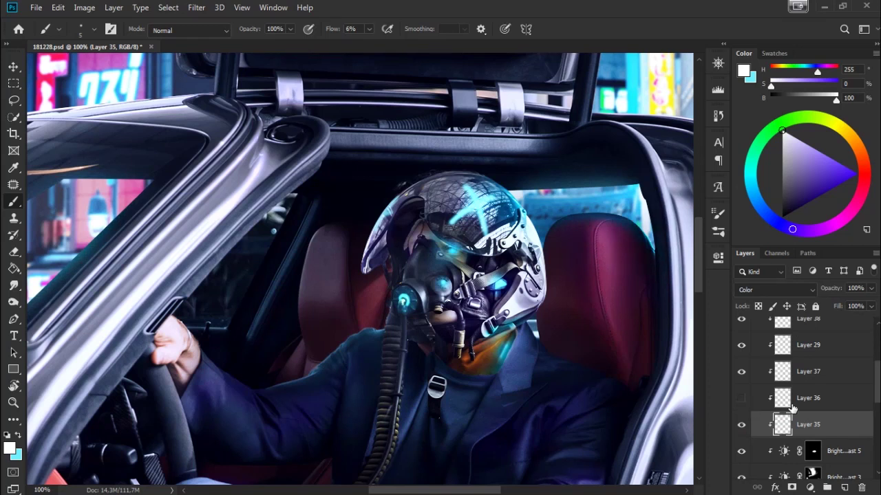
# Step: Pick purple and light cyan paint colours on Layers 36 and 35, checking brush settings
pyautogui.click(819, 405)
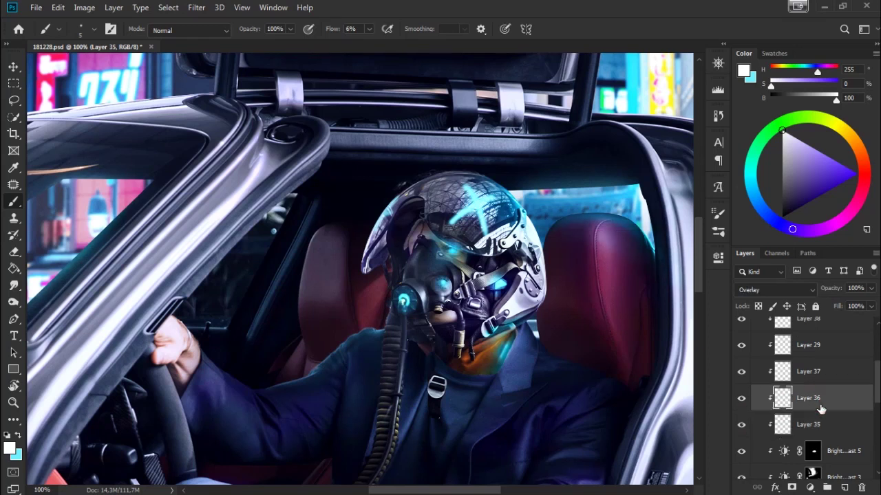
pyautogui.moveTo(821, 170); pyautogui.dragTo(817, 151)
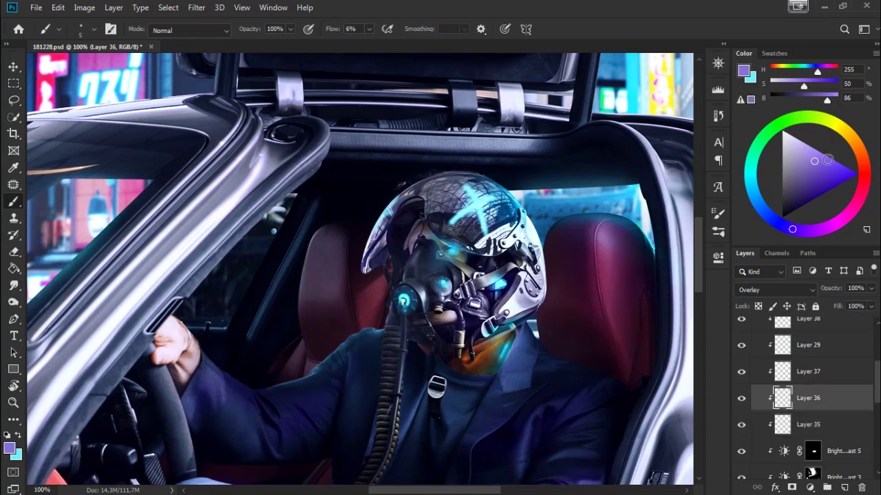
pyautogui.rightClick(385, 285)
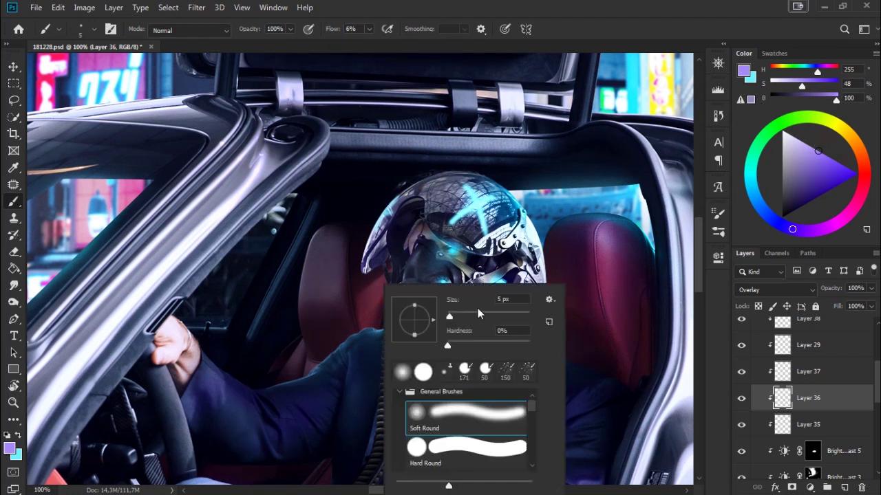
pyautogui.click(378, 279)
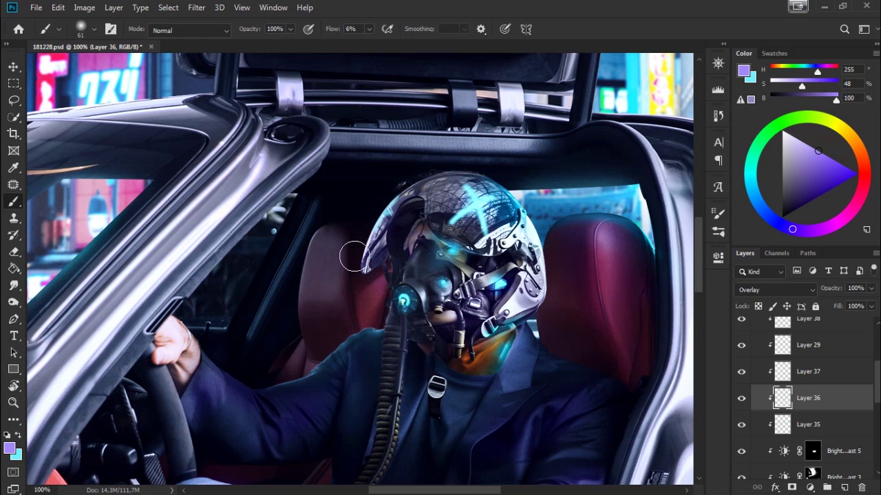
pyautogui.keyDown('alt'); pyautogui.click(386, 294); pyautogui.keyUp('alt')
pyautogui.click(808, 425)
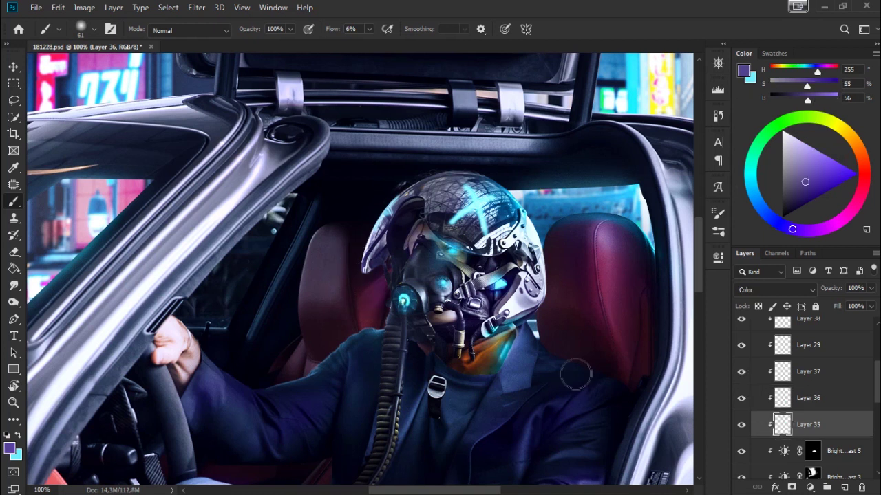
pyautogui.keyDown('alt'); pyautogui.click(461, 316); pyautogui.keyUp('alt')
pyautogui.rightClick(347, 238)
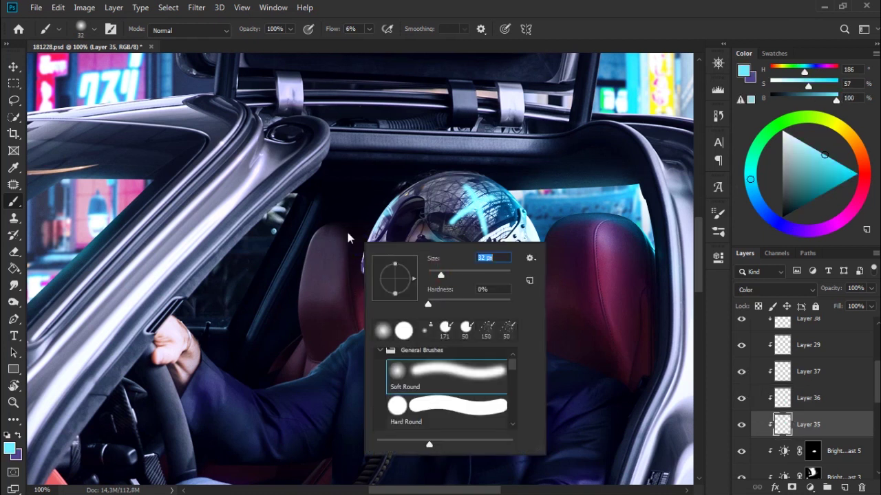
pyautogui.press('Return')
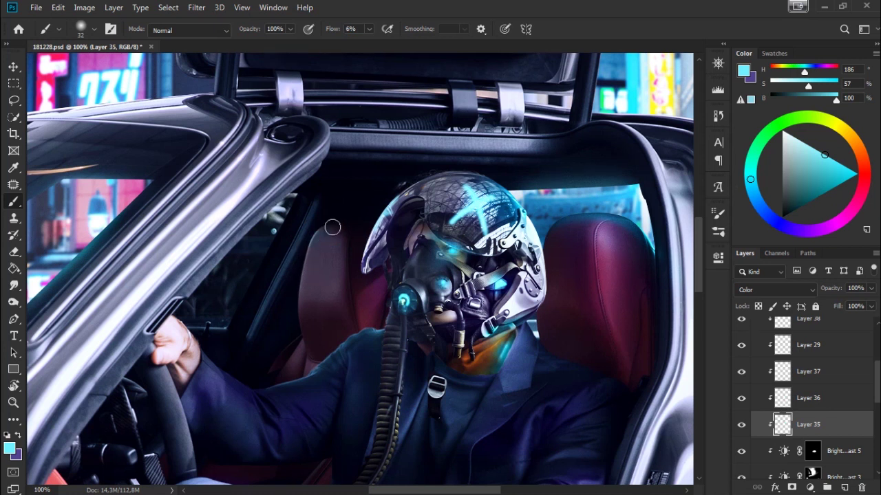
# Step: On Layer 37, brush faint cyan over the seat and window at 55 px, 1% flow
pyautogui.click(822, 373)
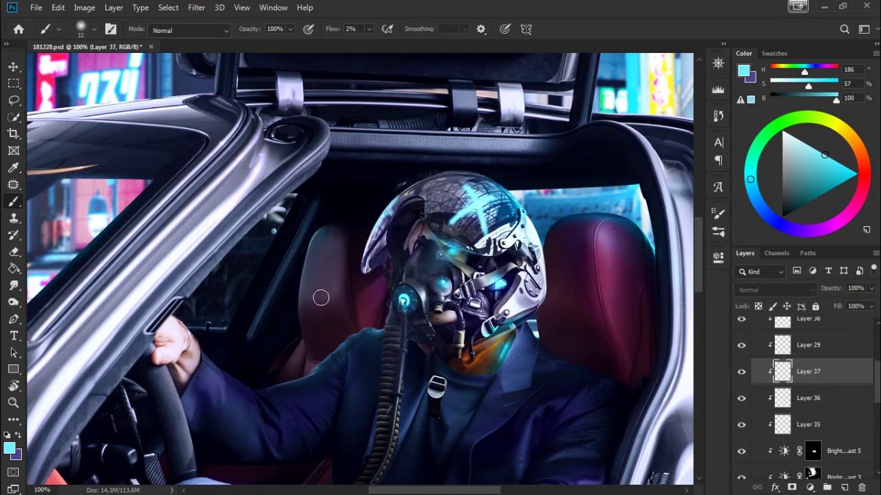
pyautogui.rightClick(369, 238)
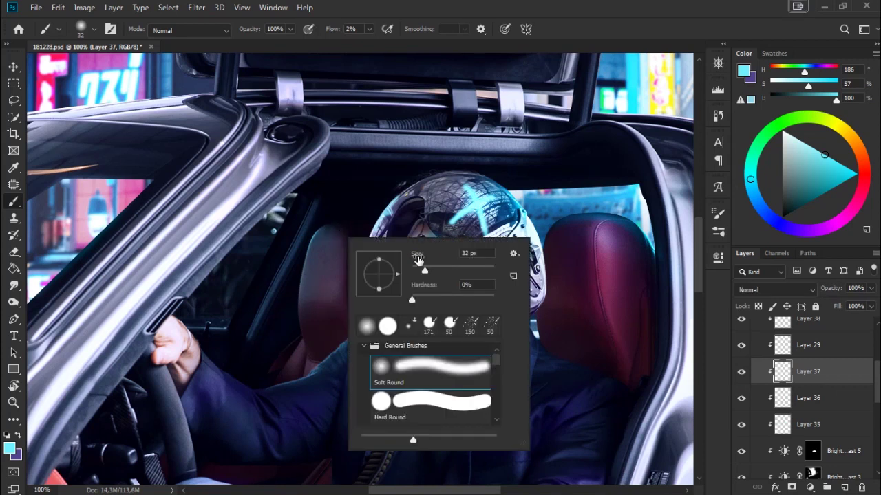
pyautogui.moveTo(427, 271); pyautogui.dragTo(434, 271)
pyautogui.moveTo(320, 38); pyautogui.dragTo(330, 39)
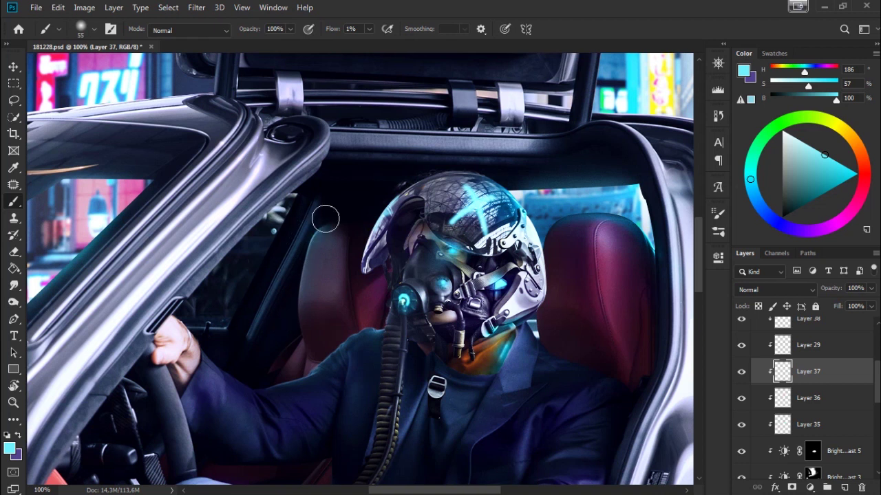
pyautogui.moveTo(326, 232); pyautogui.dragTo(295, 248)
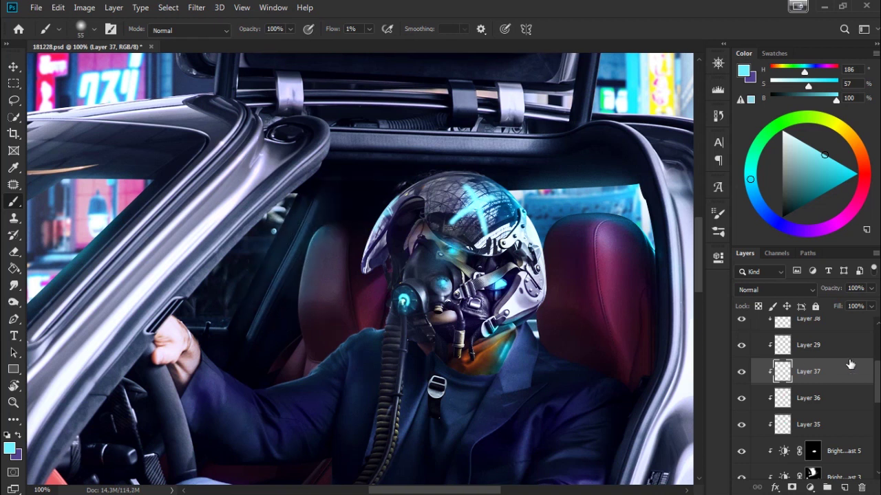
pyautogui.click(762, 354)
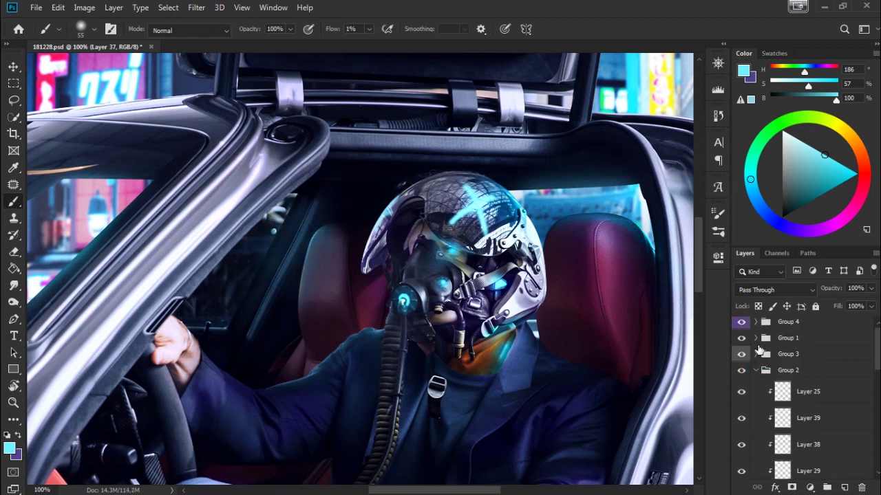
# Step: Add a clipped Overlay Layer 40 in the helmet group with near-black as paint colour
pyautogui.click(757, 354)
pyautogui.click(768, 354)
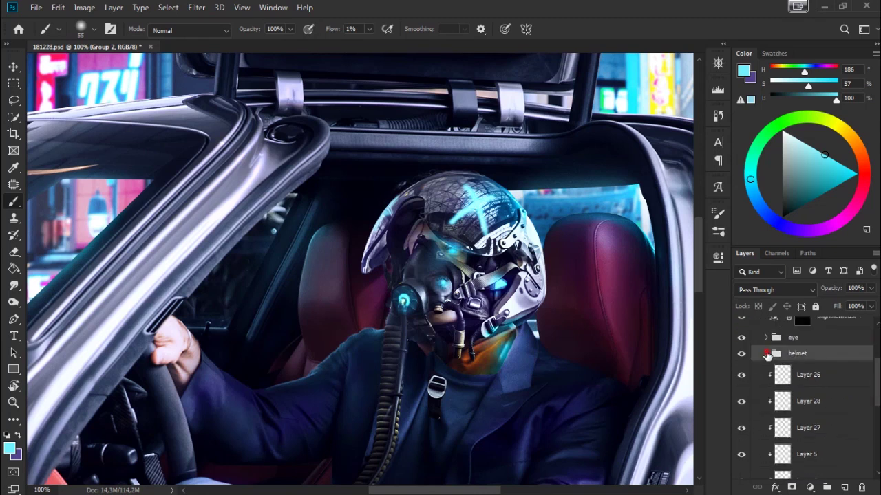
pyautogui.click(766, 353)
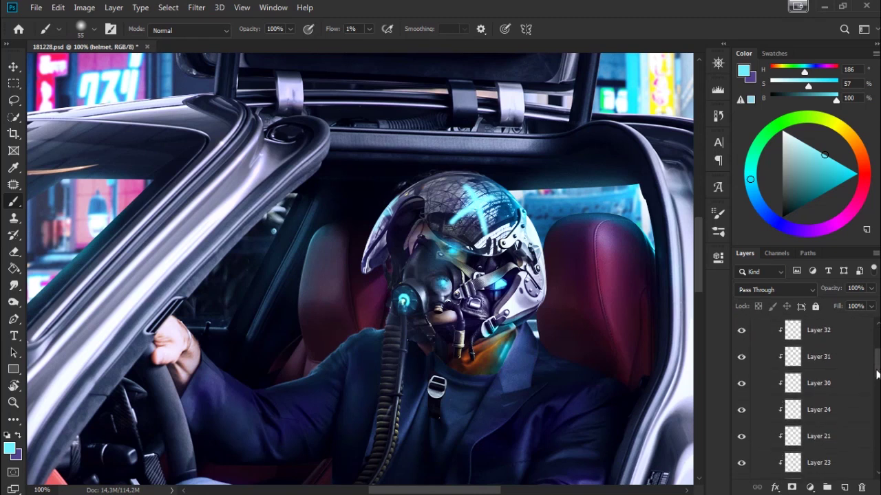
pyautogui.click(844, 488)
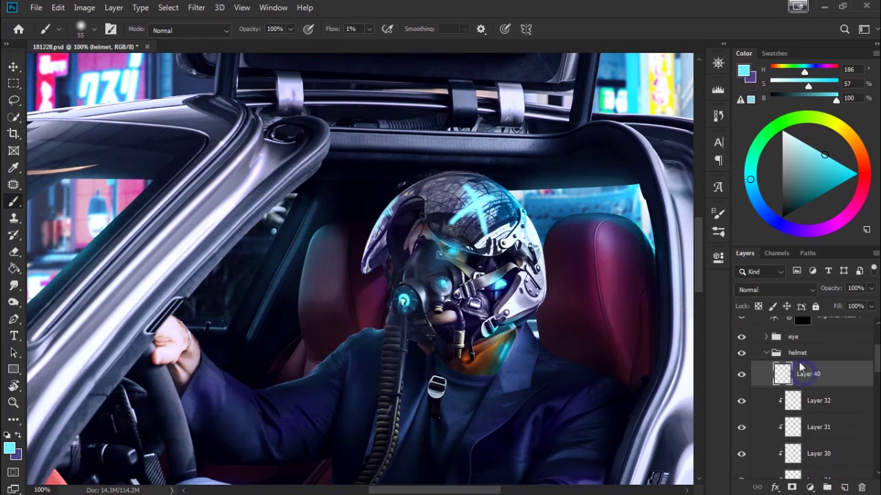
pyautogui.hotkey('ctrl', 'alt', 'g')
pyautogui.click(18, 436)
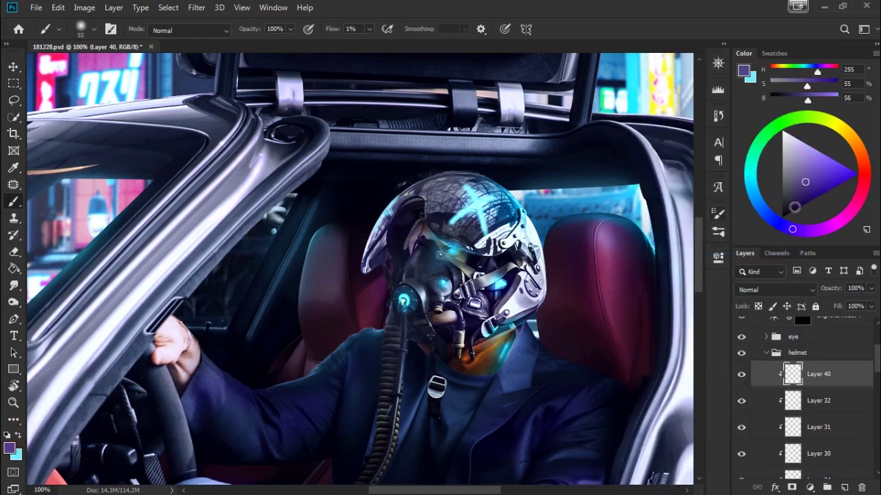
pyautogui.click(757, 290)
pyautogui.click(752, 308)
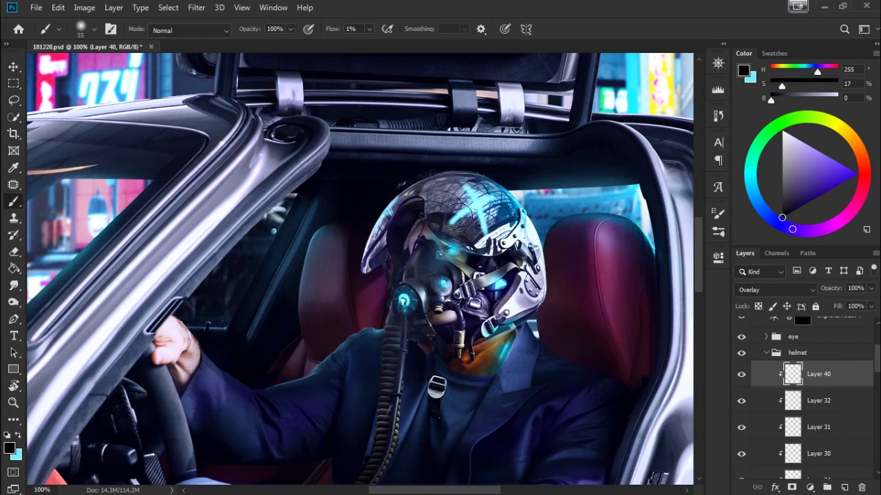
# Step: Paint dark tones over the helmet top on Layer 40, moved above Layer 21
pyautogui.moveTo(449, 231); pyautogui.dragTo(481, 269)
pyautogui.click(741, 375)
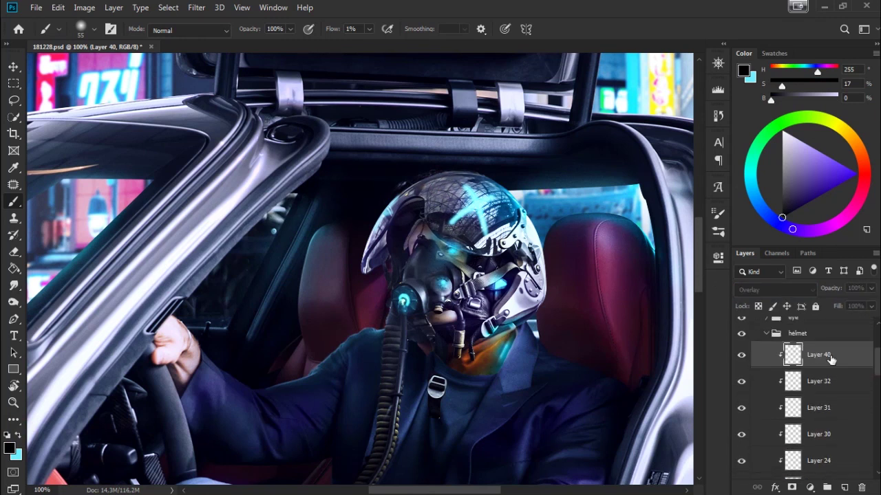
pyautogui.moveTo(854, 382)
pyautogui.mouseDown()
pyautogui.moveTo(879, 392)
pyautogui.moveTo(879, 425)
pyautogui.moveTo(879, 408)
pyautogui.mouseUp()
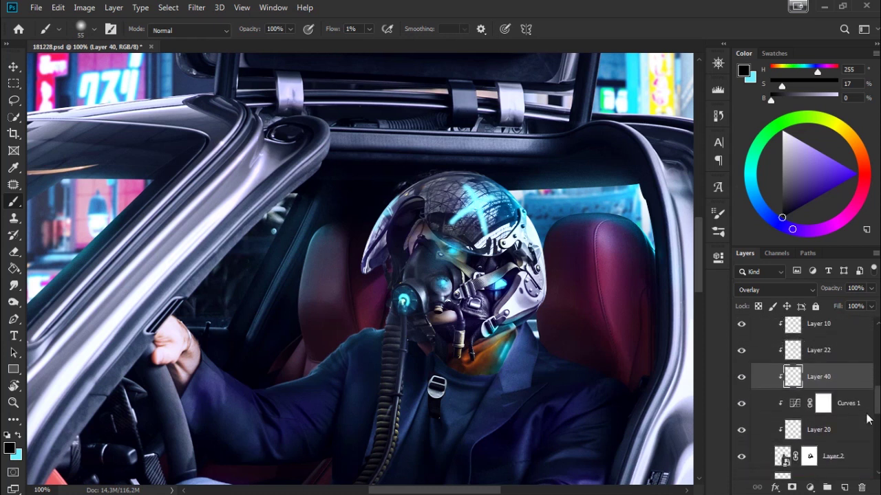
pyautogui.moveTo(445, 167); pyautogui.dragTo(424, 179)
pyautogui.moveTo(402, 192); pyautogui.dragTo(485, 189)
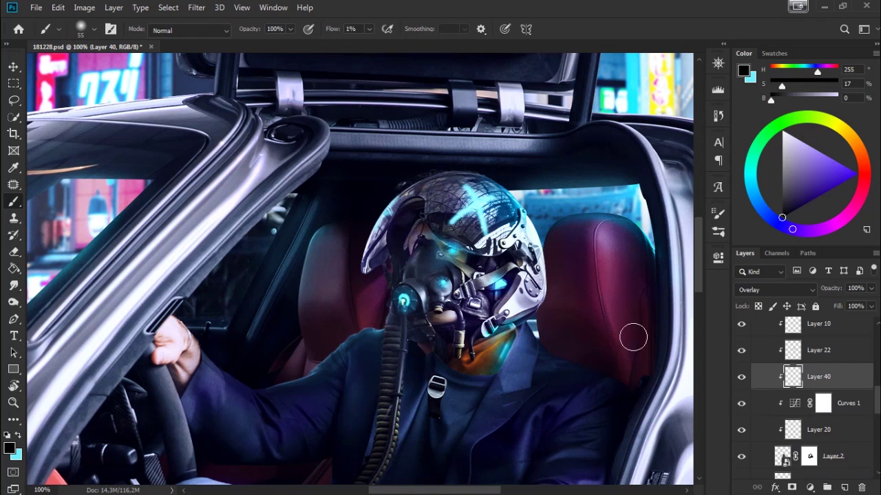
pyautogui.click(741, 378)
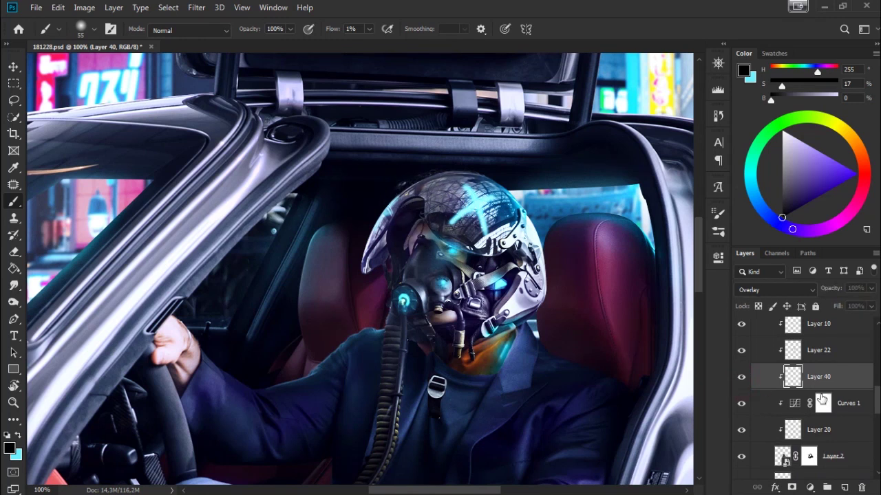
pyautogui.click(741, 378)
pyautogui.scroll(1, 879, 386)
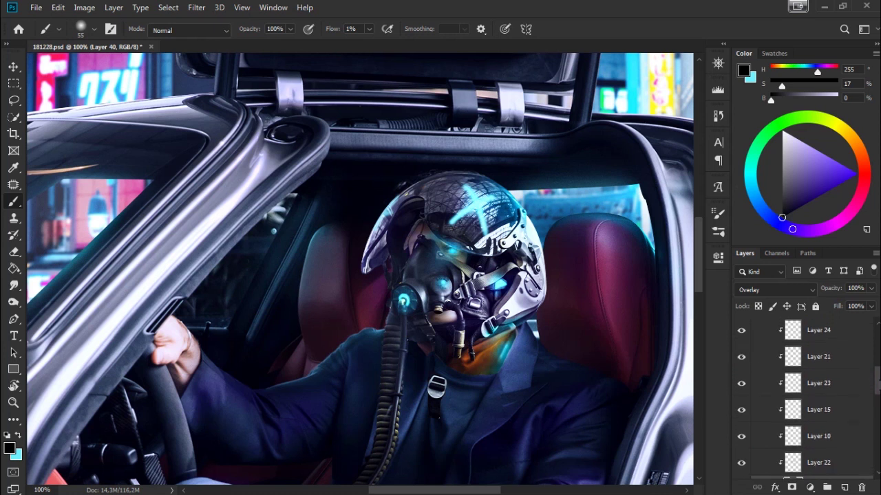
pyautogui.click(741, 357)
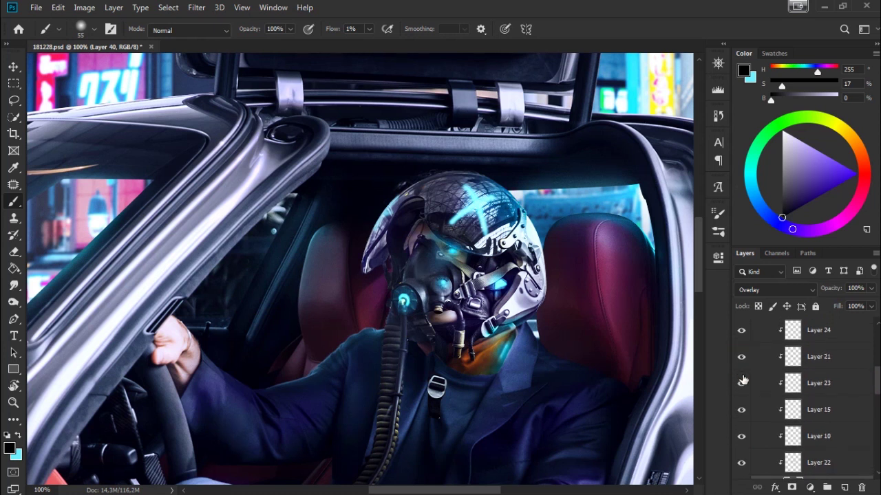
pyautogui.scroll(1, 750, 372)
# Step: Show Layer 18 in the eye group and give it a white layer mask
pyautogui.click(770, 355)
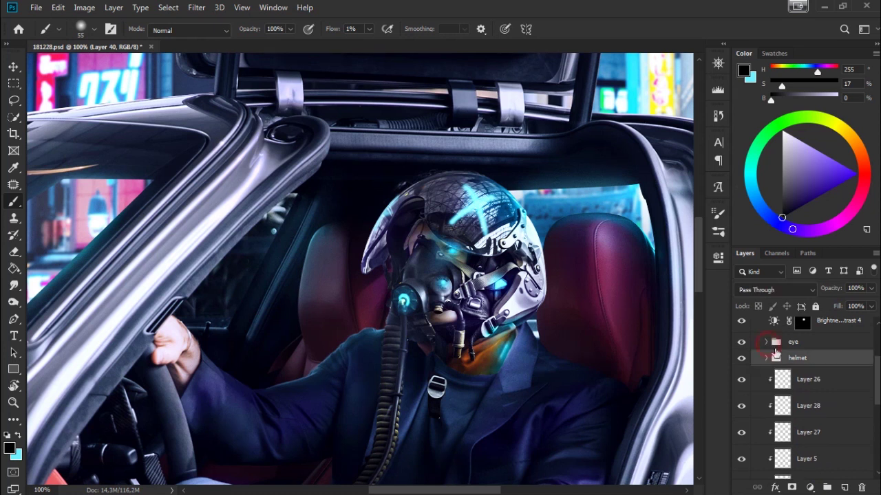
pyautogui.click(767, 344)
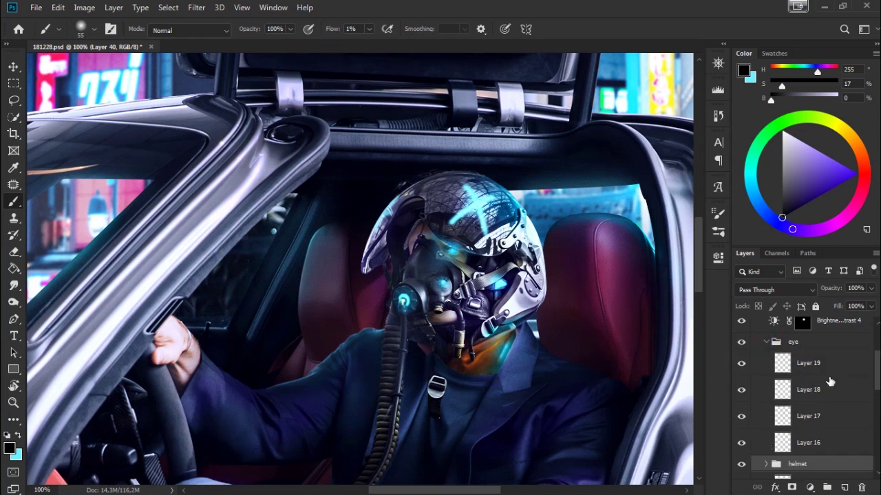
pyautogui.click(742, 390)
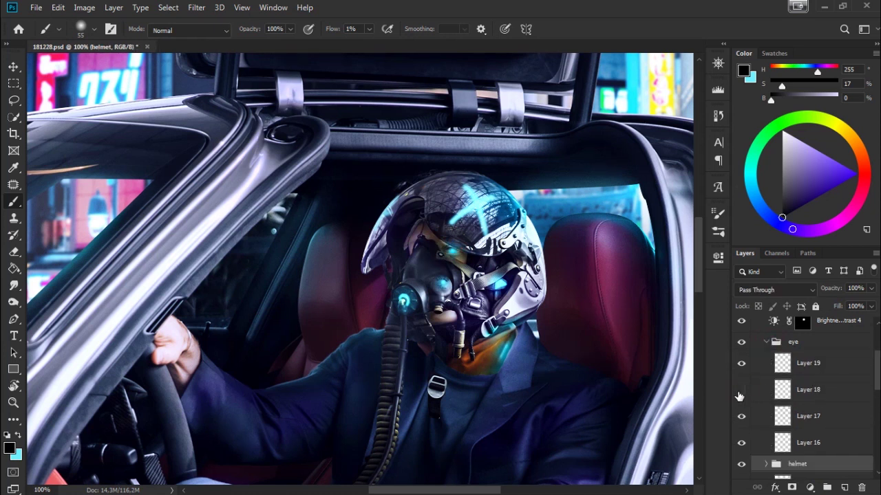
pyautogui.click(812, 392)
pyautogui.click(791, 487)
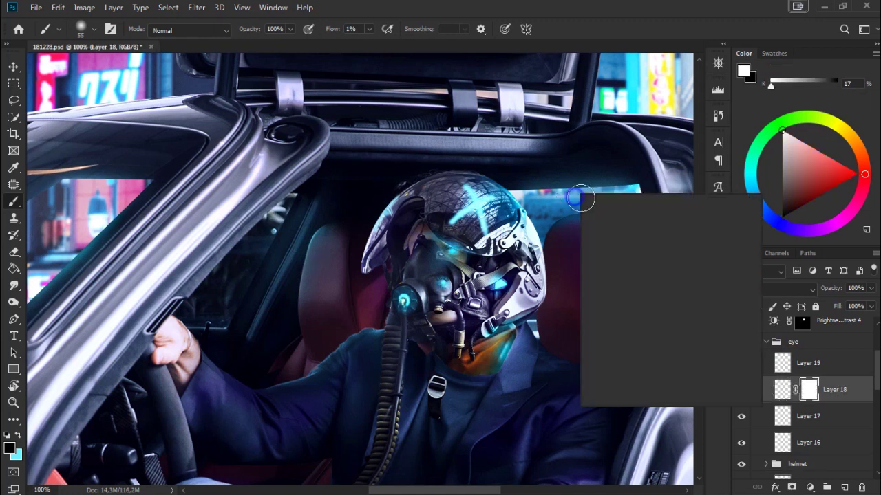
pyautogui.press('Return')
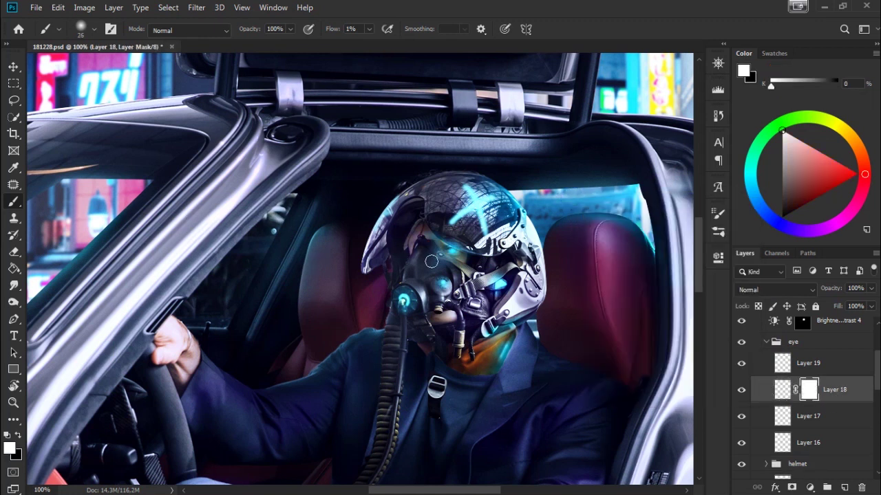
pyautogui.press('x')
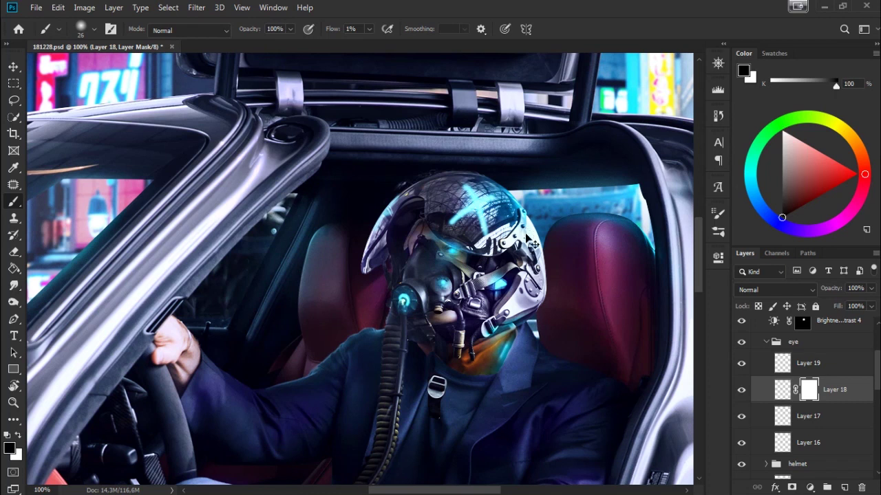
pyautogui.hotkey('ctrl', '0')
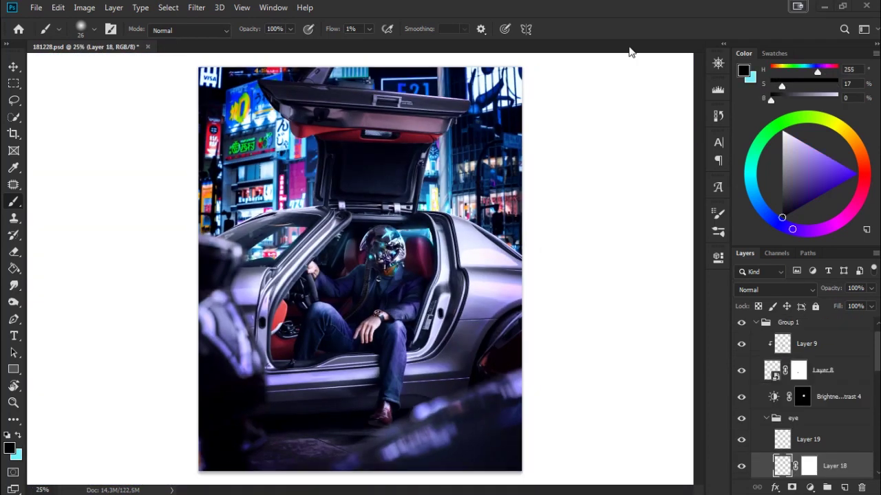
# Step: Add a new layer inside Group 2 clipped to the layer below
pyautogui.click(764, 324)
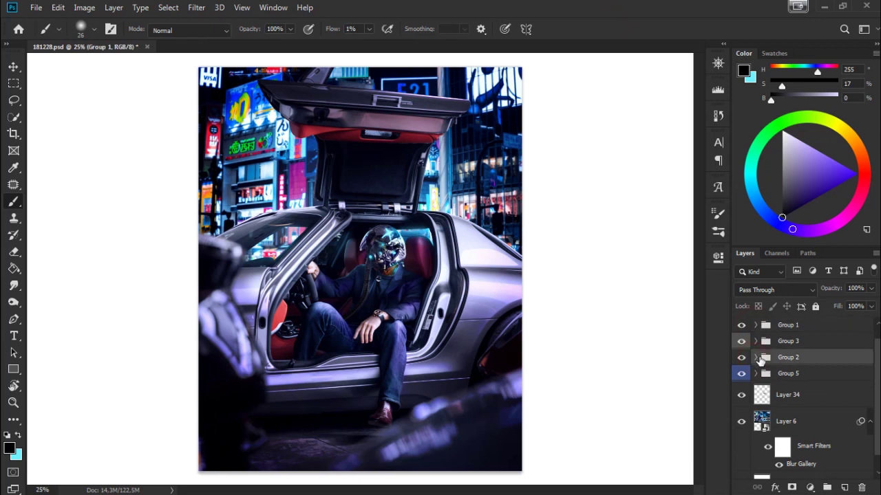
pyautogui.click(756, 358)
pyautogui.moveTo(877, 372)
pyautogui.mouseDown()
pyautogui.moveTo(878, 428)
pyautogui.moveTo(877, 365)
pyautogui.mouseUp()
pyautogui.hotkey('shift', 'alt', 'c')
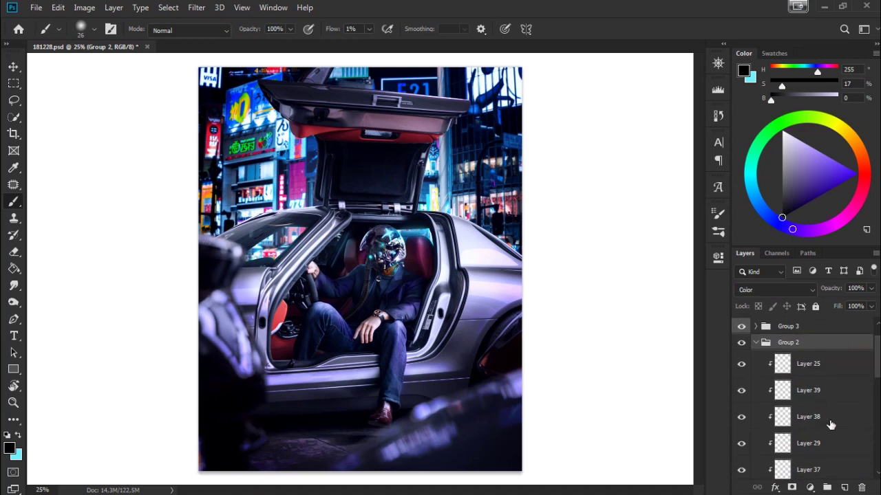
pyautogui.click(844, 487)
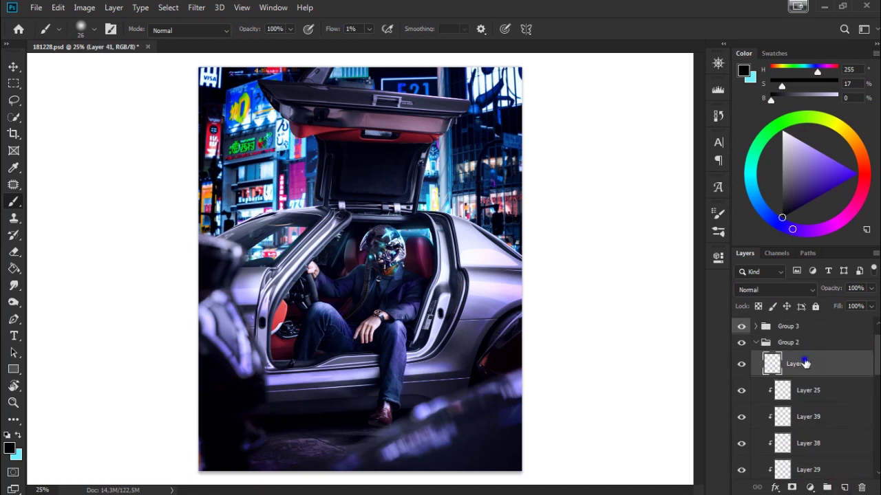
pyautogui.rightClick(789, 372)
pyautogui.click(691, 249)
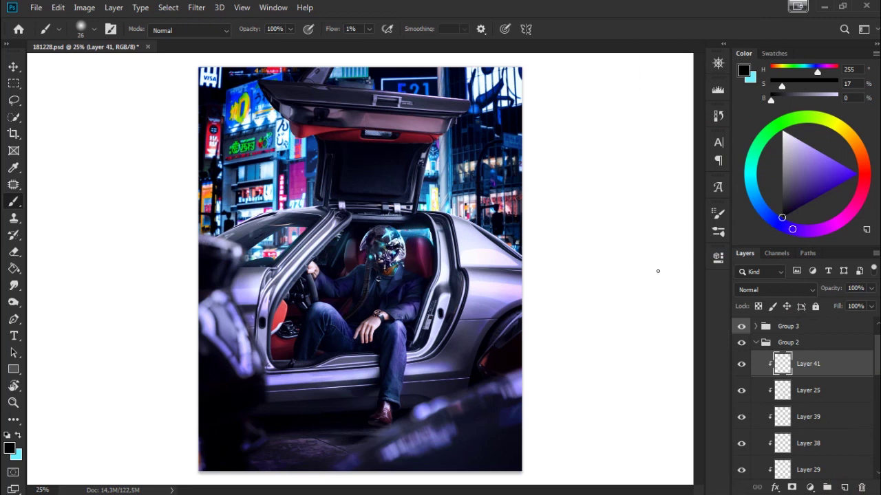
# Step: Set Layer 41 to Color and paint a faint cyan tint on the red seat at 3% flow
pyautogui.scroll(2, 584, 256)
pyautogui.keyDown('alt'); pyautogui.click(583, 256); pyautogui.keyUp('alt')
pyautogui.scroll(1, 581, 258)
pyautogui.scroll(1, 574, 249)
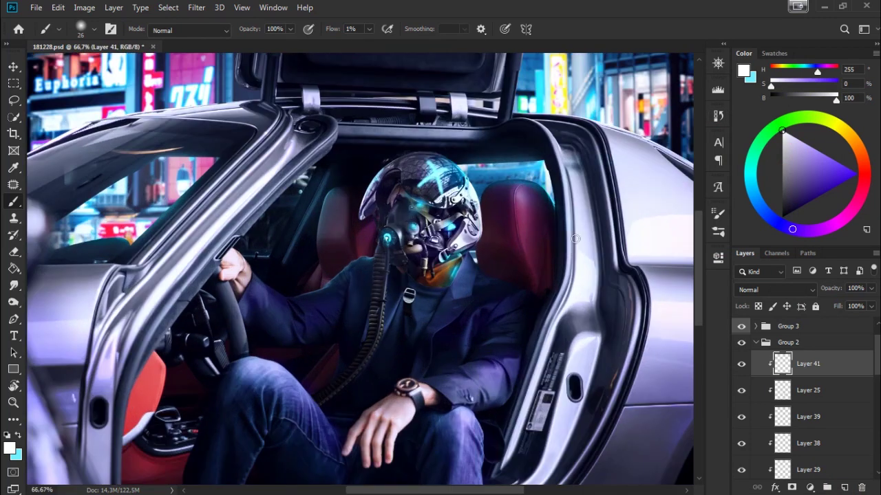
pyautogui.scroll(1, 523, 256)
pyautogui.scroll(1, 475, 262)
pyautogui.scroll(1, 486, 266)
pyautogui.scroll(1, 347, 298)
pyautogui.scroll(-1, 372, 293)
pyautogui.press('x')
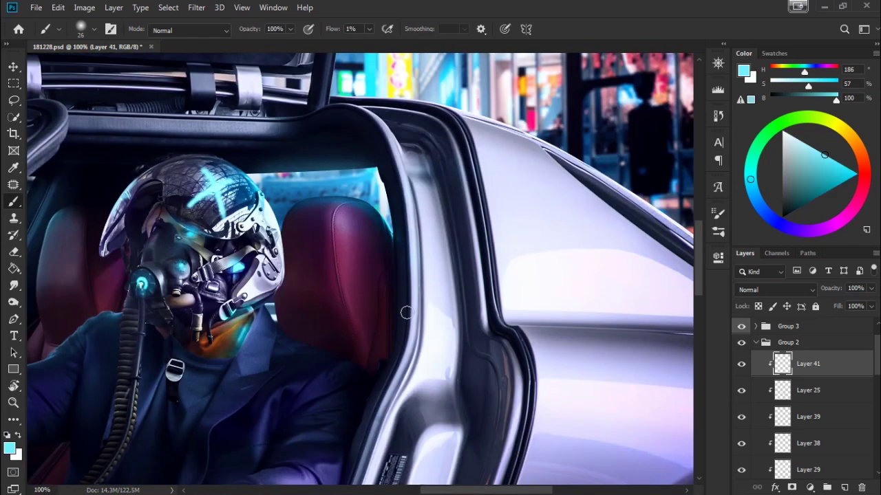
pyautogui.click(759, 290)
pyautogui.click(750, 473)
pyautogui.rightClick(454, 244)
pyautogui.moveTo(522, 280); pyautogui.dragTo(560, 281)
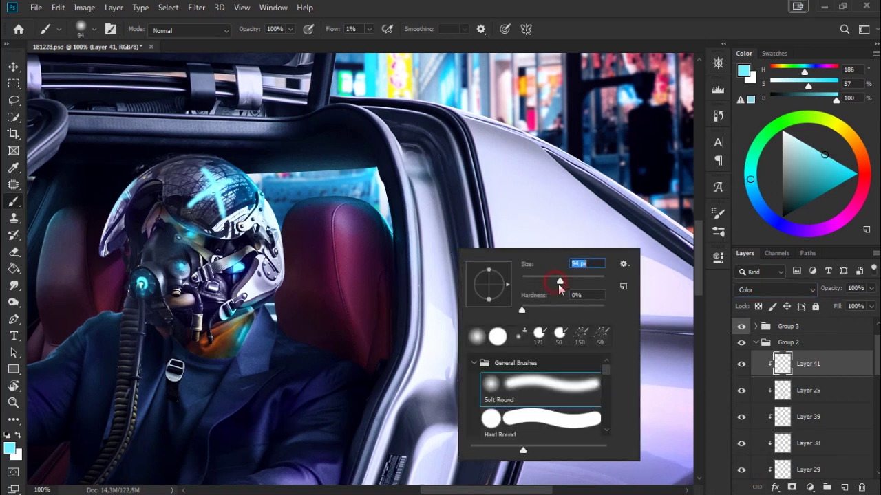
pyautogui.press('Return')
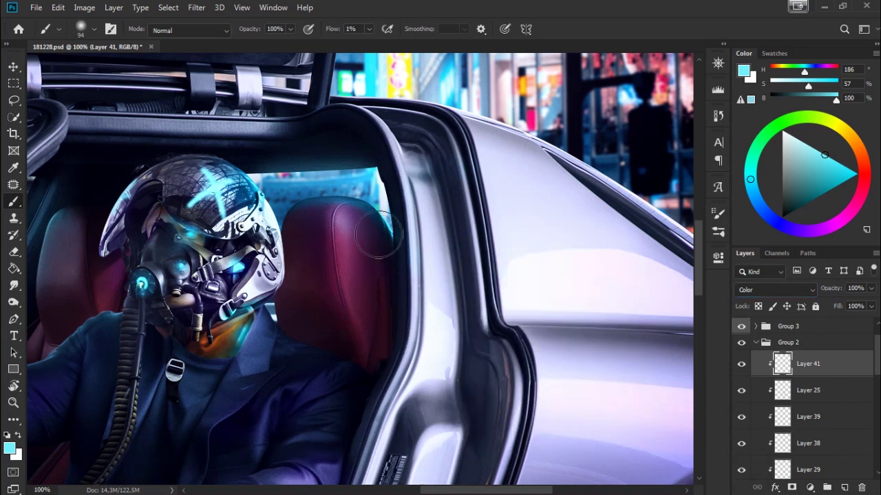
pyautogui.hotkey('shift', '0')
pyautogui.hotkey('shift', '3')
pyautogui.moveTo(382, 279); pyautogui.dragTo(371, 236)
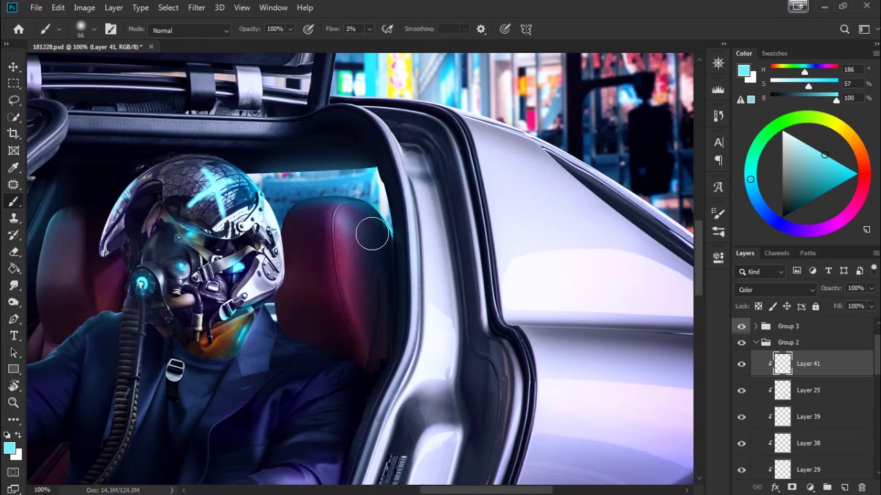
# Step: Add a clipped Overlay Layer 42, then delete both Layers 41 and 42
pyautogui.click(846, 489)
pyautogui.rightClick(798, 363)
pyautogui.click(700, 248)
pyautogui.hotkey('shift', 'alt', 'o')
pyautogui.hotkey('shift', '0')
pyautogui.hotkey('shift', '5')
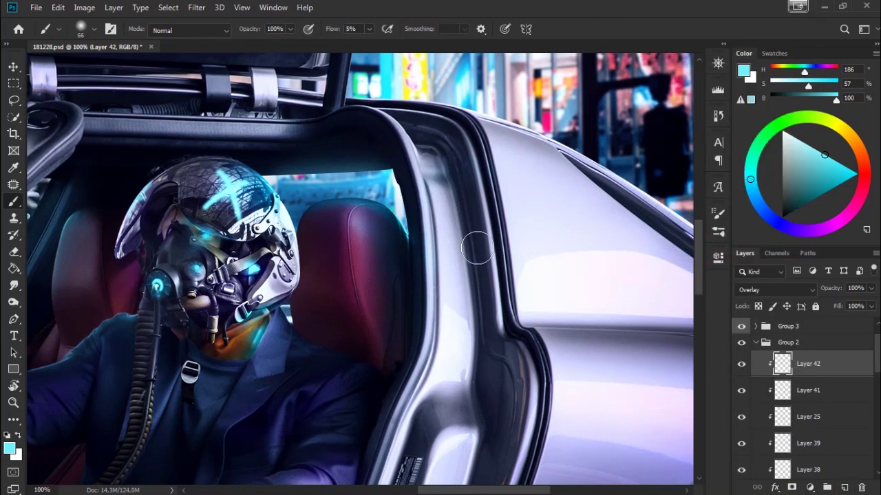
pyautogui.keyDown('ctrl'); pyautogui.click(812, 390); pyautogui.keyUp('ctrl')
pyautogui.moveTo(829, 387); pyautogui.dragTo(861, 488)
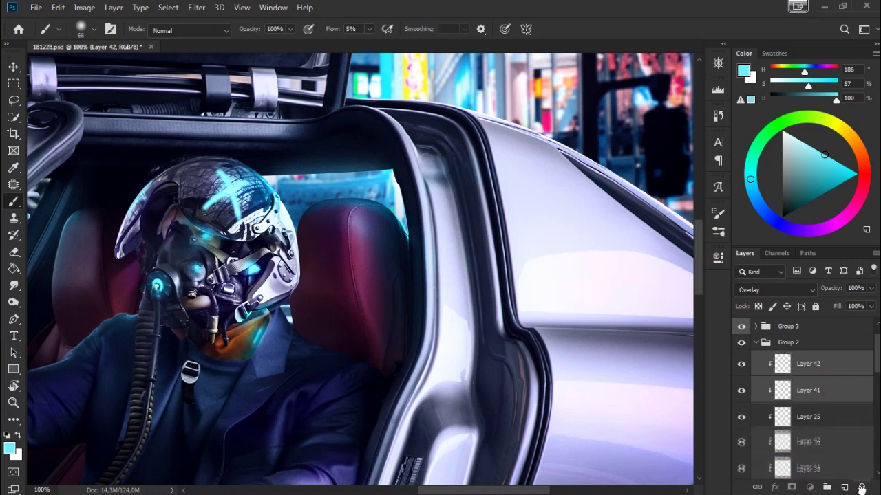
# Step: Create a fresh clipped Overlay Layer 41 above Layer 25 with white as paint colour
pyautogui.moveTo(456, 149)
pyautogui.mouseDown()
pyautogui.moveTo(508, 208)
pyautogui.moveTo(529, 272)
pyautogui.mouseUp()
pyautogui.hotkey('ctrl', '-')
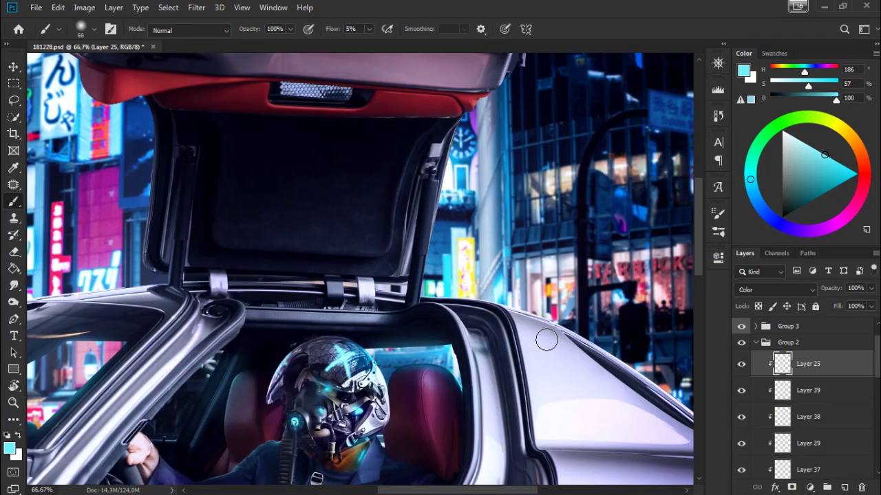
pyautogui.click(844, 487)
pyautogui.rightClick(792, 364)
pyautogui.click(678, 247)
pyautogui.moveTo(493, 234); pyautogui.dragTo(523, 300)
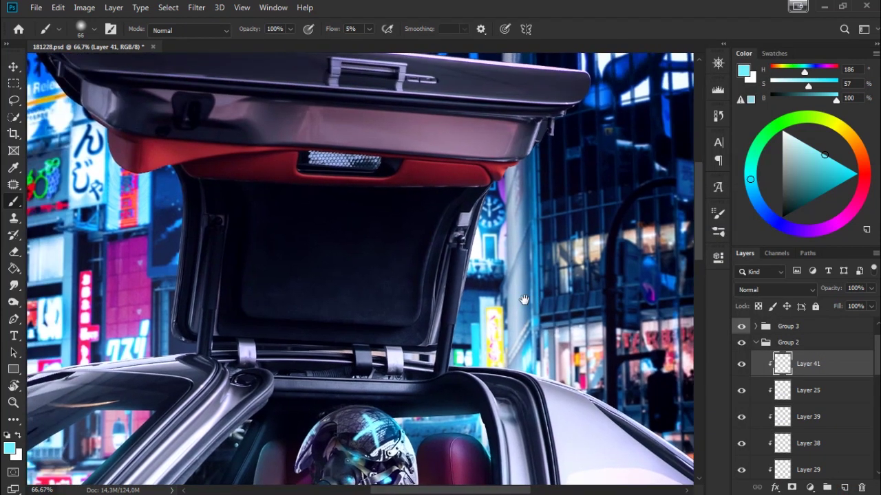
pyautogui.press('x')
pyautogui.click(751, 289)
pyautogui.click(751, 307)
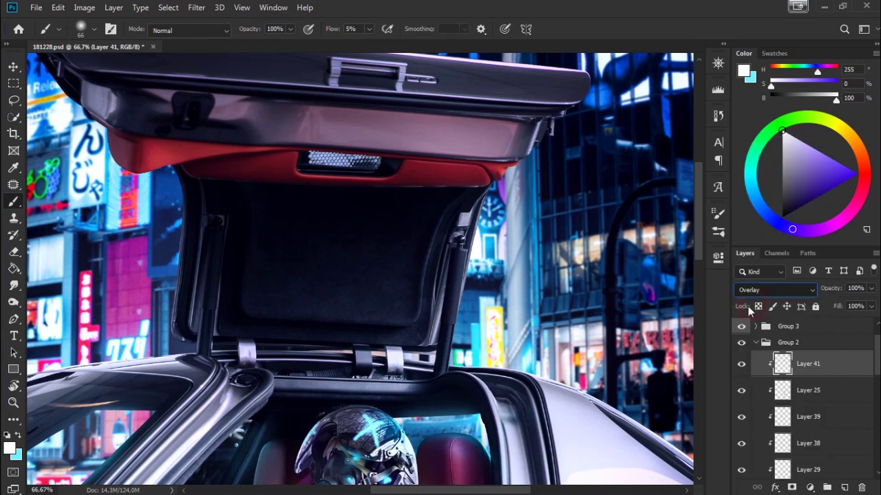
# Step: Paint a soft white glow beside the raised gullwing door and compare it on and off
pyautogui.rightClick(526, 296)
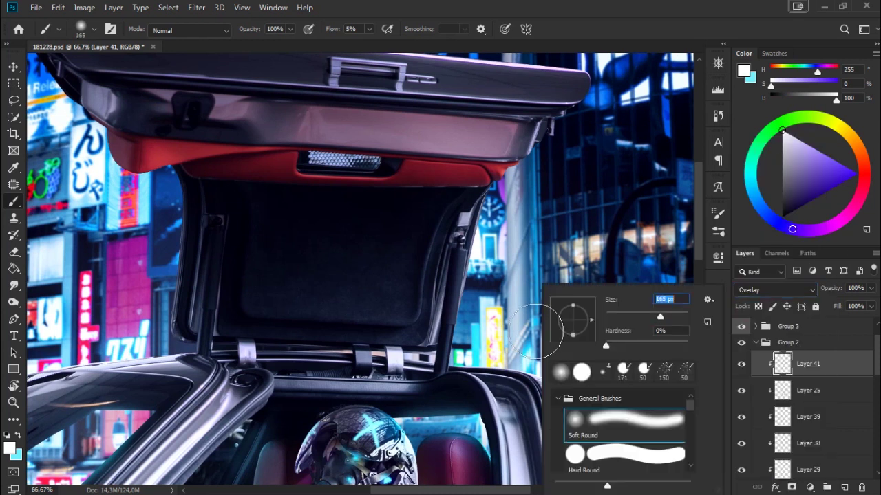
pyautogui.press('Return')
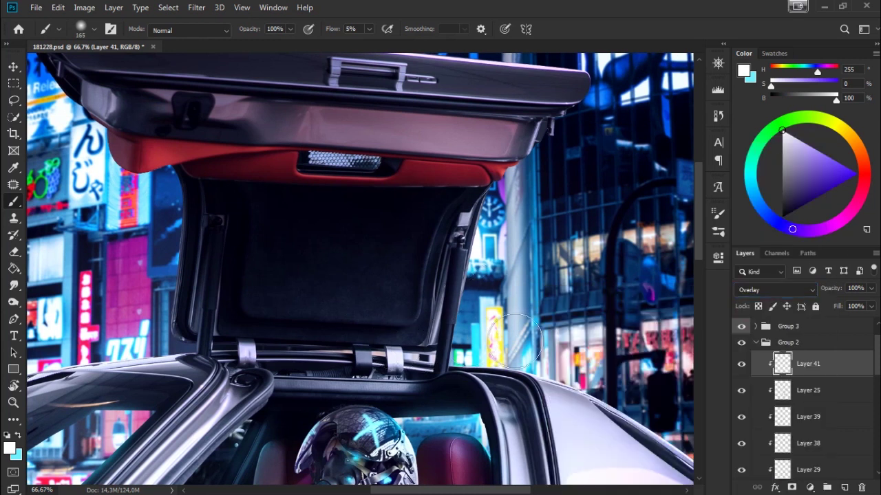
pyautogui.moveTo(475, 344); pyautogui.dragTo(413, 282)
pyautogui.press('x')
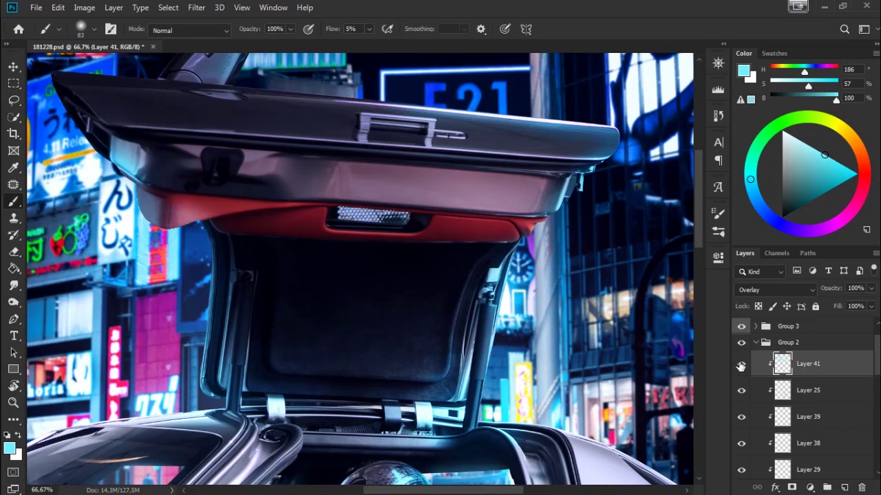
pyautogui.click(740, 366)
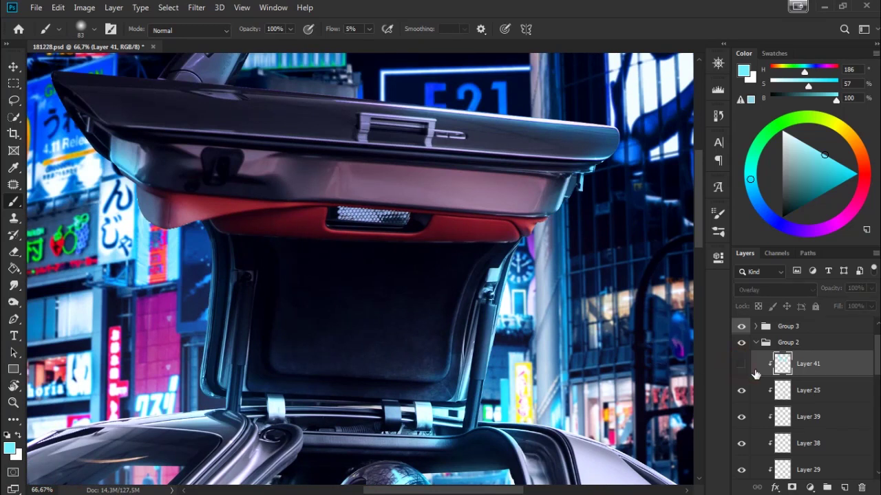
pyautogui.click(739, 369)
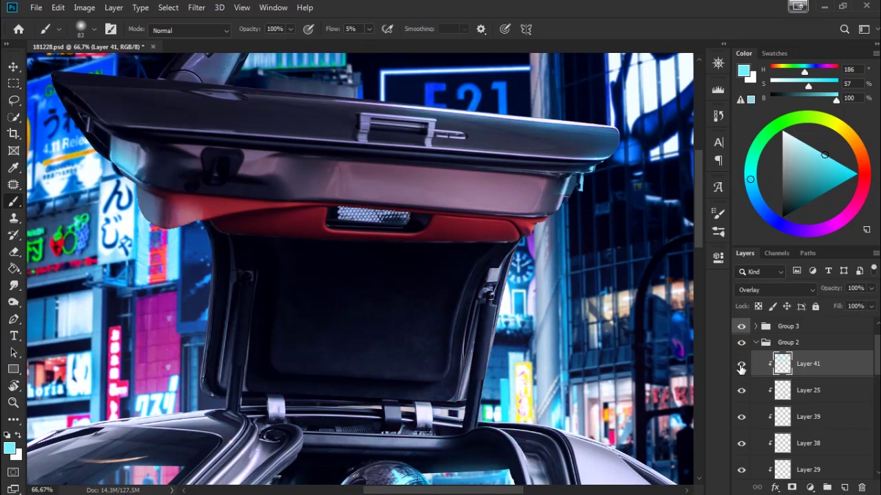
pyautogui.click(796, 383)
# Step: Set black paint with a soft 200 px brush at 2% flow
pyautogui.press('x')
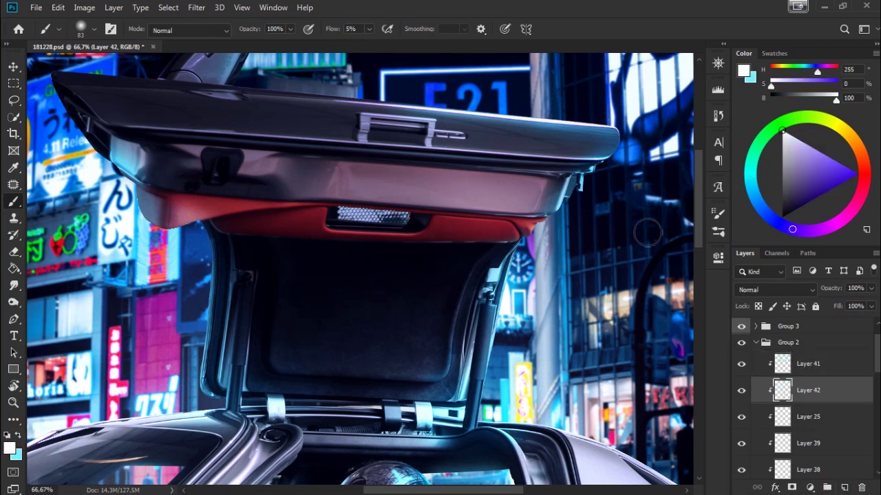
pyautogui.keyDown('alt'); pyautogui.click(366, 276); pyautogui.keyUp('alt')
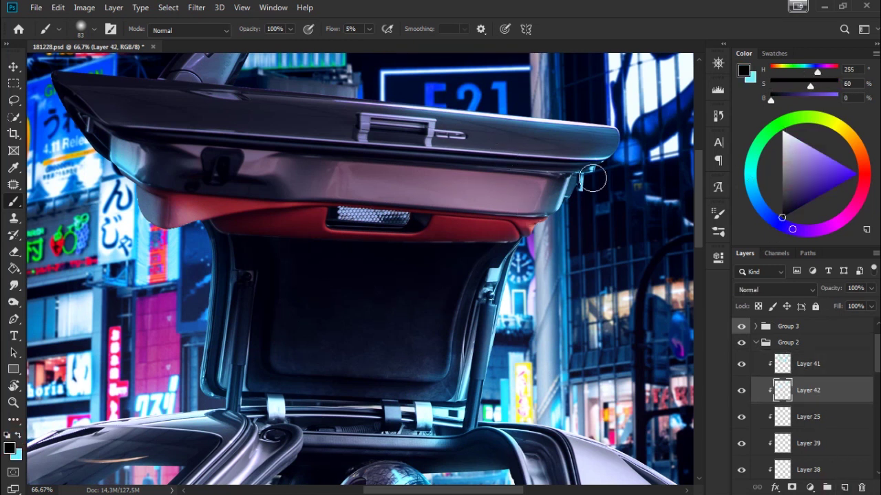
pyautogui.rightClick(614, 205)
pyautogui.press('Escape')
pyautogui.rightClick(401, 215)
pyautogui.moveTo(540, 244); pyautogui.dragTo(545, 245)
pyautogui.hotkey('shift', '0')
pyautogui.hotkey('shift', '2')
pyautogui.press('Return')
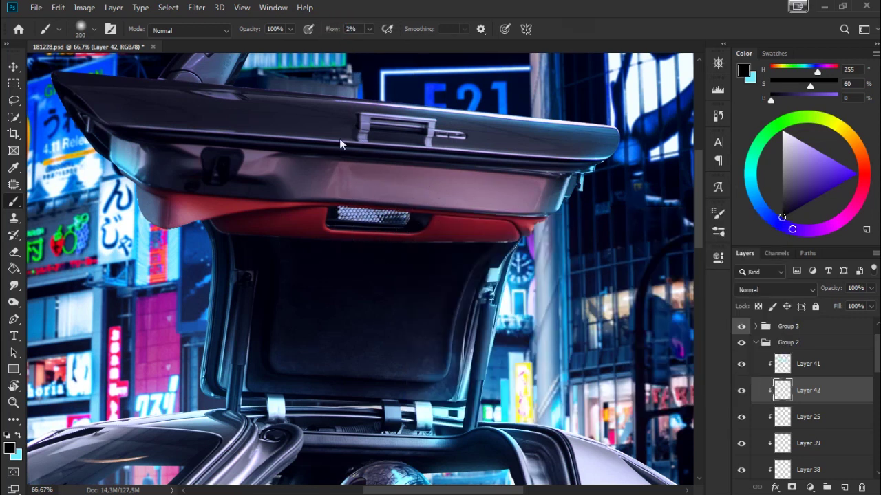
# Step: Darken the red trim and door underside on Layer 42, set to Overlay blending
pyautogui.moveTo(244, 197); pyautogui.dragTo(454, 200)
pyautogui.hotkey('shift', '5')
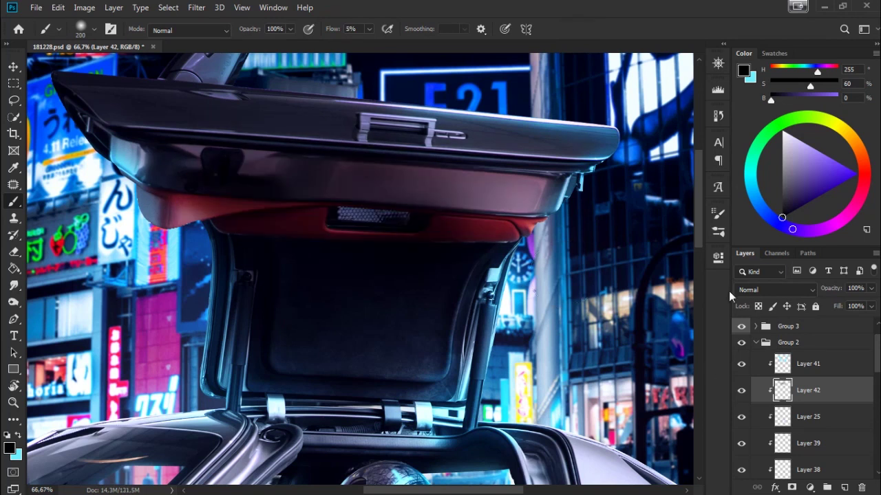
pyautogui.click(737, 290)
pyautogui.click(747, 306)
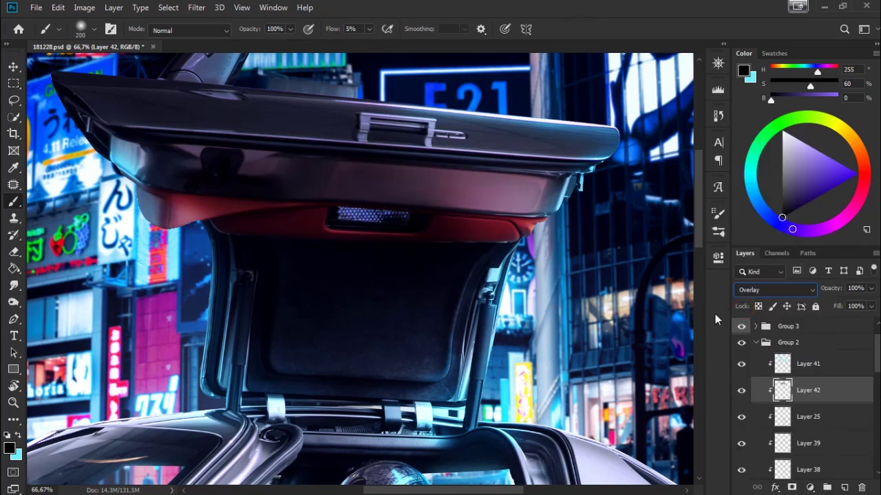
pyautogui.click(741, 391)
pyautogui.click(741, 391)
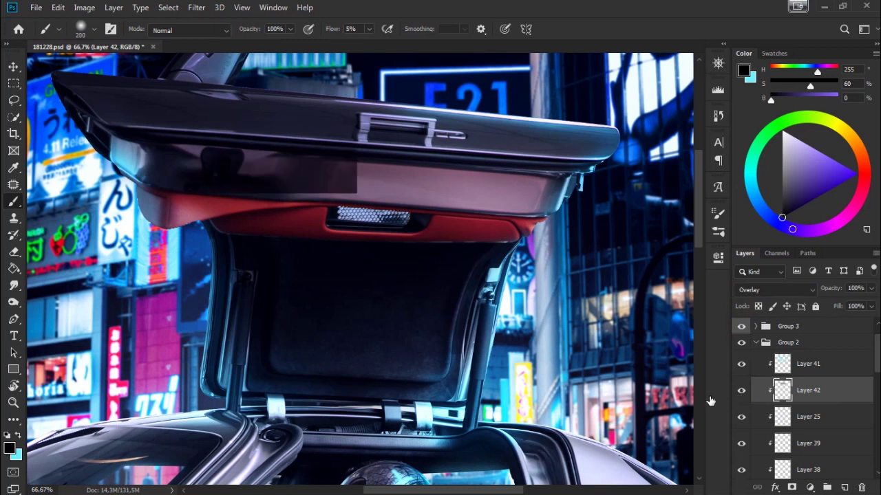
# Step: Zoom out to 50% to view the whole car composite and reset brush flow to 100%
pyautogui.hotkey('ctrl', '-')
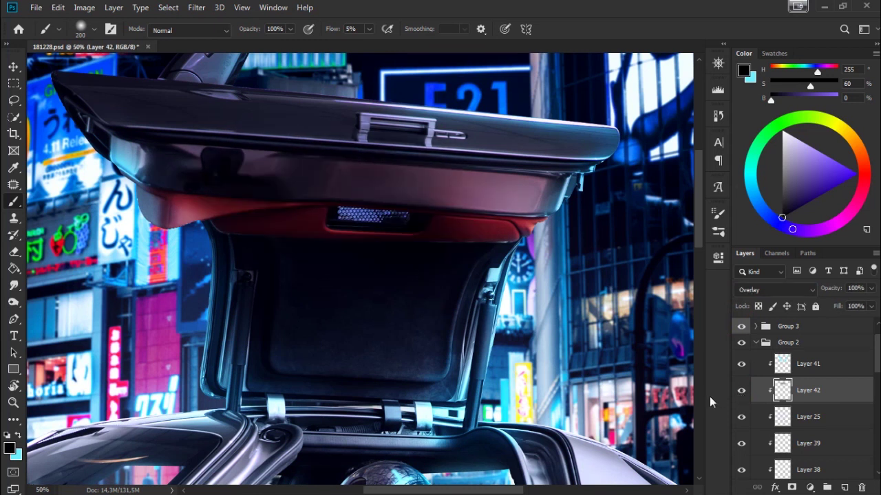
pyautogui.scroll(-2, 530, 303)
pyautogui.scroll(-1, 529, 275)
pyautogui.scroll(-1, 526, 219)
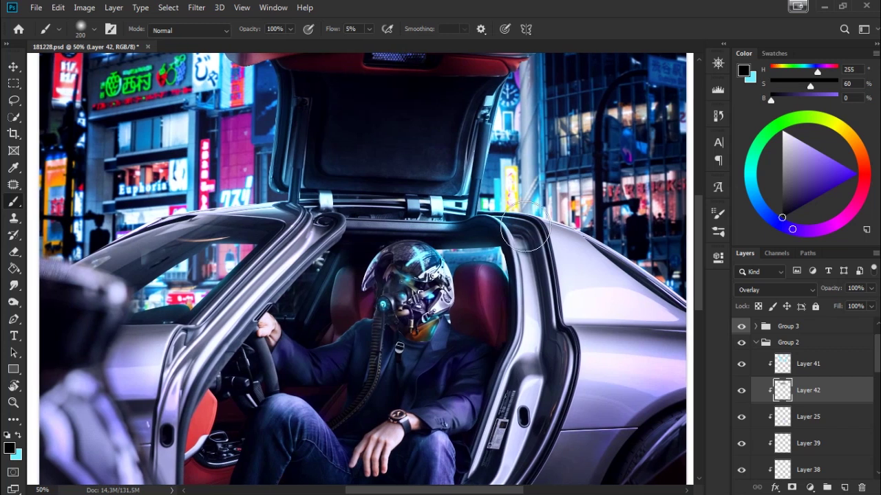
pyautogui.scroll(-2, 510, 275)
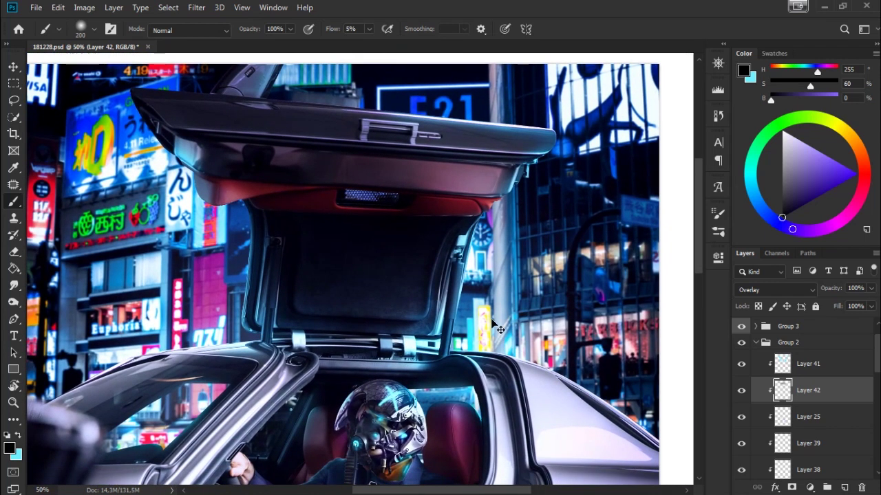
pyautogui.scroll(-2, 491, 319)
pyautogui.hotkey('shift', '0')
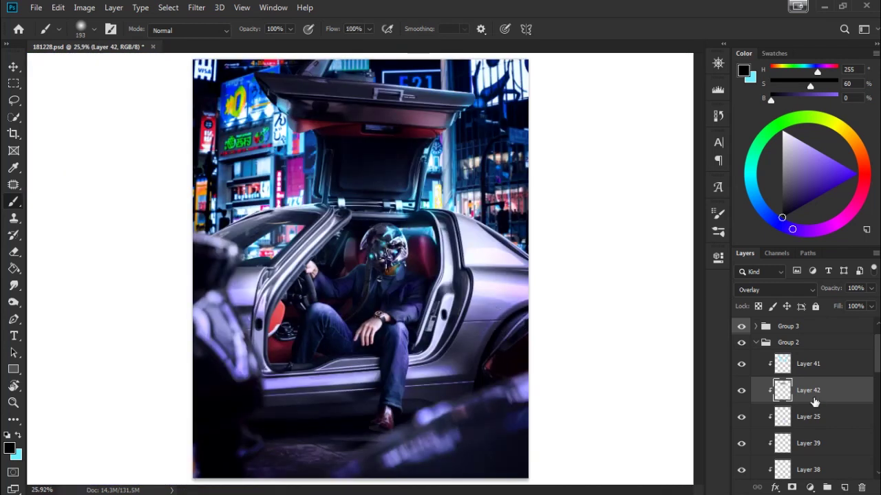
# Step: Collapse Group 2 and add a new empty layer above Layer 6, painting in cyan
pyautogui.click(759, 347)
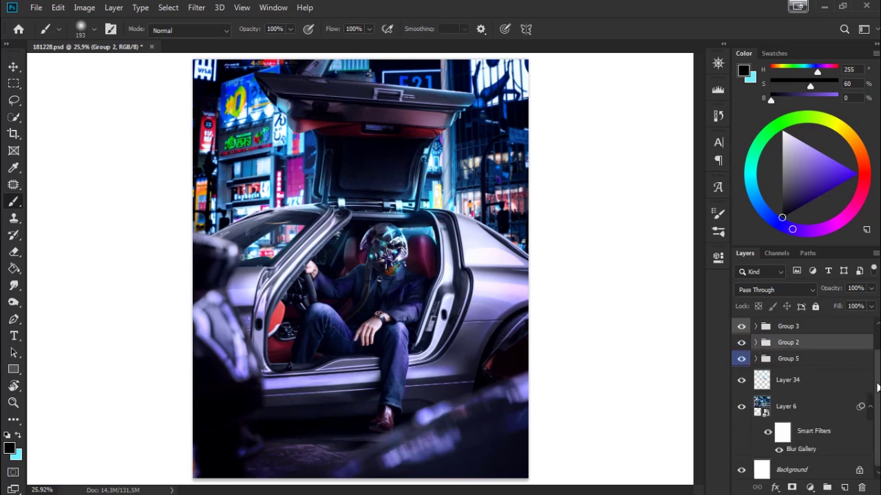
pyautogui.click(822, 403)
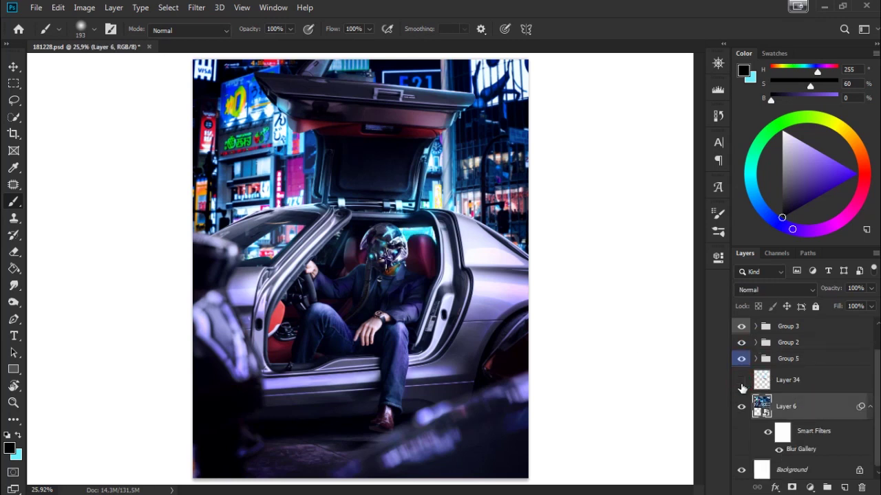
pyautogui.click(841, 485)
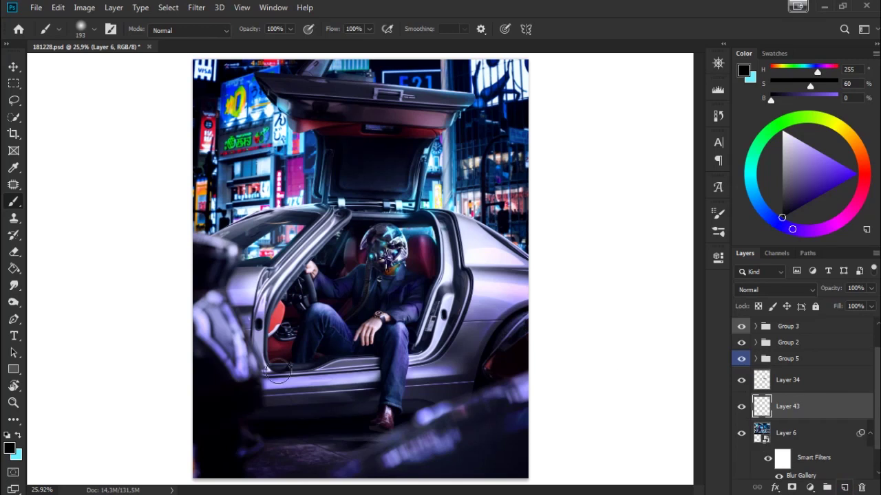
pyautogui.press('x')
# Step: Set the brush to 417 px with 100% flow, then toggle Layer 43's visibility to compare
pyautogui.rightClick(495, 283)
pyautogui.moveTo(624, 319); pyautogui.dragTo(630, 318)
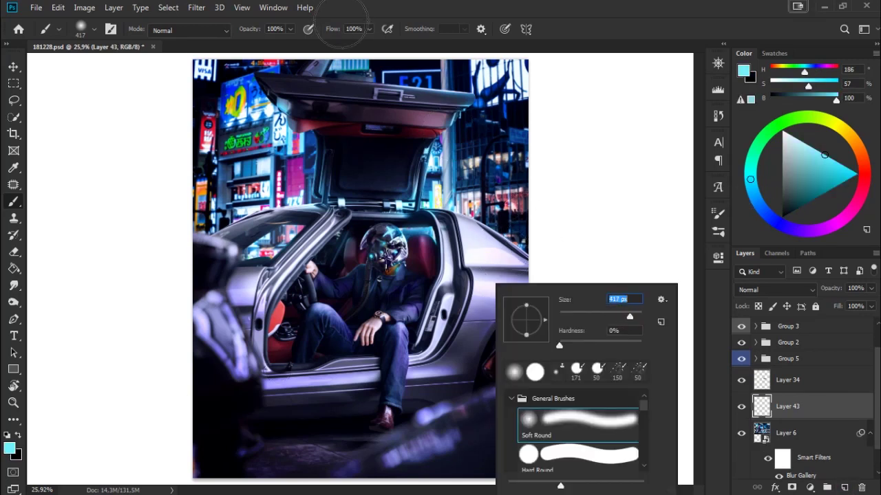
pyautogui.click(353, 29)
pyautogui.write('6')
pyautogui.press('Return')
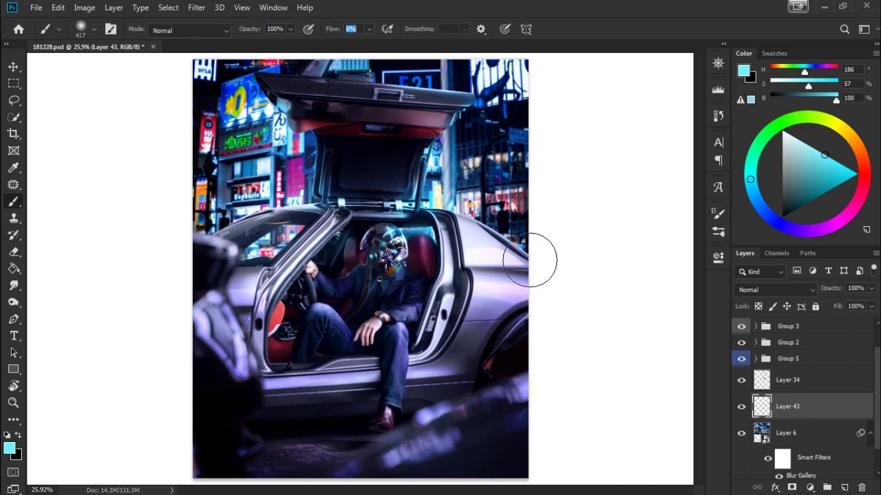
pyautogui.write('100')
pyautogui.press('Return')
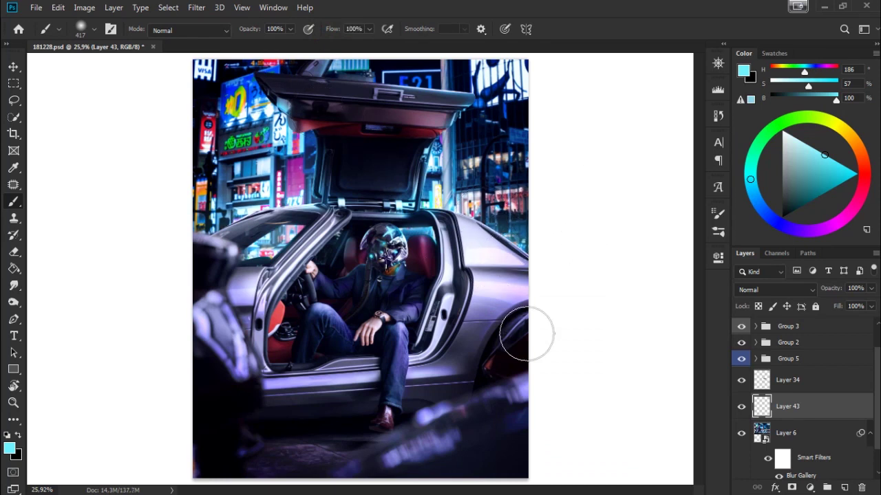
pyautogui.click(742, 410)
pyautogui.click(742, 408)
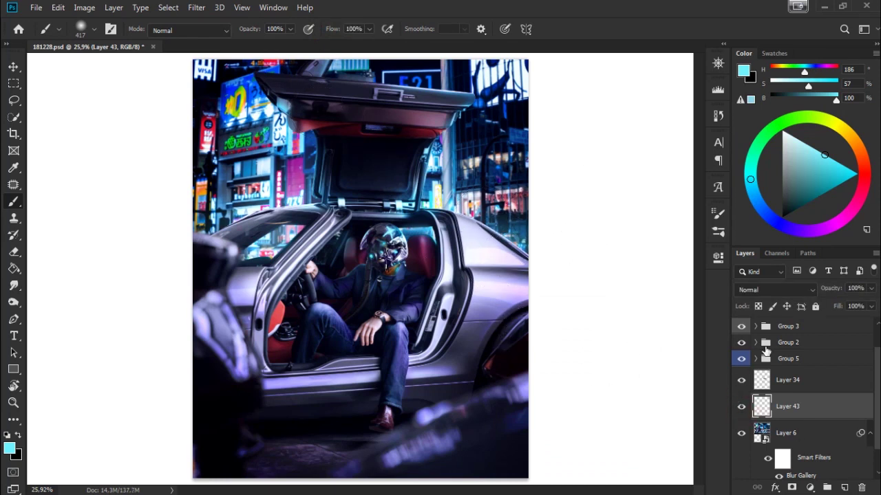
# Step: Expand Group 2 and select Layer 41 inside it
pyautogui.click(800, 342)
pyautogui.scroll(1, 762, 369)
pyautogui.click(755, 358)
pyautogui.click(832, 378)
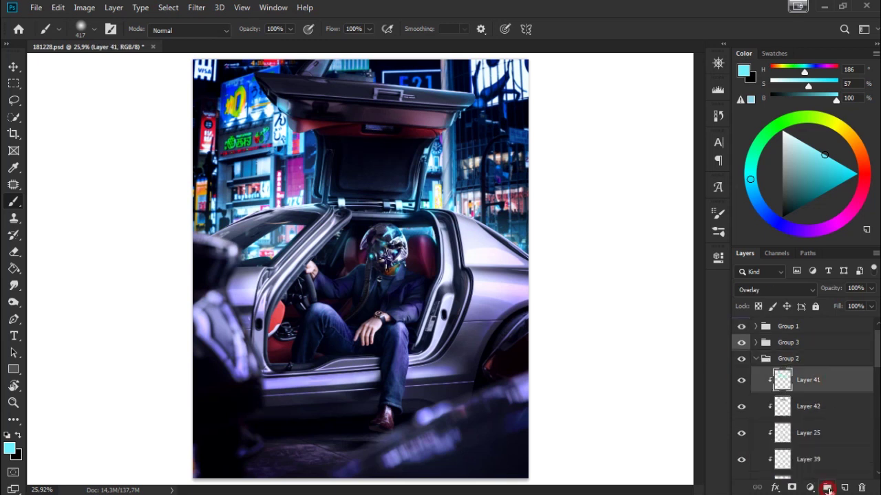
# Step: Zoom to 200% on the wrist watch and set a 10 px brush at low flow
pyautogui.hotkey('ctrl', '+')
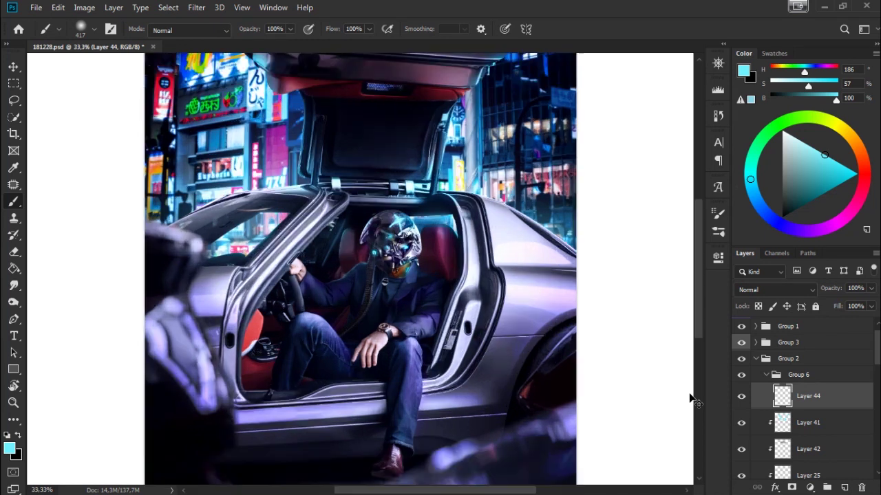
pyautogui.hotkey('ctrl', '+')
pyautogui.hotkey('ctrl', '+')
pyautogui.hotkey('ctrl', '+')
pyautogui.hotkey('ctrl', '+')
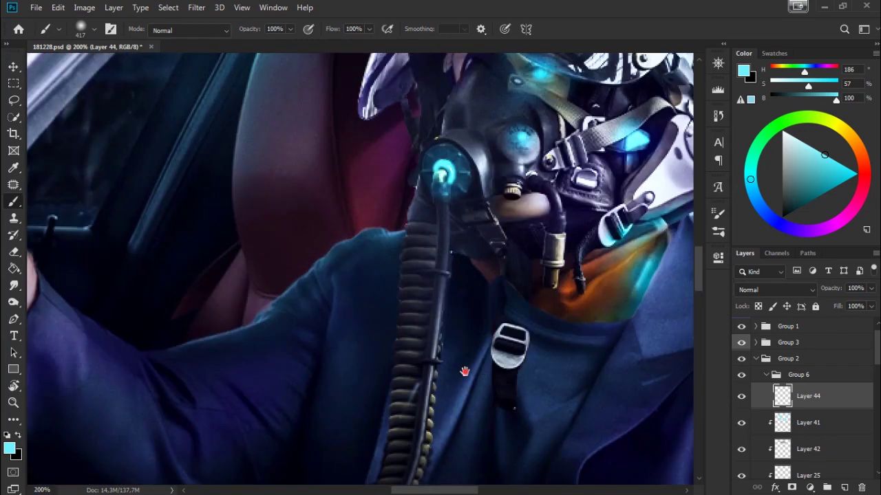
pyautogui.moveTo(694, 401); pyautogui.dragTo(406, 137)
pyautogui.moveTo(365, 357); pyautogui.dragTo(452, 216)
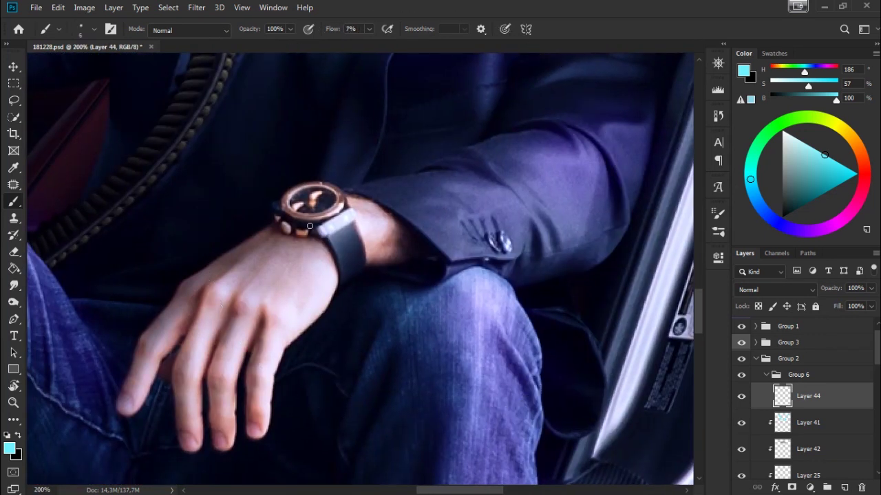
pyautogui.moveTo(335, 35); pyautogui.dragTo(330, 33)
pyautogui.rightClick(419, 183)
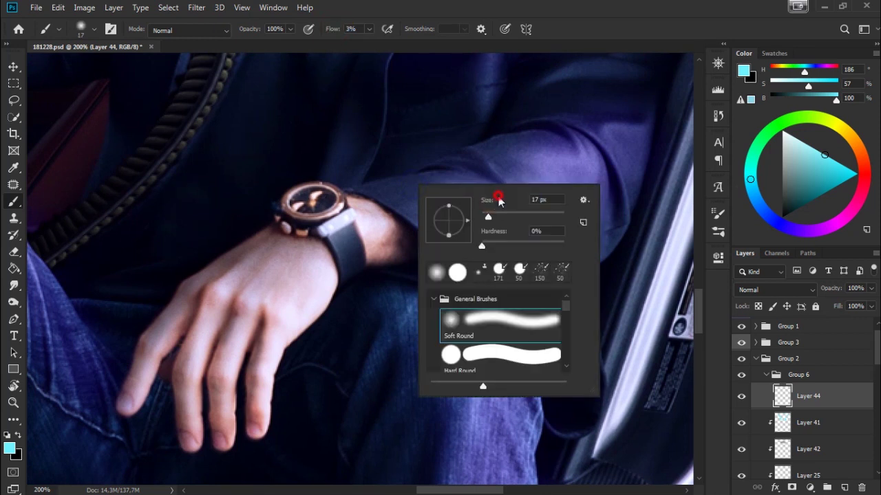
pyautogui.moveTo(494, 201); pyautogui.dragTo(484, 201)
pyautogui.click(313, 199)
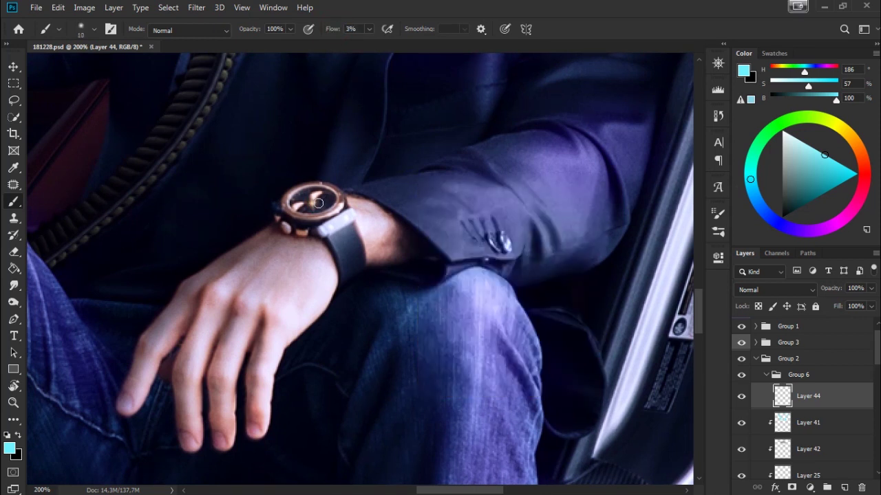
# Step: Paint the watch face dark, using purple sampled from the sleeve at 13% flow
pyautogui.moveTo(316, 198); pyautogui.dragTo(304, 212)
pyautogui.hotkey('ctrl', 'z')
pyautogui.press('x')
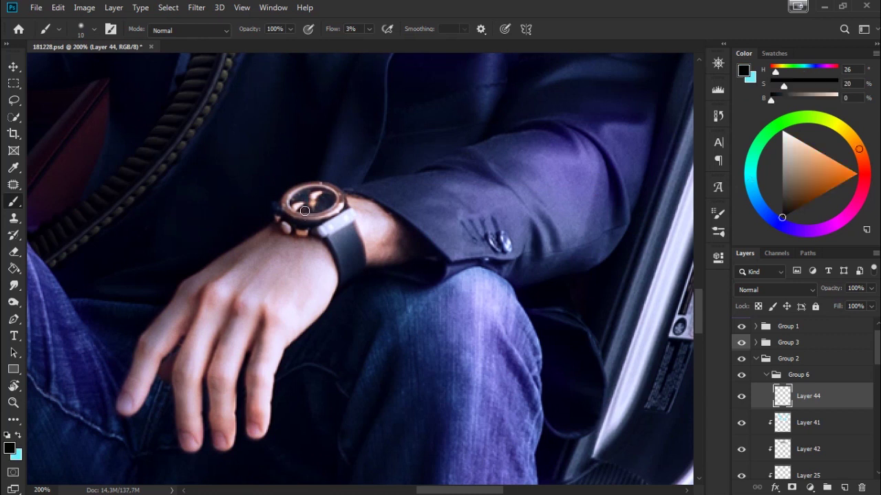
pyautogui.moveTo(310, 205); pyautogui.dragTo(316, 199)
pyautogui.moveTo(315, 197); pyautogui.dragTo(311, 204)
pyautogui.keyDown('alt'); pyautogui.click(438, 260); pyautogui.keyUp('alt')
pyautogui.hotkey('shift', '1')
pyautogui.hotkey('shift', '3')
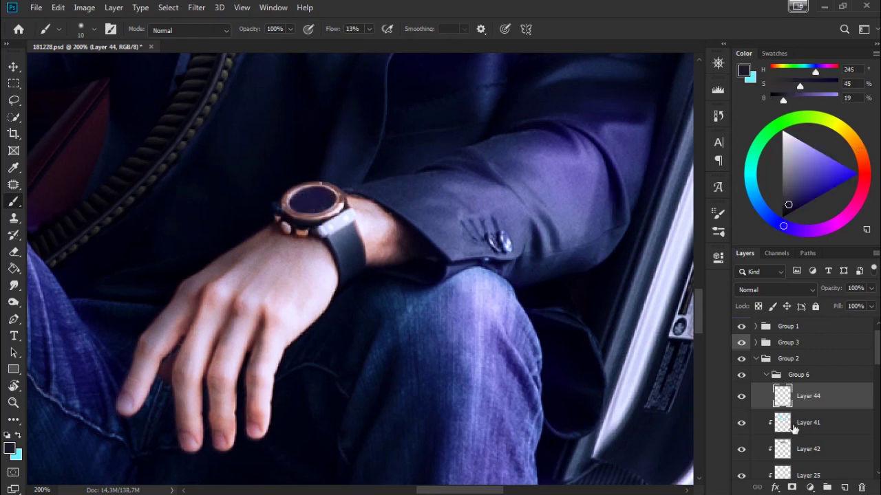
# Step: Switch back to cyan with a 3 px brush, then fit the whole image on screen
pyautogui.press('x')
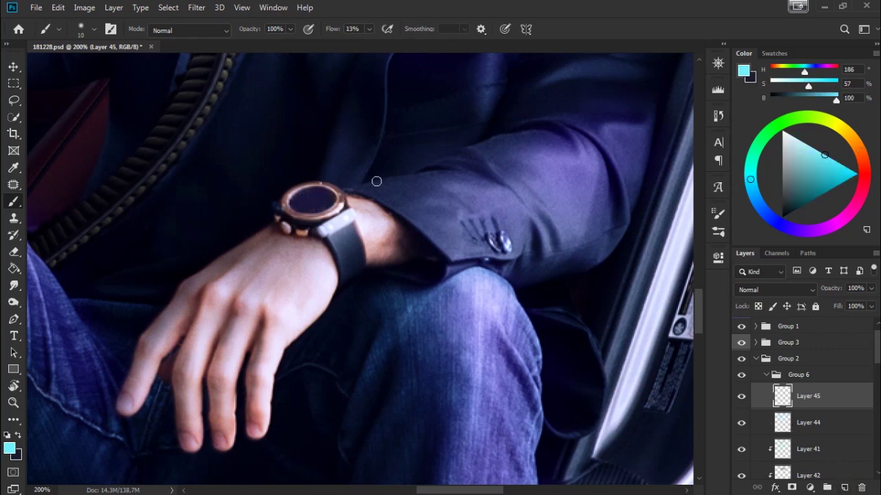
pyautogui.rightClick(360, 135)
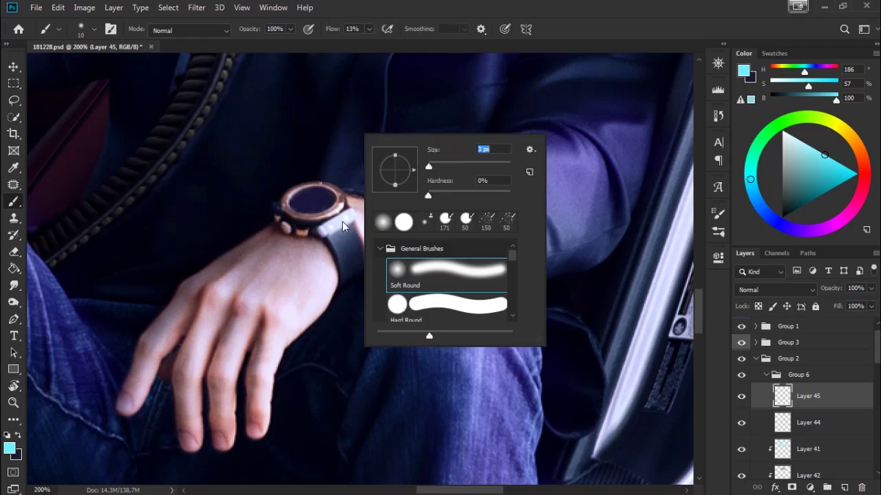
pyautogui.press('Return')
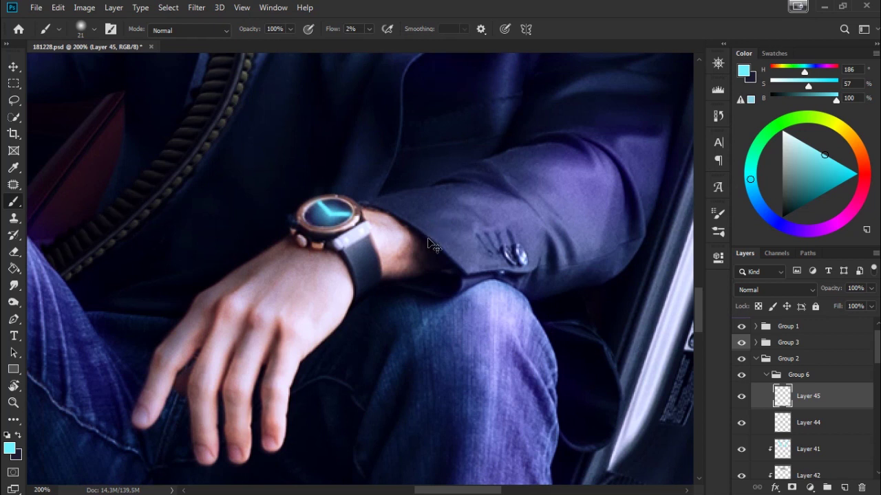
pyautogui.moveTo(441, 203); pyautogui.dragTo(481, 371)
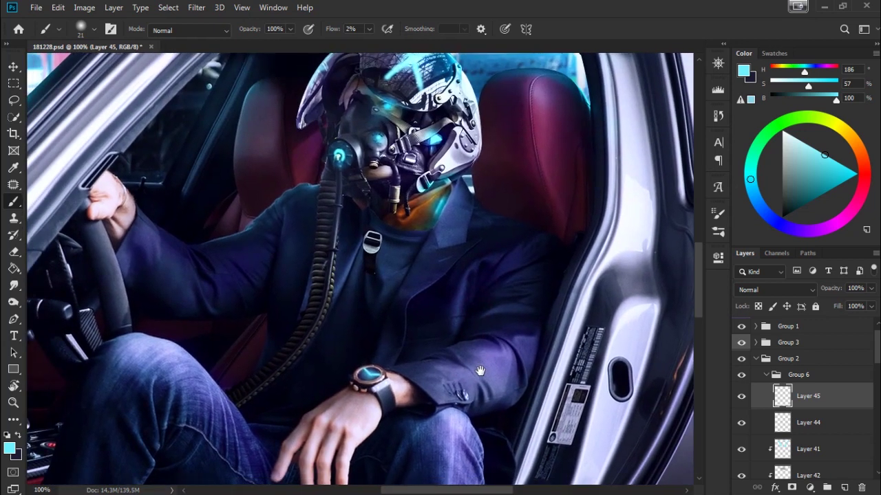
pyautogui.hotkey('ctrl', '-')
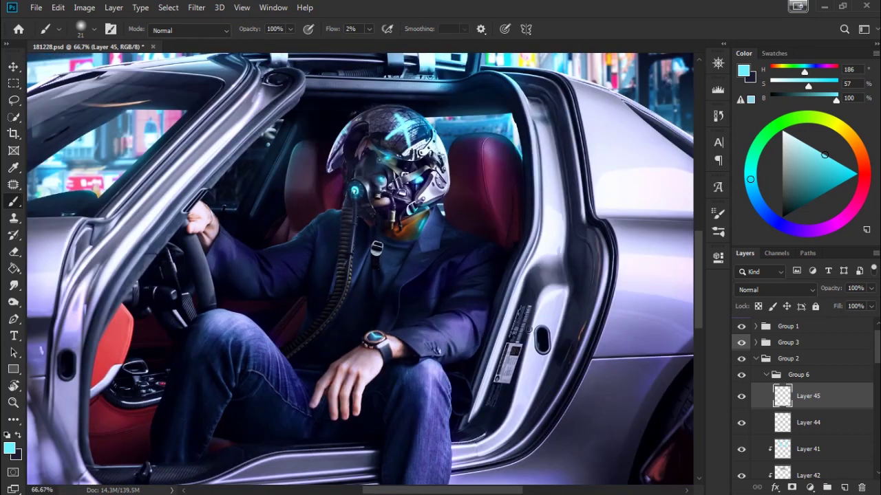
pyautogui.hotkey('ctrl', '0')
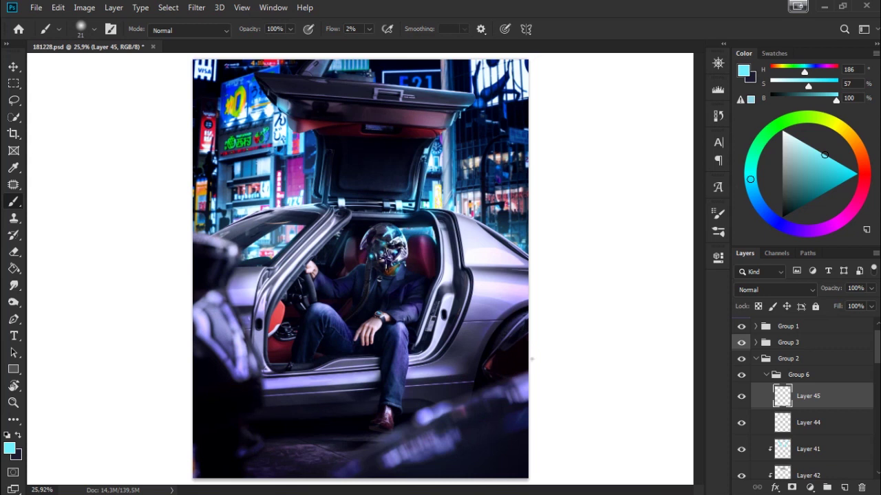
# Step: Collapse Group 2 and create a new empty Group 7 above Group 1
pyautogui.click(766, 377)
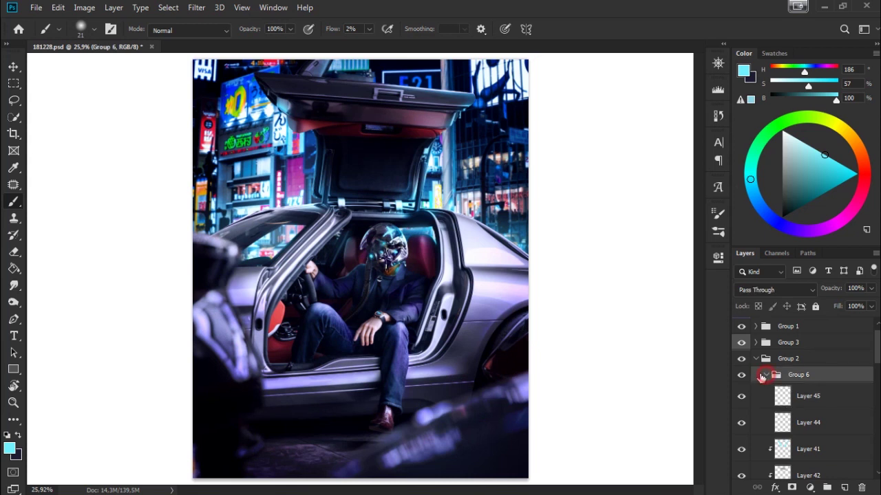
pyautogui.click(756, 359)
pyautogui.scroll(1, 878, 335)
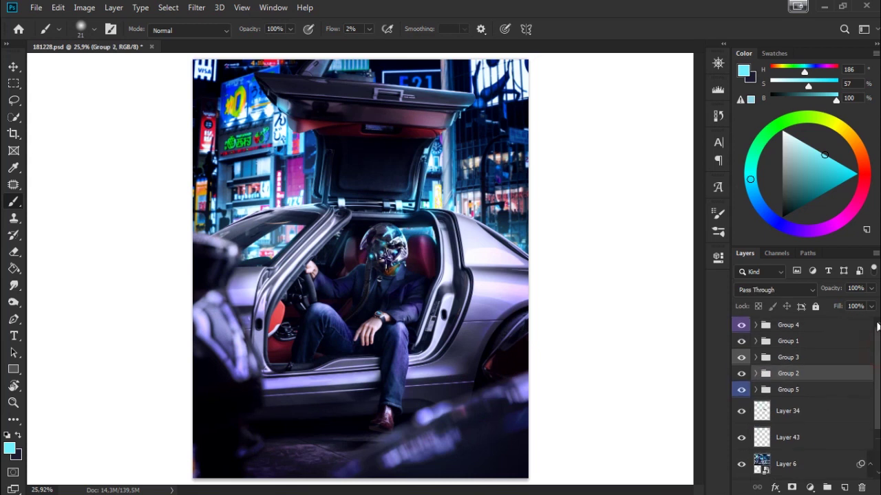
pyautogui.click(831, 338)
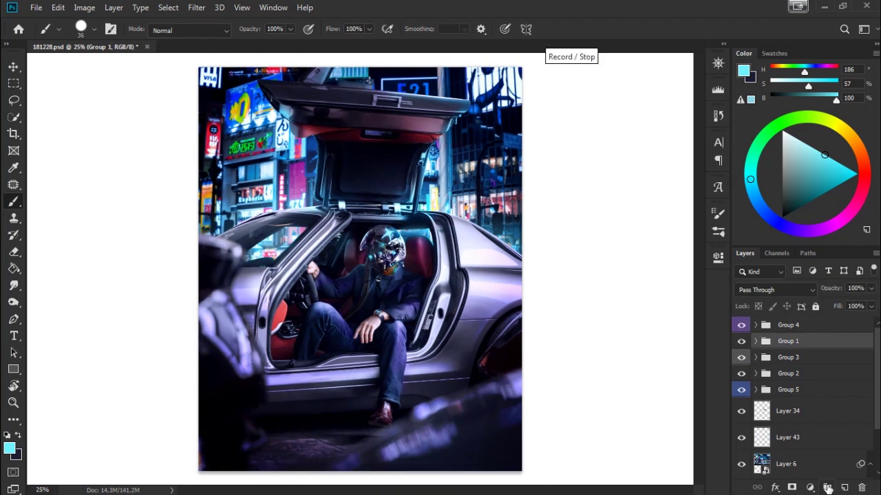
pyautogui.click(828, 488)
# Step: With the Type tool, zoom to 200% on the watch and drag a text box, then cancel it
pyautogui.click(16, 337)
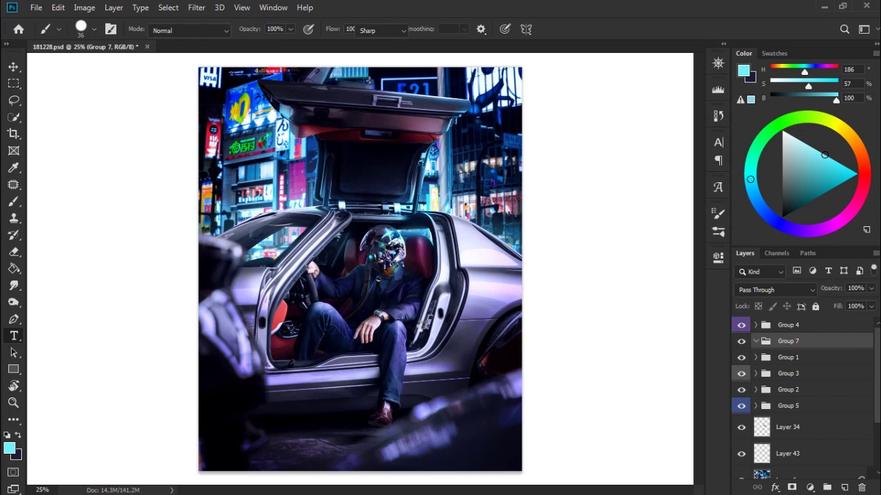
pyautogui.hotkey('ctrl', '+')
pyautogui.hotkey('ctrl', '+')
pyautogui.scroll(1, 512, 329)
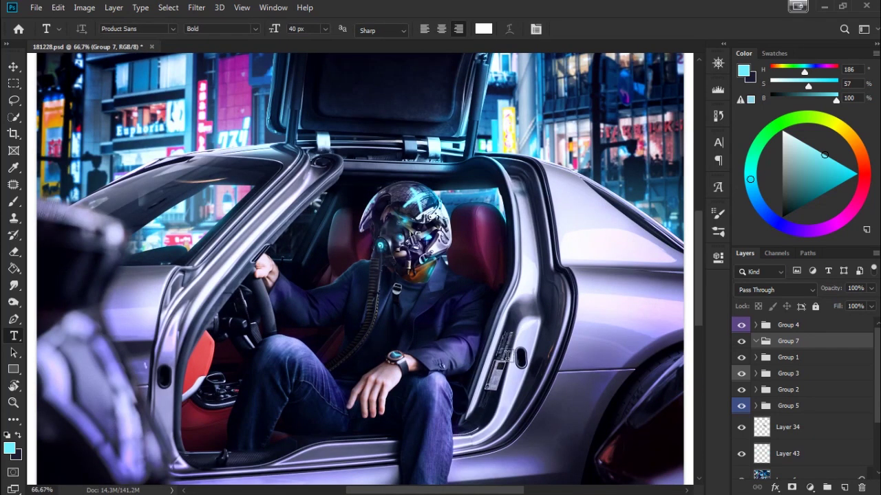
pyautogui.scroll(1, 489, 310)
pyautogui.scroll(1, 461, 292)
pyautogui.scroll(2, 438, 276)
pyautogui.hotkey('ctrl', '+')
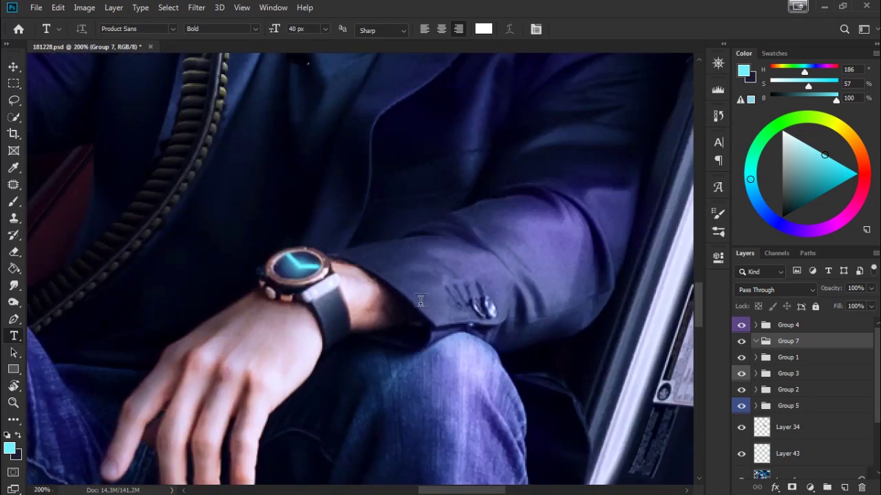
pyautogui.moveTo(438, 157); pyautogui.dragTo(624, 258)
pyautogui.press('Escape')
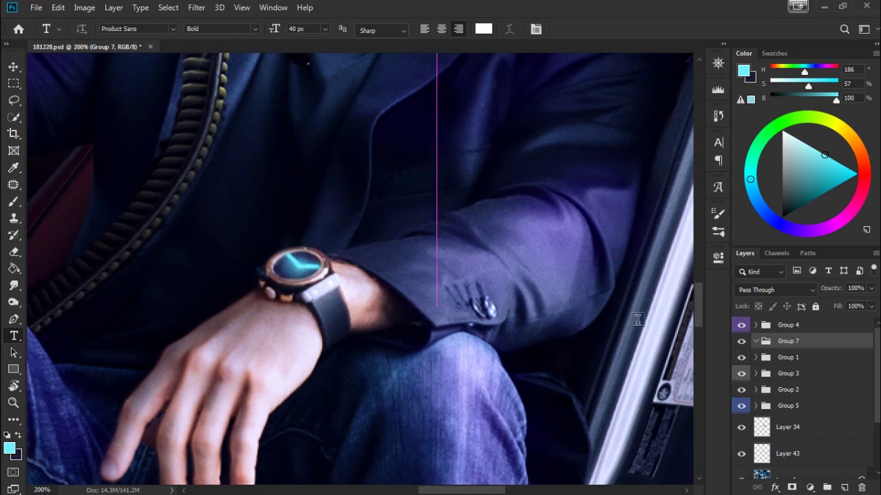
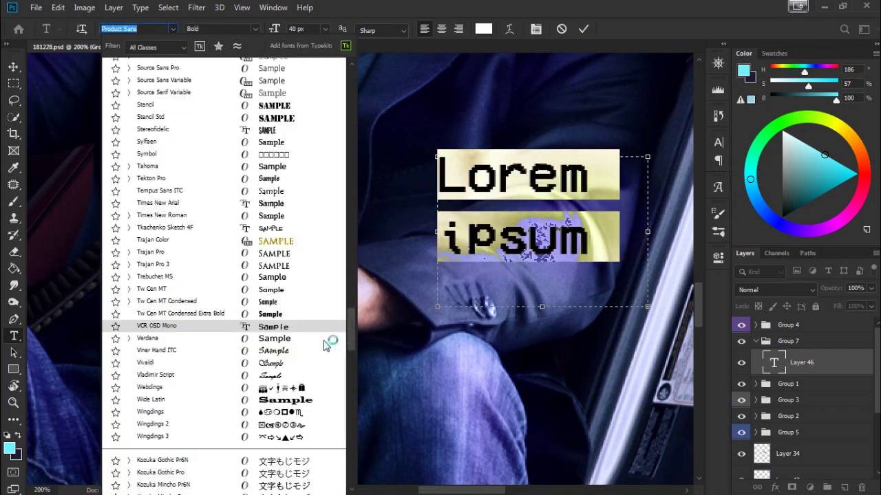
# Step: Type a '77%' readout in VCR OSD Mono with cyan text colour 6ff1ff
pyautogui.click(286, 328)
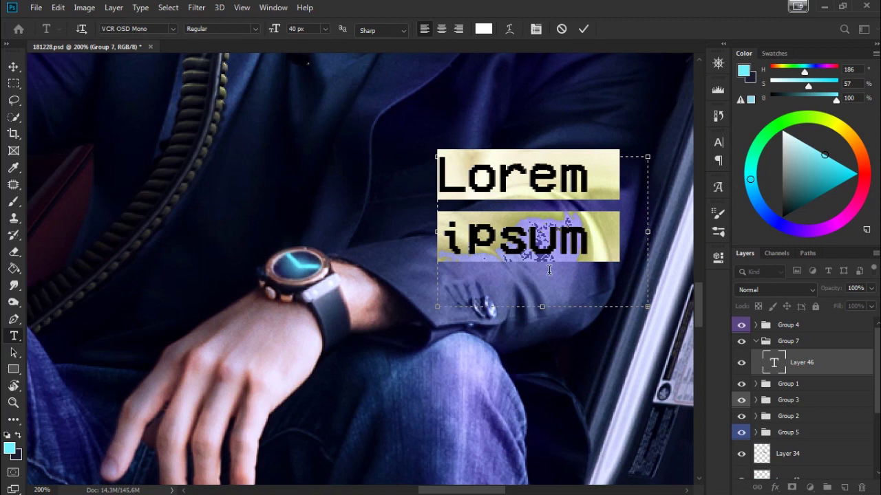
pyautogui.write('77%')
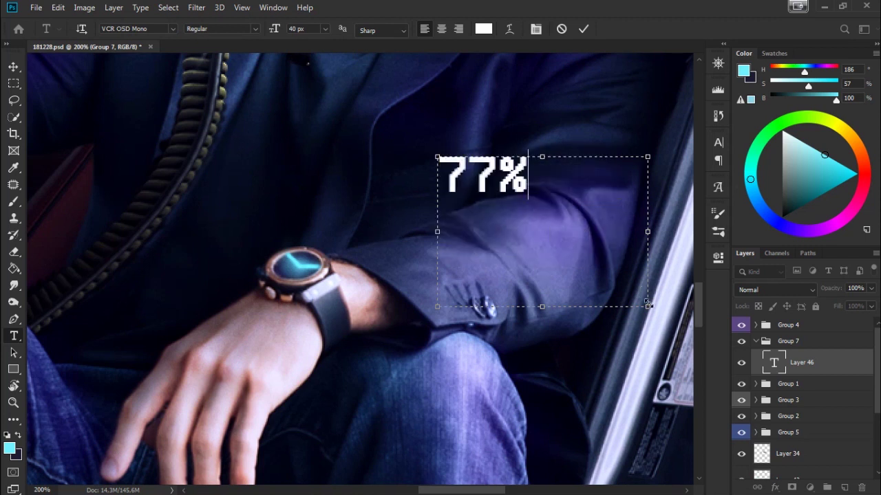
pyautogui.moveTo(647, 307)
pyautogui.mouseDown()
pyautogui.moveTo(529, 176)
pyautogui.moveTo(536, 177)
pyautogui.mouseUp()
pyautogui.click(483, 29)
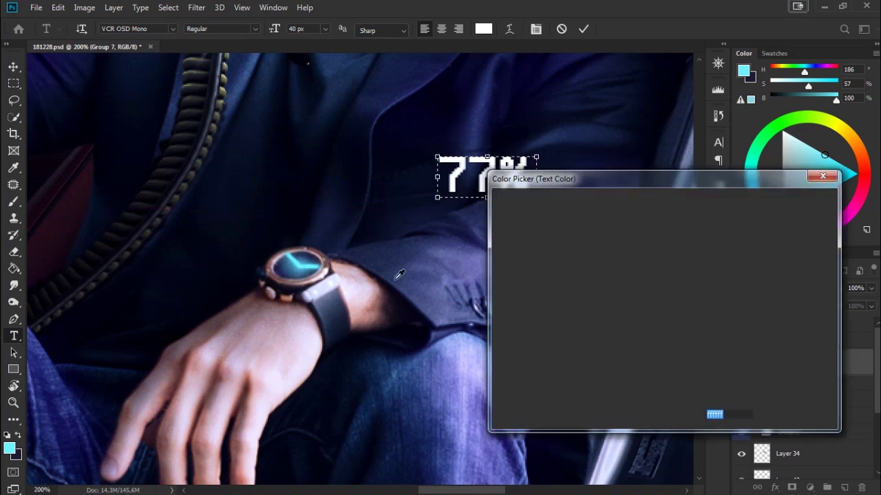
pyautogui.click(9, 449)
pyautogui.click(784, 207)
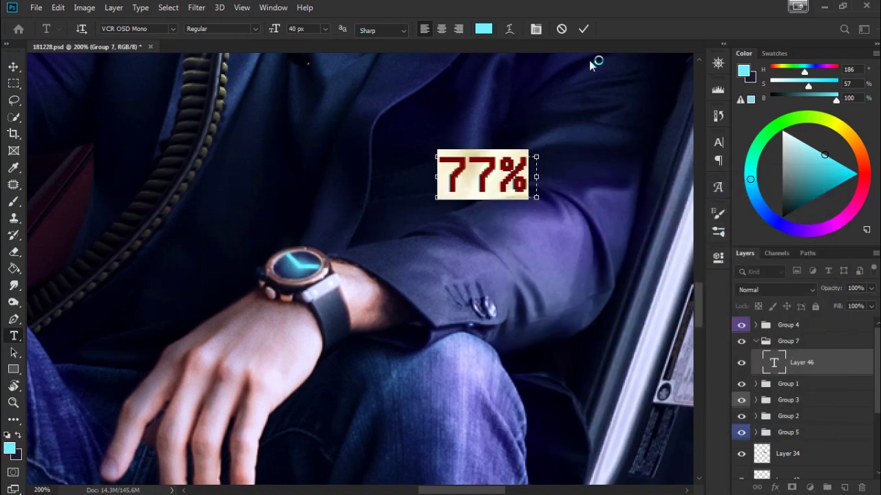
pyautogui.click(583, 29)
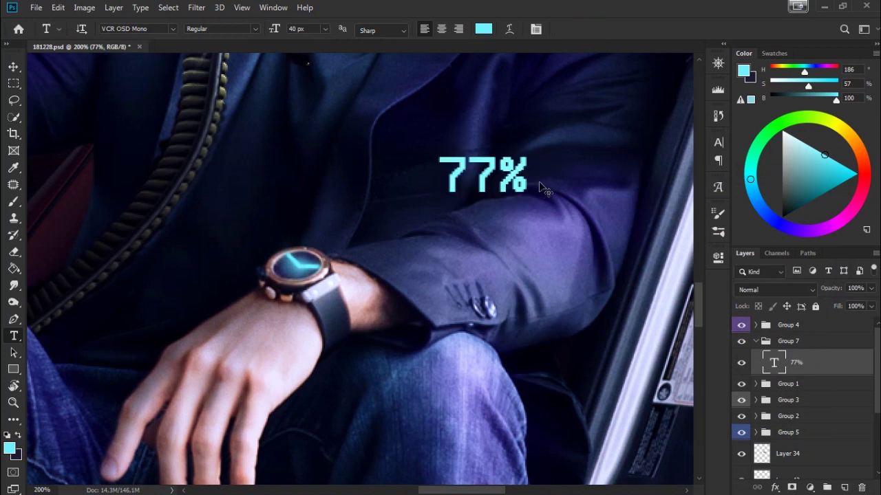
# Step: Move, rotate about 64° and scale the 77% text to 39.99% onto the watch strap
pyautogui.hotkey('ctrl', 't')
pyautogui.moveTo(517, 184)
pyautogui.mouseDown()
pyautogui.moveTo(376, 331)
pyautogui.moveTo(430, 337)
pyautogui.mouseUp()
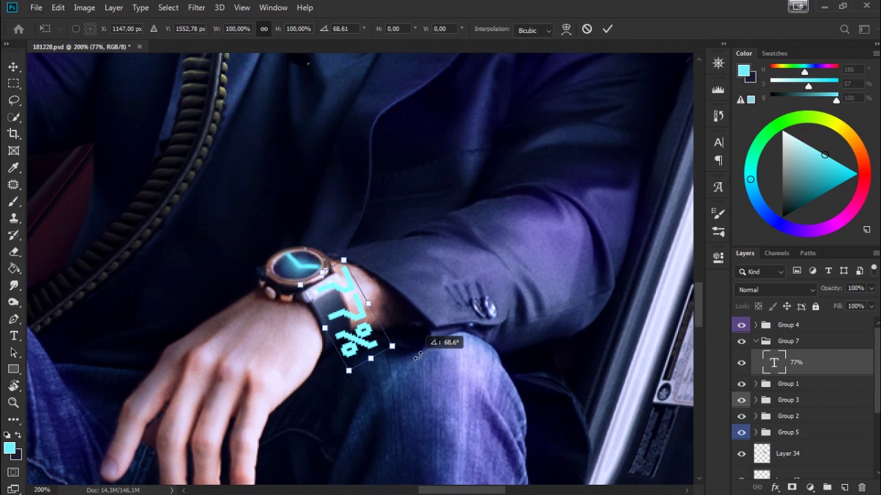
pyautogui.moveTo(358, 309)
pyautogui.mouseDown()
pyautogui.moveTo(352, 337)
pyautogui.moveTo(367, 336)
pyautogui.moveTo(387, 294)
pyautogui.mouseUp()
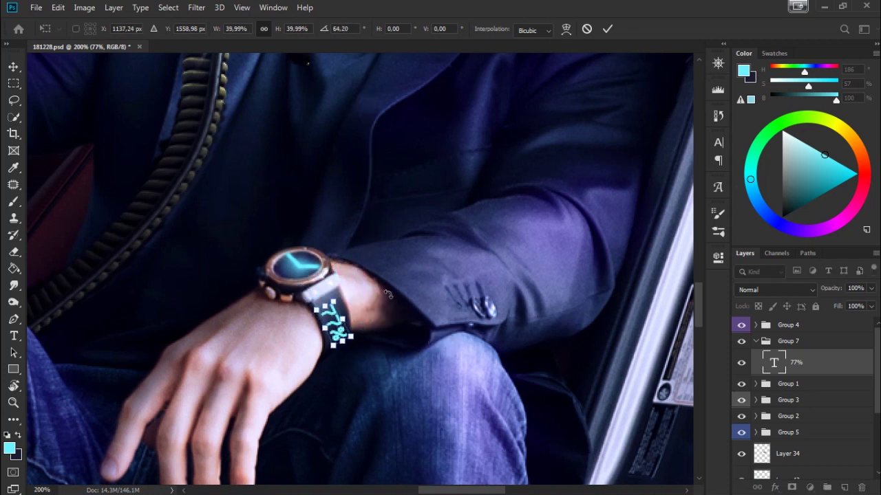
pyautogui.click(606, 30)
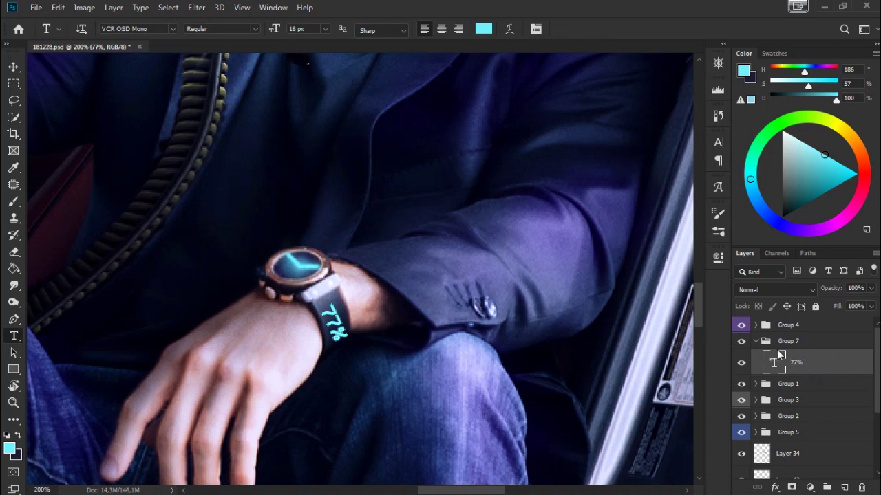
# Step: Rasterize the 77% text layer
pyautogui.rightClick(776, 355)
pyautogui.click(682, 212)
pyautogui.press('b')
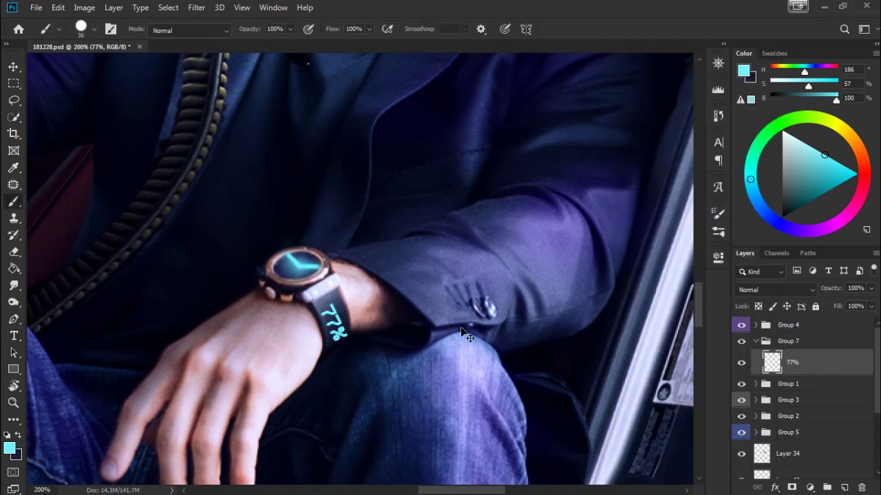
# Step: Nudge the 77% text up, tilt it slightly and shrink it a little more
pyautogui.hotkey('ctrl', 't')
pyautogui.moveTo(335, 325)
pyautogui.mouseDown()
pyautogui.moveTo(359, 339)
pyautogui.moveTo(355, 314)
pyautogui.mouseUp()
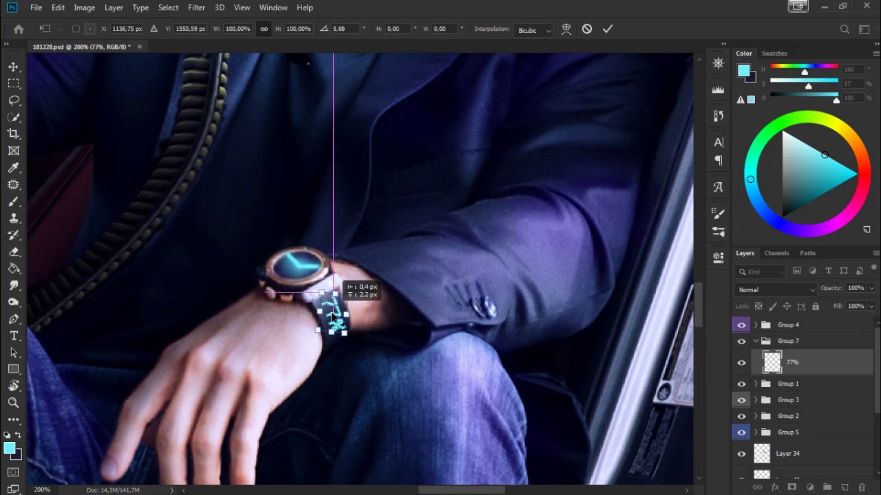
pyautogui.click(606, 29)
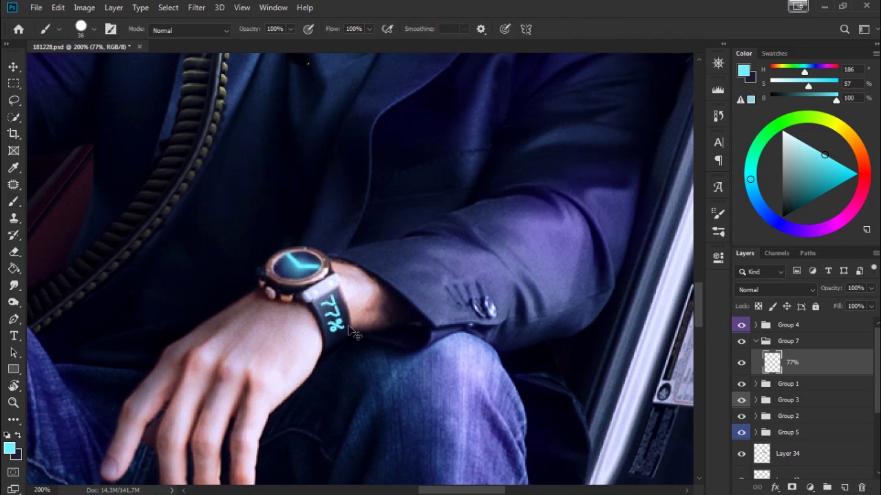
pyautogui.hotkey('ctrl', 't')
pyautogui.moveTo(344, 334); pyautogui.dragTo(345, 335)
pyautogui.click(607, 29)
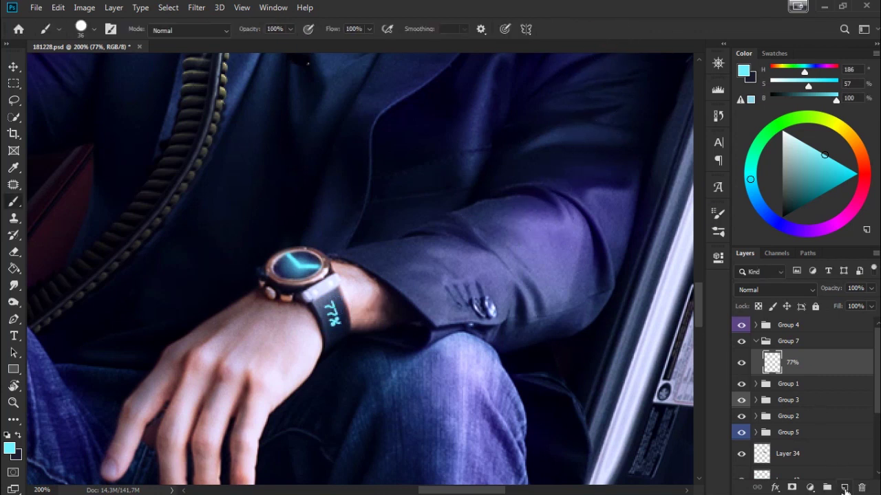
# Step: Add empty Layer 46 above the 77% text, using a 6 px brush at 1% flow
pyautogui.click(844, 487)
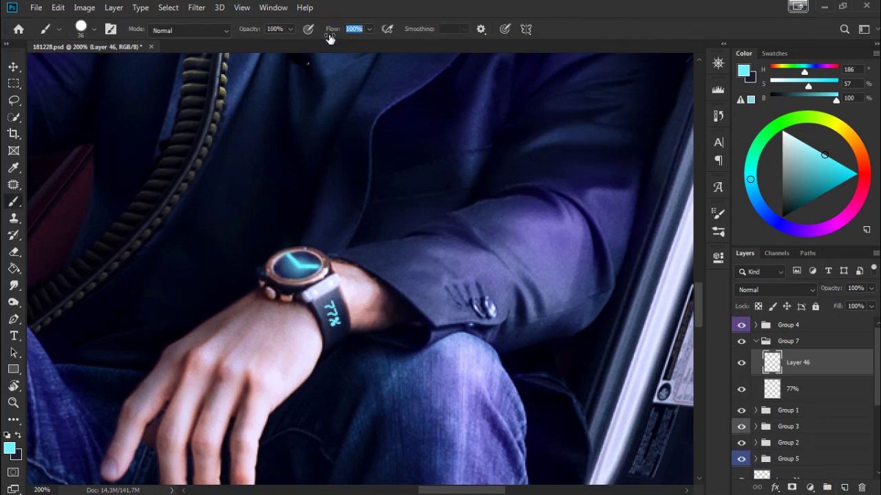
pyautogui.write('1')
pyautogui.rightClick(427, 287)
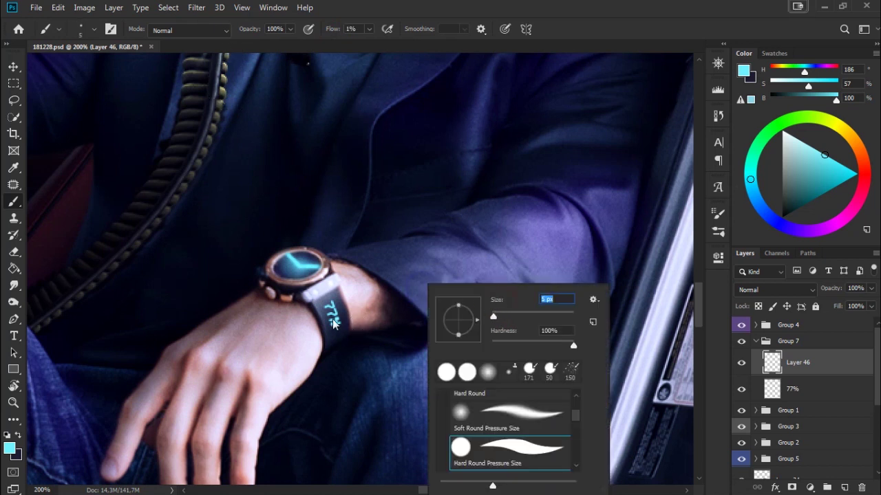
pyautogui.press('Return')
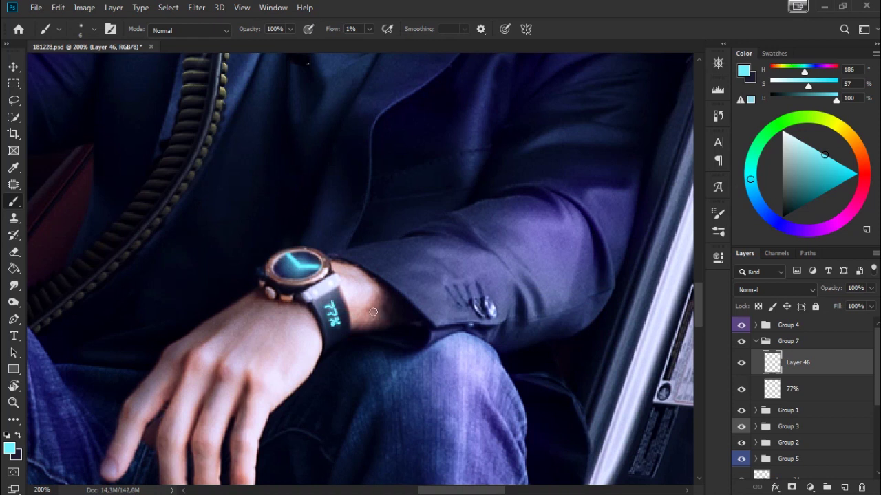
pyautogui.hotkey('ctrl', '-')
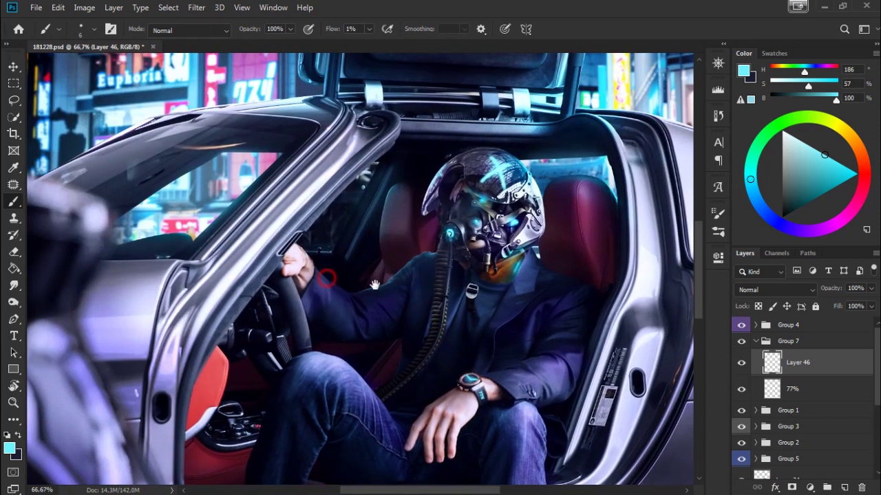
# Step: Zoom in on the car door and draw a text box over the side window glass
pyautogui.moveTo(83, 176); pyautogui.dragTo(212, 269)
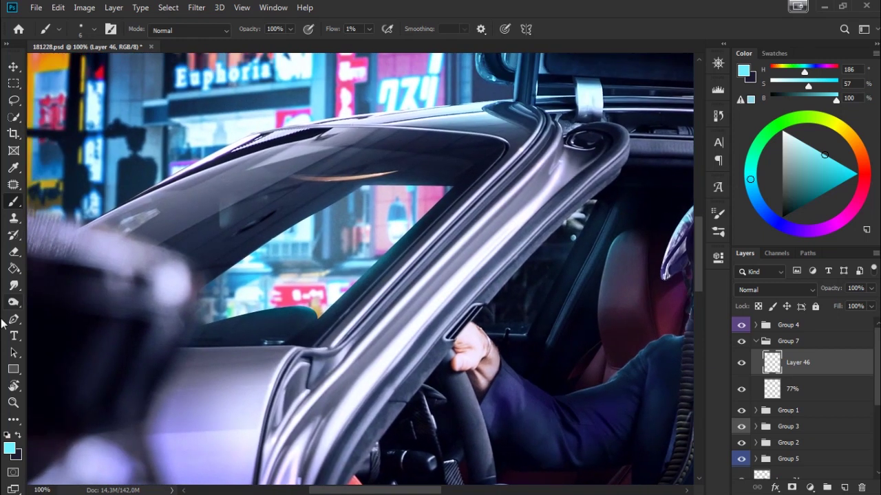
pyautogui.press('t')
pyautogui.moveTo(305, 217); pyautogui.dragTo(428, 344)
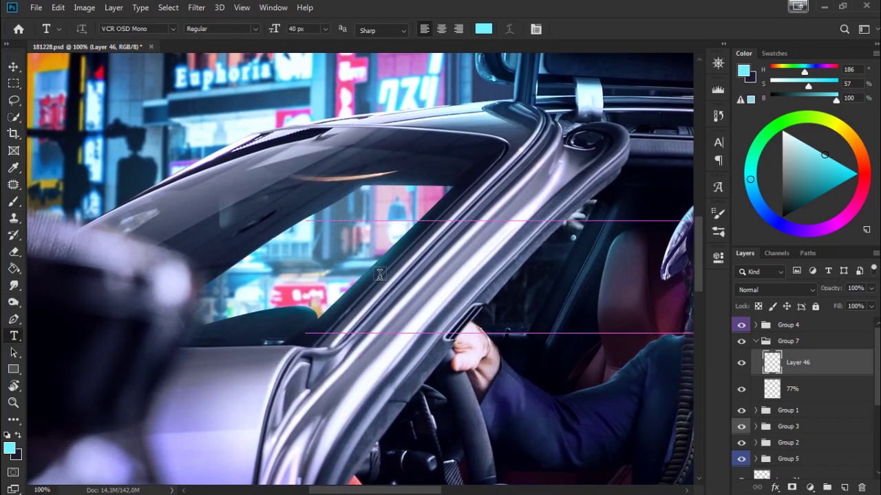
pyautogui.press('BackSpace')
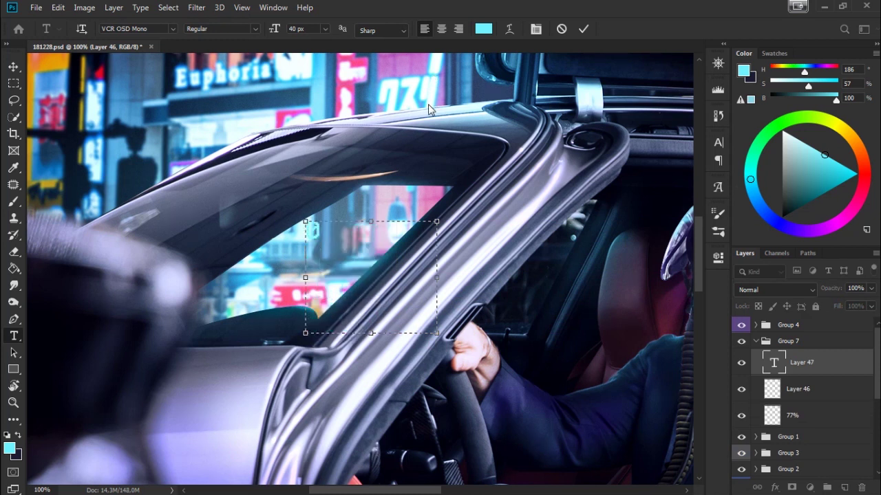
# Step: Size the 0 at 107 px and MPH at 33 px, tighten the box, commit
pyautogui.hotkey('ctrl', 'v')
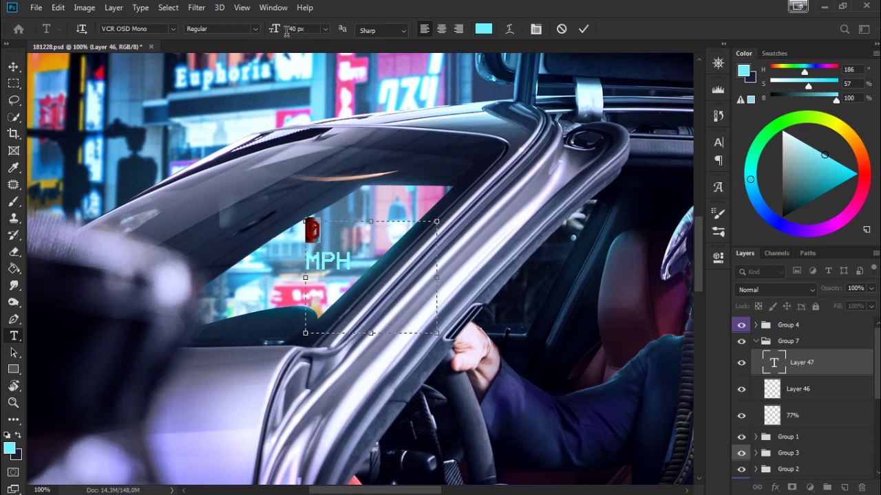
pyautogui.moveTo(282, 31); pyautogui.dragTo(300, 83)
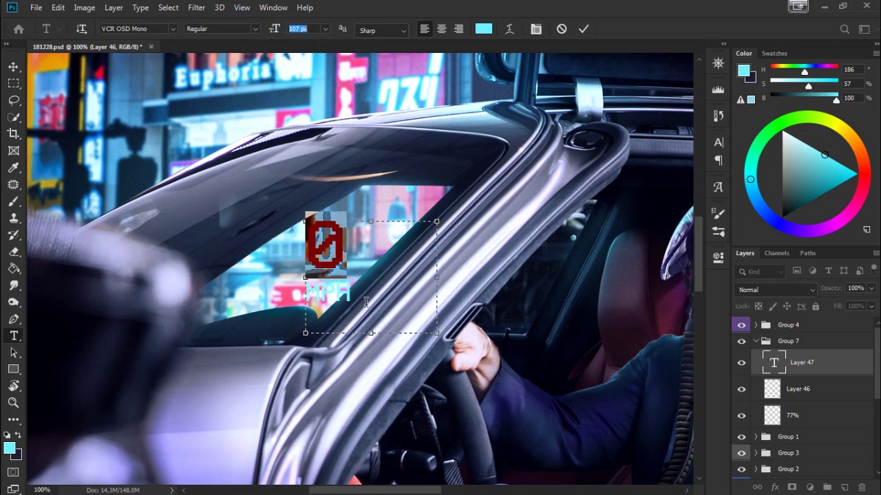
pyautogui.moveTo(276, 30); pyautogui.dragTo(275, 31)
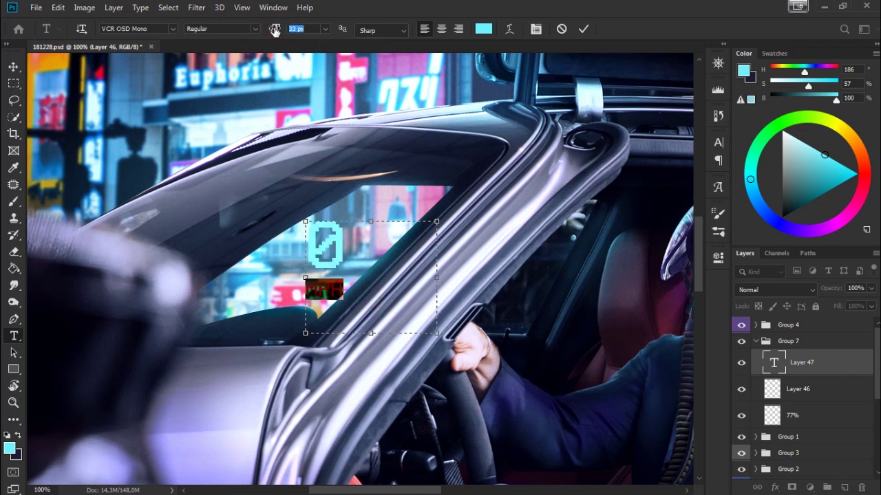
pyautogui.click(372, 297)
pyautogui.moveTo(437, 333); pyautogui.dragTo(327, 301)
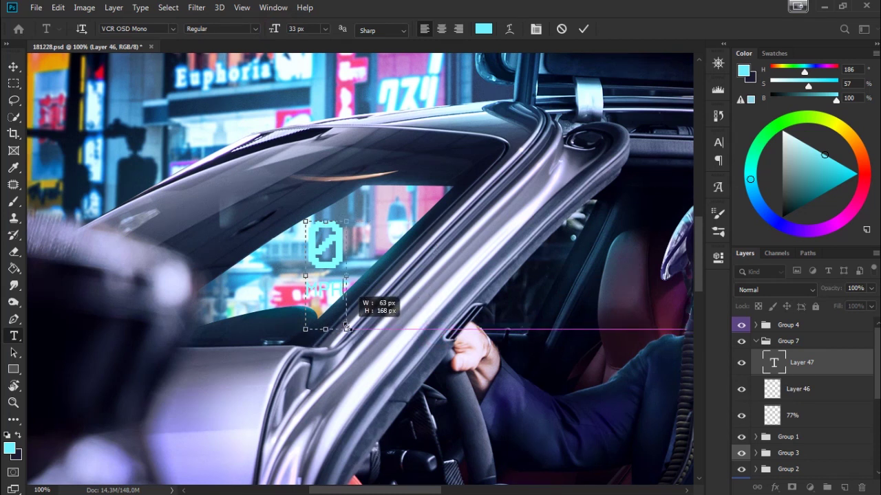
pyautogui.moveTo(326, 302); pyautogui.dragTo(326, 302)
pyautogui.click(582, 30)
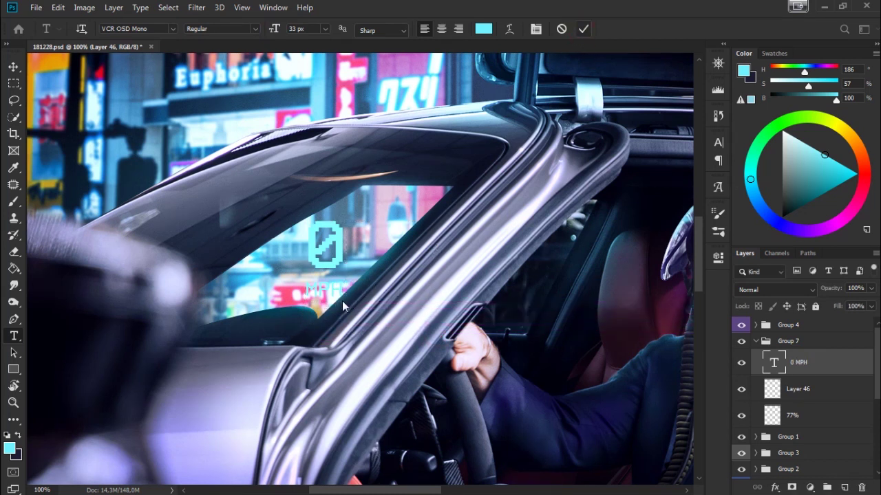
# Step: Rasterize the 0 MPH readout, flip it horizontally and rotate it to the dashboard angle
pyautogui.rightClick(823, 374)
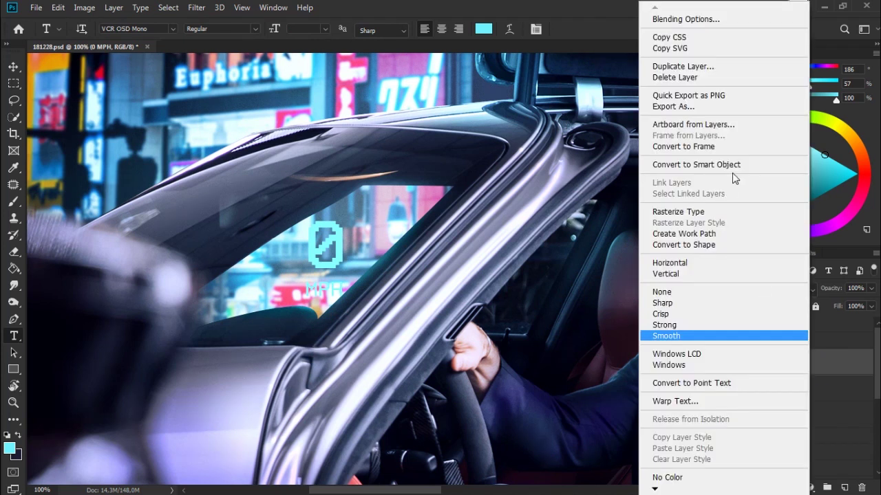
pyautogui.click(710, 213)
pyautogui.hotkey('ctrl', 't')
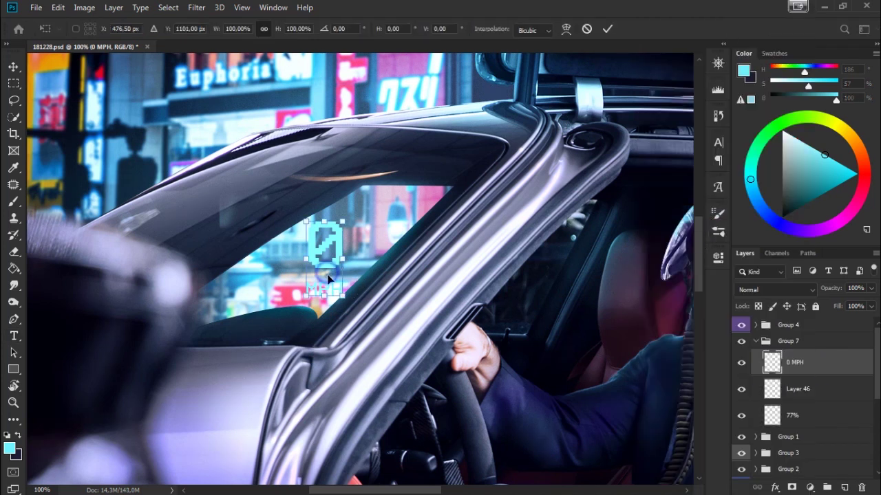
pyautogui.rightClick(329, 278)
pyautogui.click(368, 433)
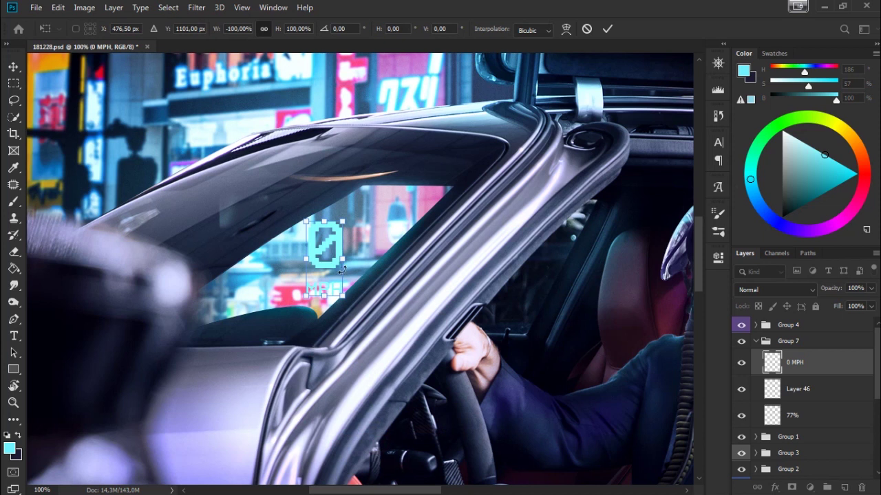
pyautogui.moveTo(362, 215)
pyautogui.mouseDown()
pyautogui.moveTo(383, 249)
pyautogui.moveTo(366, 250)
pyautogui.moveTo(307, 292)
pyautogui.moveTo(310, 285)
pyautogui.moveTo(324, 311)
pyautogui.moveTo(339, 303)
pyautogui.mouseUp()
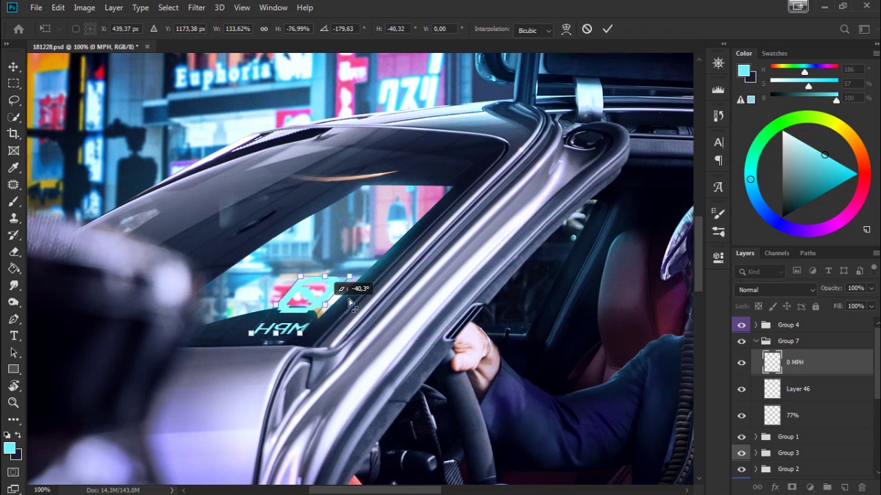
pyautogui.moveTo(364, 271); pyautogui.dragTo(369, 278)
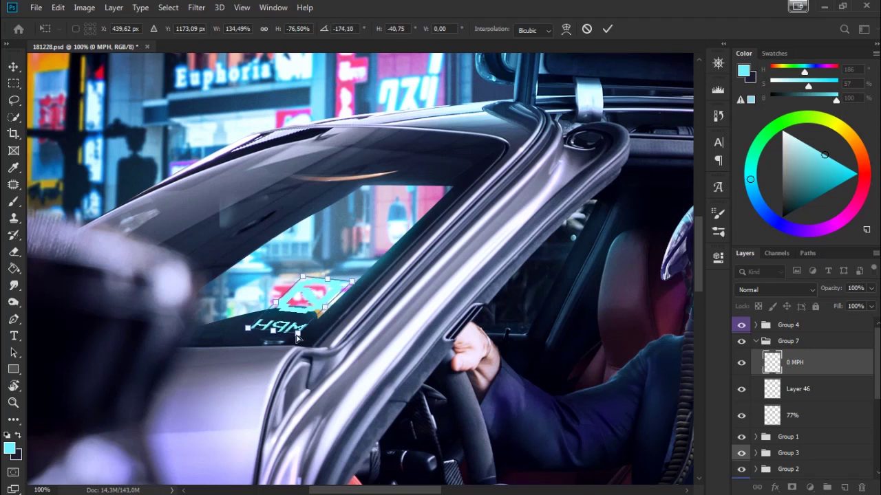
pyautogui.press('Return')
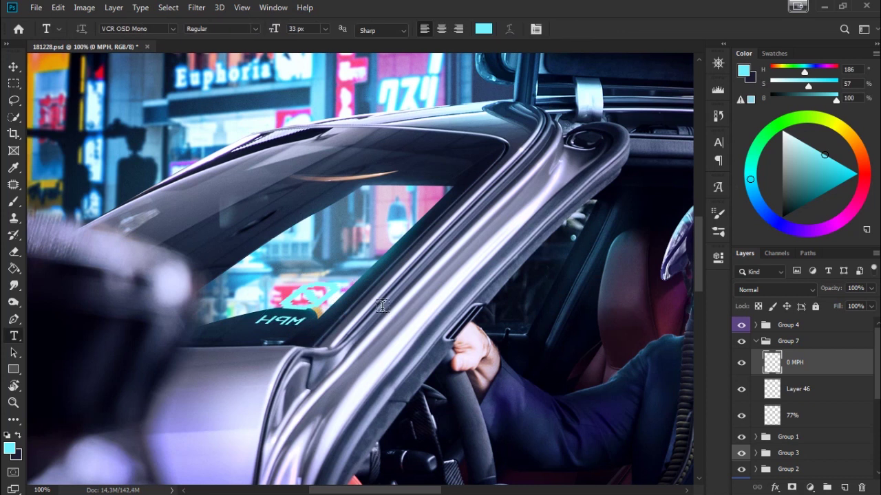
# Step: Move Layer 46 above 0 MPH and choose the Soft Round brush
pyautogui.moveTo(798, 389); pyautogui.dragTo(801, 364)
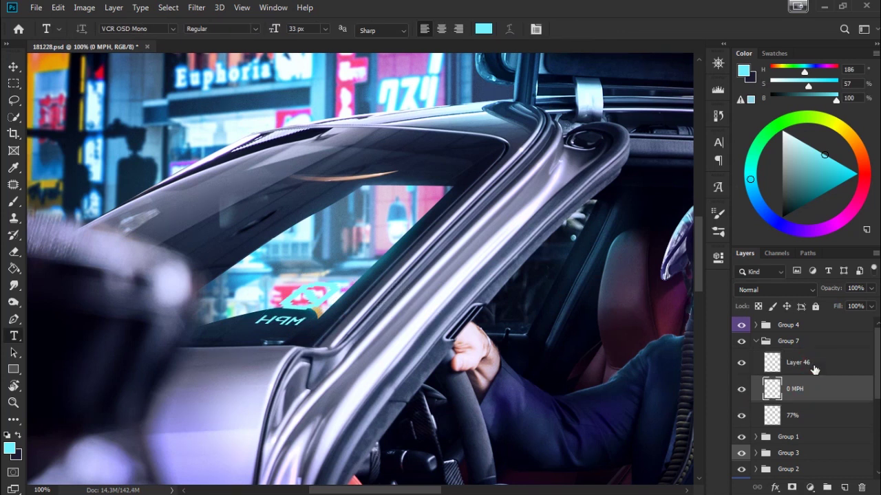
pyautogui.press('b')
pyautogui.rightClick(393, 267)
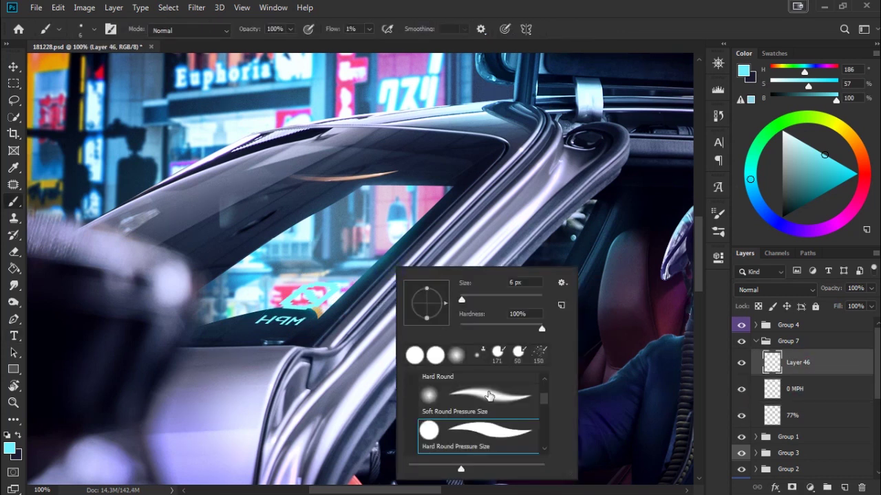
pyautogui.scroll(3, 481, 413)
pyautogui.click(479, 408)
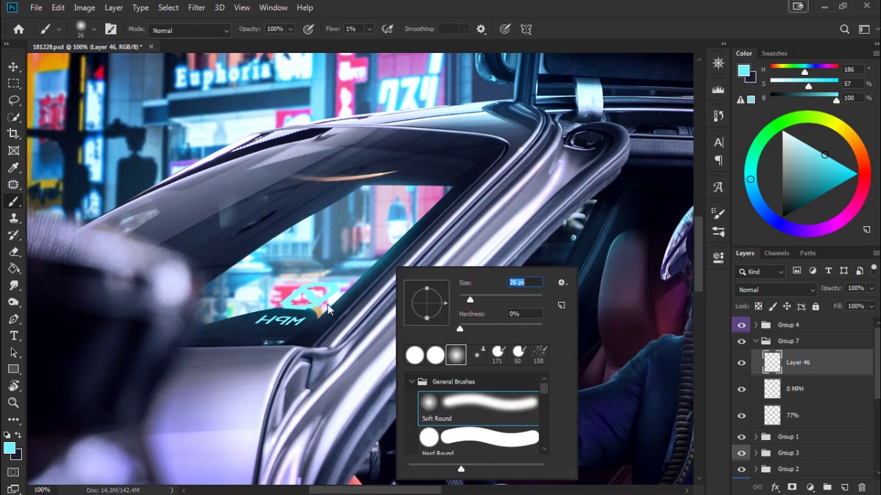
pyautogui.click(293, 326)
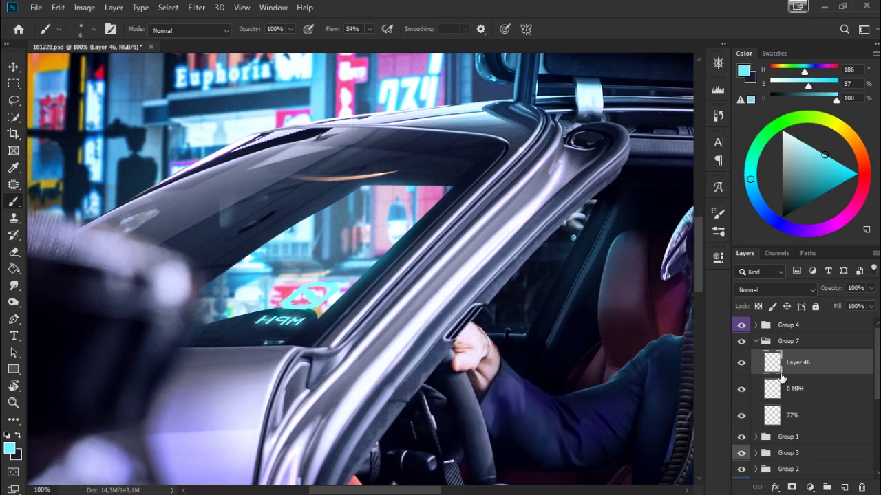
# Step: Draw a new text box to the right of the MPH reflection
pyautogui.press('t')
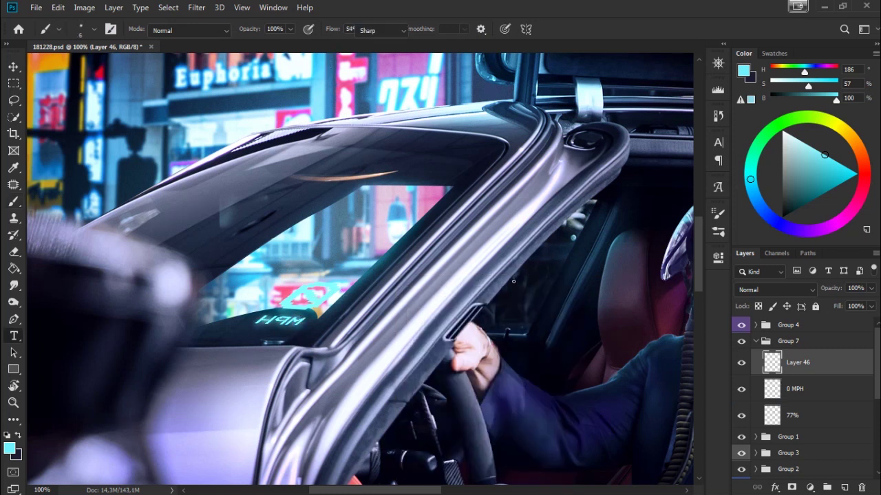
pyautogui.click(812, 389)
pyautogui.moveTo(363, 310); pyautogui.dragTo(490, 368)
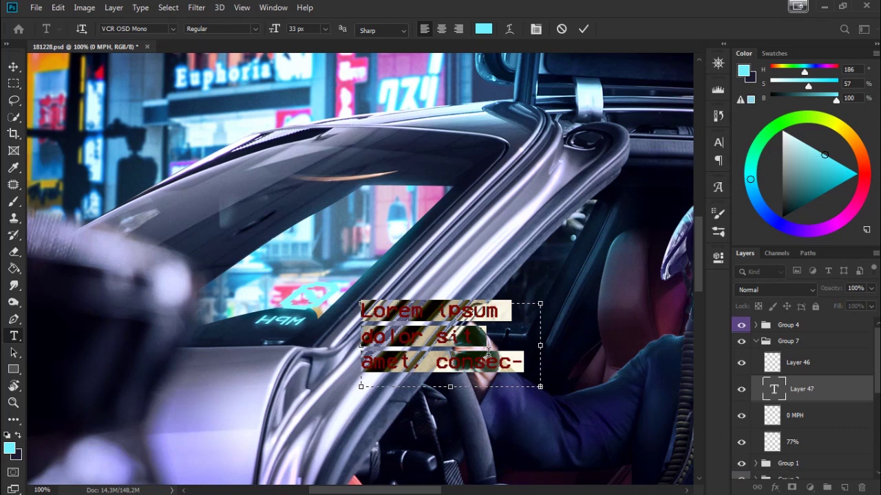
# Step: Type 'R123456' with tracking 300, fit the text box to the line and commit
pyautogui.write('R123456')
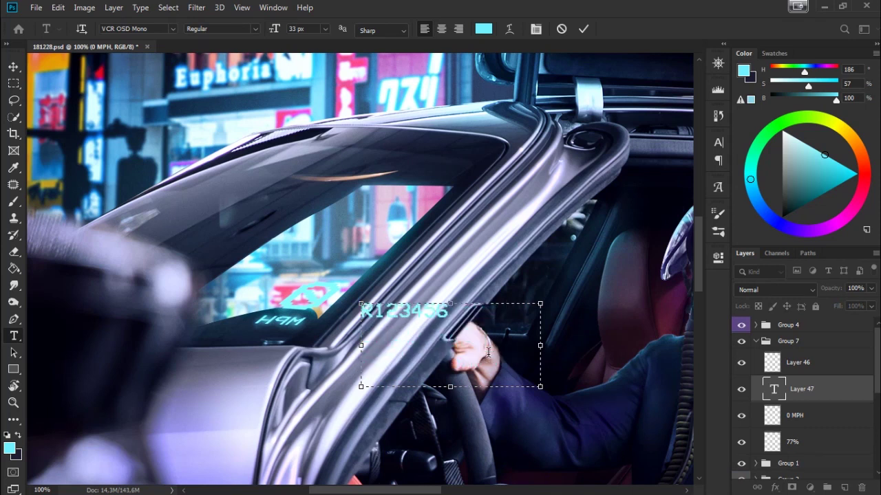
pyautogui.hotkey('ctrl', 'a')
pyautogui.click(718, 143)
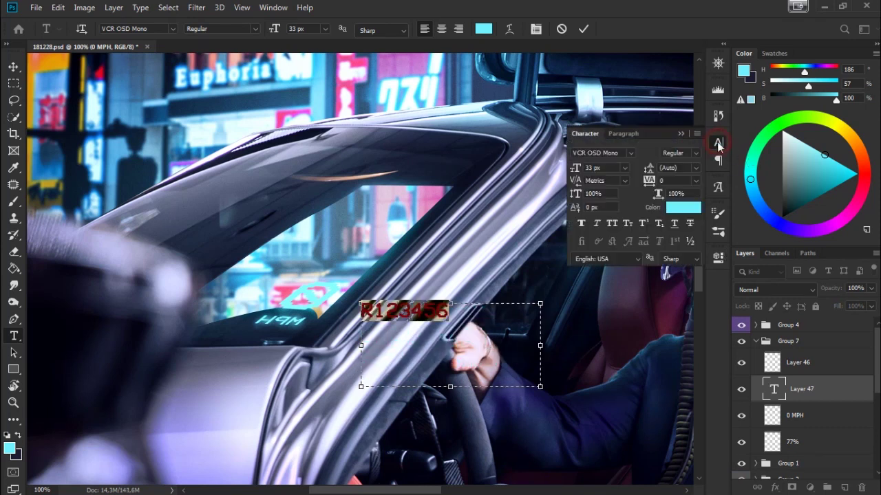
pyautogui.moveTo(649, 179); pyautogui.dragTo(721, 162)
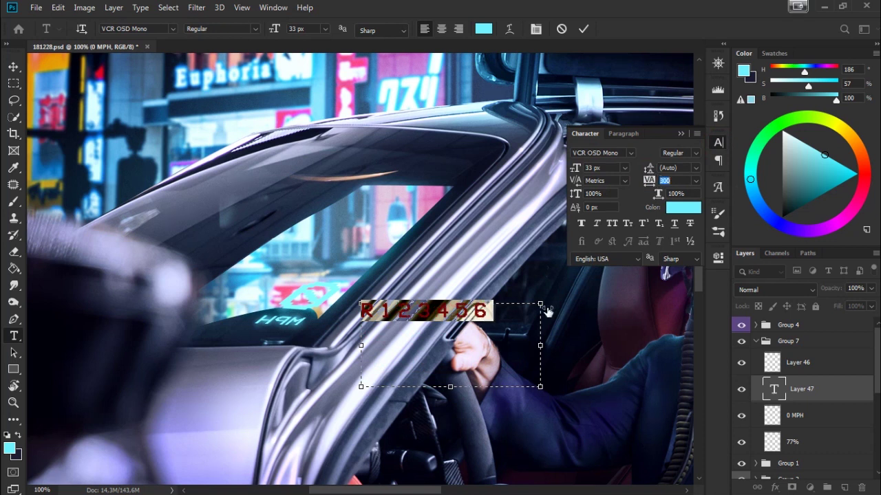
pyautogui.click(680, 132)
pyautogui.moveTo(540, 387); pyautogui.dragTo(512, 320)
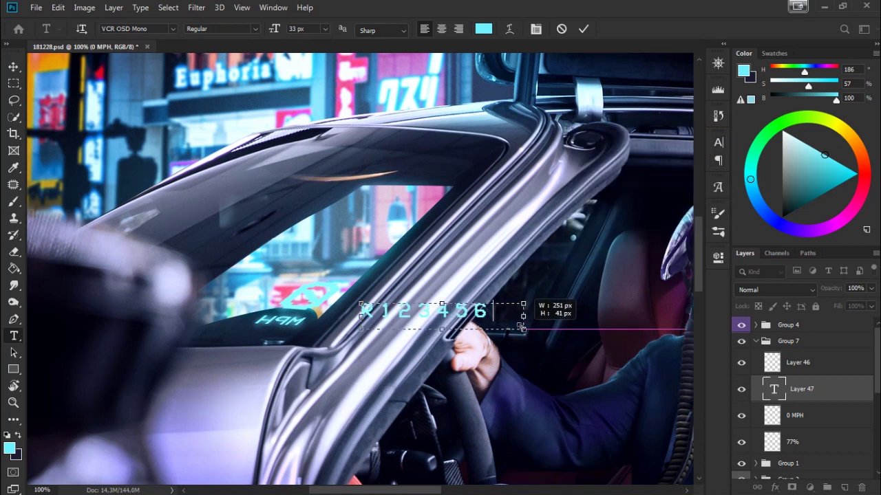
pyautogui.moveTo(512, 320); pyautogui.dragTo(493, 318)
pyautogui.click(832, 390)
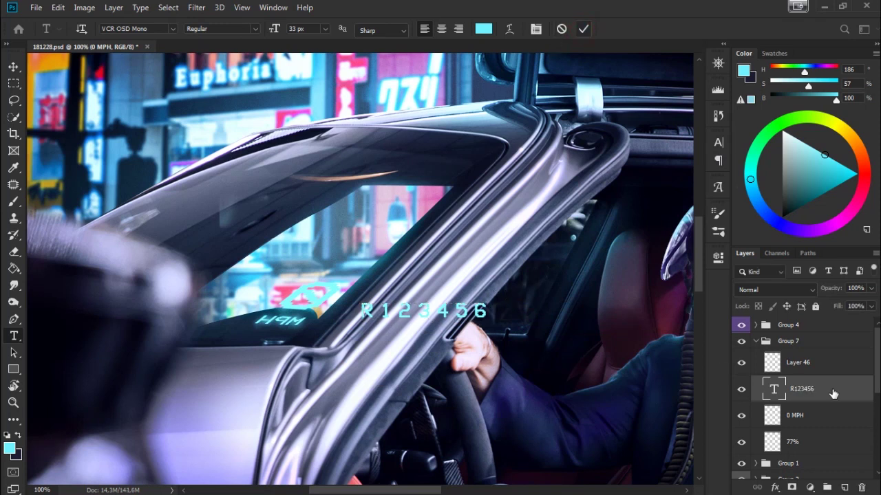
# Step: Rasterize R123456, flip it horizontally and place it on the dashboard left of MPH
pyautogui.rightClick(831, 389)
pyautogui.click(699, 212)
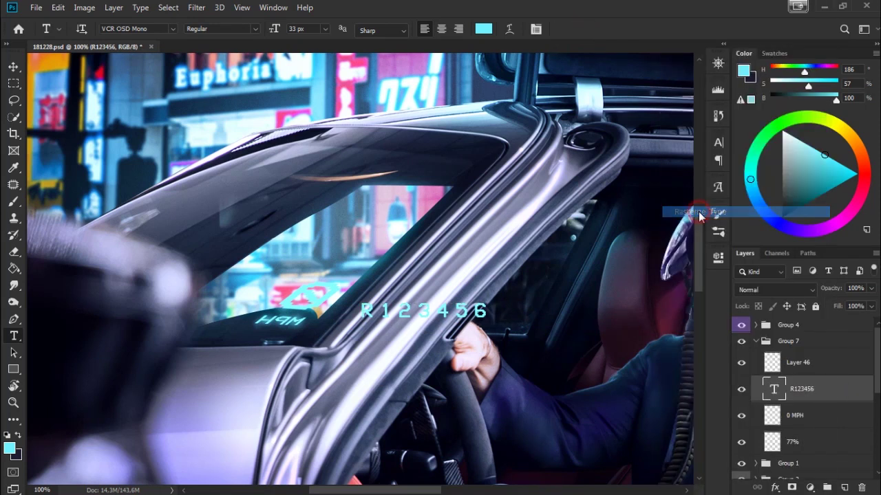
pyautogui.hotkey('ctrl', 't')
pyautogui.rightClick(435, 301)
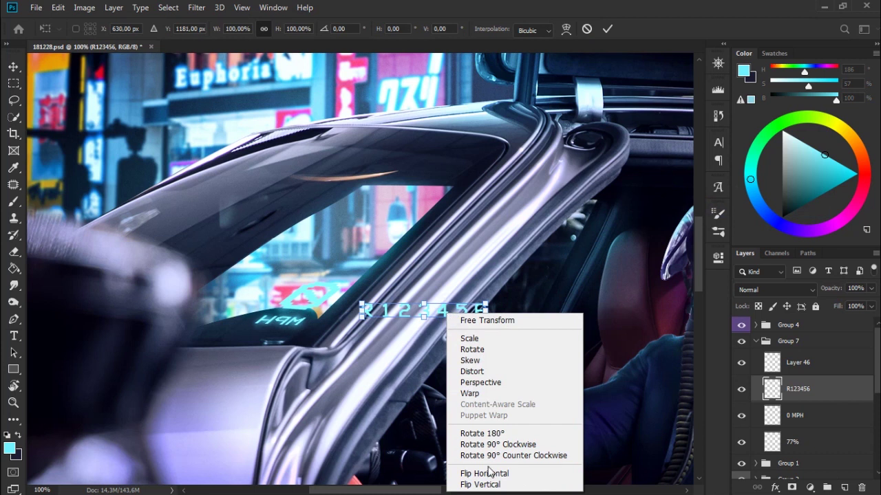
pyautogui.click(488, 472)
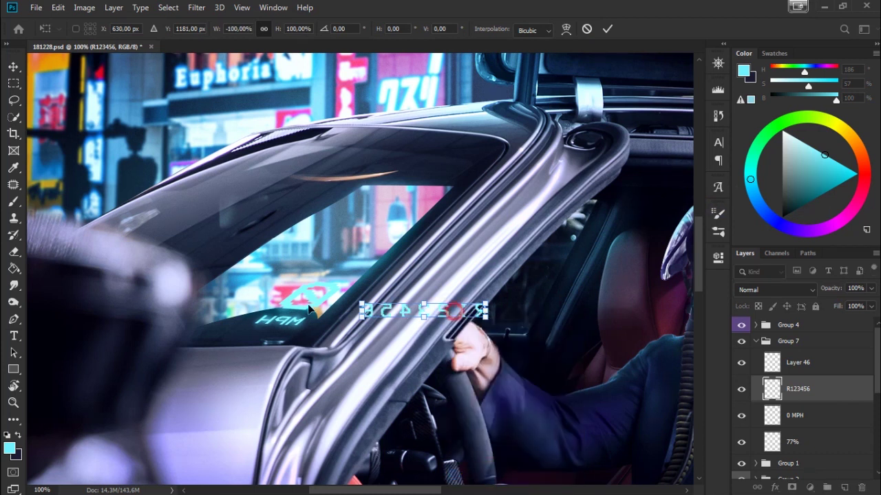
pyautogui.moveTo(384, 312); pyautogui.dragTo(223, 321)
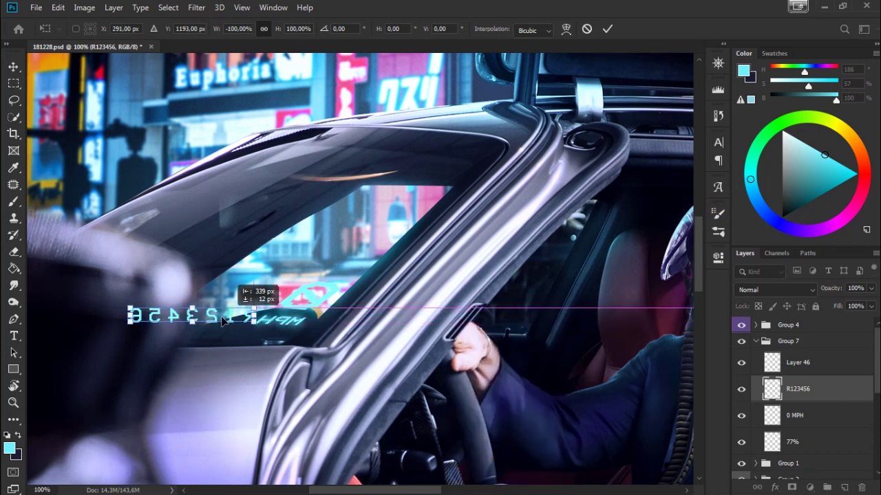
pyautogui.moveTo(233, 318); pyautogui.dragTo(234, 320)
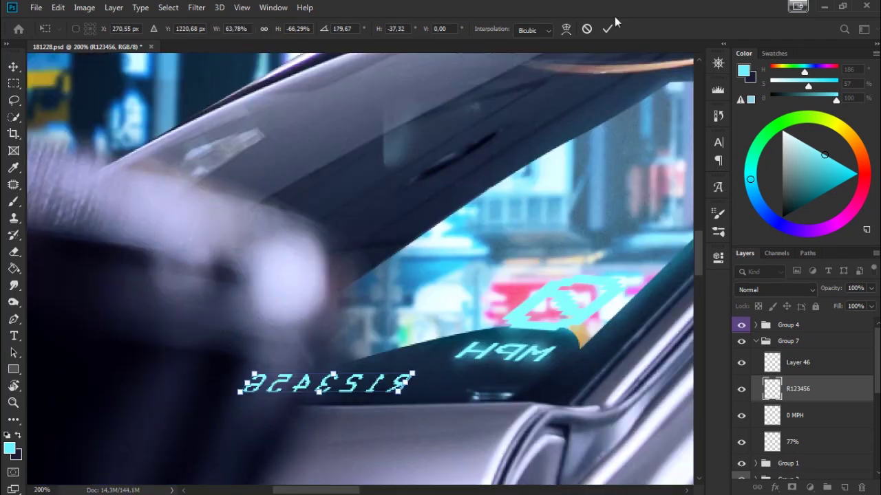
pyautogui.click(606, 29)
pyautogui.click(795, 415)
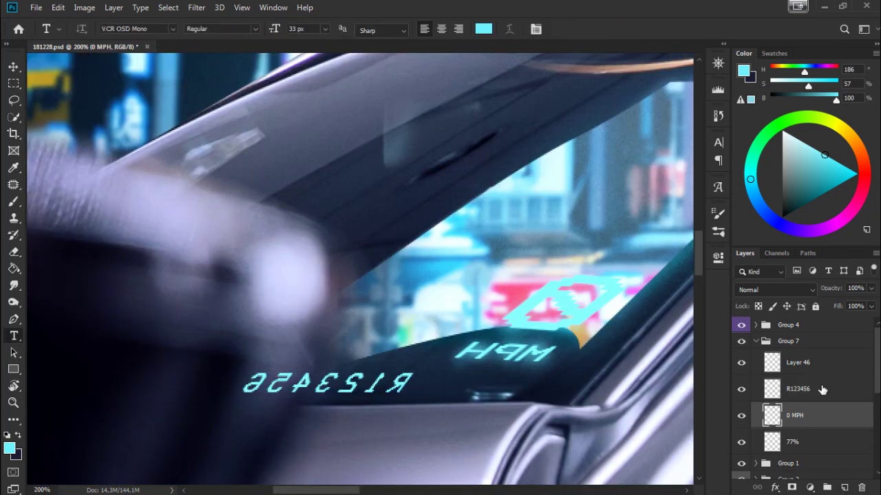
# Step: Move the MPH text slightly left and down
pyautogui.hotkey('ctrl', 't')
pyautogui.moveTo(558, 326); pyautogui.dragTo(536, 345)
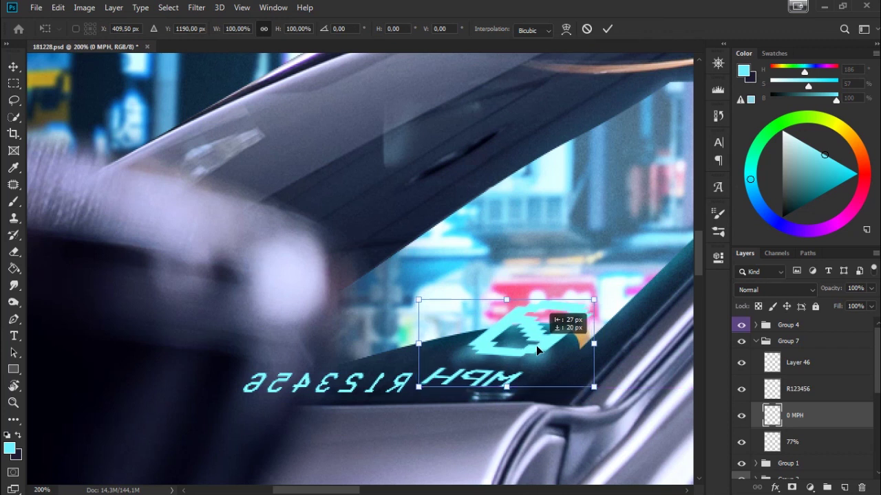
pyautogui.click(605, 29)
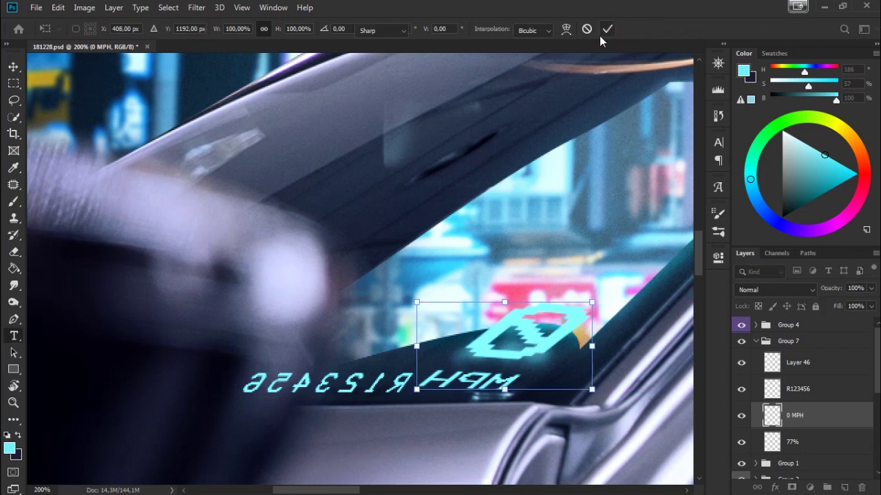
# Step: Mask out the far end of the mirrored R123456 and lower its fill to about 42%
pyautogui.click(793, 487)
pyautogui.press('d')
pyautogui.press('b')
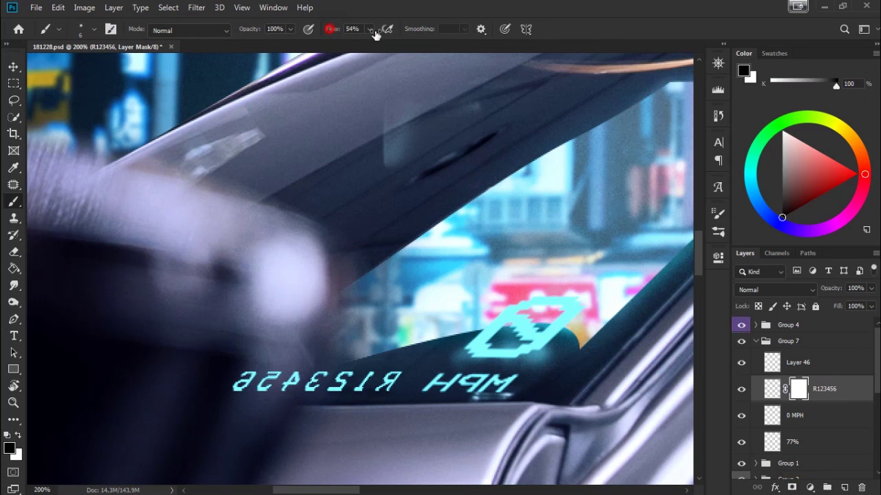
pyautogui.rightClick(365, 303)
pyautogui.moveTo(227, 377)
pyautogui.mouseDown()
pyautogui.moveTo(232, 399)
pyautogui.moveTo(275, 363)
pyautogui.moveTo(279, 385)
pyautogui.moveTo(314, 382)
pyautogui.mouseUp()
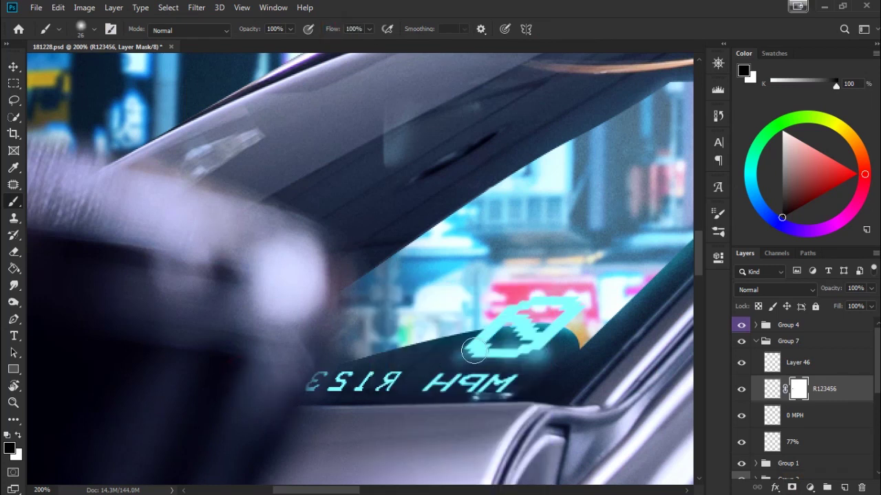
pyautogui.moveTo(814, 307); pyautogui.dragTo(802, 308)
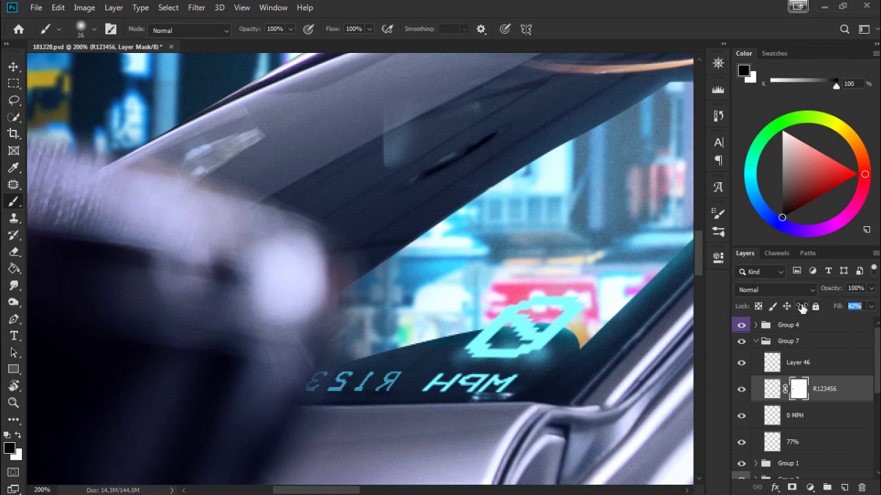
# Step: On Layer 46, set the eraser to 1% flow and 9 px, then return to the brush
pyautogui.click(817, 371)
pyautogui.press('e')
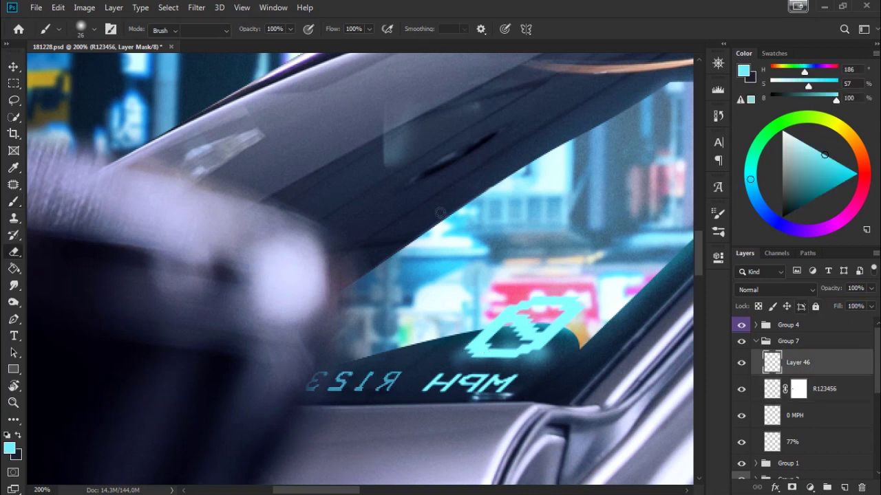
pyautogui.rightClick(574, 320)
pyautogui.moveTo(606, 315); pyautogui.dragTo(660, 315)
pyautogui.press('Return')
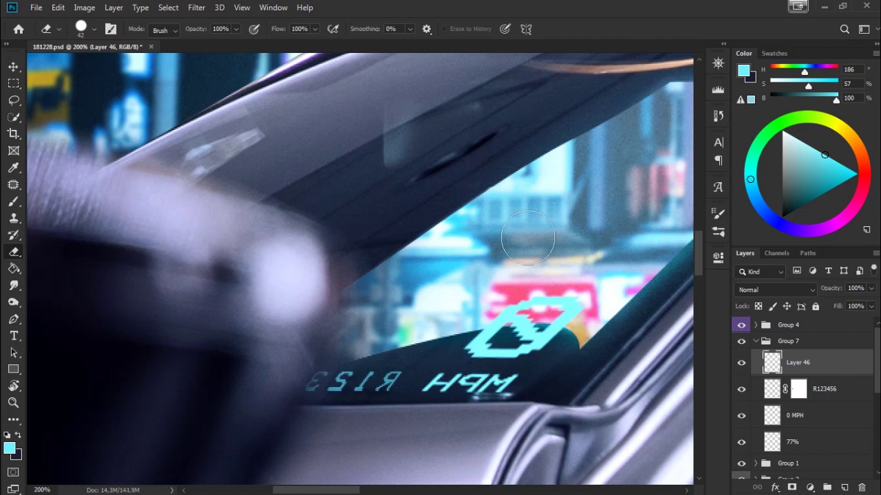
pyautogui.click(277, 33)
pyautogui.write('1')
pyautogui.rightClick(596, 283)
pyautogui.moveTo(678, 315); pyautogui.dragTo(664, 315)
pyautogui.press('Return')
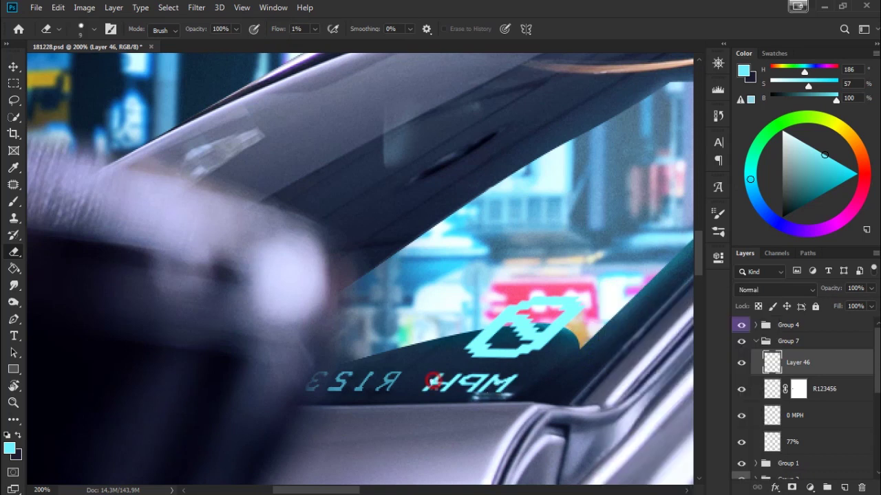
pyautogui.press('b')
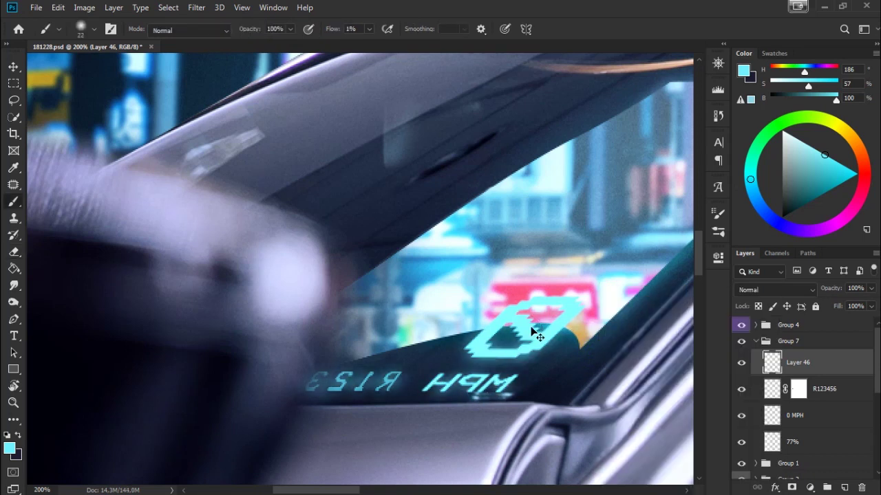
pyautogui.hotkey('ctrl', '-')
pyautogui.hotkey('ctrl', '-')
pyautogui.hotkey('ctrl', '-')
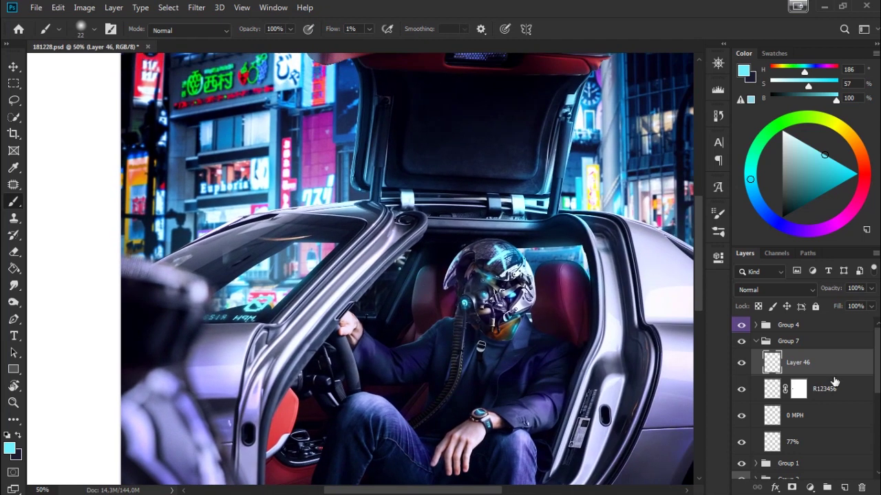
# Step: Lower the R123456 layer's fill to 71% and fit the whole image in view
pyautogui.click(824, 389)
pyautogui.click(854, 307)
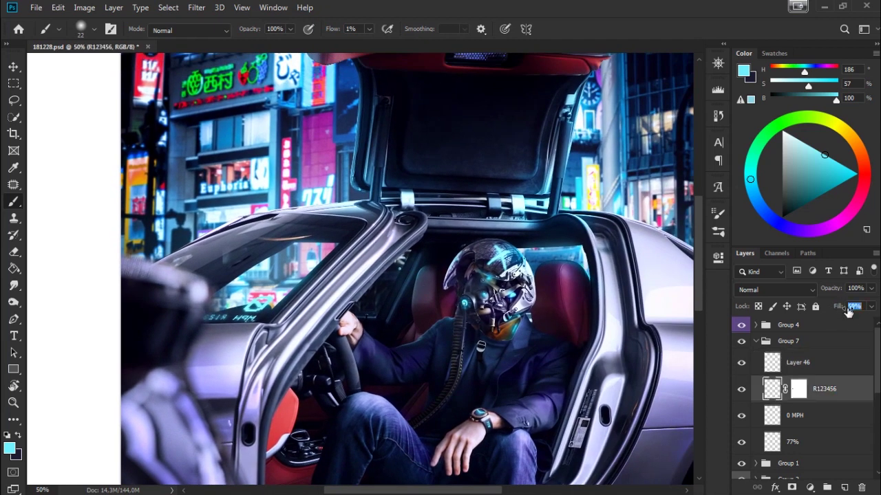
pyautogui.hotkey('ctrl', '-')
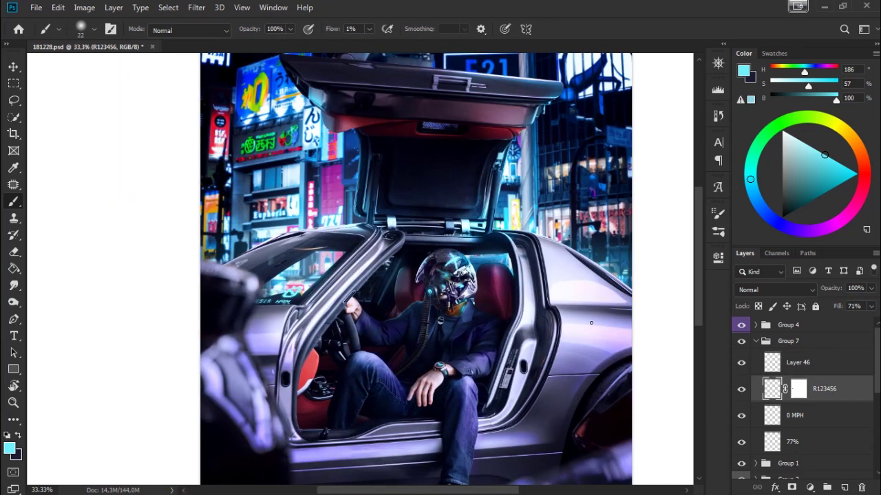
pyautogui.moveTo(454, 358); pyautogui.dragTo(414, 313)
pyautogui.hotkey('ctrl', '0')
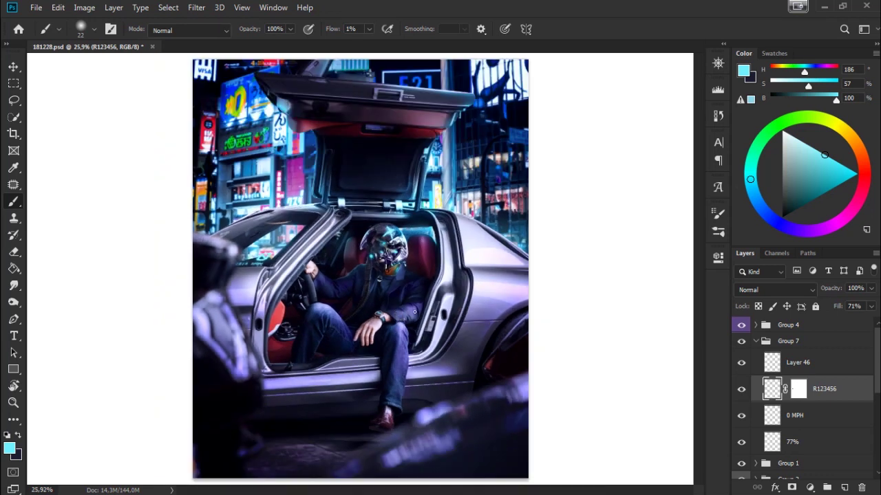
# Step: Collapse Group 7 and put a new layer into a blue-labelled Group 8
pyautogui.click(759, 342)
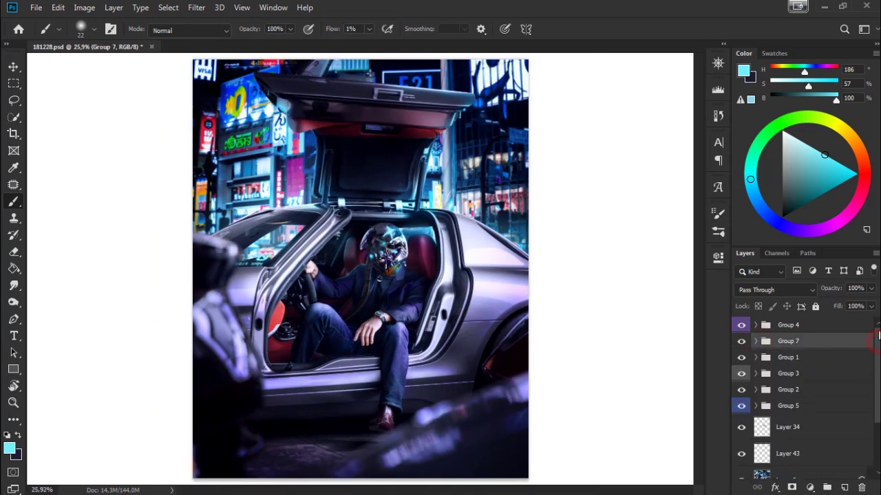
pyautogui.click(826, 486)
pyautogui.hotkey('ctrl', 'shift', 'alt', 'n')
pyautogui.rightClick(742, 341)
pyautogui.click(751, 430)
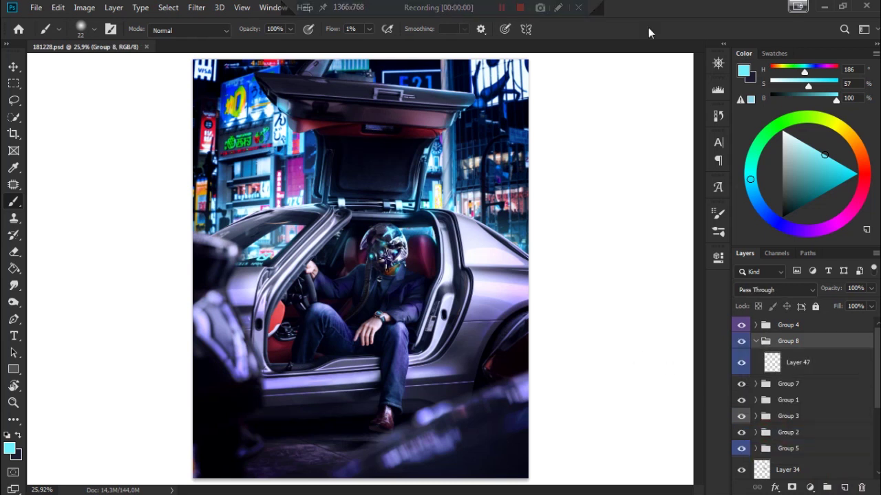
# Step: Add a Brightness/Contrast adjustment at −25 brightness and fill its mask black
pyautogui.click(810, 487)
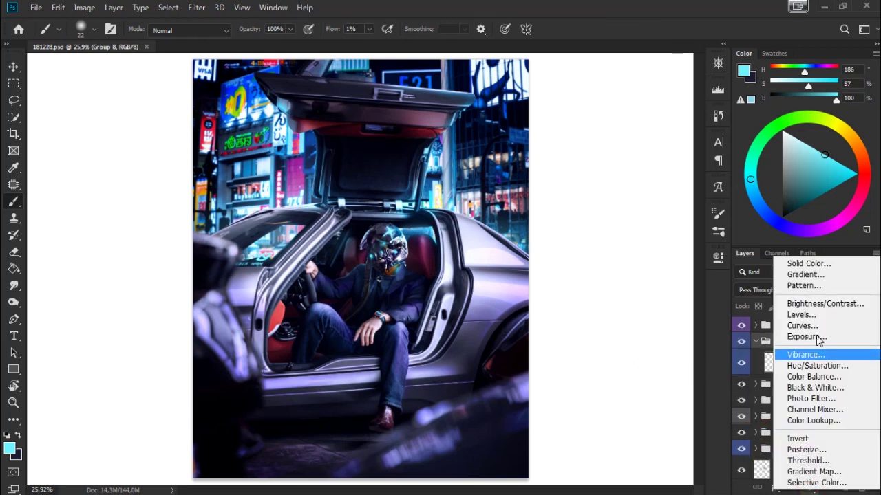
pyautogui.click(817, 306)
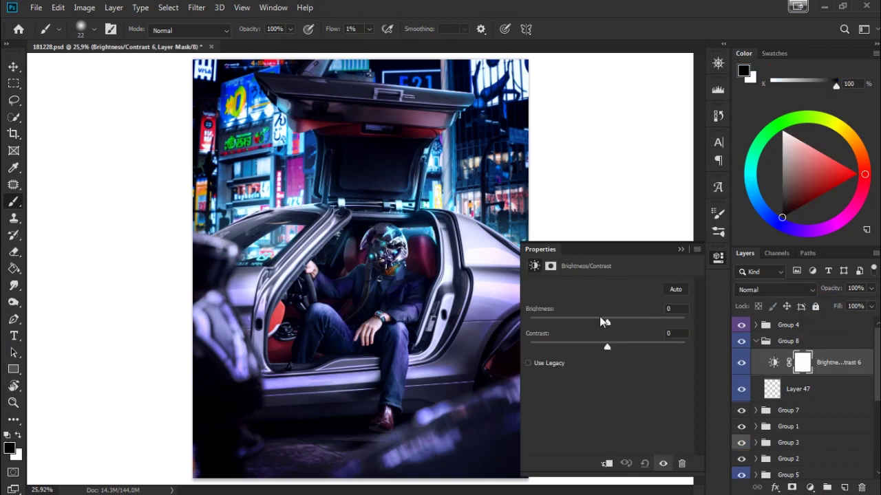
pyautogui.moveTo(607, 321)
pyautogui.mouseDown()
pyautogui.moveTo(567, 323)
pyautogui.moveTo(595, 327)
pyautogui.mouseUp()
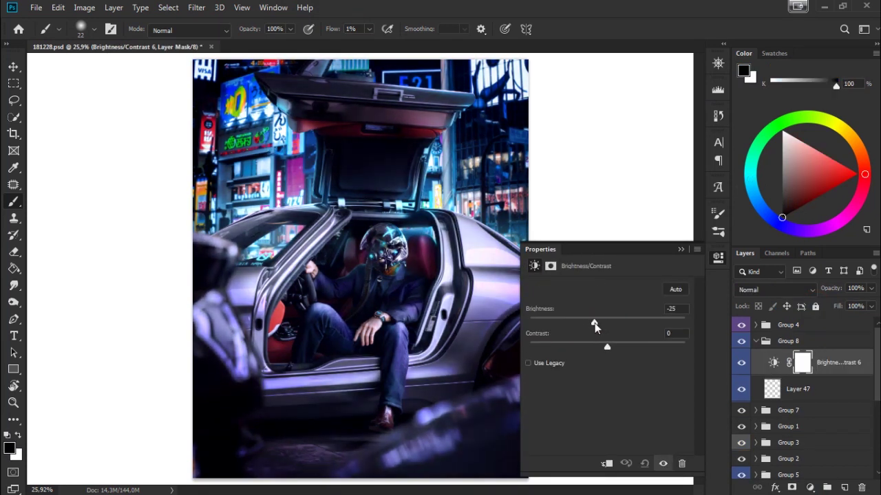
pyautogui.click(663, 464)
pyautogui.click(15, 269)
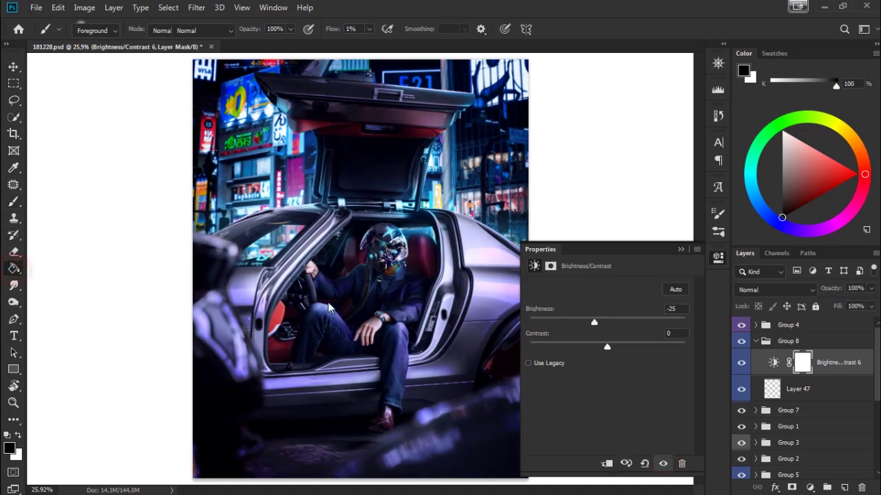
pyautogui.click(335, 296)
# Step: Paint white at 100% flow with a ~537 px soft brush to reveal the darkening along the edges
pyautogui.press('b')
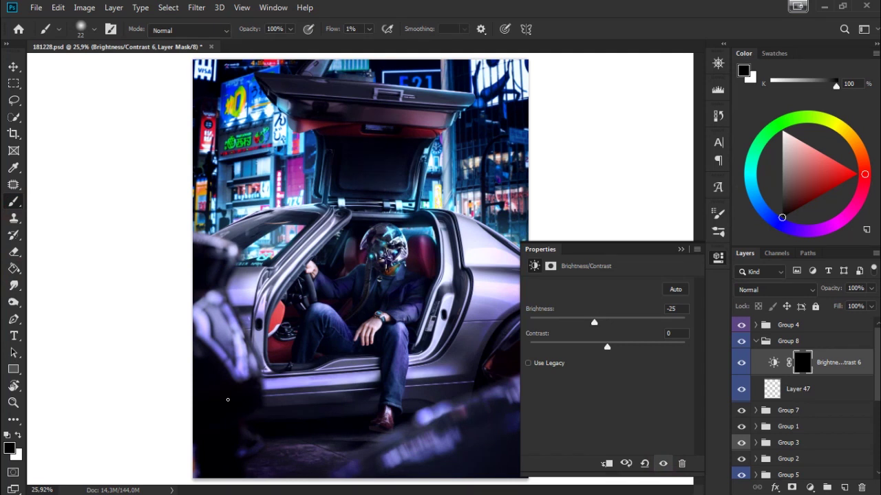
pyautogui.press('x')
pyautogui.moveTo(333, 31); pyautogui.dragTo(385, 31)
pyautogui.rightClick(361, 233)
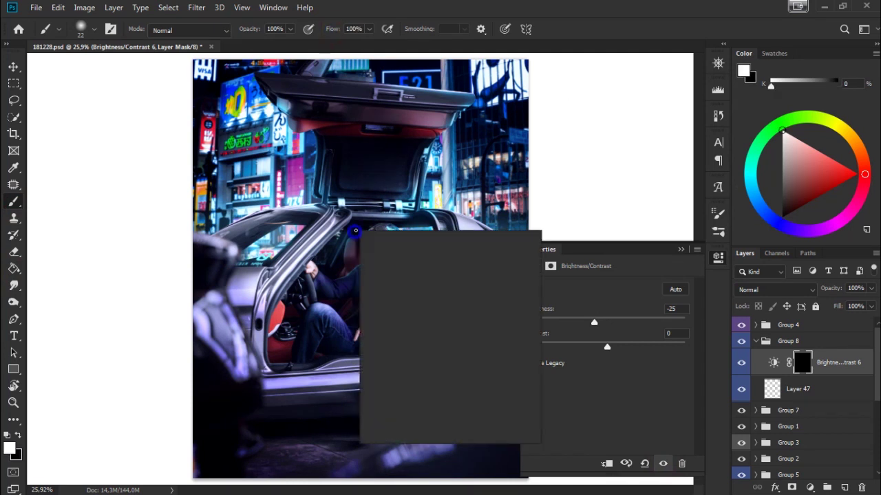
pyautogui.moveTo(432, 264); pyautogui.dragTo(495, 263)
pyautogui.moveTo(434, 247); pyautogui.dragTo(481, 261)
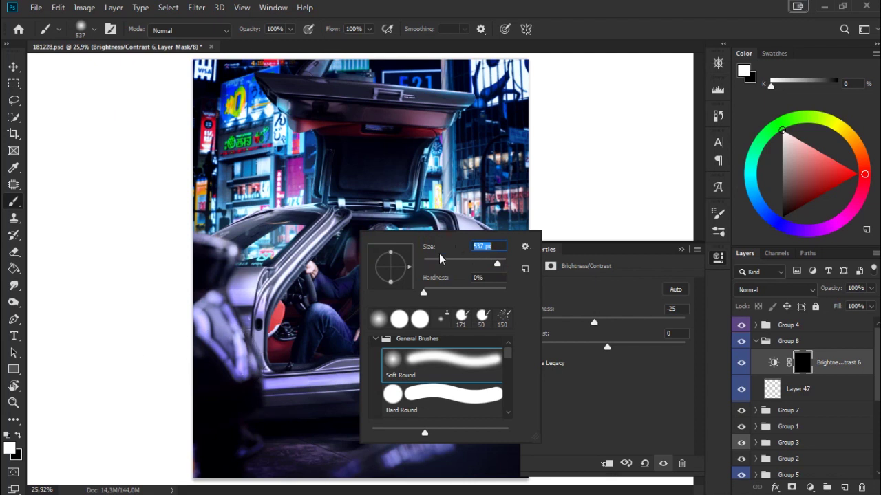
pyautogui.write('854')
pyautogui.press('Return')
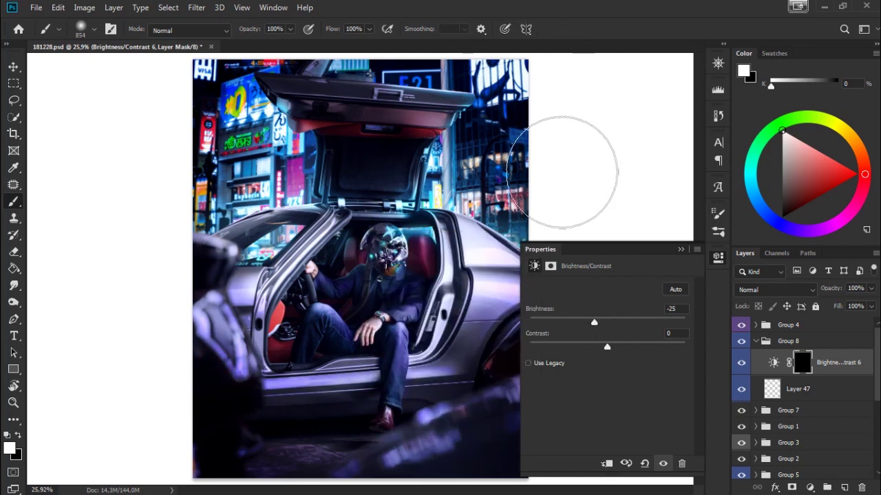
pyautogui.moveTo(165, 138); pyautogui.dragTo(310, 82)
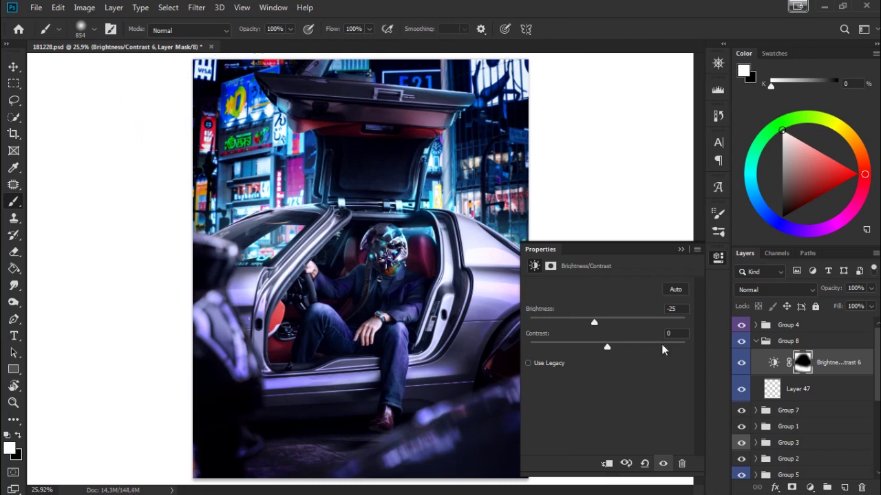
pyautogui.click(679, 250)
pyautogui.click(809, 487)
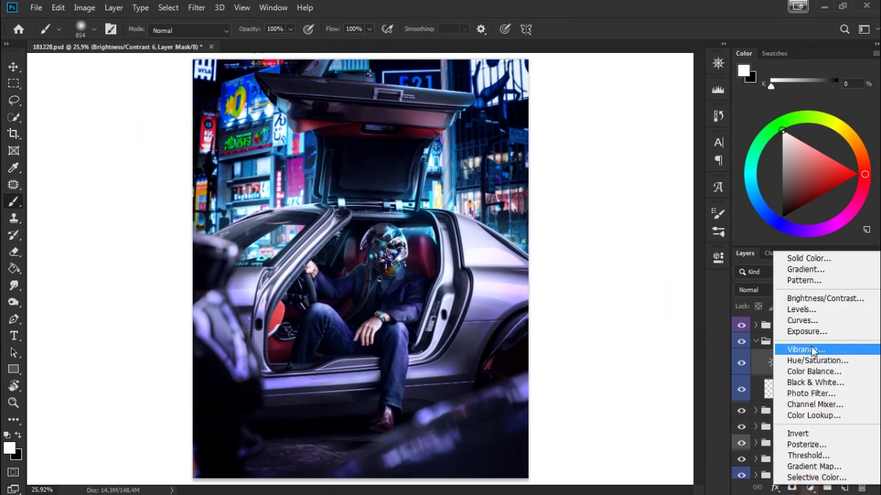
# Step: Add another Brightness/Contrast layer at about +39 and fill its mask black
pyautogui.click(819, 300)
pyautogui.moveTo(614, 325); pyautogui.dragTo(627, 323)
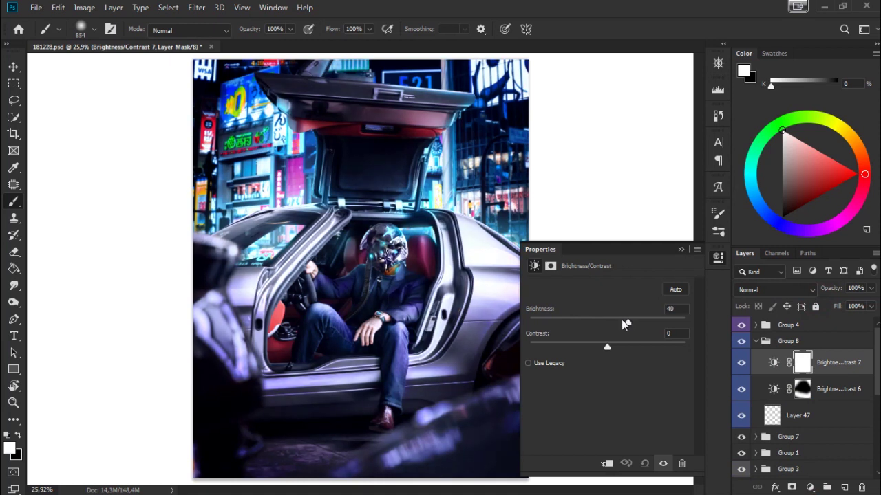
pyautogui.click(14, 268)
pyautogui.press('x')
pyautogui.click(248, 326)
# Step: Paint white at low flow over the helmet and reduce brightness to 36
pyautogui.press('b')
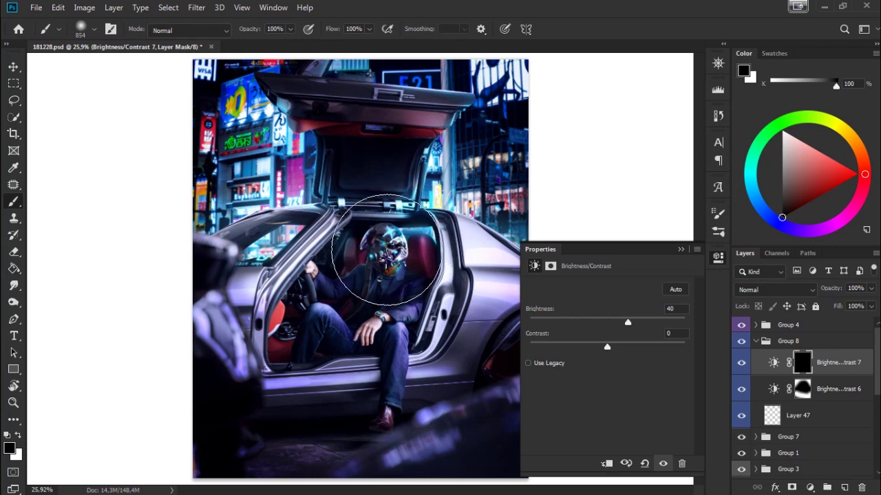
pyautogui.click(17, 435)
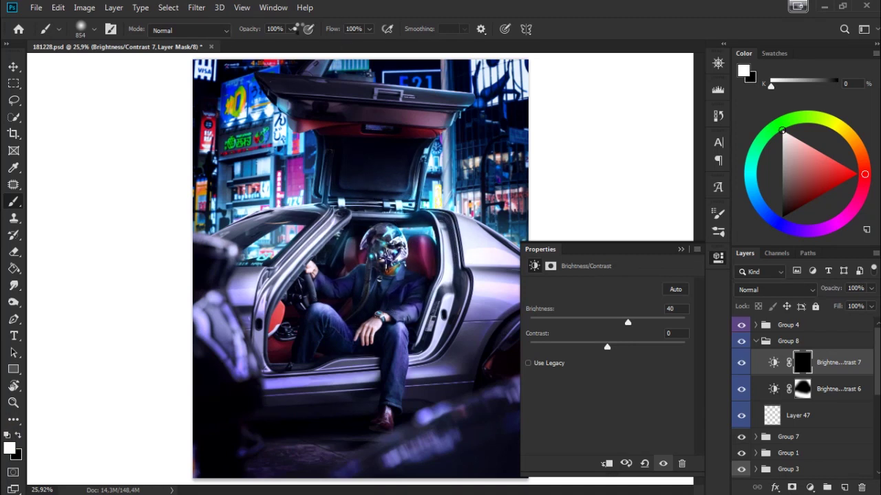
pyautogui.moveTo(337, 30); pyautogui.dragTo(279, 52)
pyautogui.moveTo(397, 278); pyautogui.dragTo(475, 269)
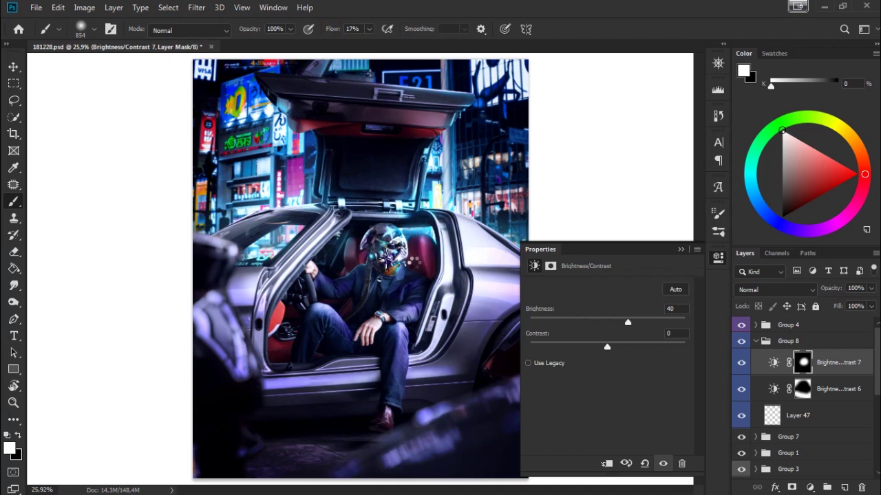
pyautogui.click(680, 251)
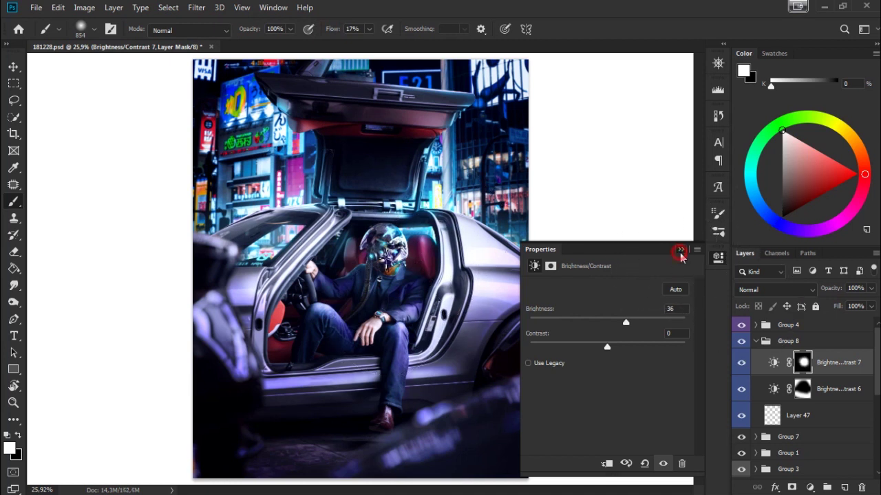
pyautogui.click(812, 416)
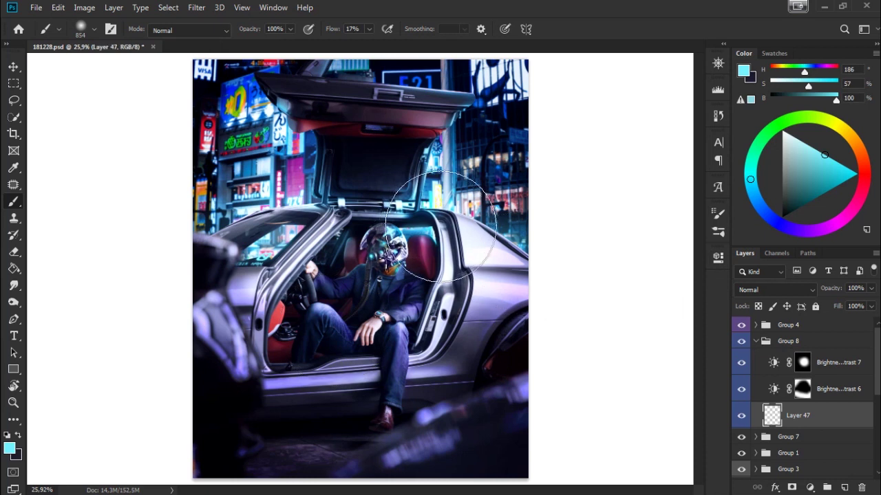
# Step: Paint faint cyan light at 1% flow over the car interior and compare with Layer 47 hidden
pyautogui.hotkey('shift', '0')
pyautogui.hotkey('shift', '1')
pyautogui.moveTo(518, 212)
pyautogui.mouseDown()
pyautogui.moveTo(383, 276)
pyautogui.moveTo(466, 191)
pyautogui.moveTo(371, 265)
pyautogui.moveTo(397, 233)
pyautogui.mouseUp()
pyautogui.press('[')
pyautogui.press('[')
pyautogui.press('[')
pyautogui.press('x')
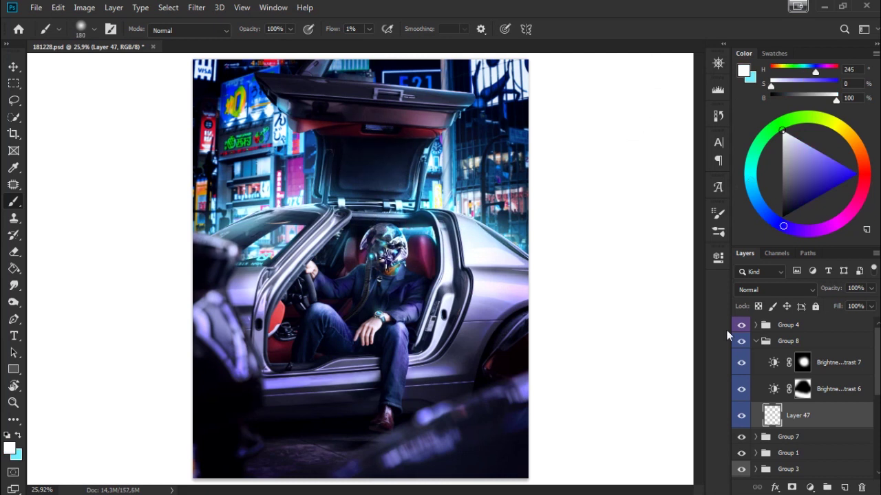
pyautogui.click(741, 418)
# Step: Swap the painting colour between cyan and white, then collapse Group 8
pyautogui.press('x')
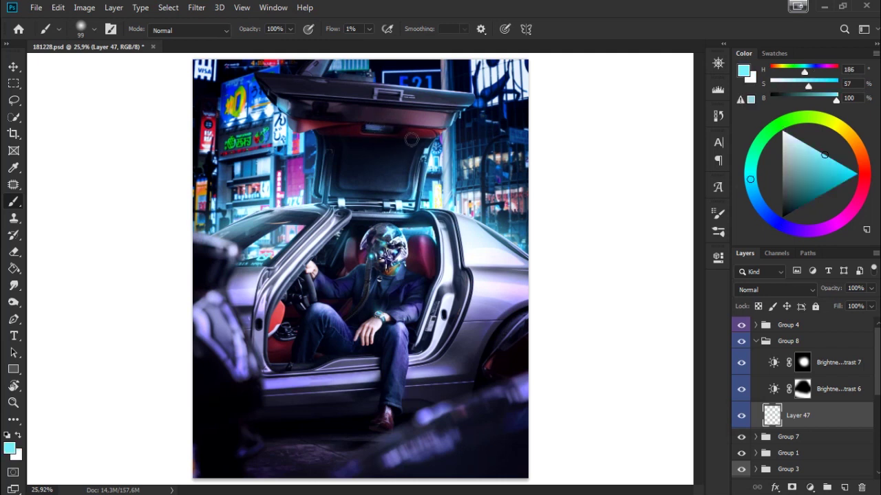
pyautogui.press('x')
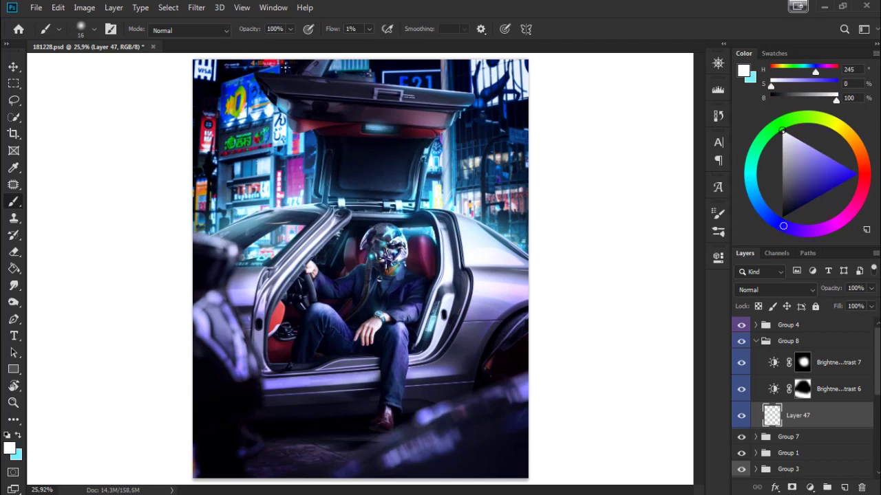
pyautogui.click(36, 8)
pyautogui.click(69, 140)
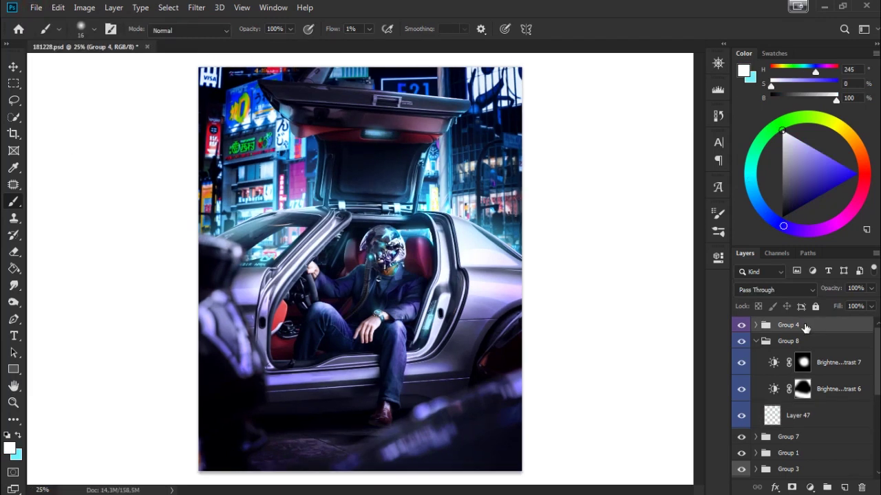
pyautogui.click(756, 342)
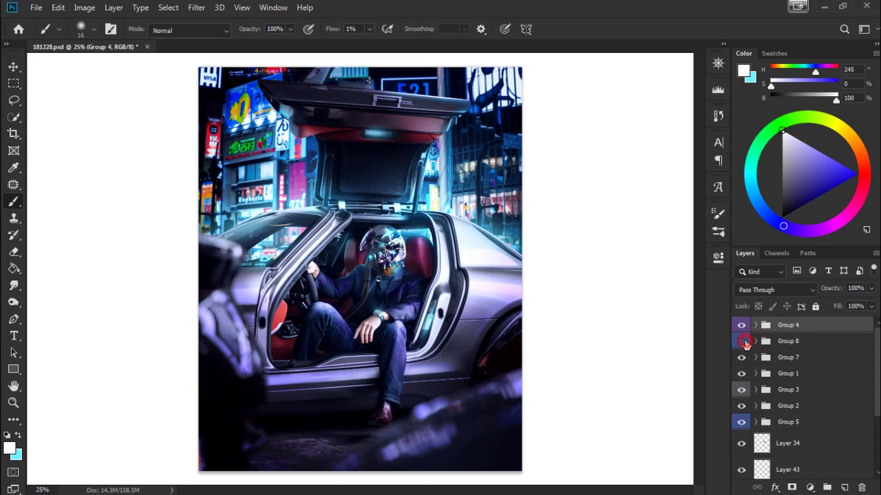
# Step: Stamp all visible layers into a new Layer 48 and convert it to a smart object
pyautogui.click(742, 341)
pyautogui.hotkey('ctrl', 'shift', 'alt', 'n')
pyautogui.rightClick(794, 330)
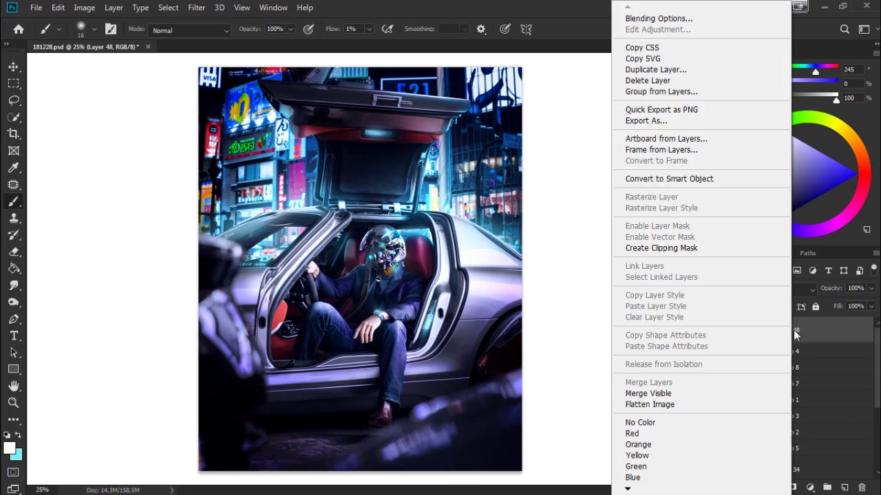
pyautogui.click(686, 179)
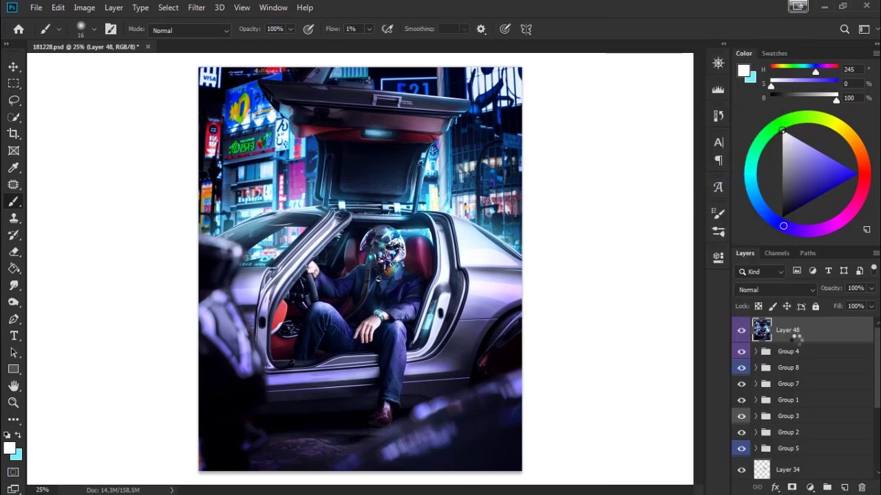
# Step: In the Camera Raw filter, set Exposure +0.05, Contrast +5, a small Highlights boost and Shadows +20
pyautogui.click(197, 8)
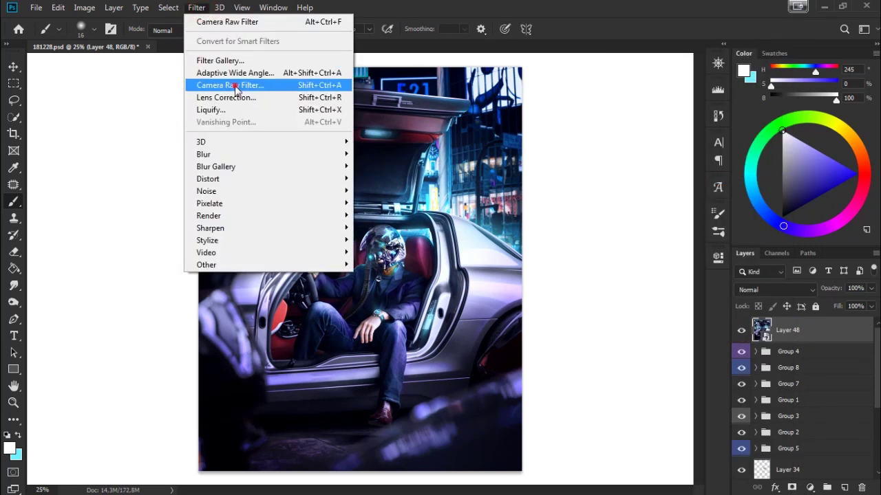
pyautogui.click(234, 86)
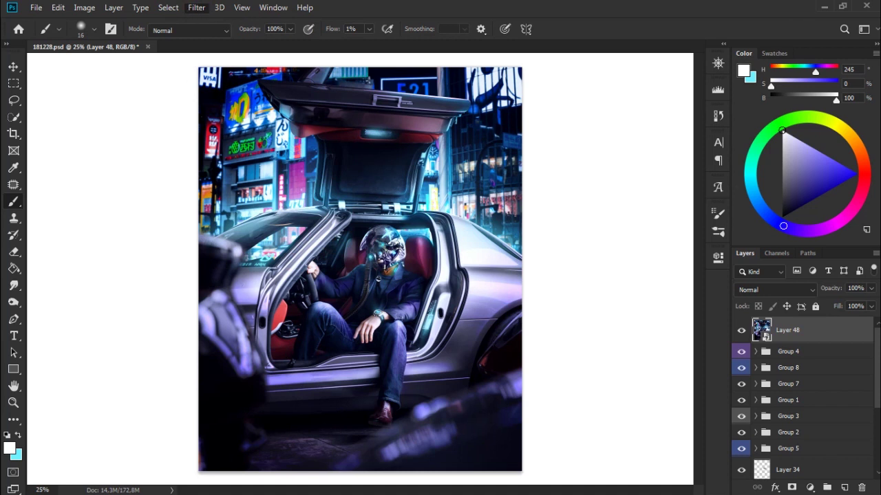
pyautogui.scroll(-1, 712, 298)
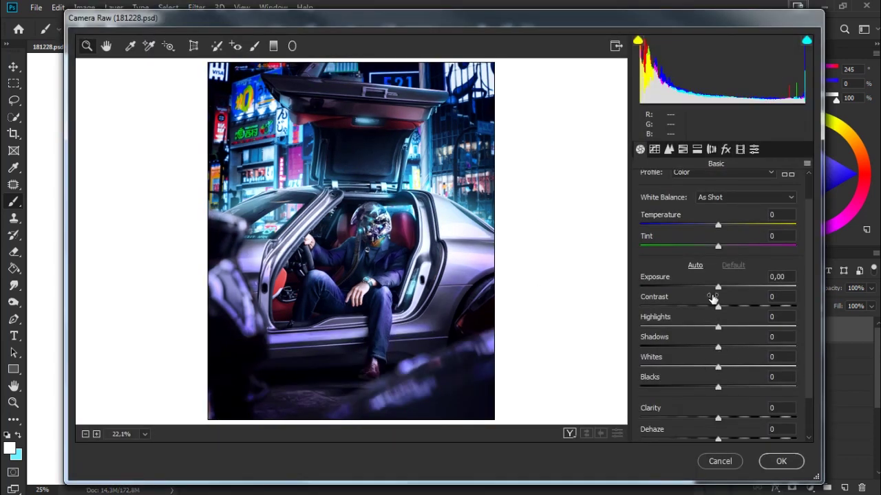
pyautogui.click(665, 278)
pyautogui.moveTo(666, 277); pyautogui.dragTo(665, 276)
pyautogui.click(660, 296)
pyautogui.moveTo(660, 297); pyautogui.dragTo(658, 294)
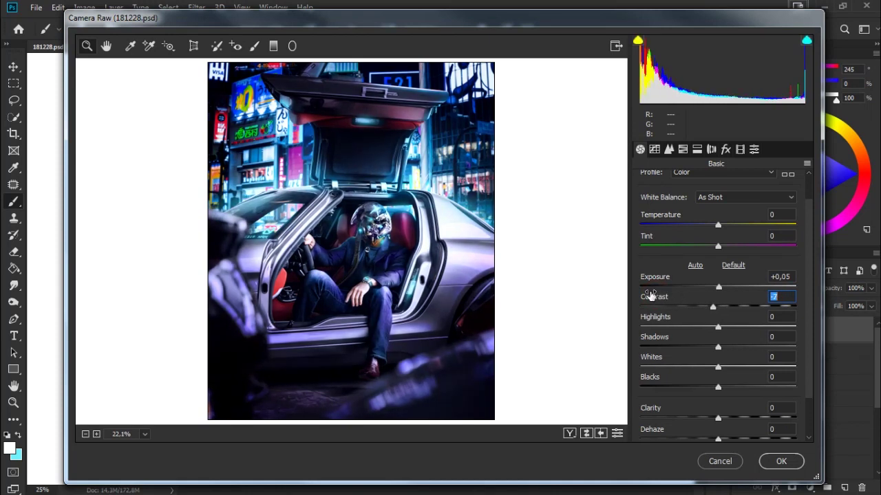
pyautogui.moveTo(658, 294); pyautogui.dragTo(658, 294)
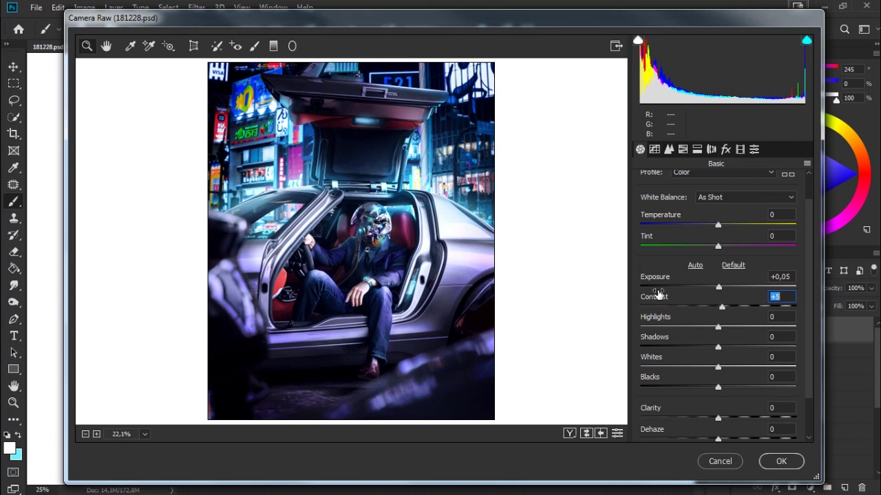
pyautogui.moveTo(663, 322); pyautogui.dragTo(679, 321)
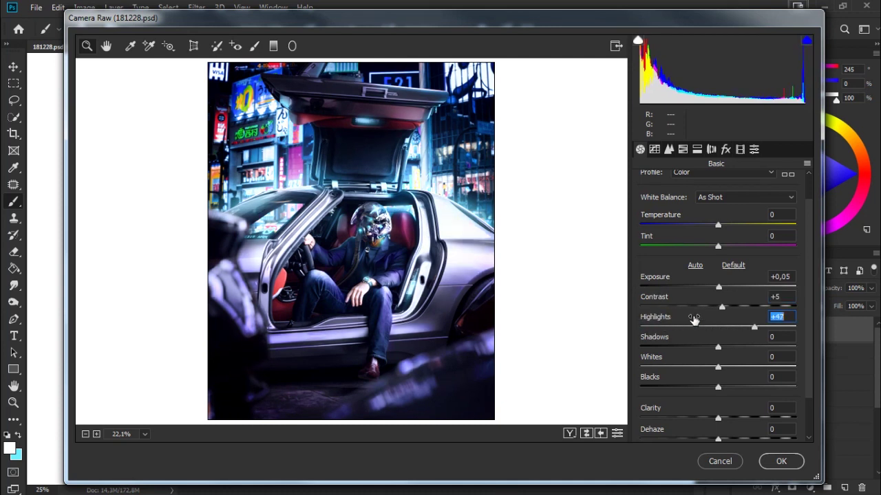
pyautogui.moveTo(686, 320)
pyautogui.mouseDown()
pyautogui.moveTo(665, 320)
pyautogui.moveTo(664, 344)
pyautogui.mouseUp()
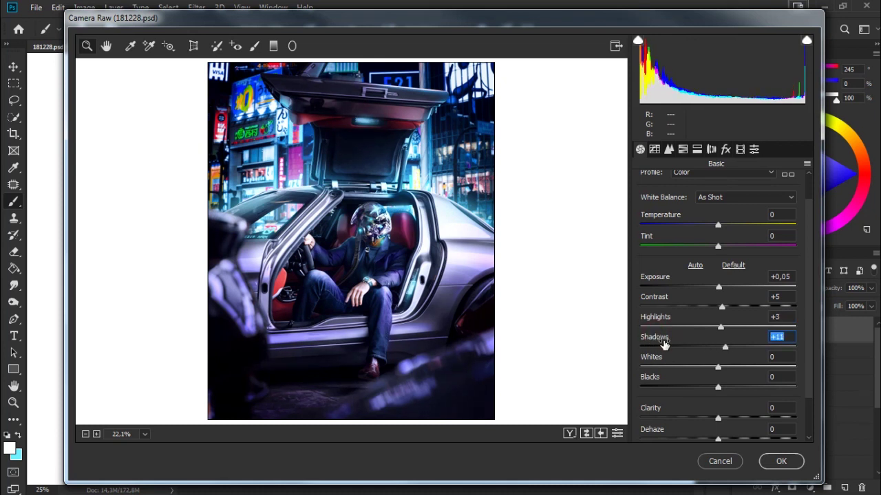
pyautogui.moveTo(666, 344)
pyautogui.mouseDown()
pyautogui.moveTo(659, 359)
pyautogui.moveTo(669, 359)
pyautogui.moveTo(643, 356)
pyautogui.moveTo(678, 356)
pyautogui.moveTo(659, 352)
pyautogui.moveTo(652, 373)
pyautogui.mouseUp()
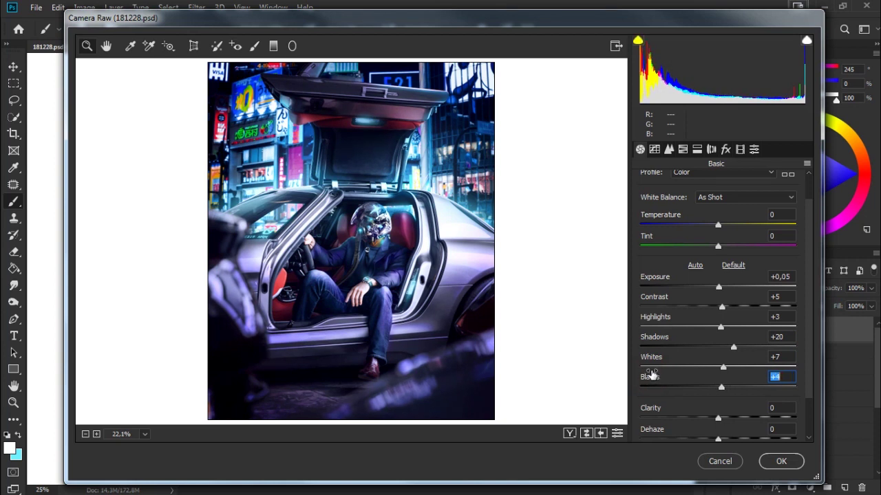
pyautogui.moveTo(651, 374)
pyautogui.mouseDown()
pyautogui.moveTo(659, 367)
pyautogui.moveTo(635, 370)
pyautogui.moveTo(668, 367)
pyautogui.moveTo(653, 372)
pyautogui.mouseUp()
# Step: Add Clarity +15, Dehaze +4 and Vibrance +15 to the Camera Raw grade
pyautogui.scroll(-2, 707, 407)
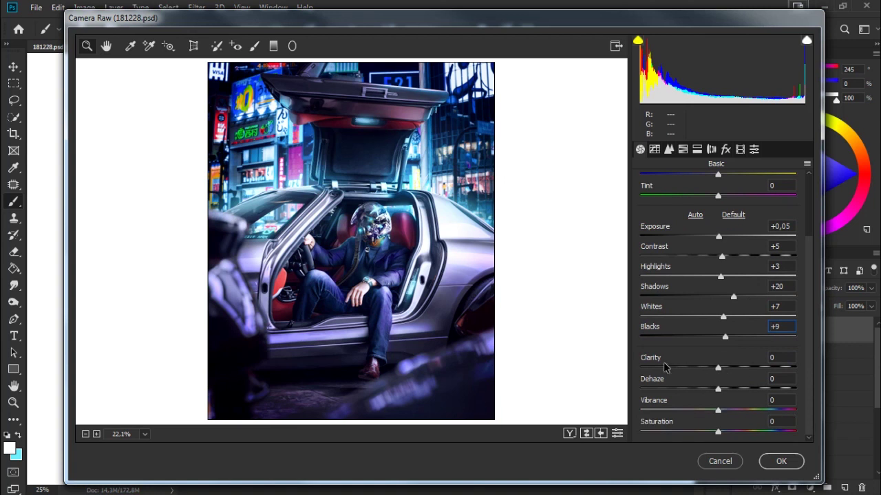
pyautogui.press('Tab')
pyautogui.moveTo(718, 368); pyautogui.dragTo(725, 372)
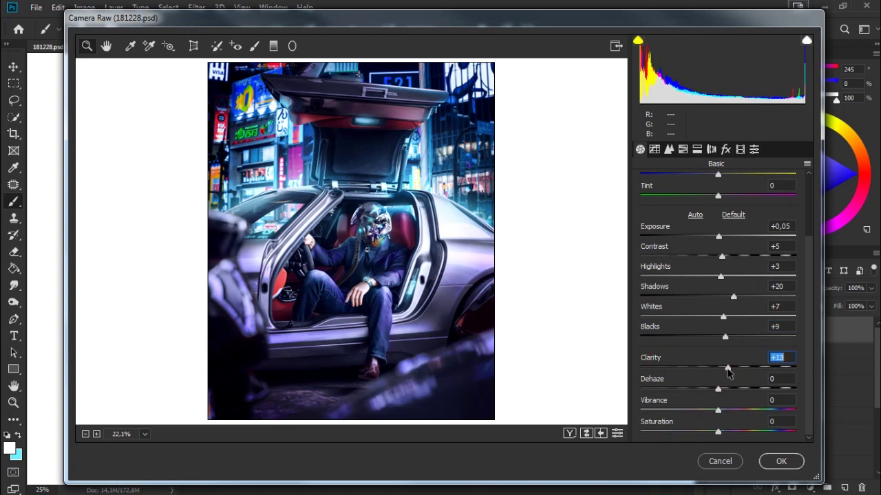
pyautogui.press('Up')
pyautogui.press('Up')
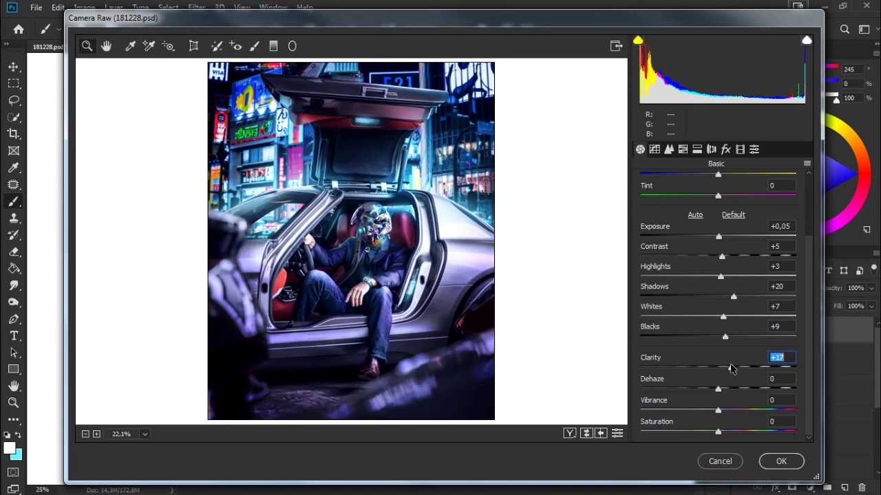
pyautogui.moveTo(721, 389); pyautogui.dragTo(710, 390)
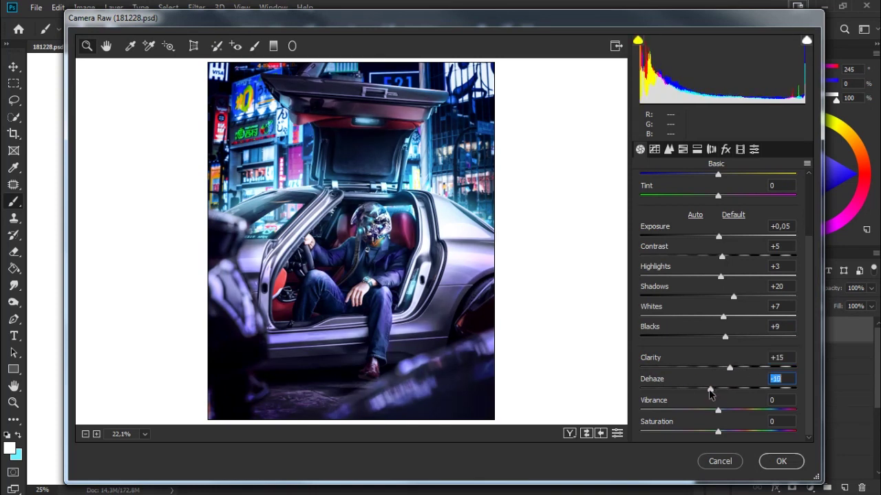
pyautogui.moveTo(710, 391)
pyautogui.mouseDown()
pyautogui.moveTo(734, 389)
pyautogui.moveTo(718, 391)
pyautogui.mouseUp()
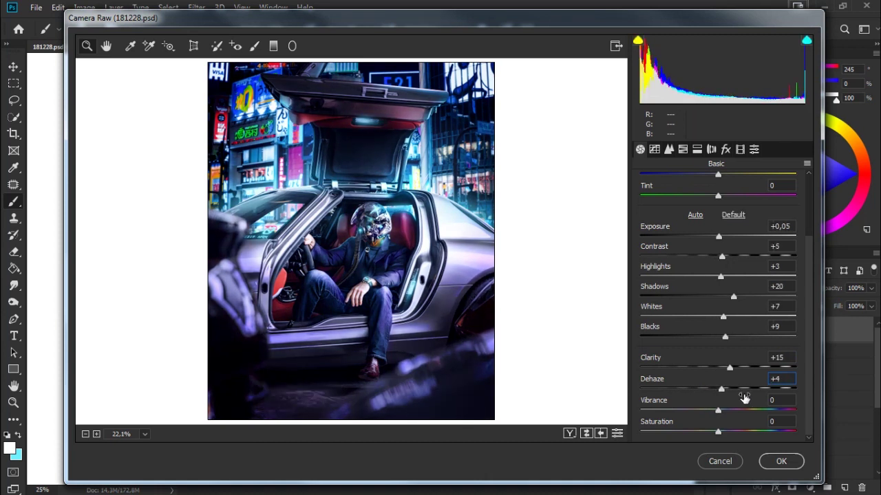
pyautogui.hotkey('ctrl', 'z')
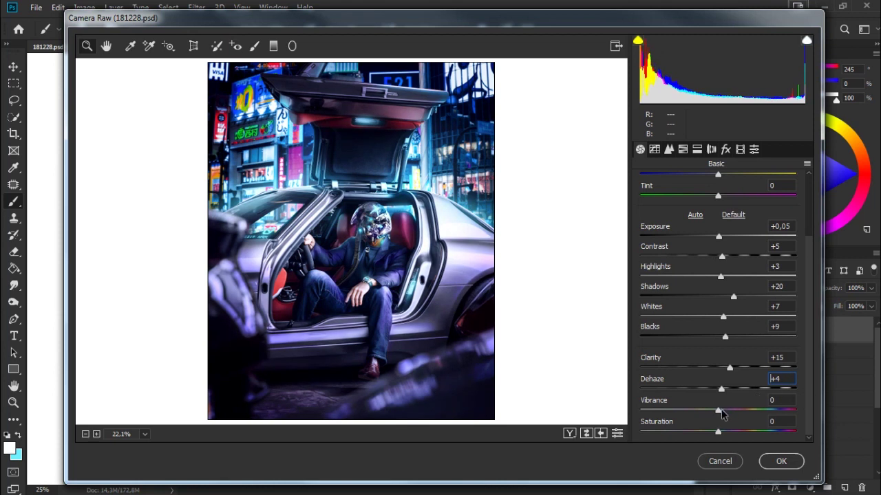
pyautogui.moveTo(719, 410); pyautogui.dragTo(734, 410)
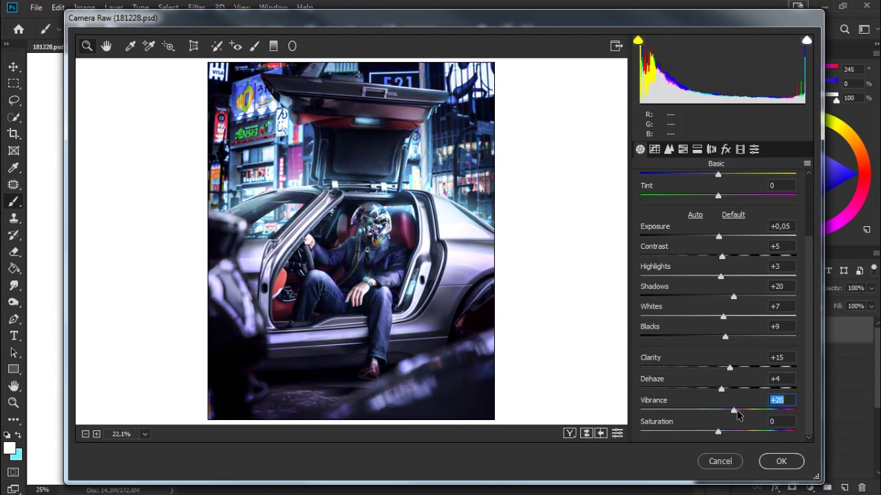
# Step: Build a custom S-shaped point tone curve that deepens shadows and lifts highlights
pyautogui.click(657, 152)
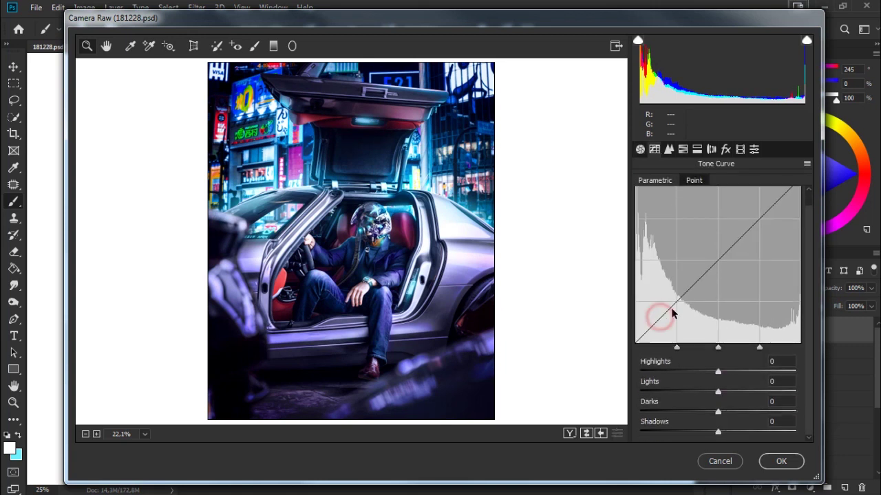
pyautogui.click(693, 180)
pyautogui.moveTo(672, 372); pyautogui.dragTo(679, 367)
pyautogui.moveTo(636, 400); pyautogui.dragTo(624, 393)
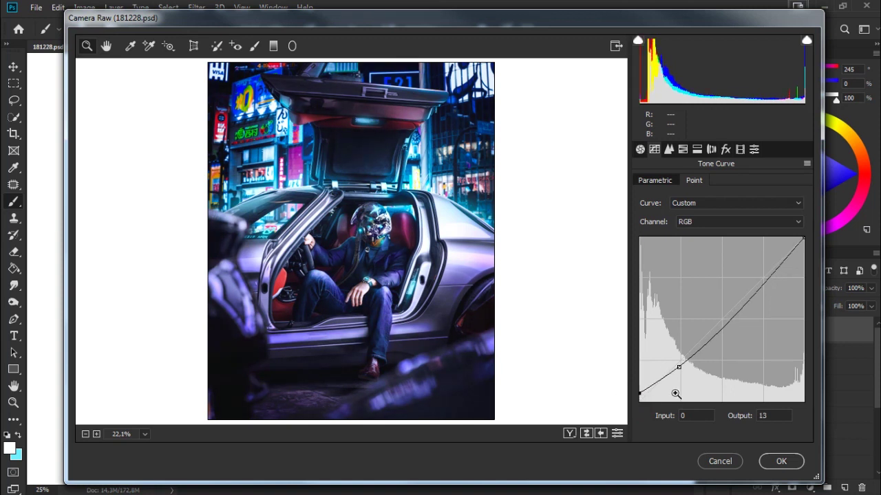
pyautogui.moveTo(679, 369); pyautogui.dragTo(679, 371)
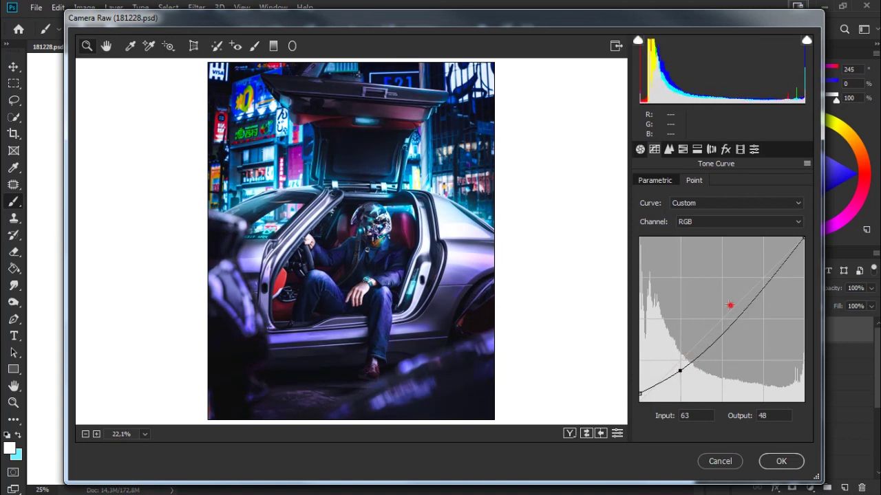
pyautogui.moveTo(731, 319); pyautogui.dragTo(732, 321)
pyautogui.moveTo(758, 275); pyautogui.dragTo(769, 267)
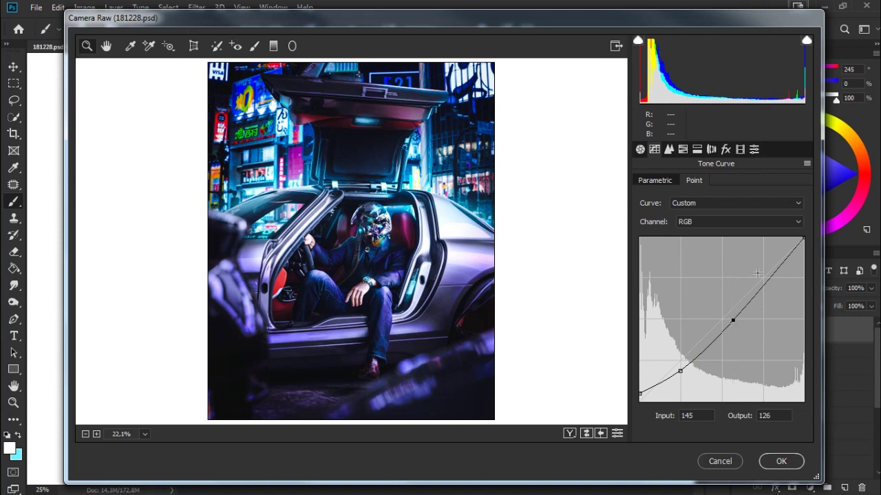
pyautogui.moveTo(736, 321); pyautogui.dragTo(720, 316)
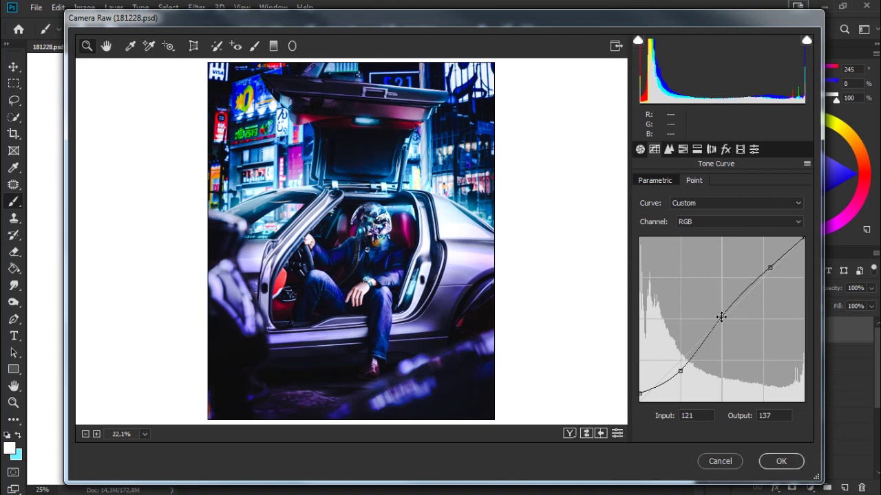
# Step: Compare the curve against a straight line and settle on a slight shadow lift
pyautogui.doubleClick(729, 316)
pyautogui.hotkey('ctrl', 'z')
pyautogui.hotkey('ctrl', 'z')
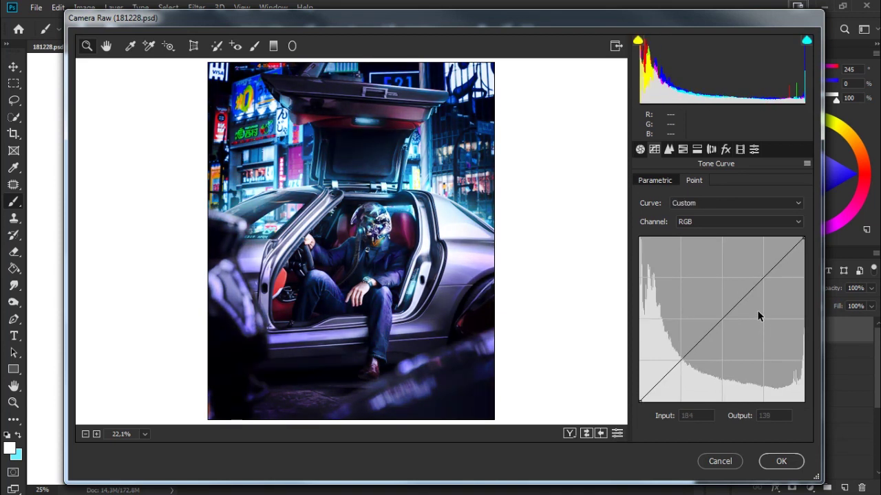
pyautogui.hotkey('ctrl', 'z')
pyautogui.moveTo(680, 371); pyautogui.dragTo(679, 367)
pyautogui.click(668, 151)
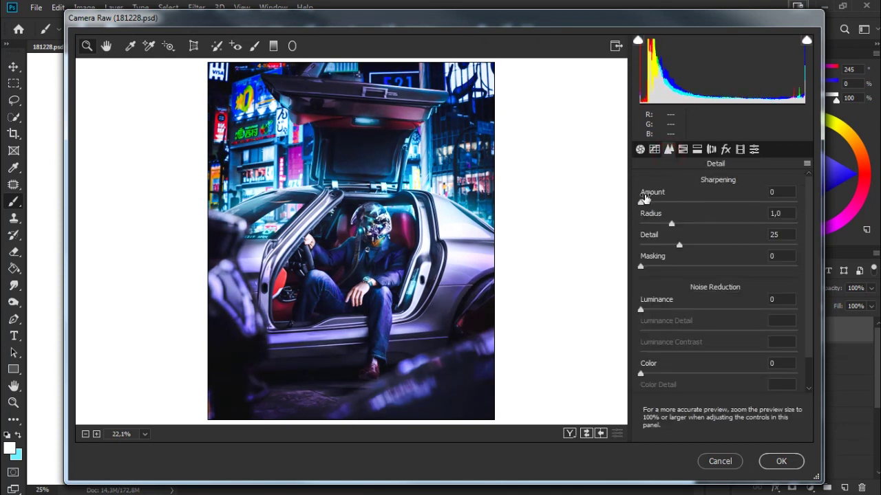
# Step: Zoom in on the driver and set Sharpening Amount to 36
pyautogui.moveTo(661, 195); pyautogui.dragTo(685, 200)
pyautogui.doubleClick(685, 201)
pyautogui.click(395, 256)
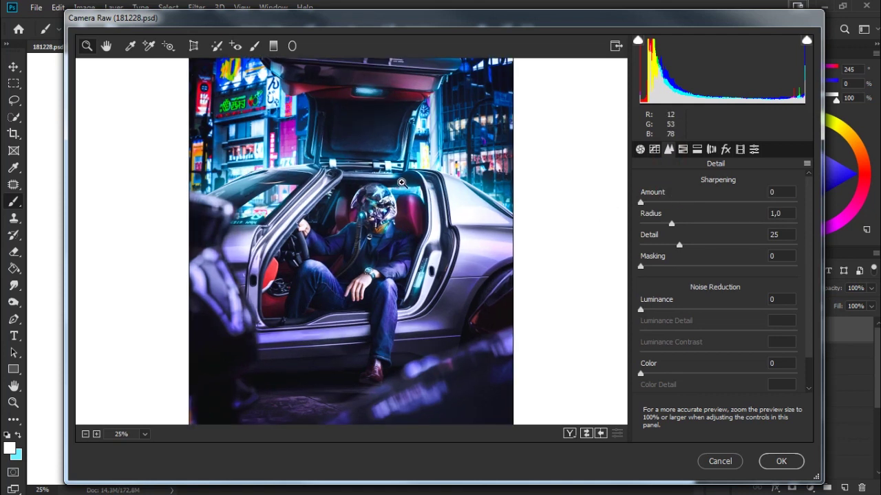
pyautogui.click(424, 234)
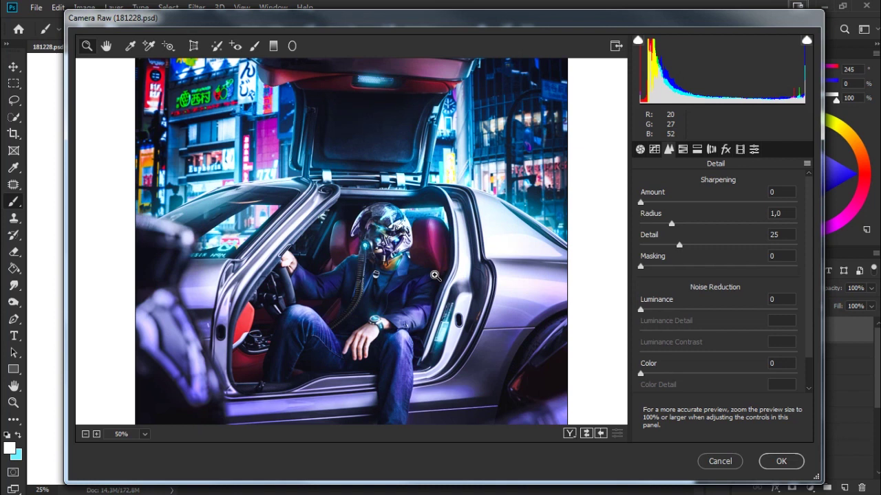
pyautogui.click(442, 271)
pyautogui.moveTo(641, 202); pyautogui.dragTo(684, 206)
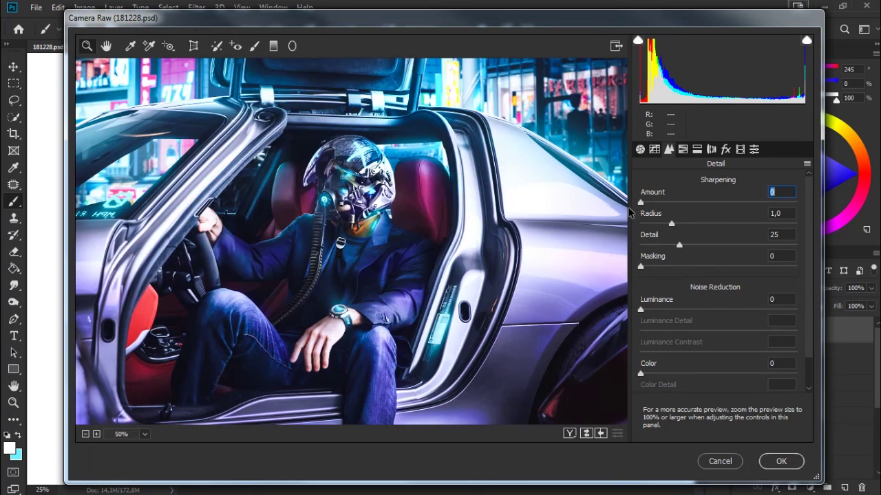
pyautogui.doubleClick(685, 207)
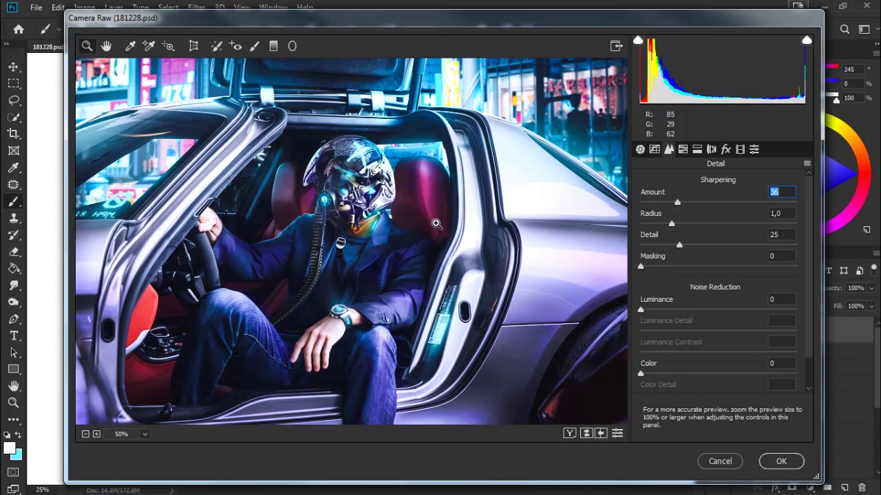
pyautogui.moveTo(641, 202); pyautogui.dragTo(678, 202)
# Step: At 100% zoom on the helmet, set Luminance noise reduction 31 with Luminance Detail 58
pyautogui.click(420, 240)
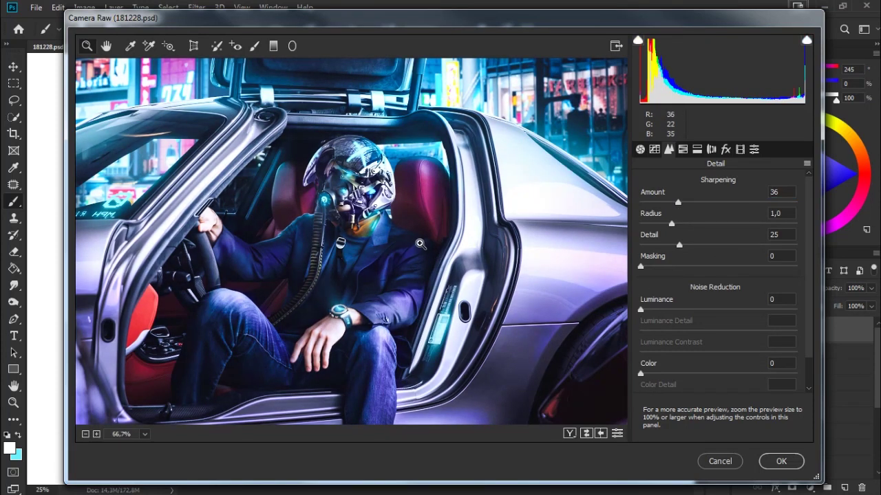
pyautogui.click(459, 274)
pyautogui.moveTo(426, 251); pyautogui.dragTo(541, 324)
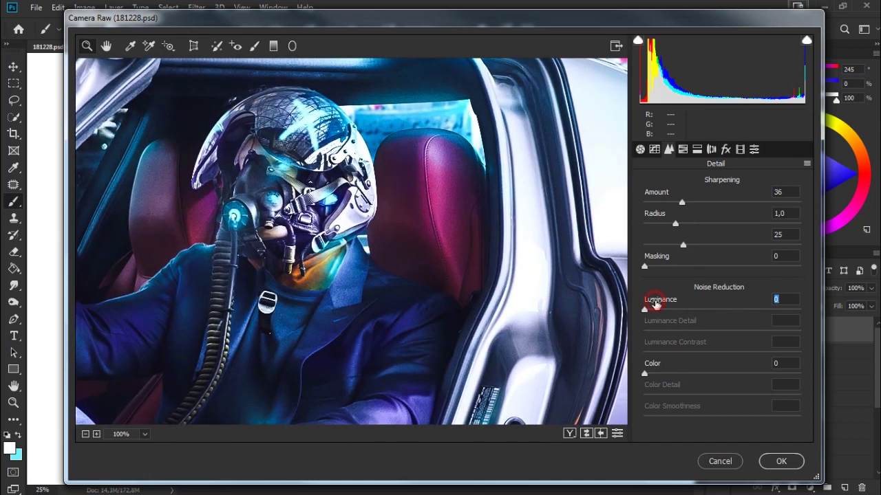
pyautogui.moveTo(655, 303); pyautogui.dragTo(652, 305)
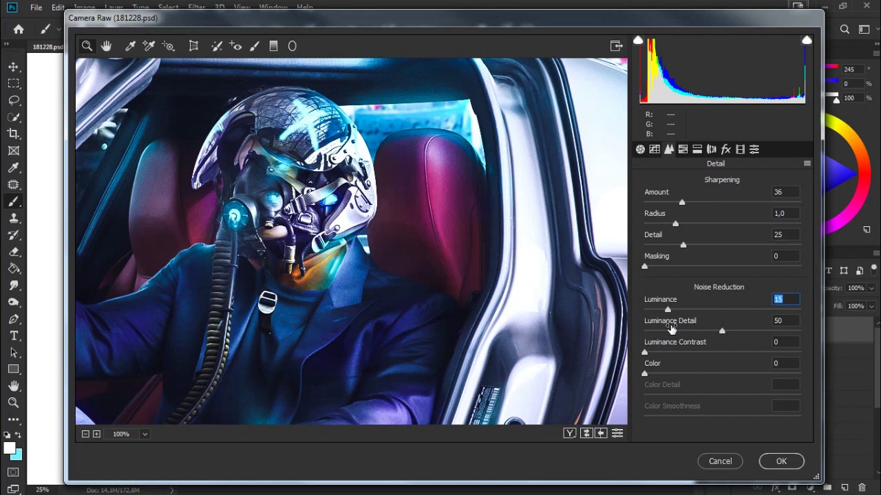
pyautogui.moveTo(668, 313); pyautogui.dragTo(680, 325)
pyautogui.write('31')
pyautogui.click(86, 434)
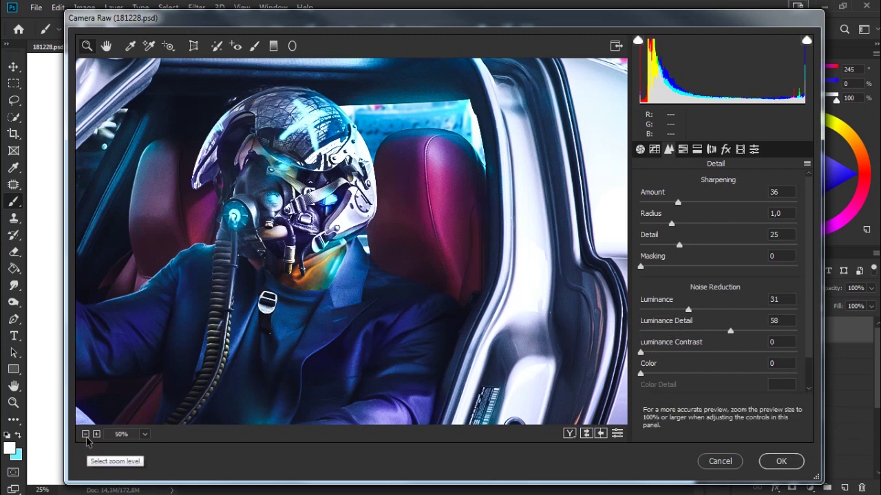
pyautogui.click(86, 434)
pyautogui.click(685, 150)
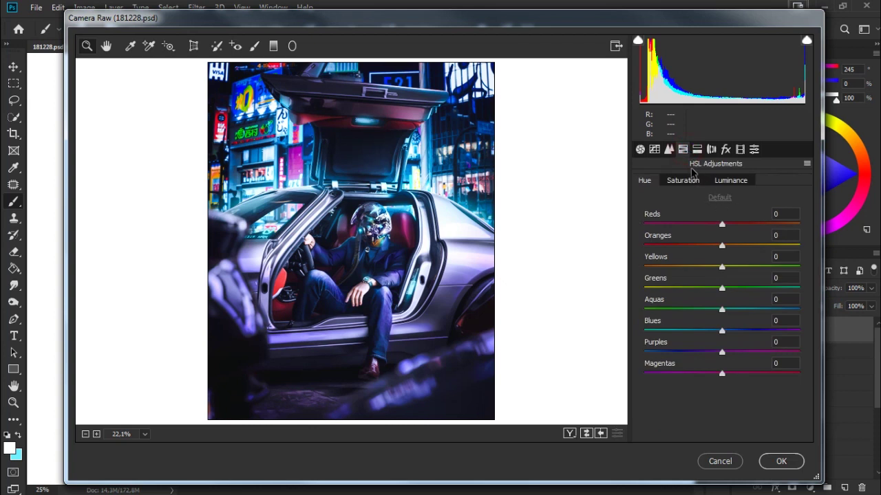
# Step: Reset the Split Toning highlights hue to 0 before moving to the Effects settings
pyautogui.click(697, 150)
pyautogui.click(659, 201)
pyautogui.doubleClick(659, 201)
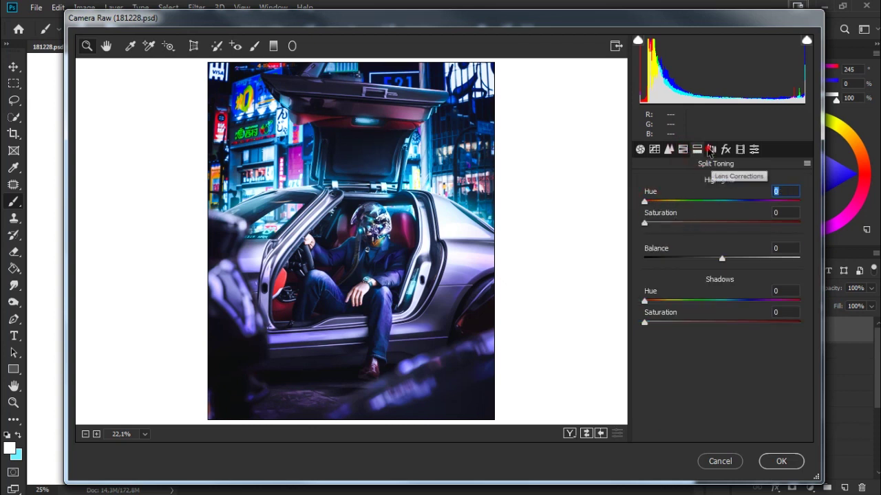
pyautogui.click(710, 150)
pyautogui.click(725, 149)
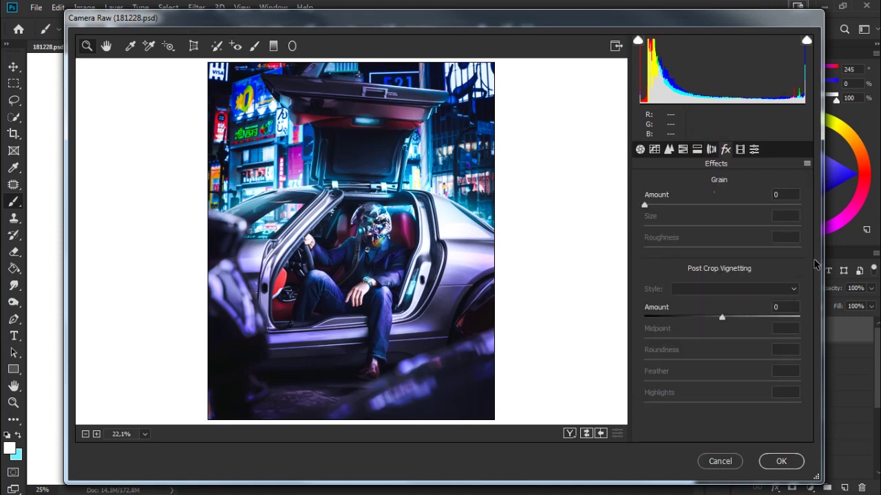
# Step: Add a post-crop vignette with Amount -13, Midpoint 0 and Feather 67
pyautogui.moveTo(722, 318); pyautogui.dragTo(699, 318)
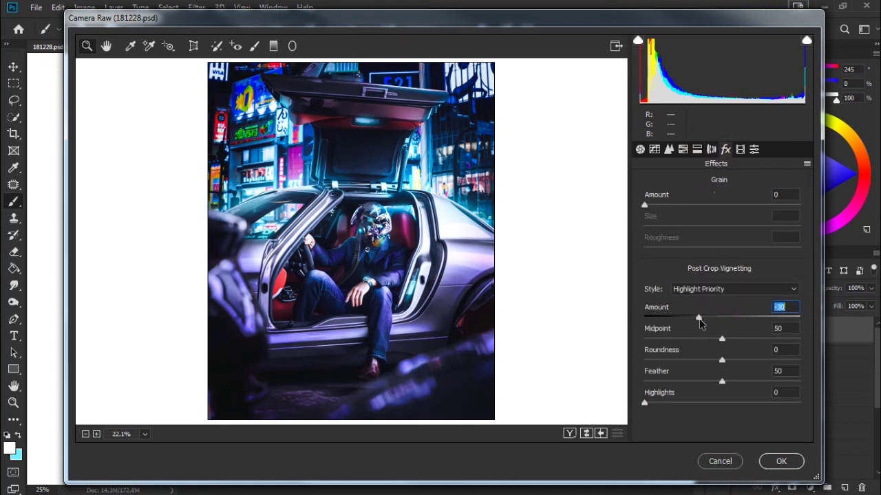
pyautogui.press('Tab')
pyautogui.write('0')
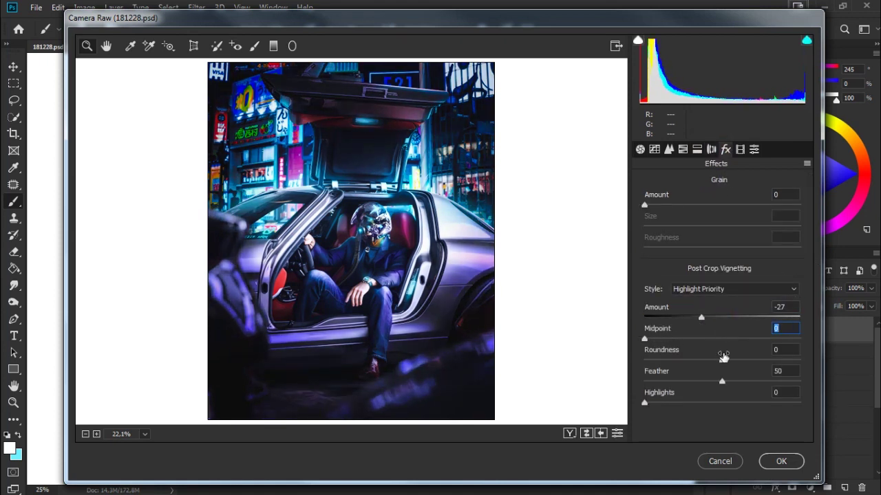
pyautogui.moveTo(721, 381); pyautogui.dragTo(746, 383)
pyautogui.moveTo(707, 318); pyautogui.dragTo(716, 319)
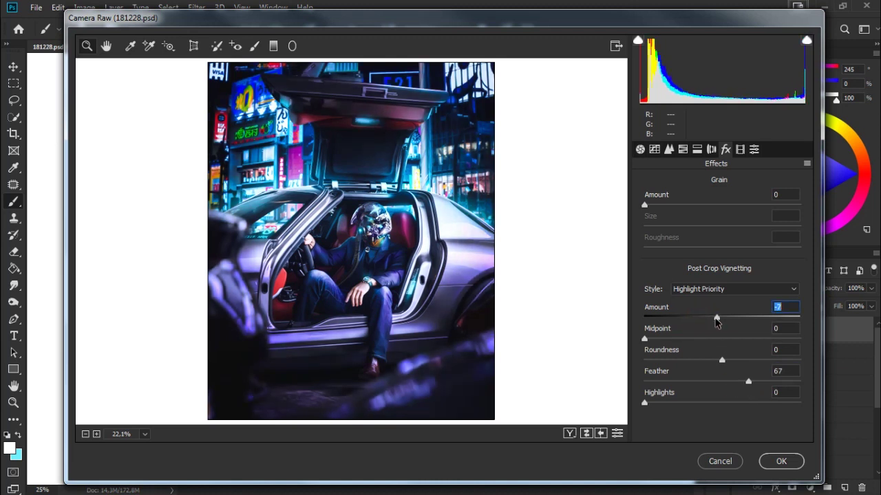
pyautogui.click(712, 318)
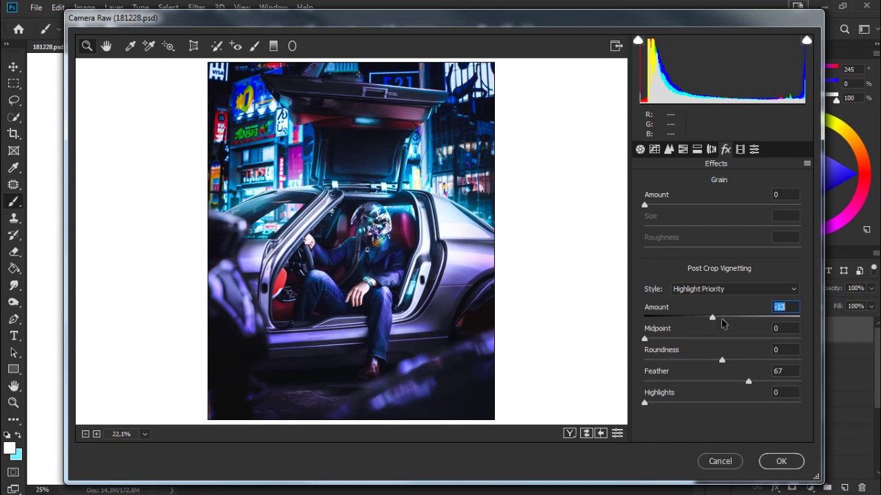
pyautogui.write('0')
pyautogui.write('13')
# Step: Browse the Camera Calibration and Presets tabs, then return to Split Toning
pyautogui.click(740, 149)
pyautogui.click(754, 148)
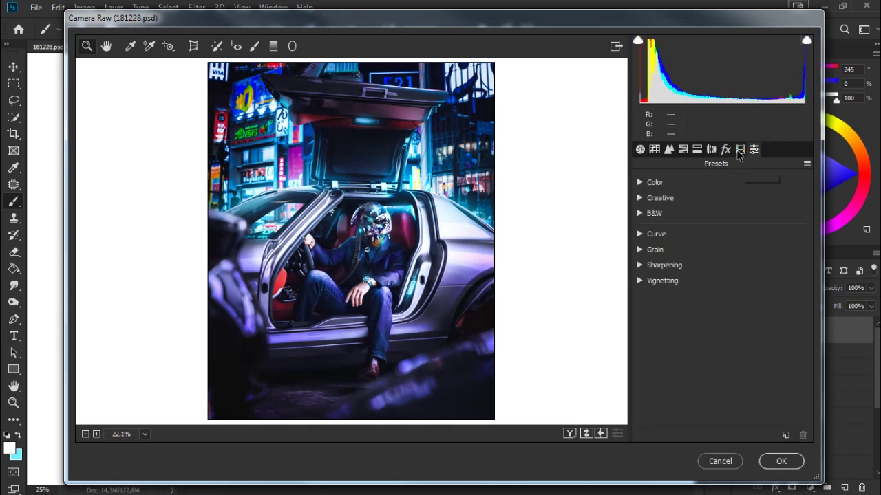
pyautogui.click(725, 148)
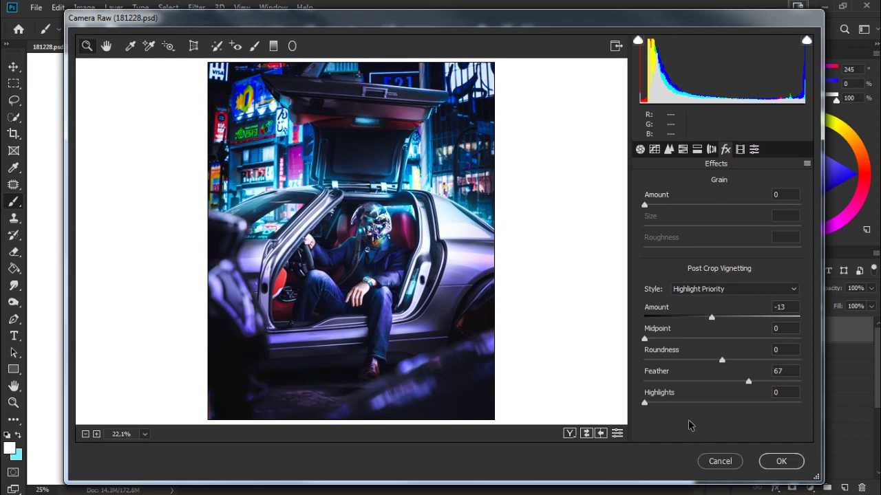
pyautogui.click(711, 148)
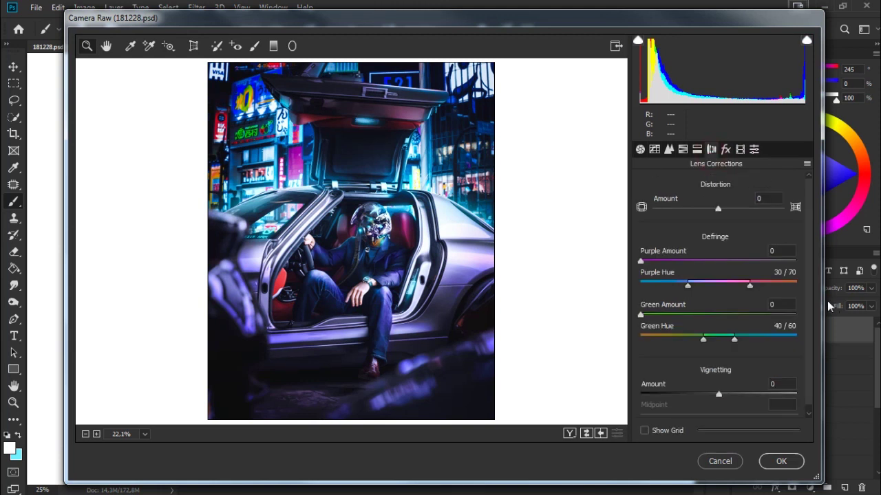
pyautogui.click(697, 149)
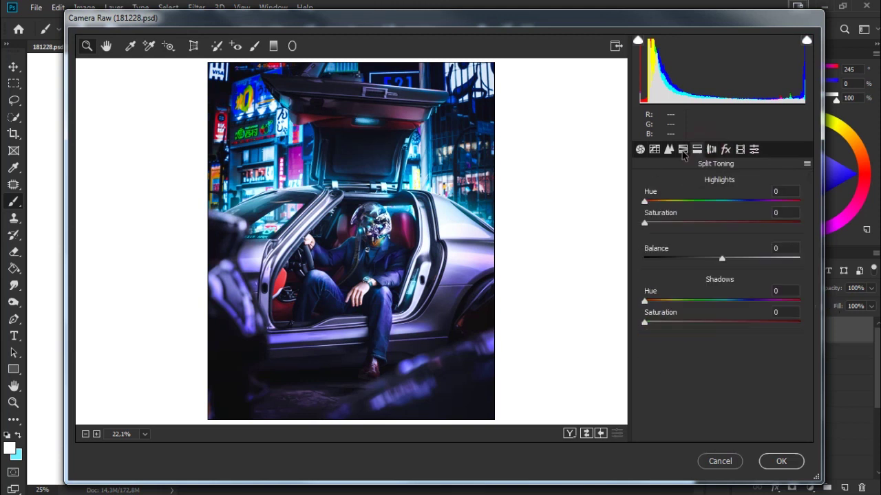
# Step: Tint the shadows blue and set the highlights to hue 24 with reduced saturation
pyautogui.moveTo(644, 323)
pyautogui.mouseDown()
pyautogui.moveTo(735, 323)
pyautogui.moveTo(747, 309)
pyautogui.moveTo(608, 324)
pyautogui.moveTo(659, 328)
pyautogui.moveTo(687, 311)
pyautogui.mouseUp()
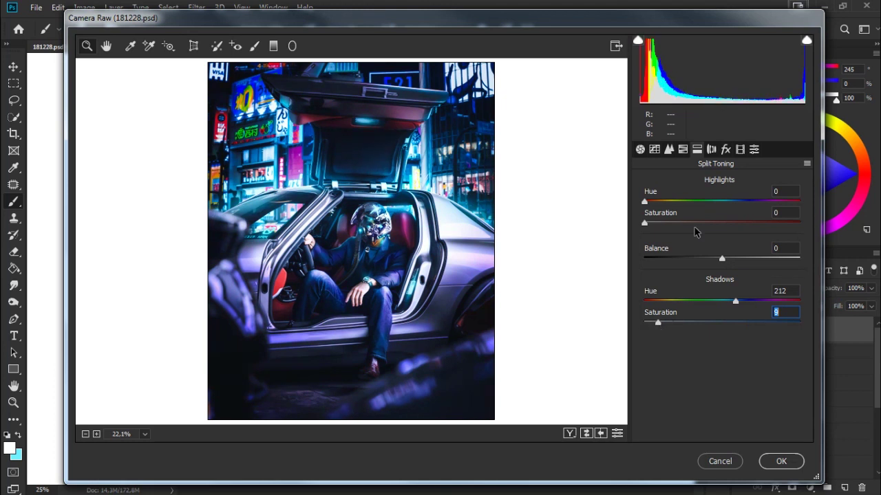
pyautogui.moveTo(713, 232); pyautogui.dragTo(728, 224)
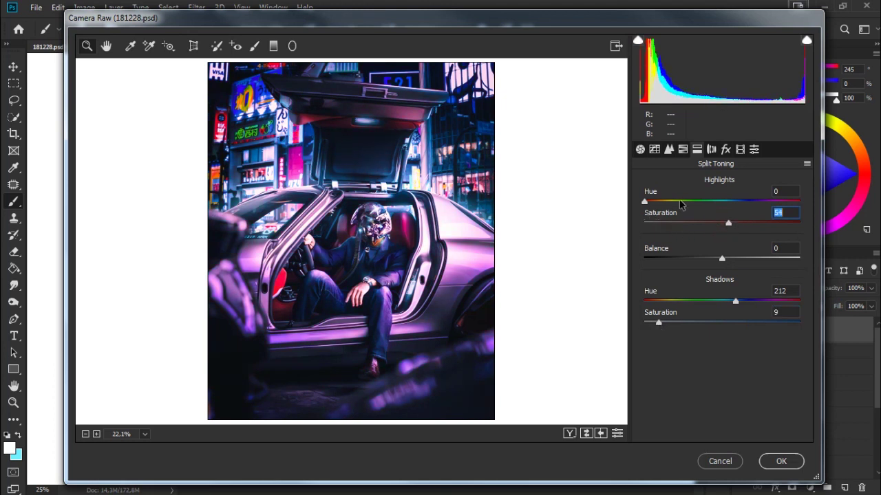
pyautogui.moveTo(644, 201); pyautogui.dragTo(664, 202)
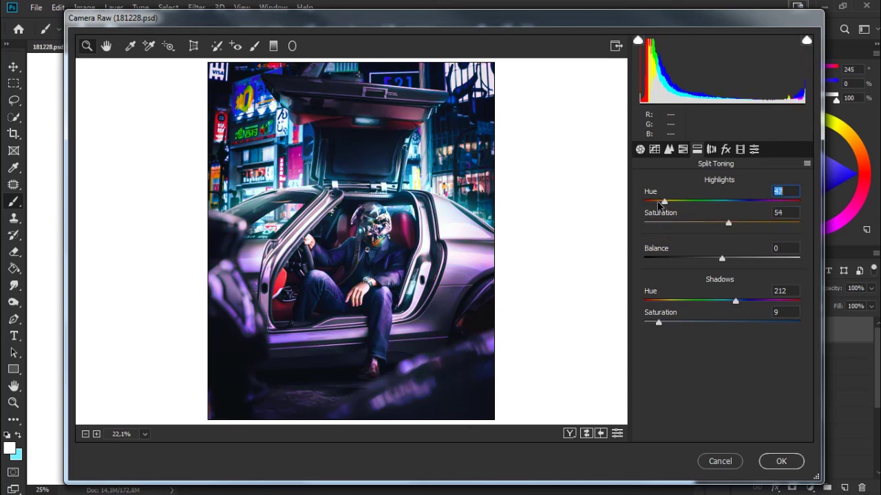
pyautogui.moveTo(658, 205); pyautogui.dragTo(650, 211)
pyautogui.moveTo(755, 225); pyautogui.dragTo(770, 223)
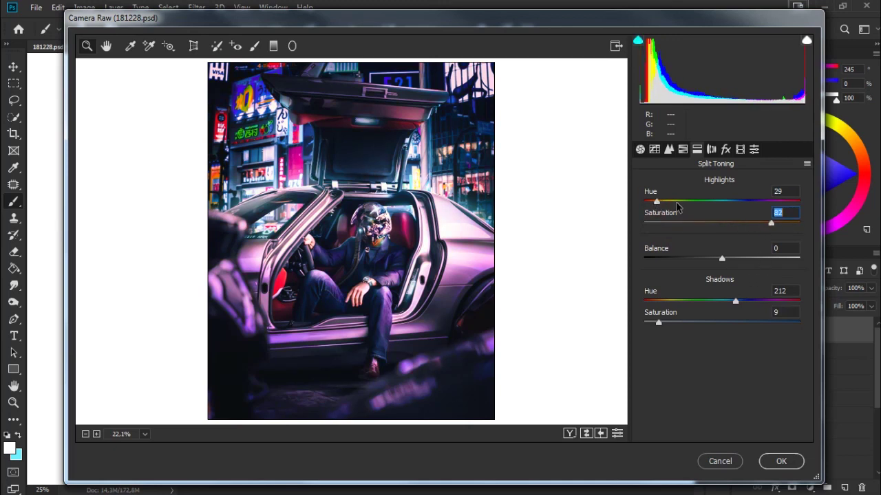
pyautogui.doubleClick(657, 201)
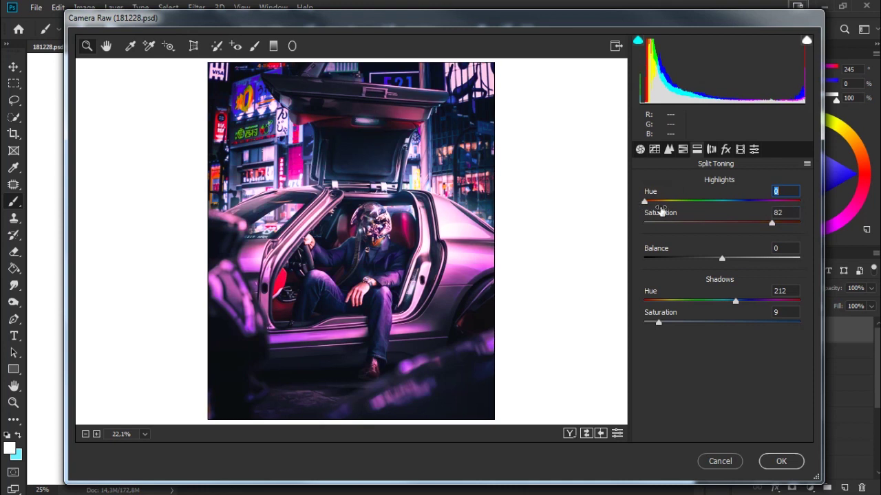
pyautogui.click(655, 203)
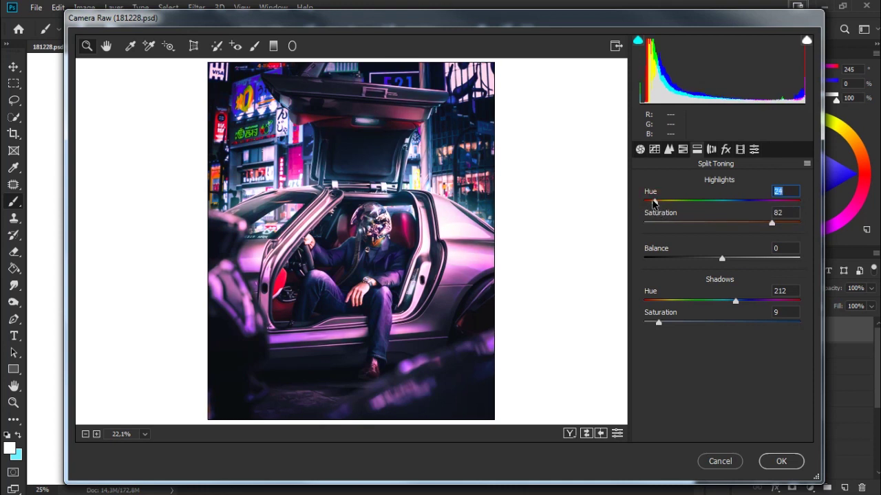
pyautogui.moveTo(773, 223); pyautogui.dragTo(710, 223)
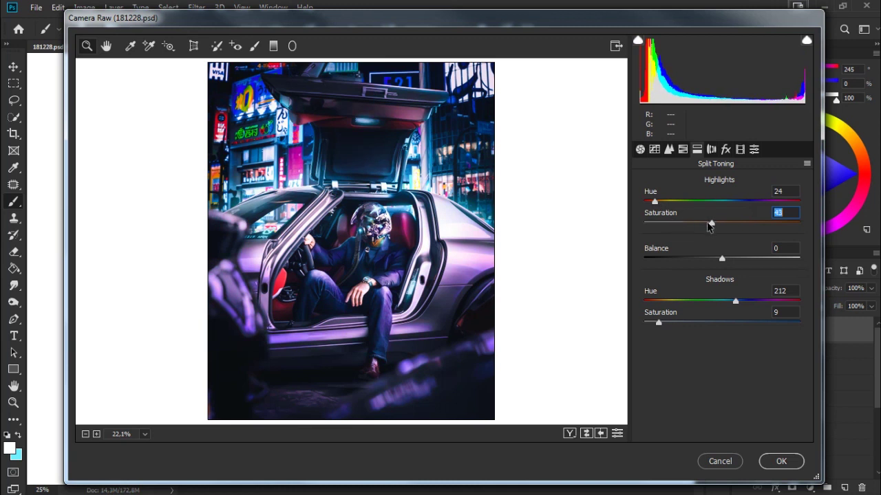
pyautogui.moveTo(712, 227)
pyautogui.mouseDown()
pyautogui.moveTo(692, 234)
pyautogui.moveTo(668, 225)
pyautogui.mouseUp()
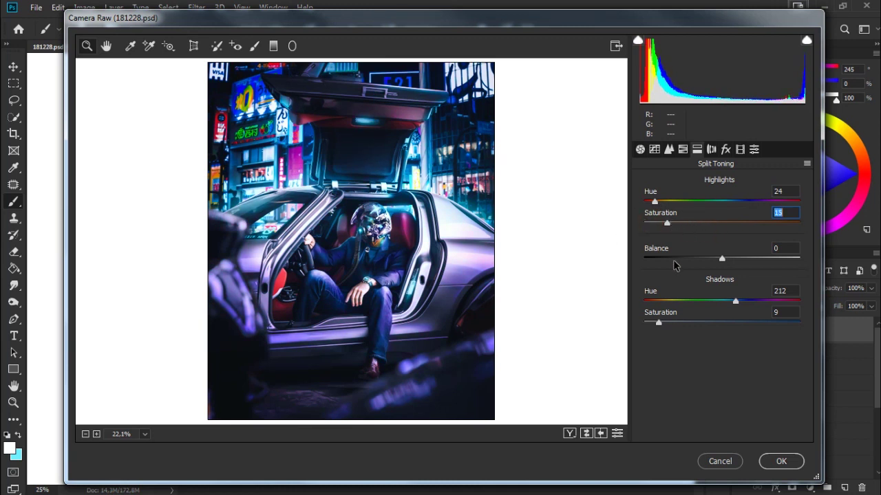
# Step: Set shadows saturation 18 and balance +30, compare before/after, and apply the Camera Raw grade
pyautogui.moveTo(659, 324); pyautogui.dragTo(722, 323)
pyautogui.moveTo(722, 258)
pyautogui.mouseDown()
pyautogui.moveTo(684, 260)
pyautogui.moveTo(769, 260)
pyautogui.moveTo(747, 275)
pyautogui.mouseUp()
pyautogui.moveTo(722, 323)
pyautogui.mouseDown()
pyautogui.moveTo(649, 325)
pyautogui.moveTo(684, 335)
pyautogui.moveTo(673, 340)
pyautogui.mouseUp()
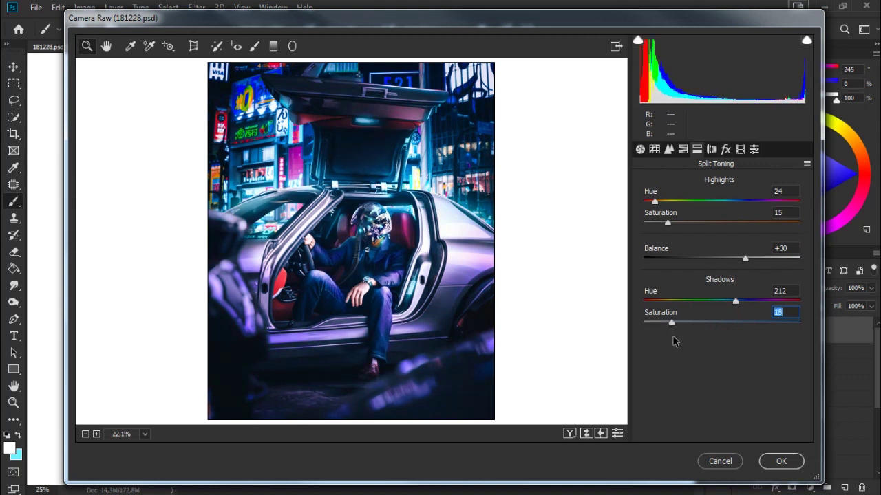
pyautogui.hotkey('ctrl', 'alt', 'p')
pyautogui.hotkey('ctrl', 'alt', 'p')
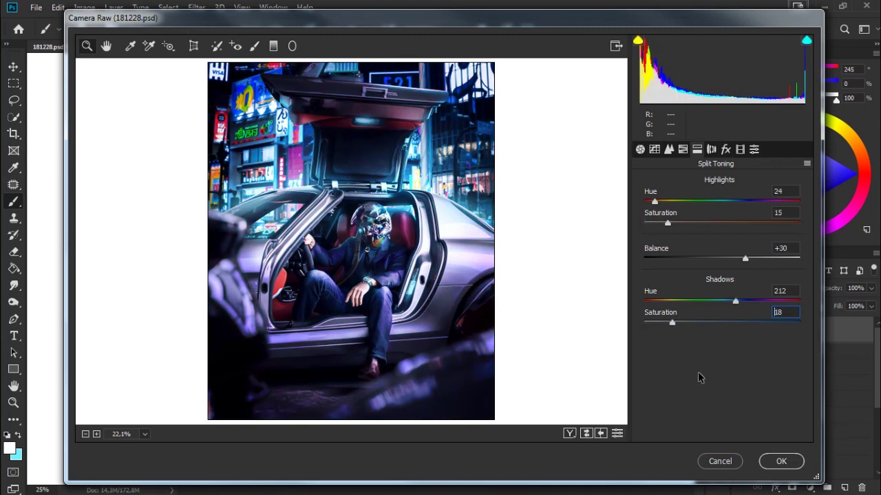
pyautogui.hotkey('ctrl', 'alt', 'p')
pyautogui.hotkey('ctrl', 'alt', 'p')
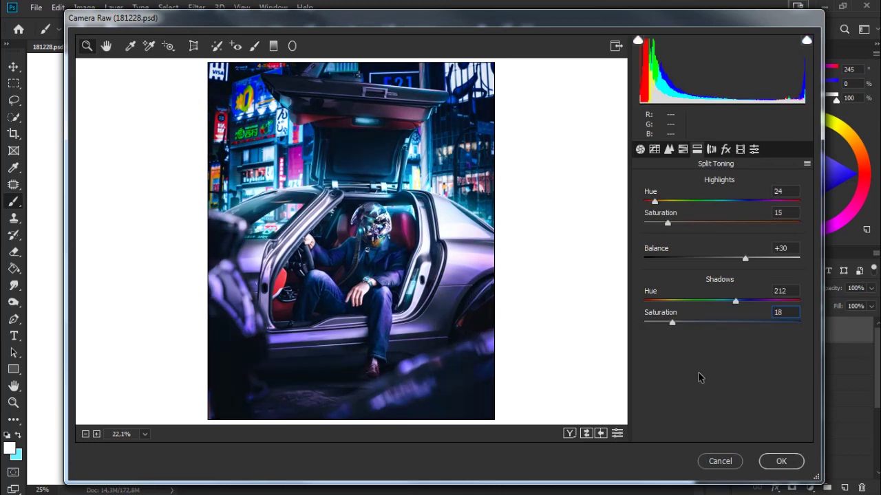
pyautogui.click(784, 468)
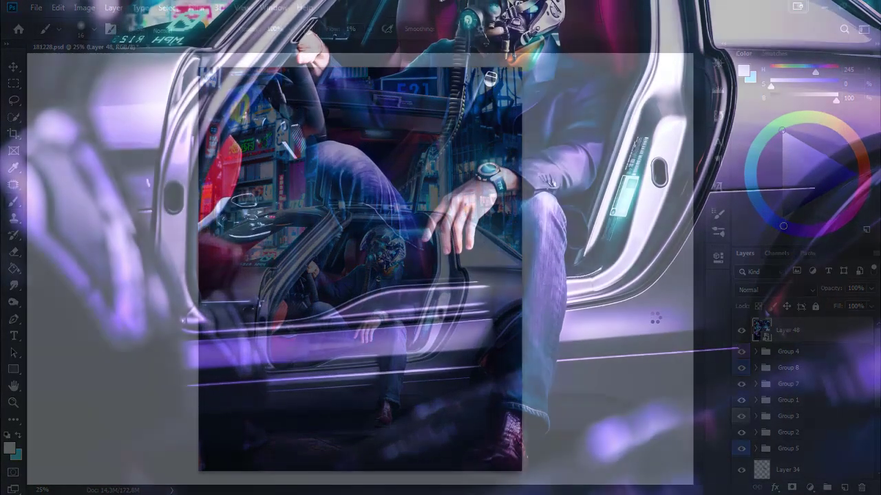